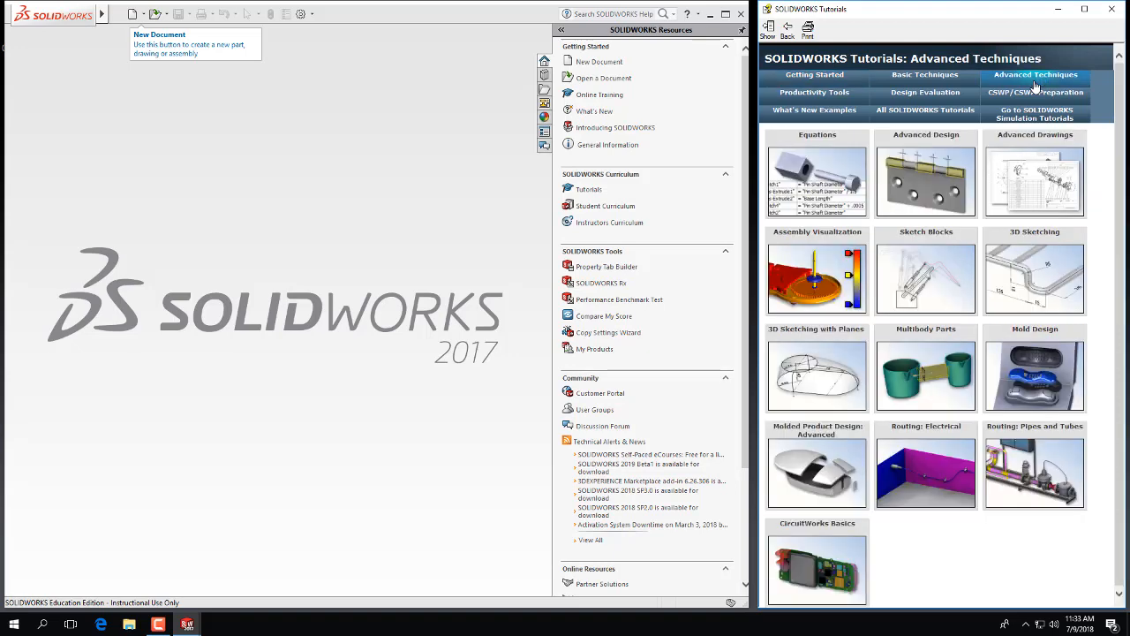
Look over the Basic Techniques tutorials, then close the tutorials window and collapse the resources pane
click(924, 76)
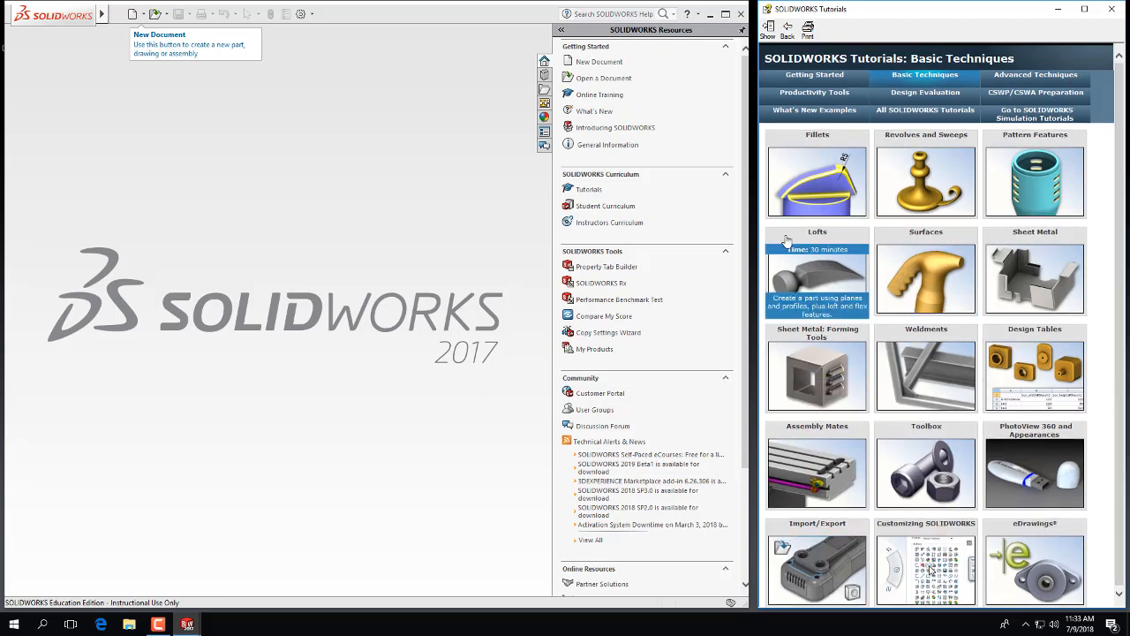
mouse_move(775, 184)
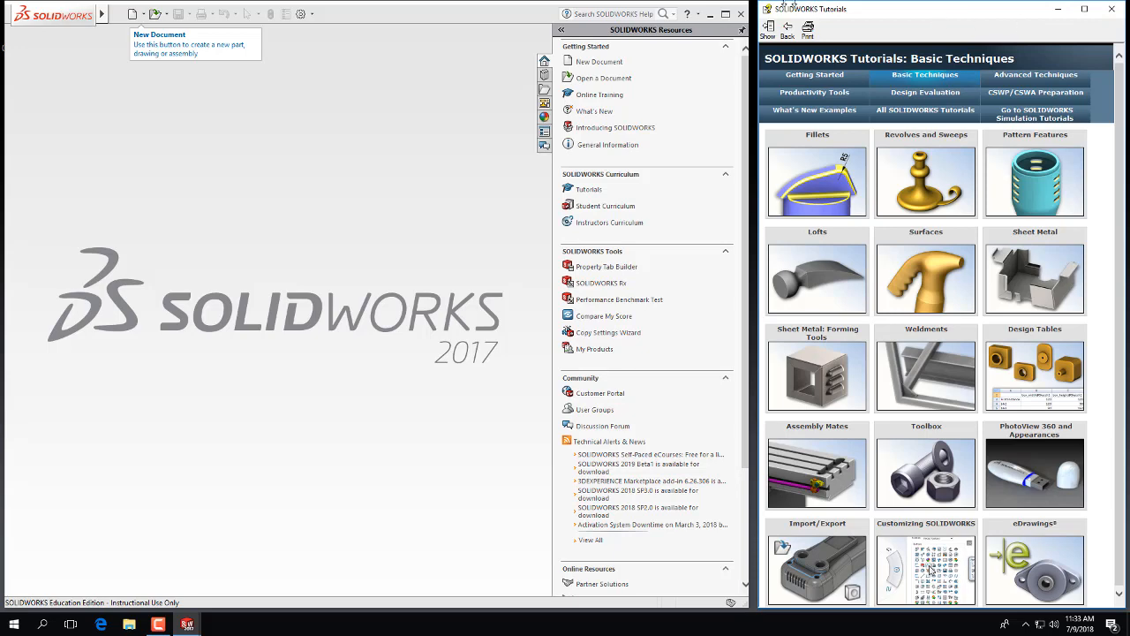
click(1111, 9)
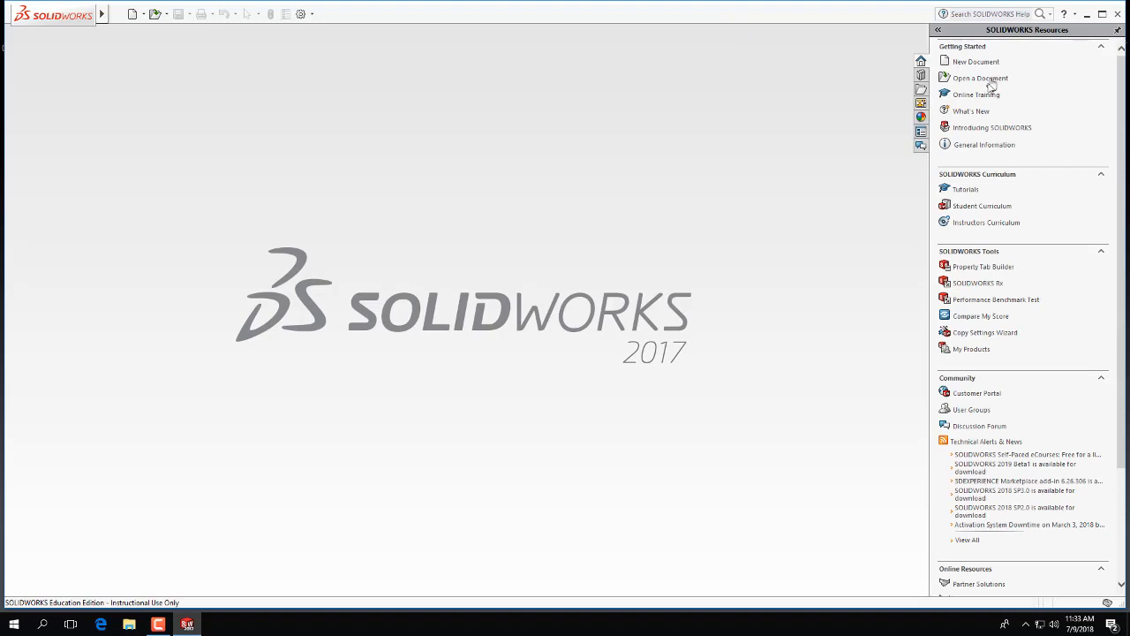
drag(929, 42, 1111, 60)
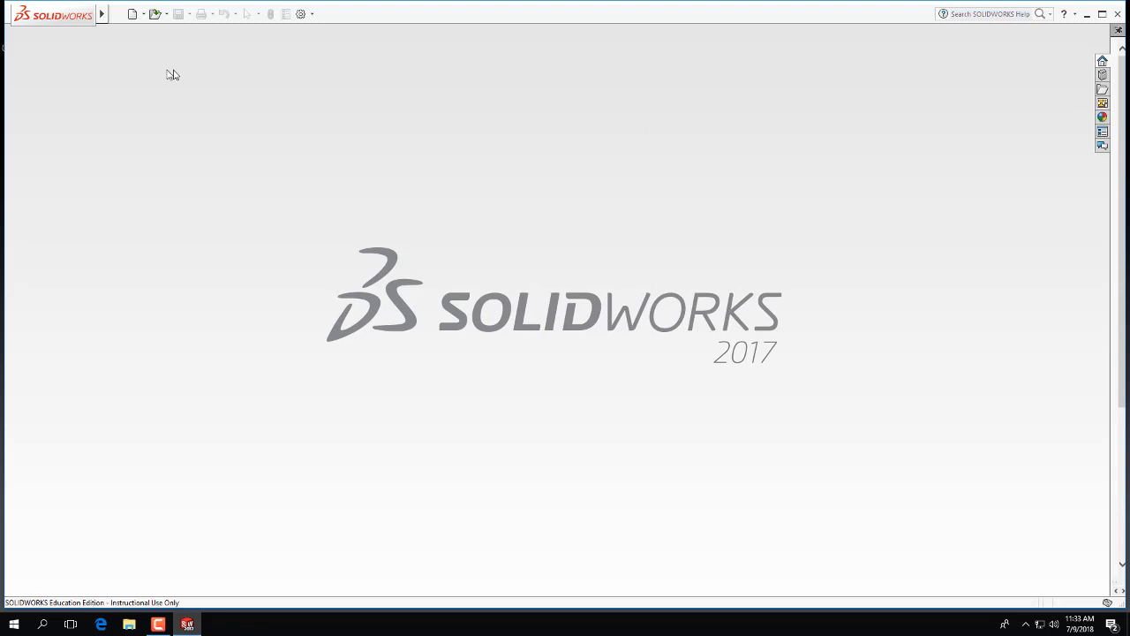
Examine the main program commands and the general system options, leaving all settings as they are
mouse_move(101, 15)
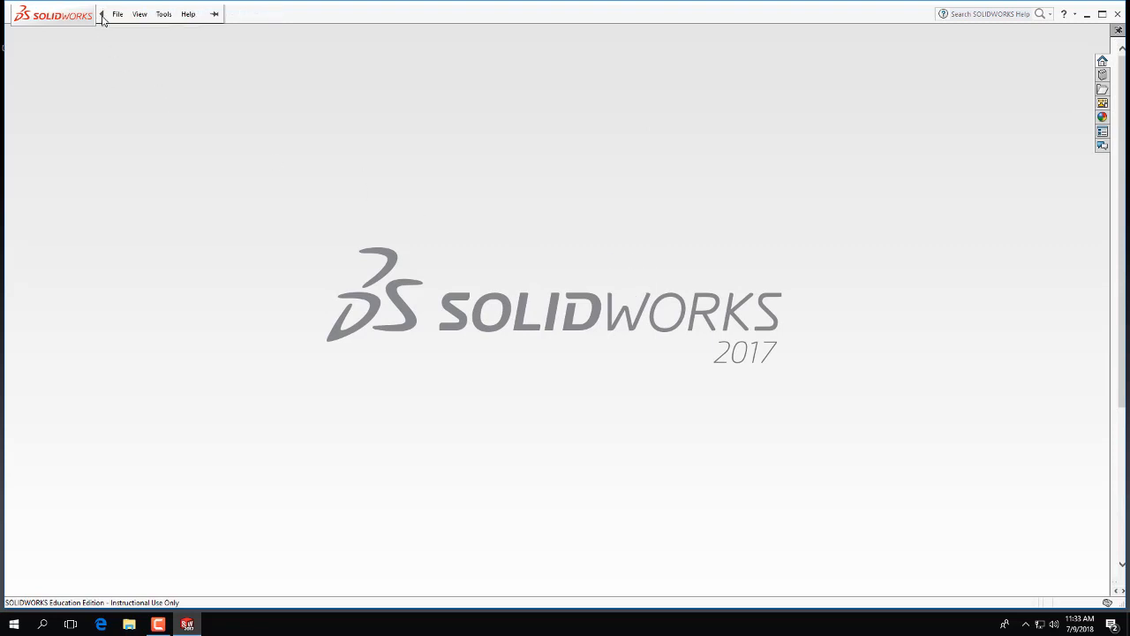
click(140, 15)
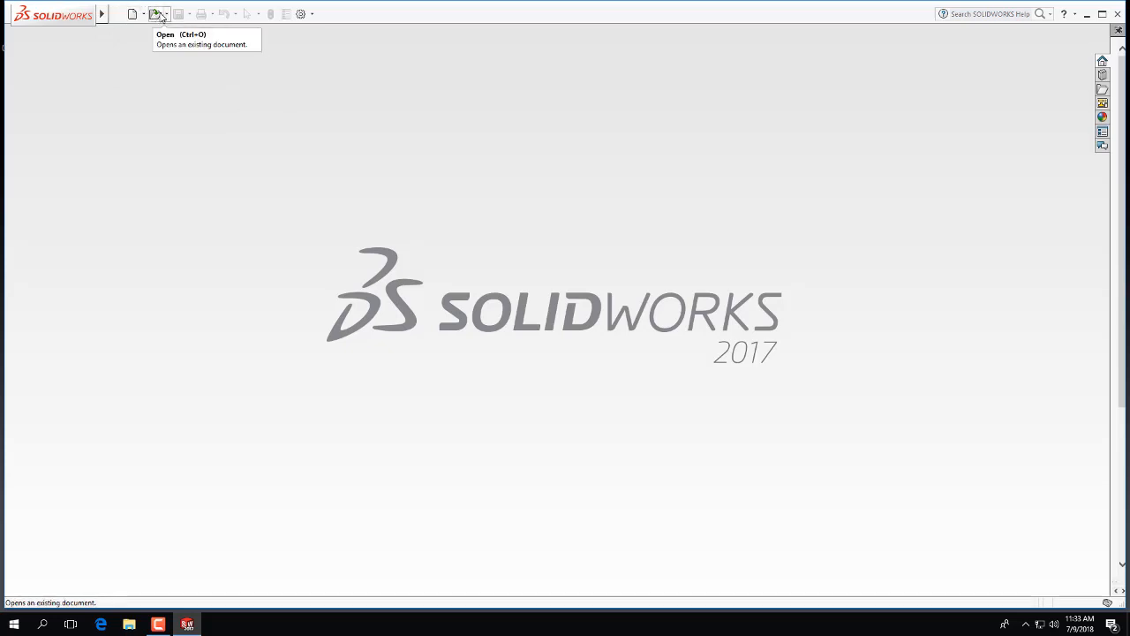
click(301, 13)
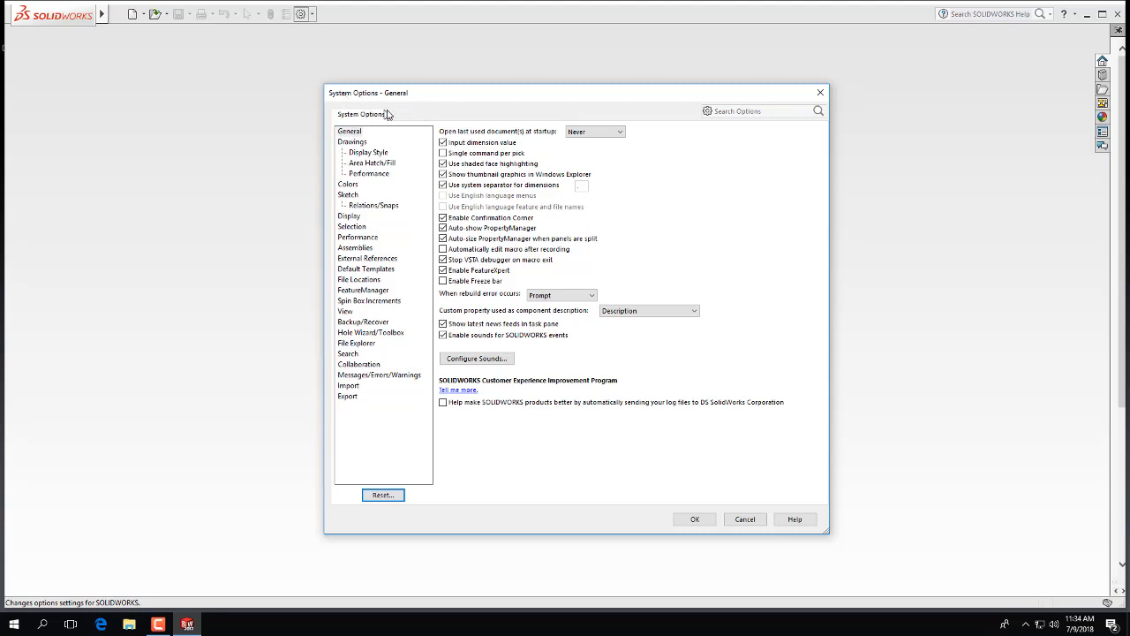
click(695, 521)
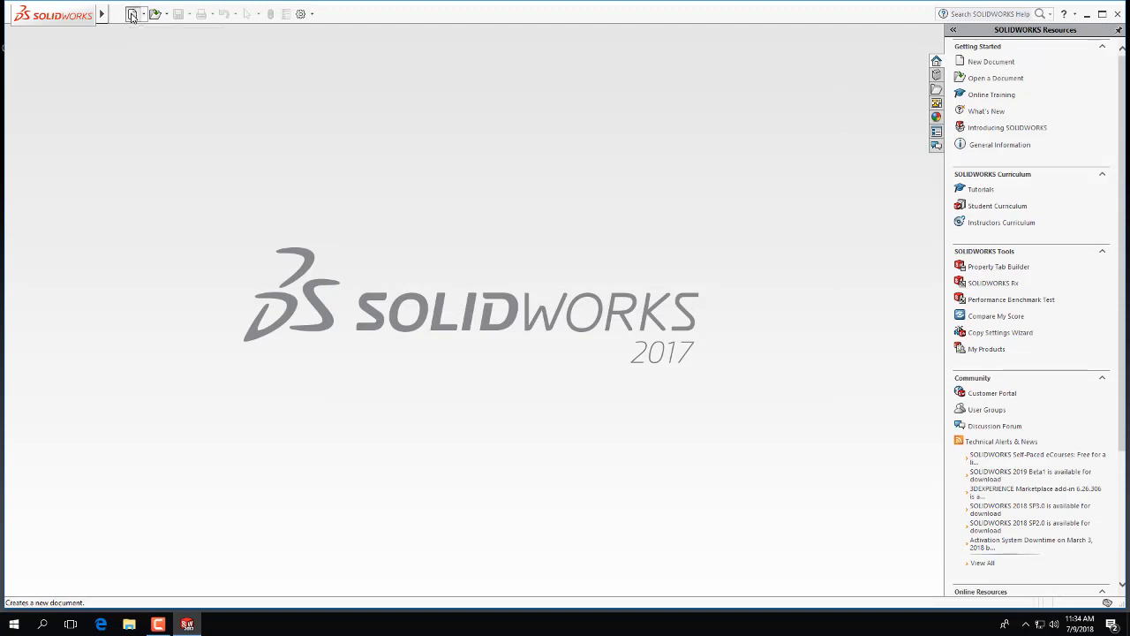
Create a new part document
click(132, 15)
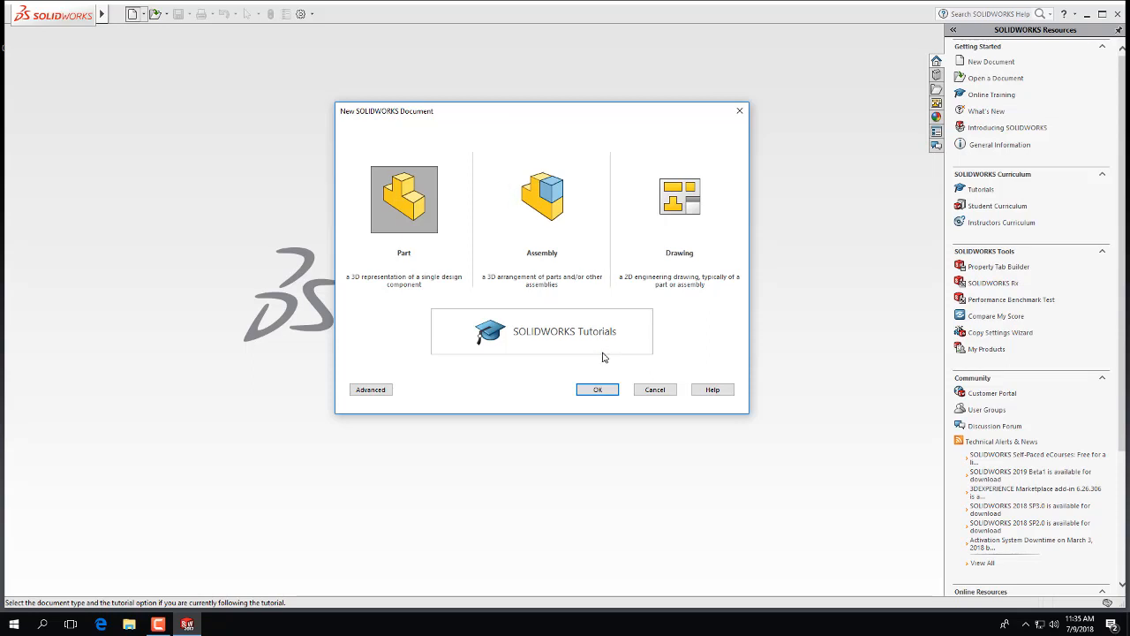
click(588, 389)
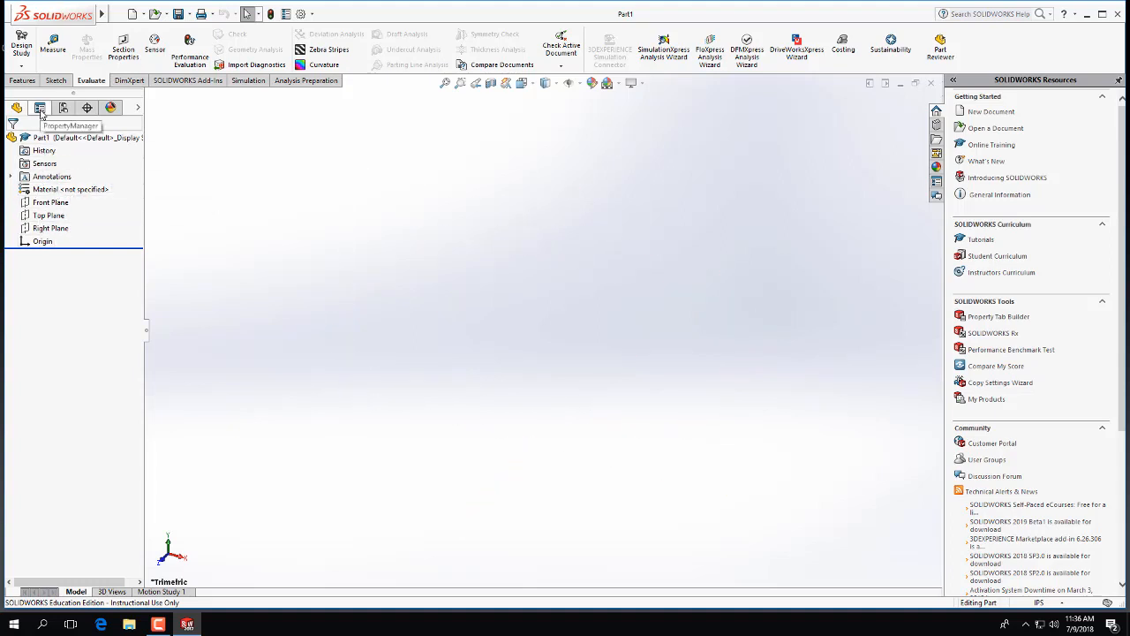
Examine the new part's PropertyManager, its editing commands, and the Features, Sketch, Evaluate and Analysis Preparation tool sets
click(39, 109)
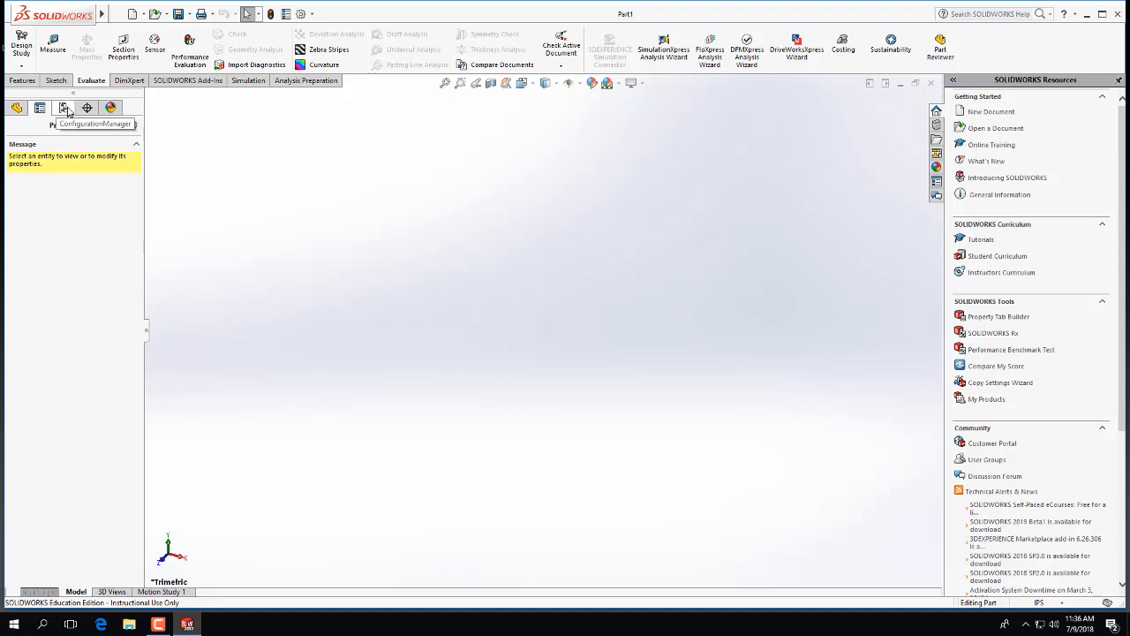
click(17, 107)
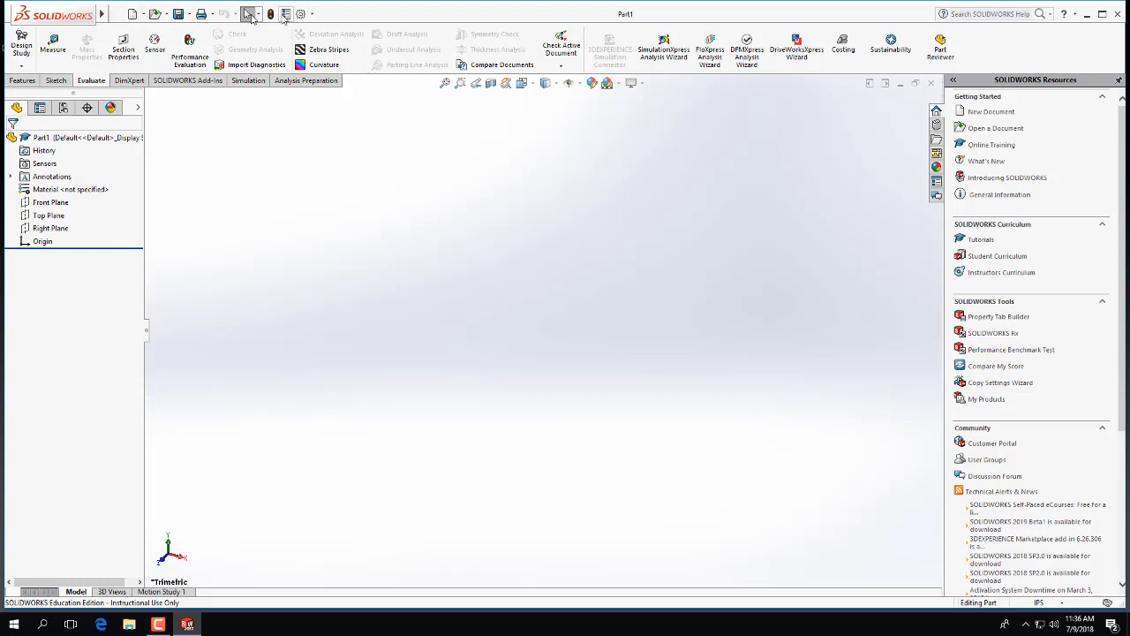
mouse_move(96, 17)
click(138, 14)
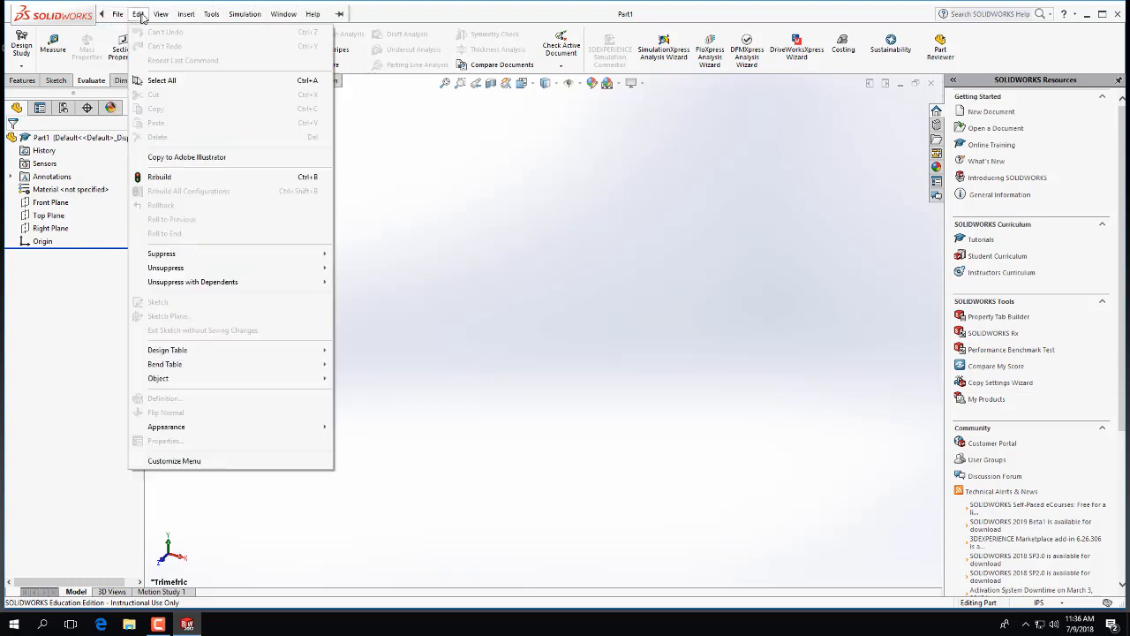
click(289, 16)
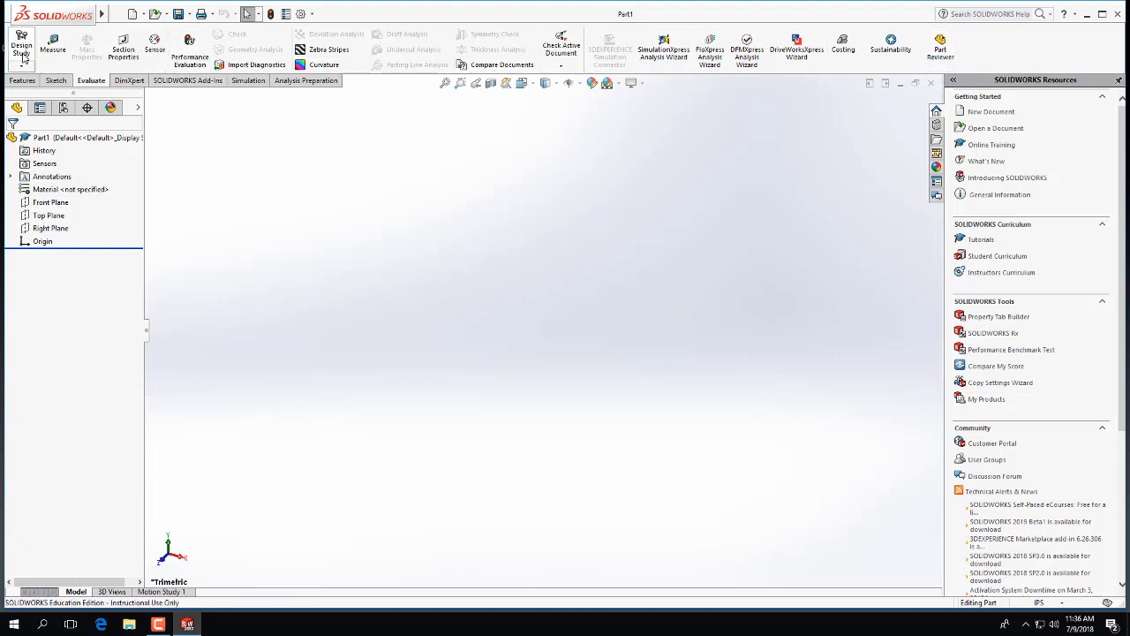
click(24, 81)
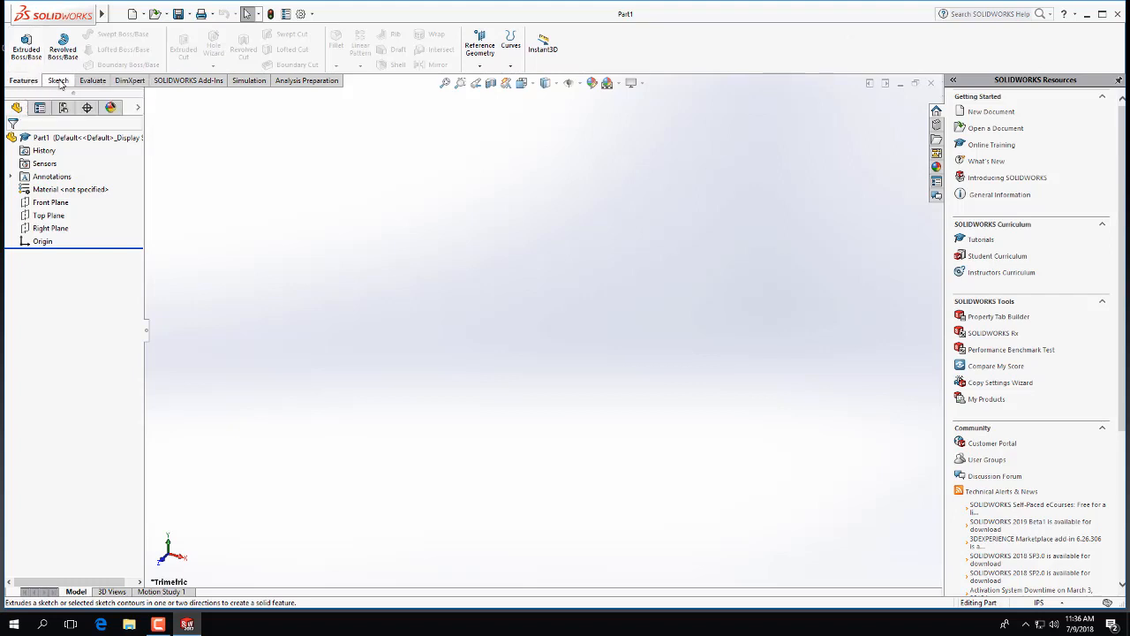
click(92, 80)
click(58, 81)
click(24, 81)
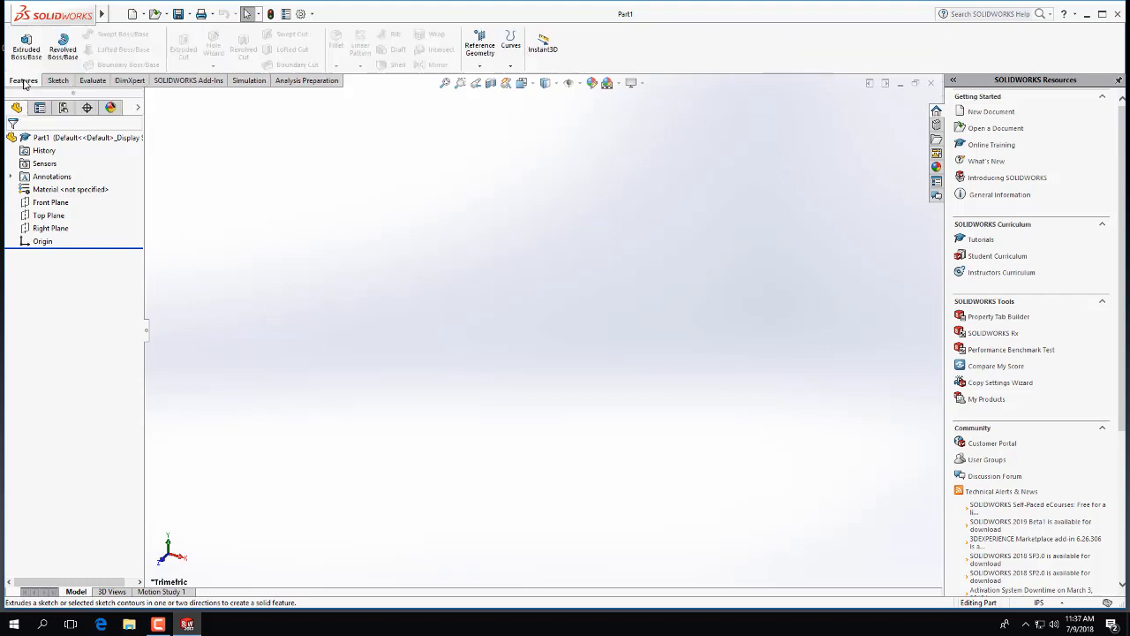
click(58, 81)
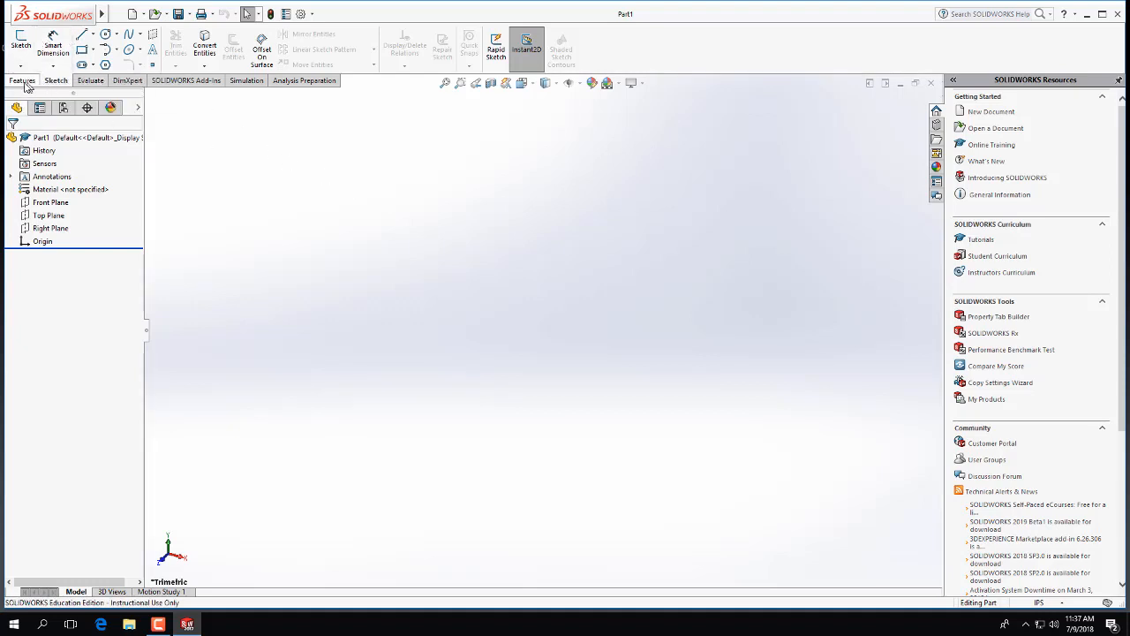
click(28, 83)
click(55, 82)
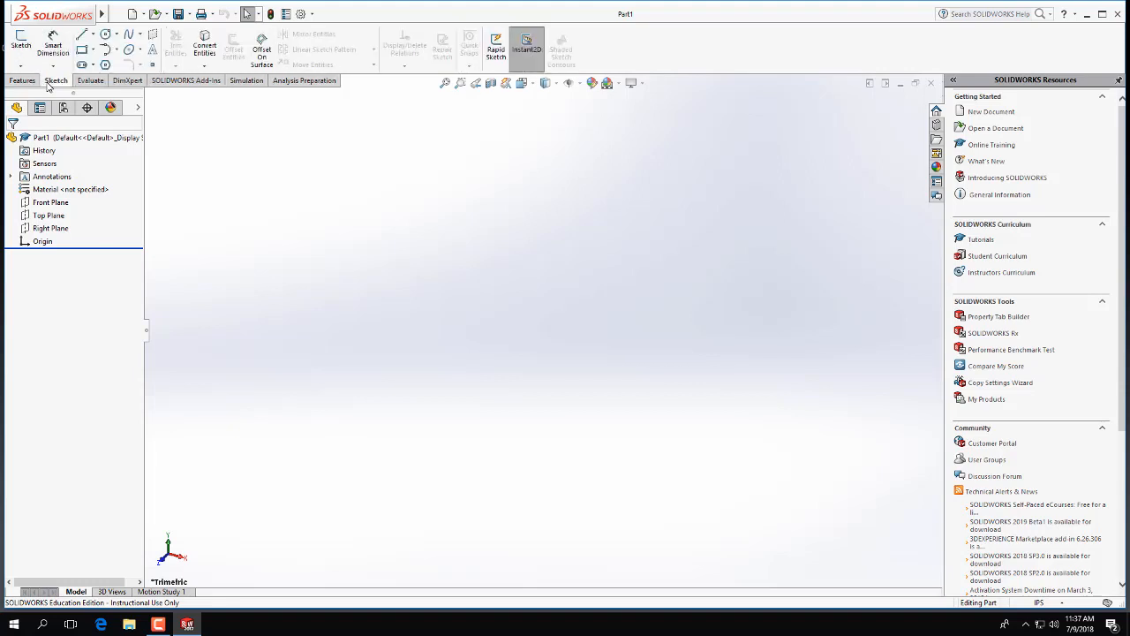
click(91, 82)
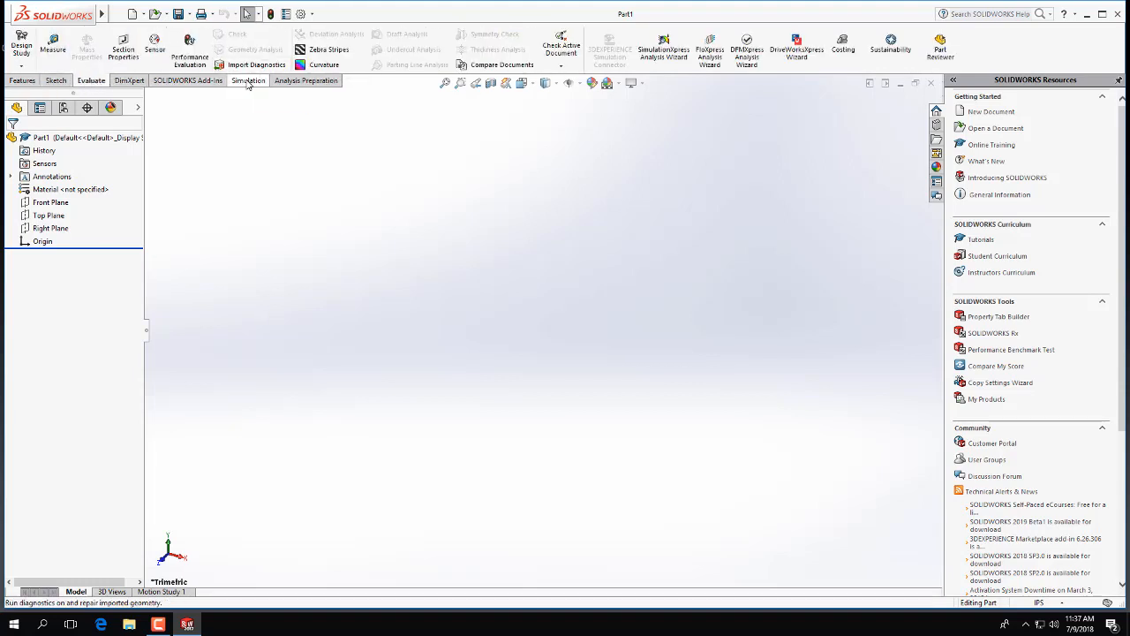
click(290, 82)
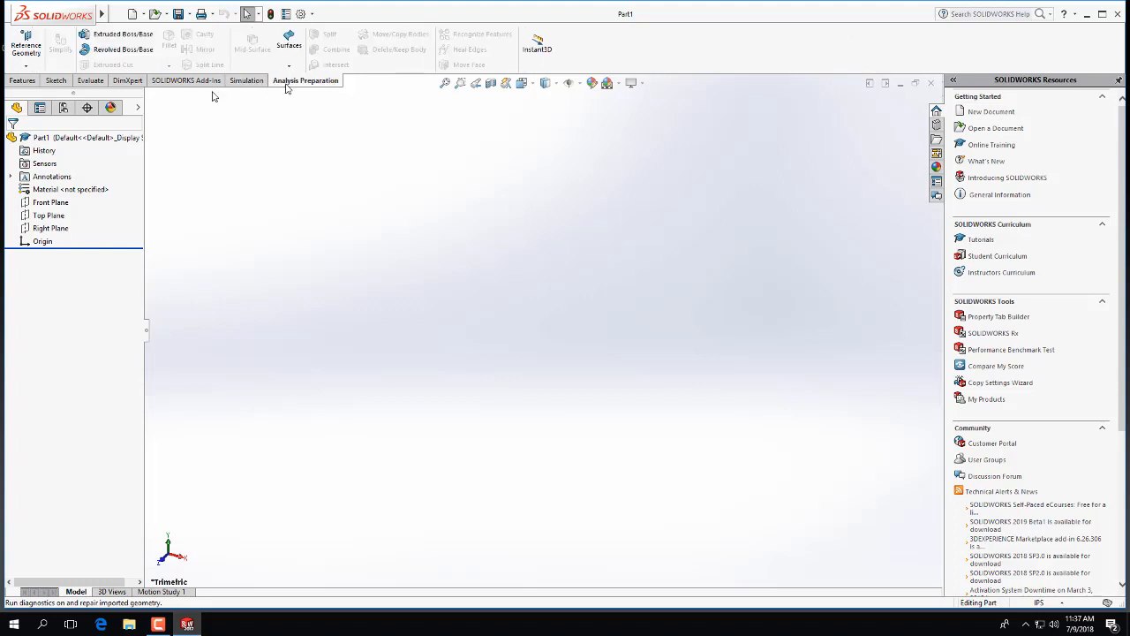
click(23, 80)
Start a new sketch on the Top Plane
click(60, 80)
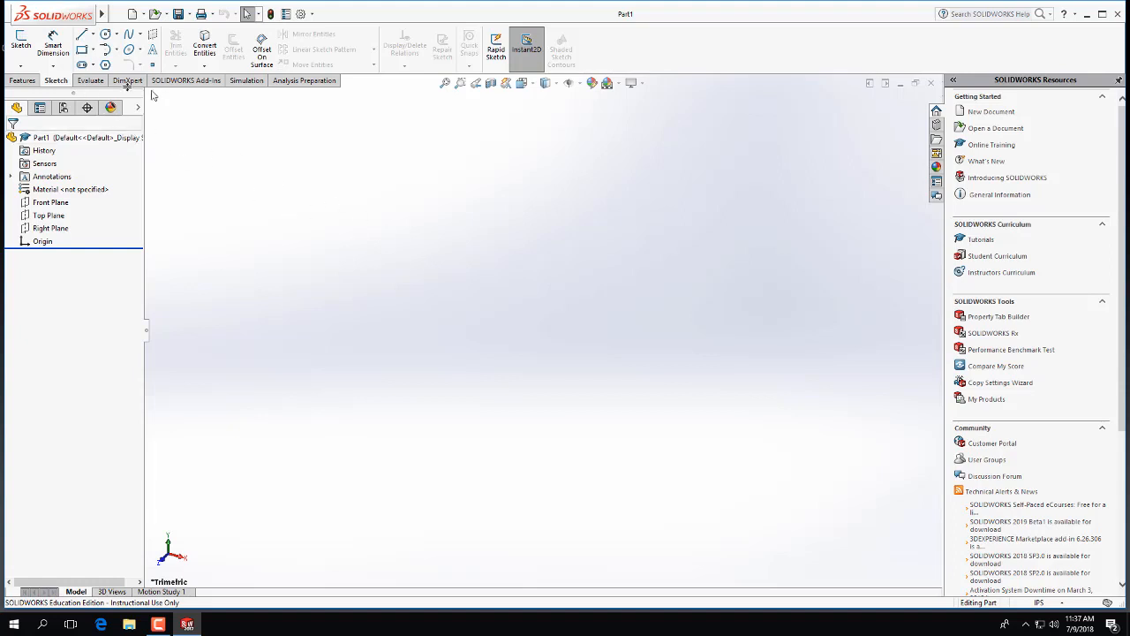
click(20, 40)
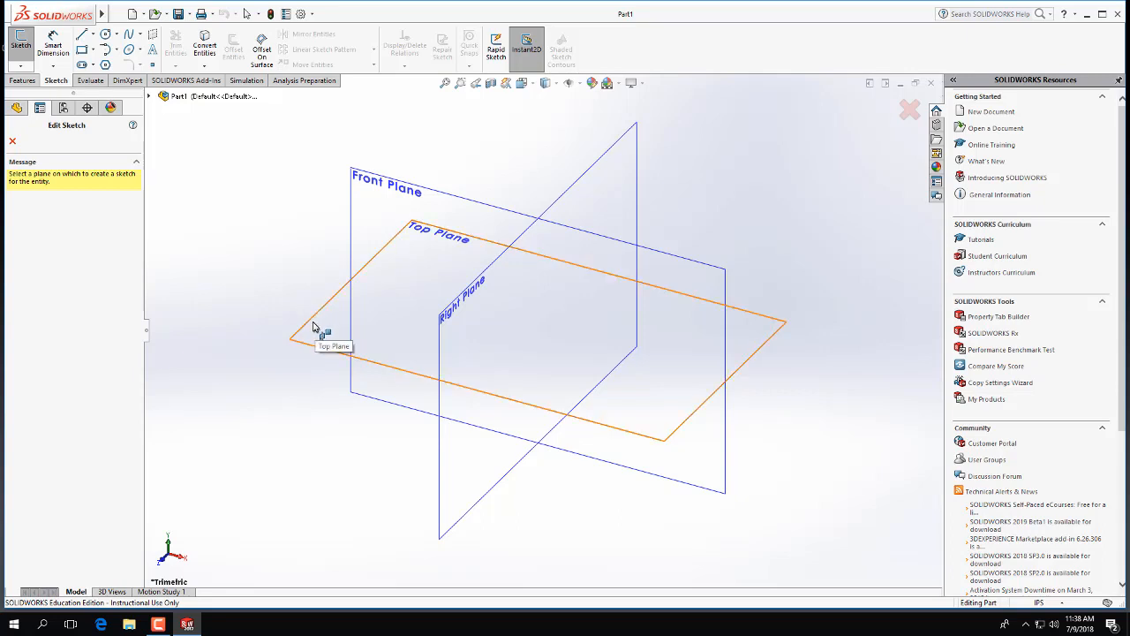
click(315, 328)
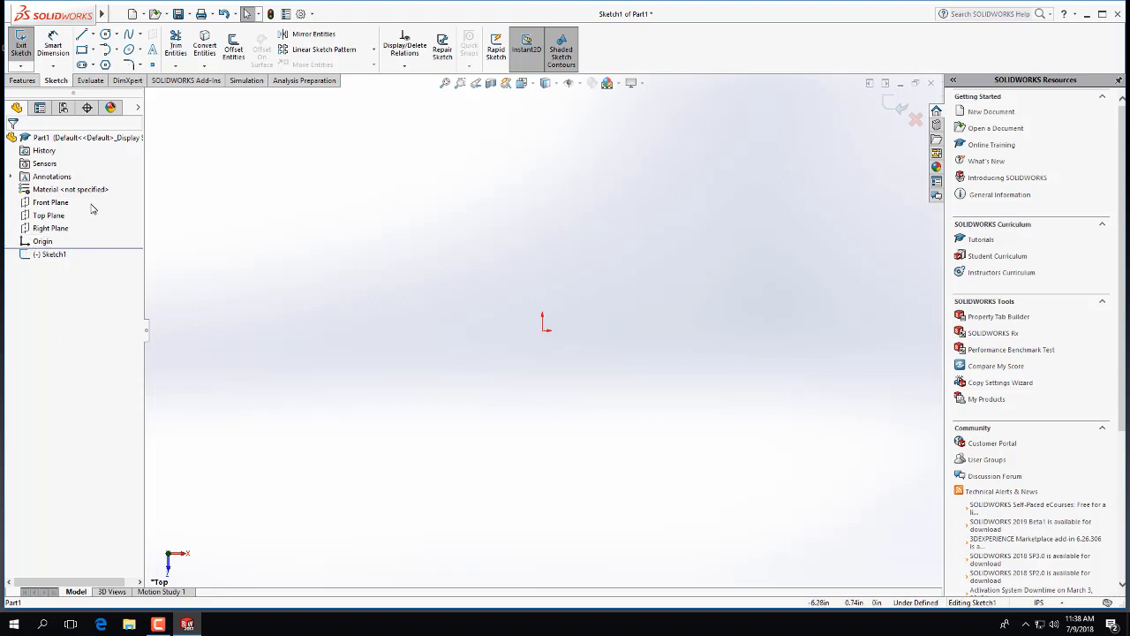
Sketch a corner rectangle starting at the origin, about 2.88 in wide and 2.22 in high
click(81, 50)
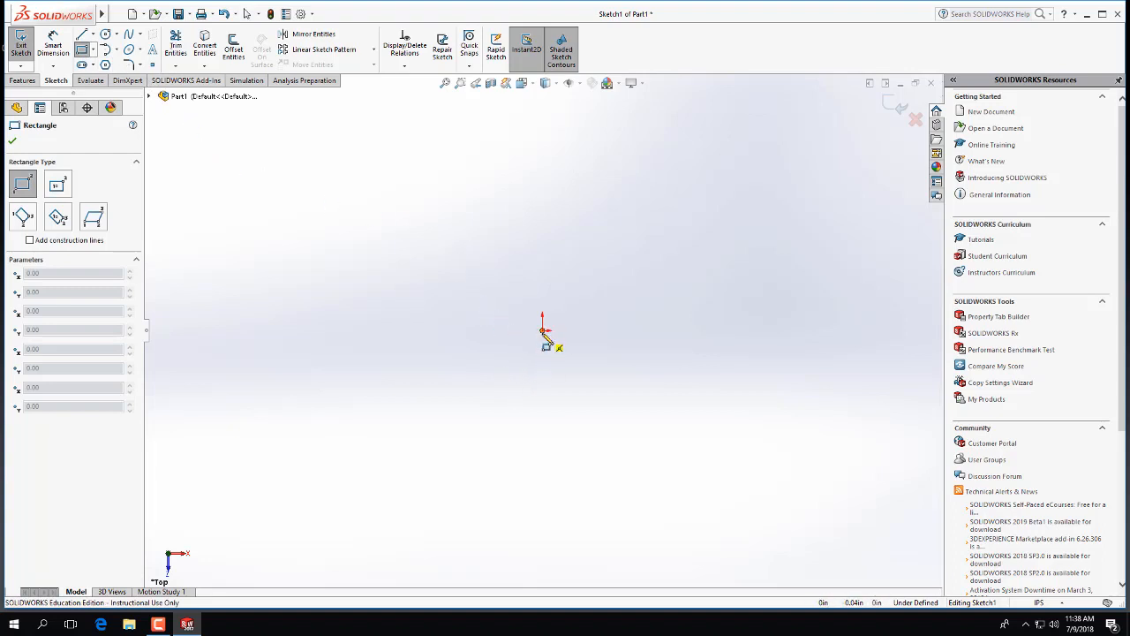
click(545, 331)
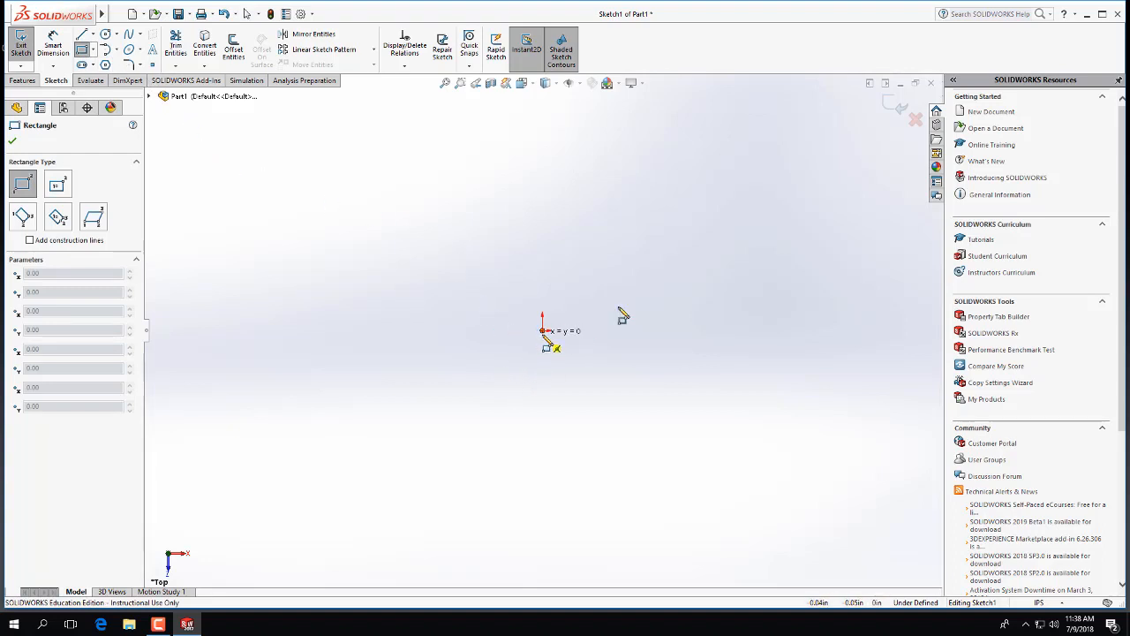
click(719, 196)
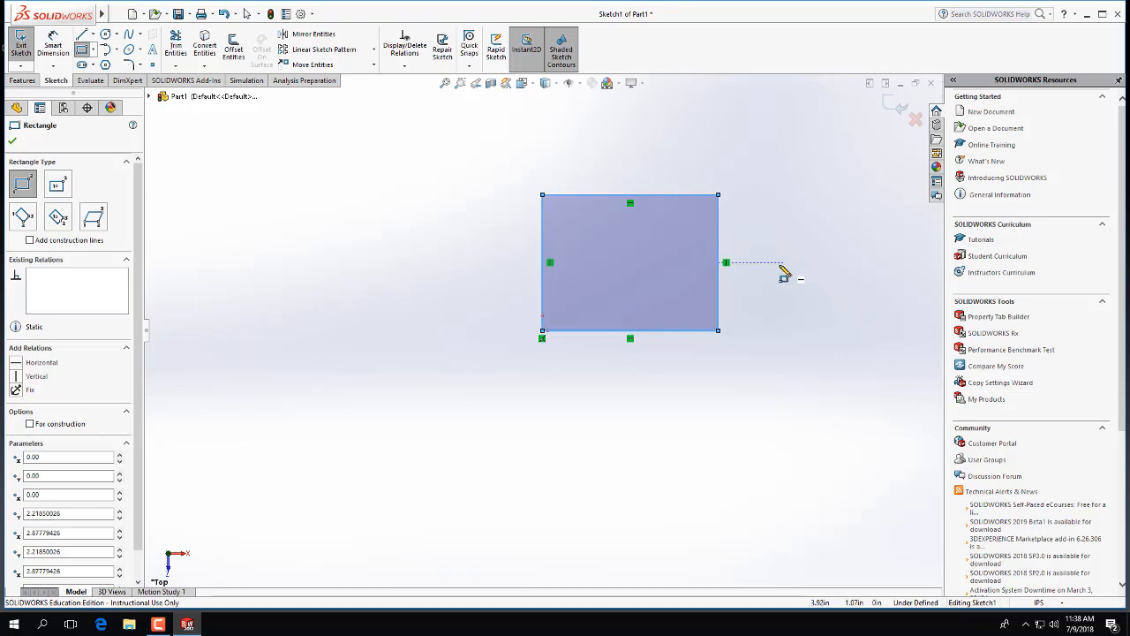
key(Escape)
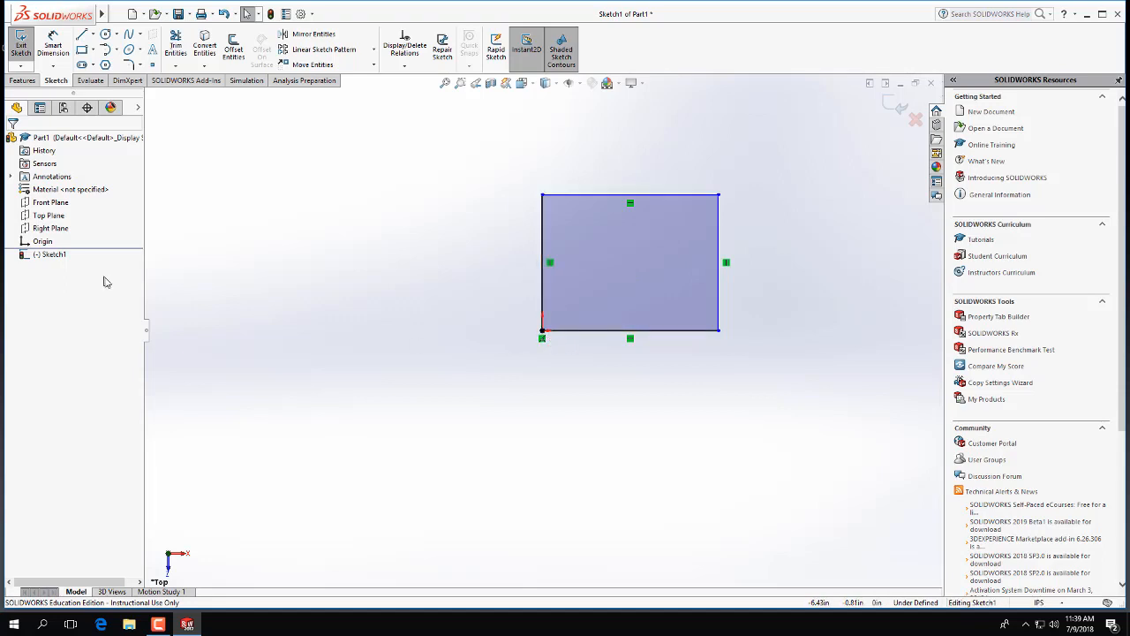
Set the length of the rectangle's lower edge to 3 in in its line properties
click(614, 195)
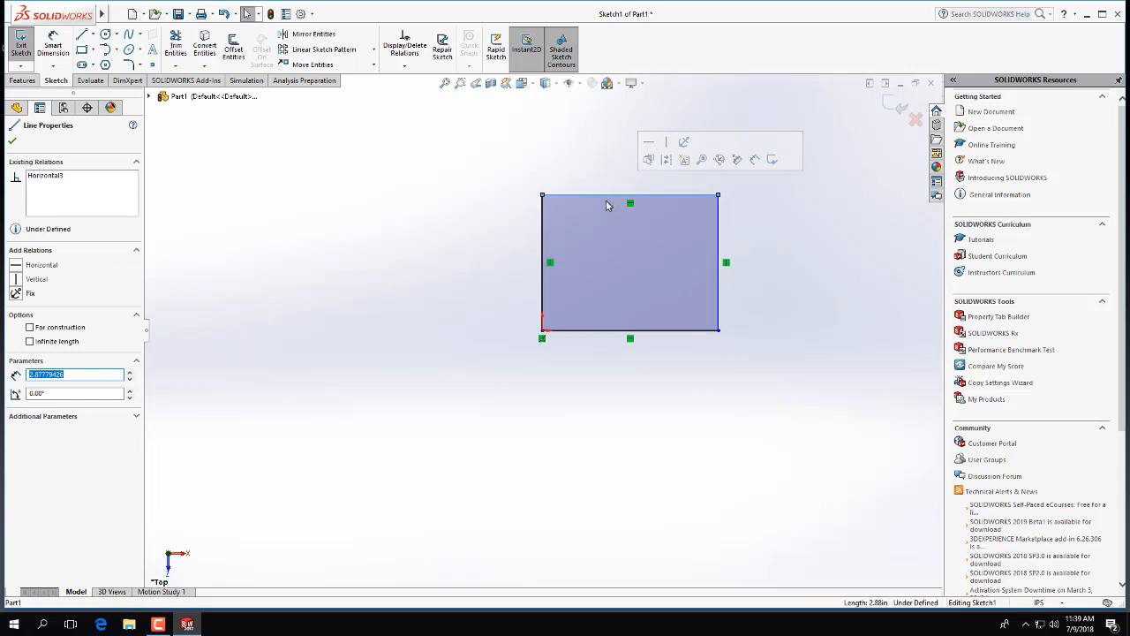
click(579, 334)
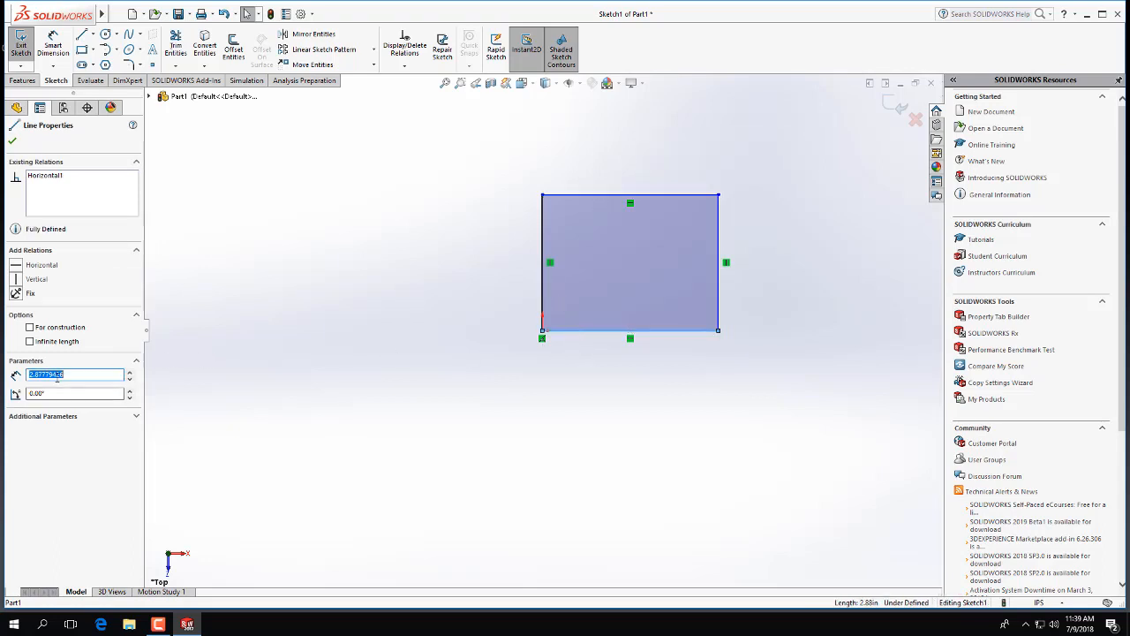
text(3)
key(Return)
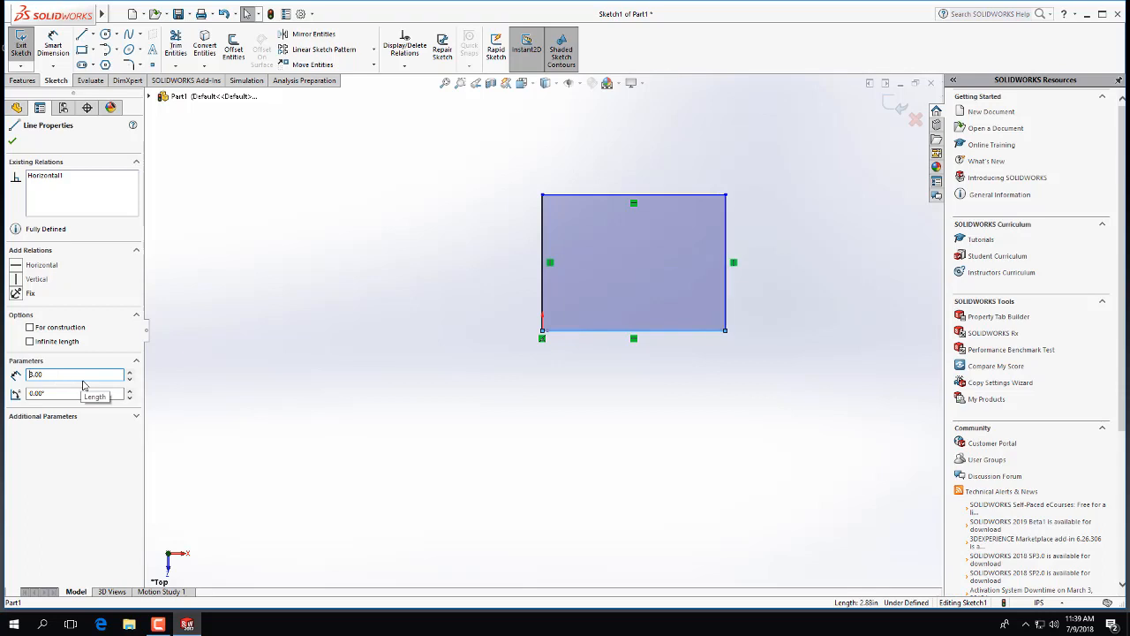
click(323, 373)
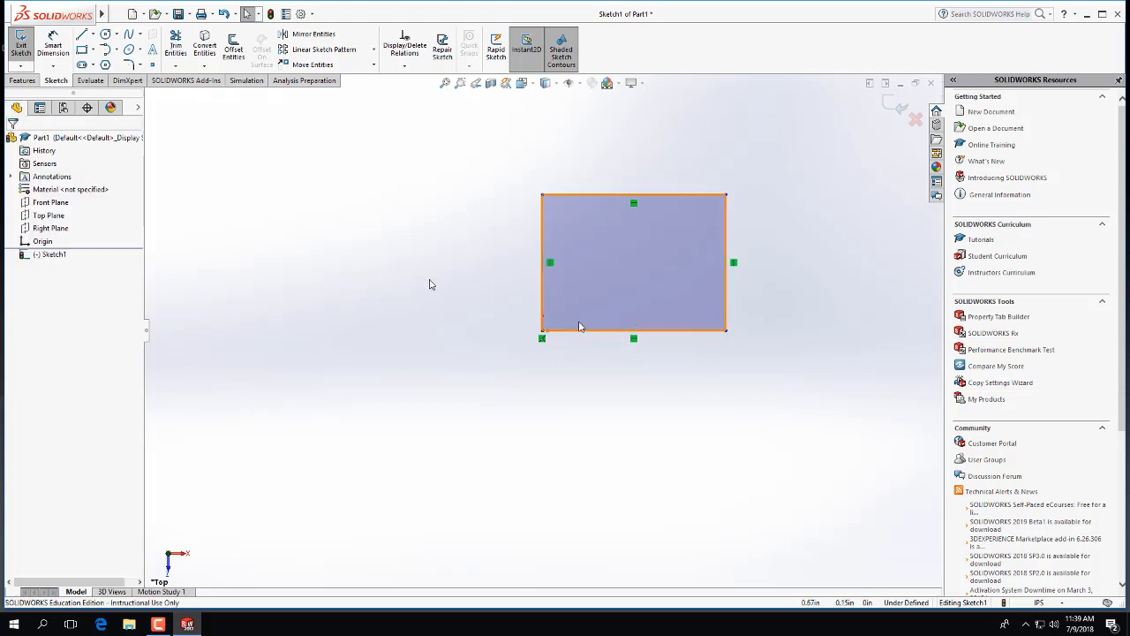
Dimension the rectangle's lower edge below the sketch with Smart Dimension and set its length to 0.9 in
click(52, 46)
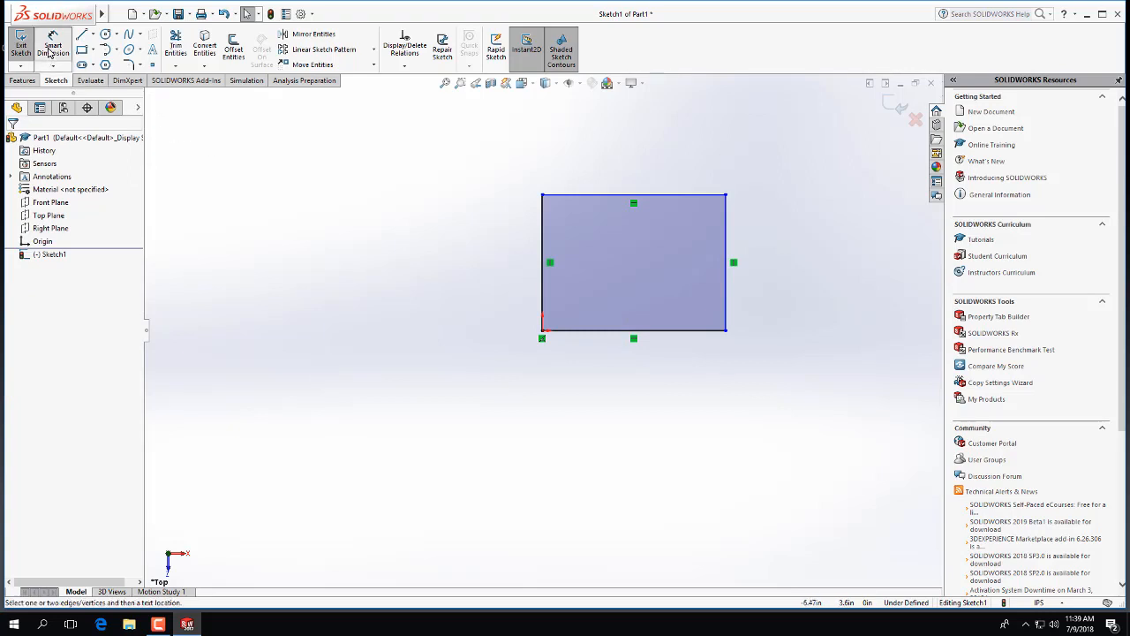
click(595, 333)
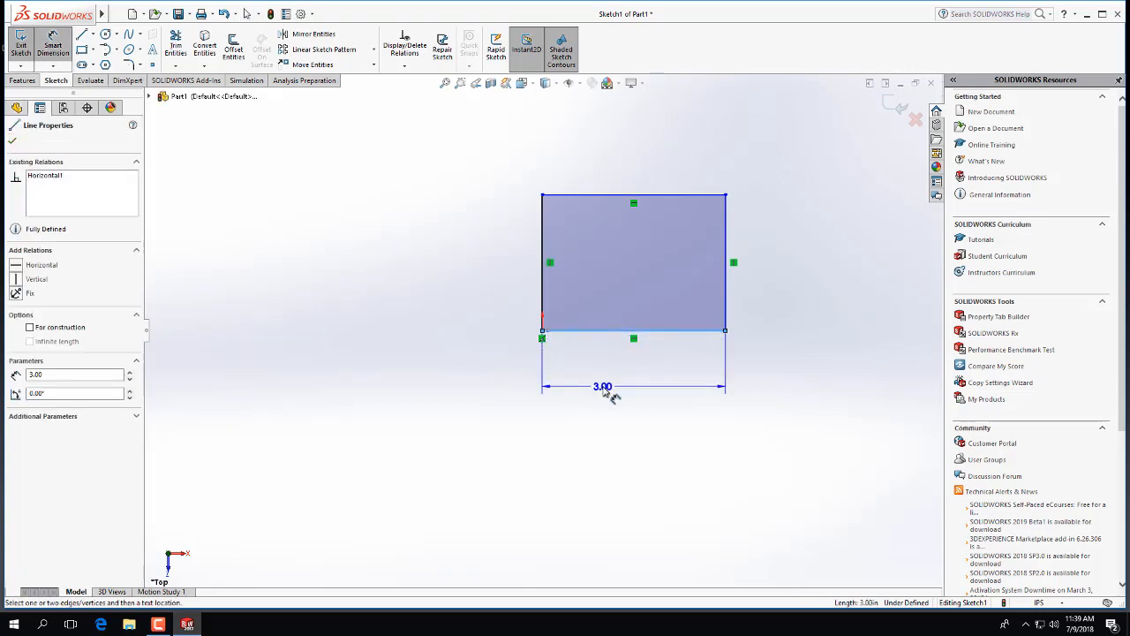
click(604, 389)
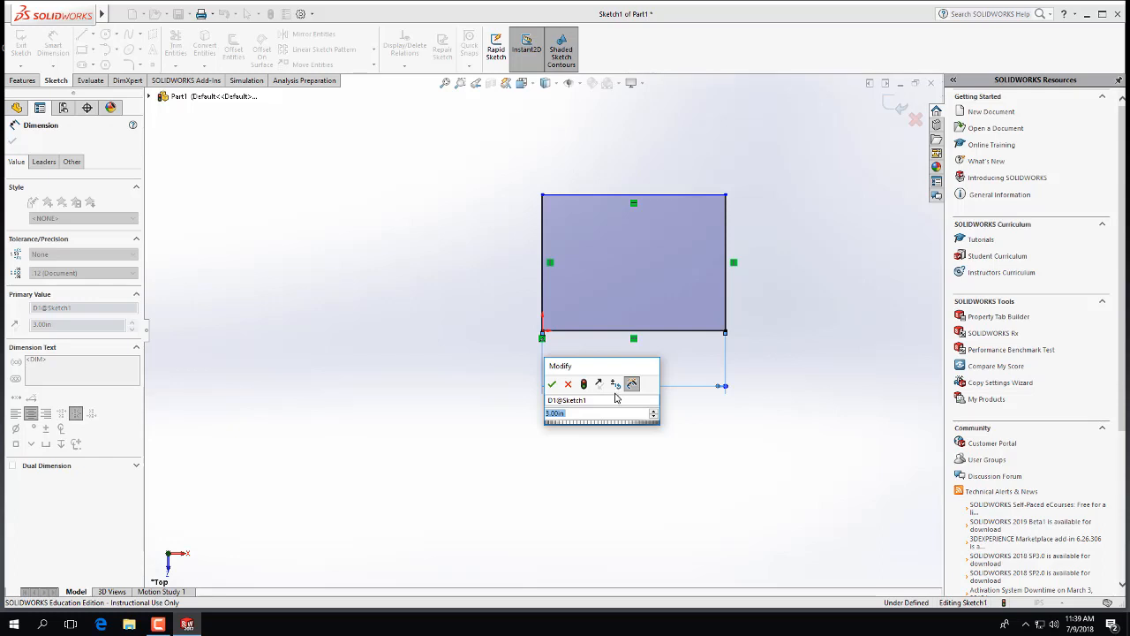
text(.9)
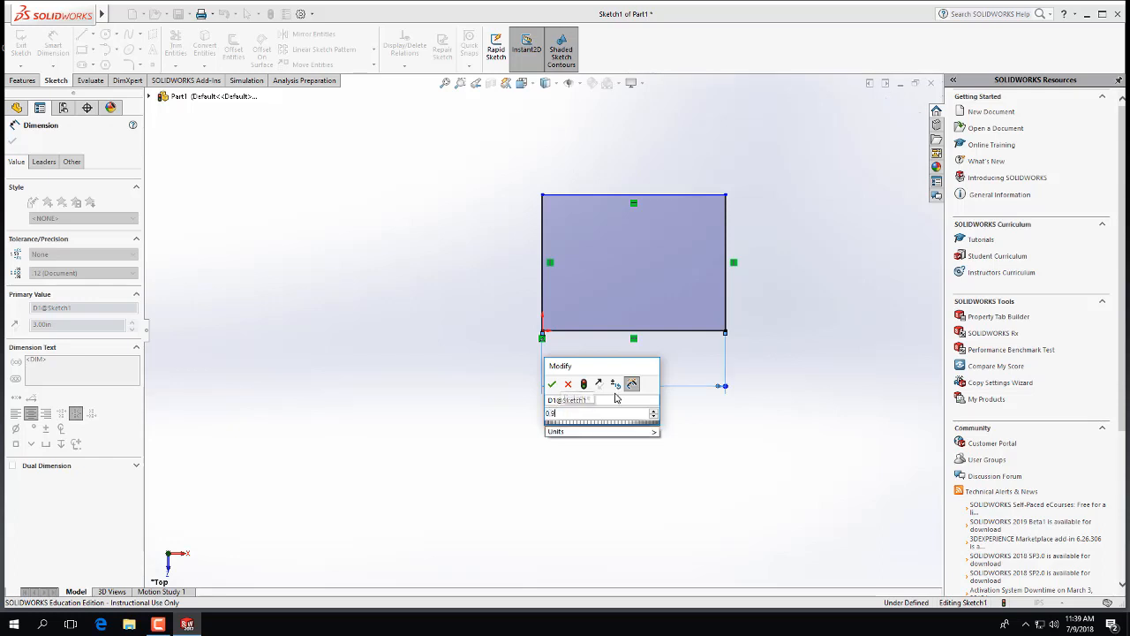
key(Return)
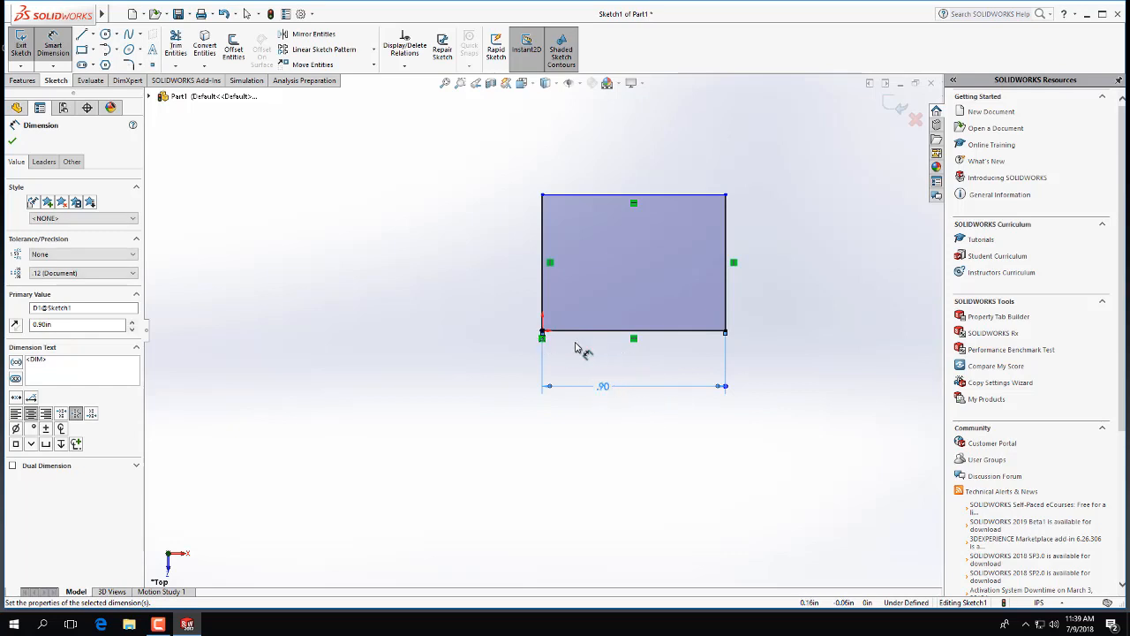
Try to add a second width dimension on the rectangle's upper edge, then decline it
click(624, 194)
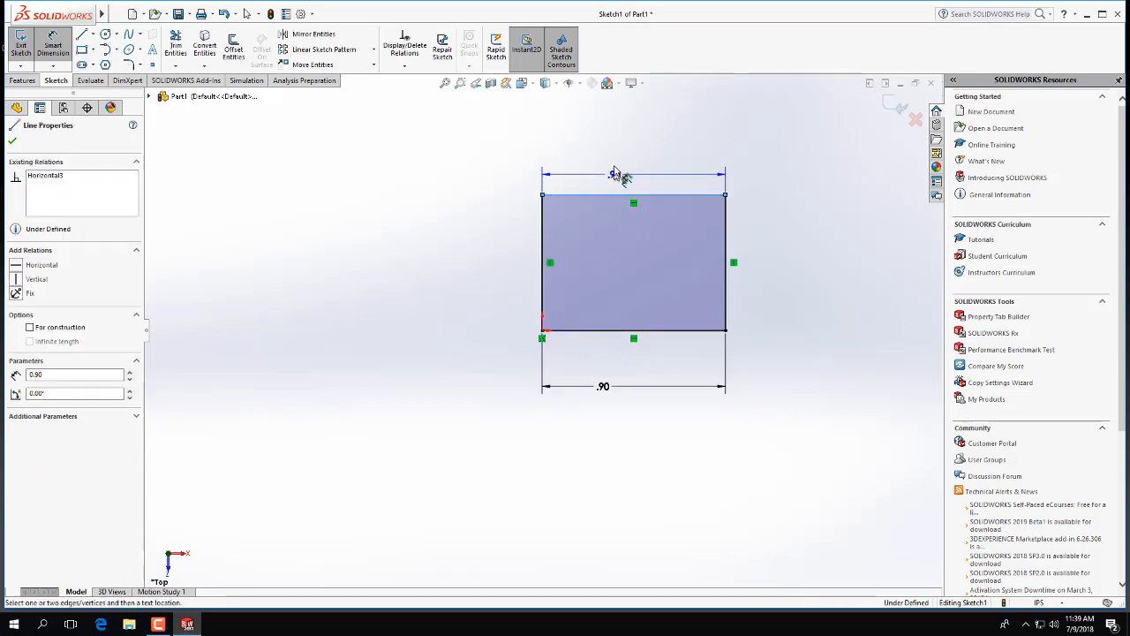
click(615, 168)
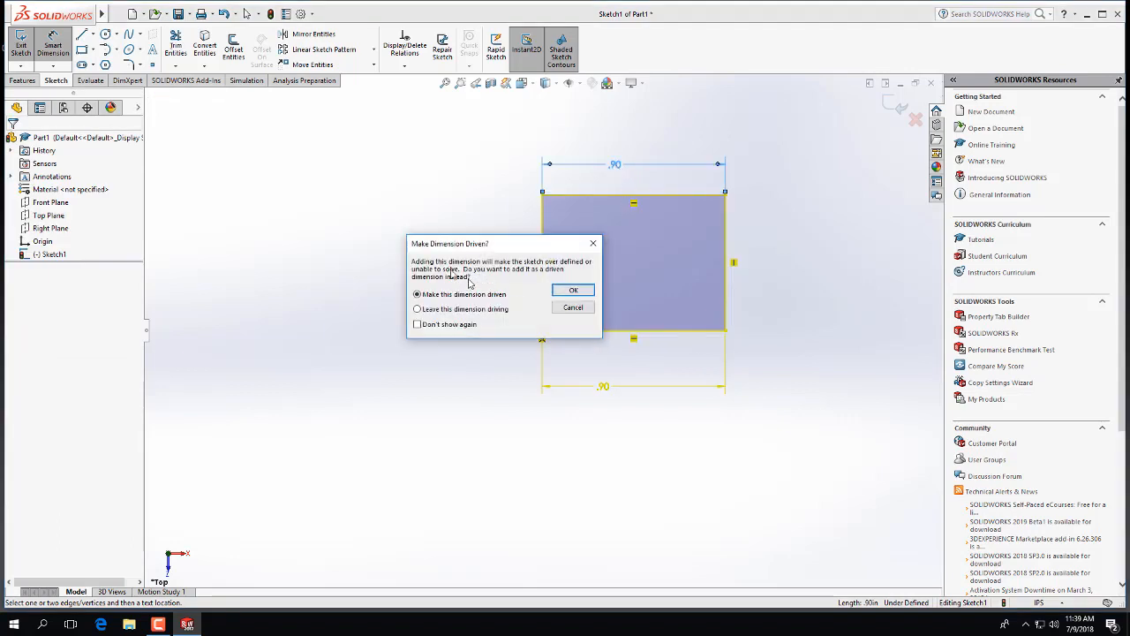
click(572, 307)
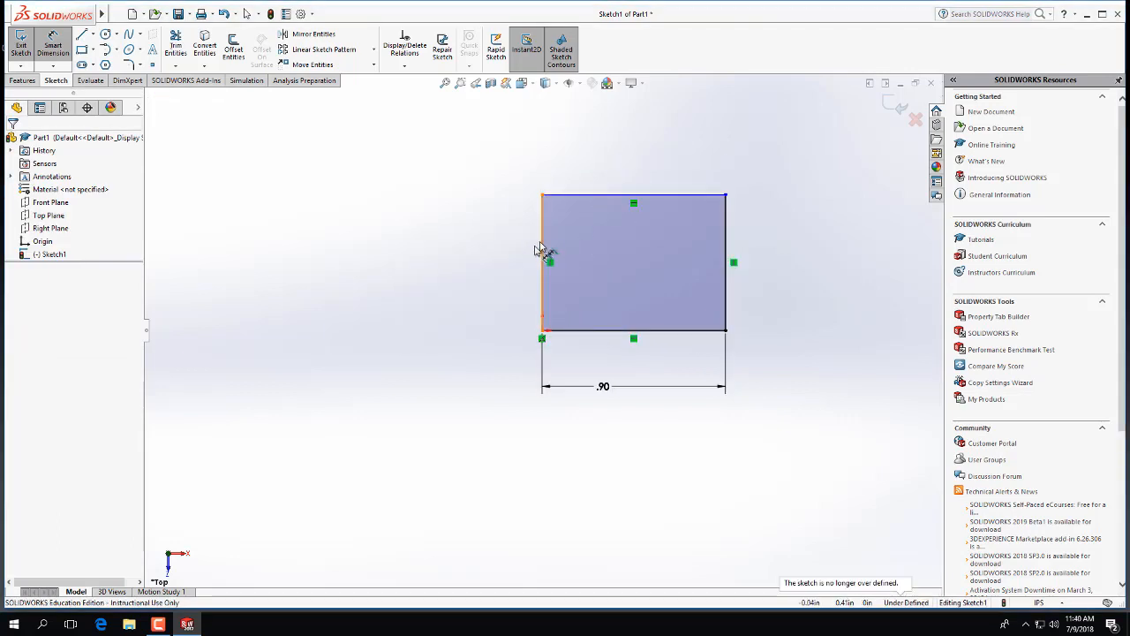
Dimension the rectangle's left edge and set its height to 0.9 in
click(543, 247)
click(408, 262)
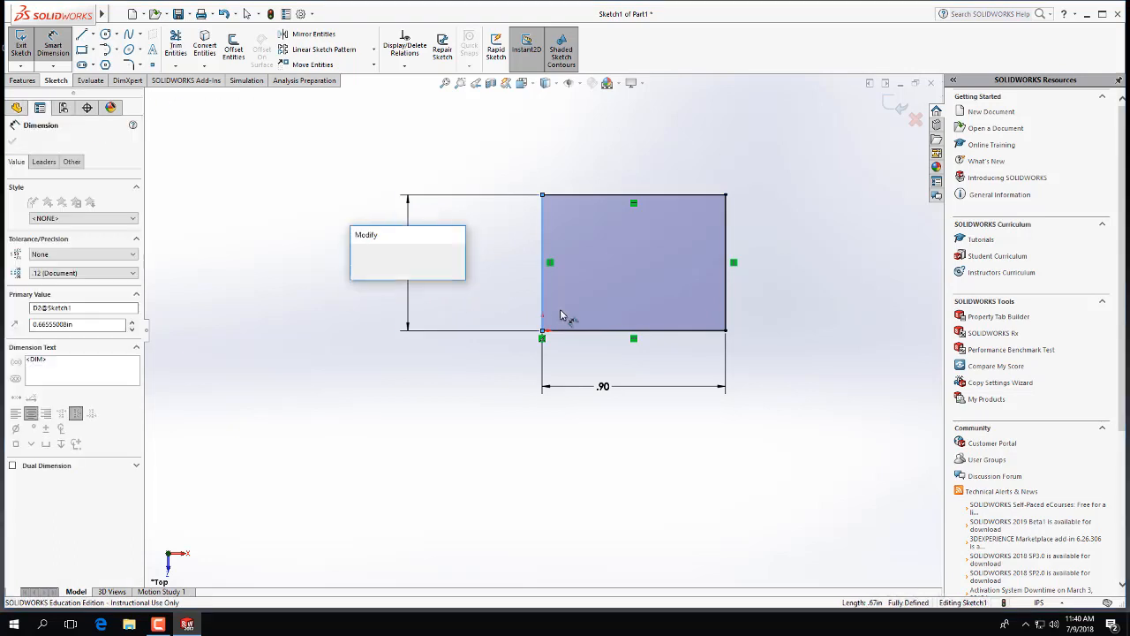
text(.9)
key(Return)
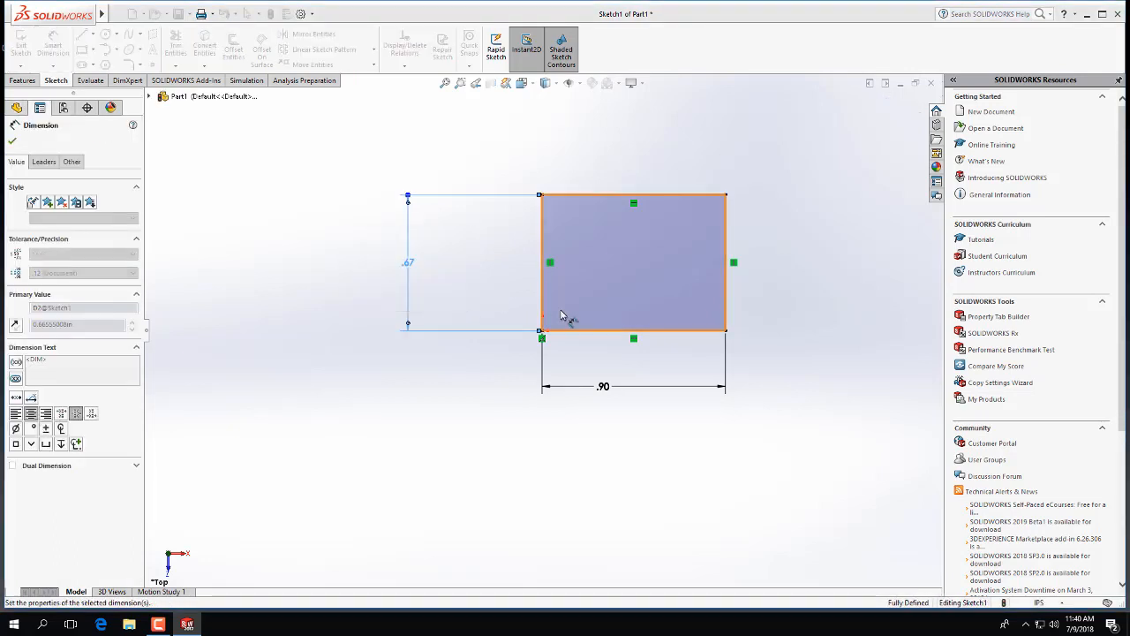
key(Escape)
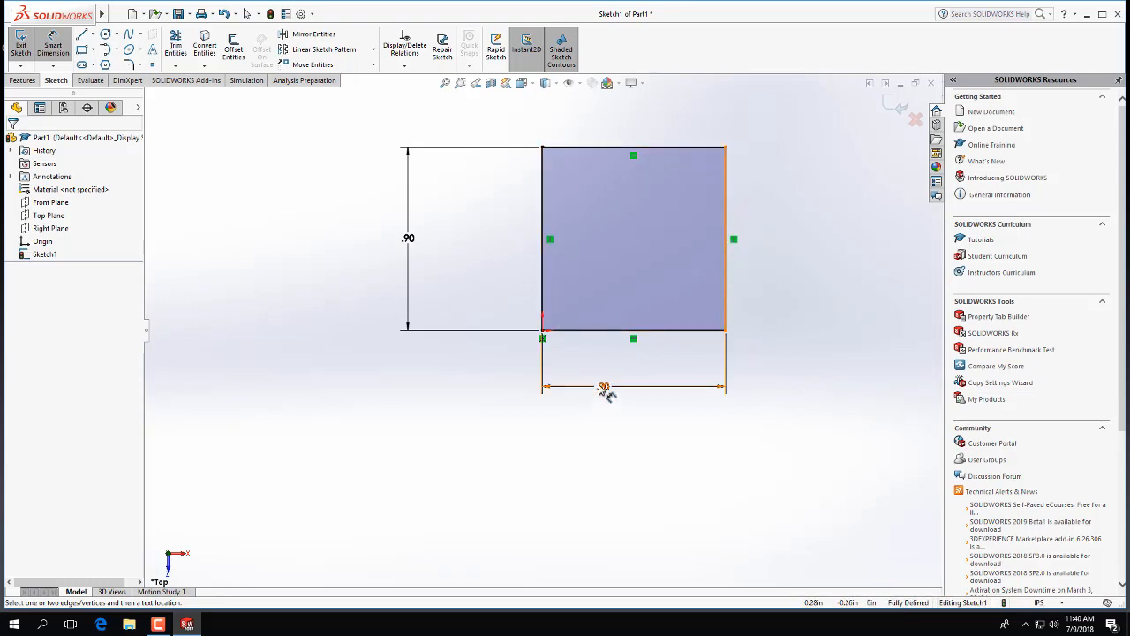
Reposition the width and height dimensions closer to the square's lower and left edges
drag(625, 391, 630, 381)
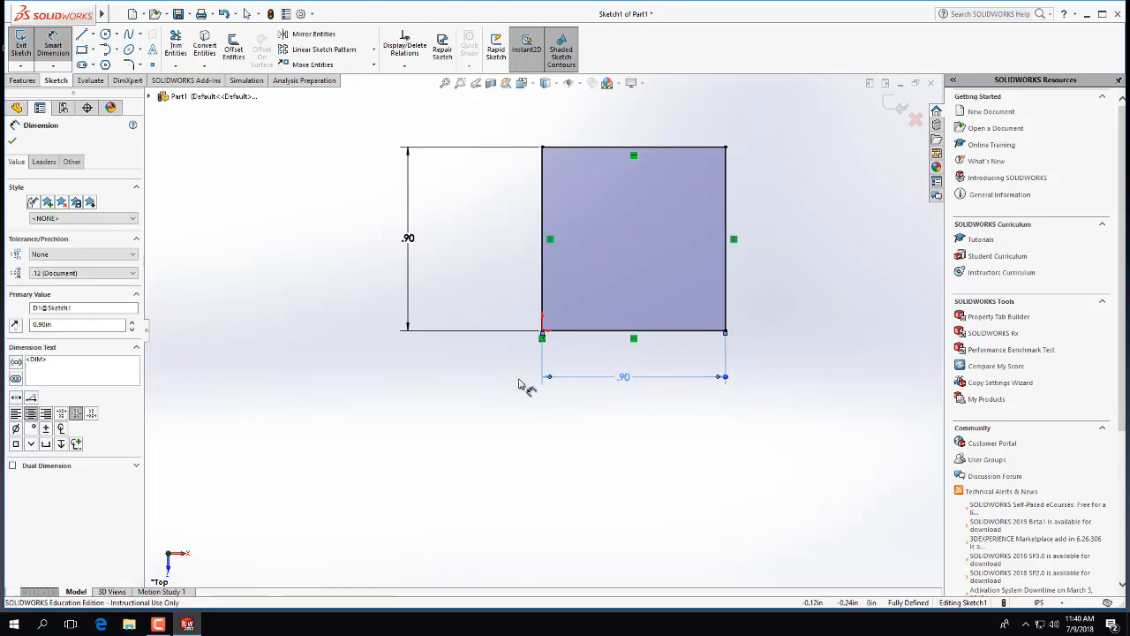
drag(406, 240, 504, 250)
click(671, 463)
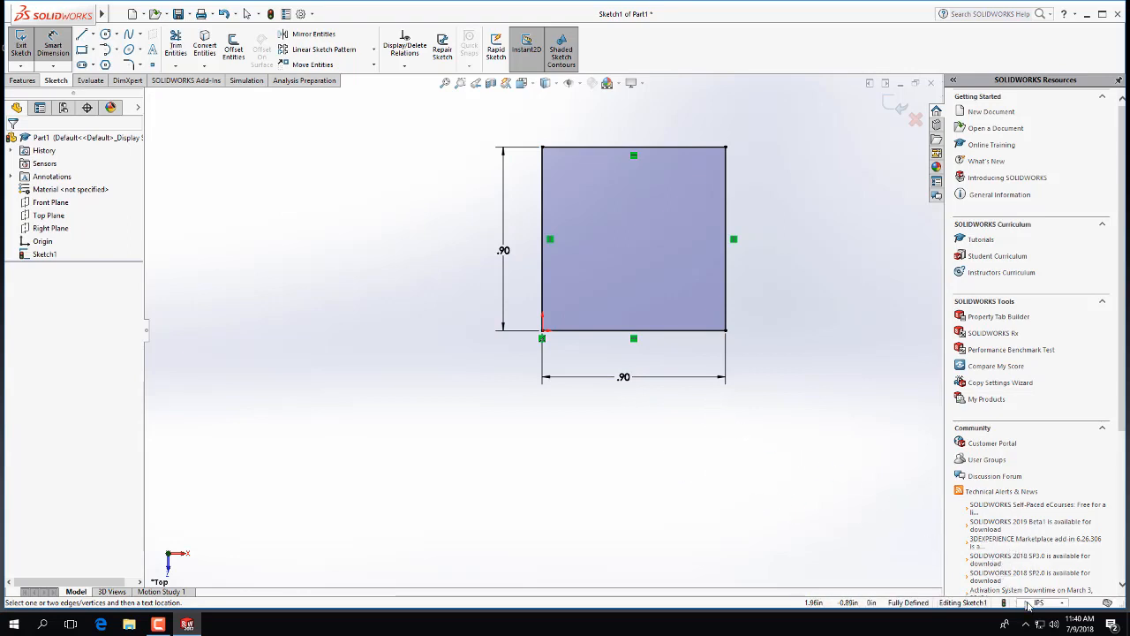
Examine the available unit systems and the document properties for units, annotations and angle dimensions
click(1063, 604)
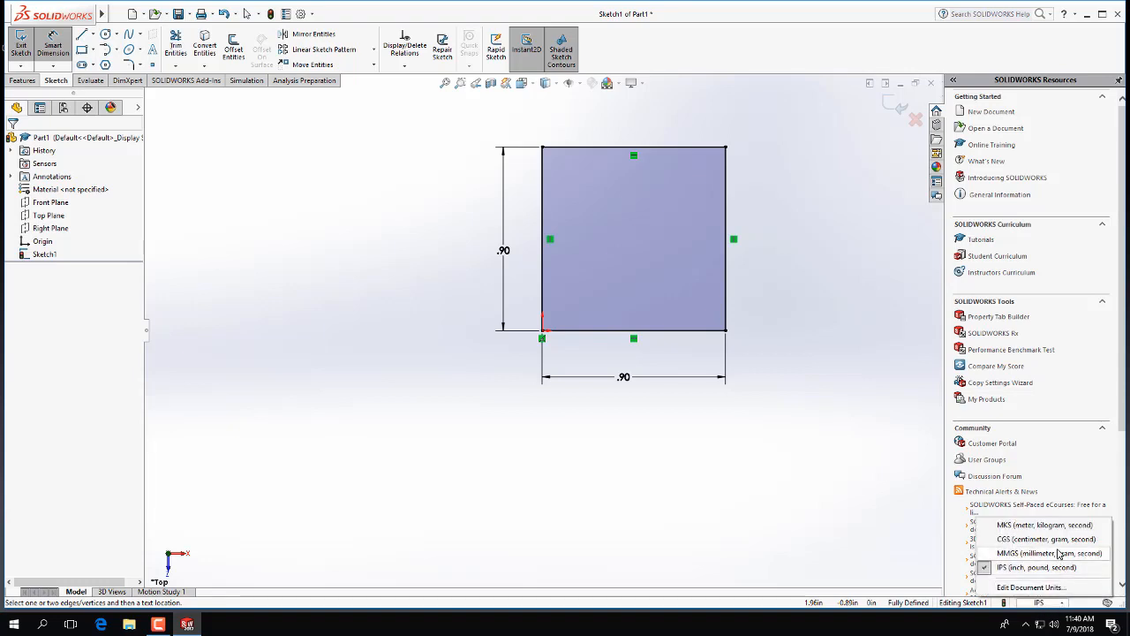
click(775, 322)
click(300, 15)
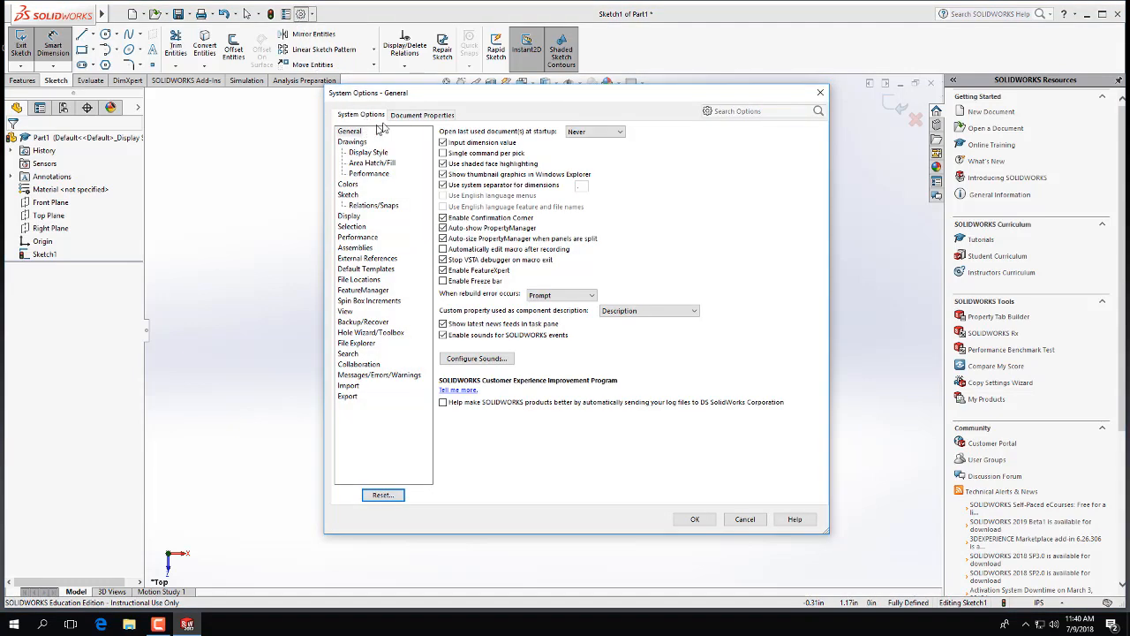
click(399, 119)
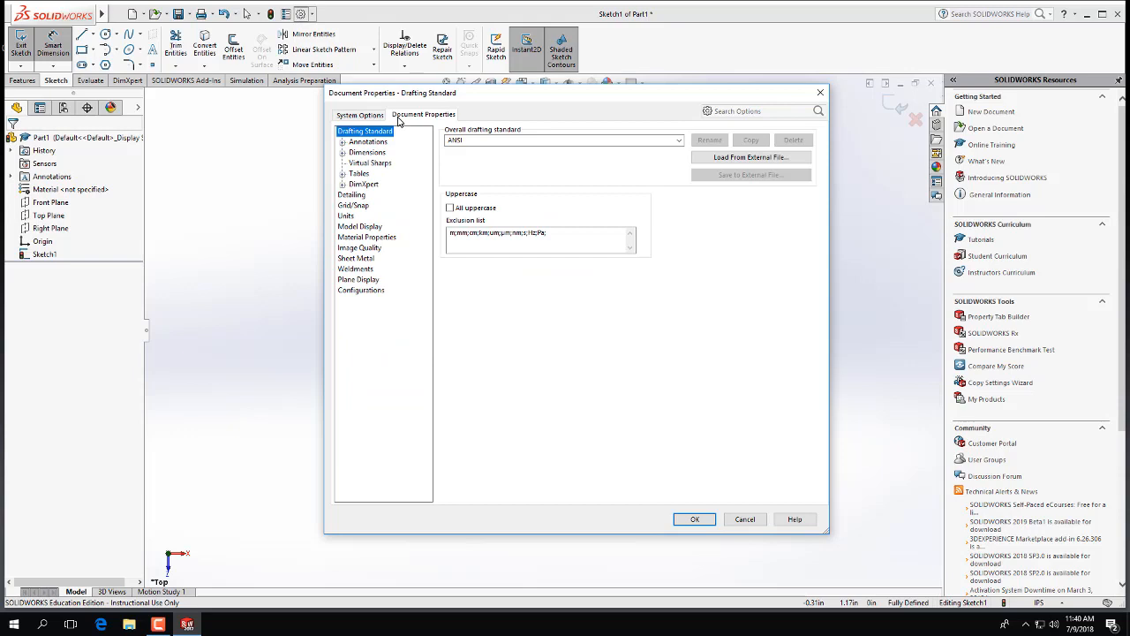
click(345, 215)
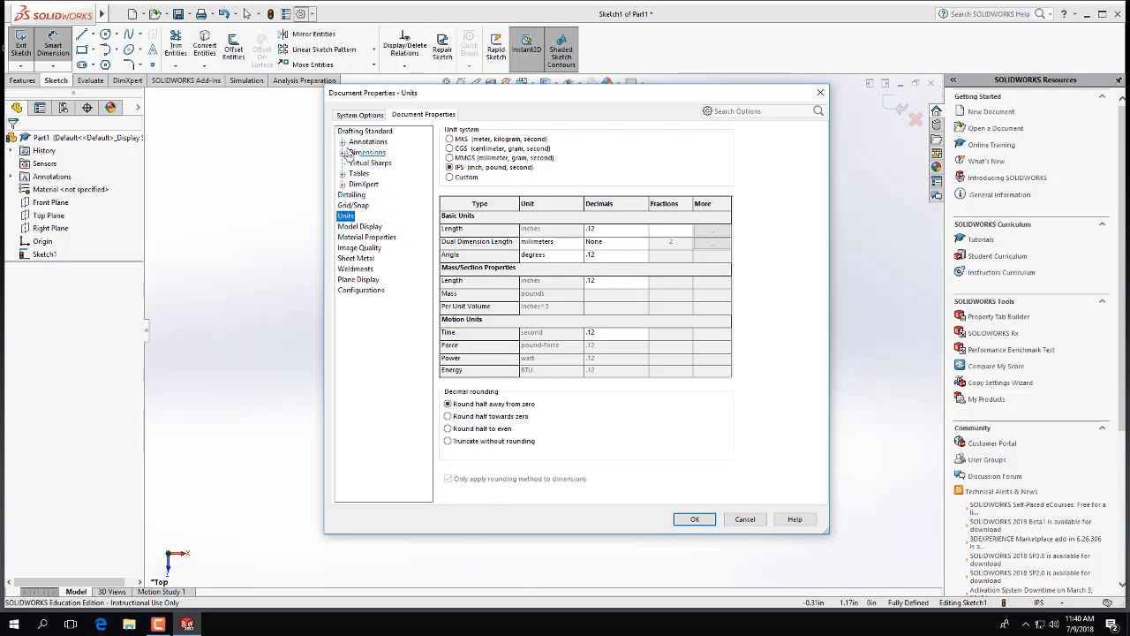
click(344, 142)
click(344, 142)
click(343, 153)
click(369, 164)
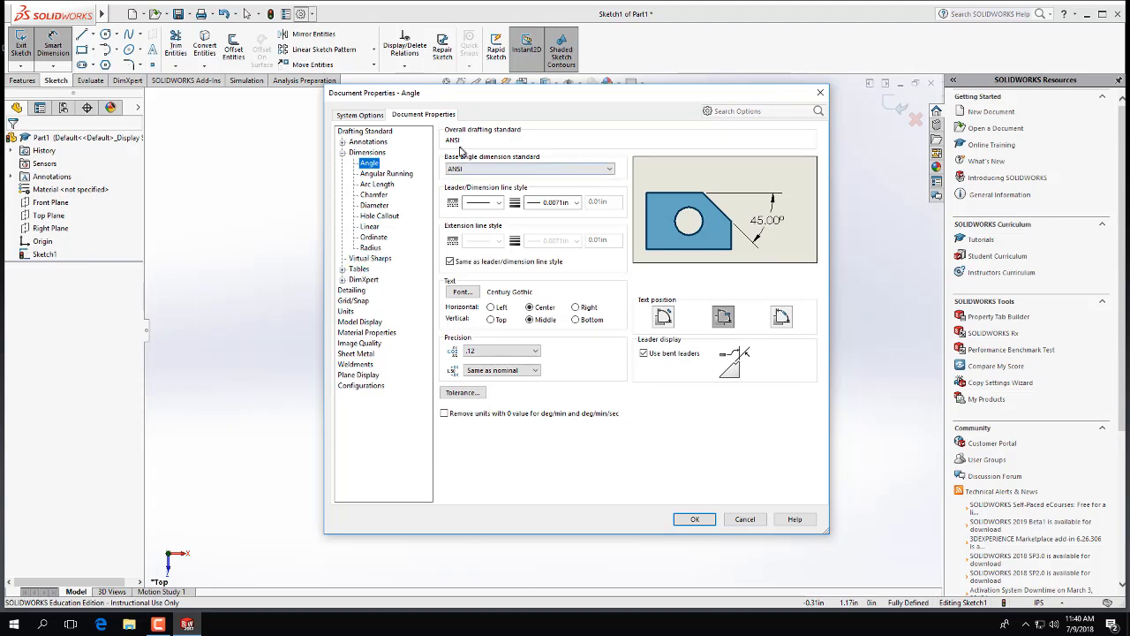
Review the system options for colors, File Explorer, Hole Wizard/Toolbox and file locations, including the Thread Profiles folder
click(360, 116)
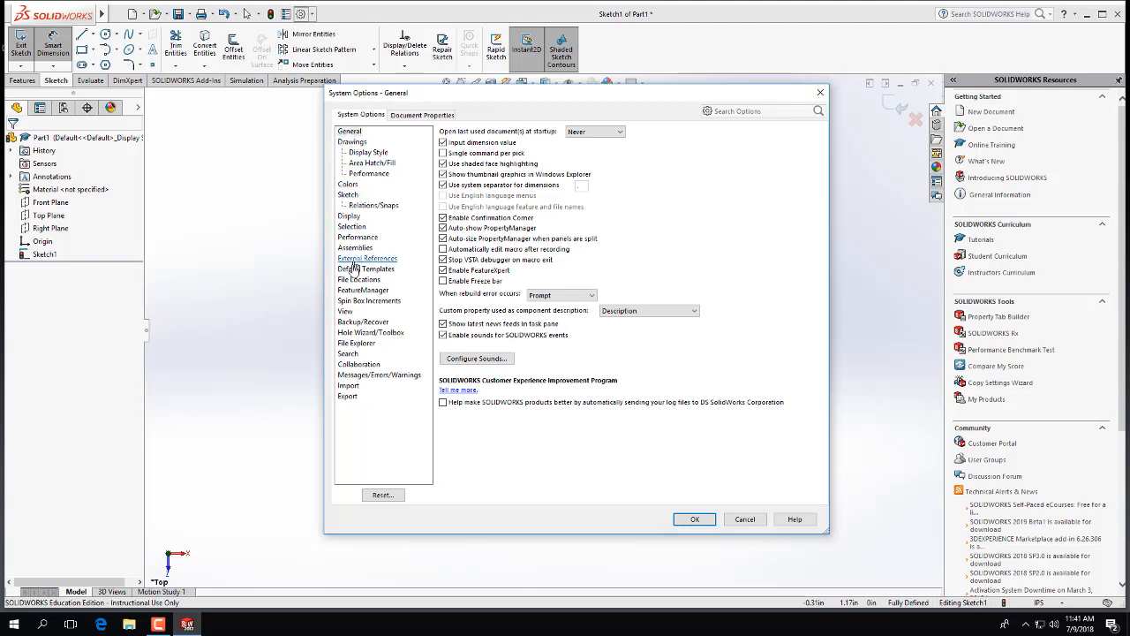
click(352, 185)
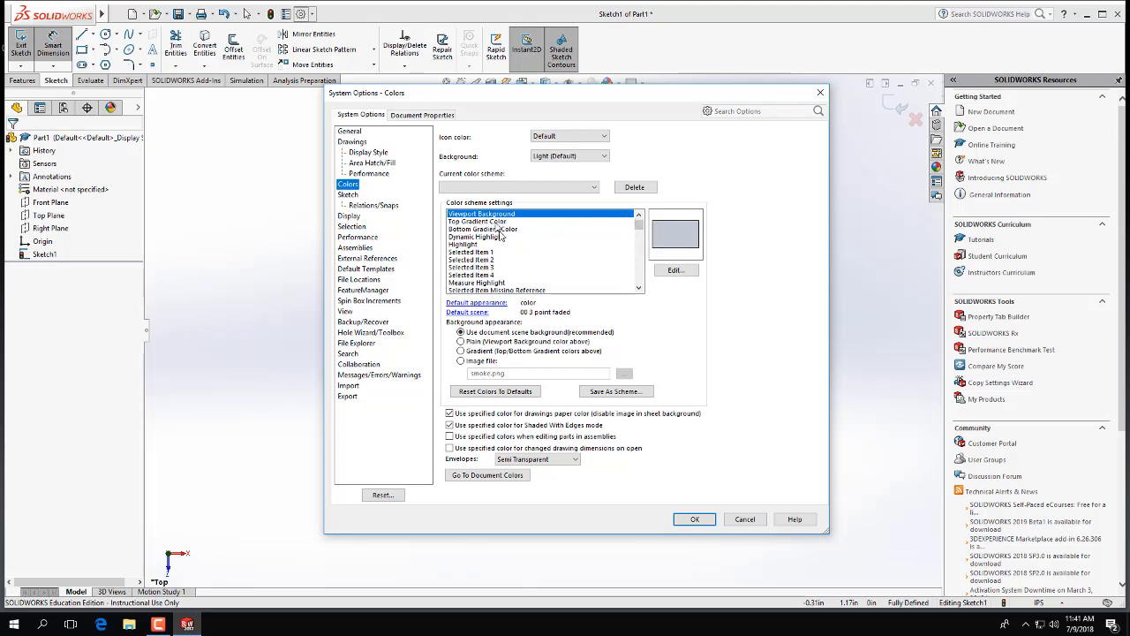
scroll(497, 251, down, 10)
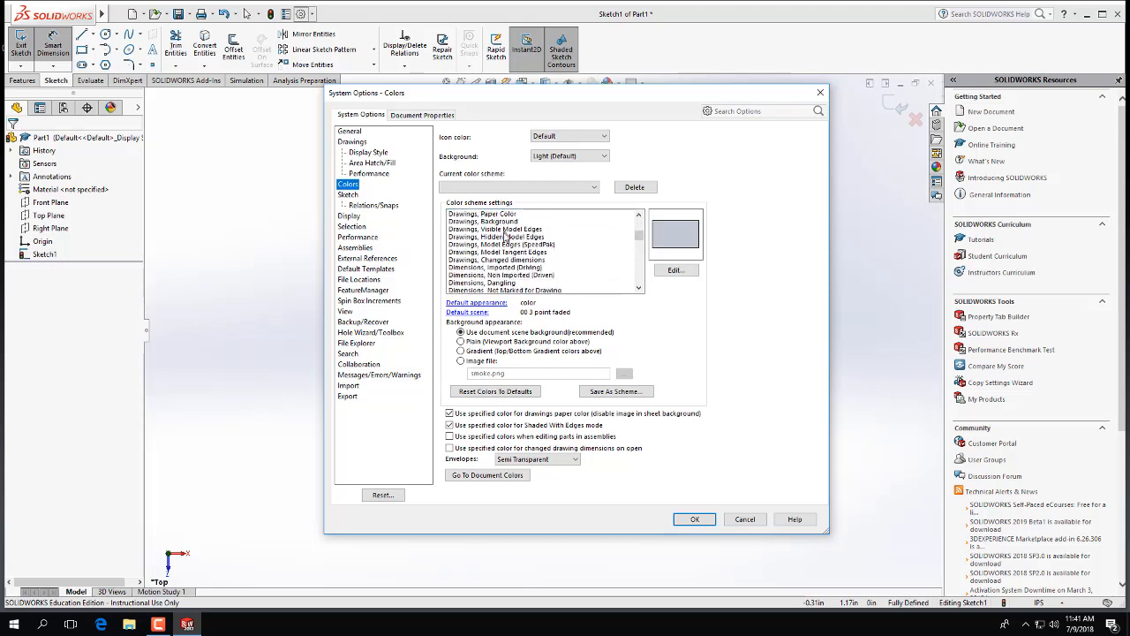
click(502, 283)
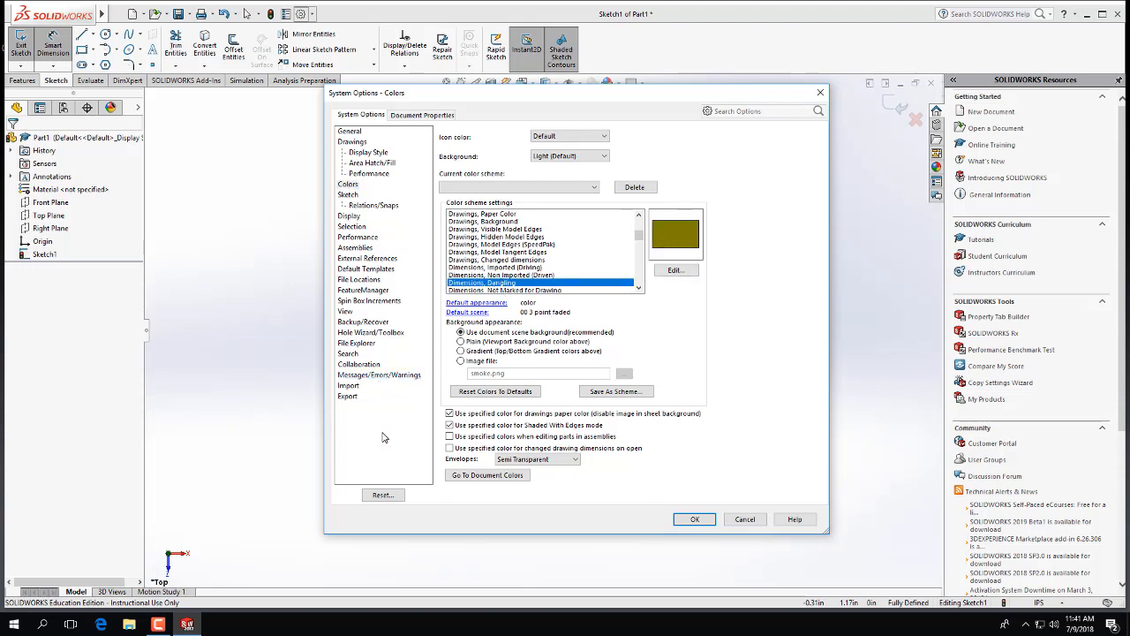
click(369, 345)
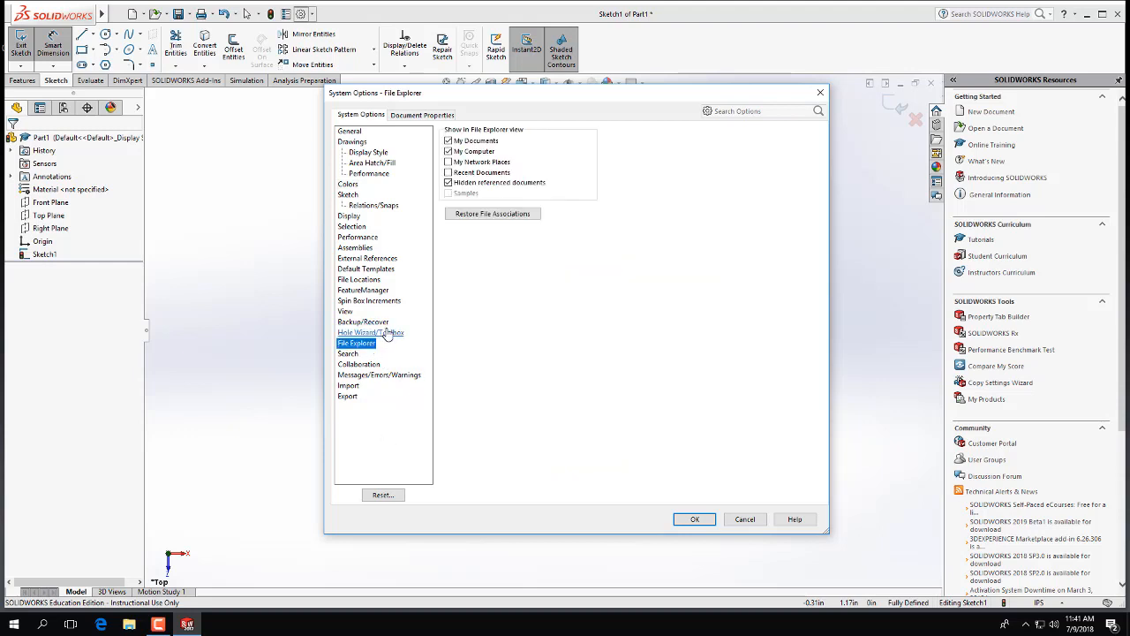
click(390, 336)
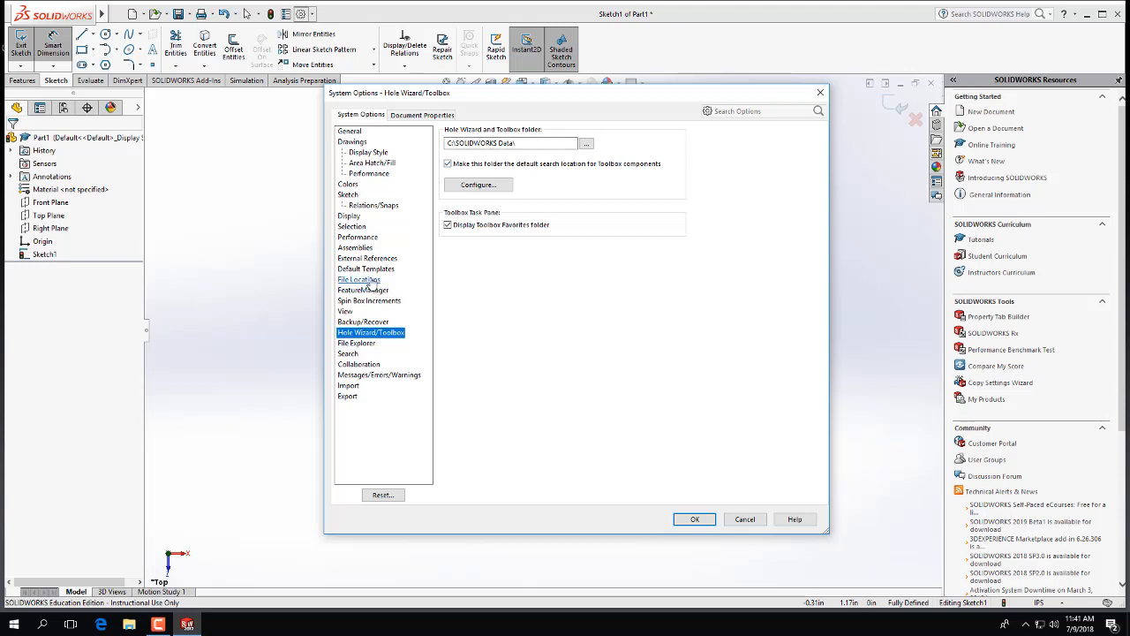
click(371, 280)
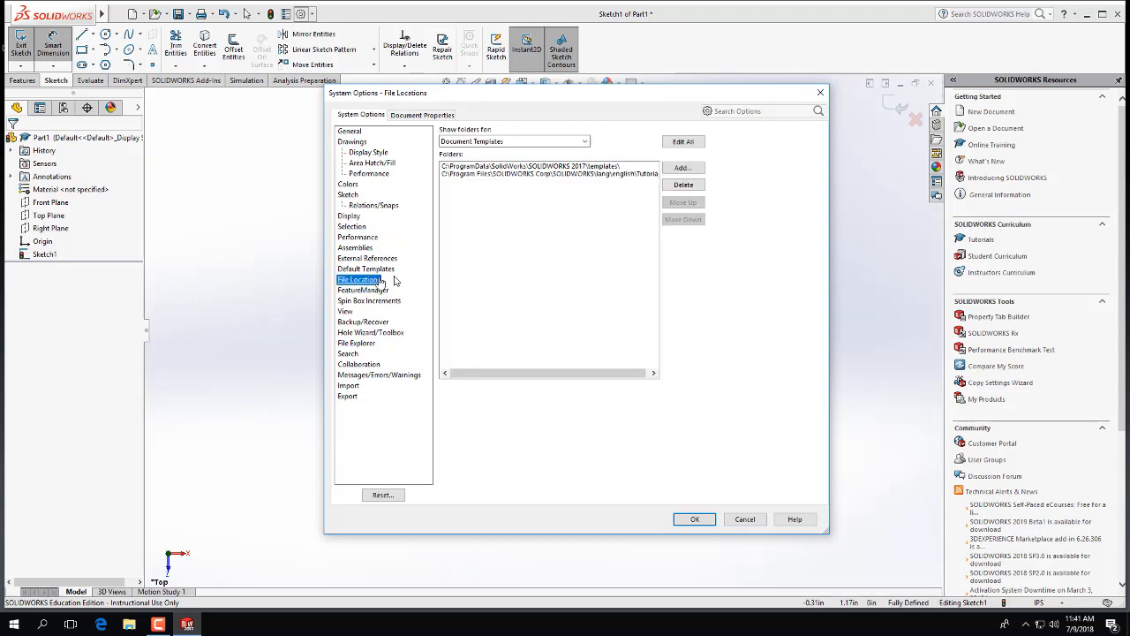
click(586, 143)
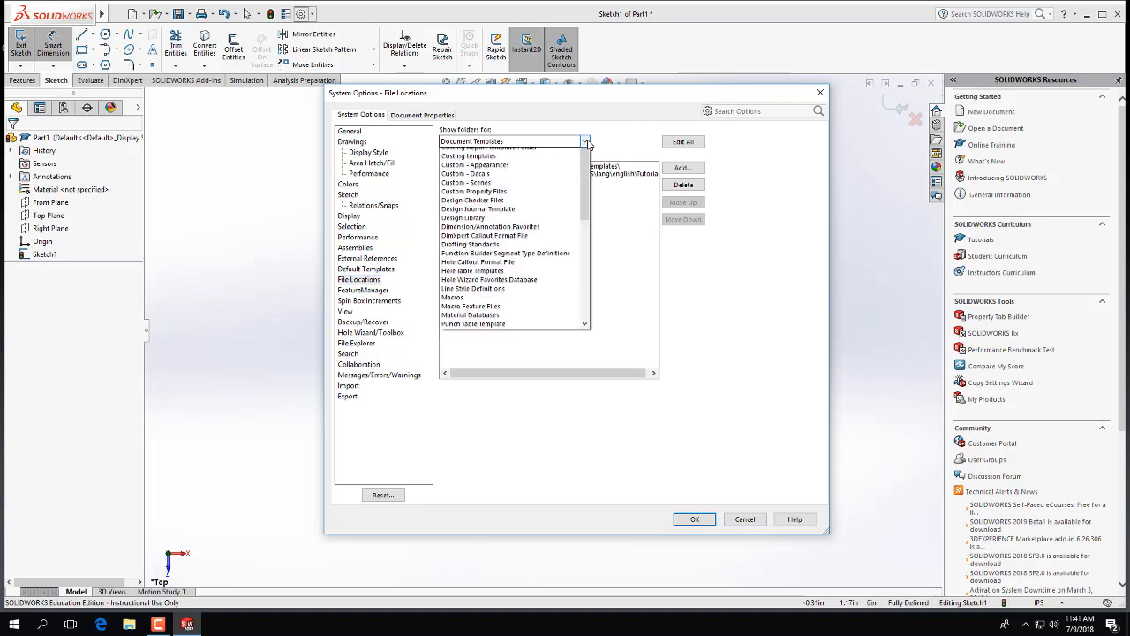
scroll(587, 194, down, 9)
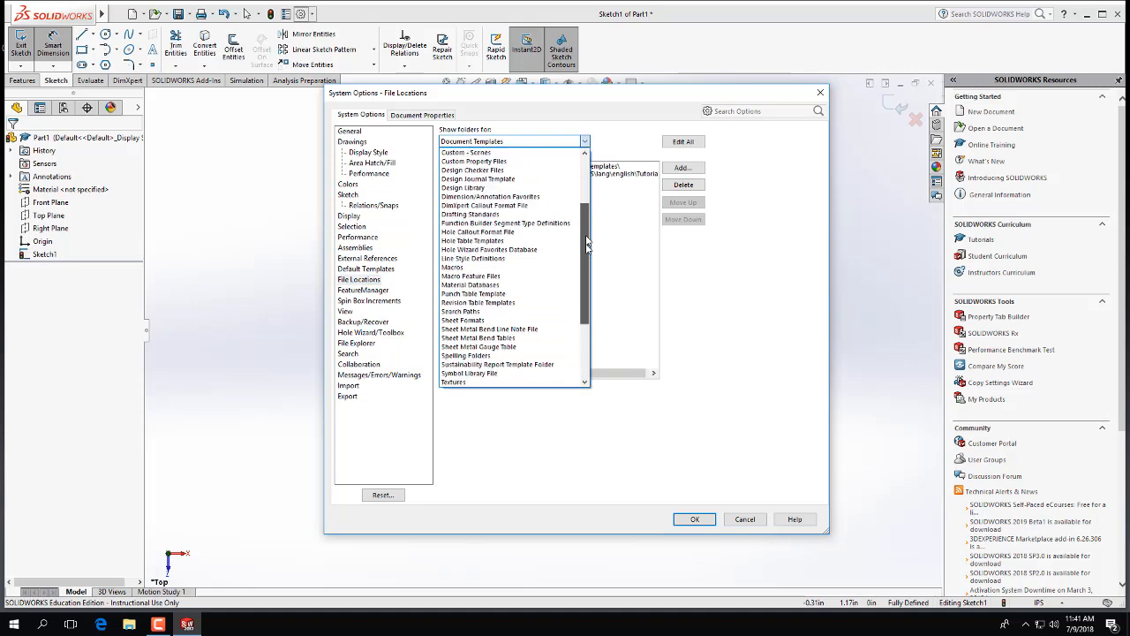
click(534, 305)
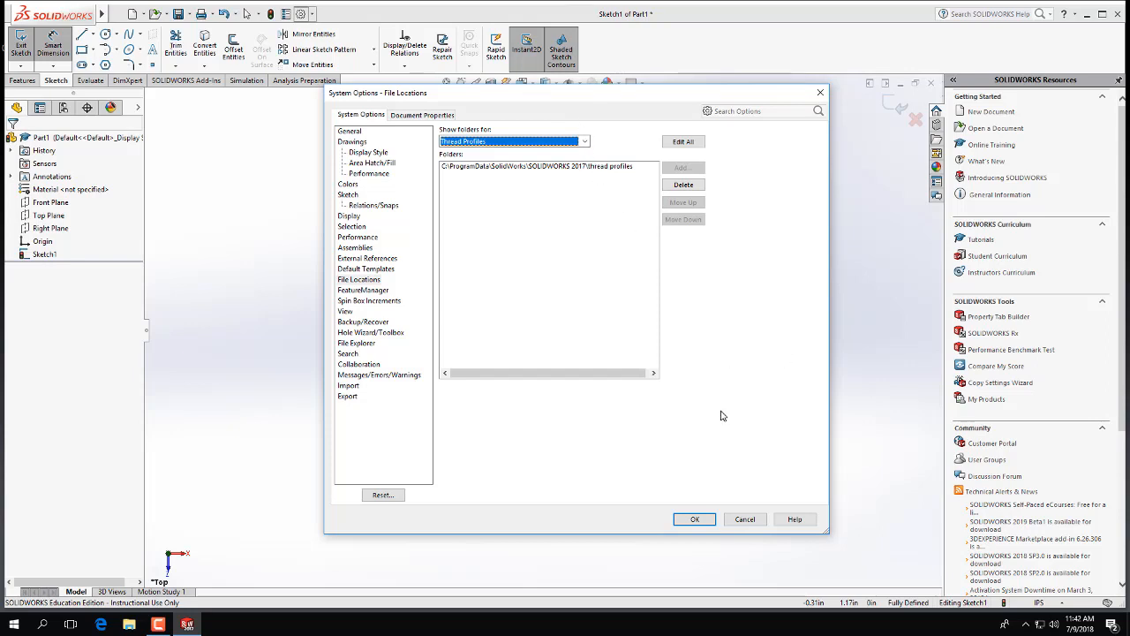
click(696, 520)
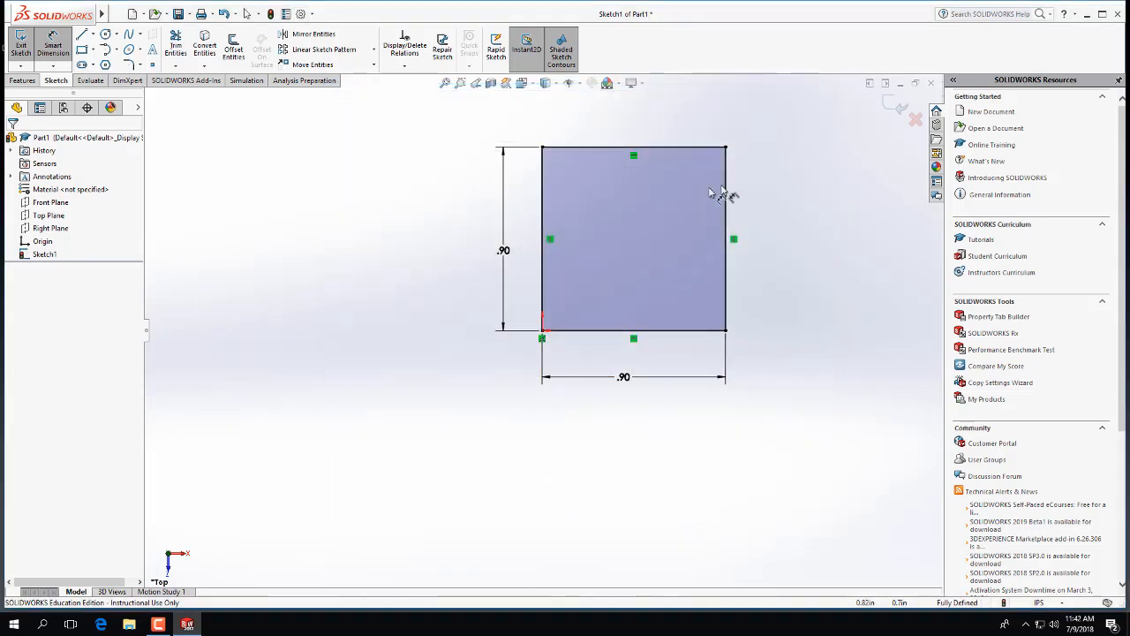
Start a sketch fillet on the square's upper-left corner with a 0.125 in radius
scroll(570, 308, down, 10)
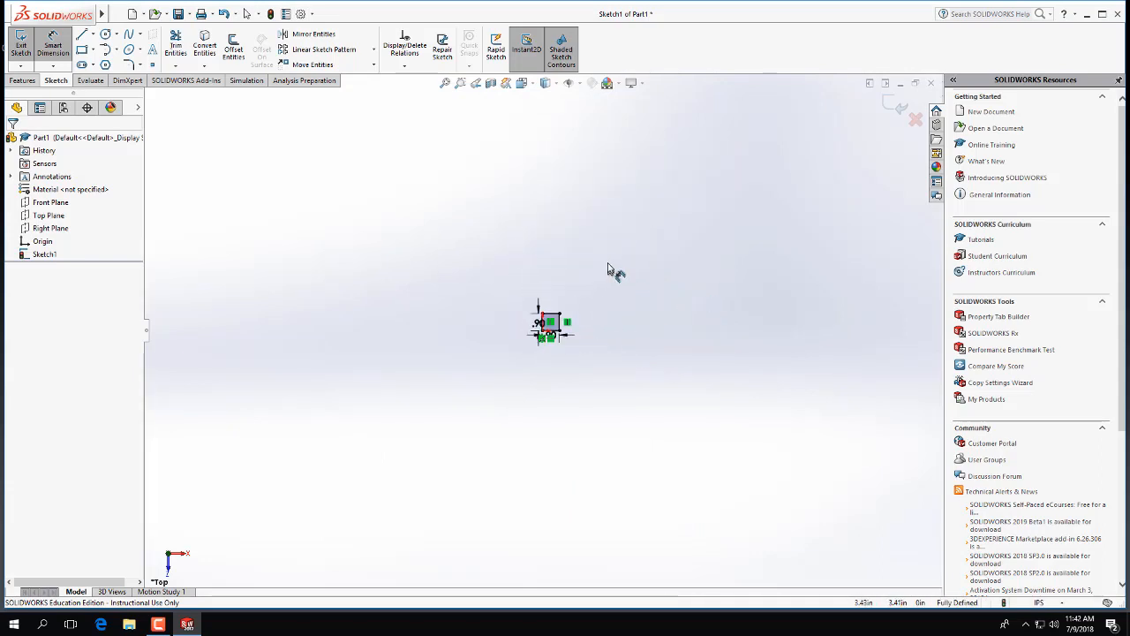
key(f)
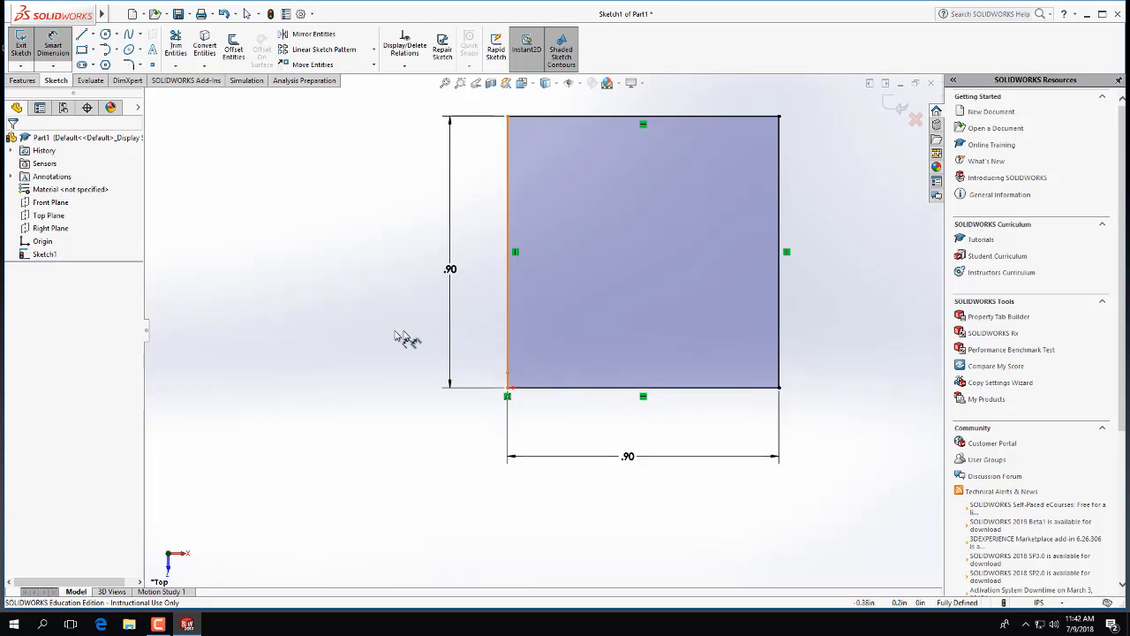
click(129, 66)
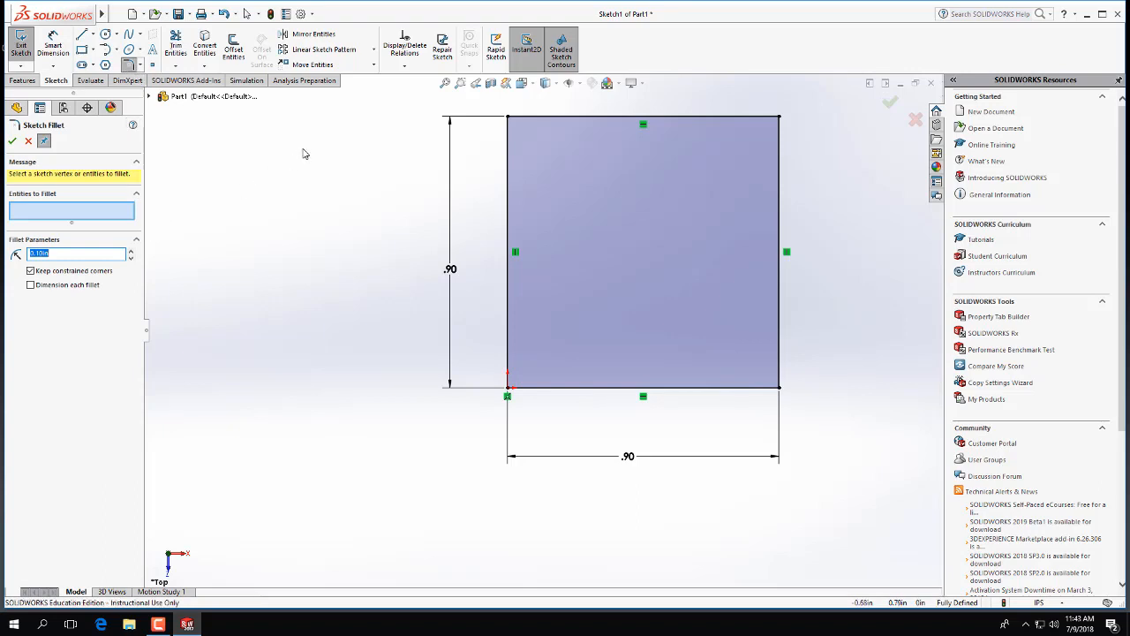
click(508, 139)
click(529, 122)
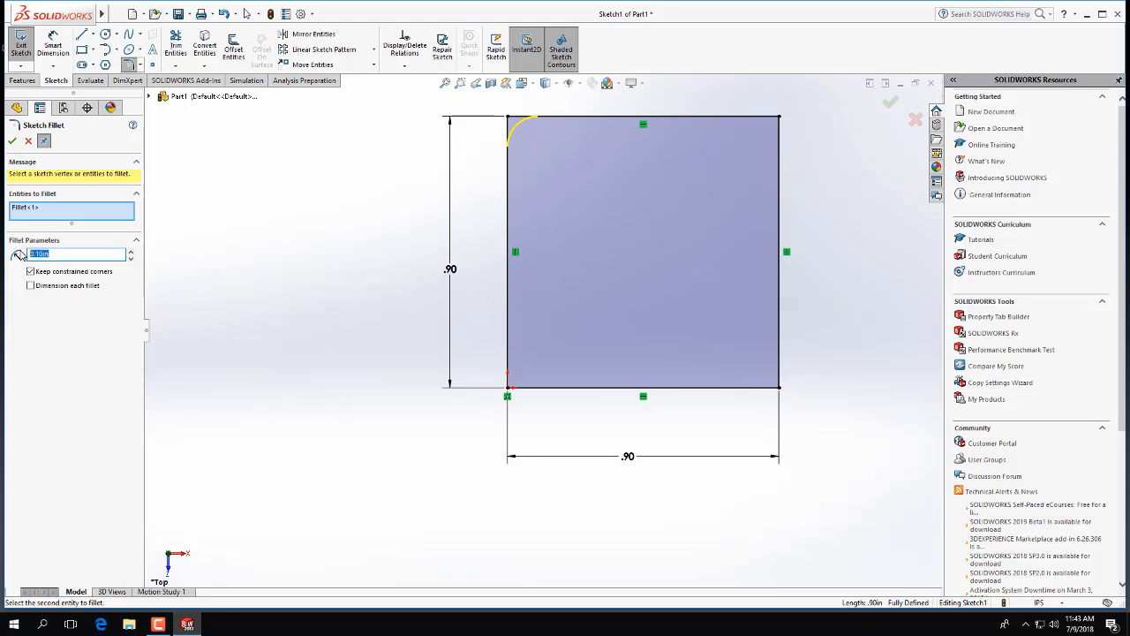
text(0)
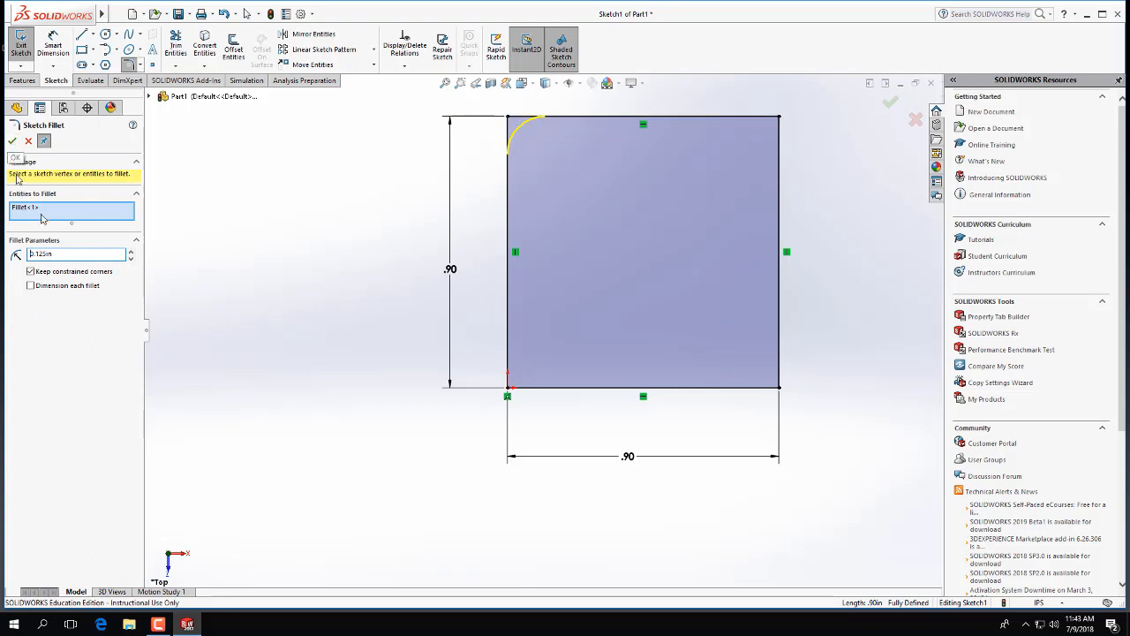
Add the square's other three corners to the 0.125 in sketch fillet and apply it
click(507, 346)
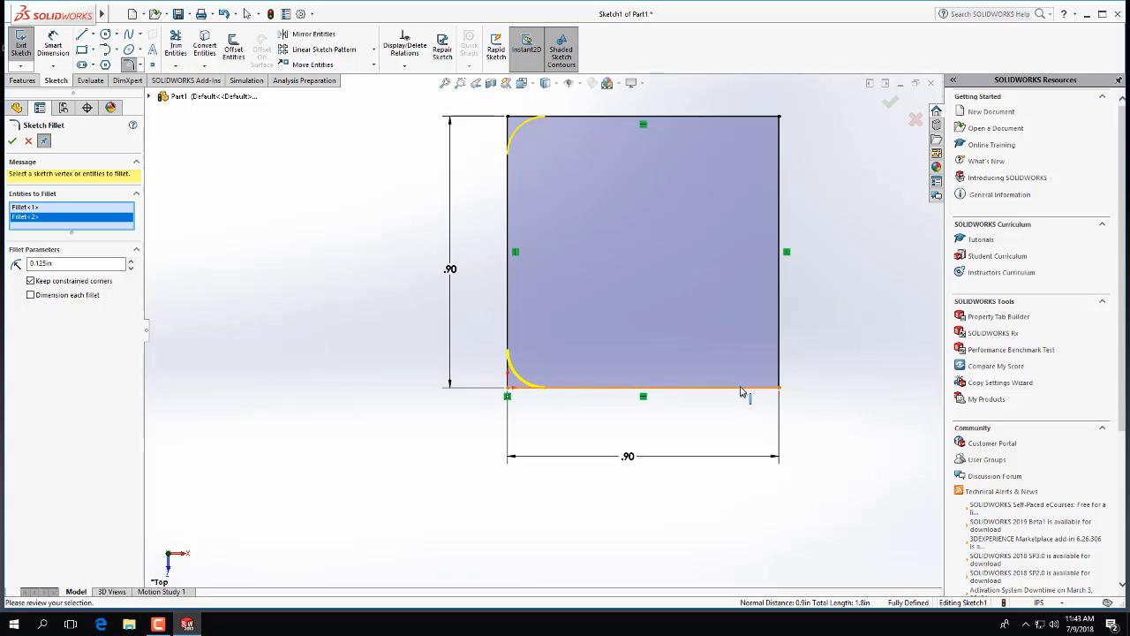
click(779, 332)
click(779, 332)
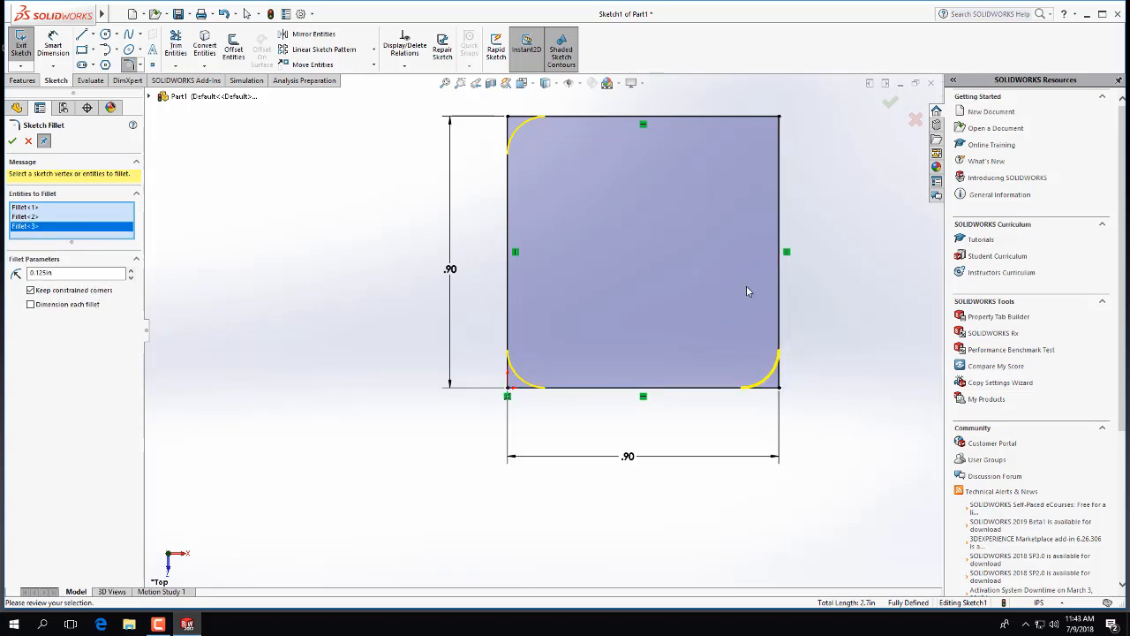
click(780, 170)
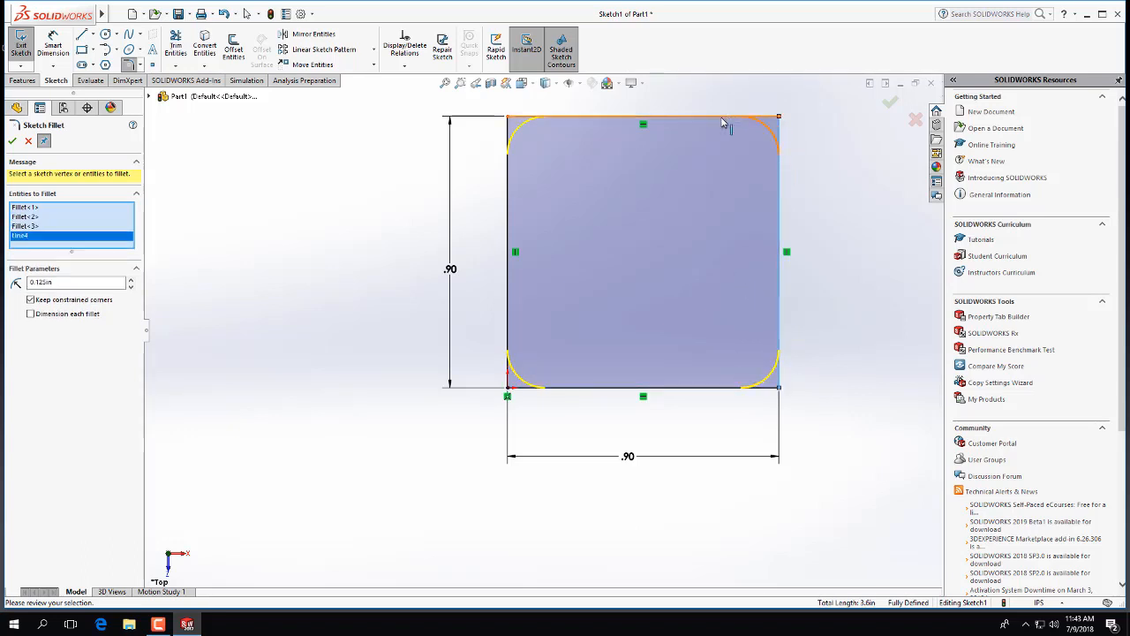
click(729, 117)
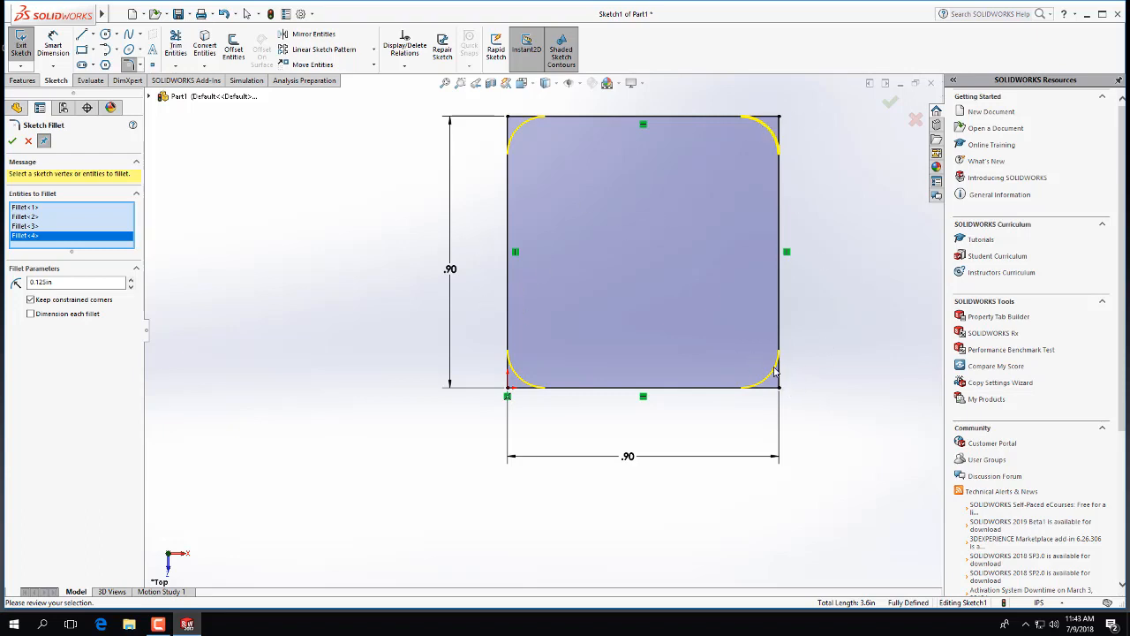
click(16, 145)
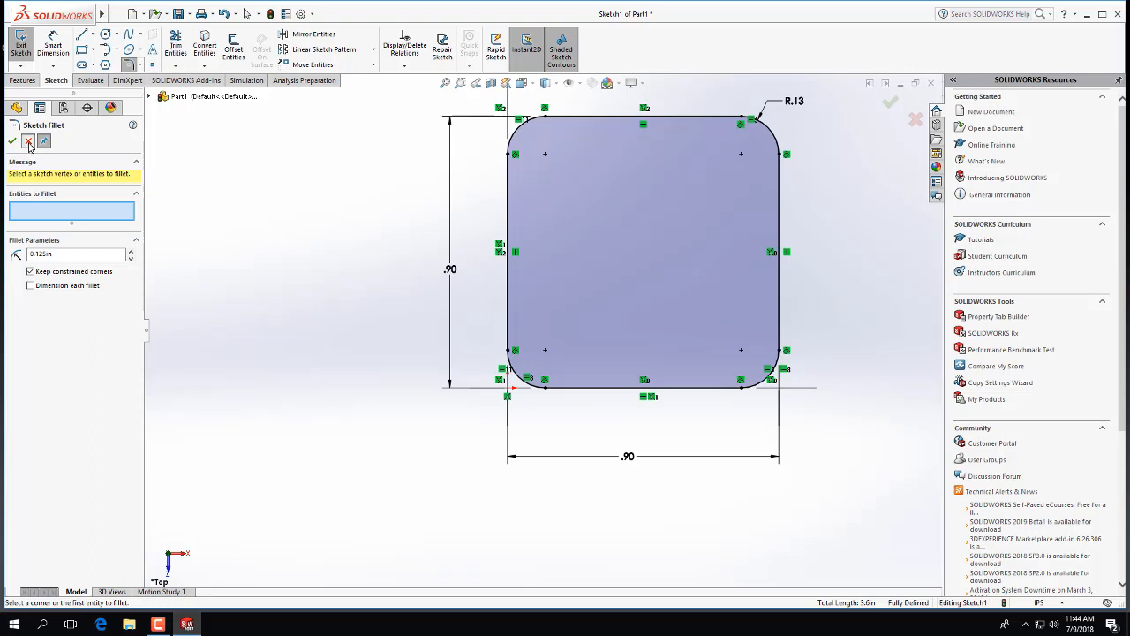
click(28, 142)
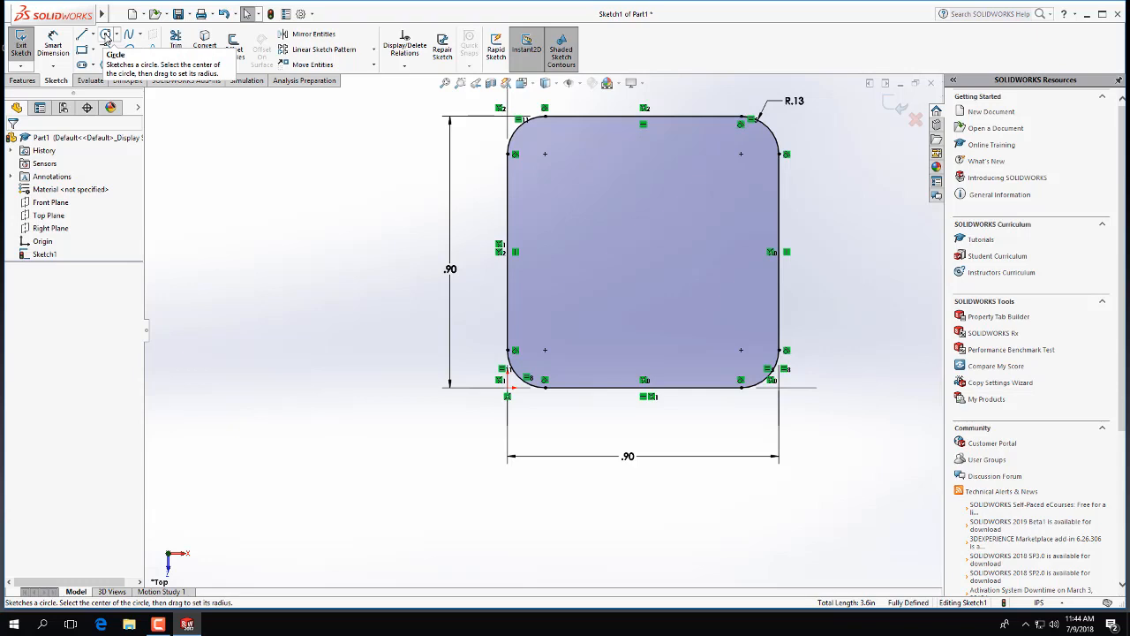
Sketch a circle with a radius of about 0.057 in inside the square, above the lower-left fillet's centre
click(106, 35)
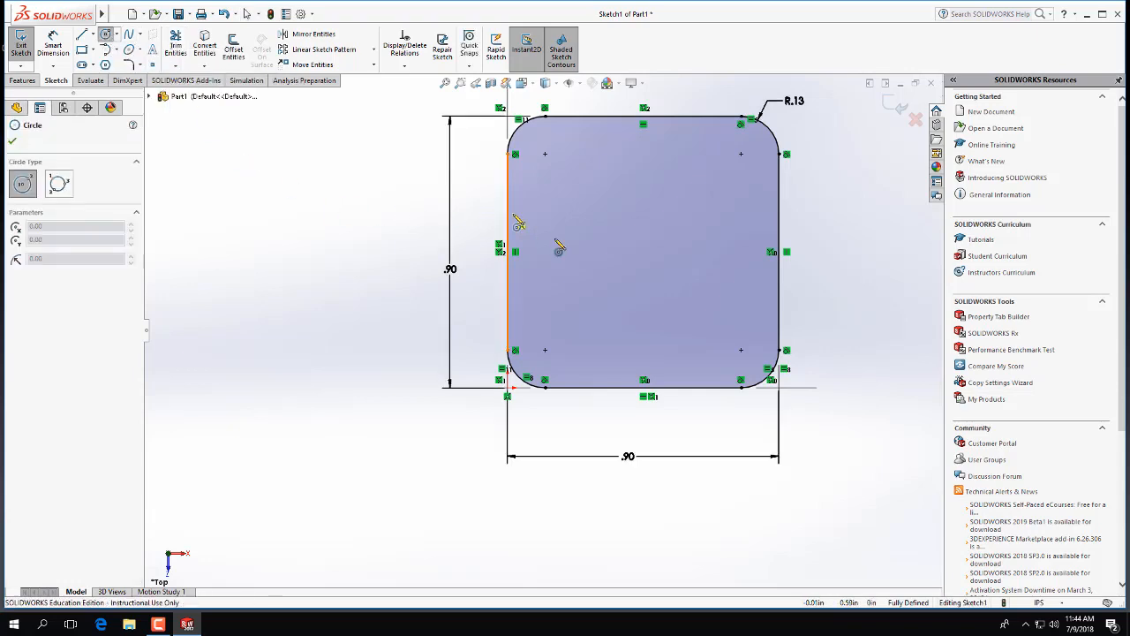
click(545, 314)
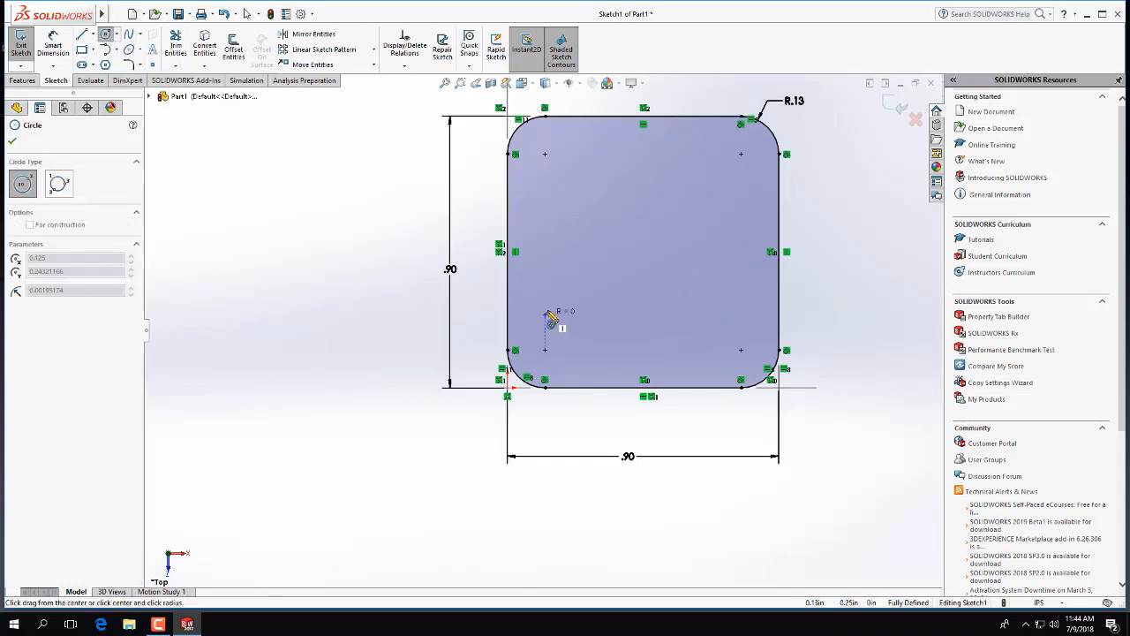
click(560, 307)
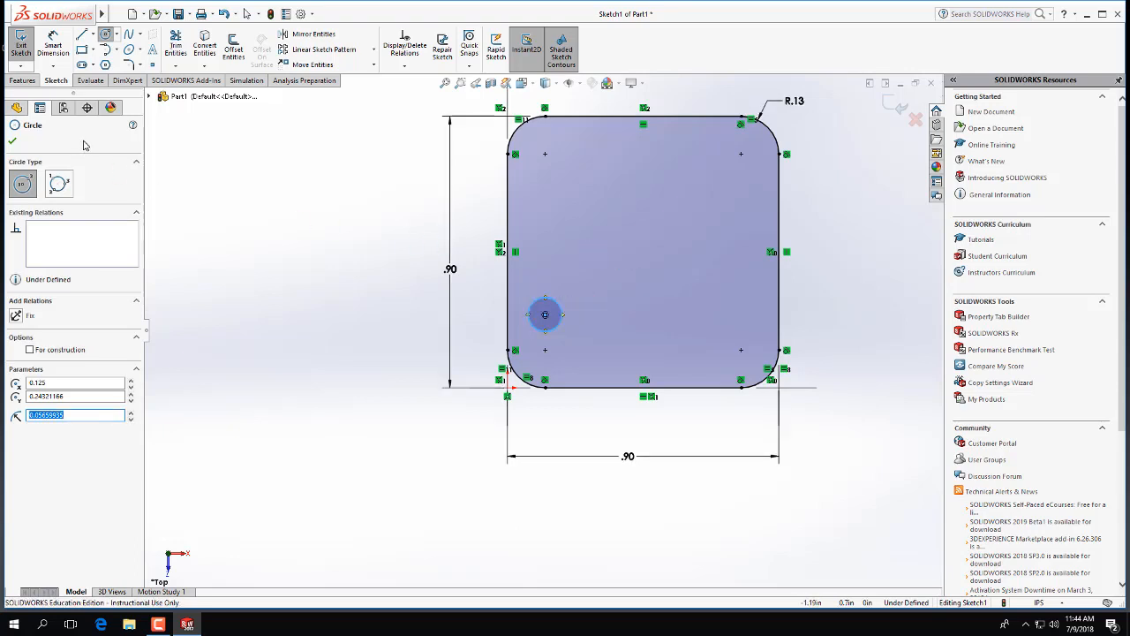
click(53, 46)
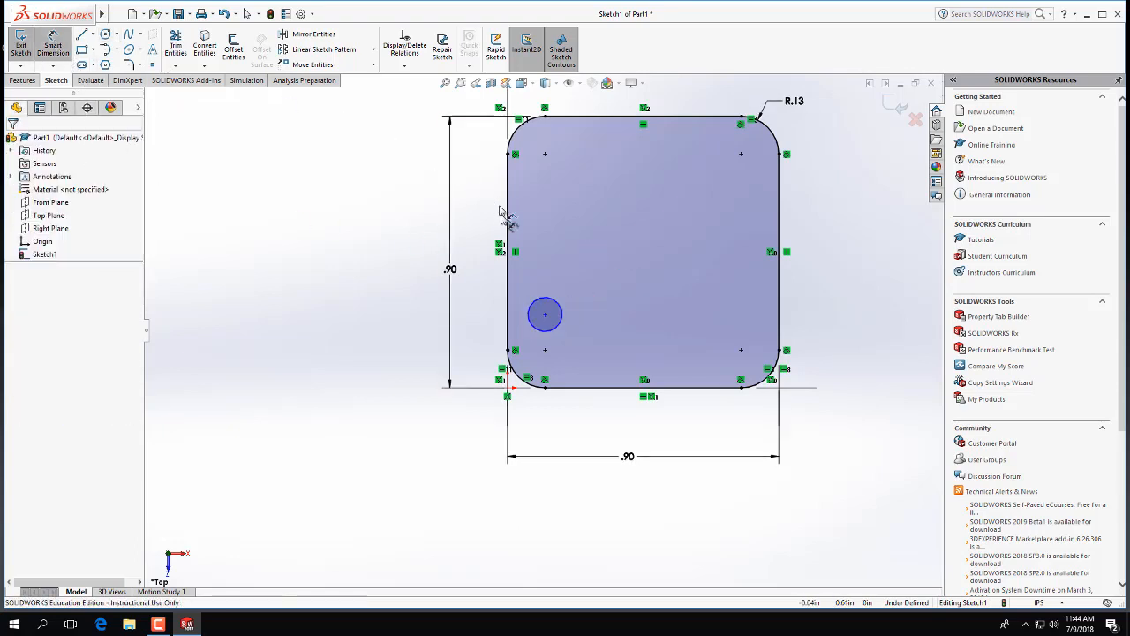
click(560, 310)
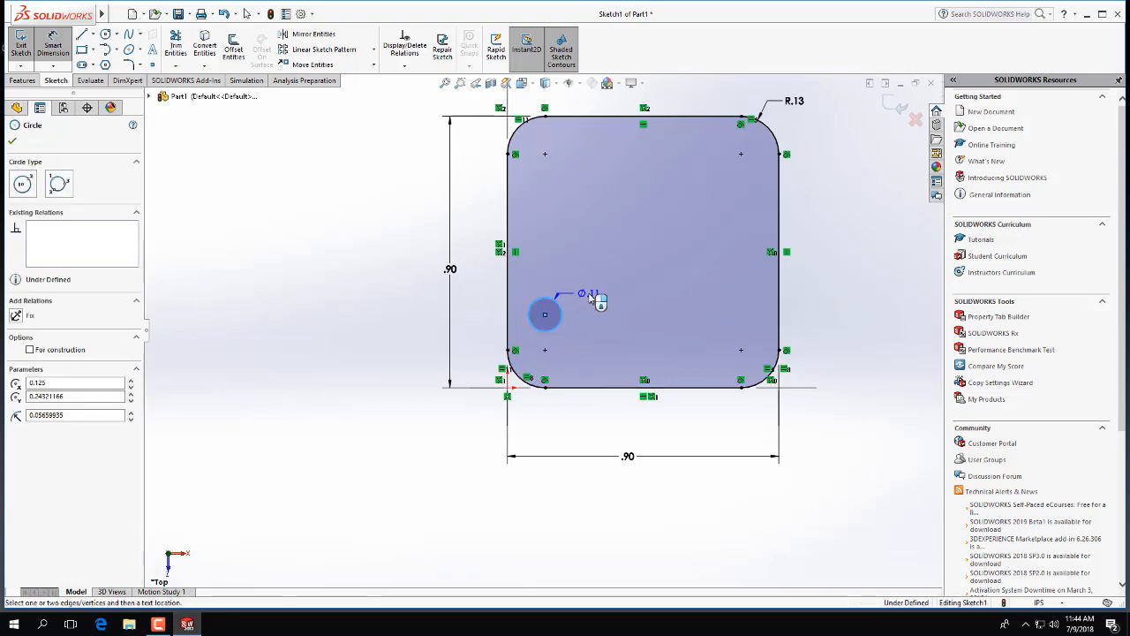
click(638, 287)
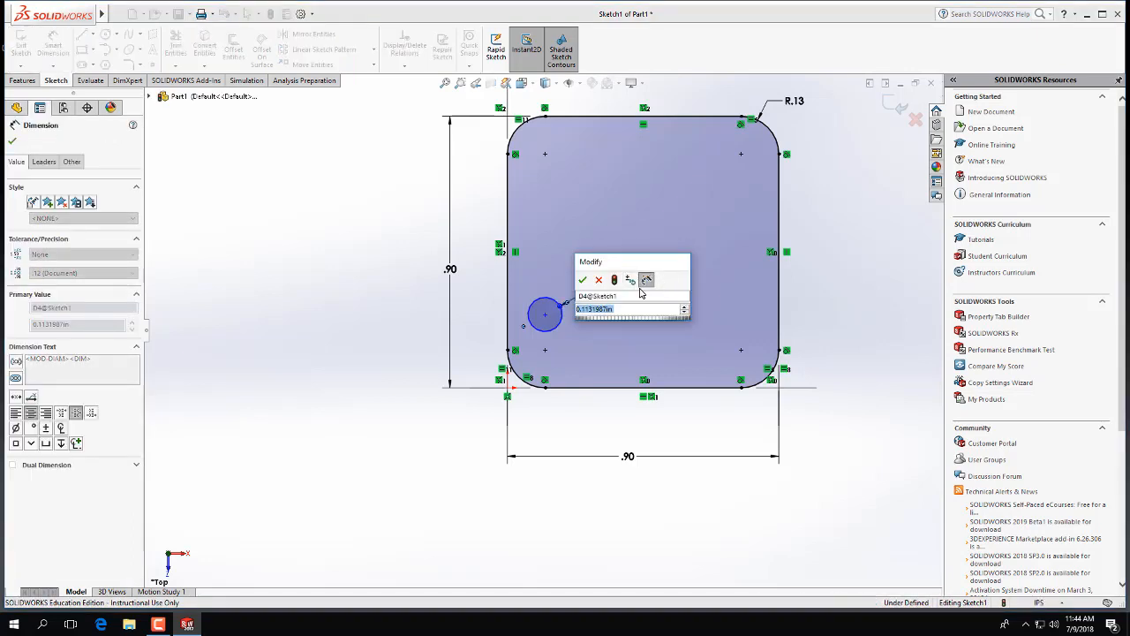
key(Return)
click(639, 286)
key(BackSpace)
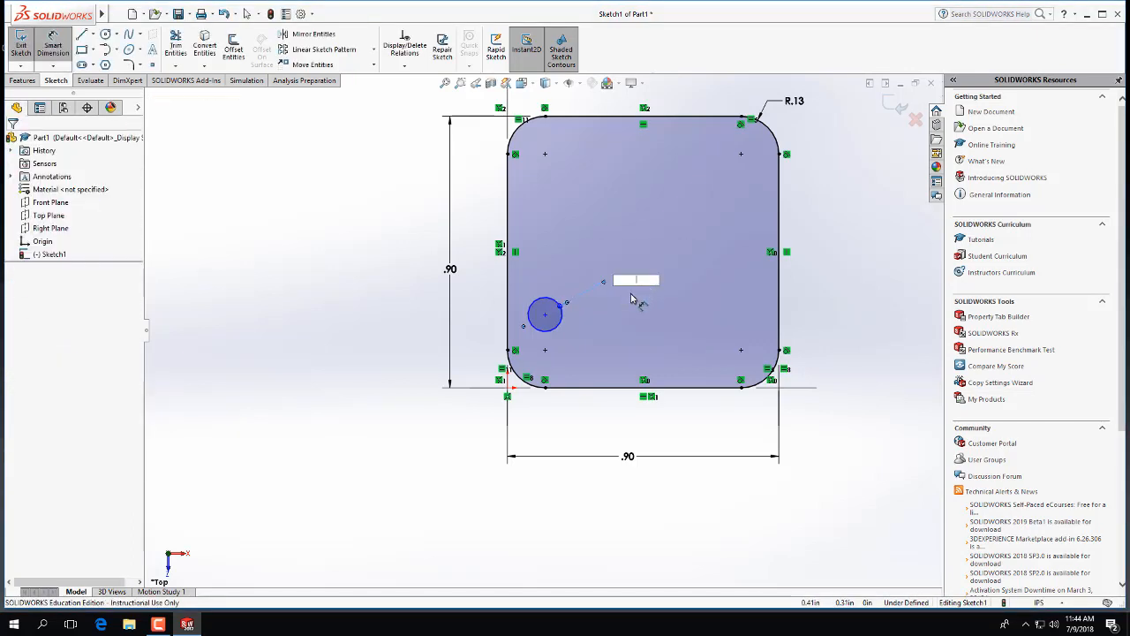
key(Escape)
right_click(633, 283)
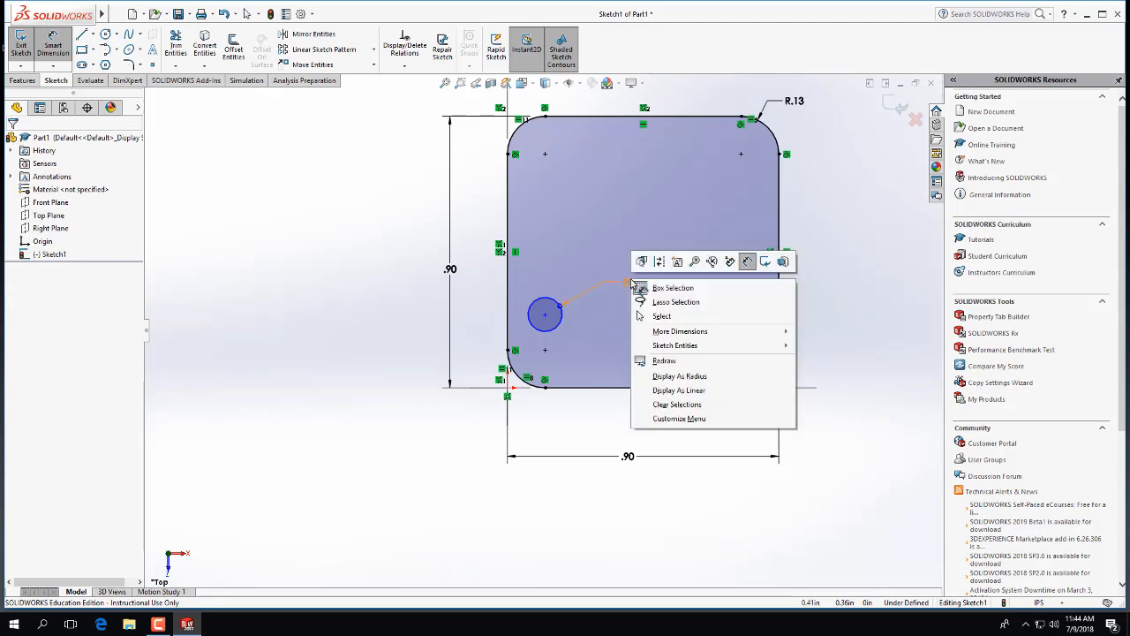
key(Escape)
key(Escape)
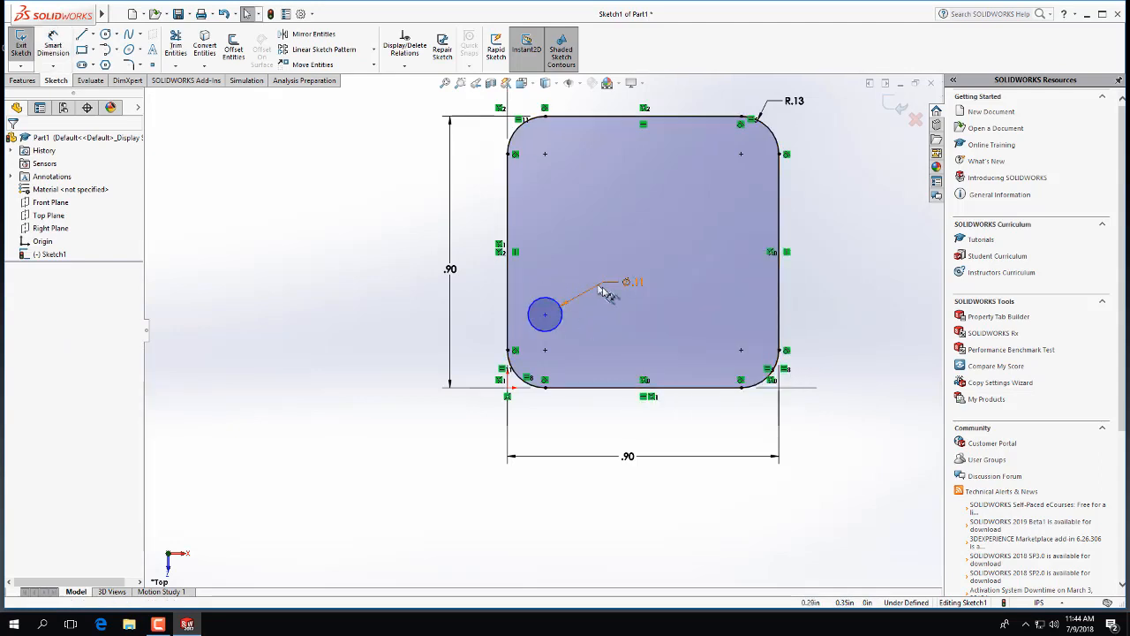
right_click(627, 285)
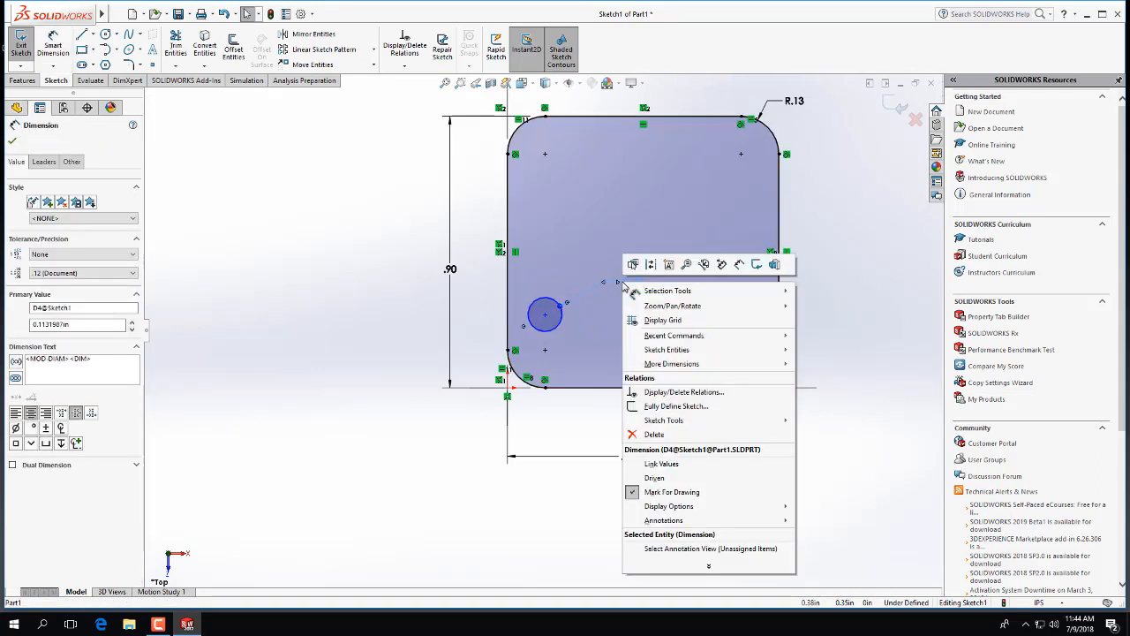
click(671, 435)
Dimension the circle's diameter and set it to 0.16 in
click(53, 46)
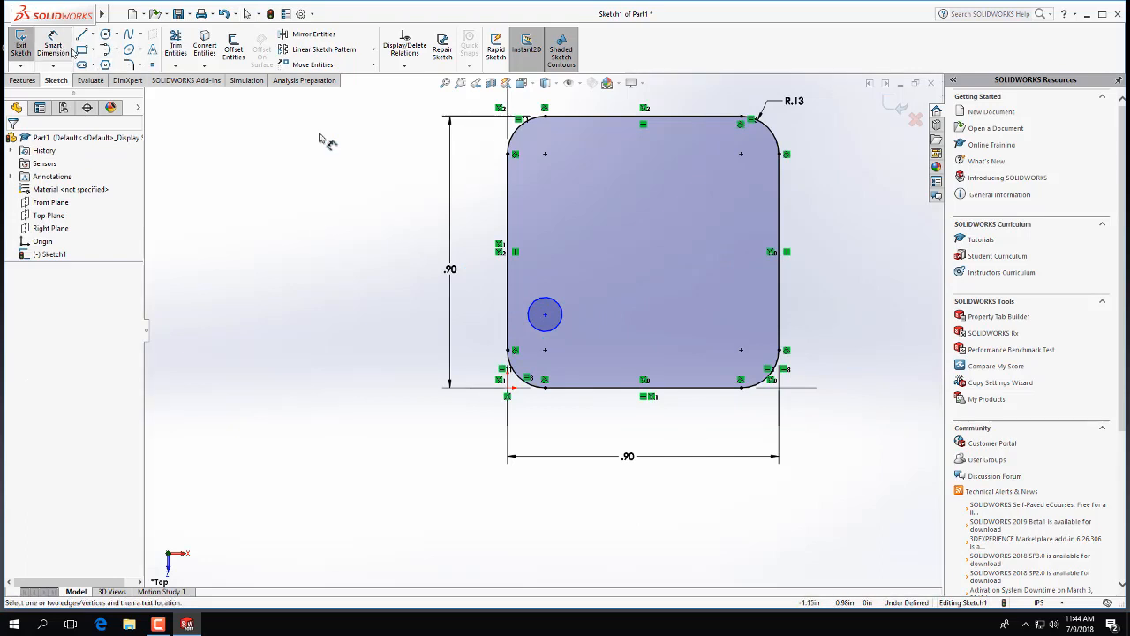
click(558, 306)
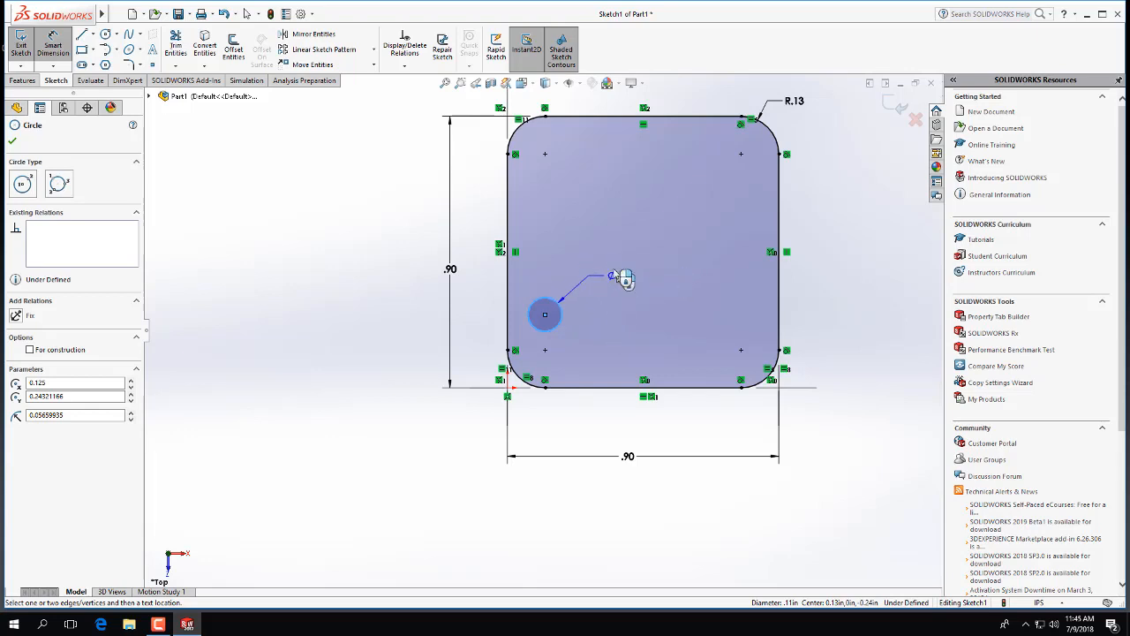
click(602, 279)
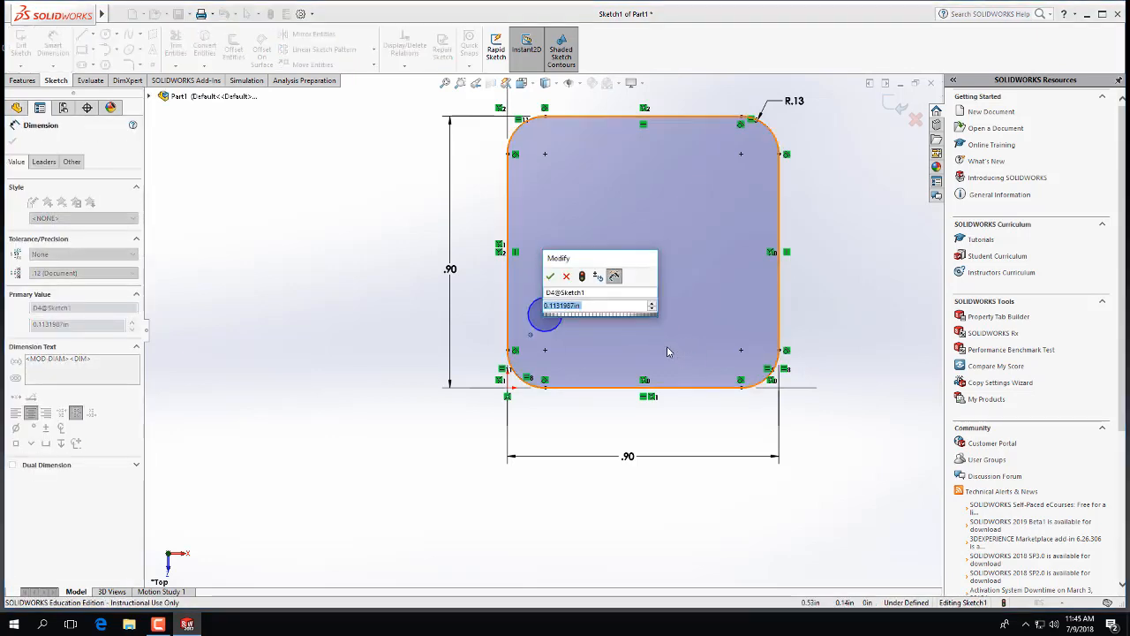
text(.16)
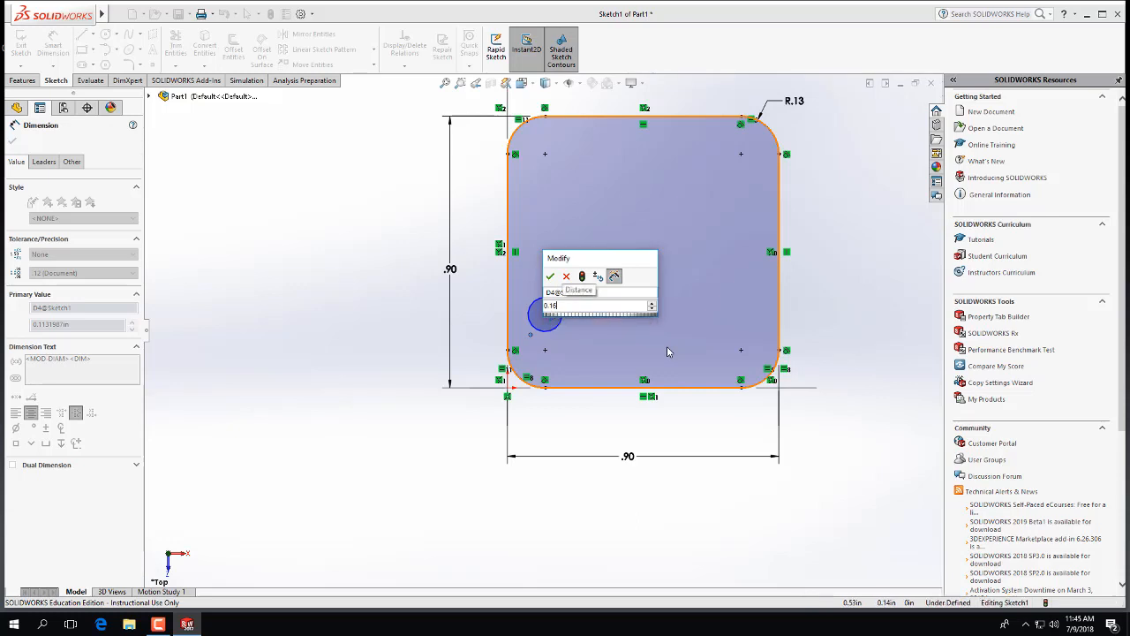
key(Return)
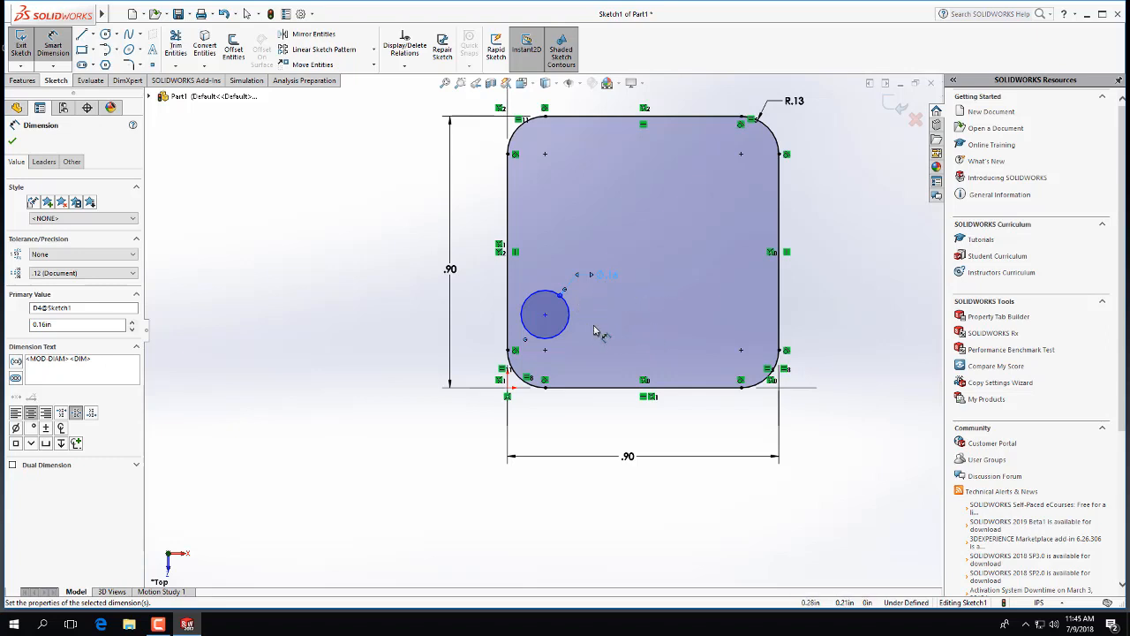
Dimension the vertical distance from the circle's centre to the square's lower edge and set it to 0.125 in
click(545, 314)
click(572, 387)
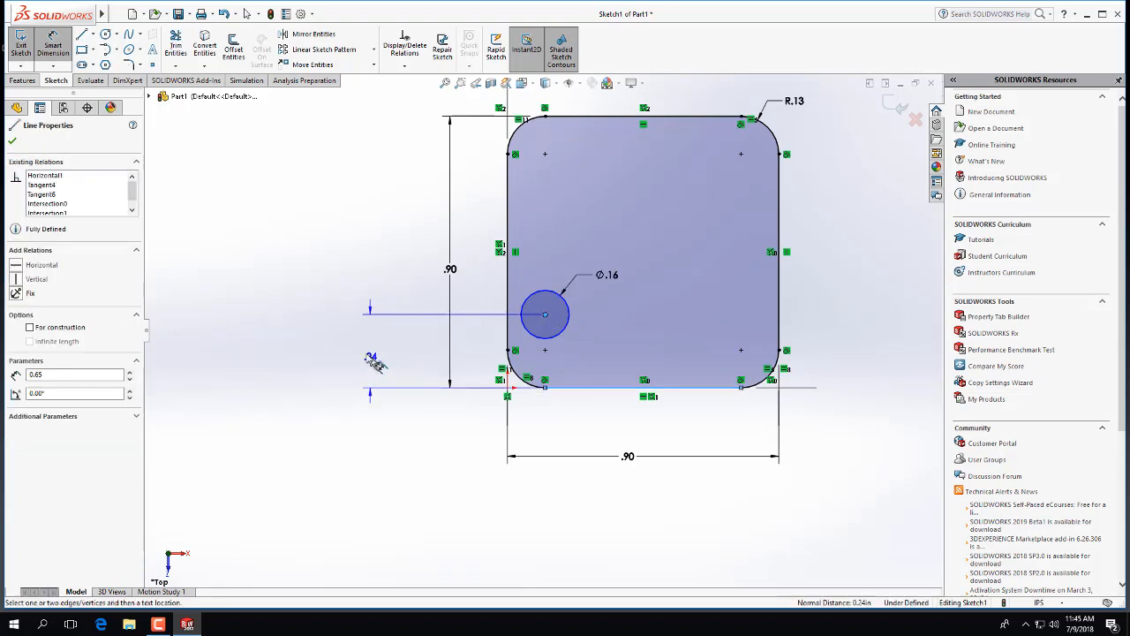
click(344, 353)
text(0)
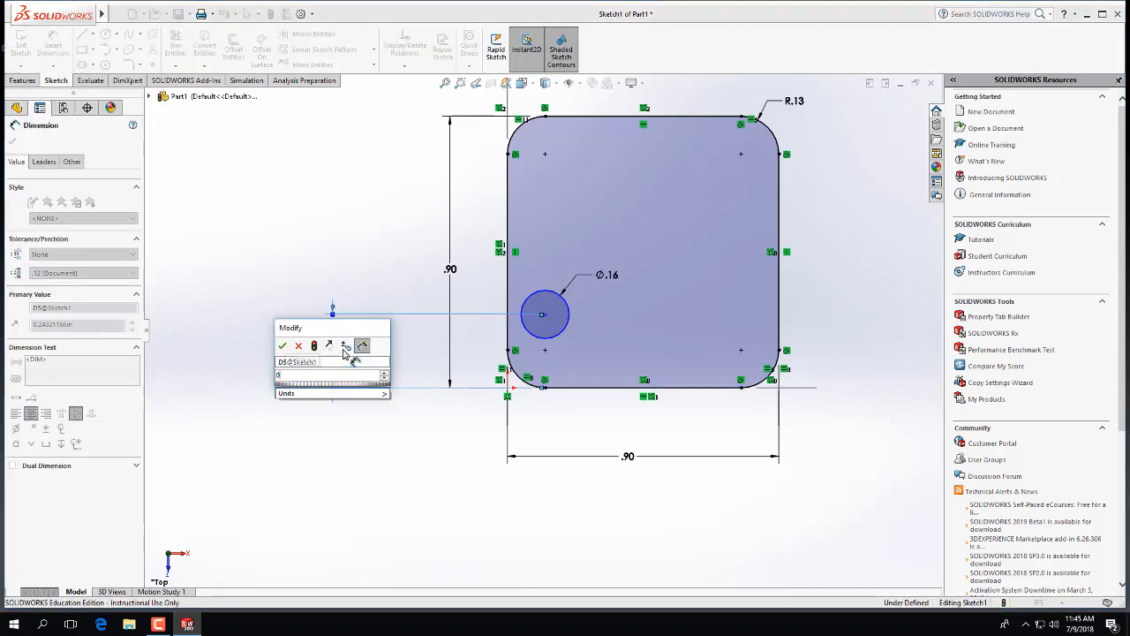
text(.125)
key(Return)
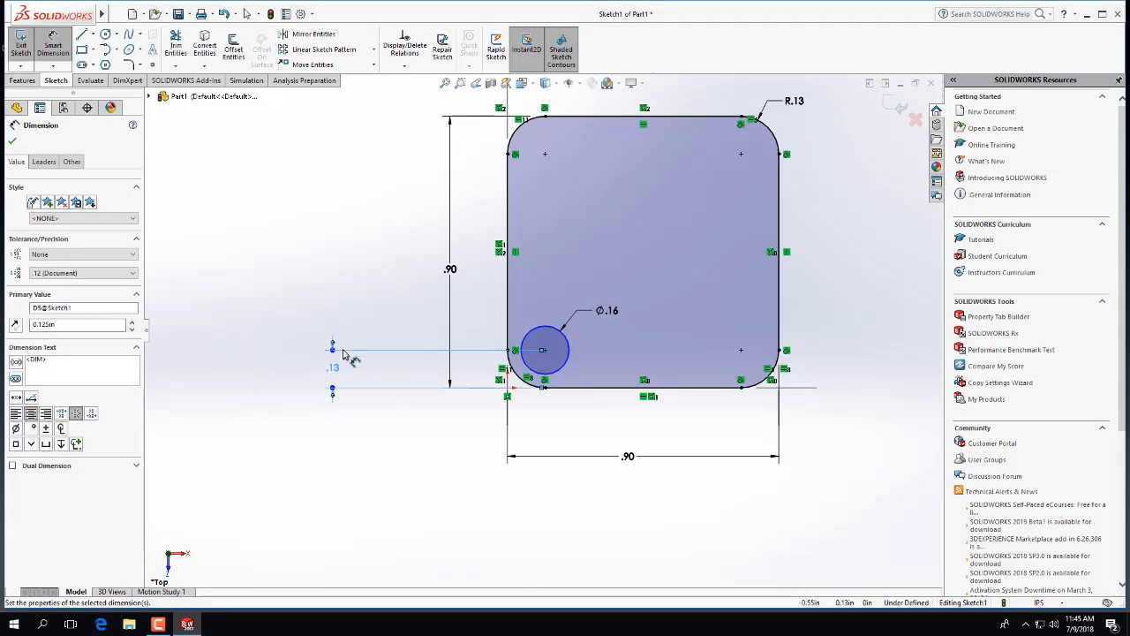
click(543, 351)
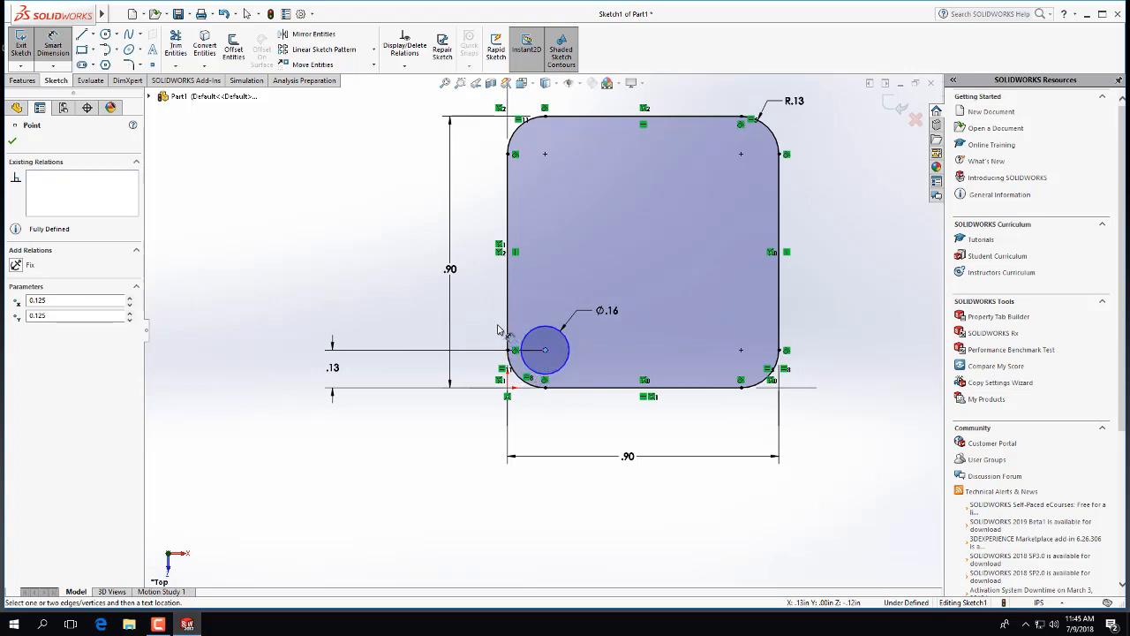
click(516, 351)
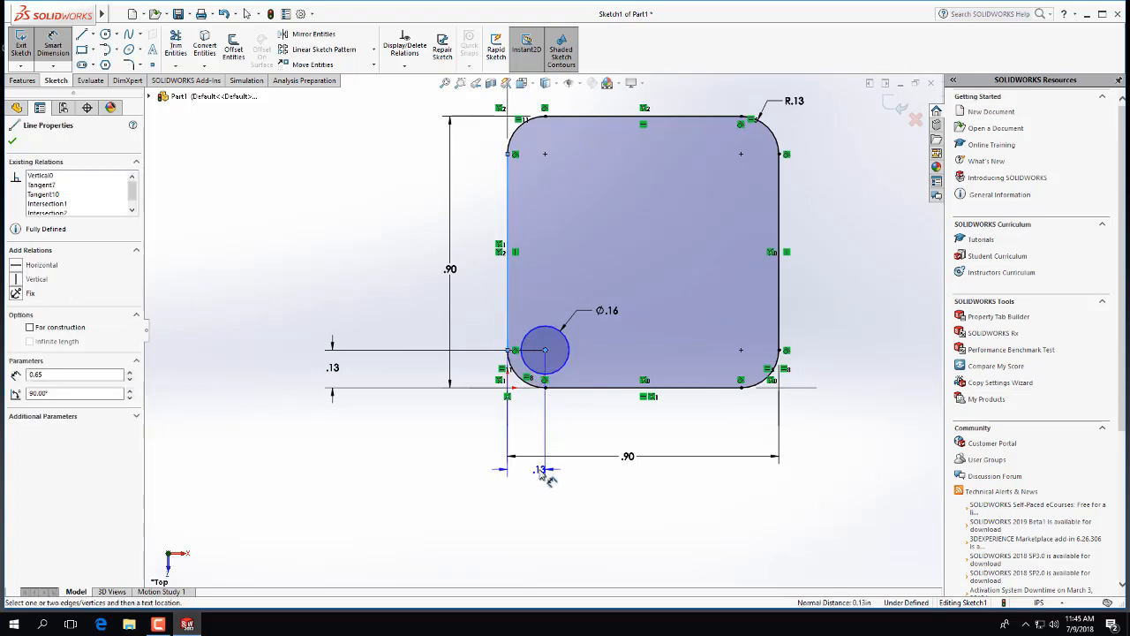
click(530, 431)
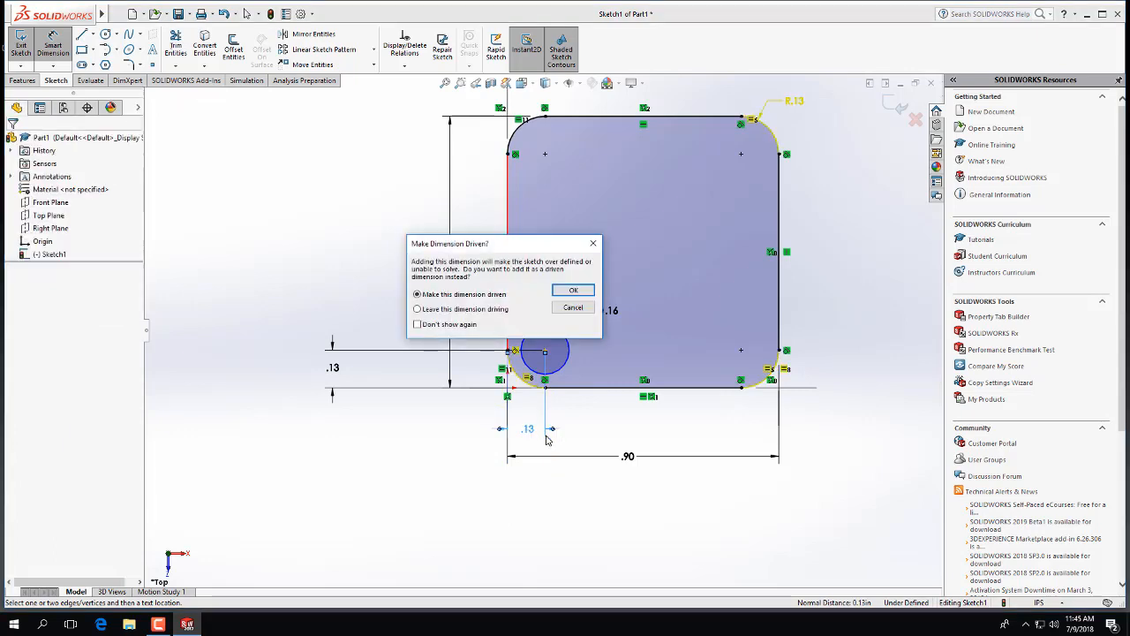
click(585, 309)
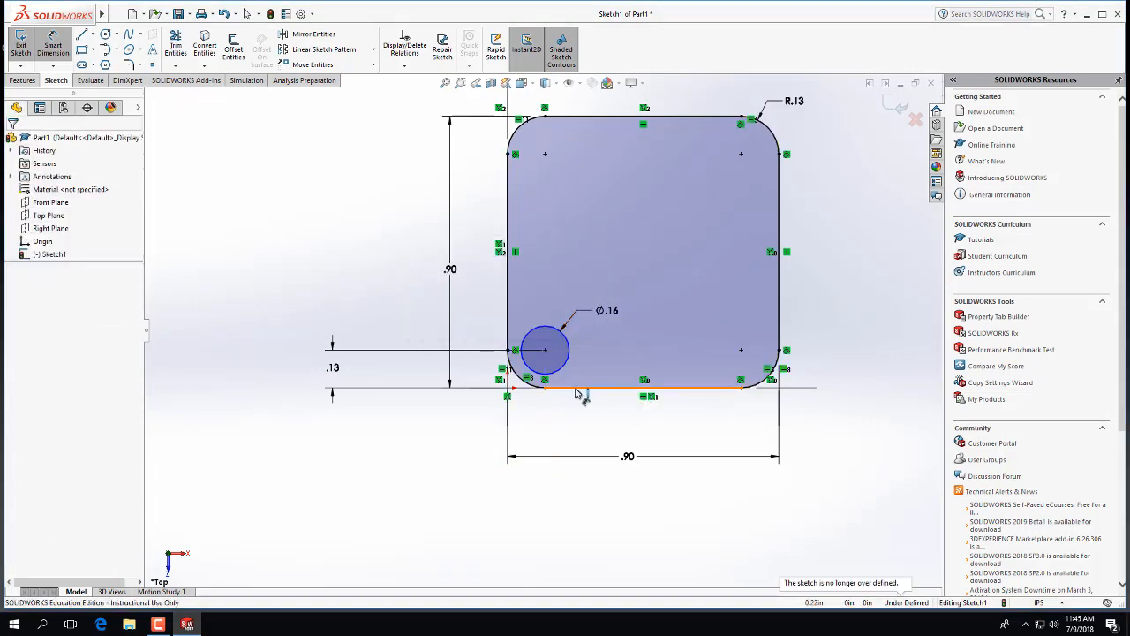
Try to dimension the horizontal distance from the circle's centre to the square's left edge, then undo back past the vertical dimension change
click(544, 351)
click(510, 349)
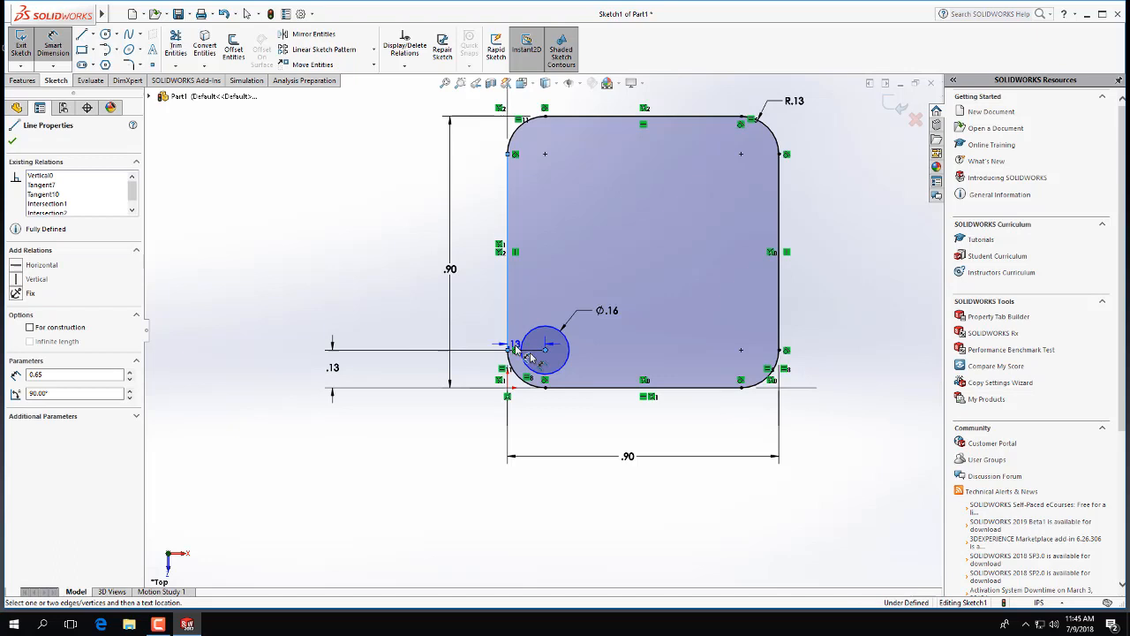
click(536, 422)
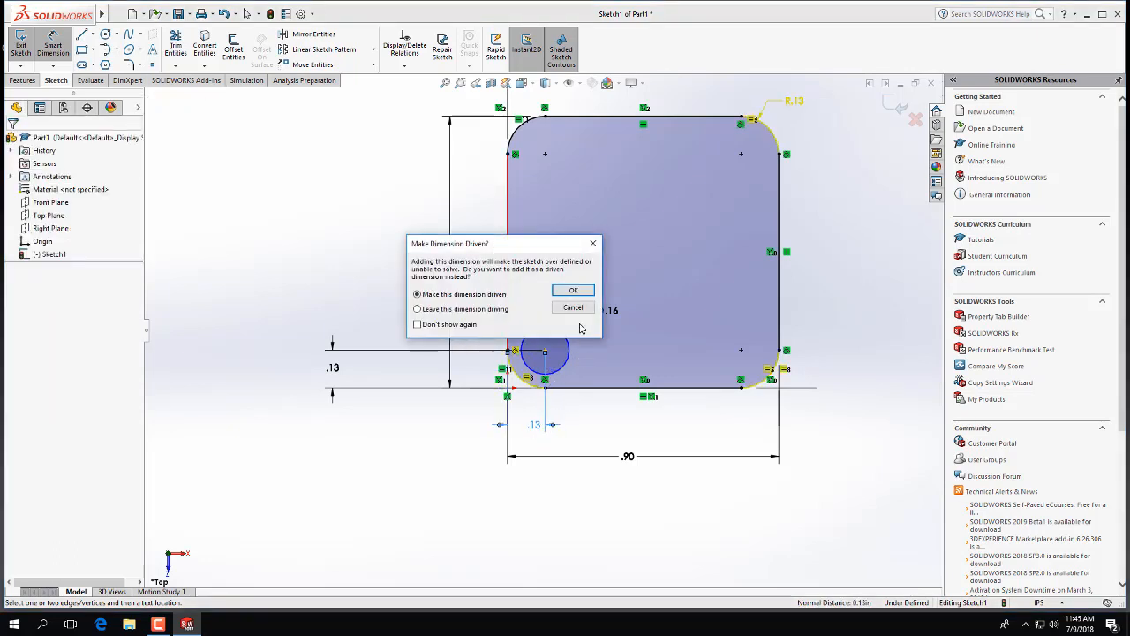
click(572, 307)
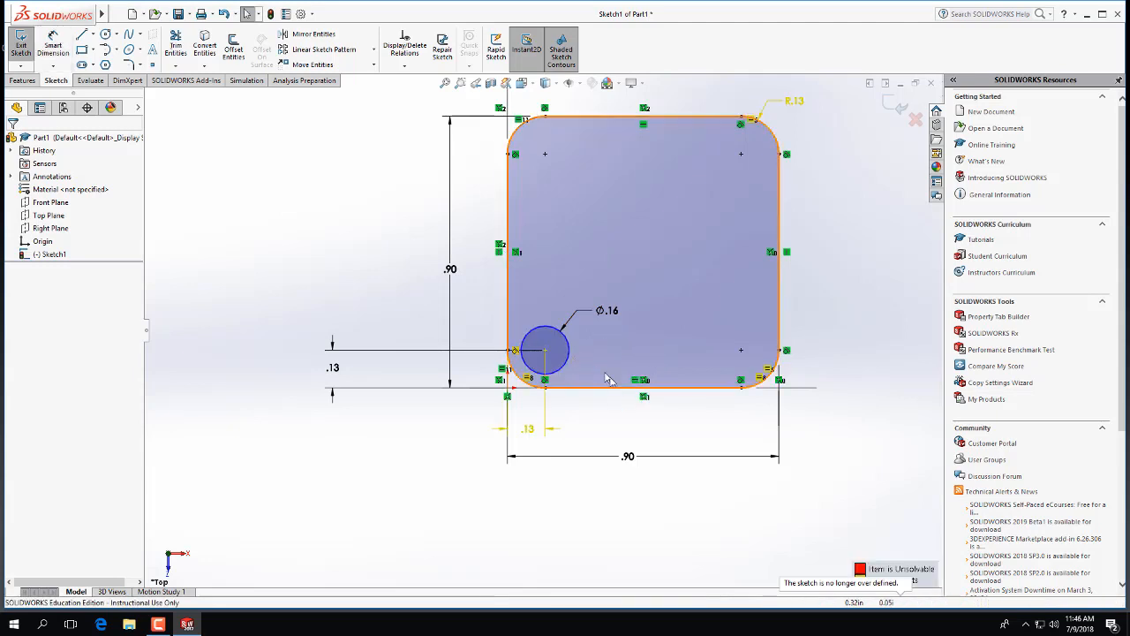
key(ctrl+z)
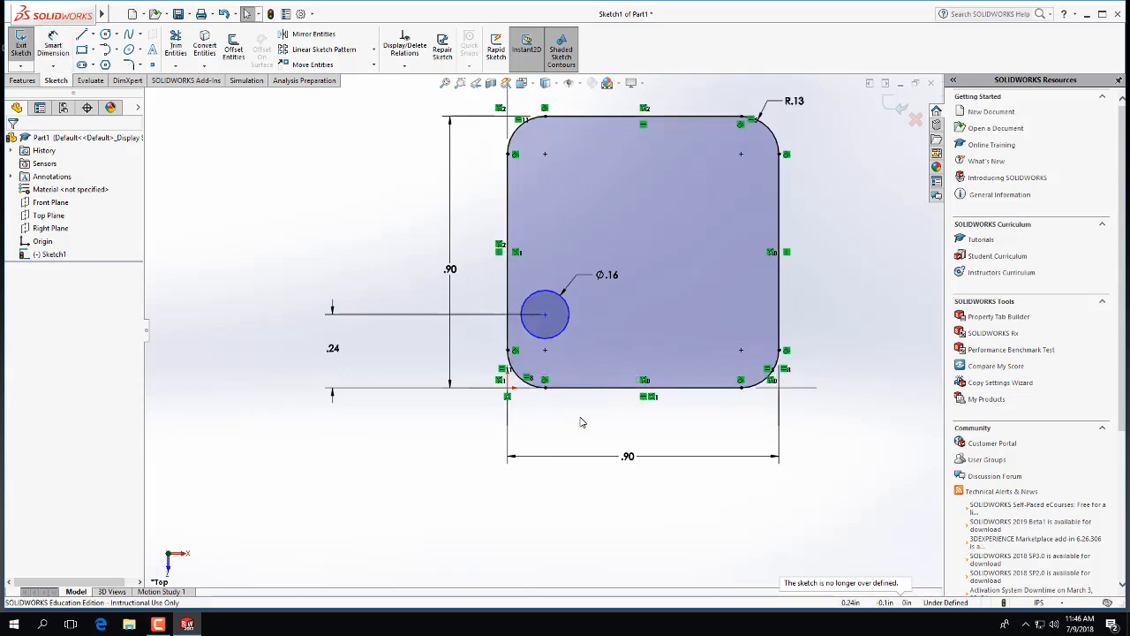
Delete the circle inside the square together with its attached dimensions
click(568, 330)
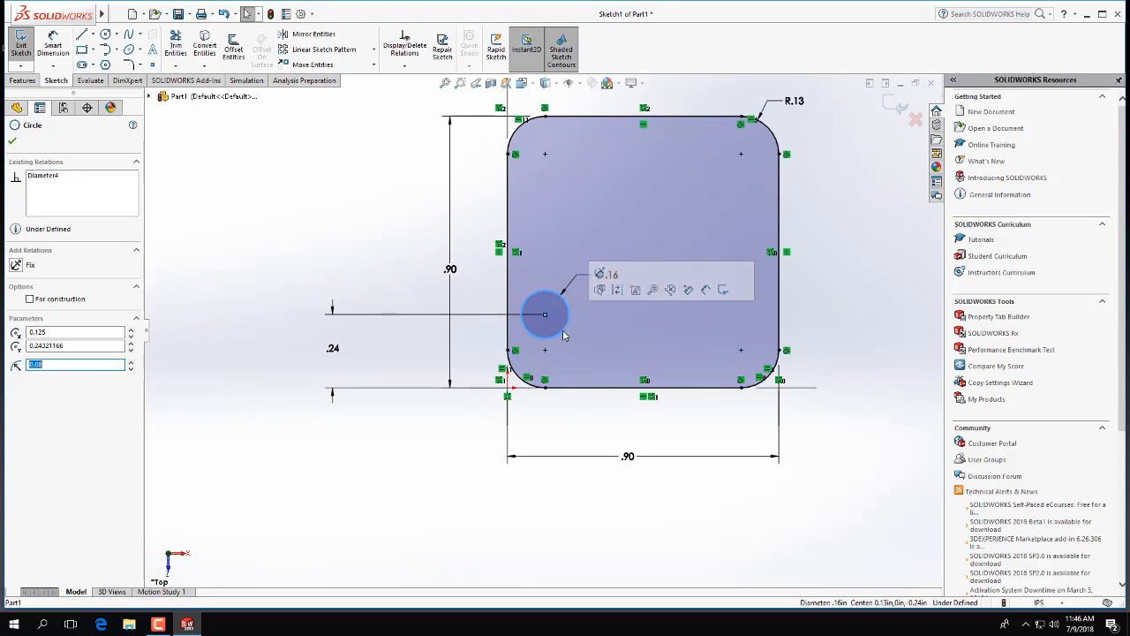
key(Delete)
click(514, 312)
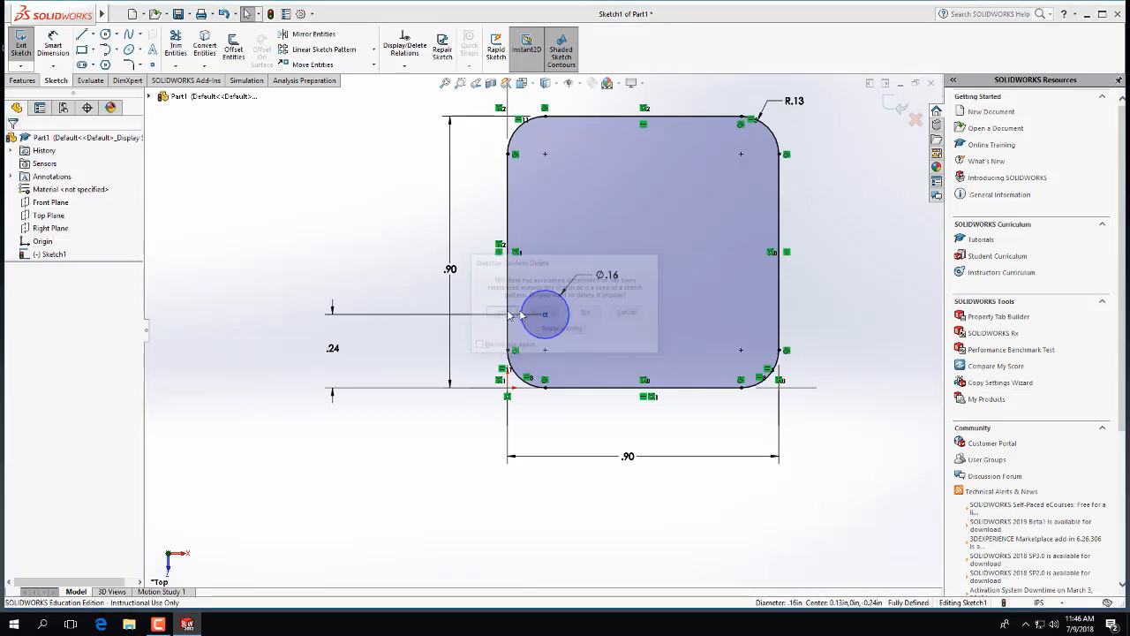
Sketch a new circle with a radius of about 0.074 in inside the square, above and right of the lower-left fillet's centre
click(108, 36)
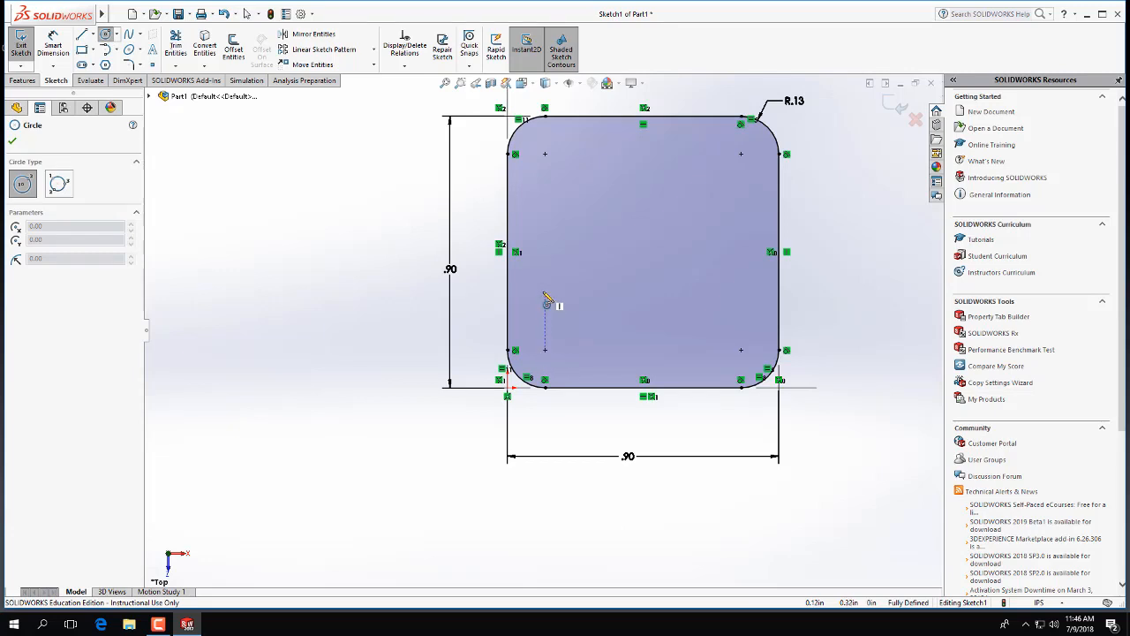
click(578, 327)
click(597, 316)
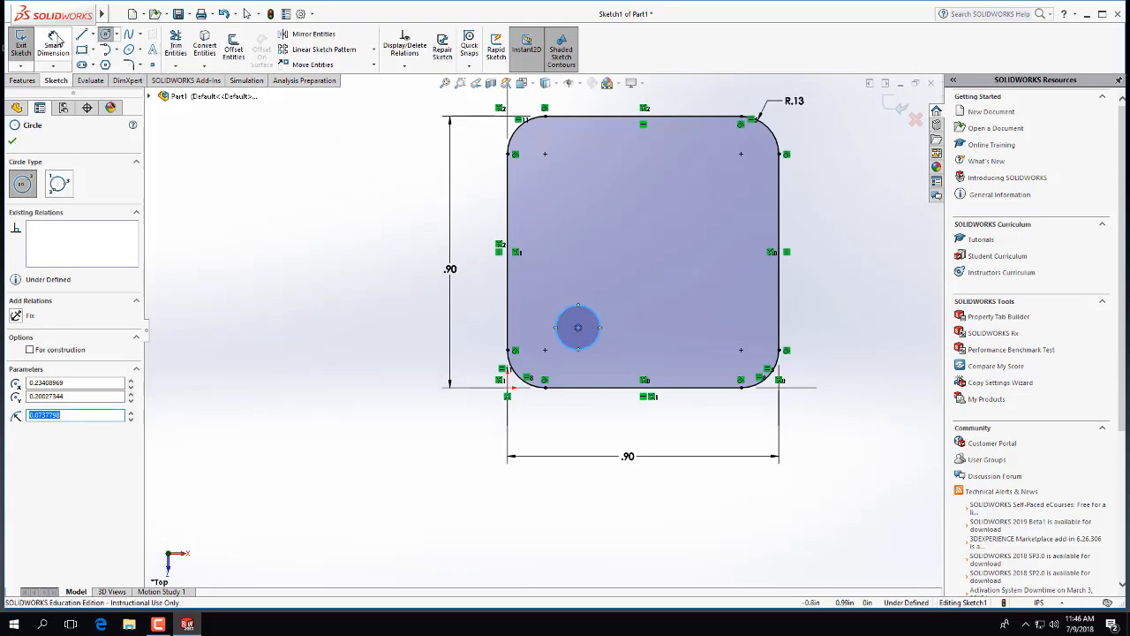
Dimension the new circle's diameter and set it to 0.16 in
click(53, 46)
click(598, 320)
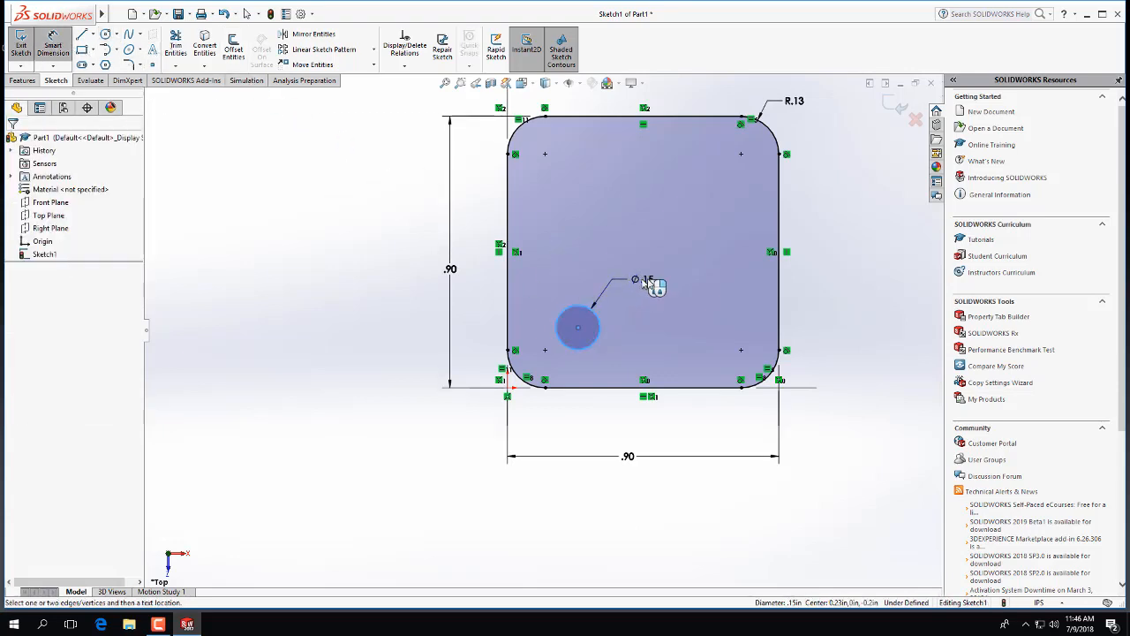
click(671, 280)
text(.16)
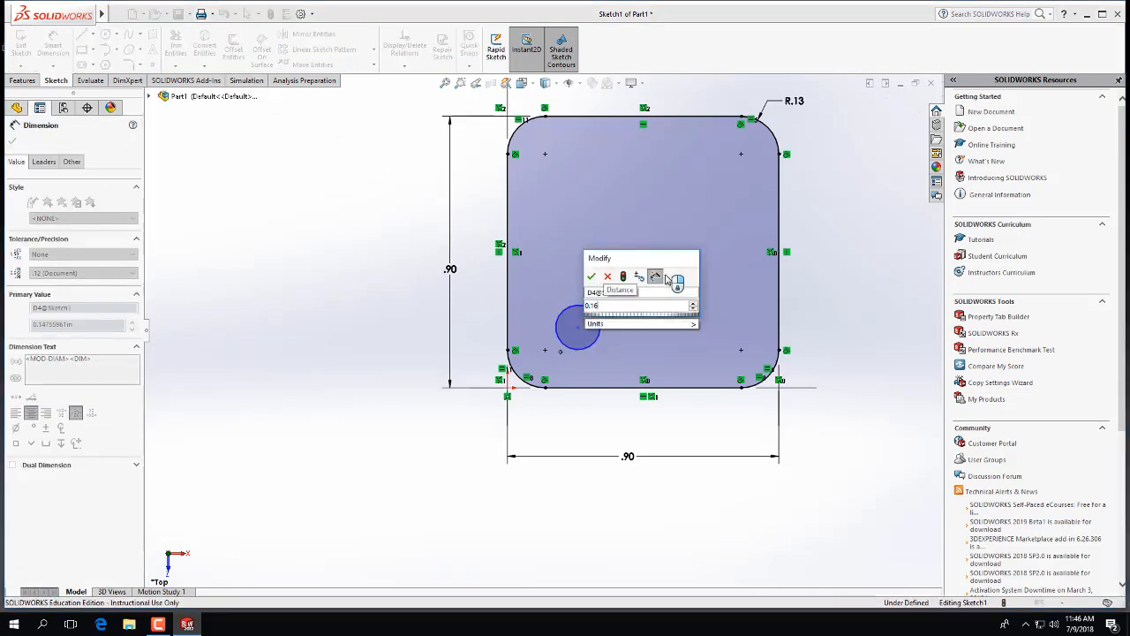
key(Return)
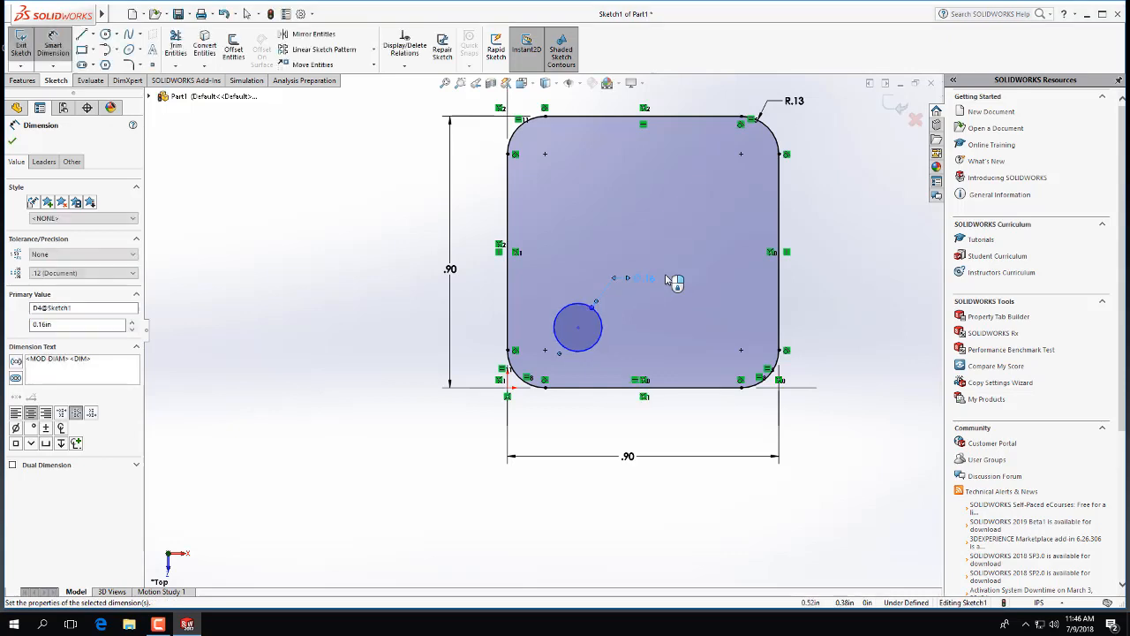
Dimension the vertical distance from the new circle's centre to the square's lower edge and set it to 0.125 in
click(577, 327)
click(597, 389)
click(399, 358)
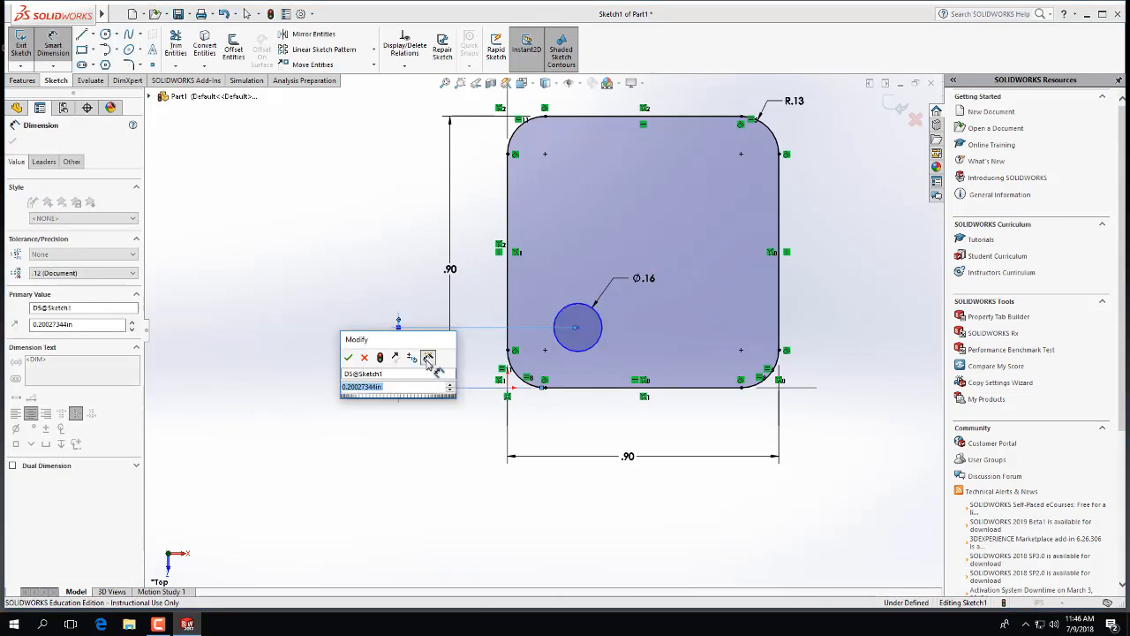
text(.125)
key(Return)
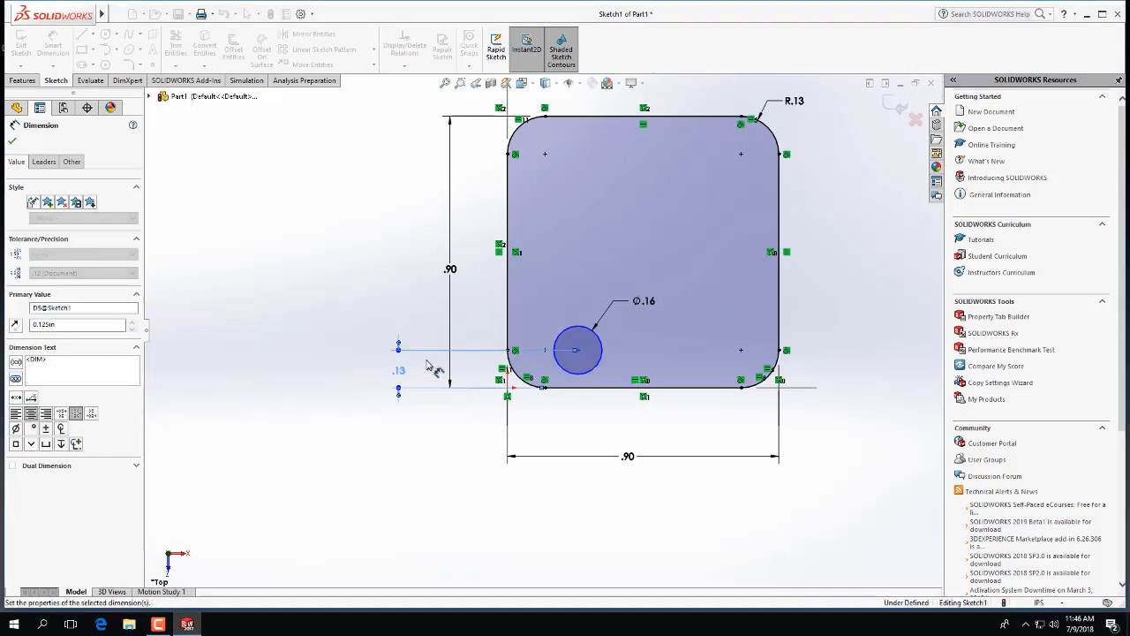
Dimension the horizontal distance from the circle's centre to the square's left edge, set it to 0.125 in and finish dimensioning
click(509, 305)
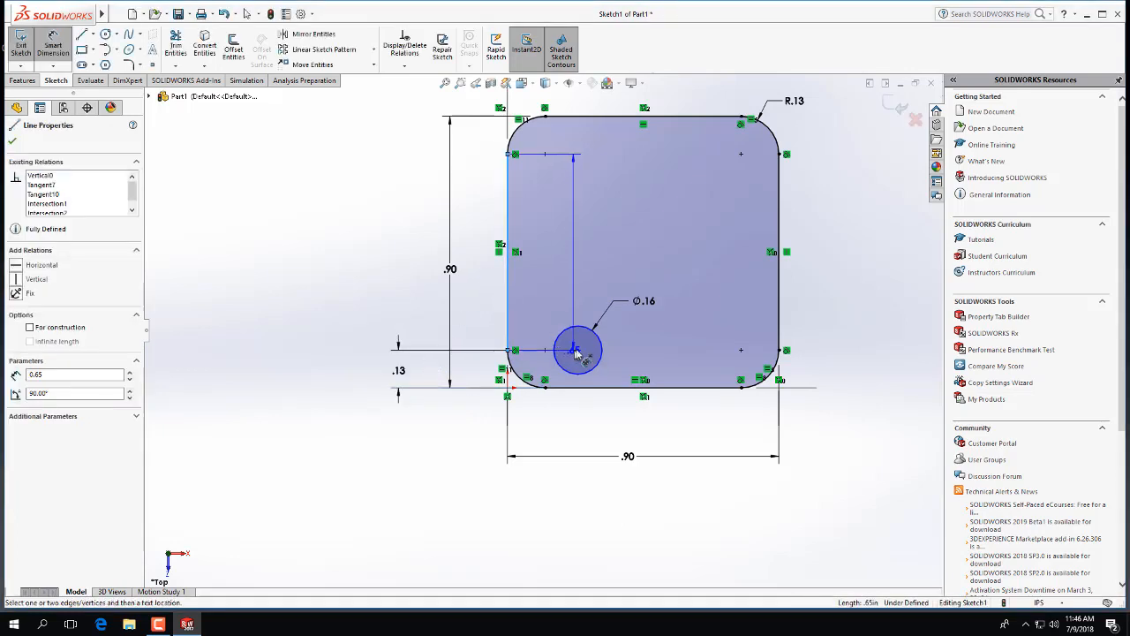
click(579, 352)
click(550, 424)
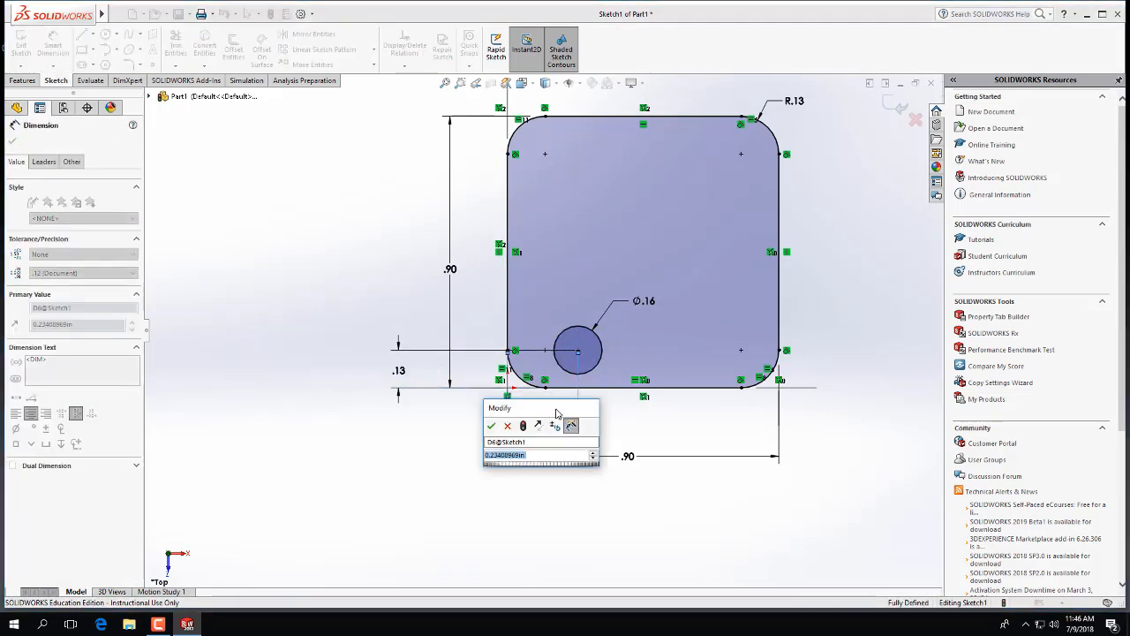
text(0.125)
key(Return)
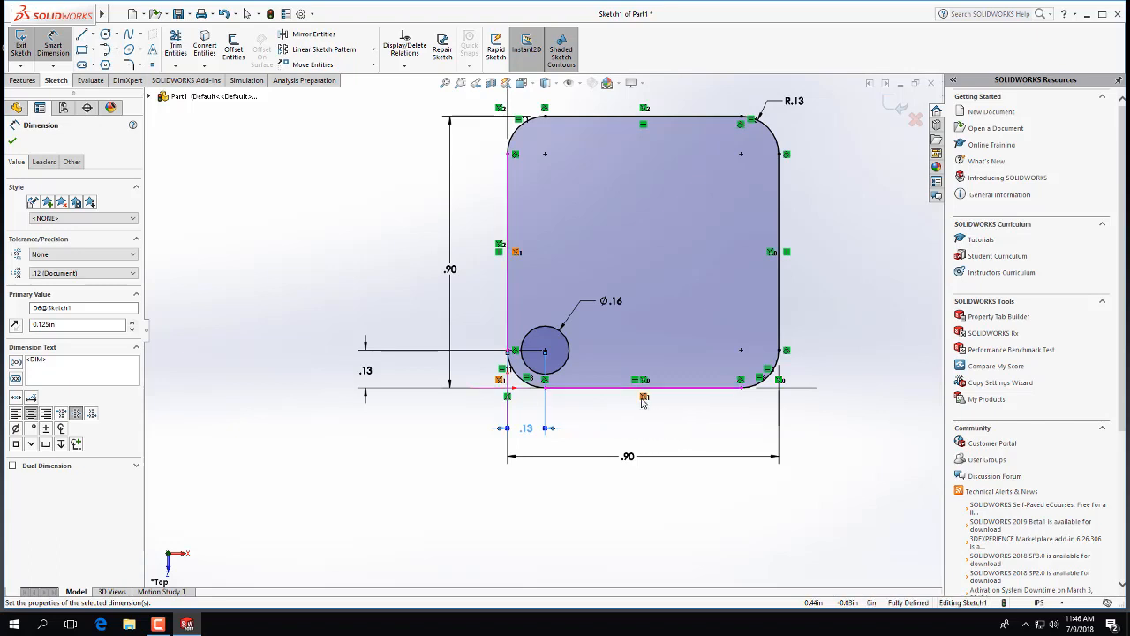
click(10, 142)
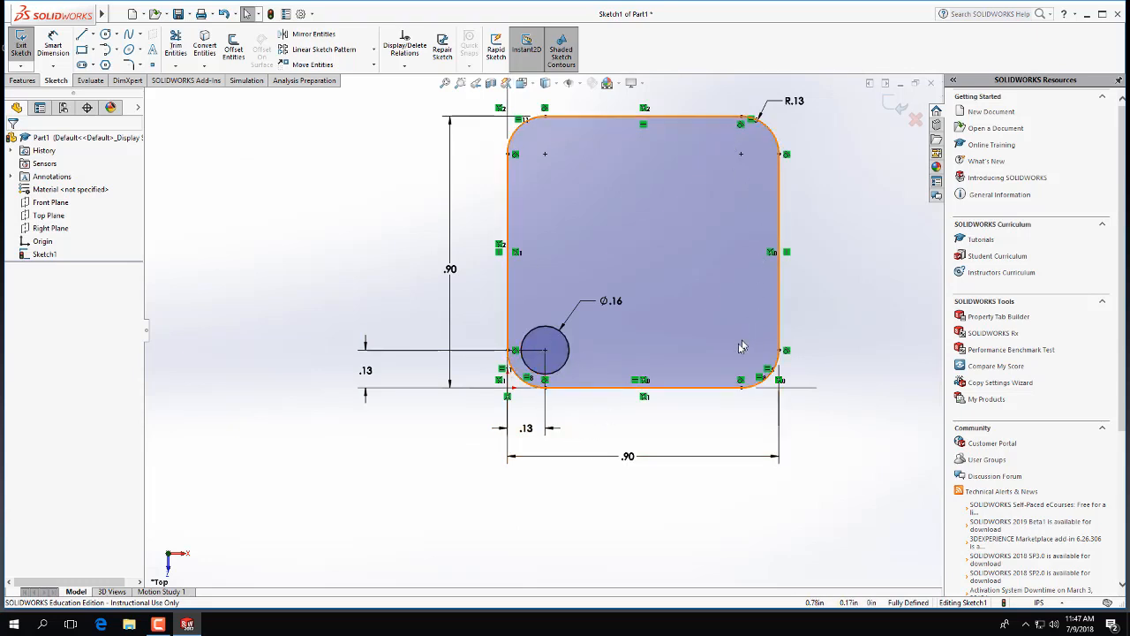
Start a linear sketch pattern of the 0.16 in circle along the X-axis with 0.65 in spacing and 2 instances
click(315, 50)
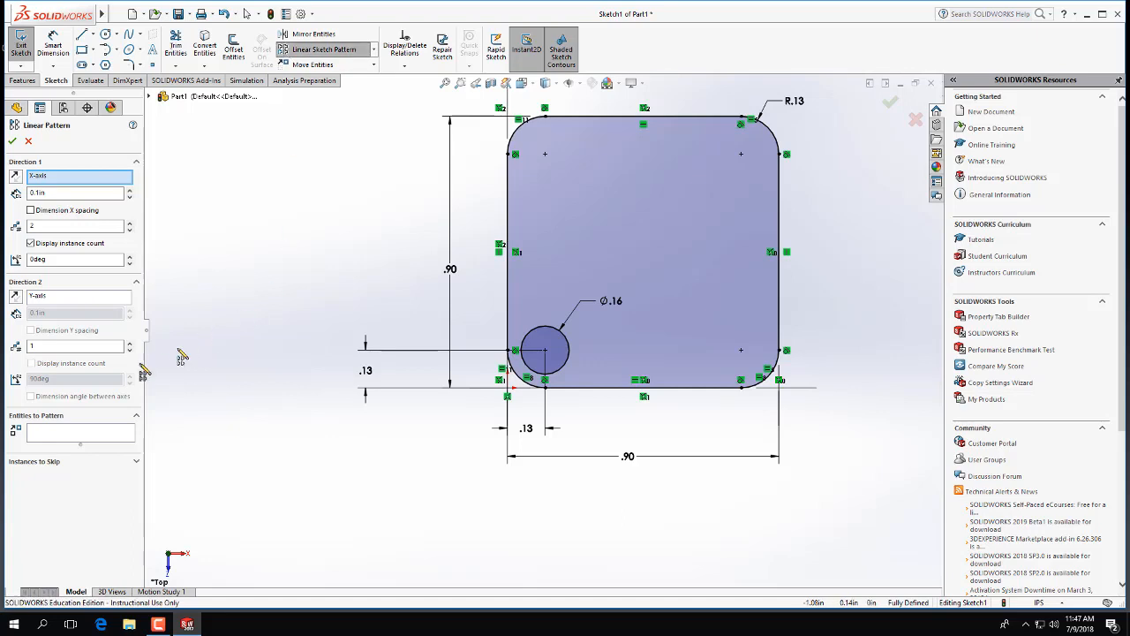
click(97, 437)
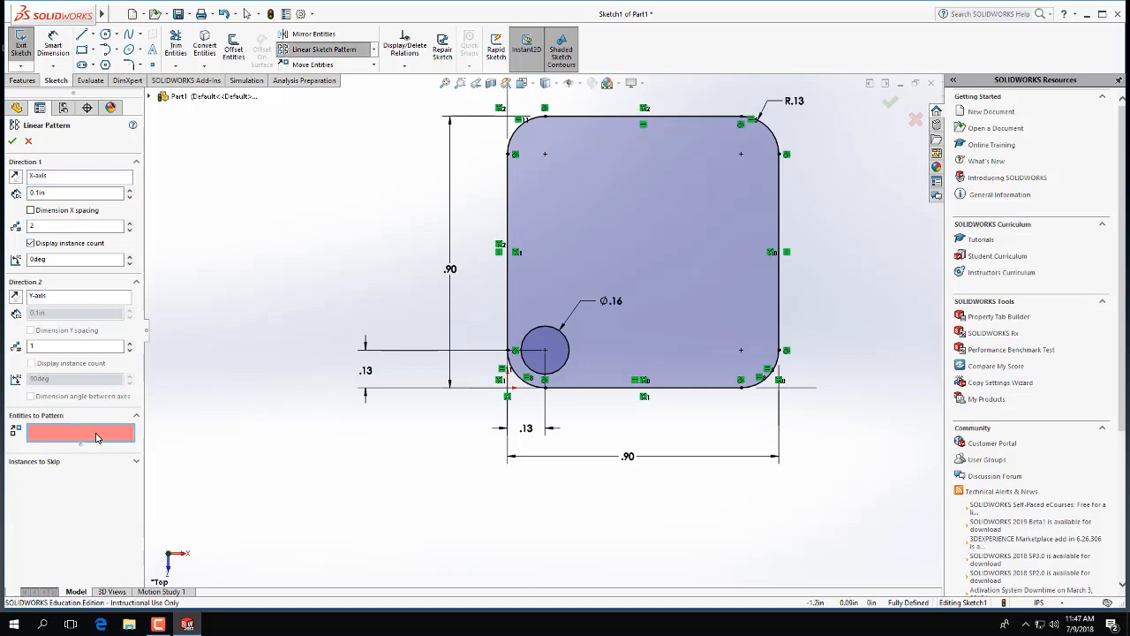
click(544, 333)
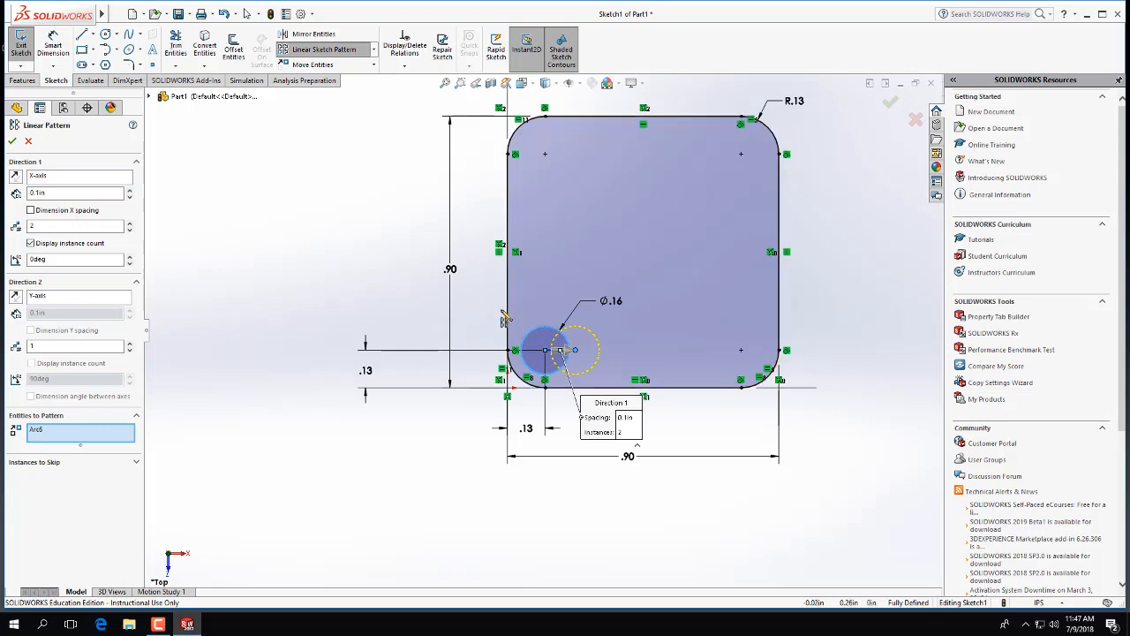
click(66, 179)
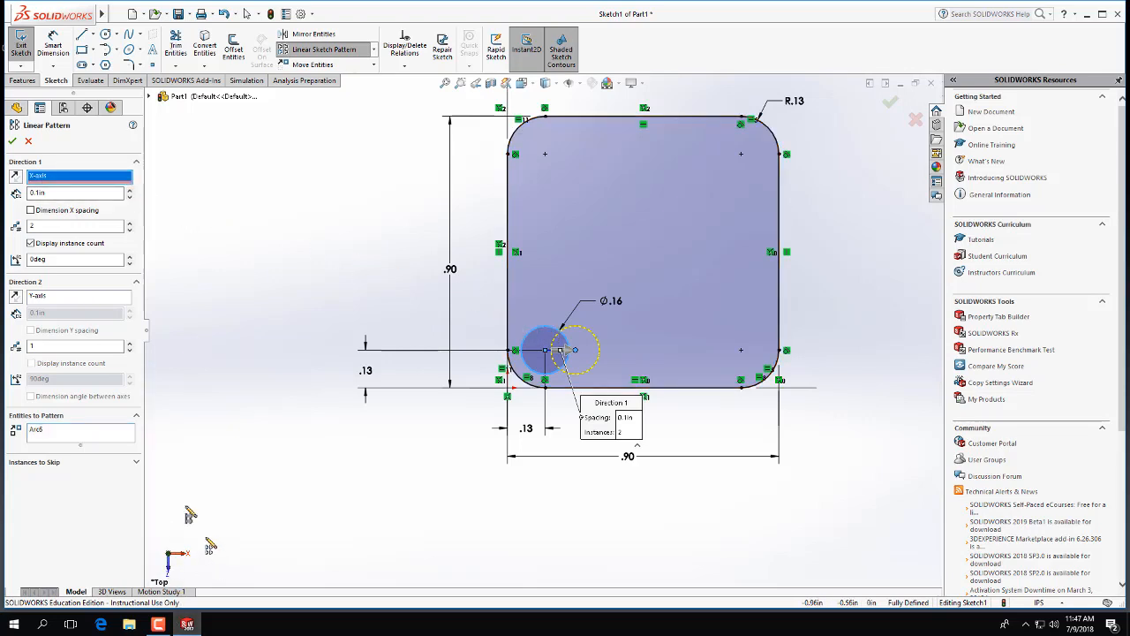
click(30, 193)
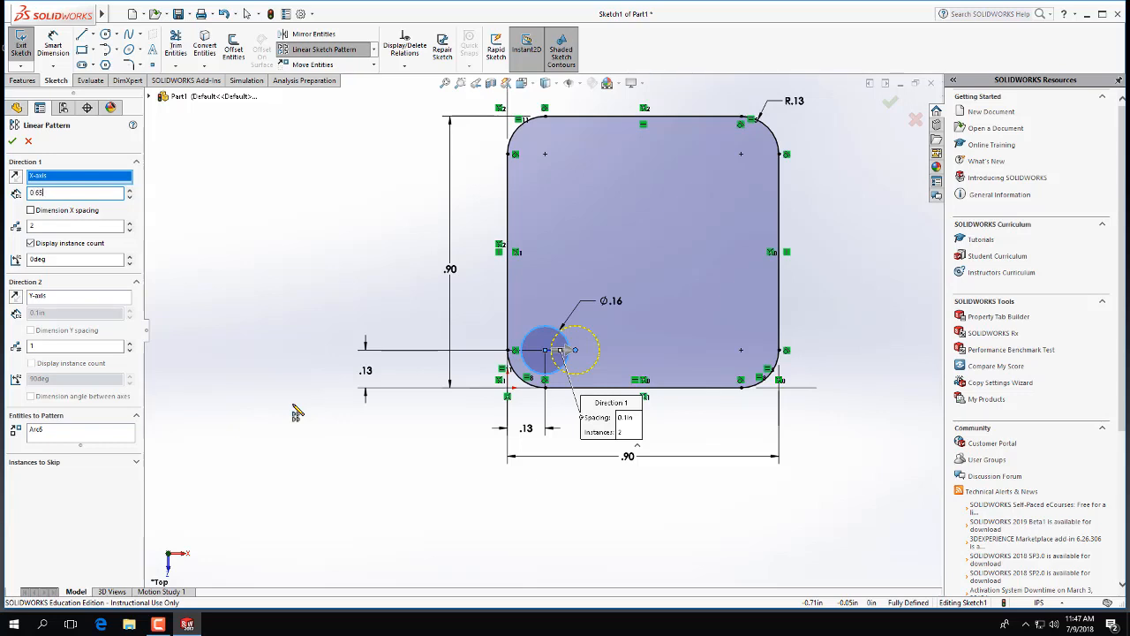
click(50, 225)
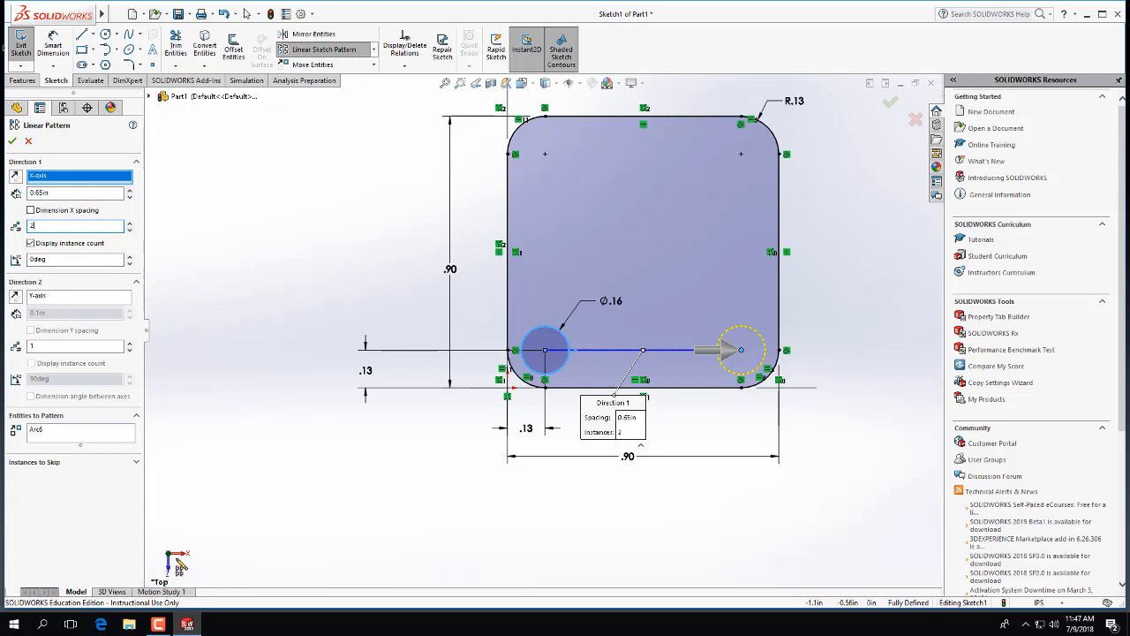
Try to pick the view triad's vertical axis as the pattern's second direction, and return to the Top view
click(66, 297)
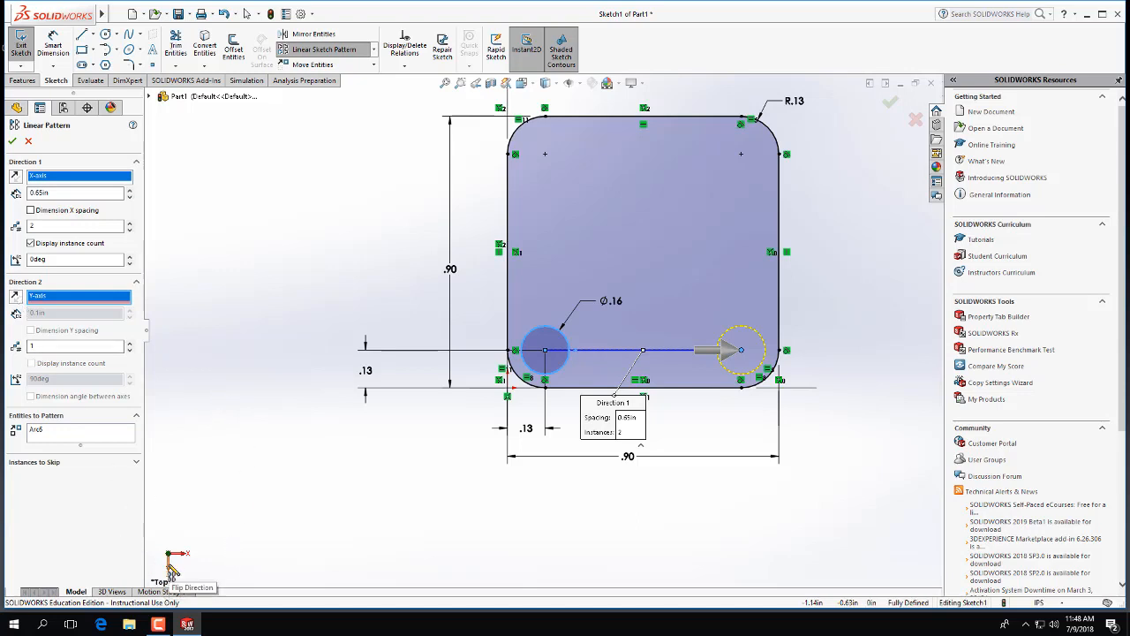
click(169, 565)
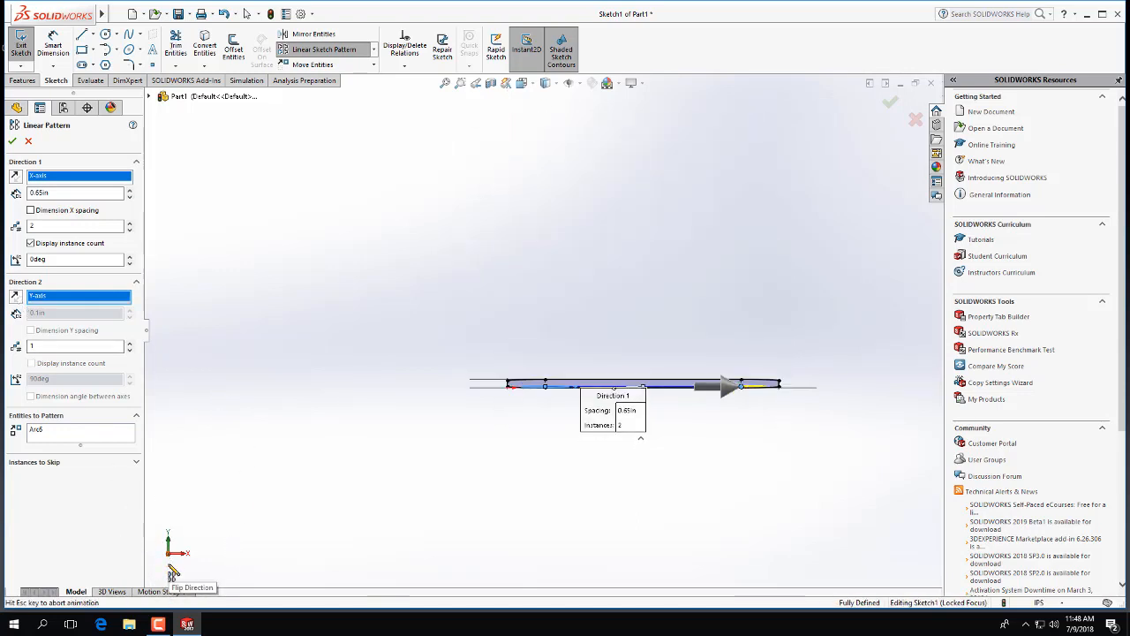
click(180, 562)
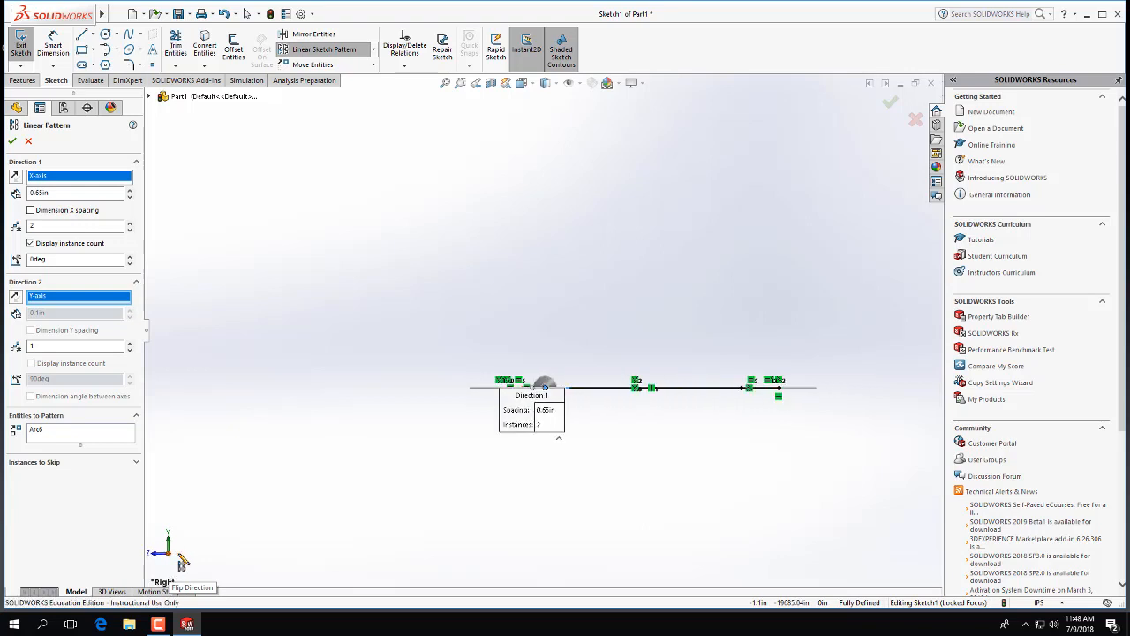
click(167, 549)
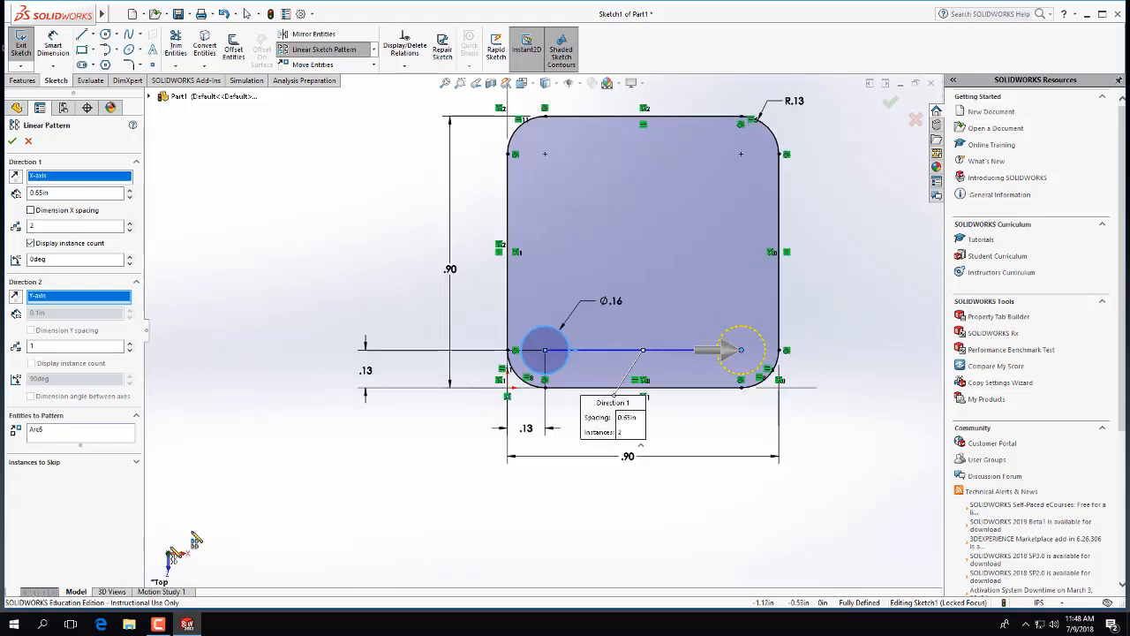
right_click(38, 301)
click(30, 296)
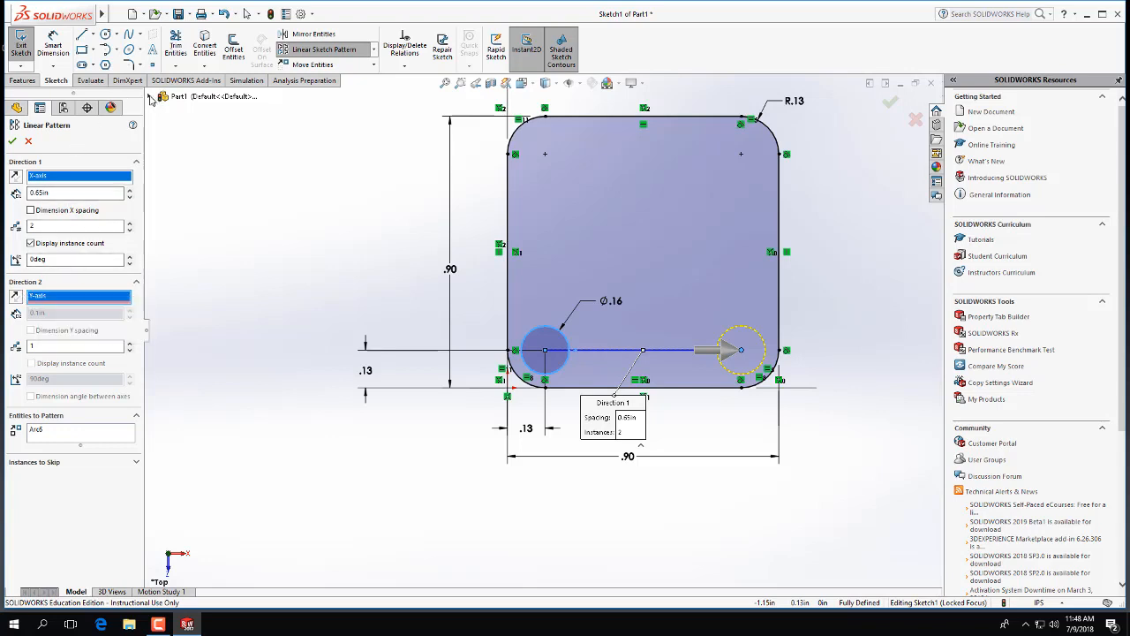
Try to use the square's left and right edges as the reference for the pattern's second direction
click(509, 290)
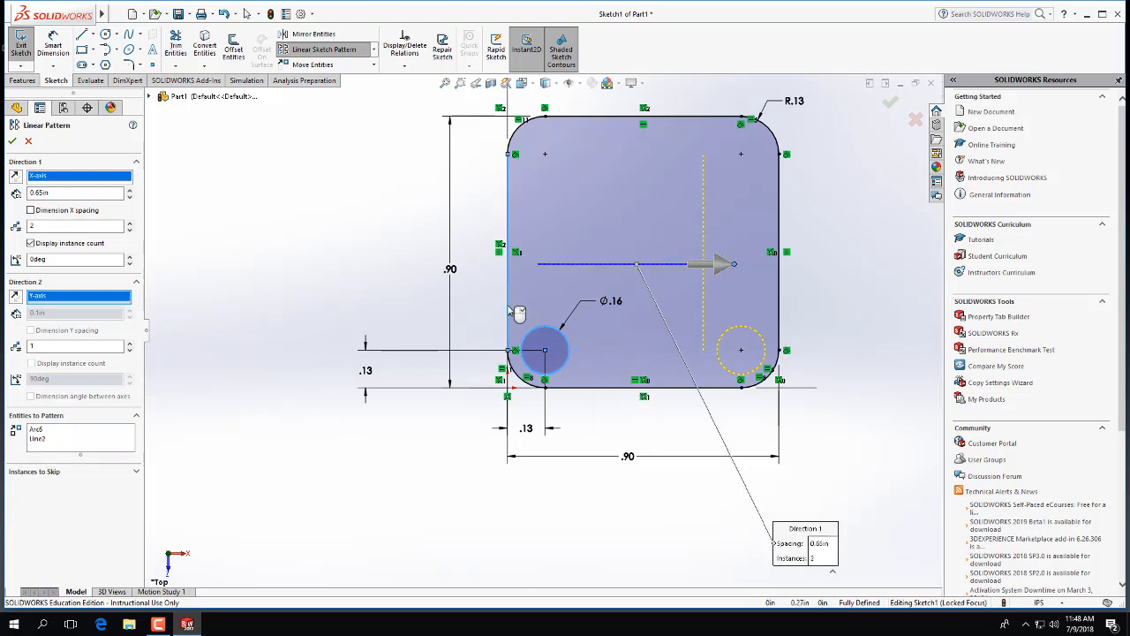
click(35, 298)
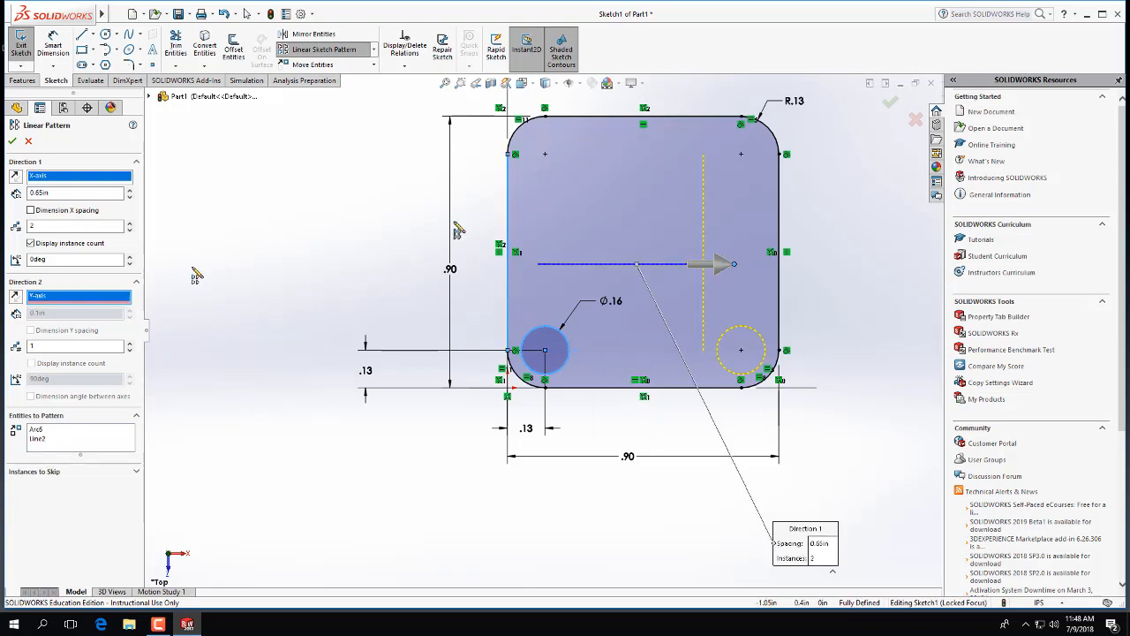
click(779, 212)
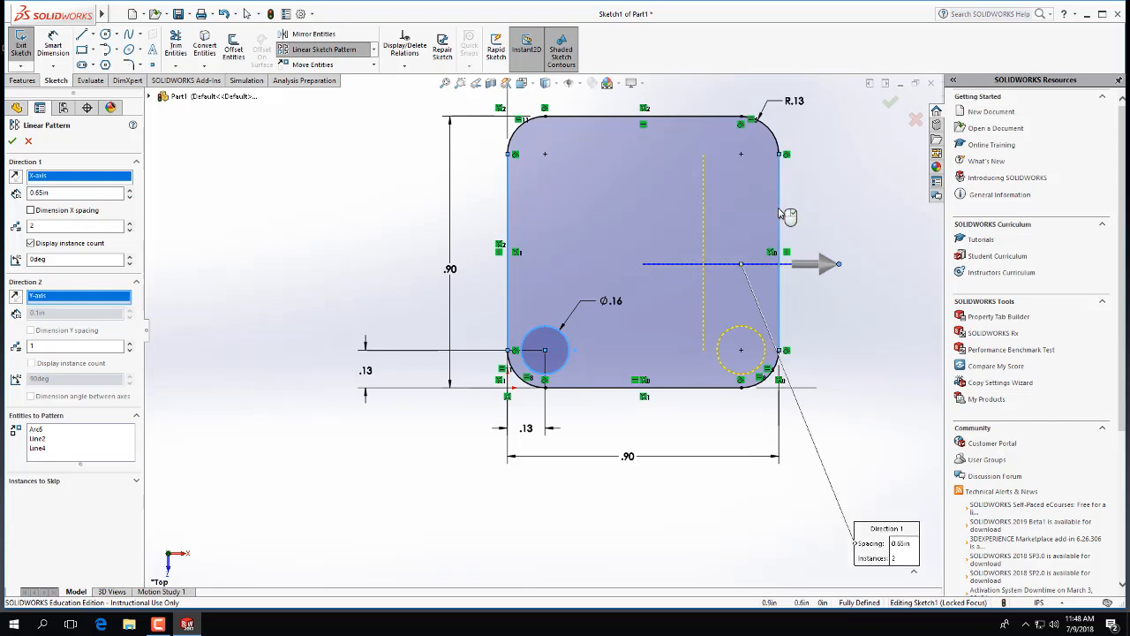
Set the pattern's second direction to 2 instances and remove the square's left edge from the entities to pattern
click(88, 296)
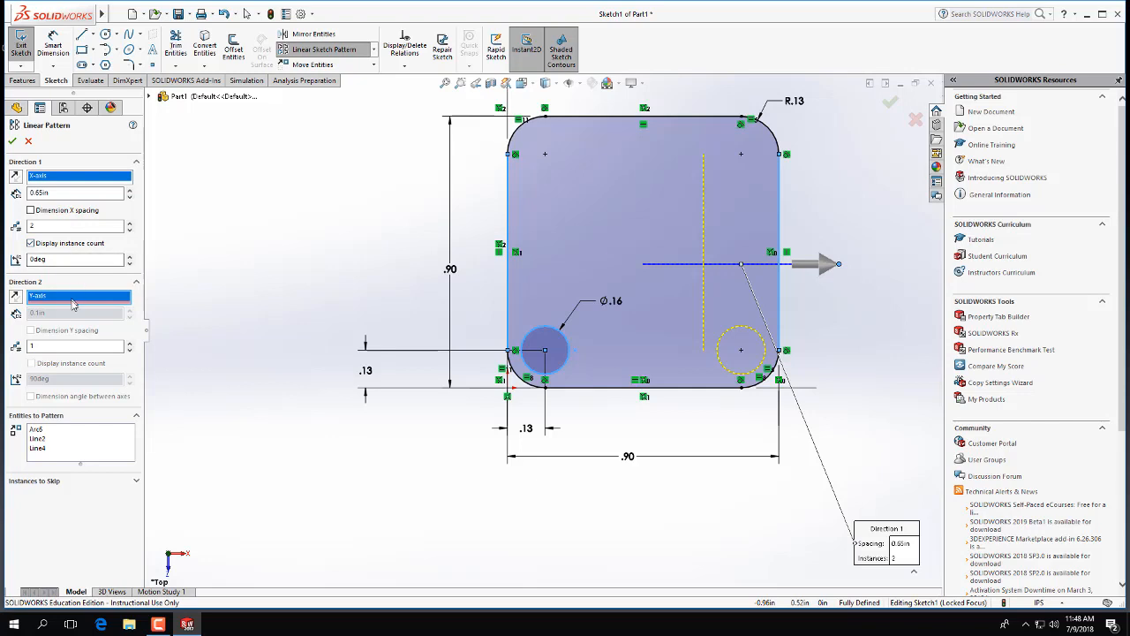
double_click(35, 345)
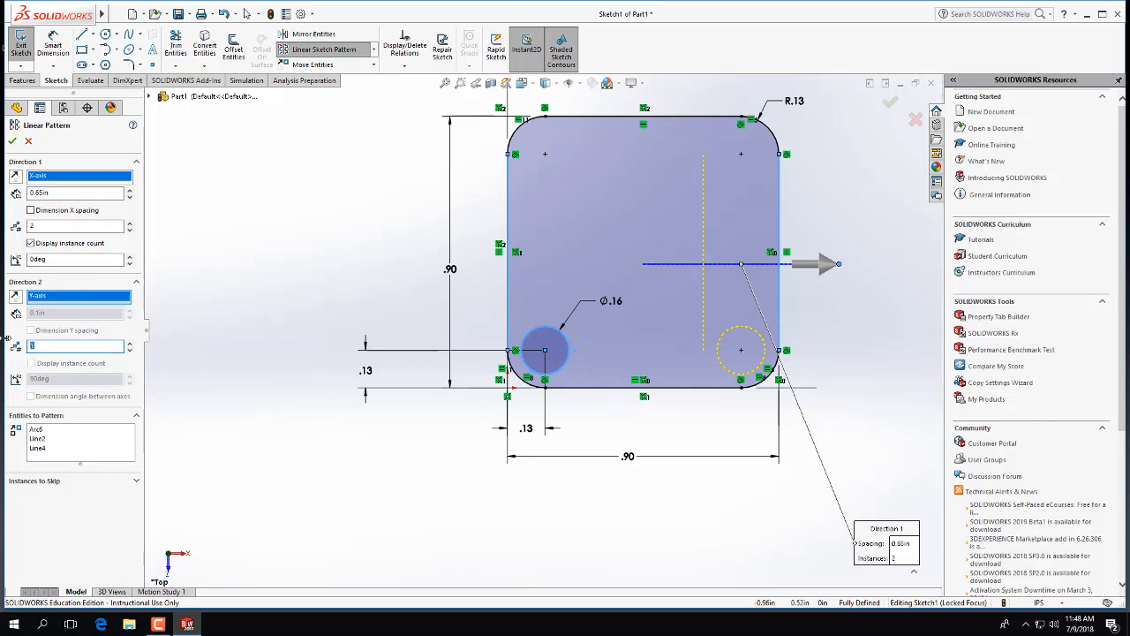
click(63, 297)
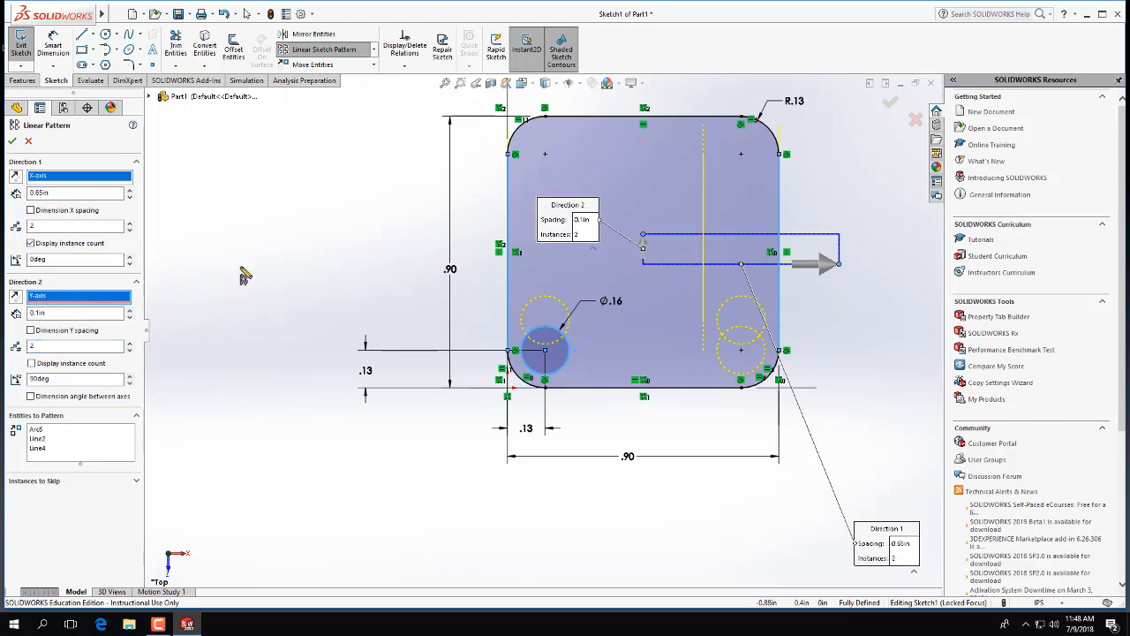
click(510, 271)
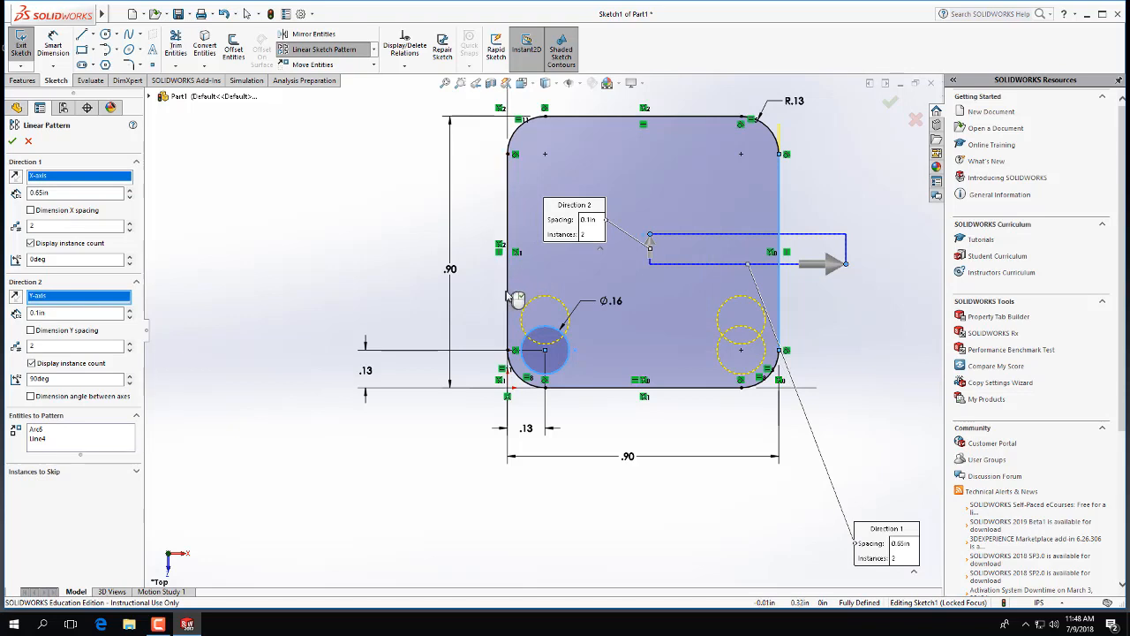
Remove the square's right edge from the entities to pattern, keeping only the 0.16 in circle
click(37, 438)
click(40, 430)
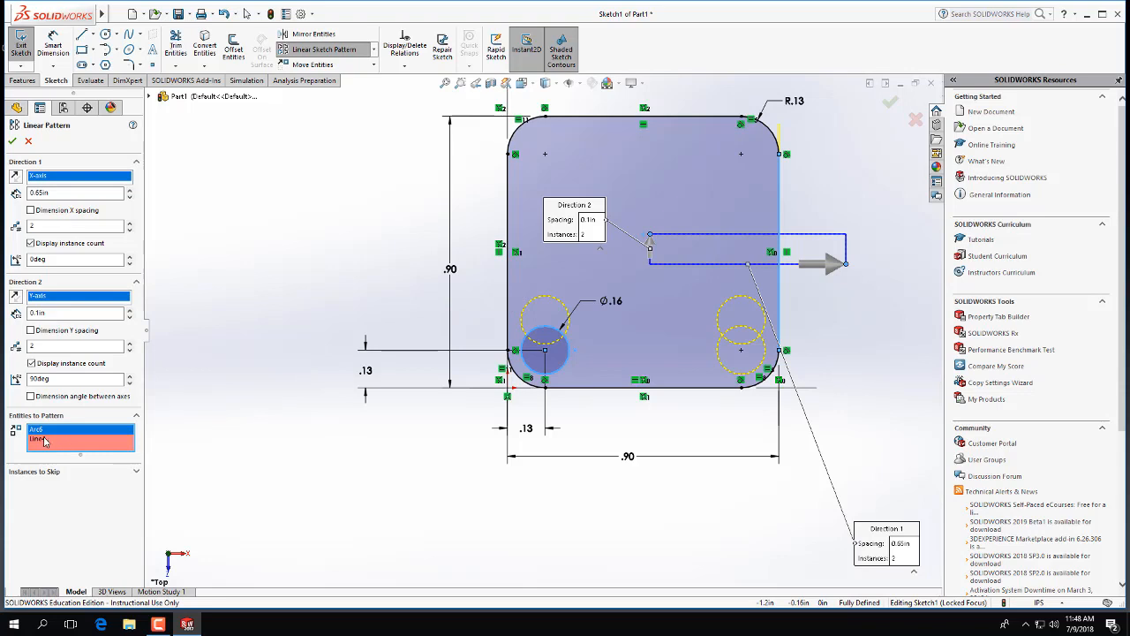
click(44, 438)
key(Delete)
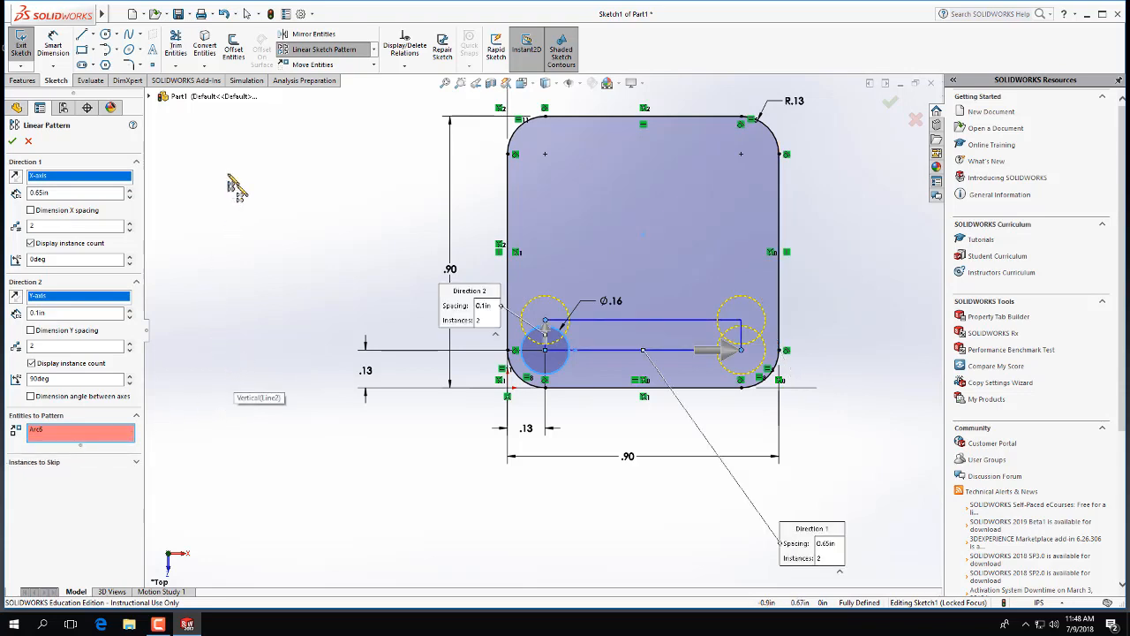
Set the spacing of the pattern's second direction, along the Y-axis, to 0.65 in
click(150, 98)
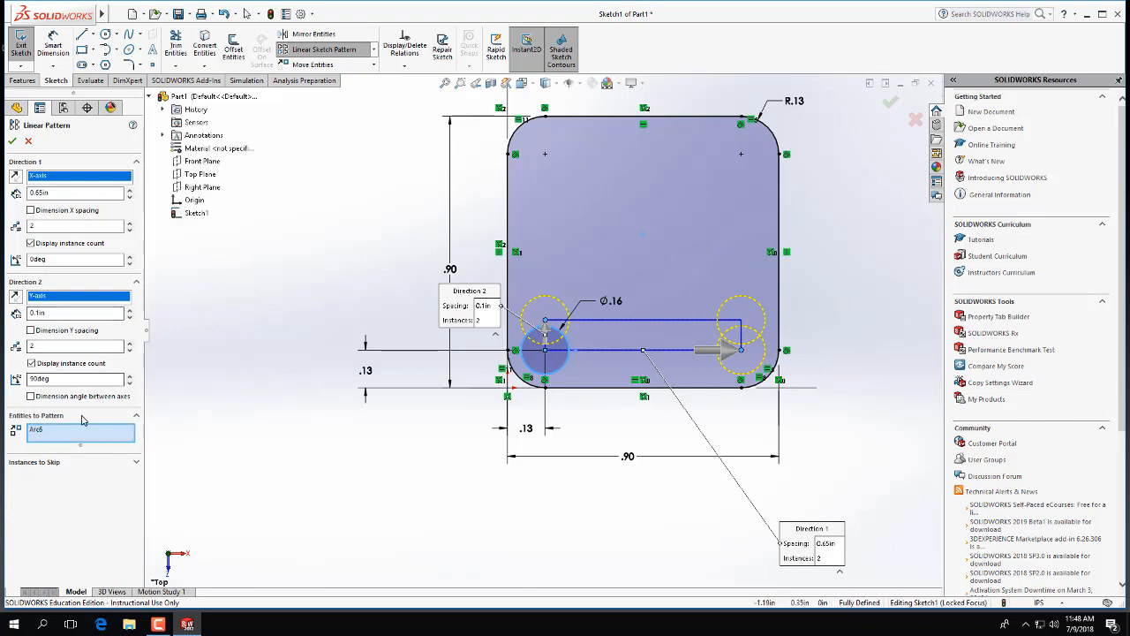
right_click(173, 569)
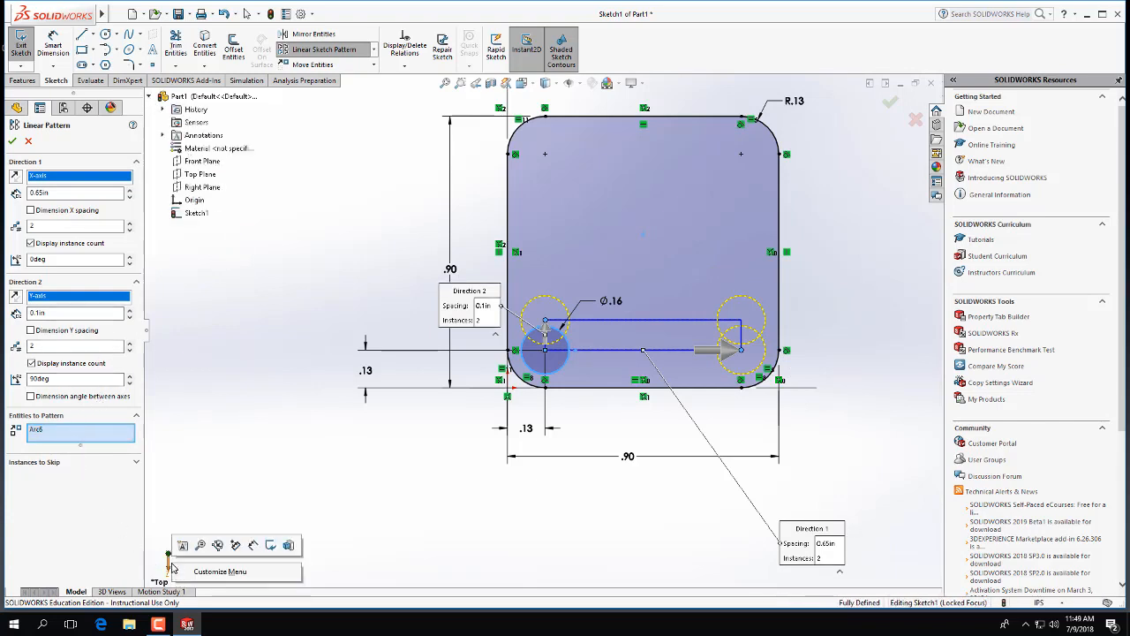
click(74, 303)
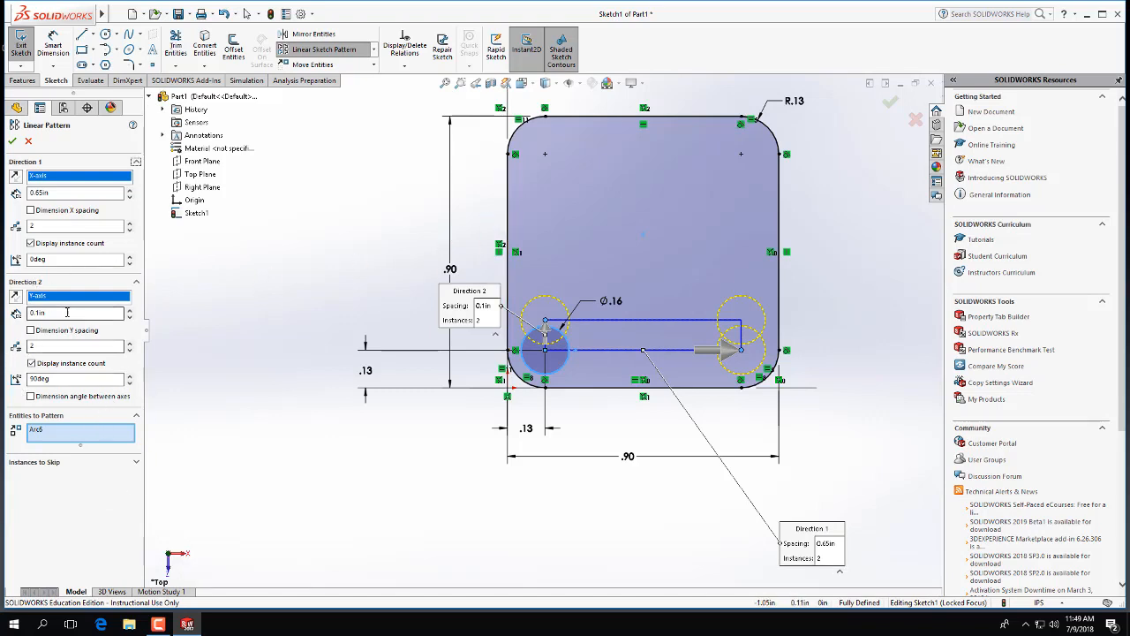
drag(66, 311, 5, 314)
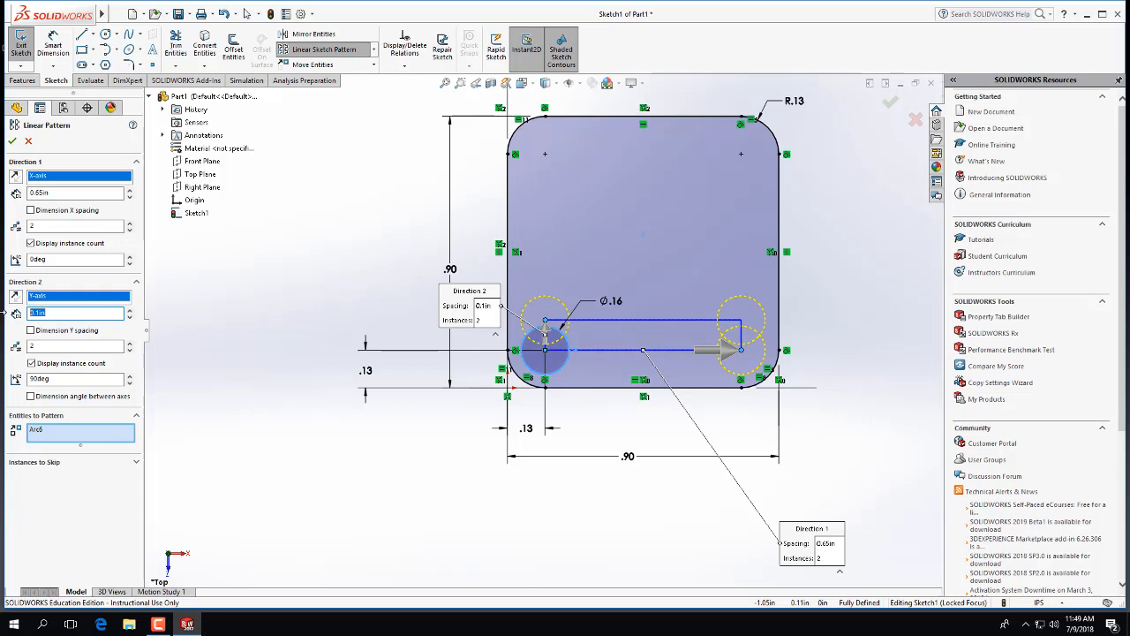
text(0.65)
key(Return)
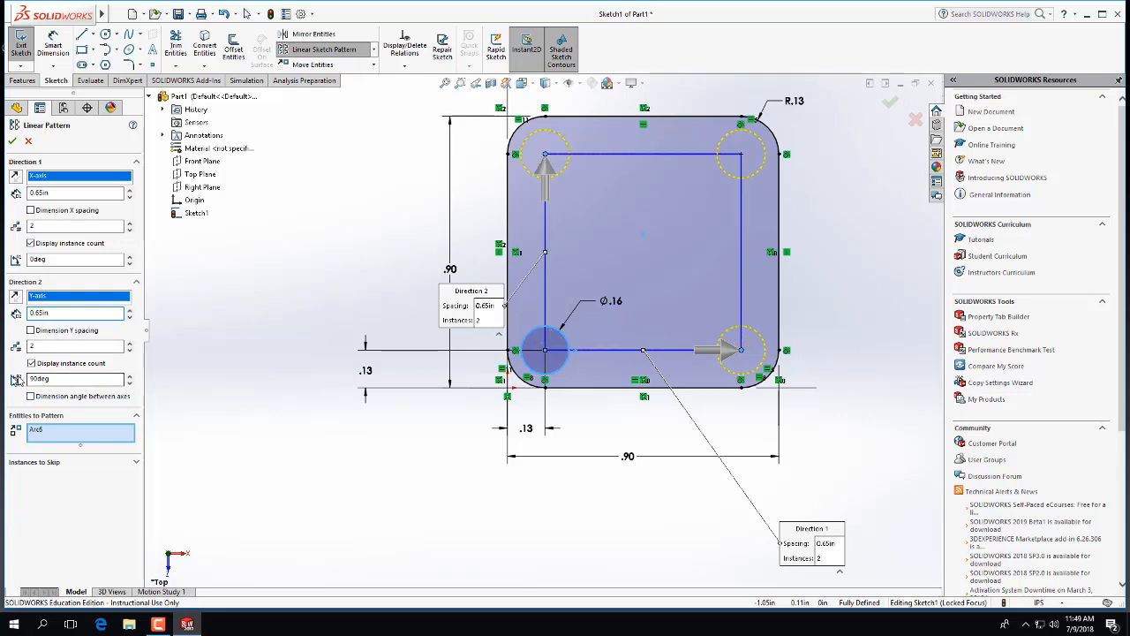
Try a 45° angle for the pattern's second direction, set it back to 90°, and finish the linear sketch pattern
drag(44, 381, 16, 380)
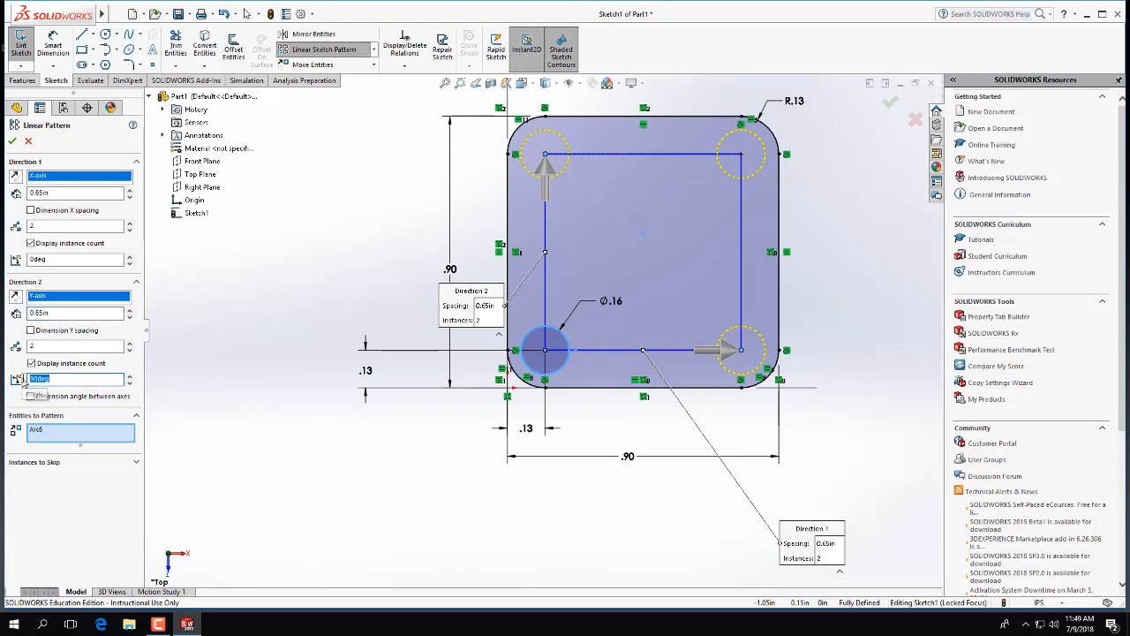
text(45)
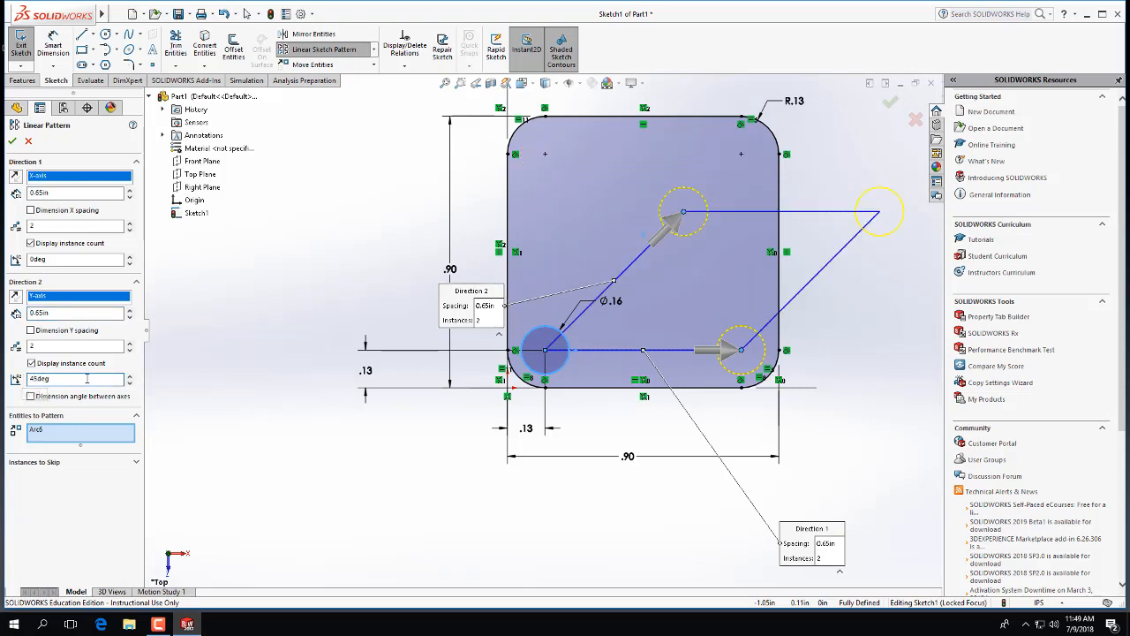
text(90)
key(Return)
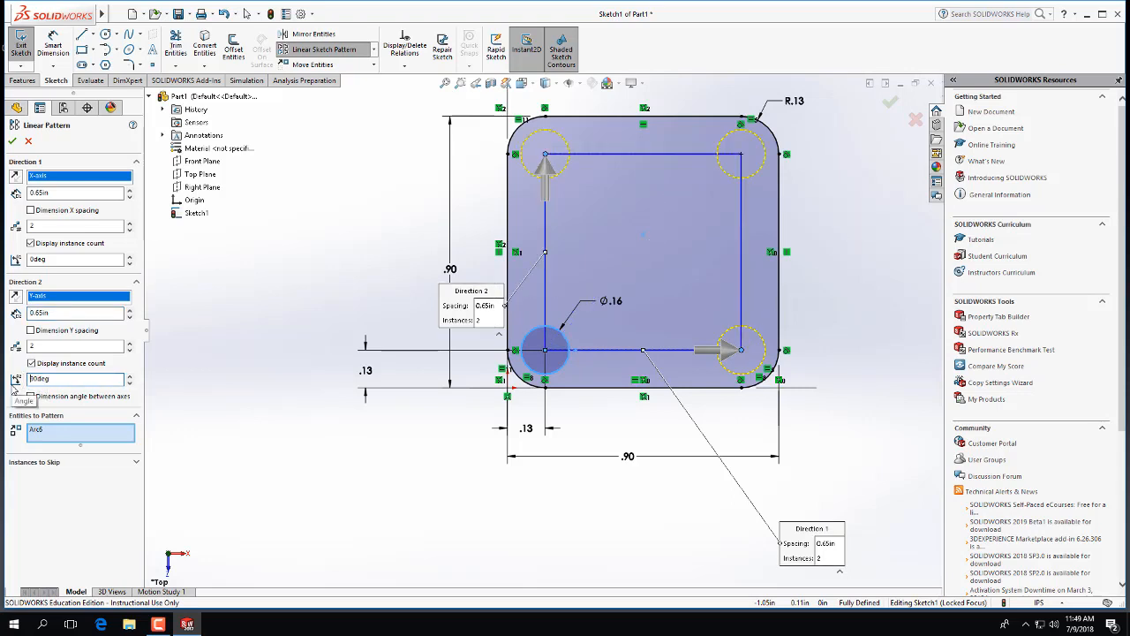
click(12, 140)
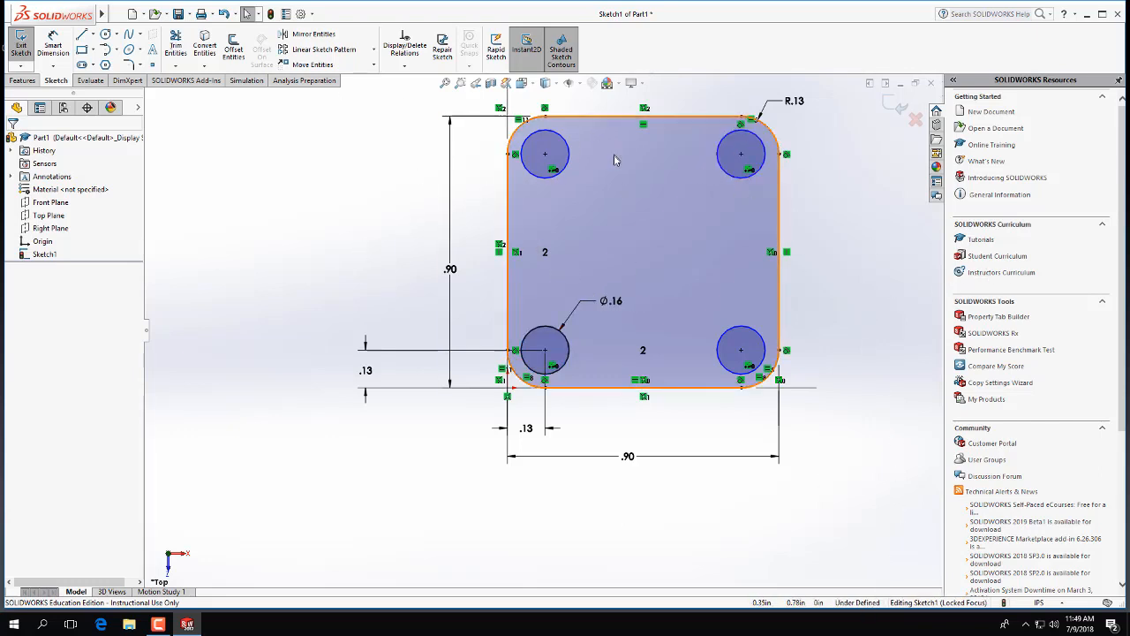
Try an Equal relation on the four patterned circles, undo it, and clear the selection
click(555, 336)
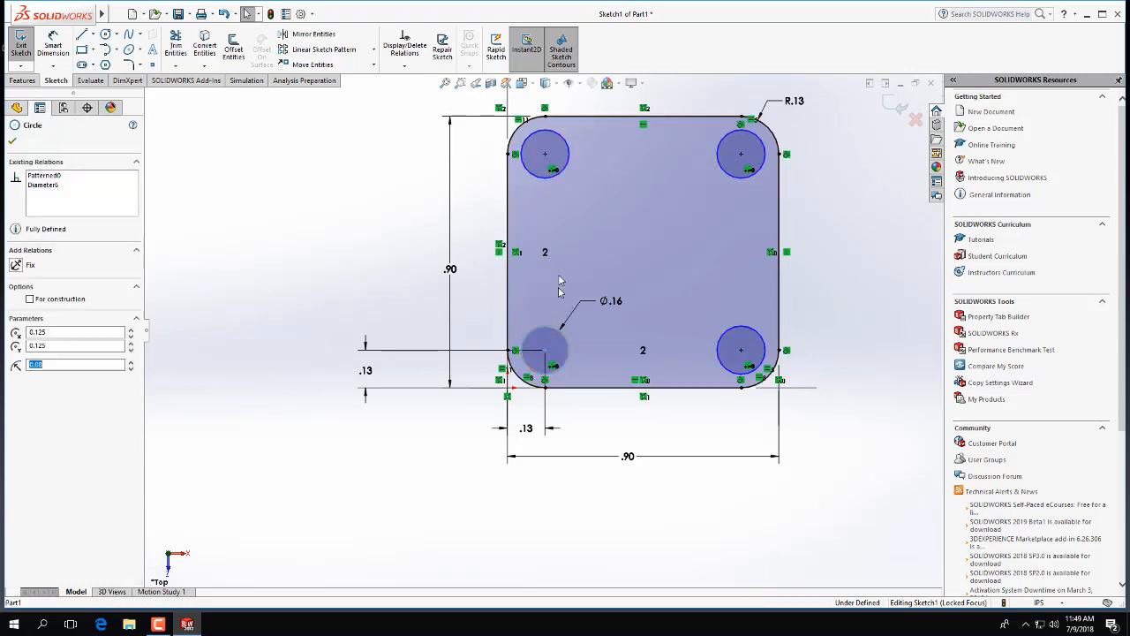
ctrl+click(548, 179)
ctrl+click(734, 176)
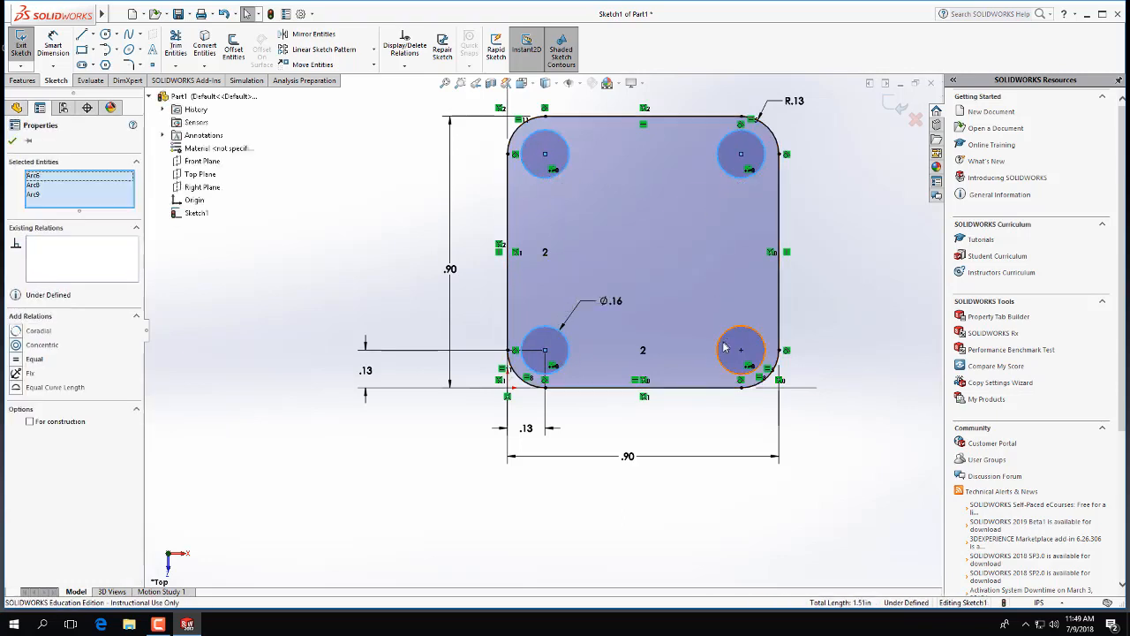
ctrl+click(721, 344)
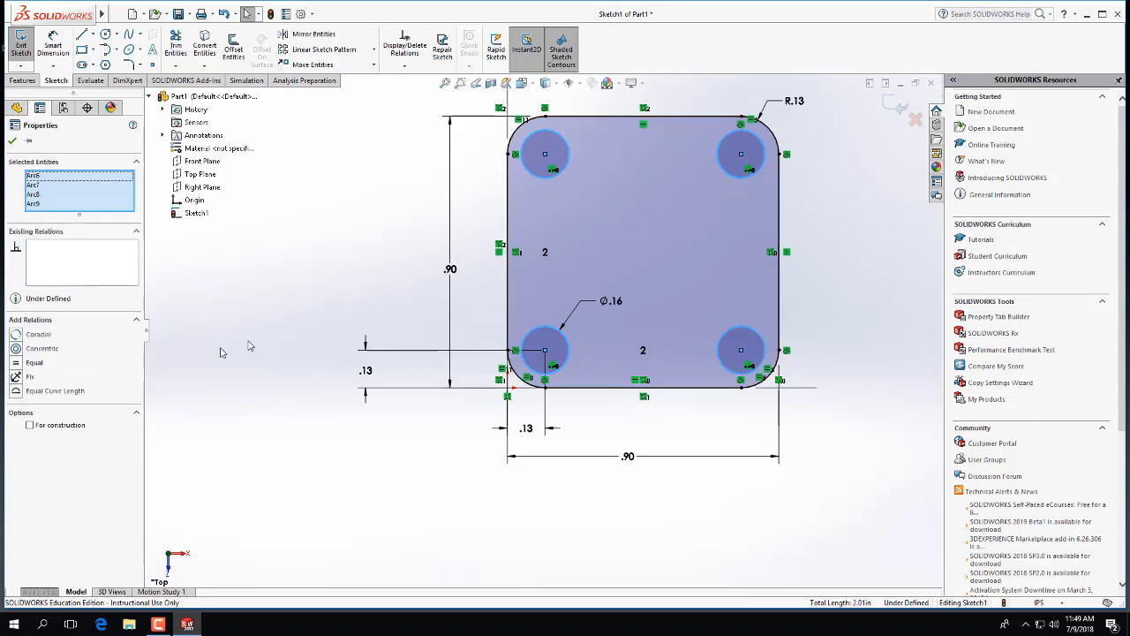
click(18, 365)
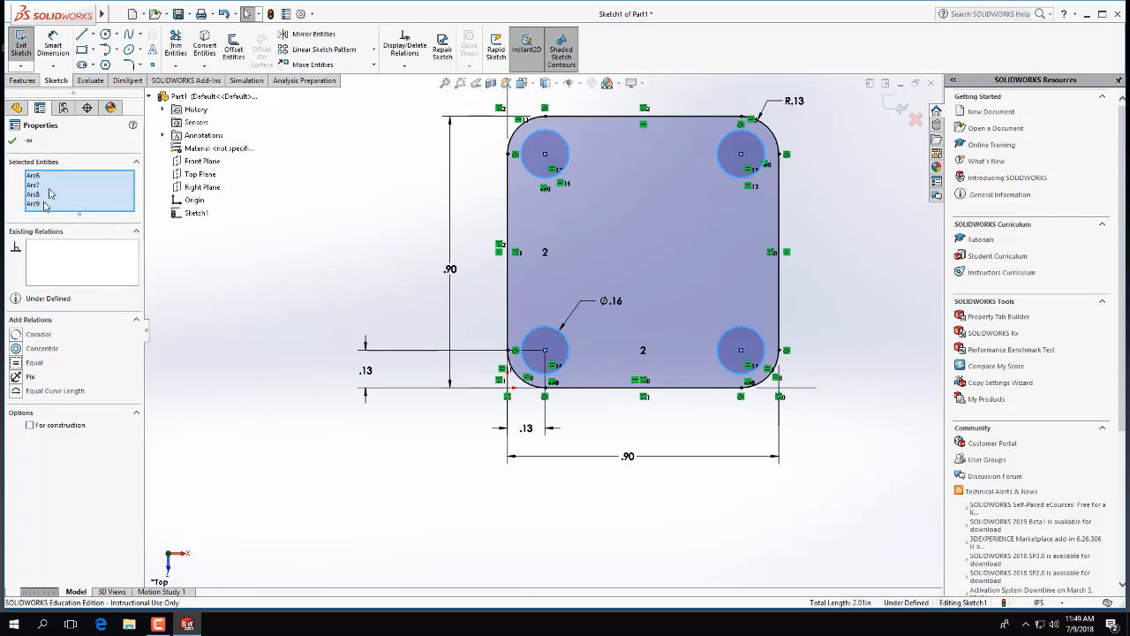
click(12, 141)
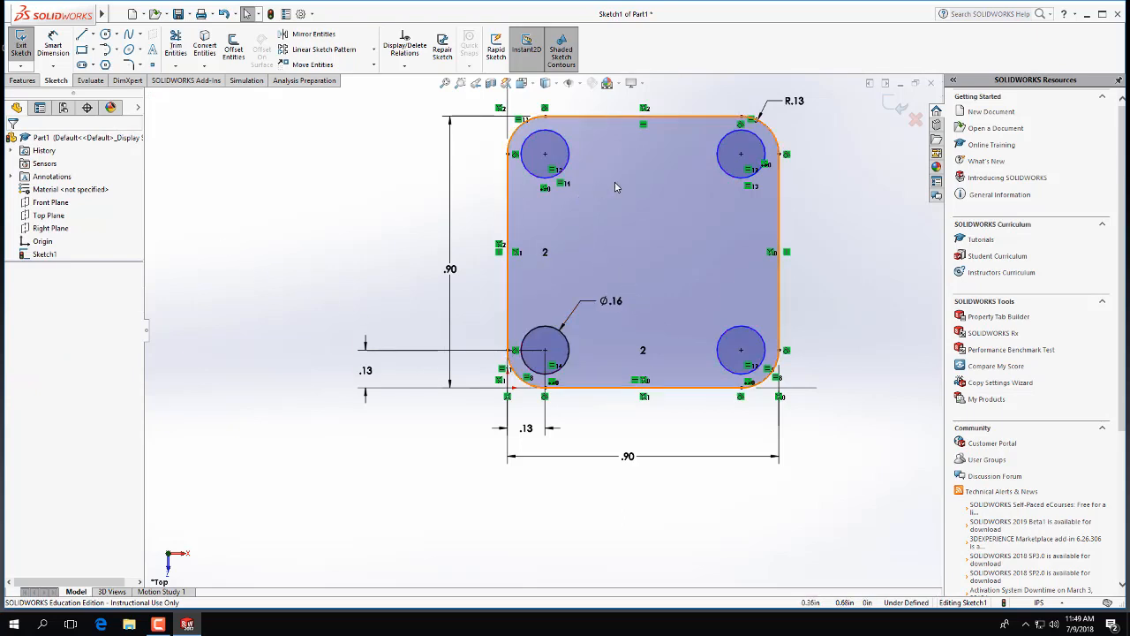
click(650, 192)
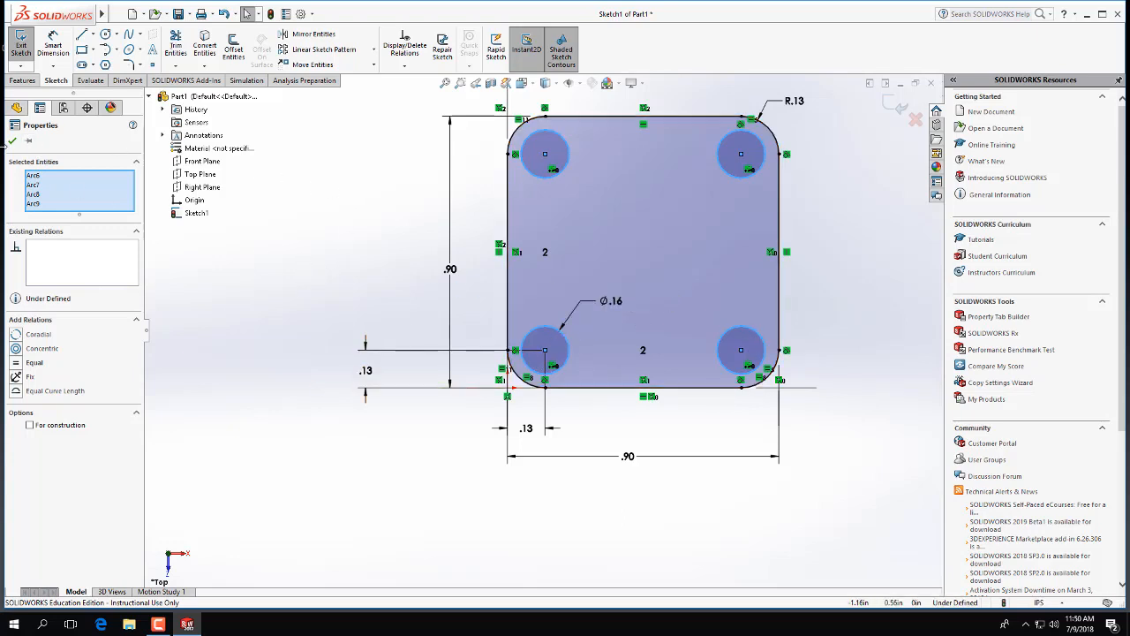
key(Escape)
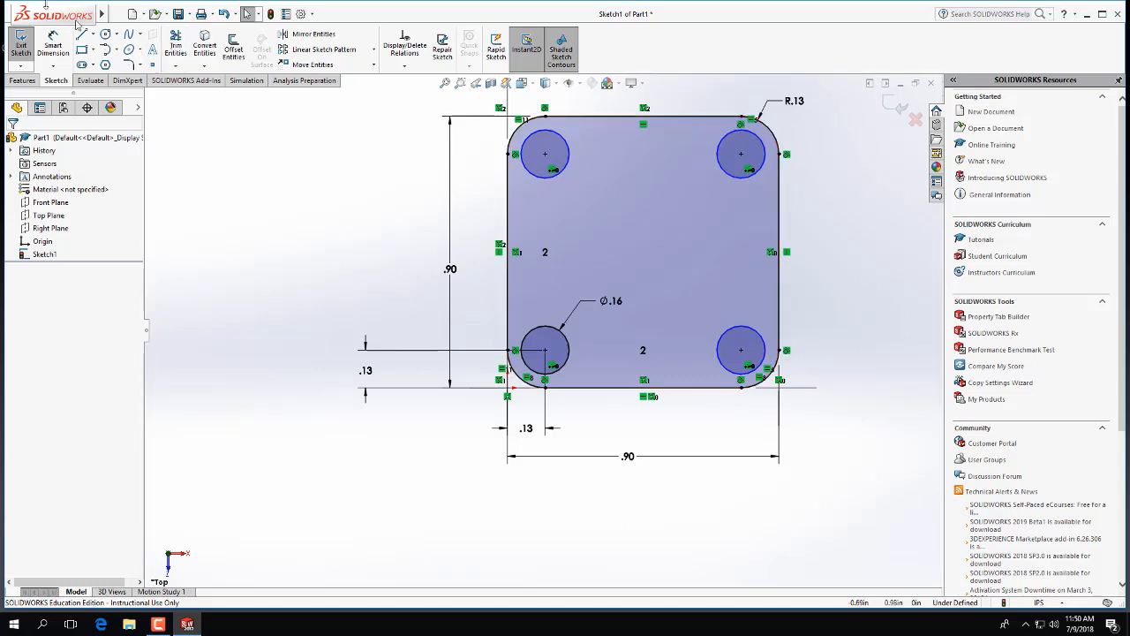
Try to dimension the vertical distance between the lower-left and upper-left circle centers, and cancel the added dimension
click(53, 40)
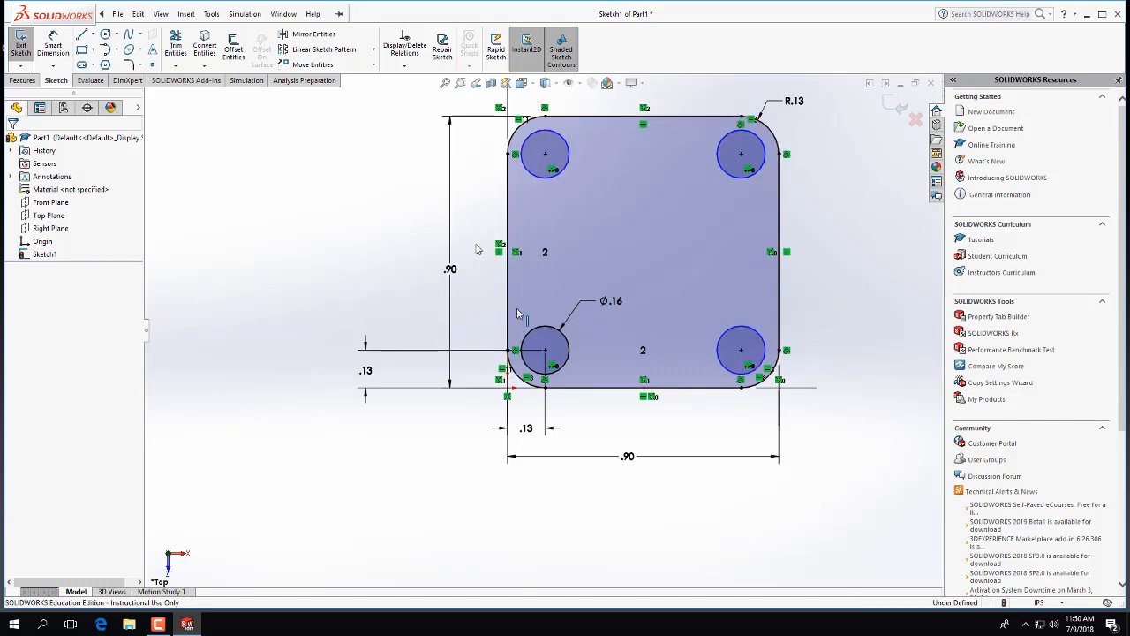
click(53, 48)
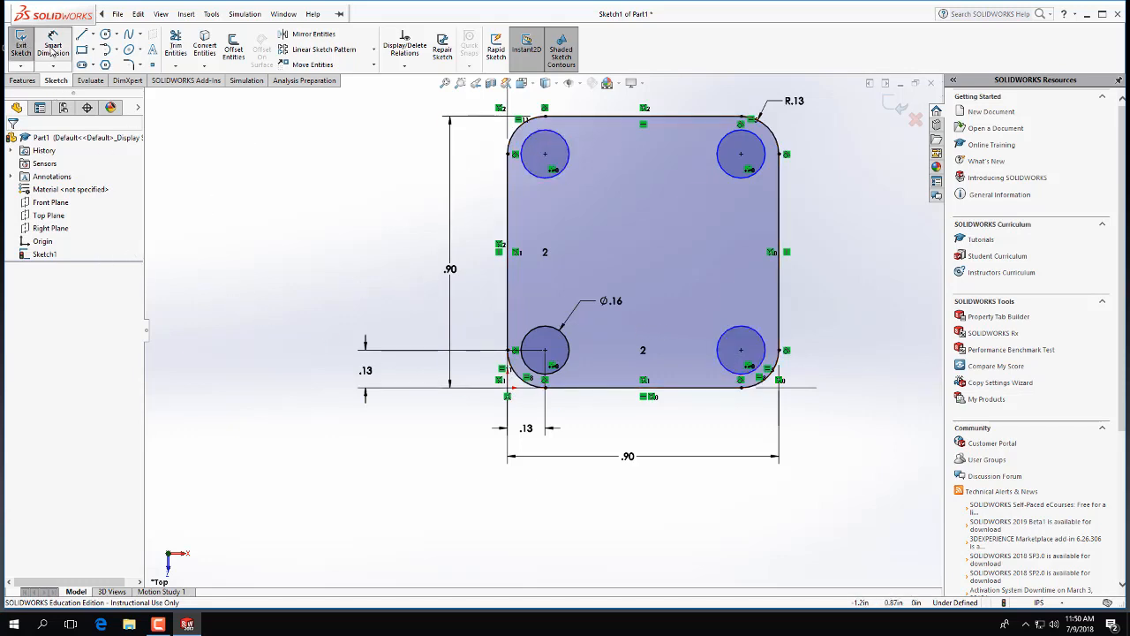
click(545, 350)
click(544, 154)
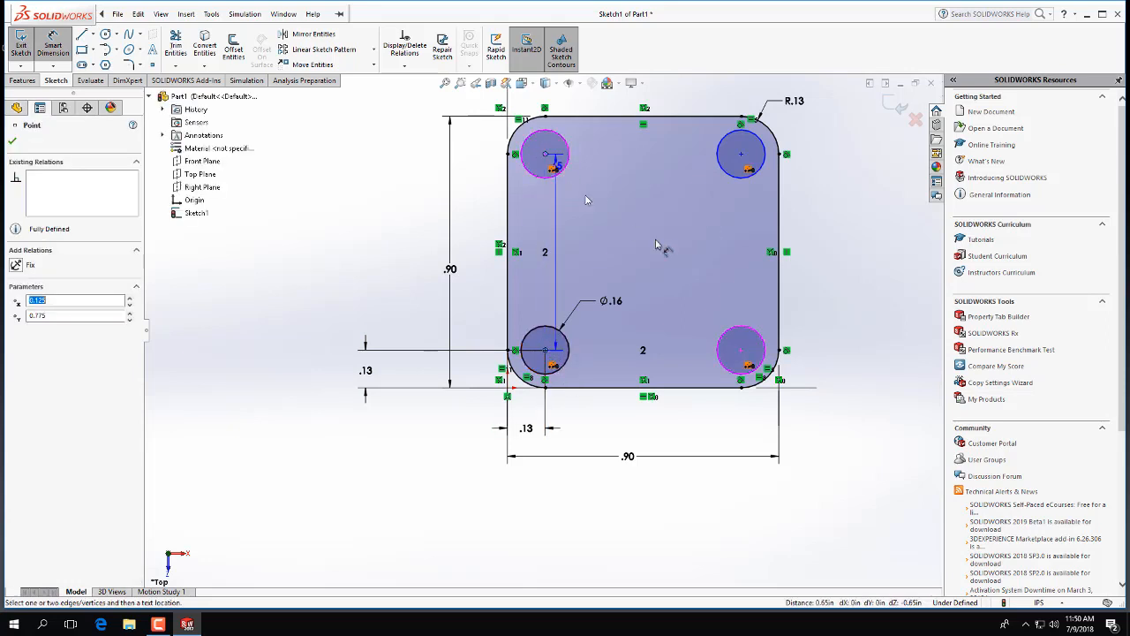
click(644, 246)
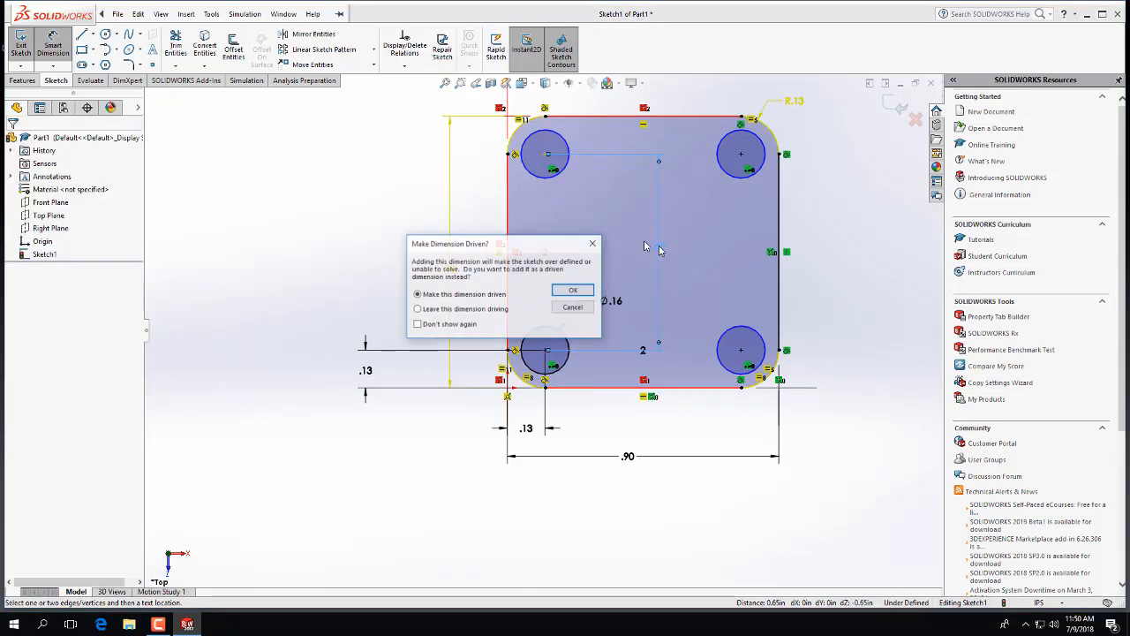
click(587, 312)
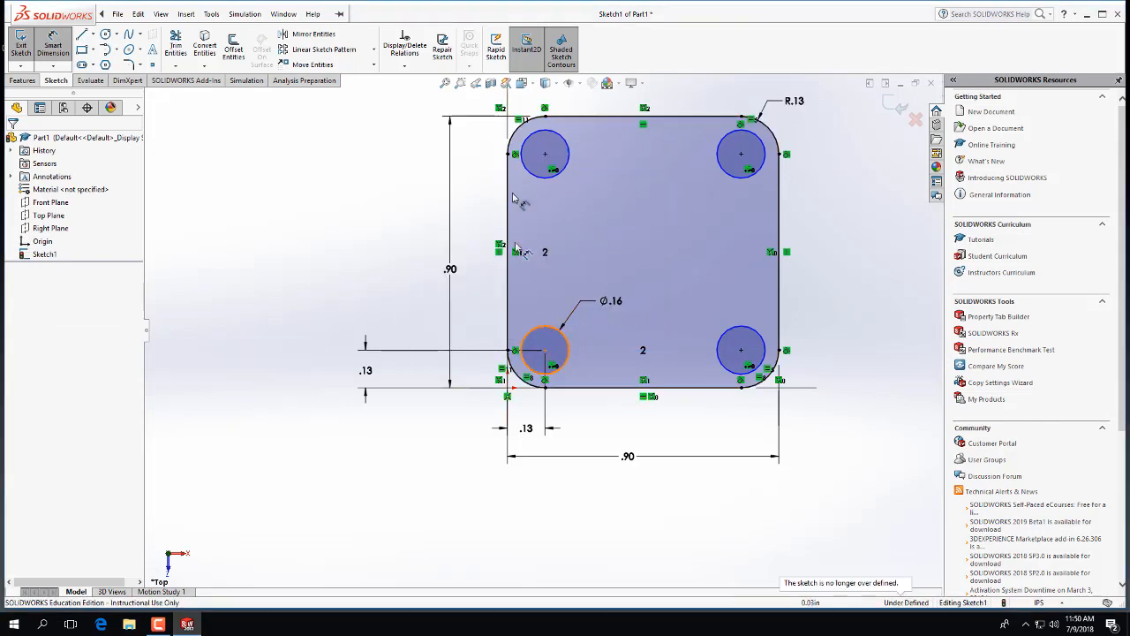
scroll(545, 328, up, 2)
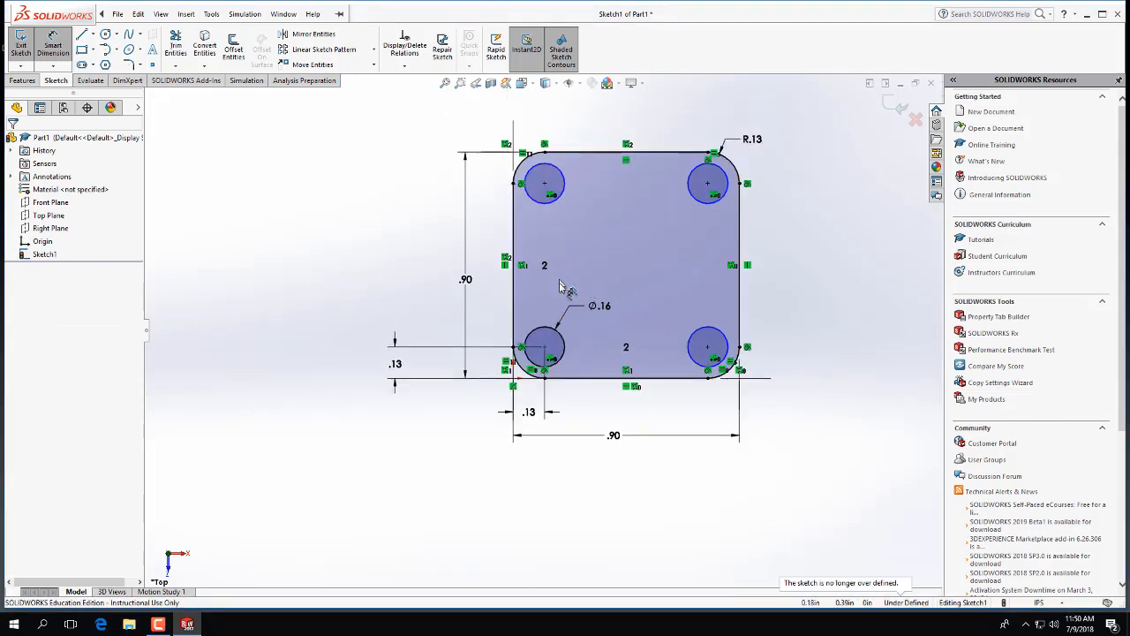
scroll(563, 287, down, 1)
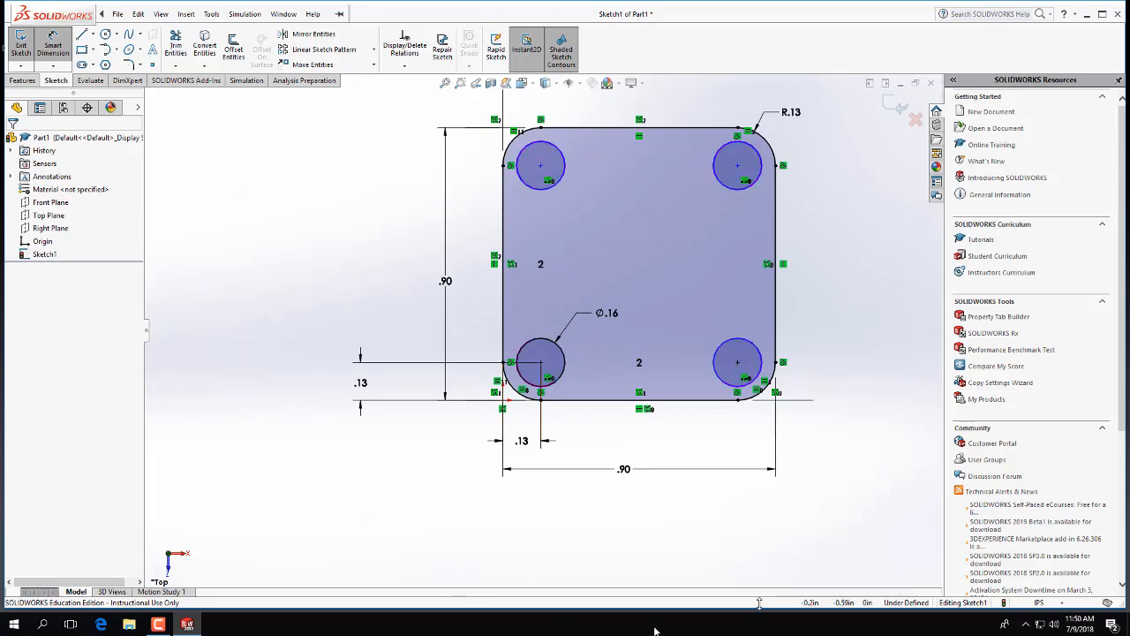
click(160, 625)
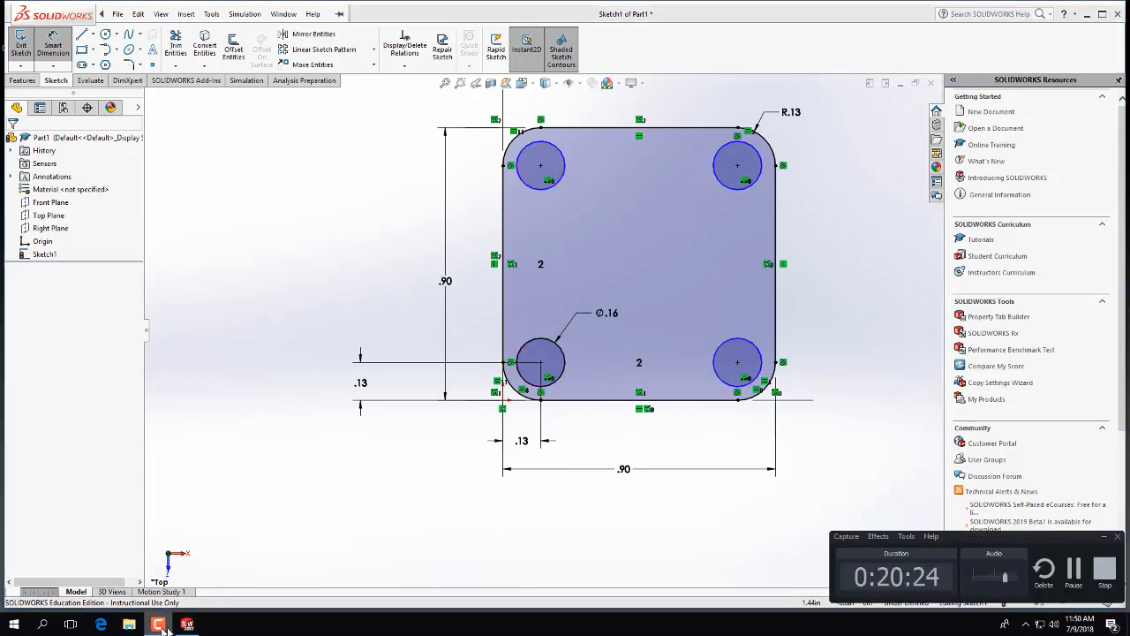
click(1073, 570)
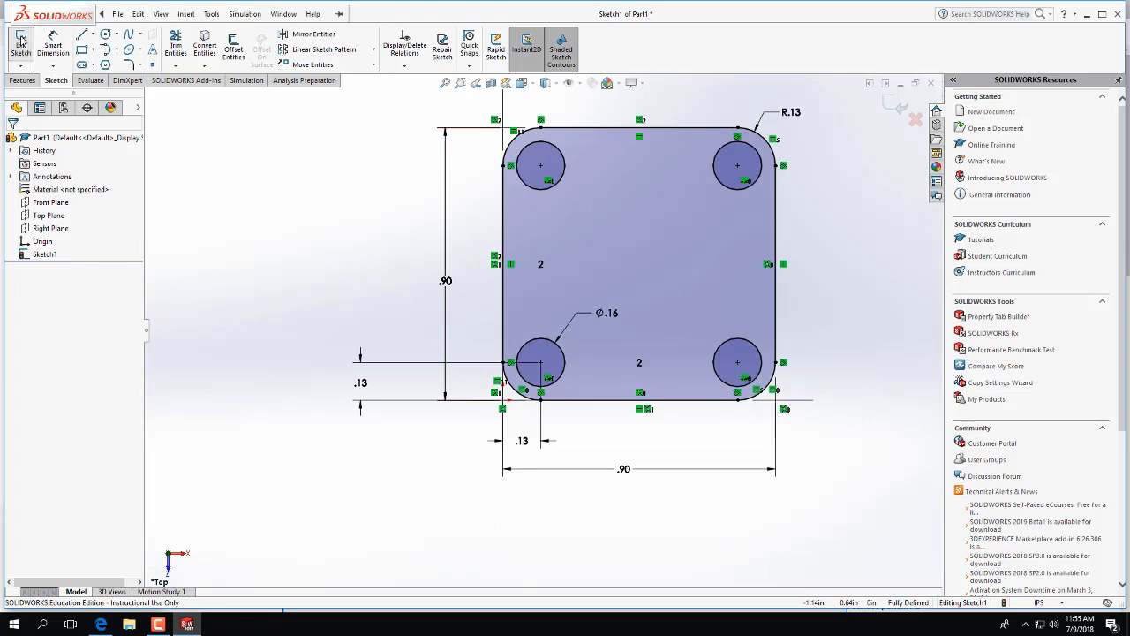
click(537, 168)
click(541, 168)
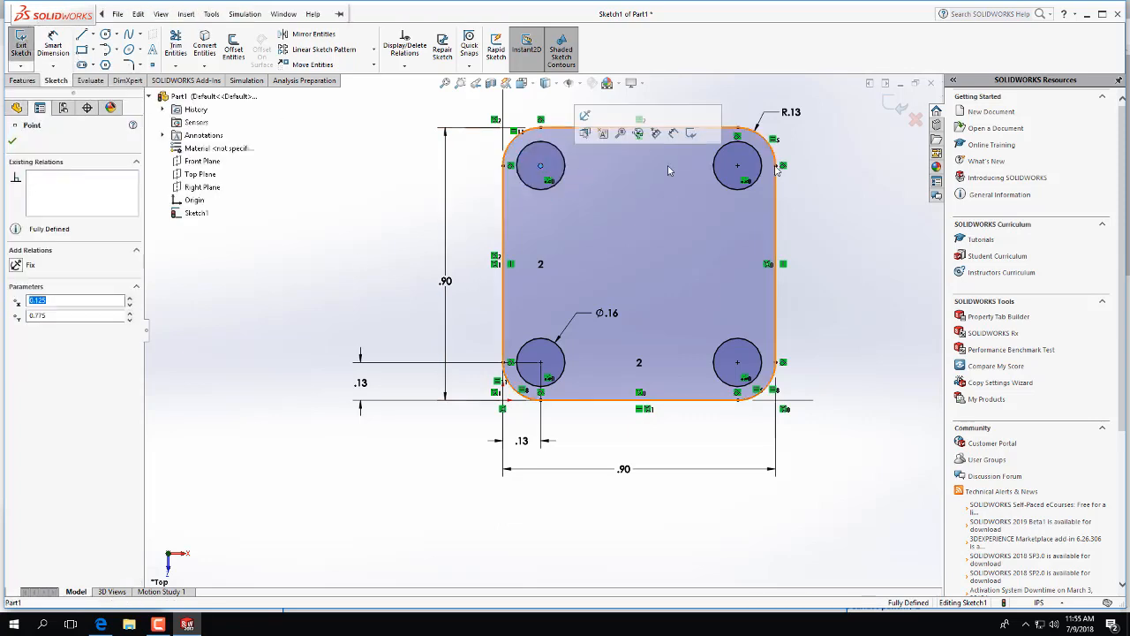
click(857, 216)
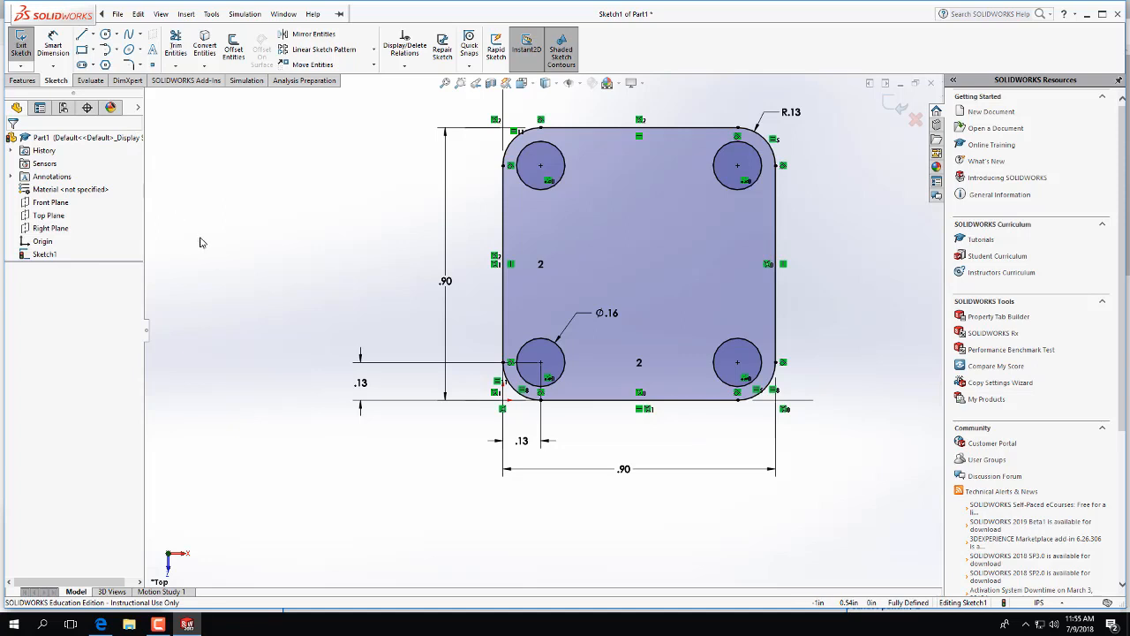
Exit the sketch and extrude the rounded square with its four circular holes as a blind boss 0.0625 in deep
click(20, 45)
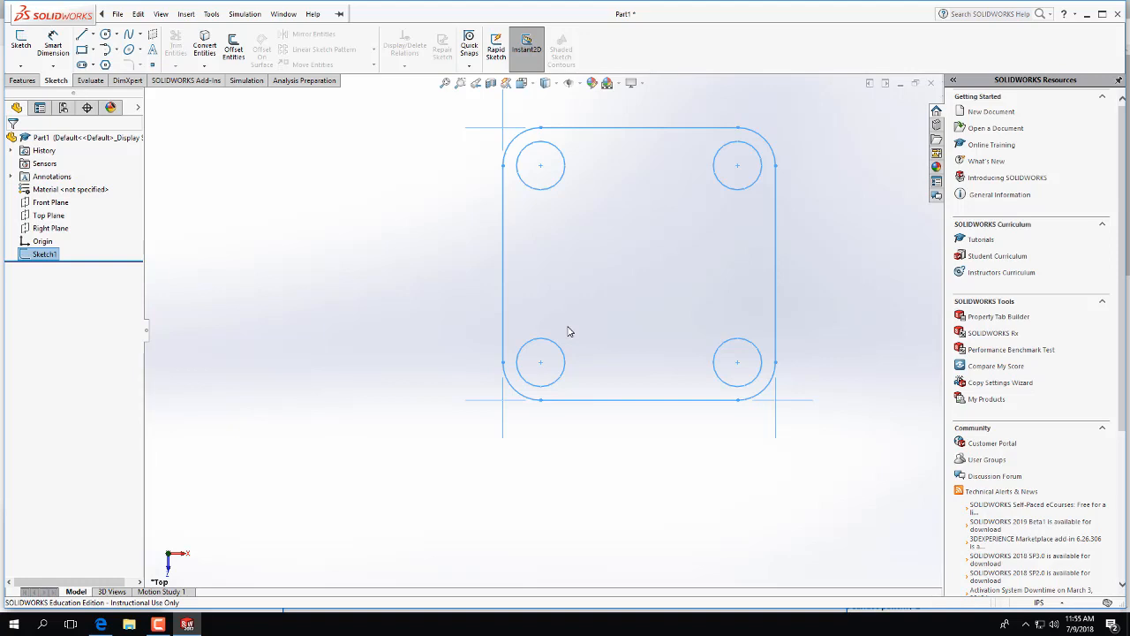
click(24, 80)
click(27, 49)
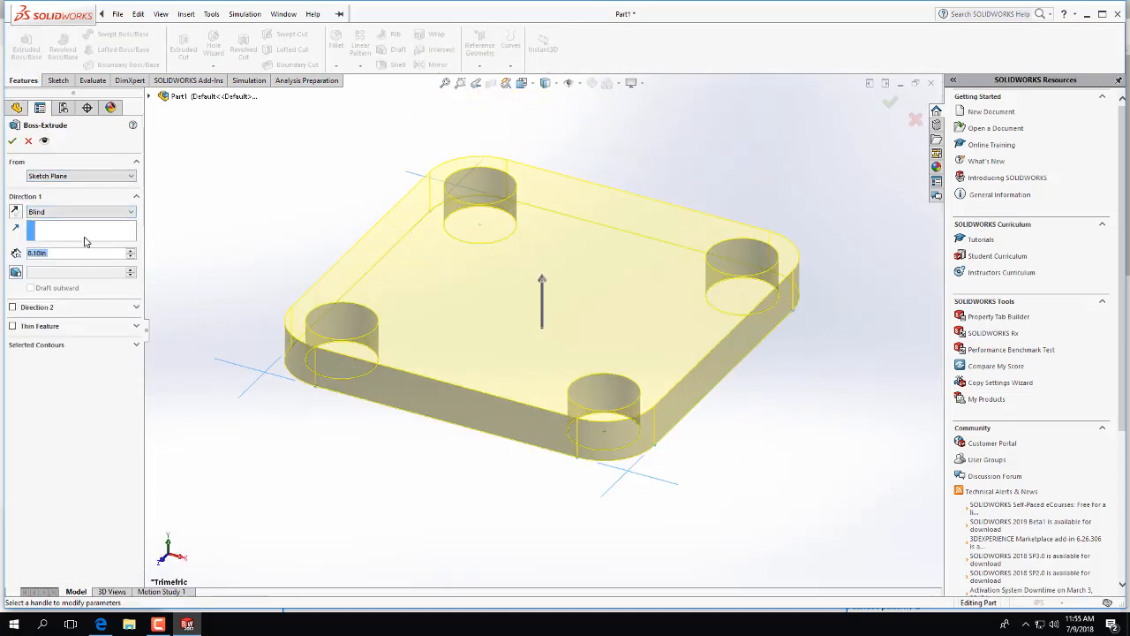
text(0.0625)
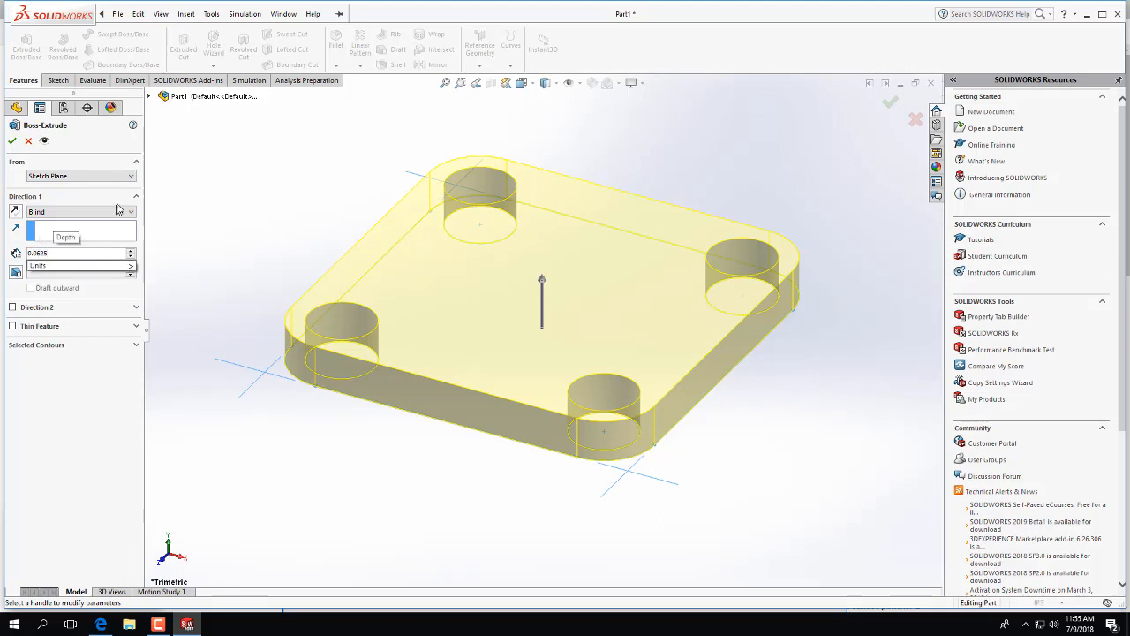
click(11, 144)
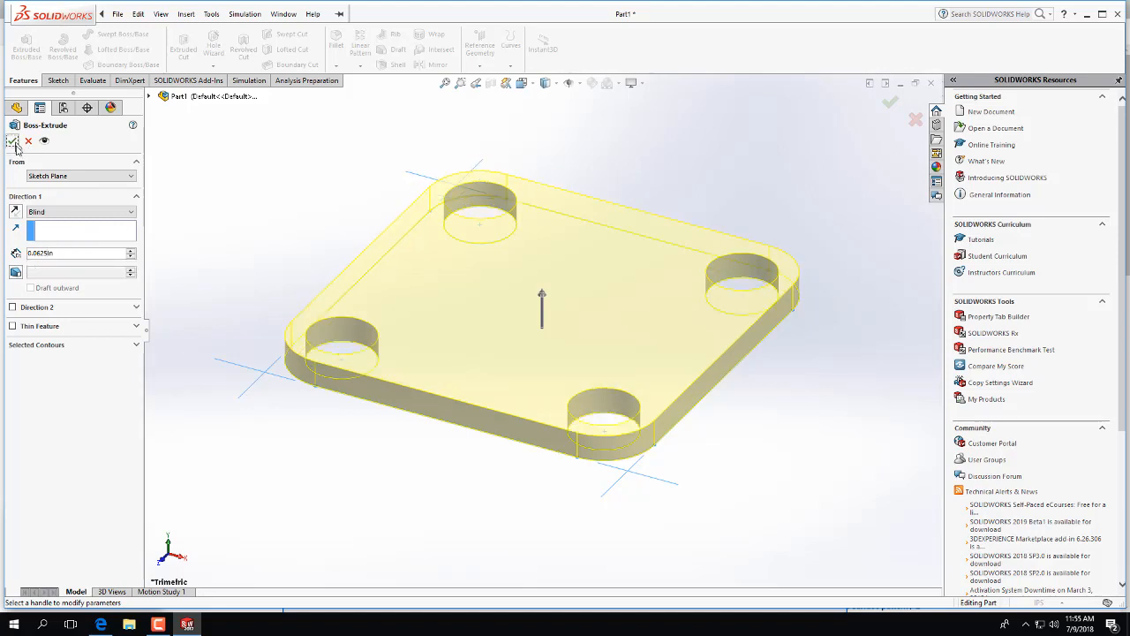
click(13, 144)
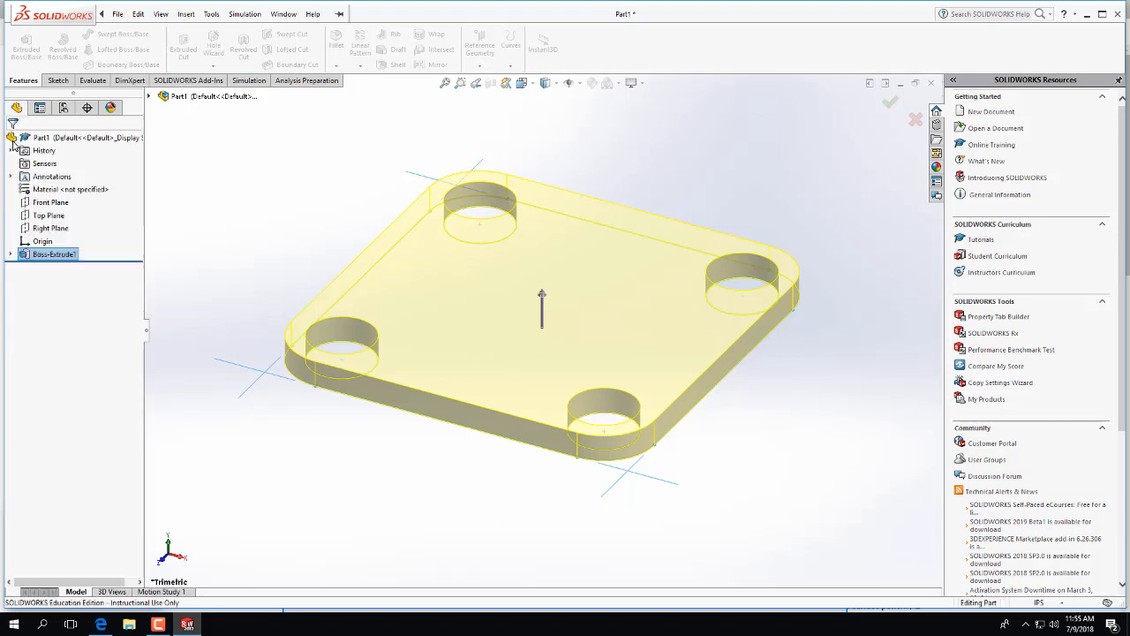
scroll(418, 425, up, 3)
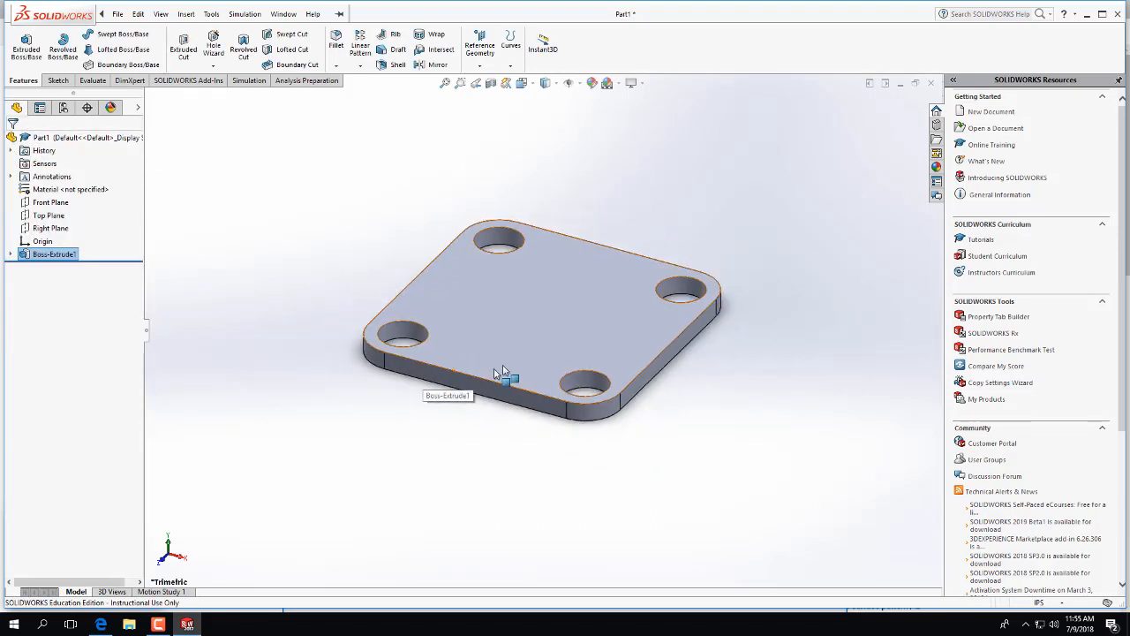
Apply the Acrylic (Medium-high impact) material from the Plastics category to the plate
middle_drag(630, 189, 609, 310)
click(77, 190)
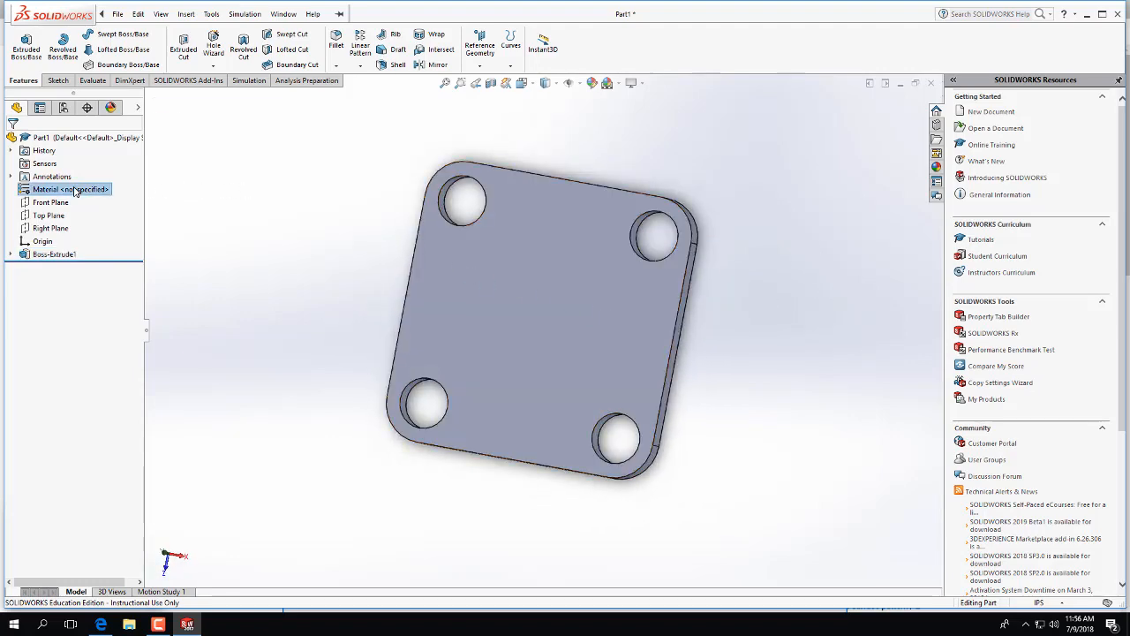
right_click(56, 194)
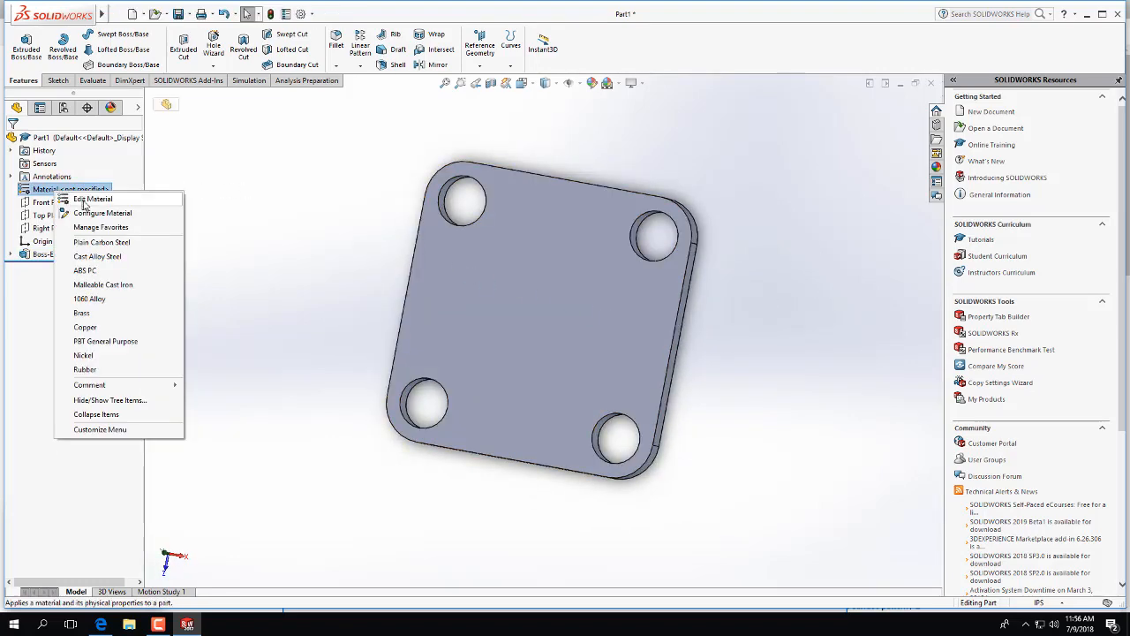
click(283, 227)
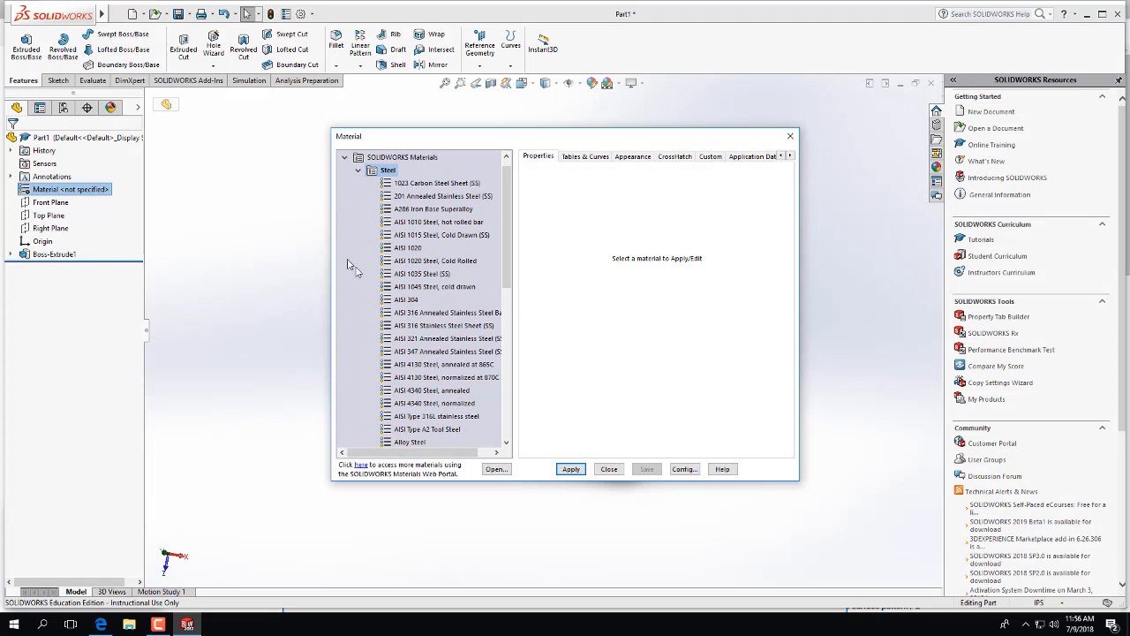
click(362, 170)
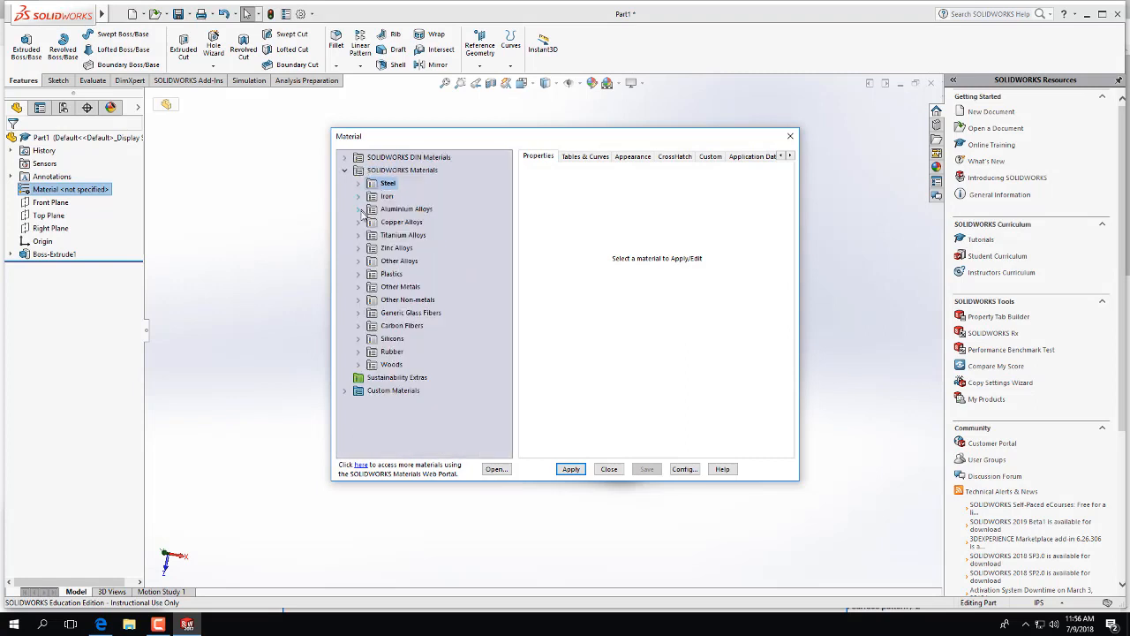
click(364, 275)
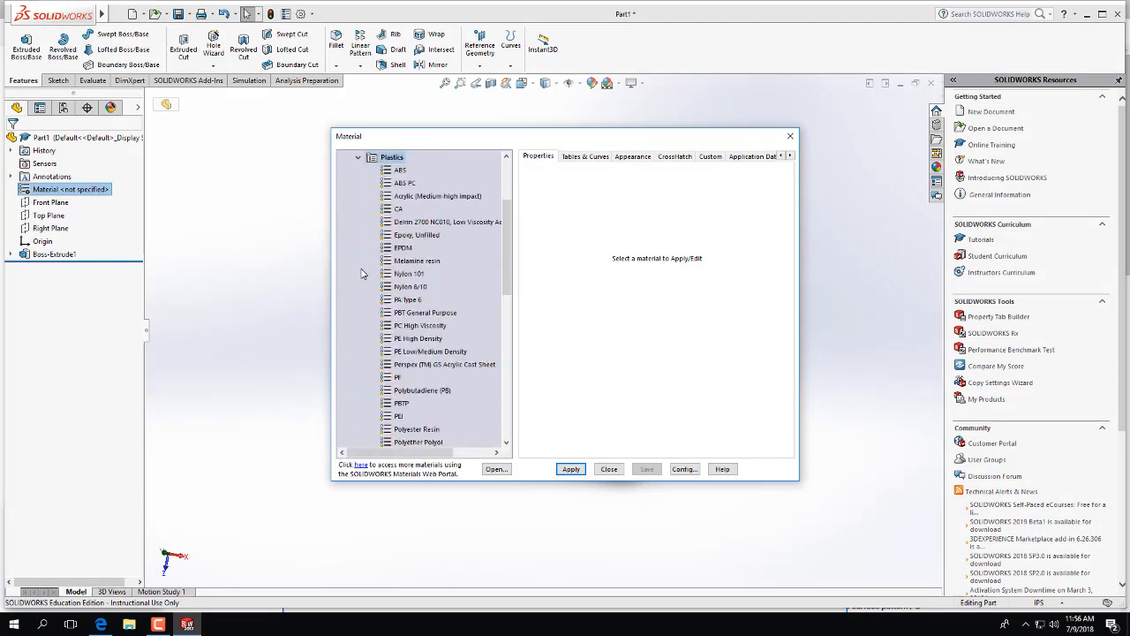
click(397, 197)
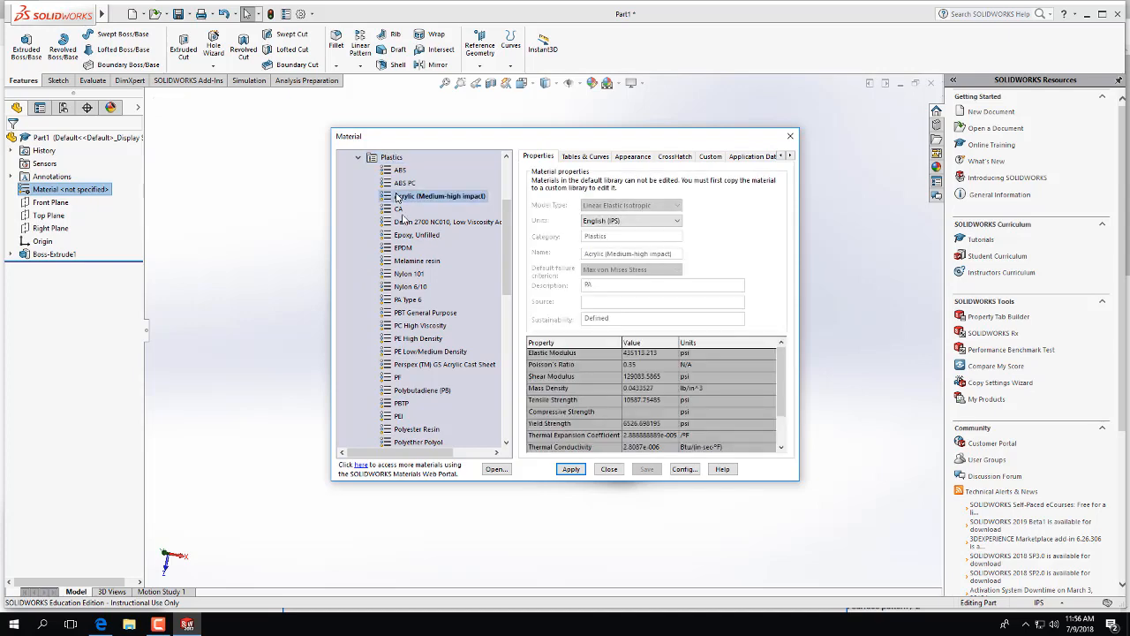
click(571, 469)
click(609, 469)
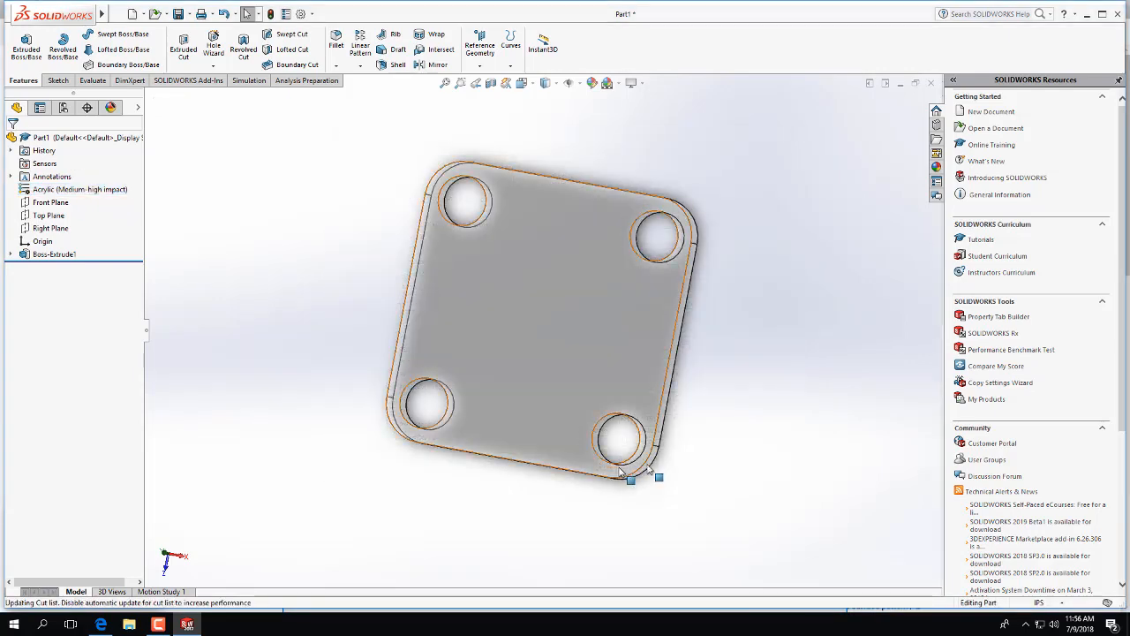
Save the plate part on the Desktop as FlashlightWindow
middle_drag(687, 440, 678, 379)
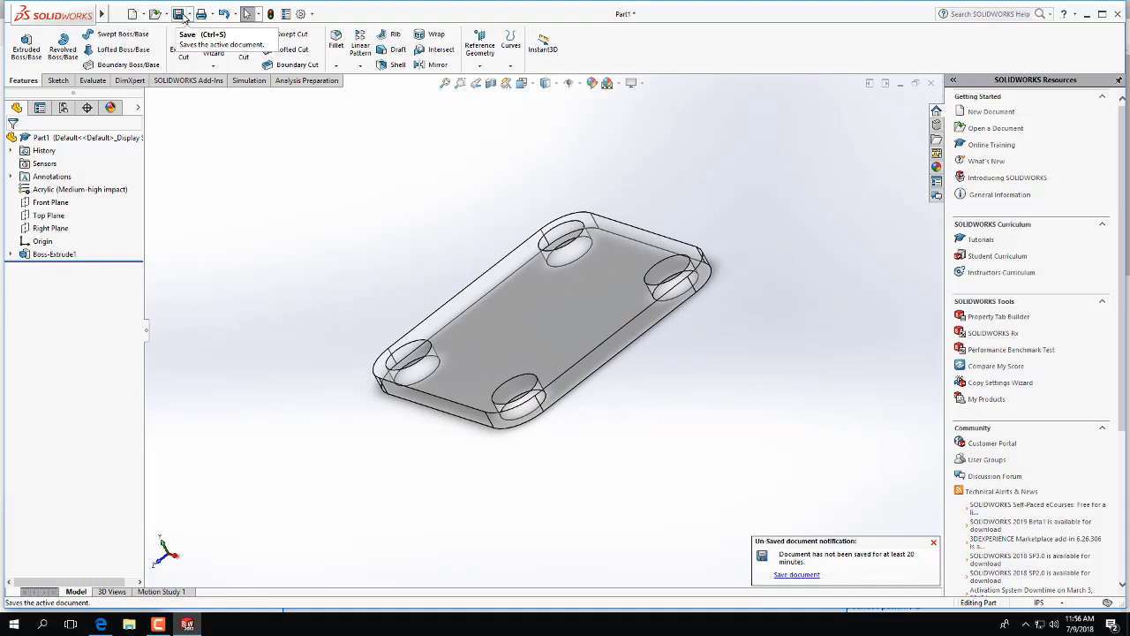
click(179, 14)
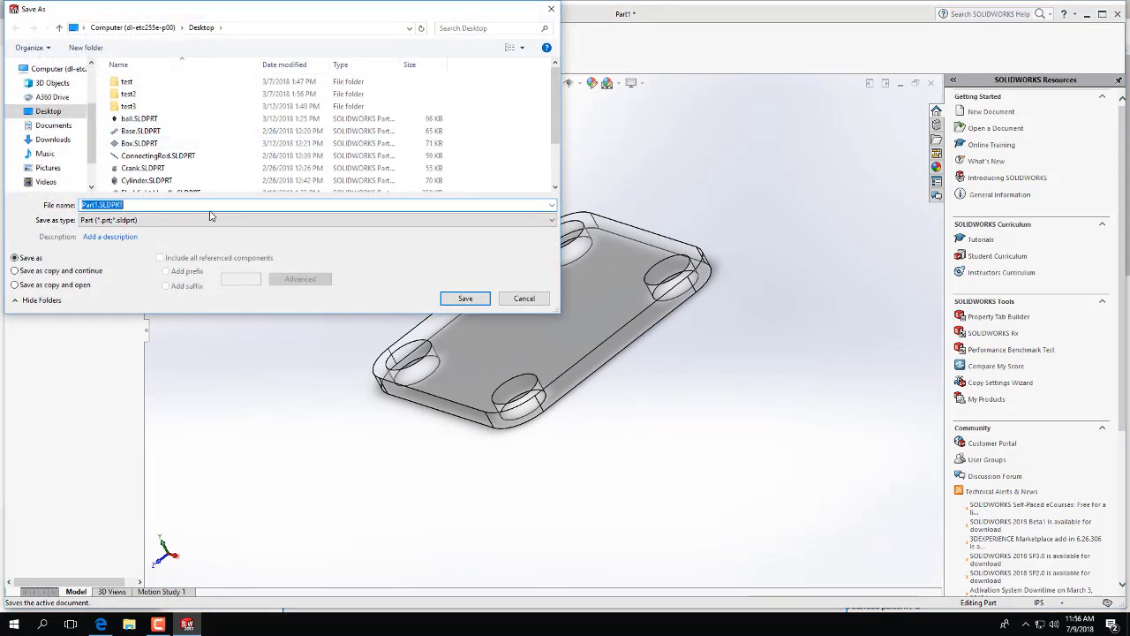
text(Flashlight)
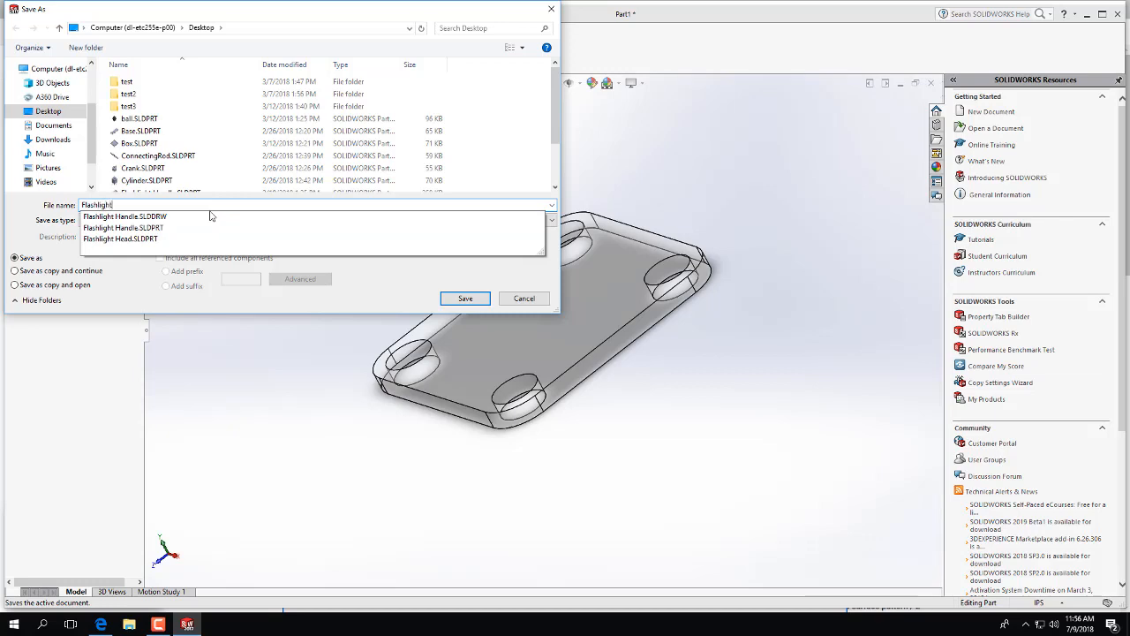
text(Wind)
key(BackSpace)
key(BackSpace)
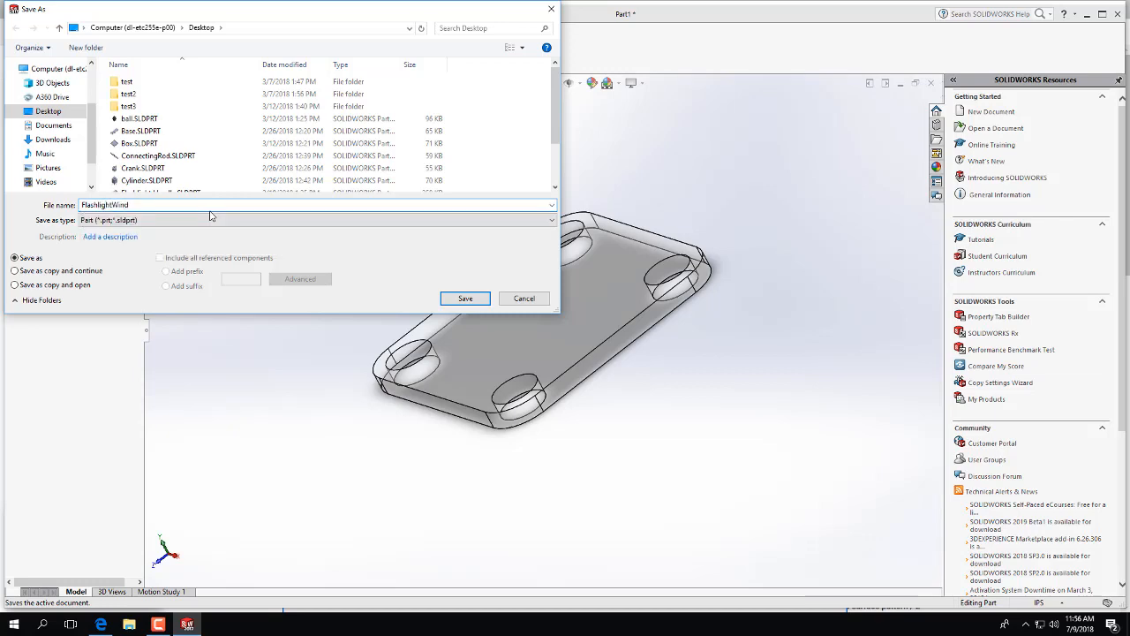
key(Return)
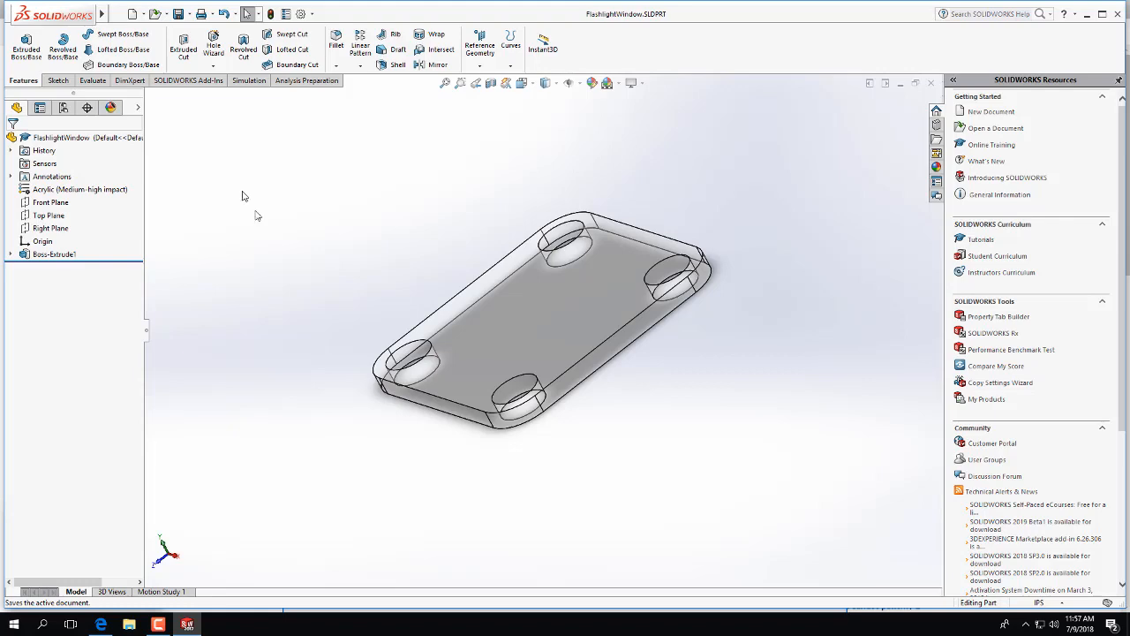
Create a new part document and start a sketch on the Top Plane
click(137, 13)
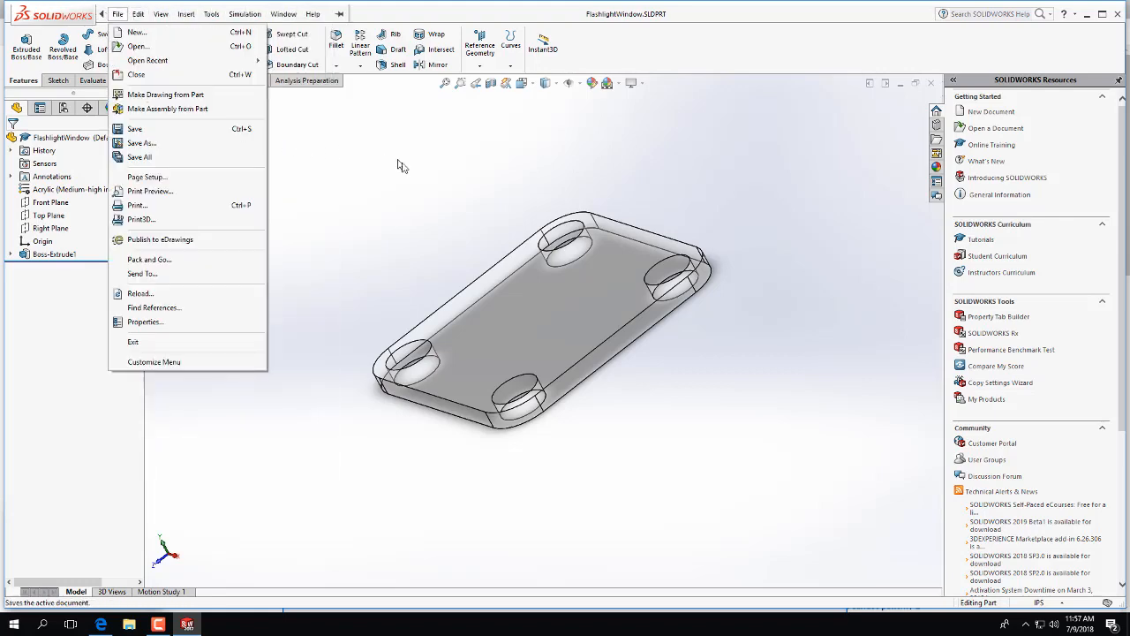
click(142, 33)
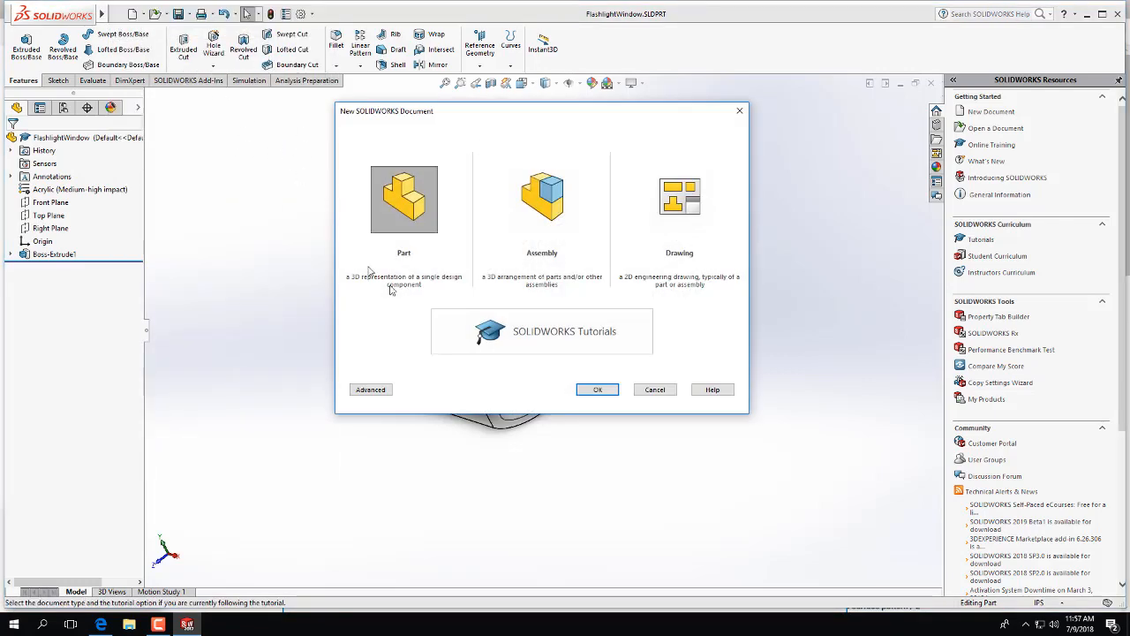
click(596, 390)
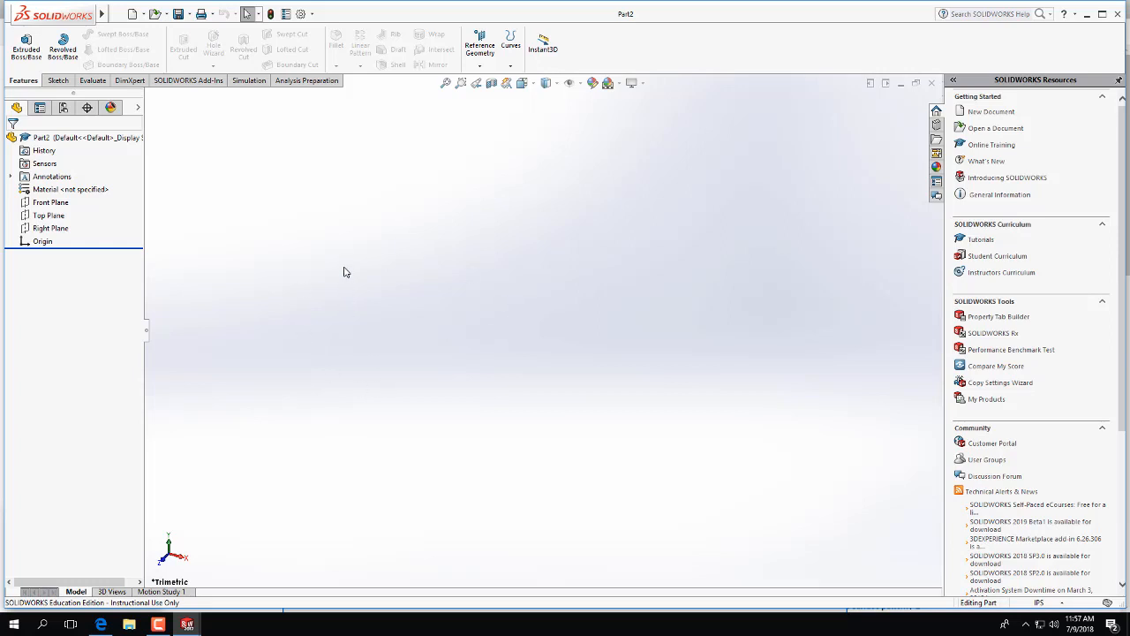
click(58, 80)
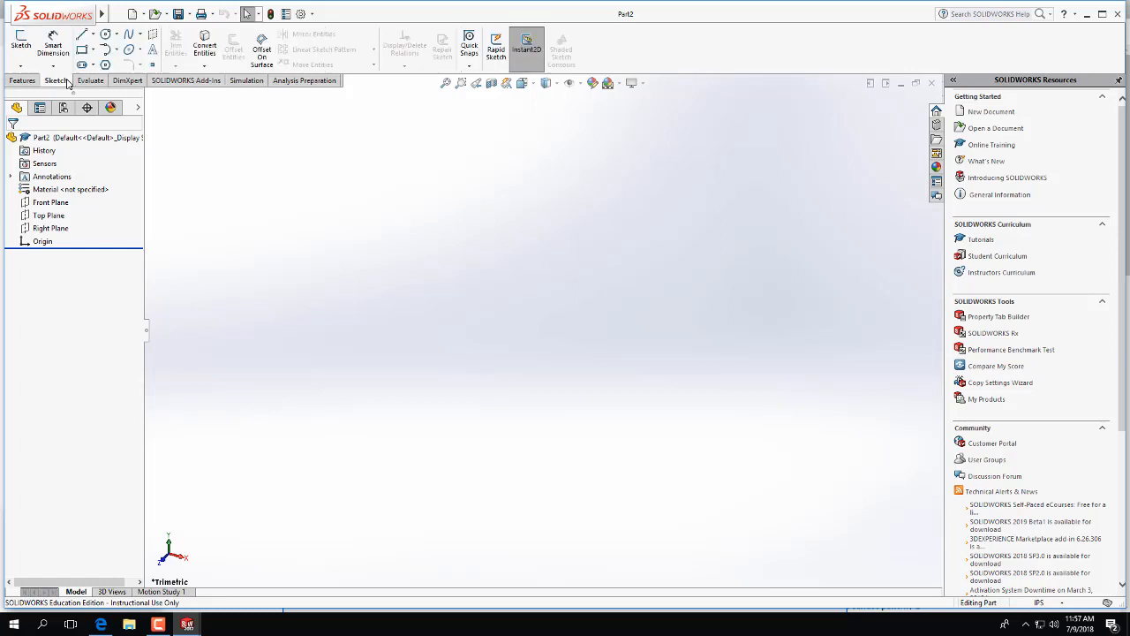
click(23, 42)
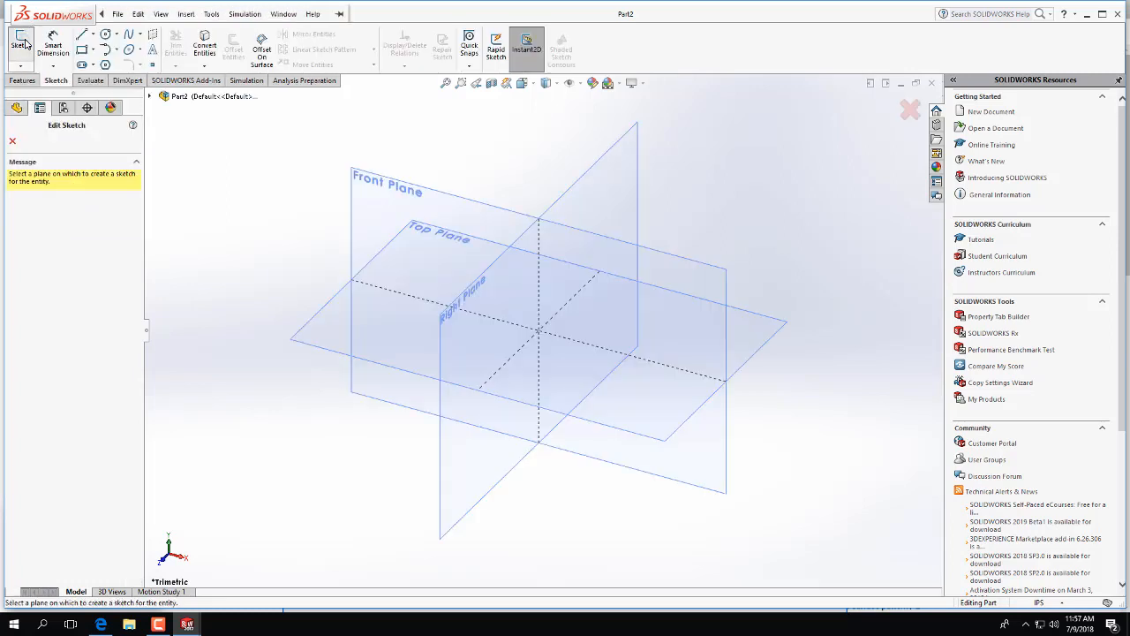
click(319, 341)
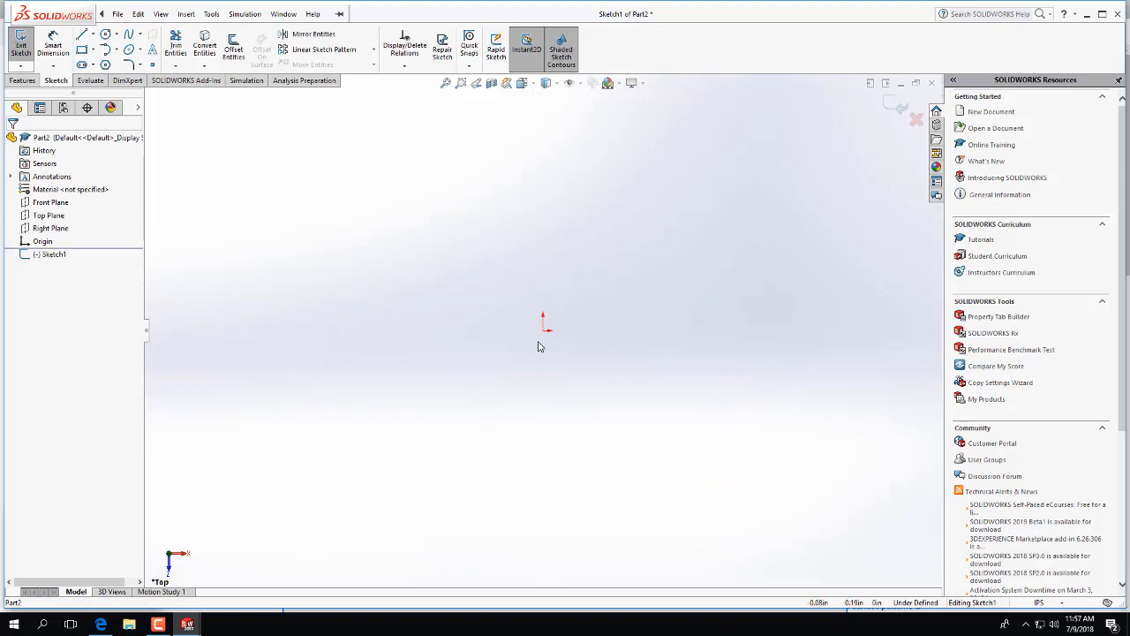
Sketch a circle centered on the origin and set its radius to 0.50 in
click(116, 35)
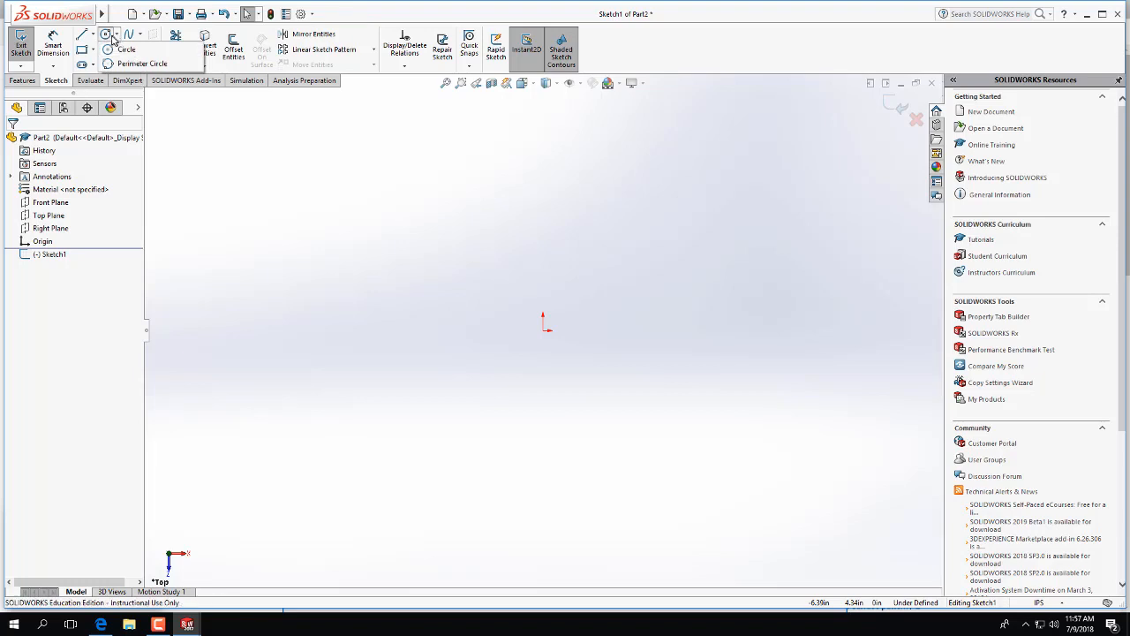
click(397, 209)
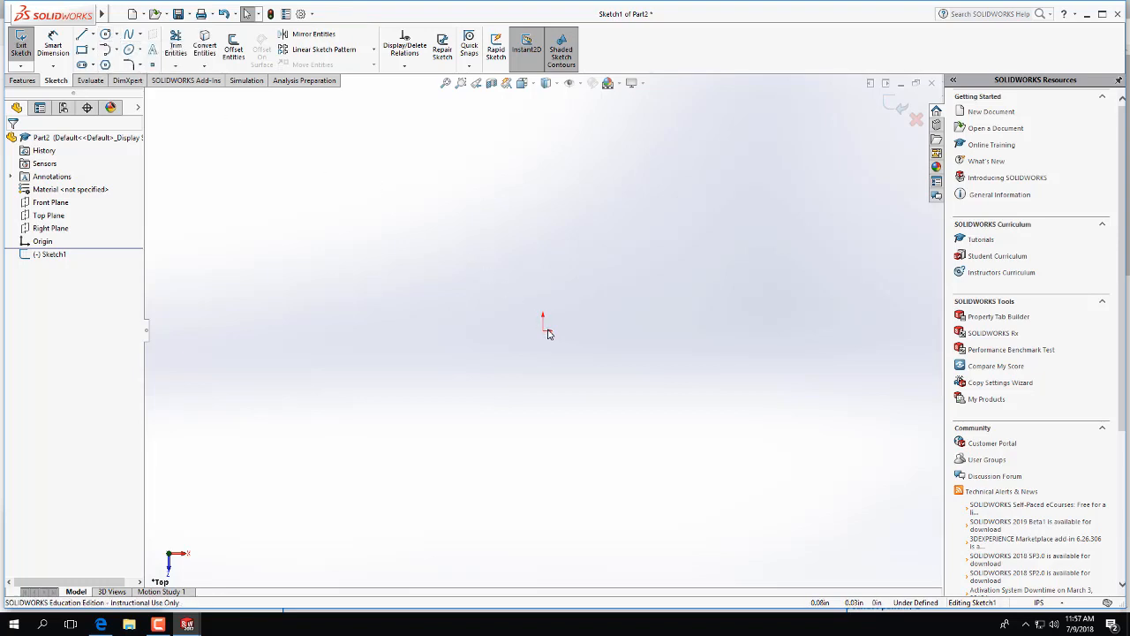
click(105, 37)
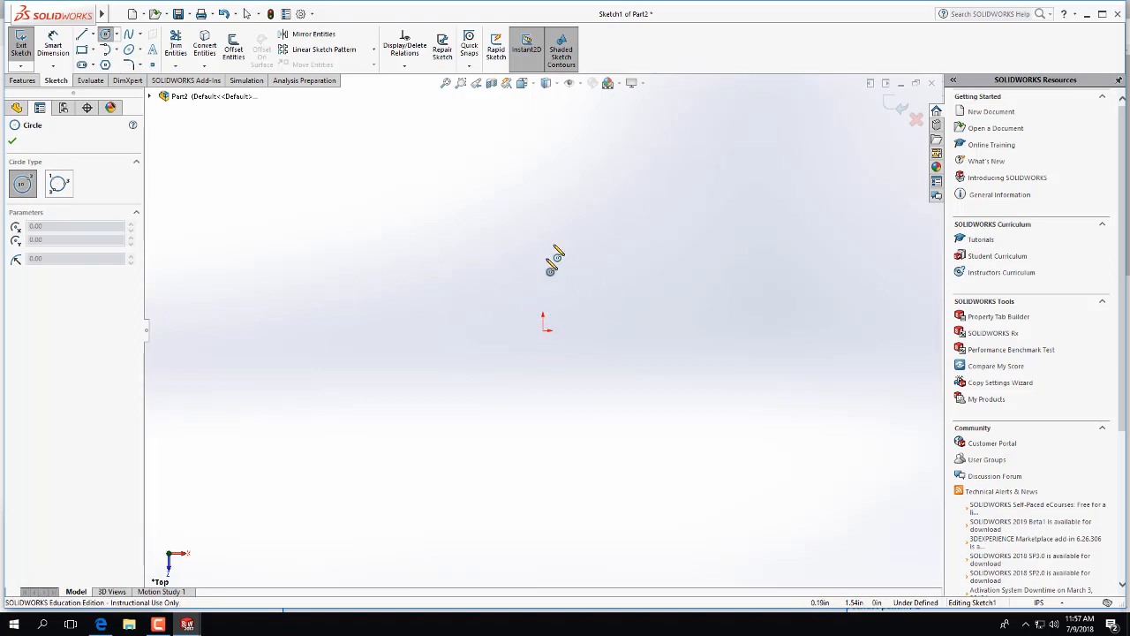
click(542, 329)
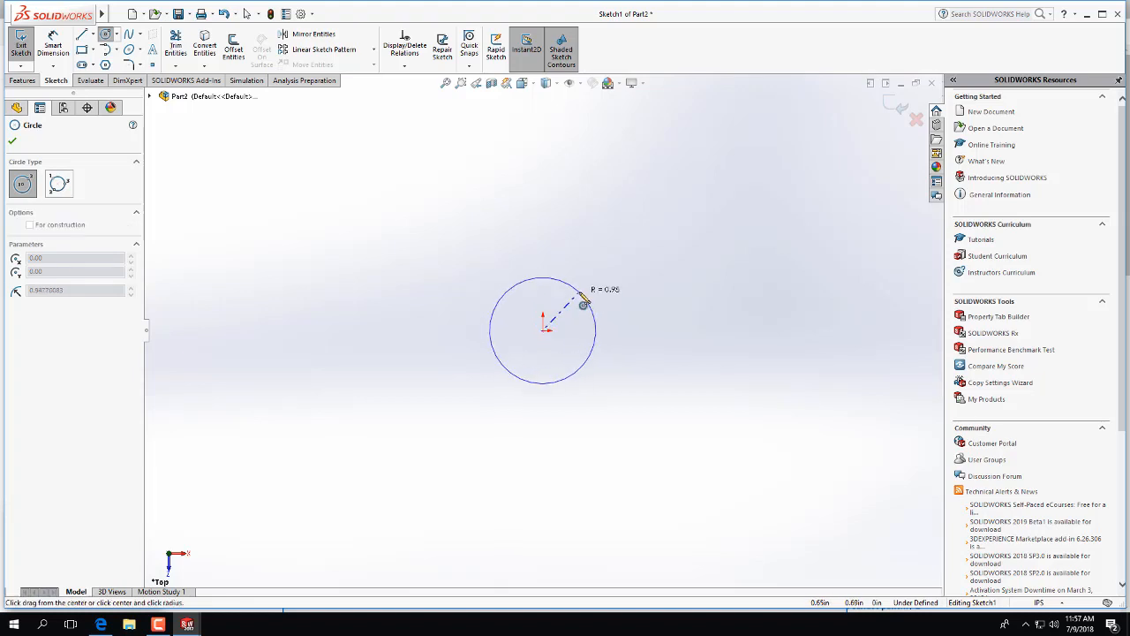
click(584, 302)
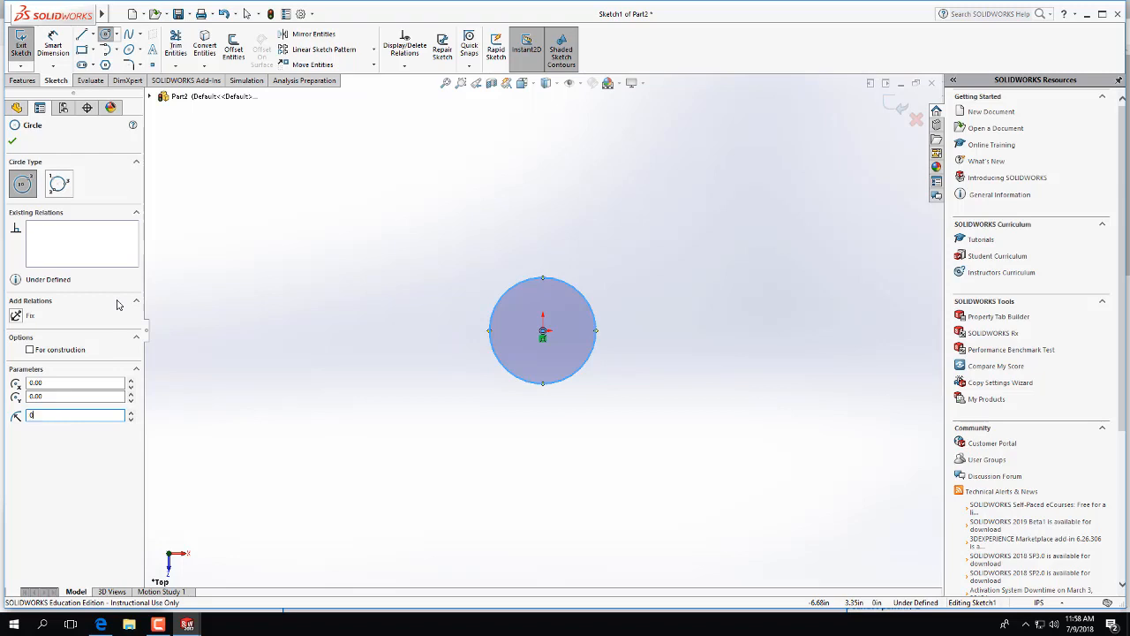
key(Return)
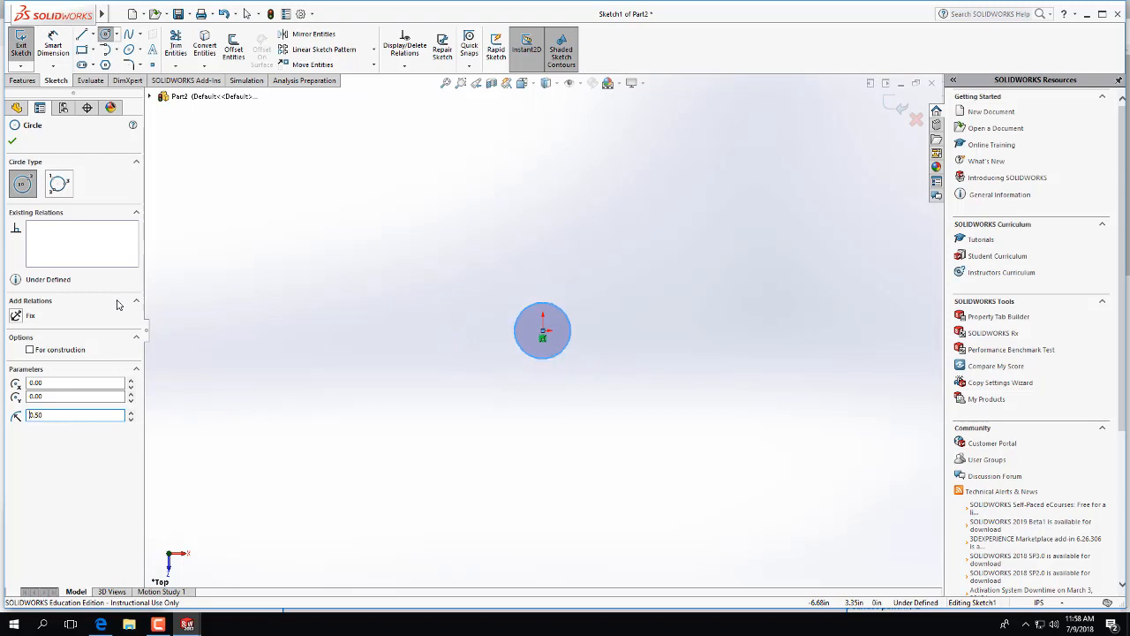
click(12, 143)
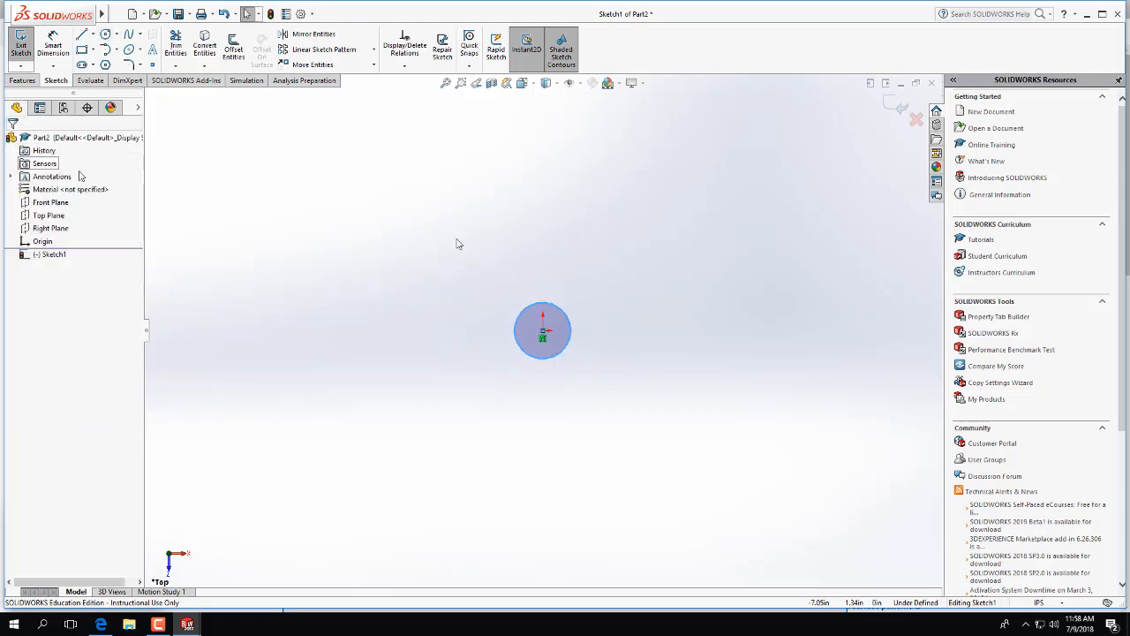
Add a 1.00 in diameter dimension above the circle to fully define it
click(66, 51)
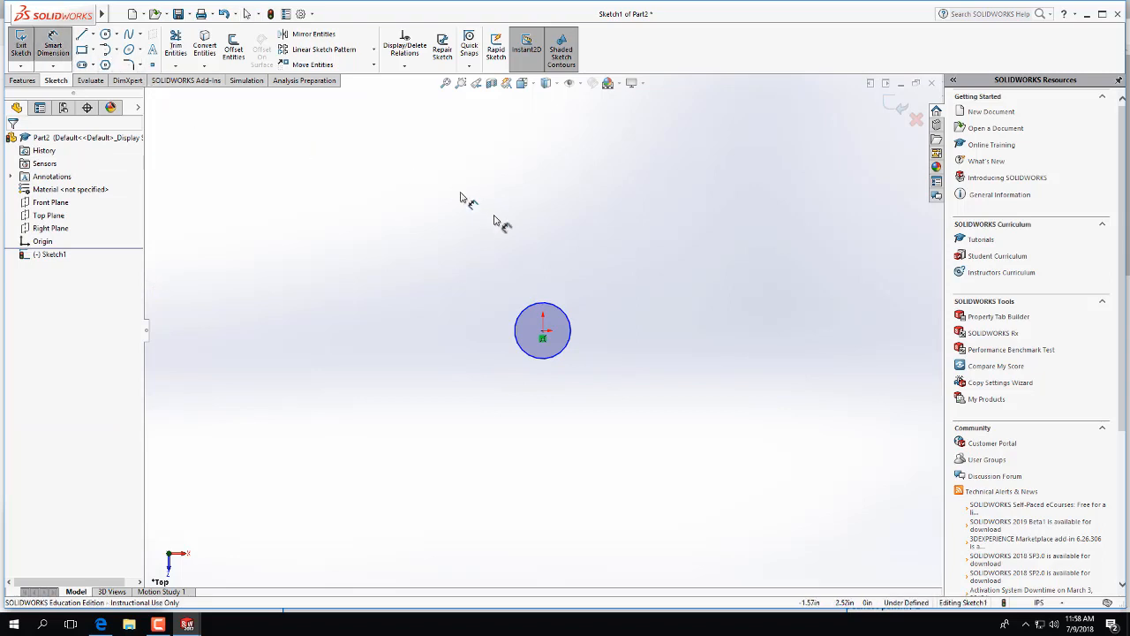
click(567, 306)
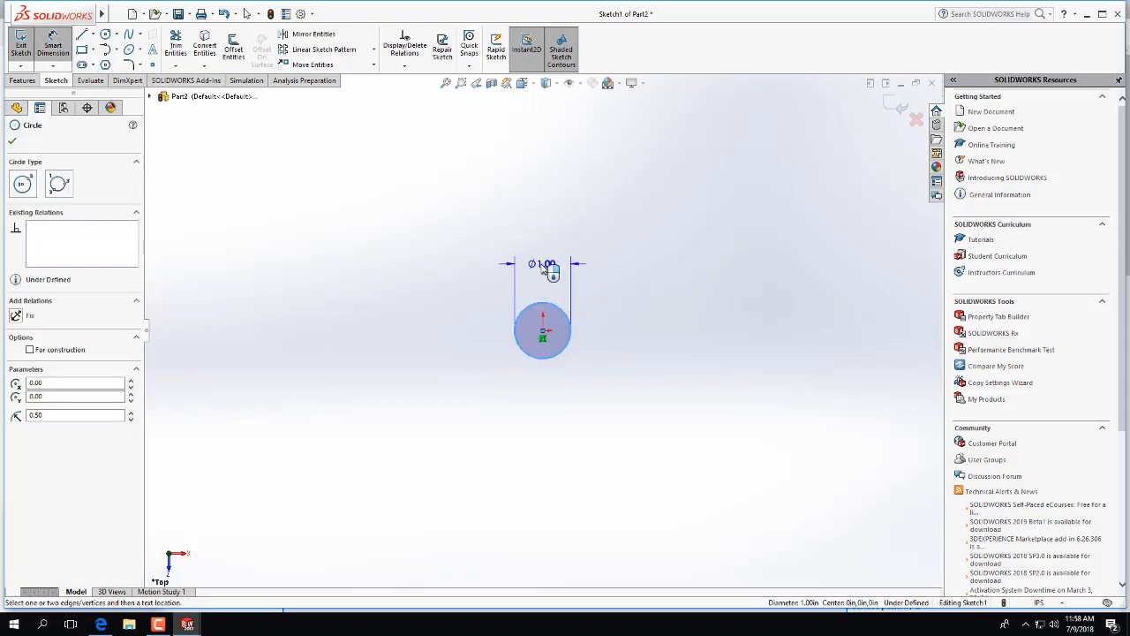
click(545, 261)
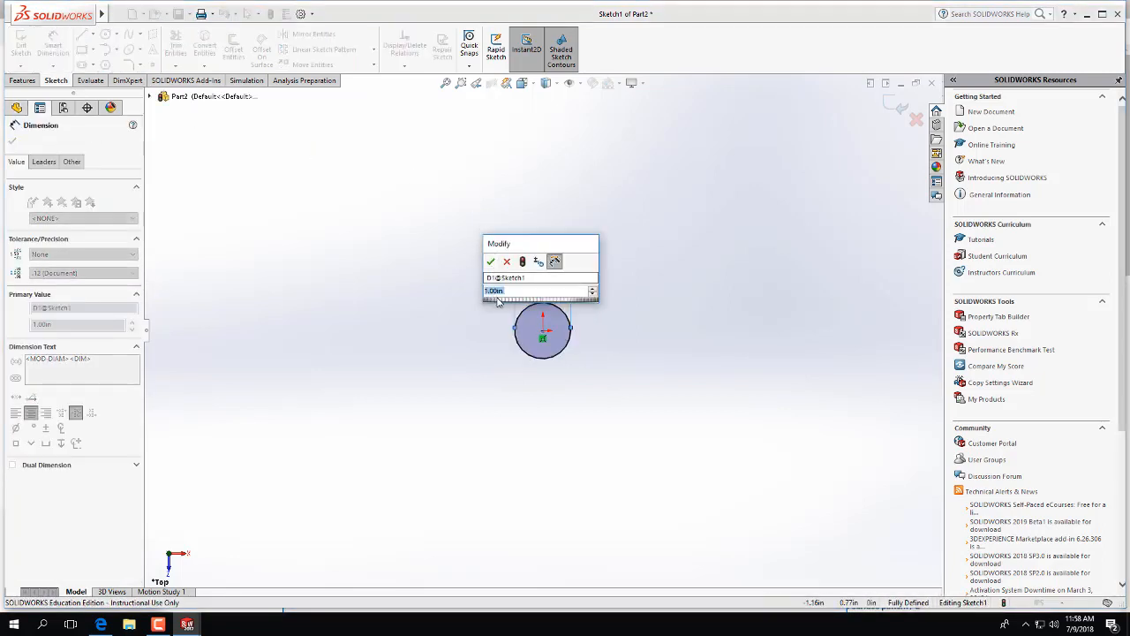
key(Return)
click(645, 332)
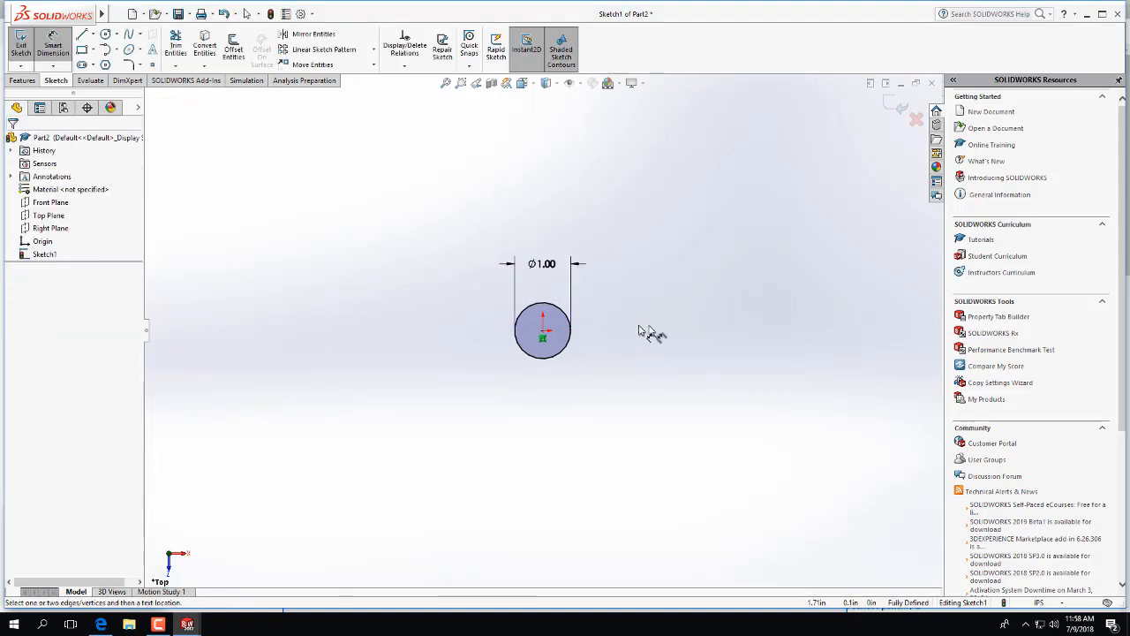
key(f)
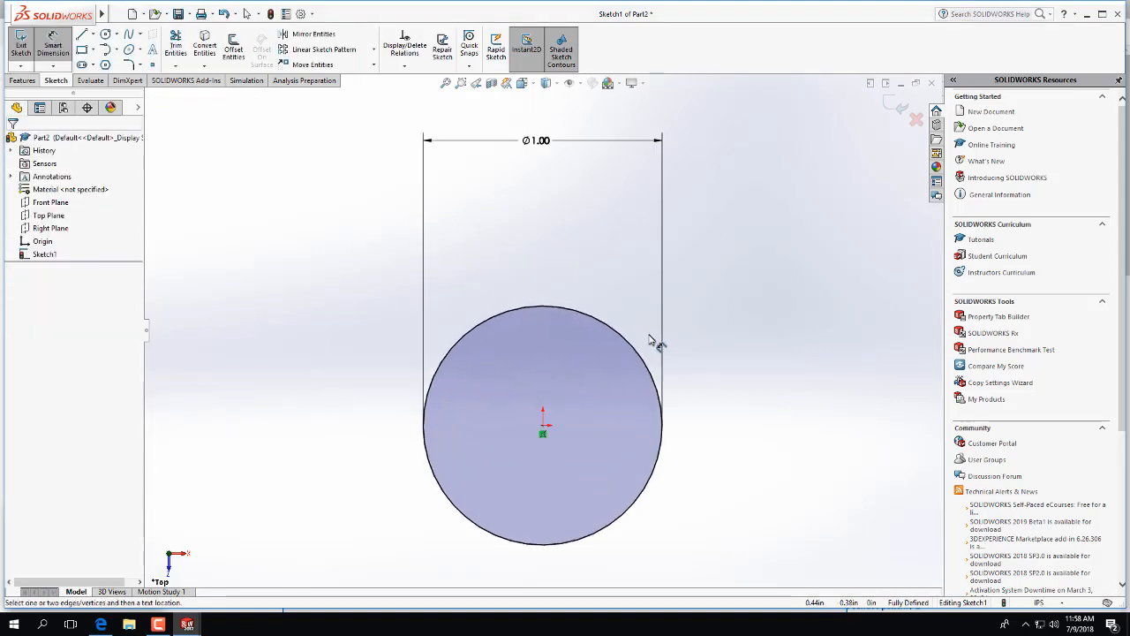
Close the circle sketch and extrude it upward as a blind boss with a depth of 2-0.65 in (1.35 in)
click(53, 44)
click(27, 43)
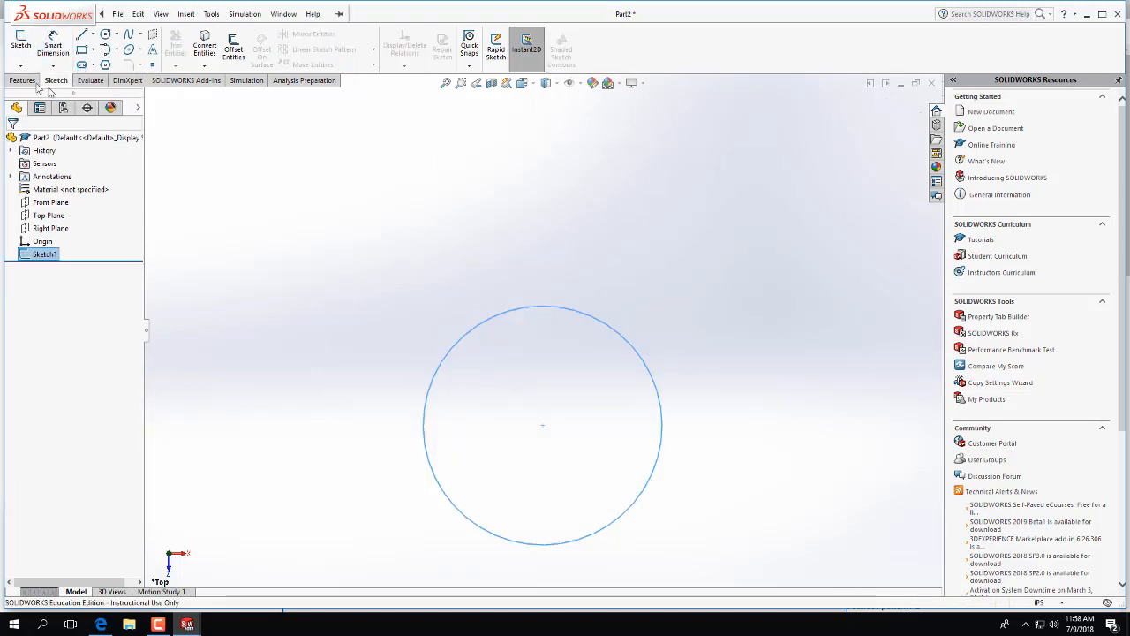
click(25, 52)
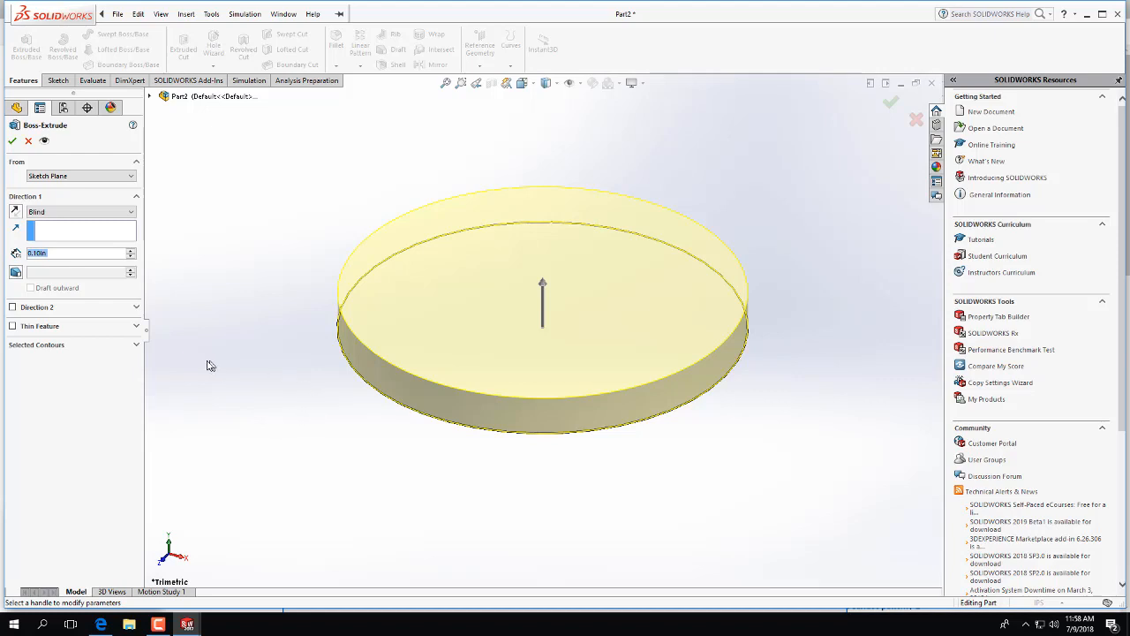
text(2)
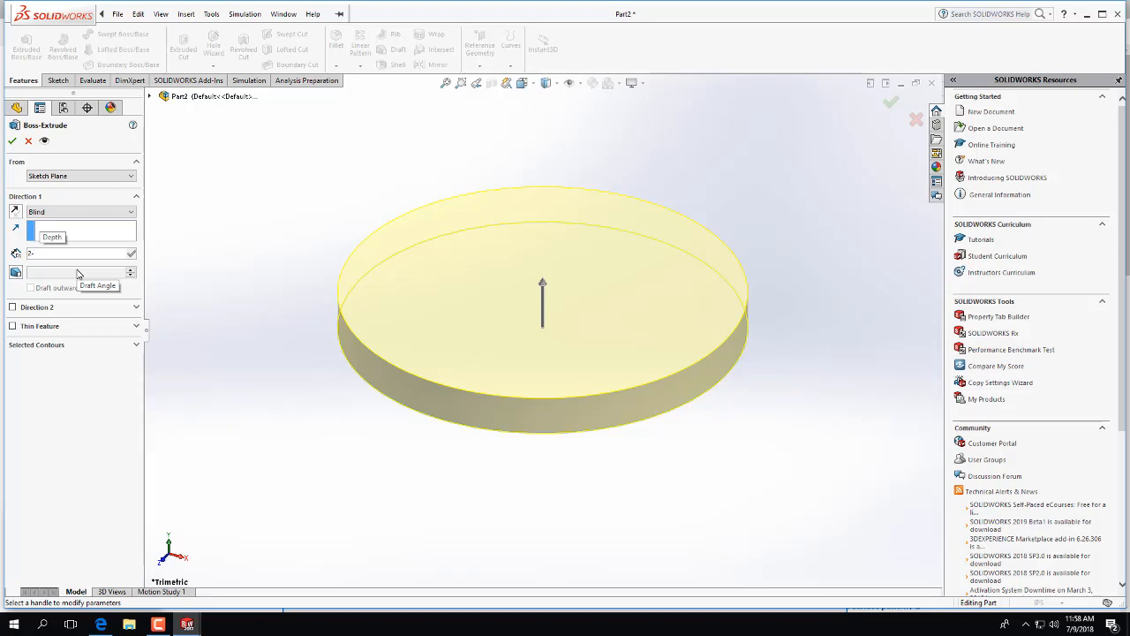
text(-0.65)
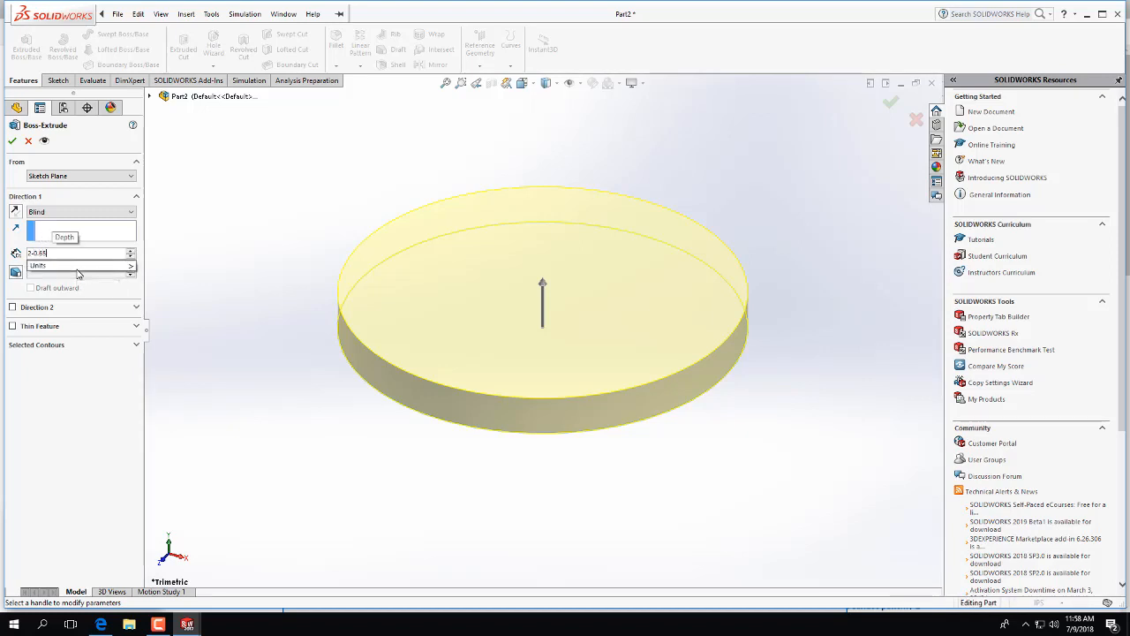
key(Return)
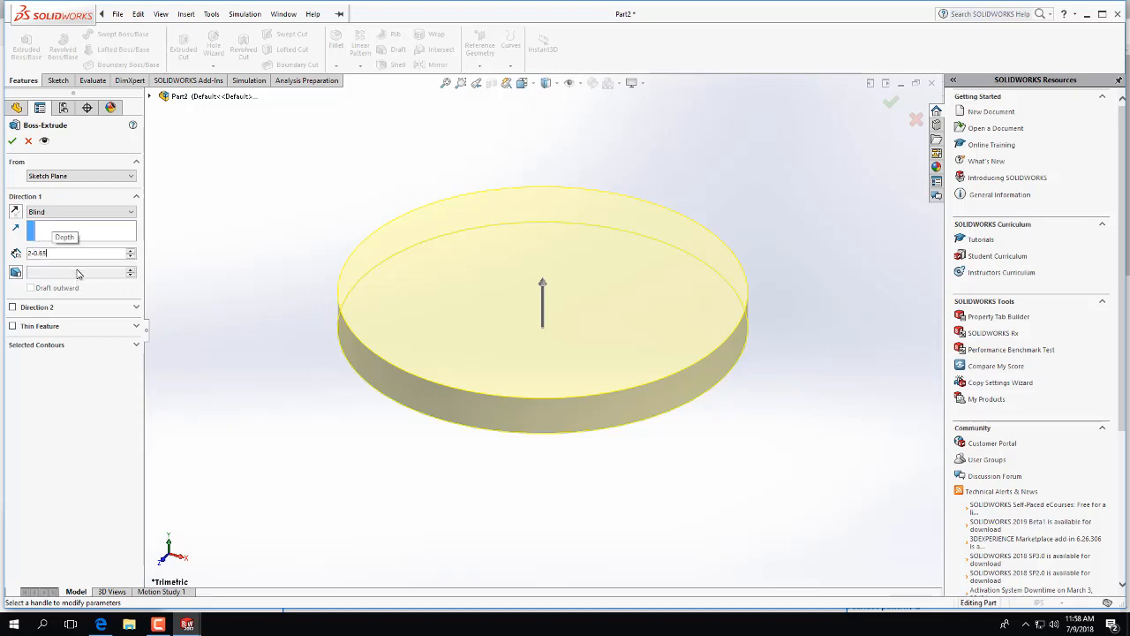
text(f)
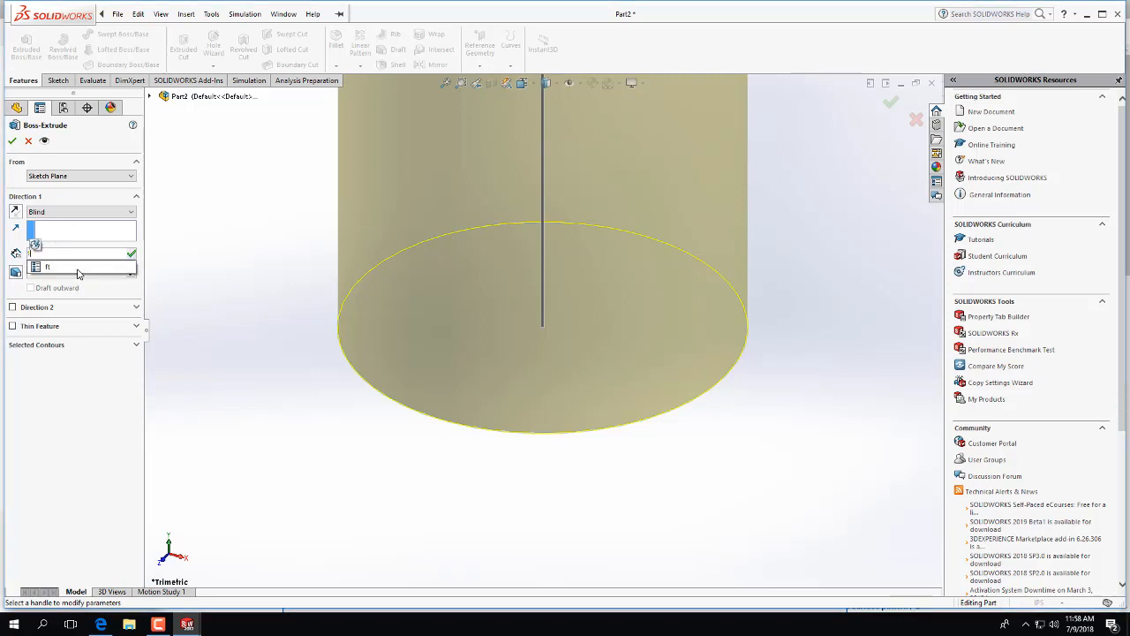
click(59, 267)
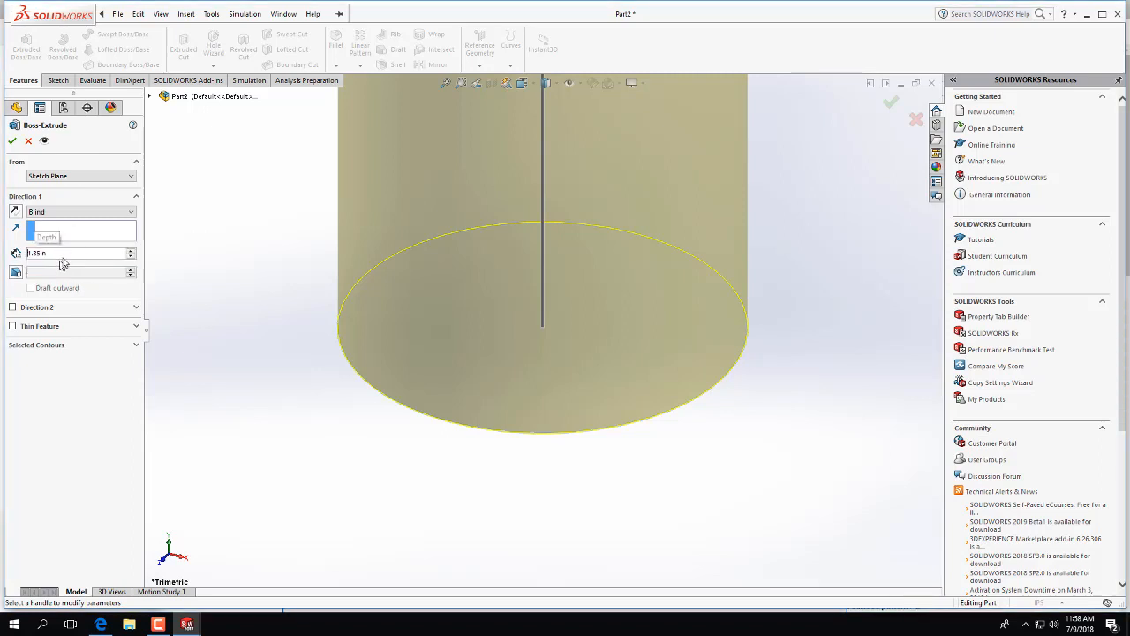
key(Return)
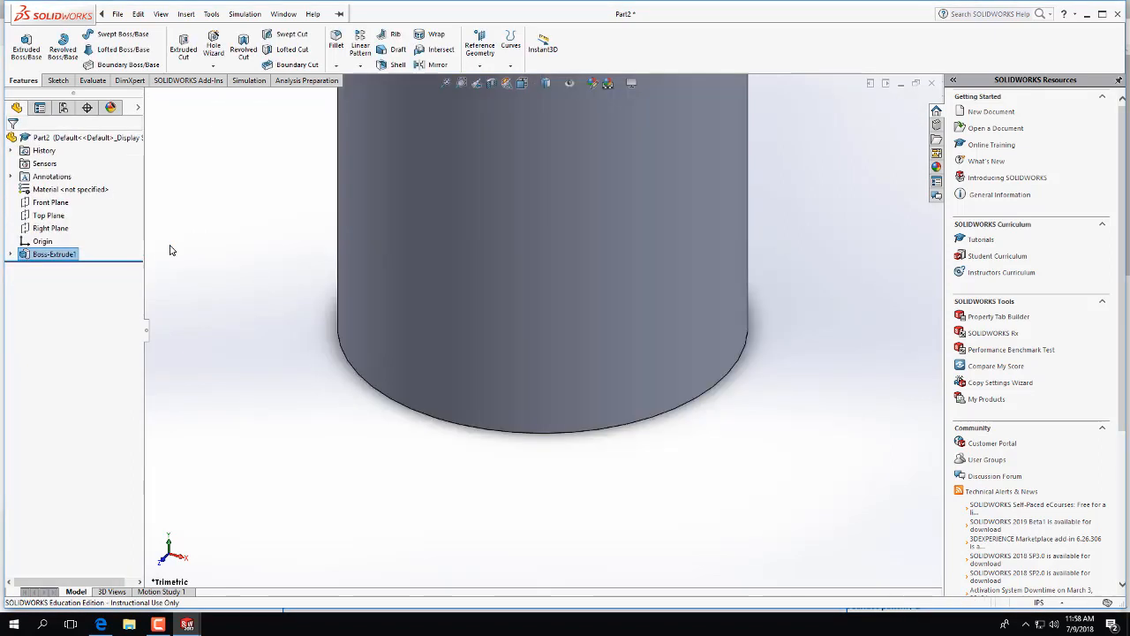
key(f)
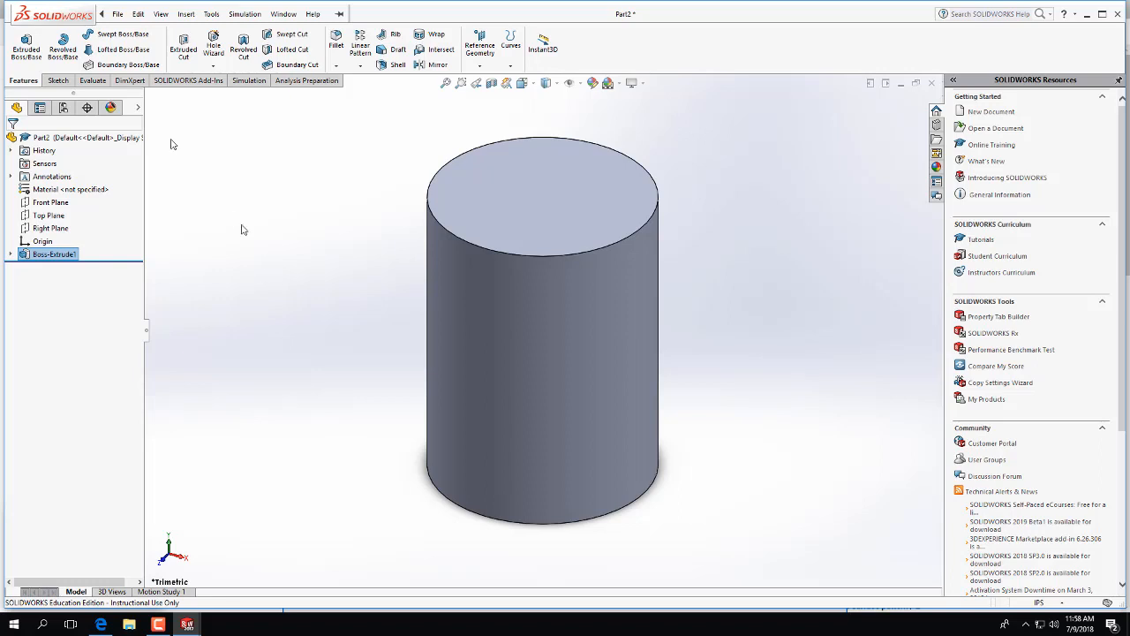
Start a new sketch on the top face of the cylinder
click(58, 82)
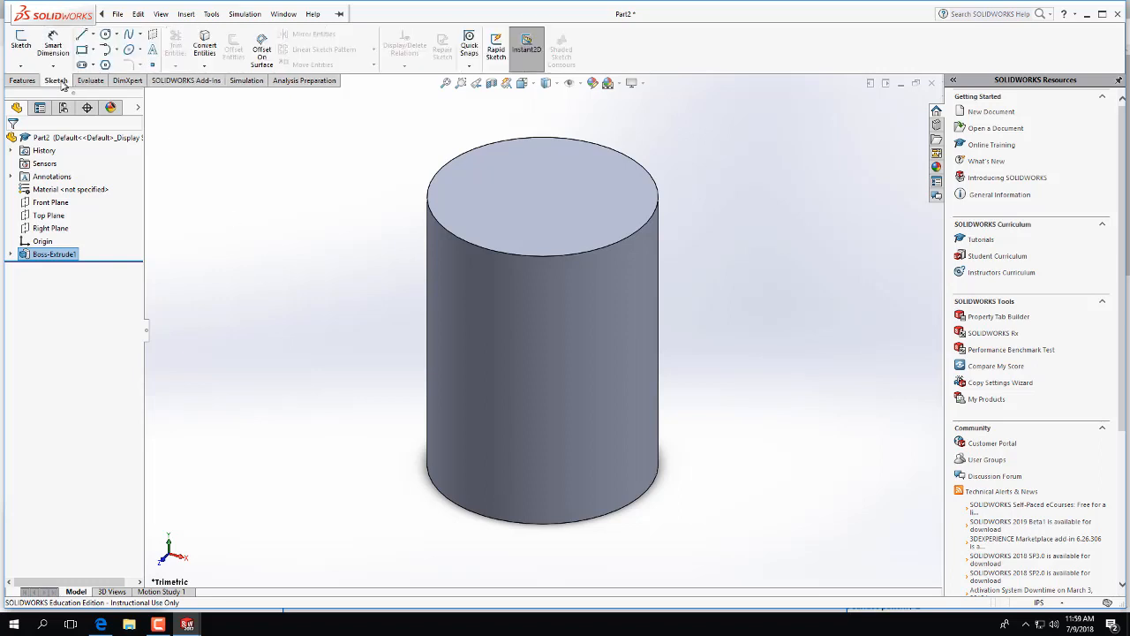
click(20, 42)
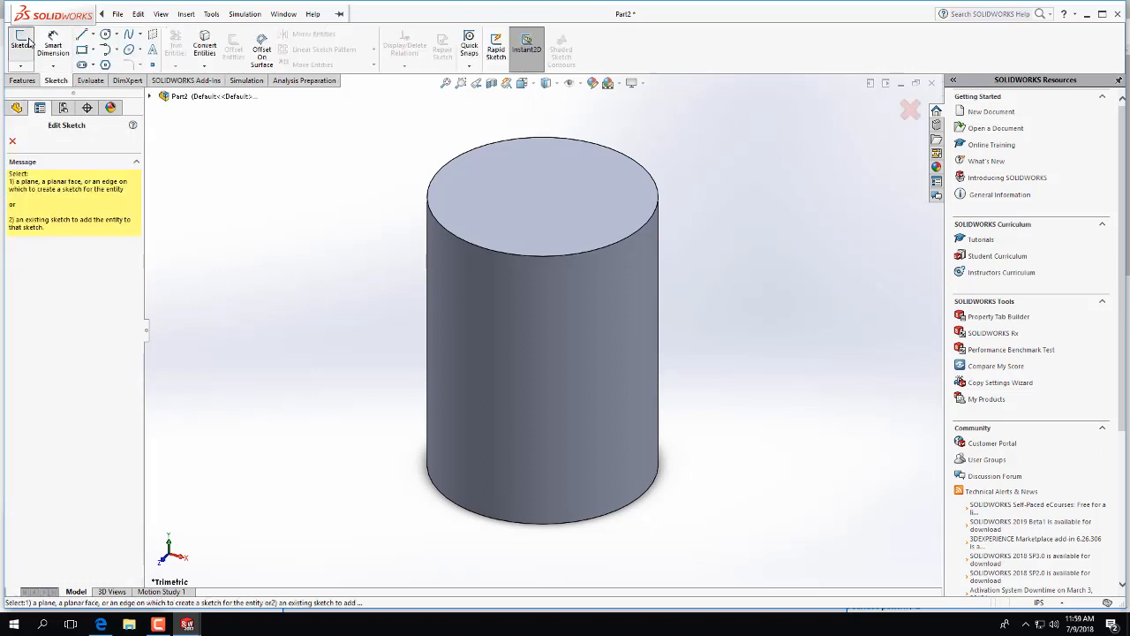
click(534, 196)
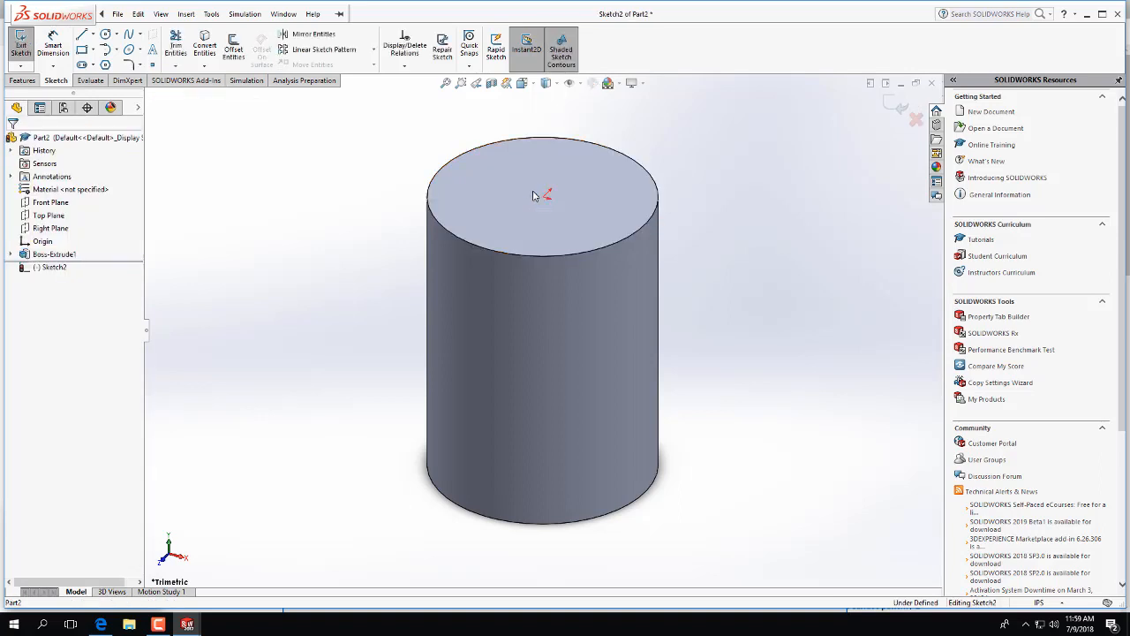
click(104, 37)
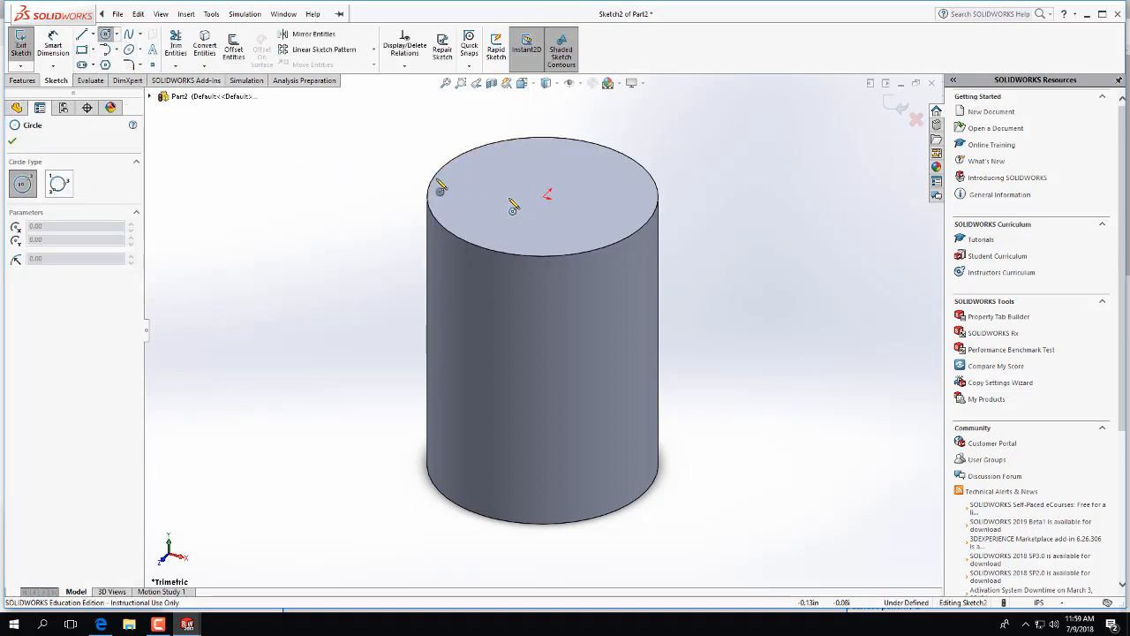
right_click(482, 253)
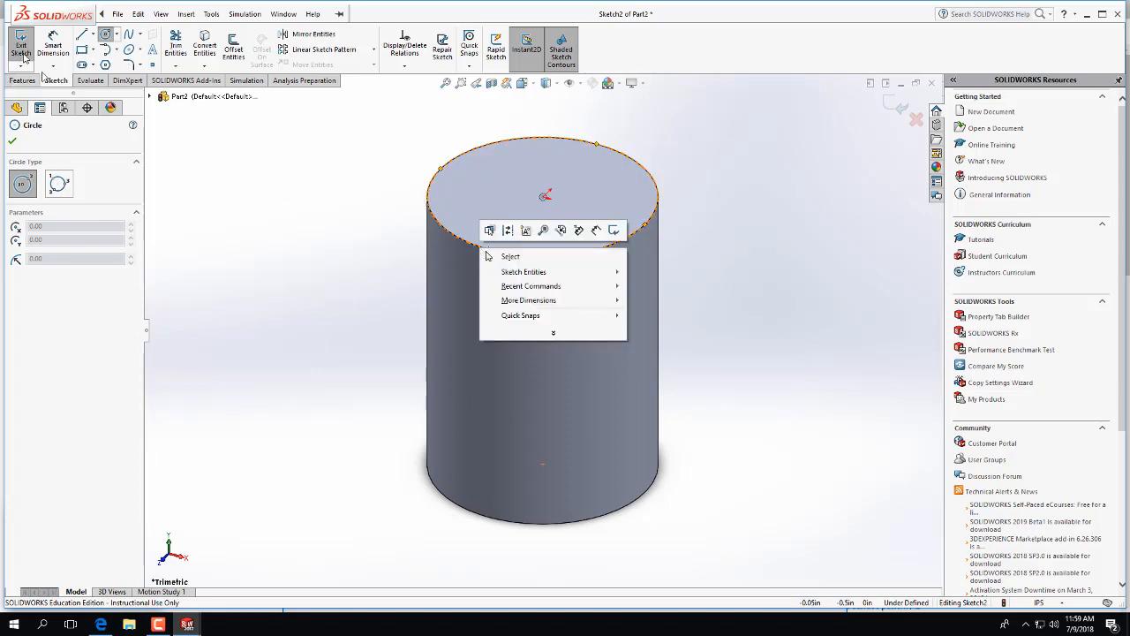
key(Escape)
key(Escape)
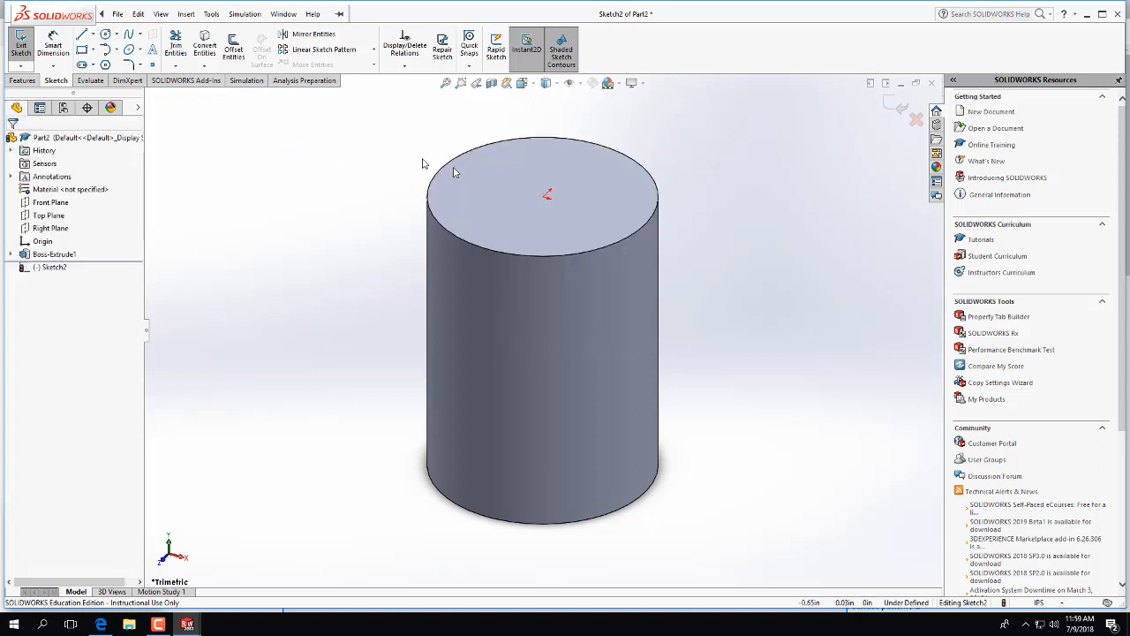
right_click(468, 190)
mouse_move(458, 197)
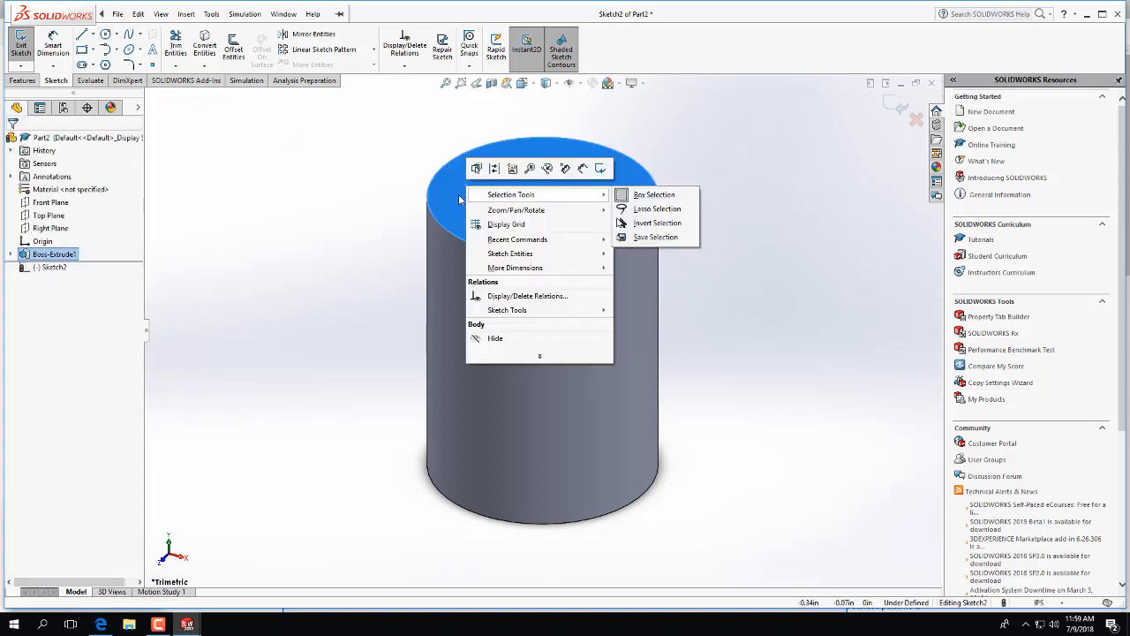
key(Escape)
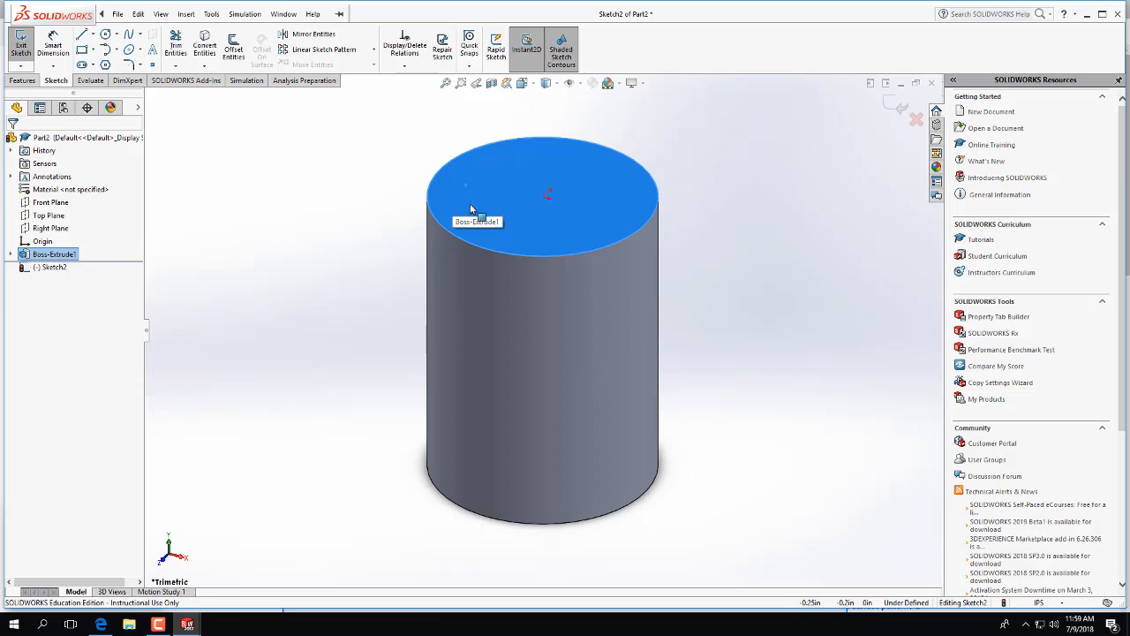
View the new sketch's plane straight on, and orbit and zoom around the cylinder to examine its top face and side
right_click(49, 268)
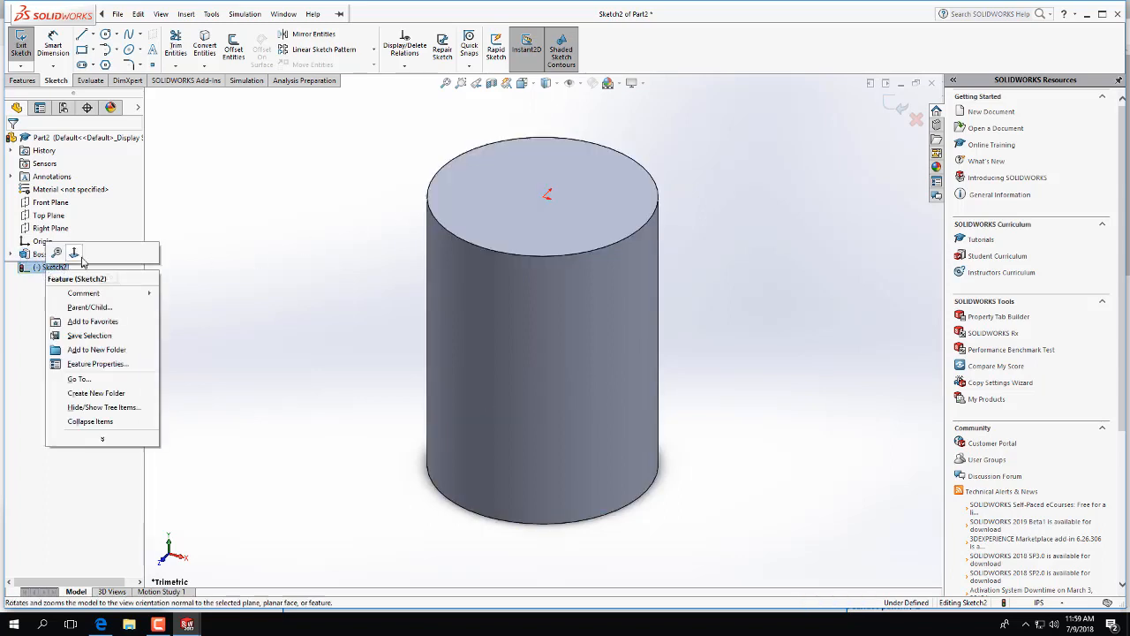
click(74, 252)
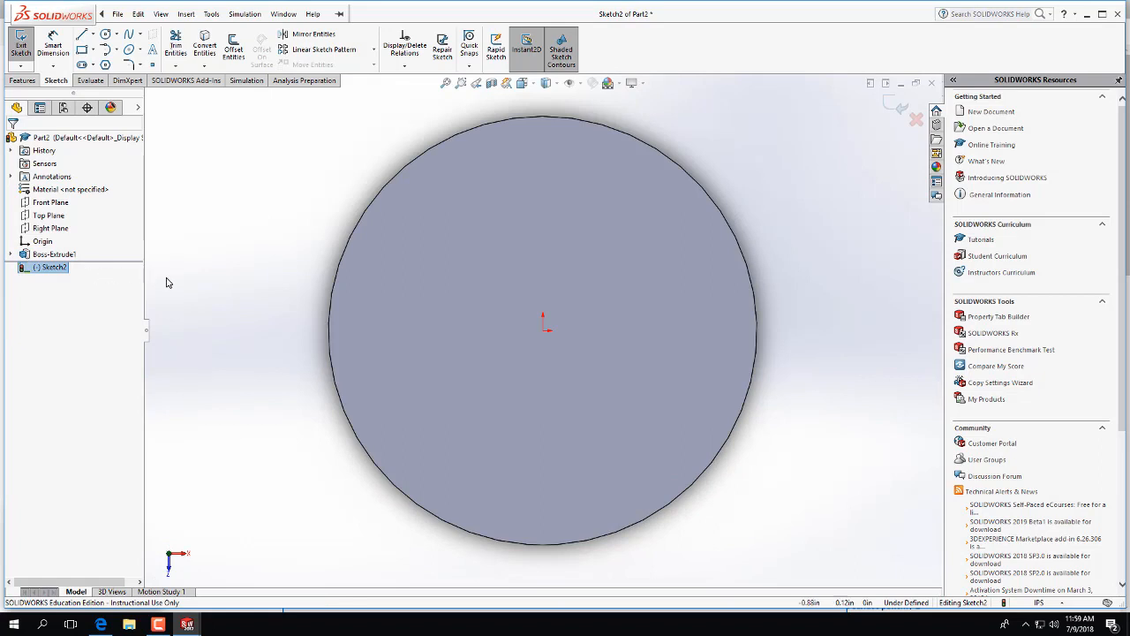
middle_drag(321, 359, 365, 245)
scroll(366, 245, up, 5)
middle_drag(620, 316, 532, 356)
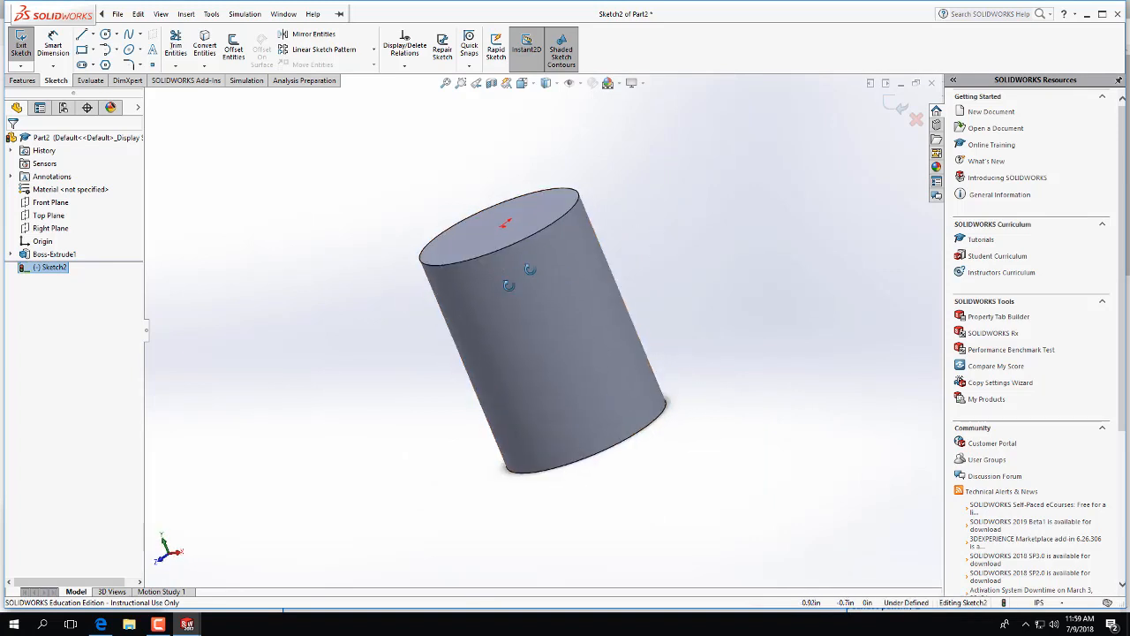
middle_drag(537, 267, 530, 133)
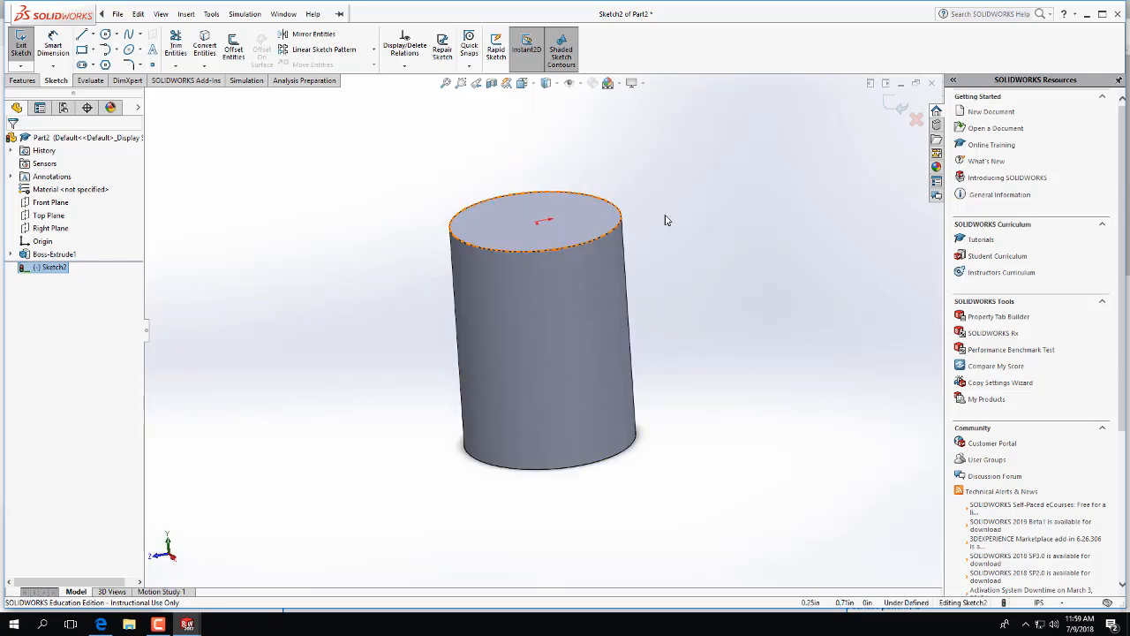
middle_drag(664, 218, 671, 274)
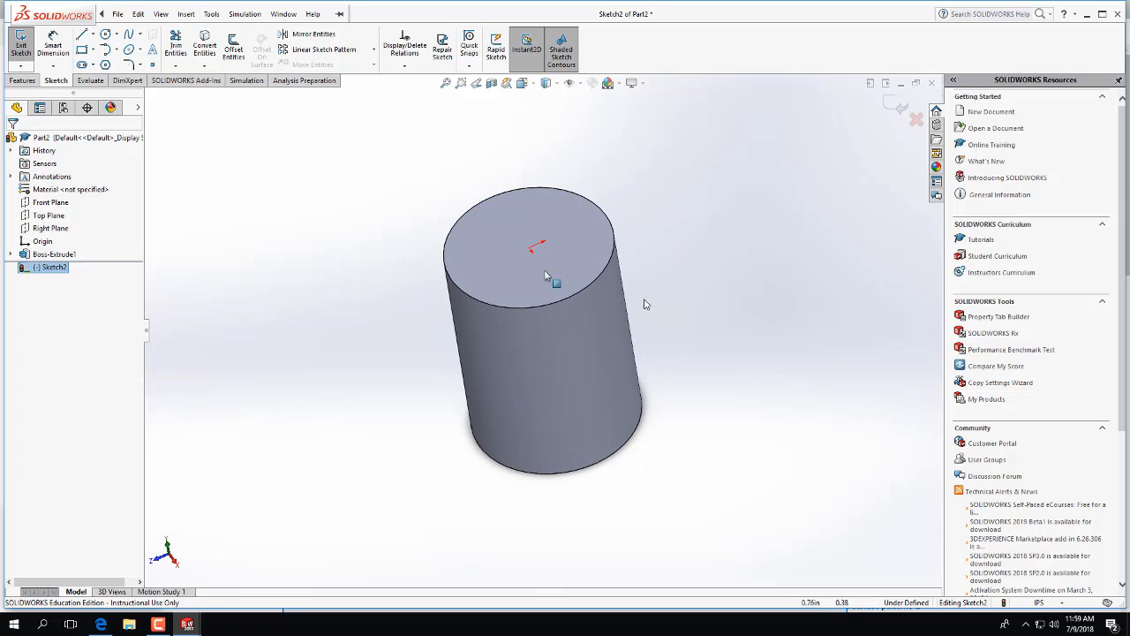
scroll(542, 272, up, 3)
scroll(542, 276, down, 5)
scroll(541, 281, down, 2)
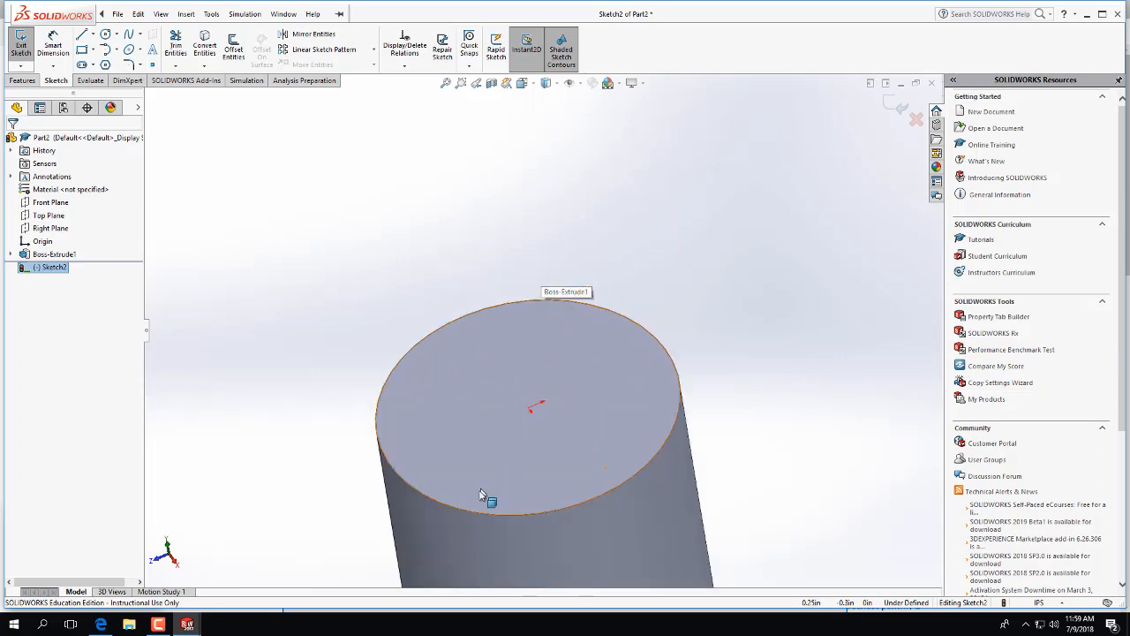
scroll(481, 494, up, 5)
mouse_move(641, 335)
mouse_down()
mouse_move(678, 380)
mouse_move(793, 397)
mouse_move(801, 468)
mouse_up()
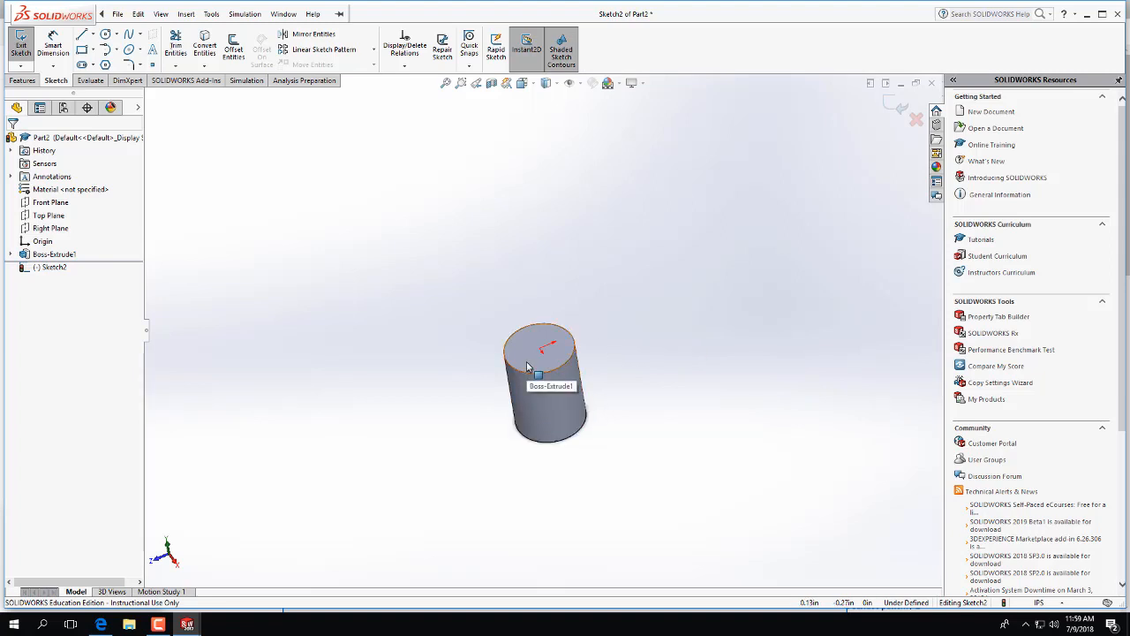
middle_drag(527, 362, 574, 417)
scroll(535, 354, up, 5)
scroll(536, 355, down, 11)
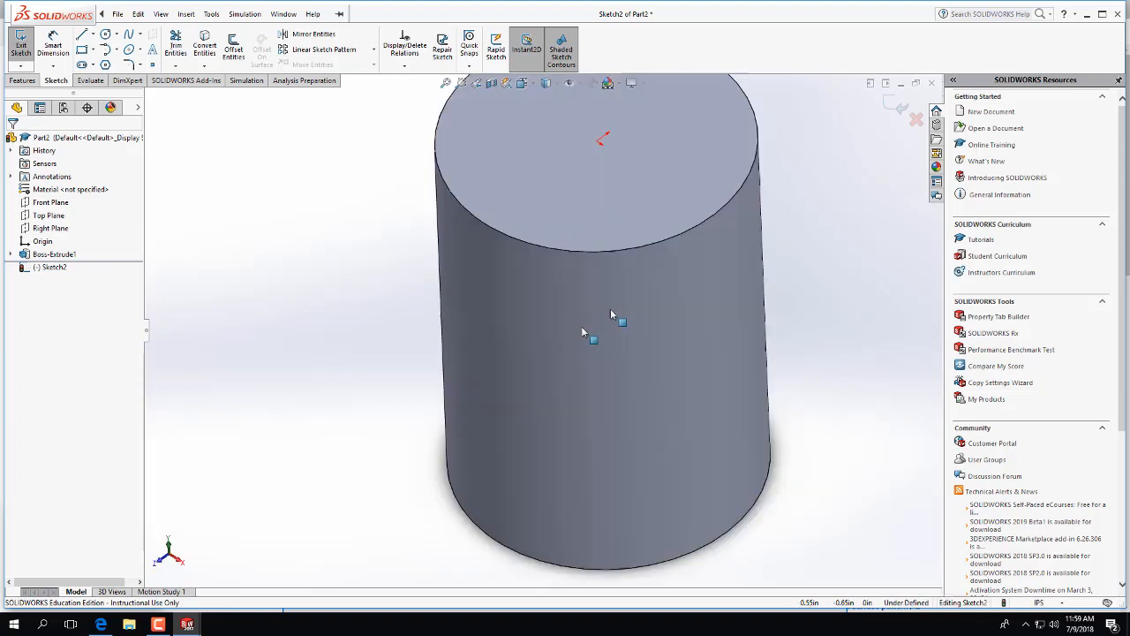
scroll(618, 300, up, 4)
scroll(613, 222, down, 1)
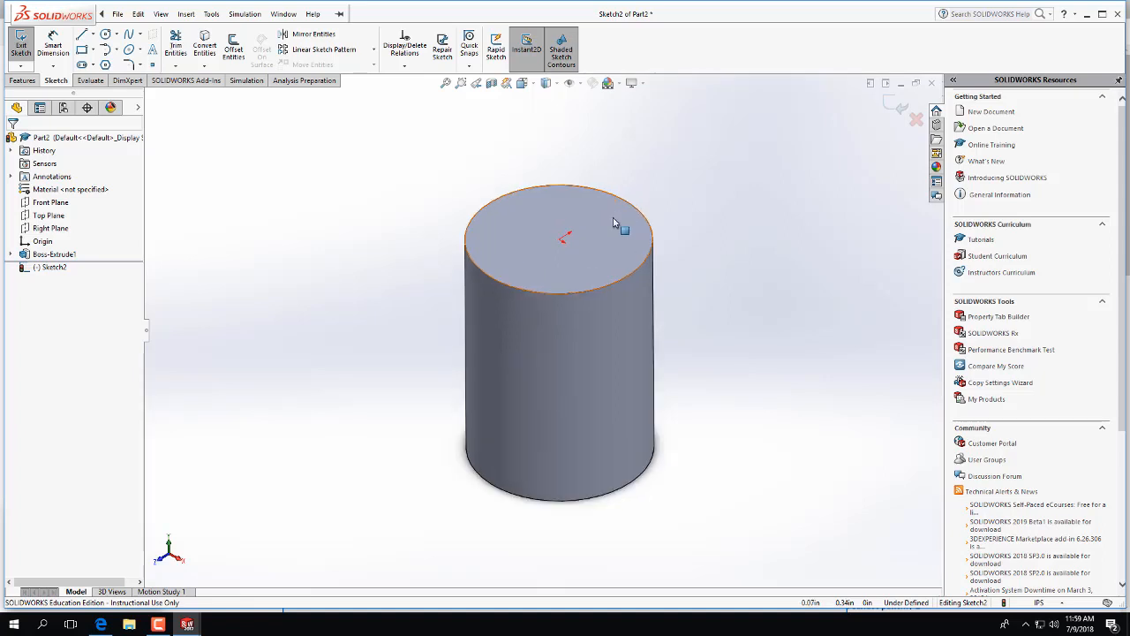
scroll(480, 322, down, 3)
scroll(479, 326, up, 2)
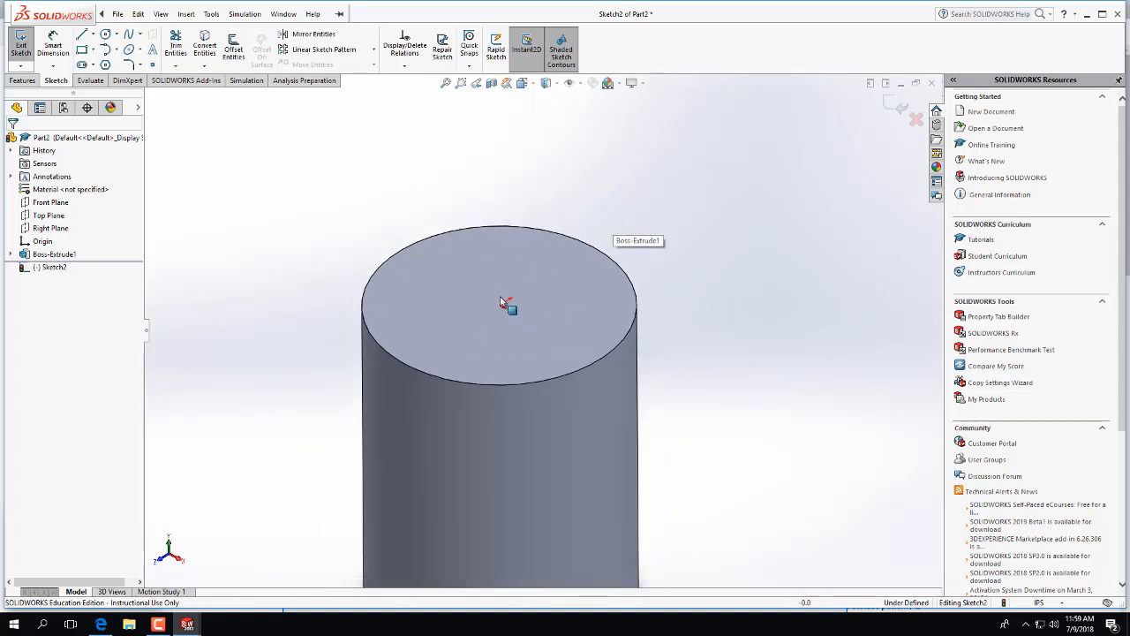
In the Top view, sketch a circle centered on the origin, with a radius about 70% of the cylinder's radius
click(533, 85)
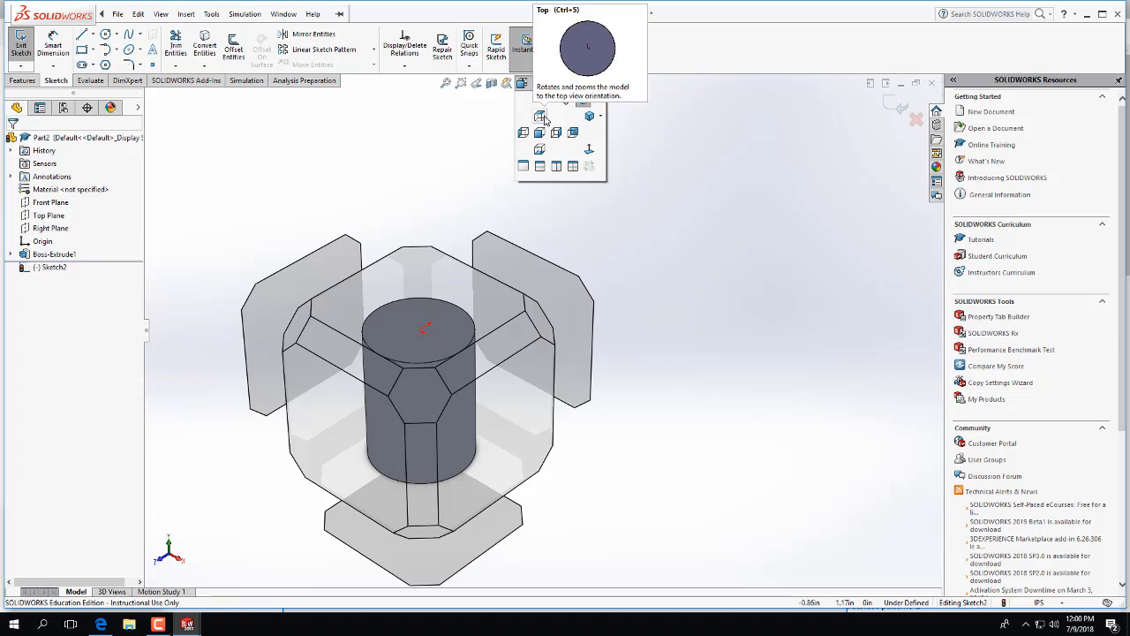
click(541, 118)
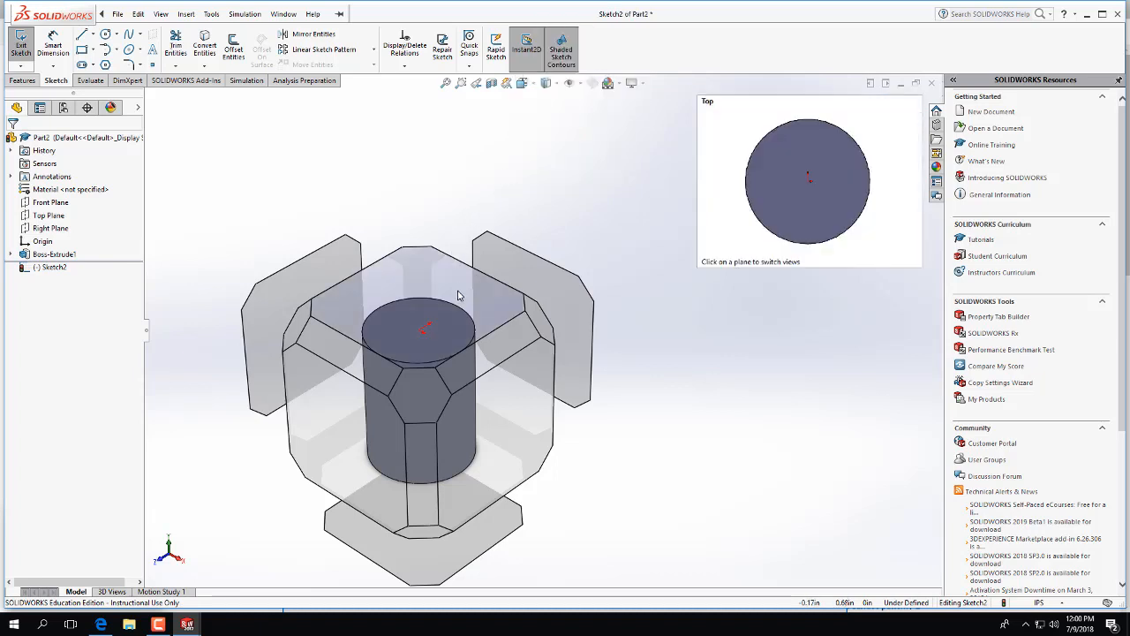
click(458, 295)
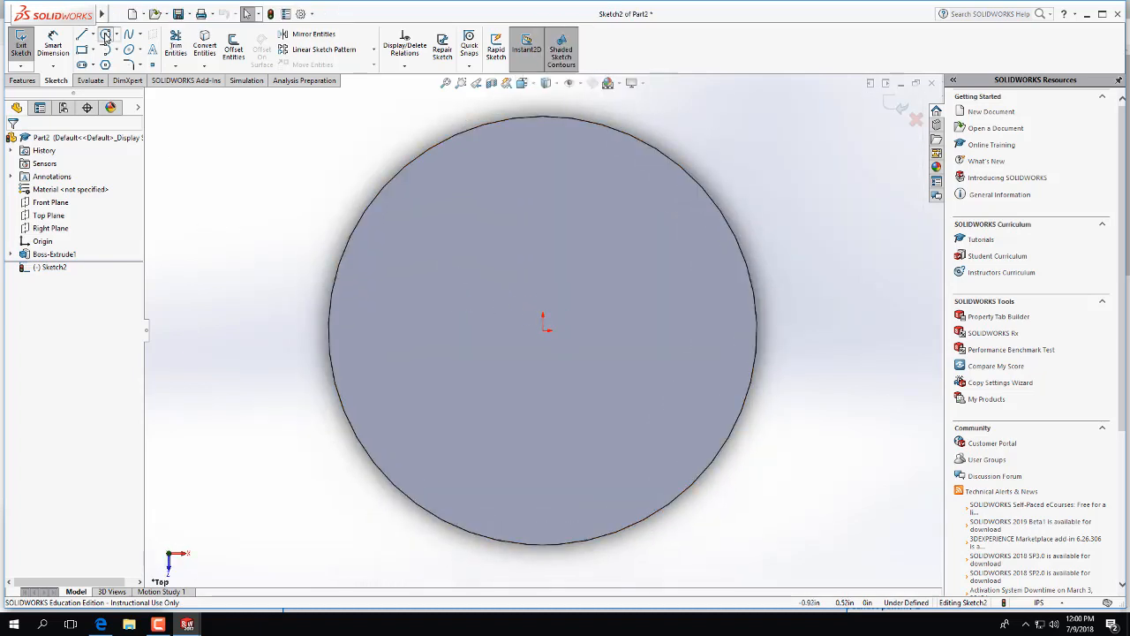
click(105, 35)
click(544, 326)
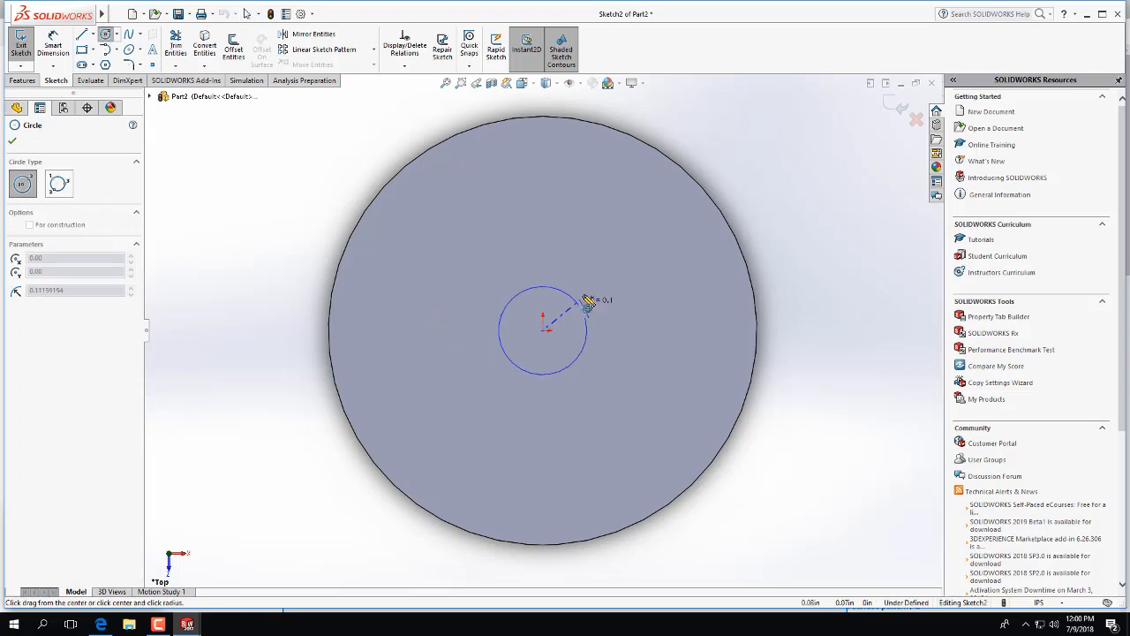
click(633, 242)
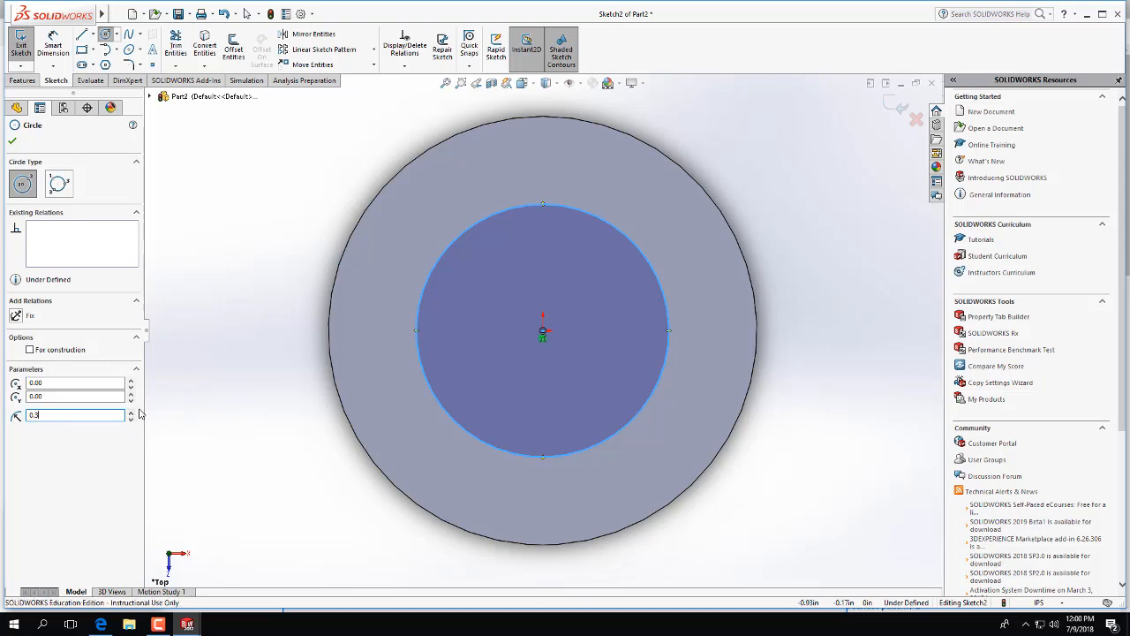
key(Return)
Close the inner circle sketch on the cylinder's top face
click(20, 44)
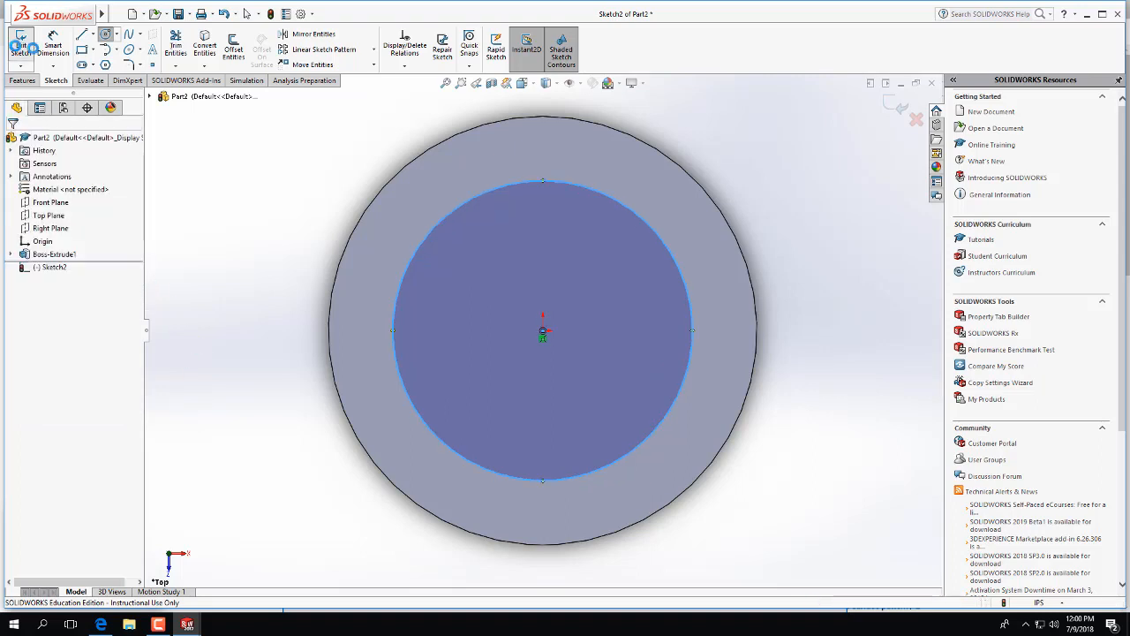
click(53, 44)
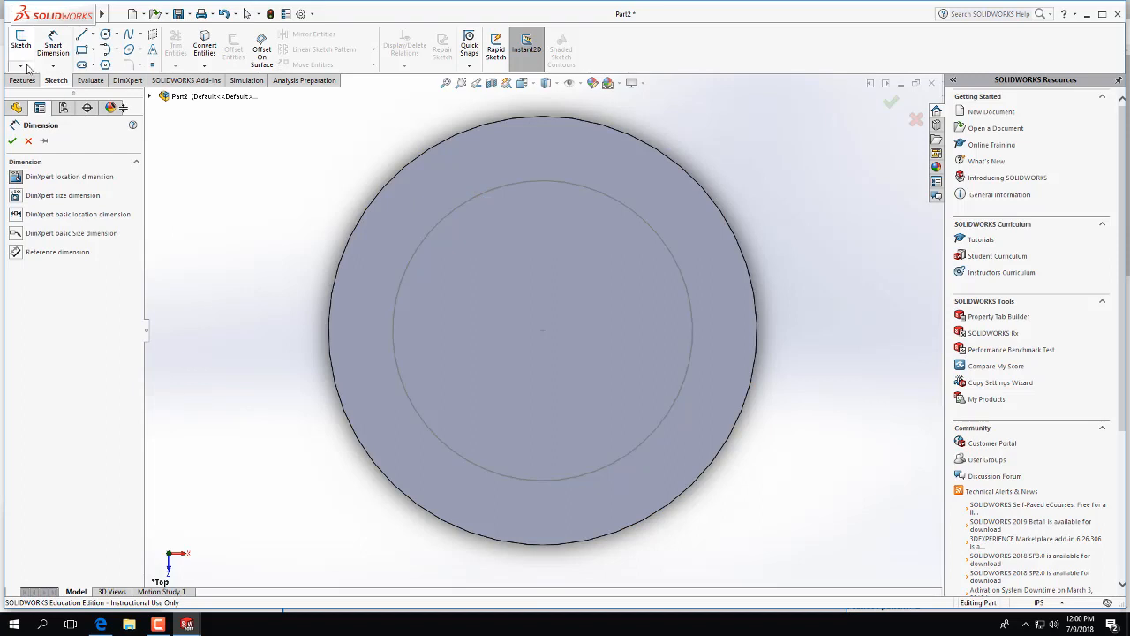
click(28, 142)
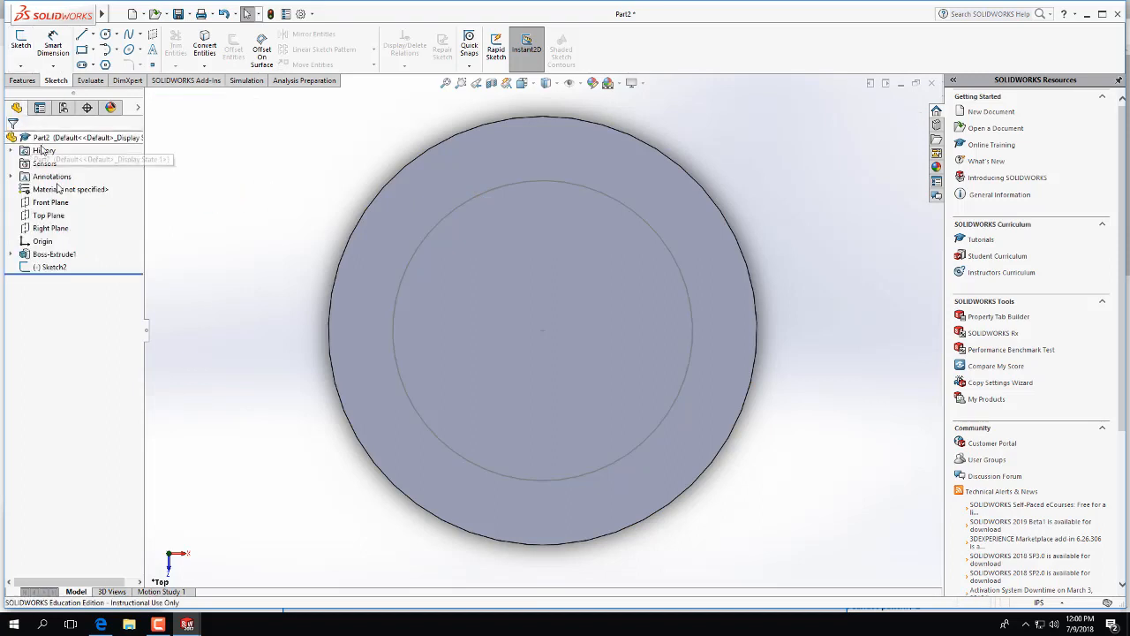
Reopen the inner circle sketch on the cylinder's top face, dimension the circle's diameter at 0.70 in, and close the sketch
click(50, 266)
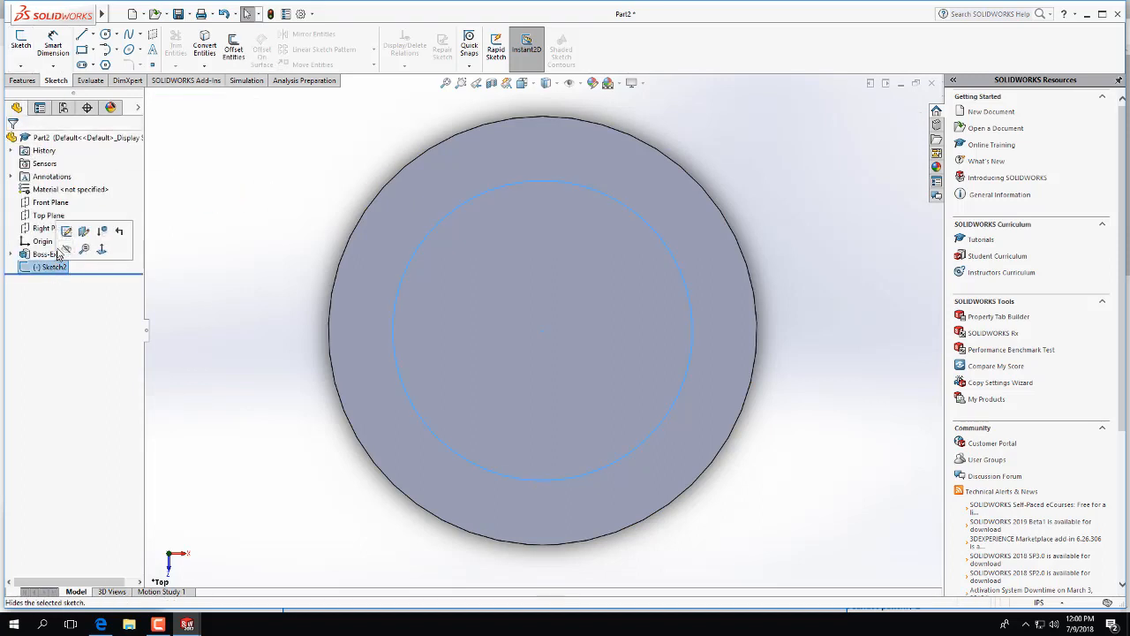
click(66, 231)
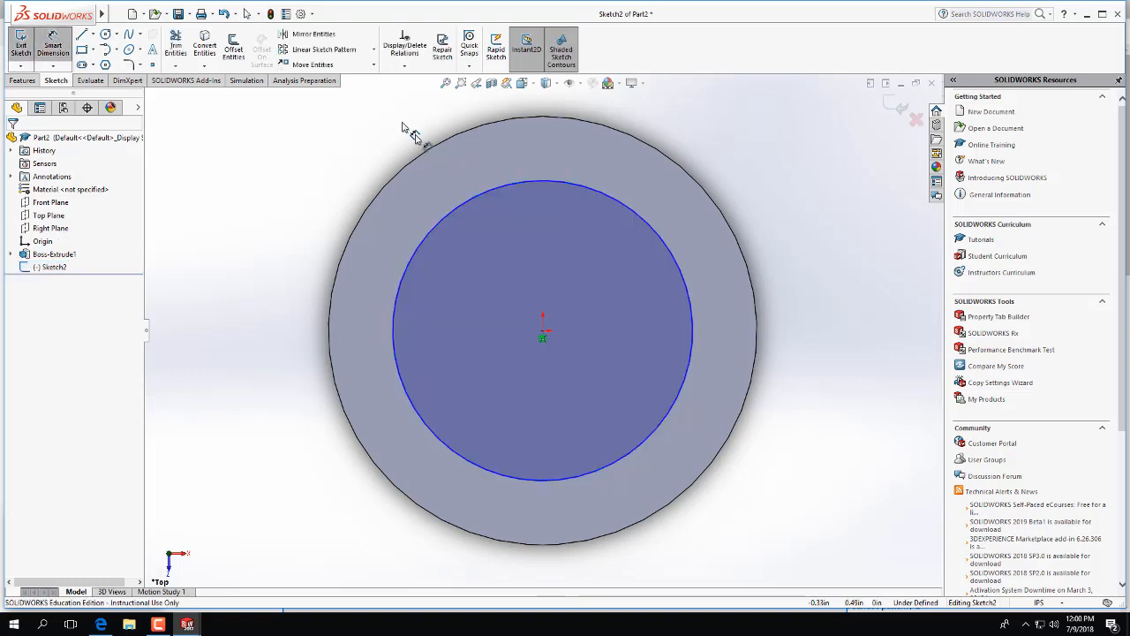
click(237, 284)
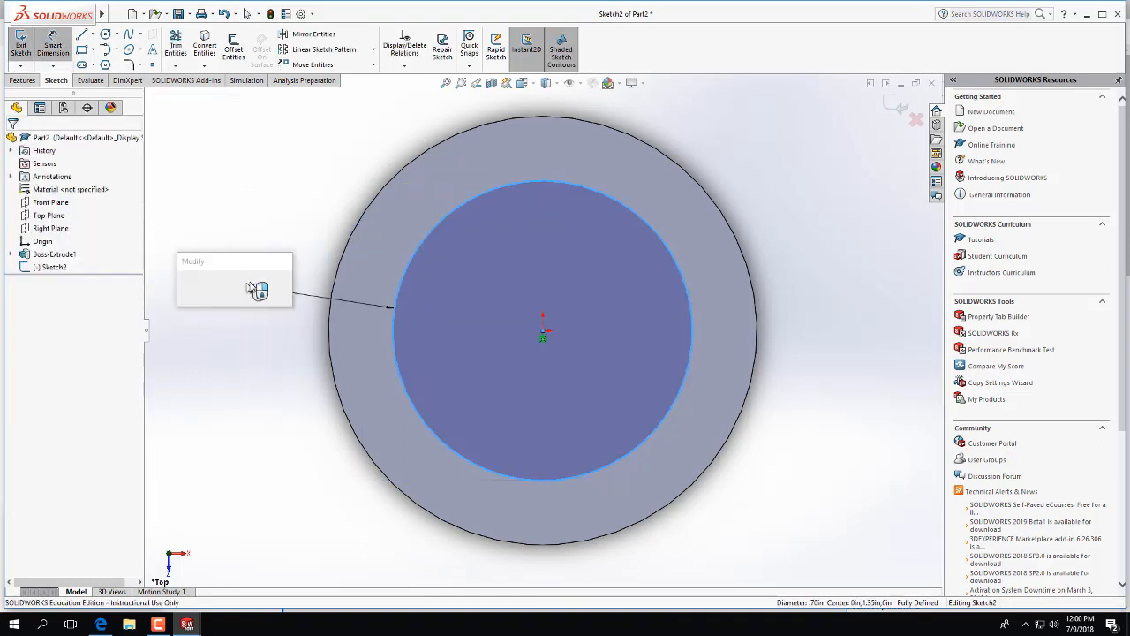
key(Return)
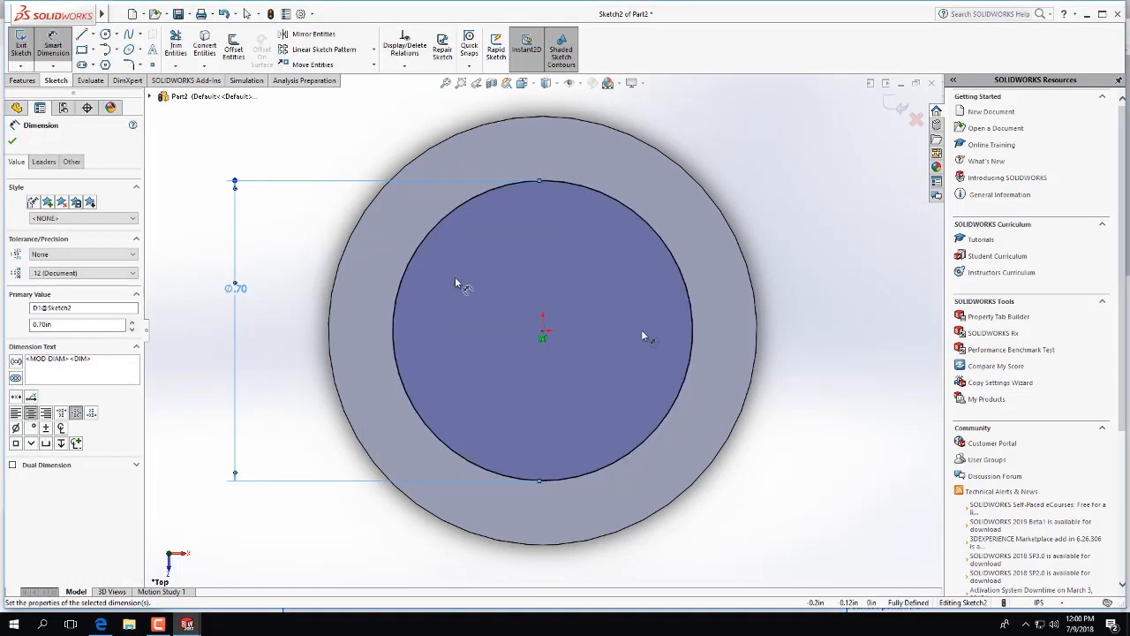
middle_drag(644, 336, 767, 375)
key(f)
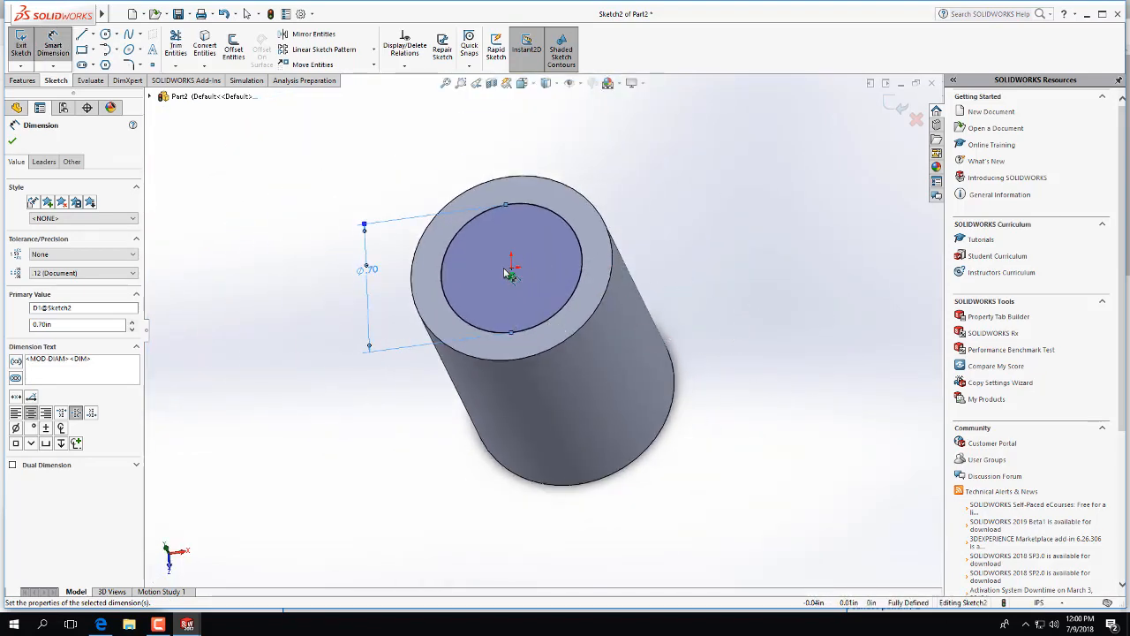
click(21, 44)
Extrude the inner circle sketch upward from the cylinder's top face to a blind depth of 0.15 in
click(22, 81)
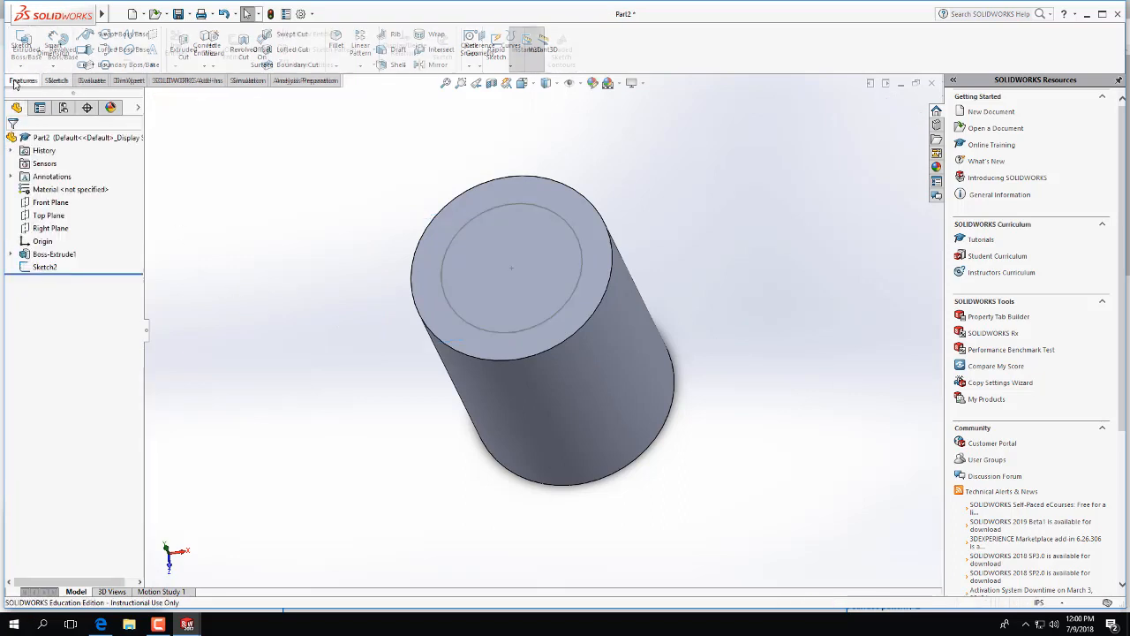
click(25, 45)
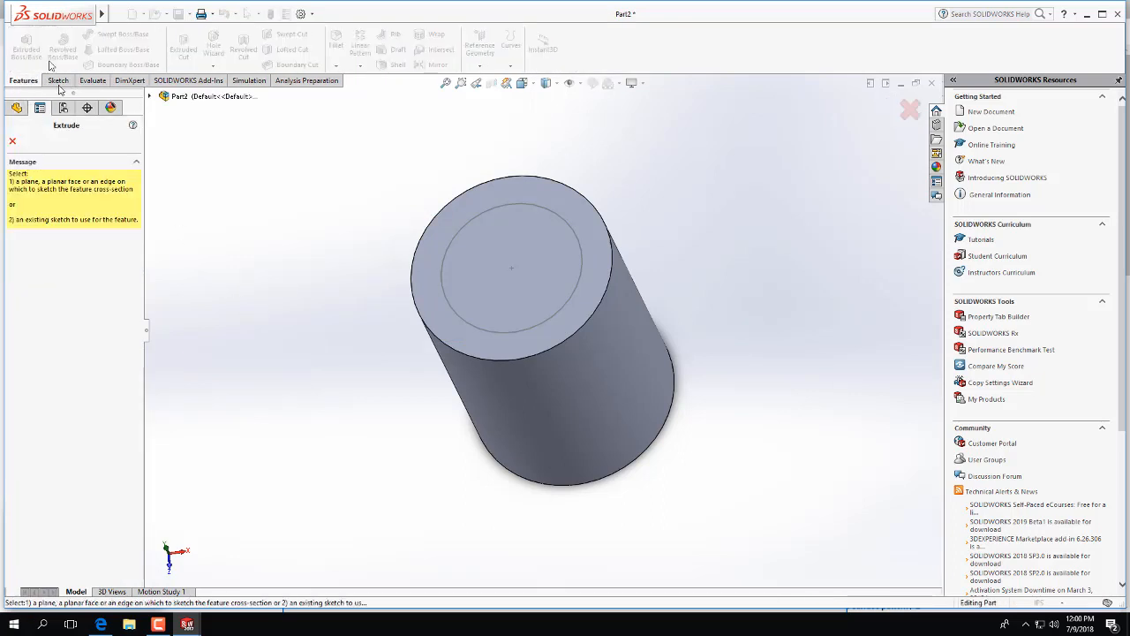
click(454, 240)
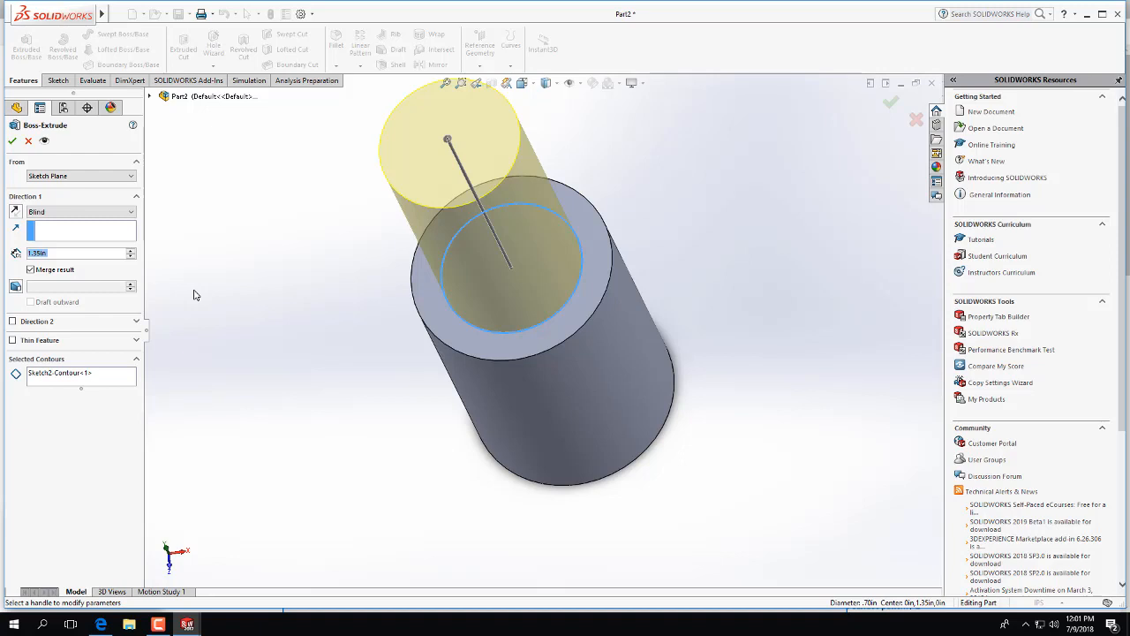
text(0.15)
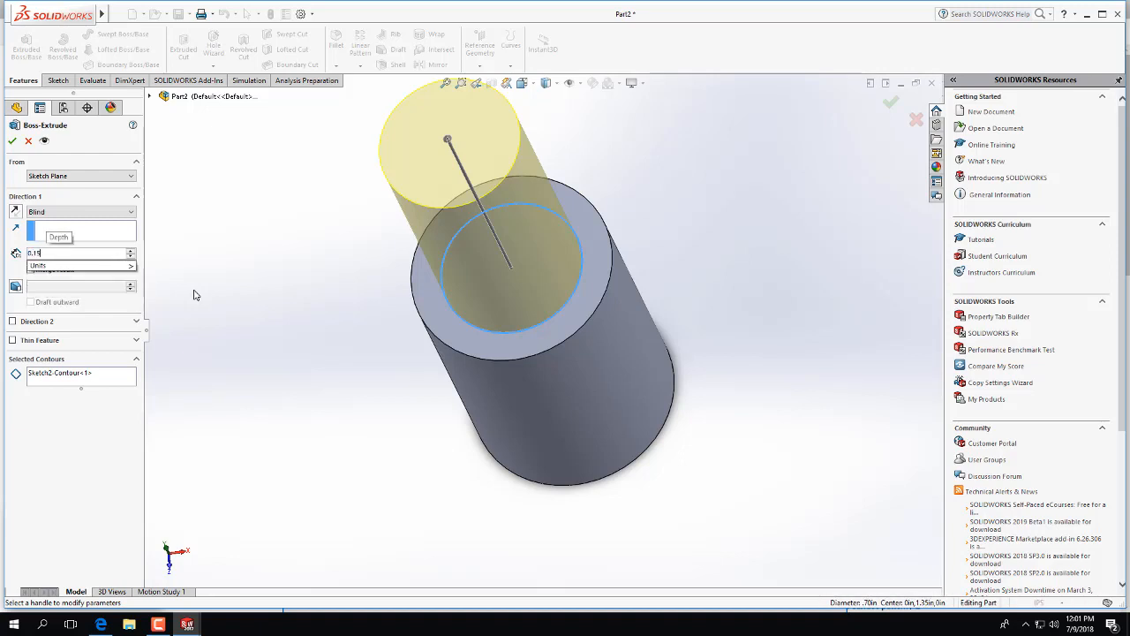
key(Return)
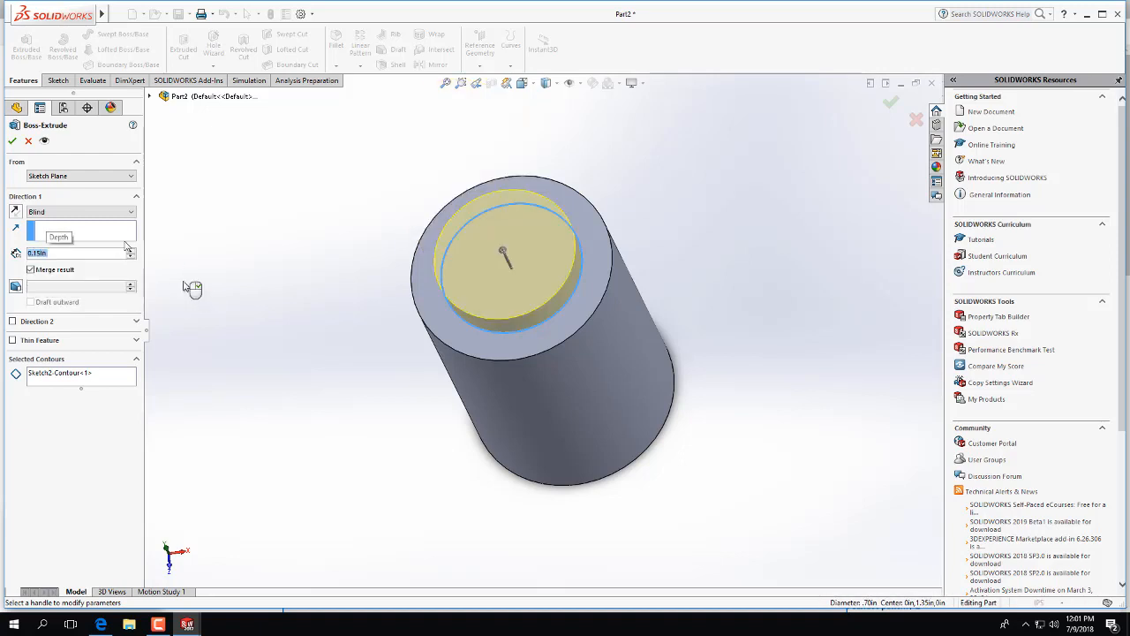
click(12, 141)
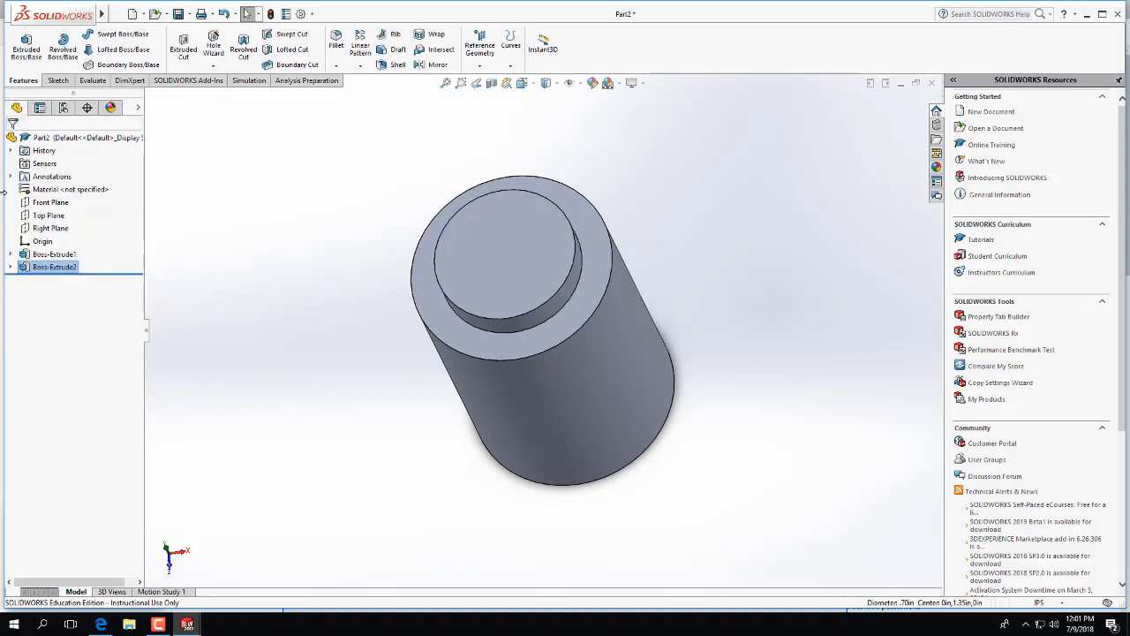
Edit the base cylinder's extrusion and set its blind depth to 1.50 in
middle_drag(394, 459, 384, 318)
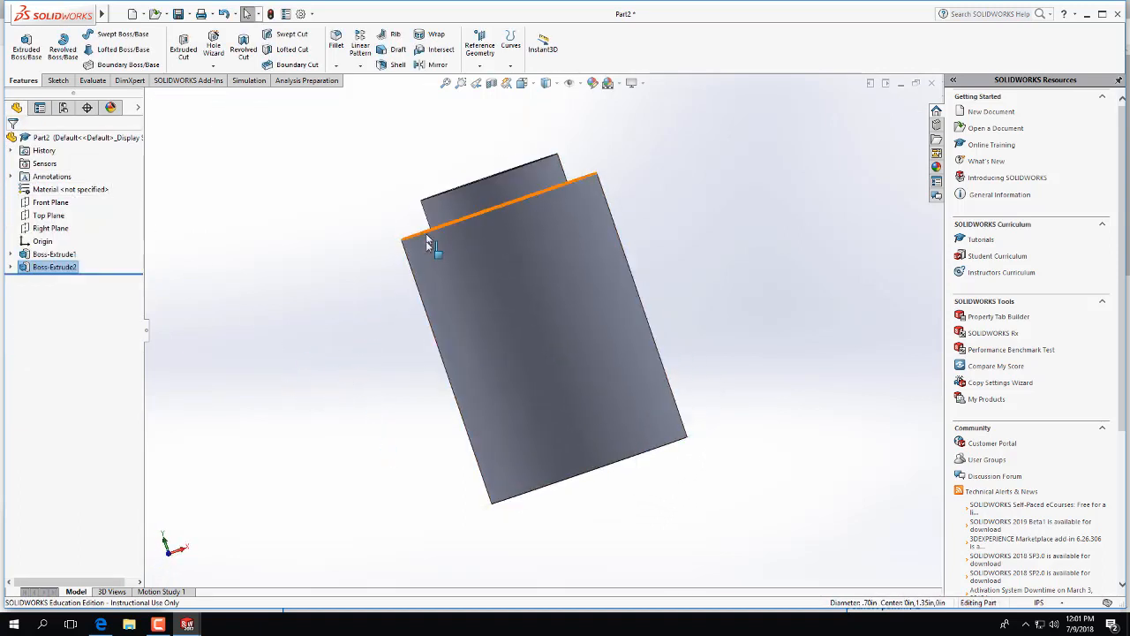
click(11, 254)
click(48, 255)
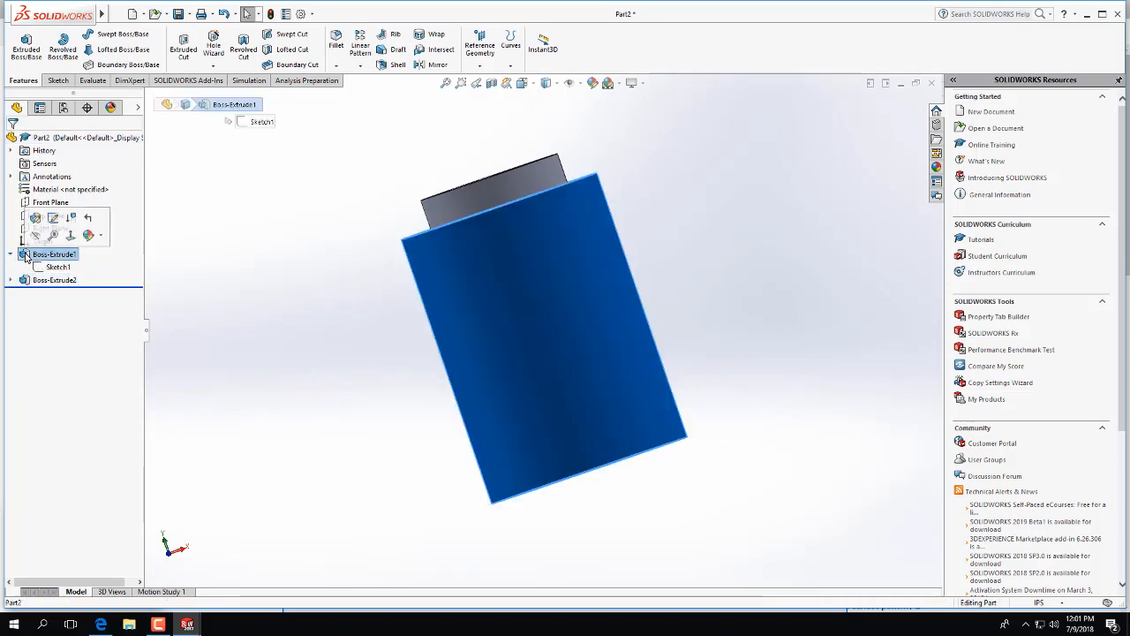
click(330, 371)
click(41, 256)
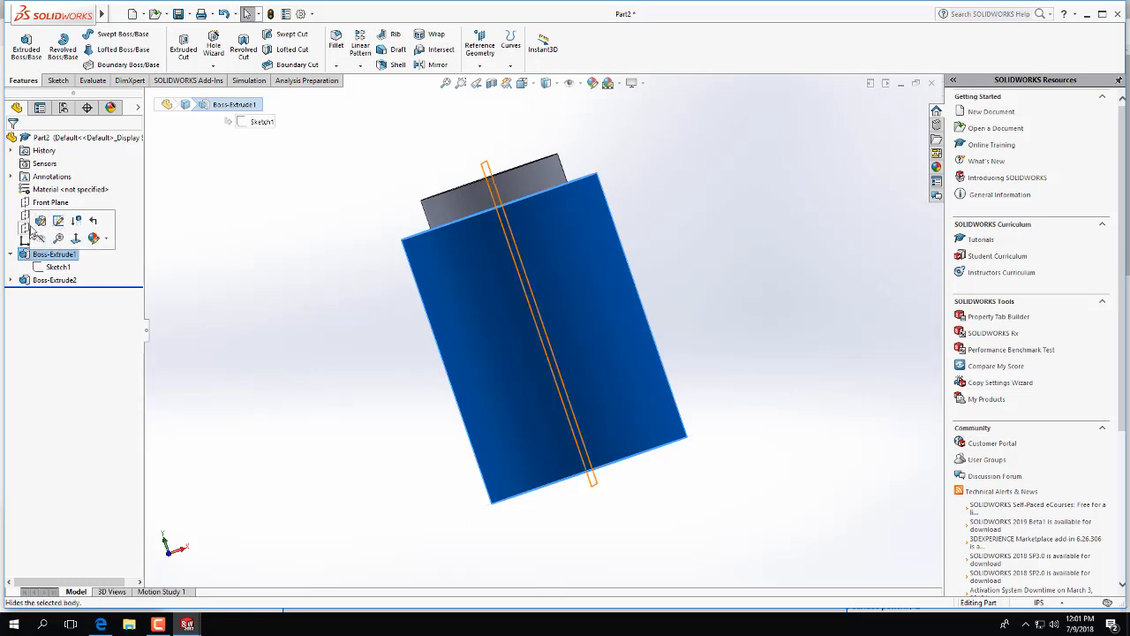
click(40, 220)
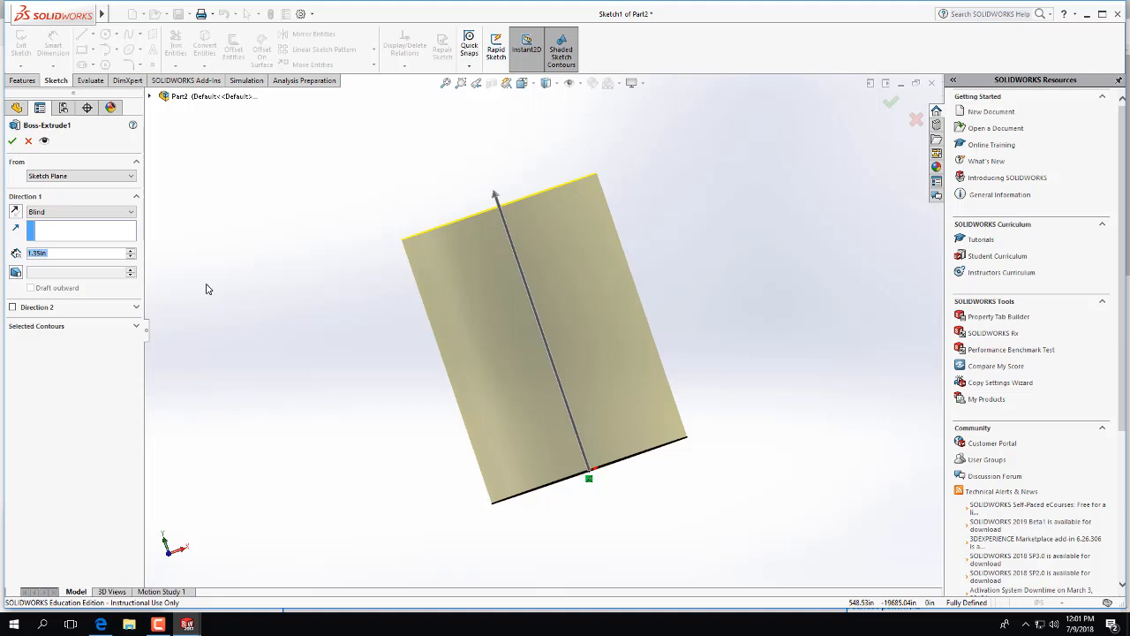
text(1.5)
key(Return)
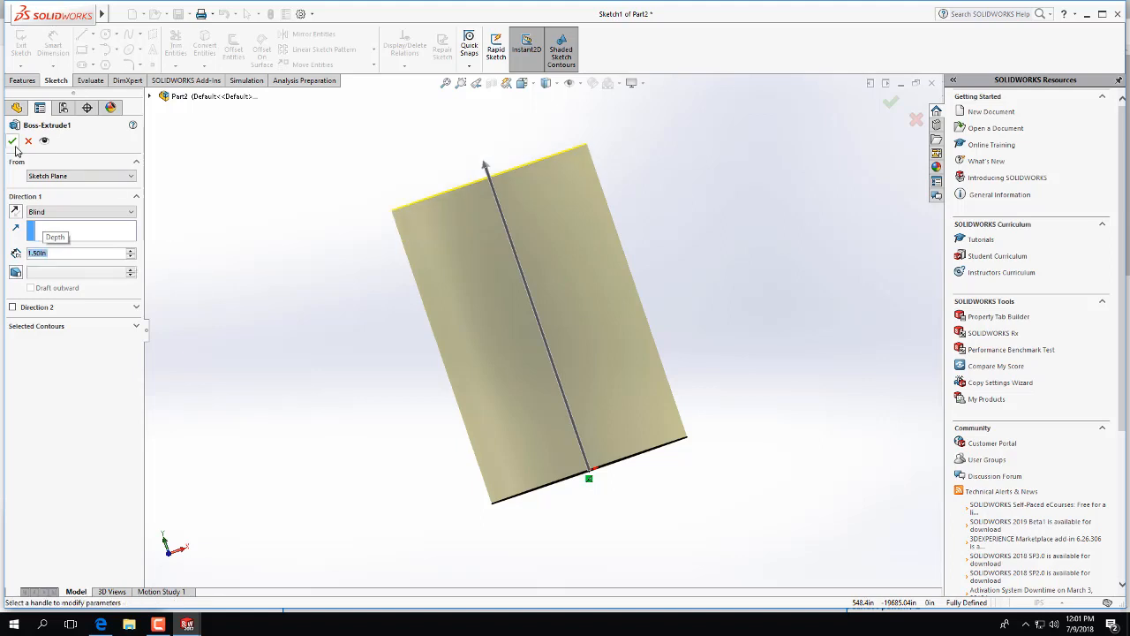
click(11, 140)
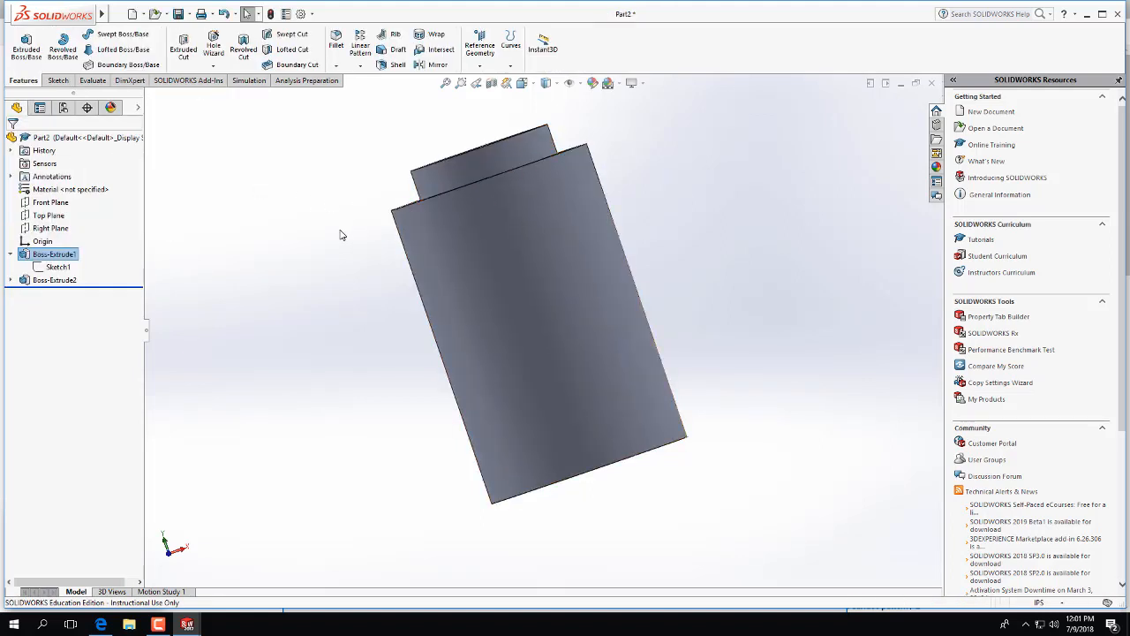
middle_drag(341, 235, 377, 164)
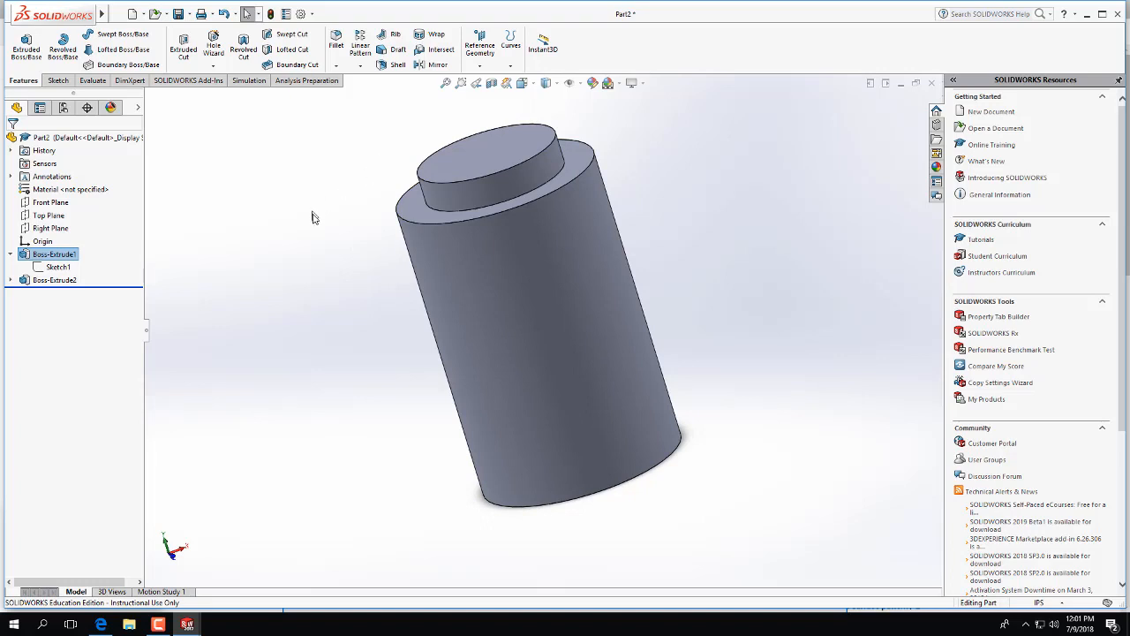
click(12, 254)
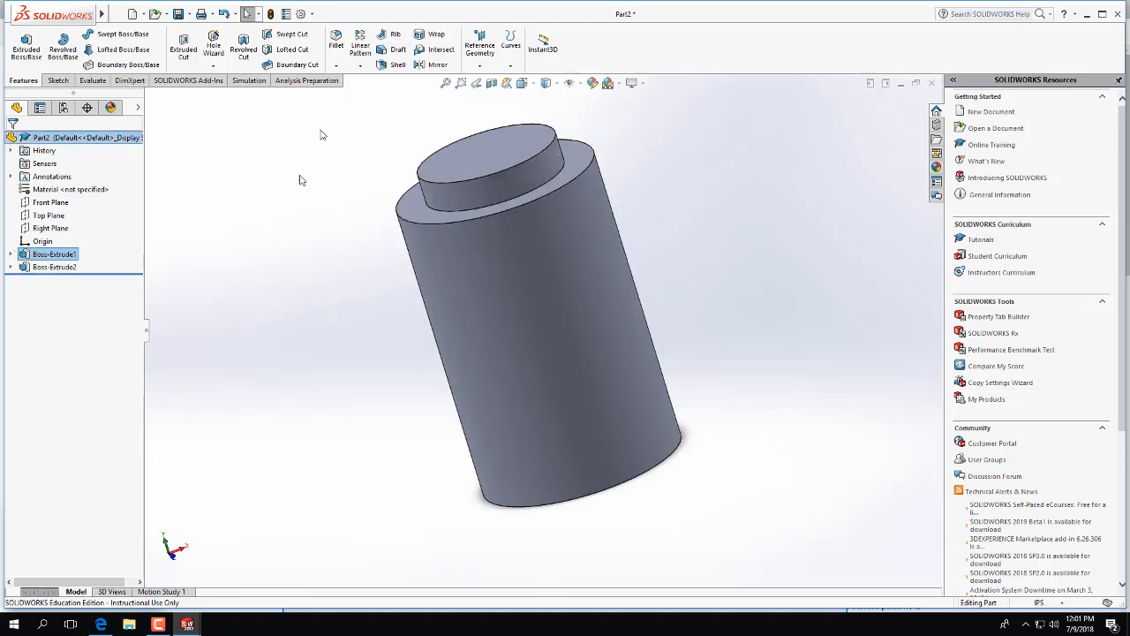
click(334, 46)
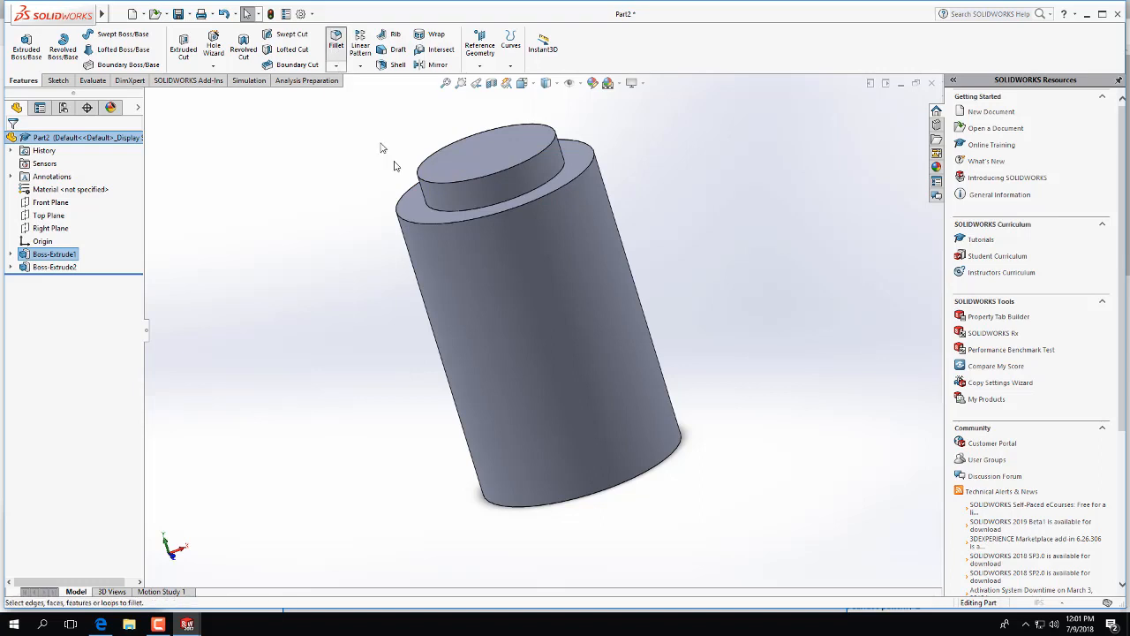
click(432, 227)
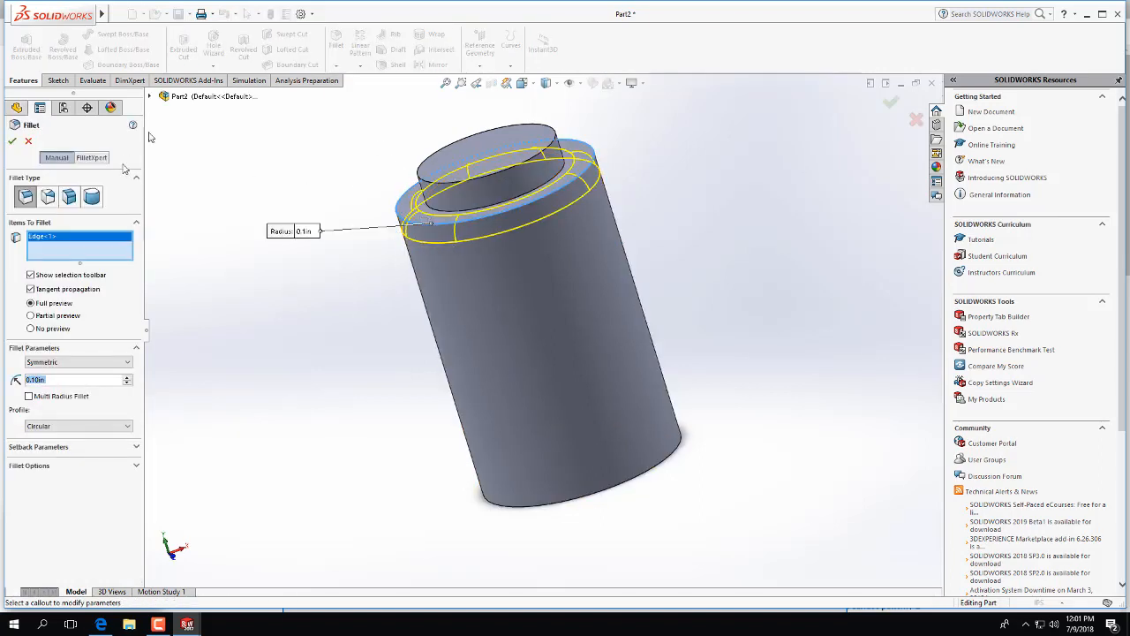
click(27, 142)
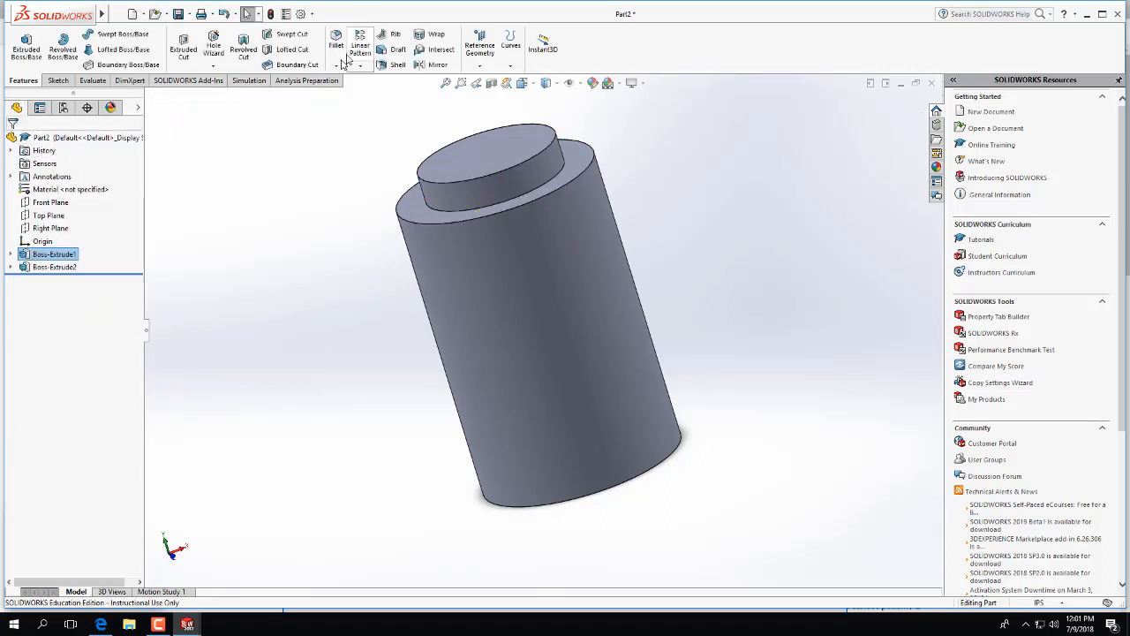
Chamfer the main cylinder's top outer edge with a distance of 0.15 in at 45 degrees
click(338, 68)
click(356, 94)
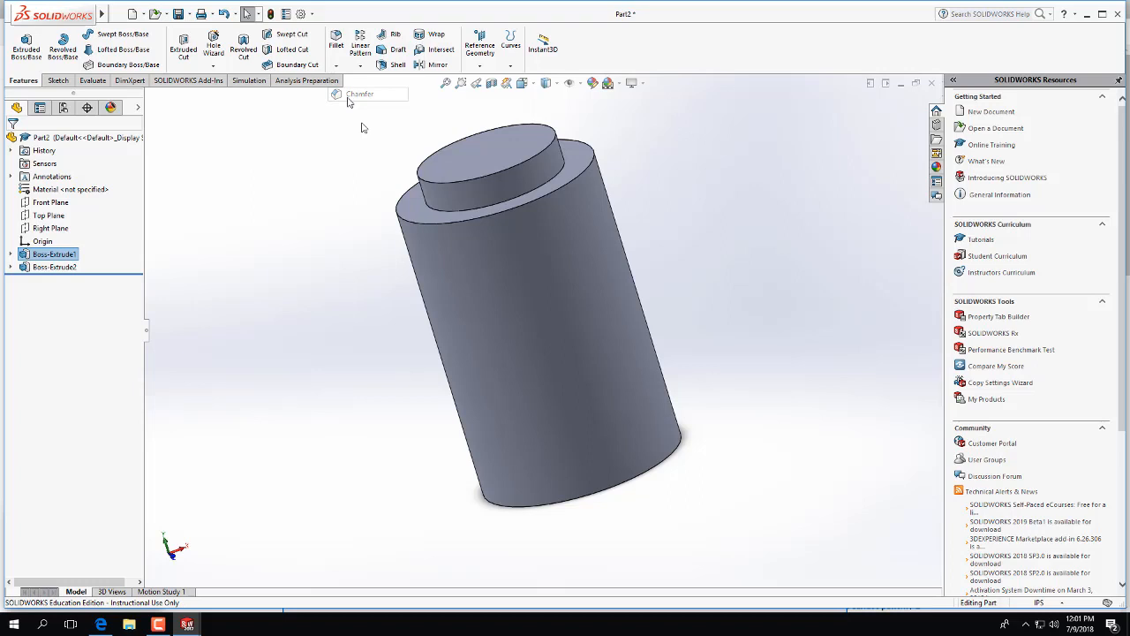
click(414, 228)
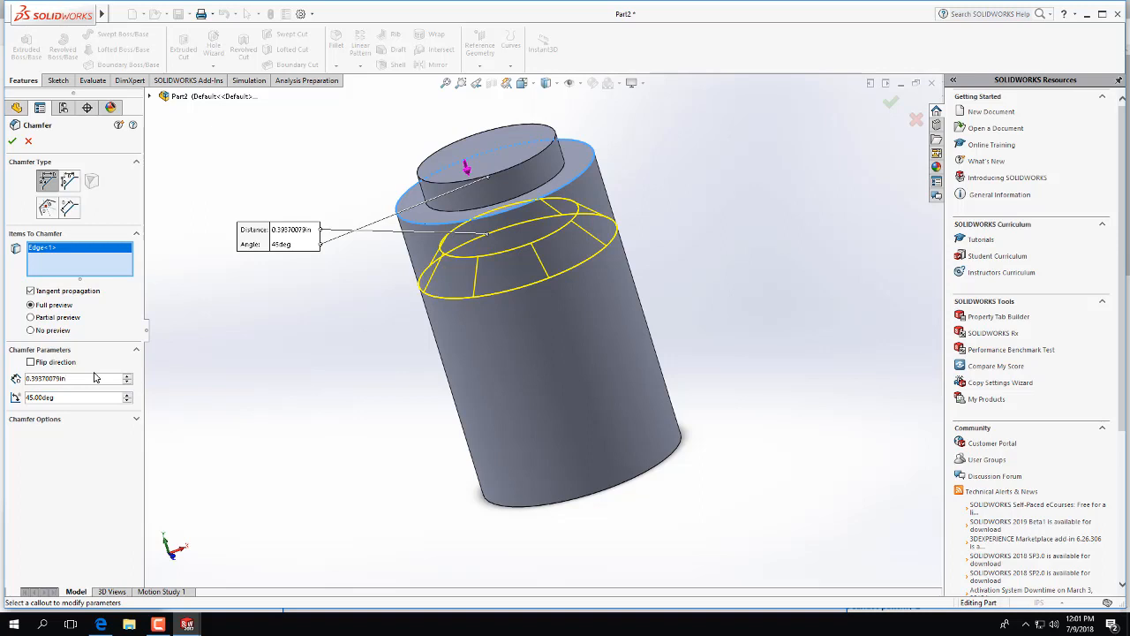
drag(89, 378, 7, 378)
text(0.15)
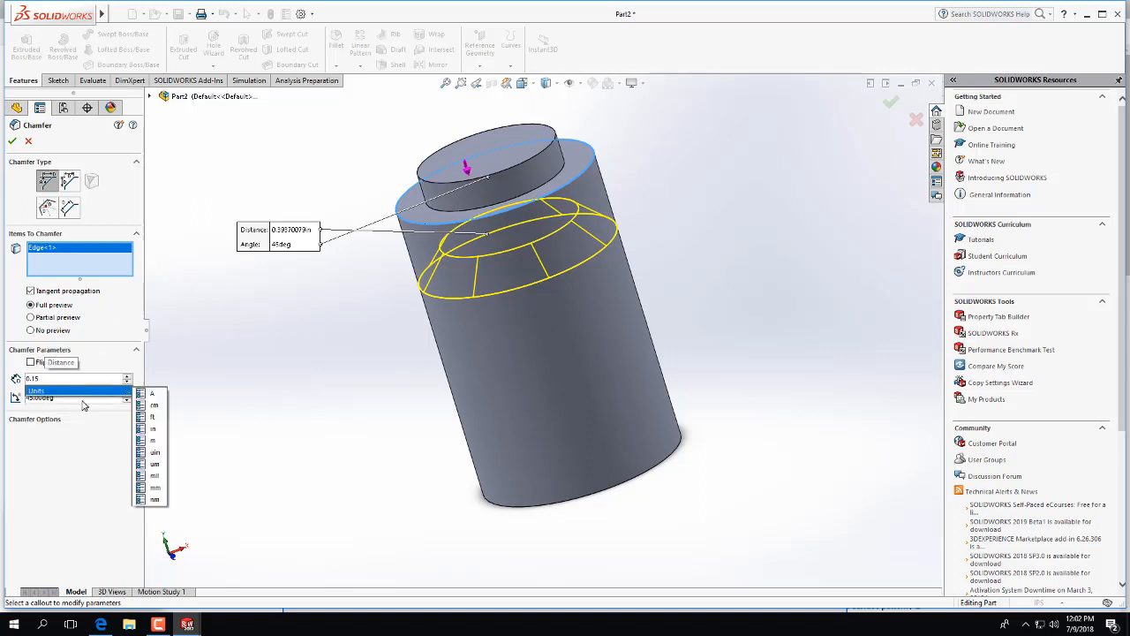
key(Return)
middle_drag(320, 352, 353, 209)
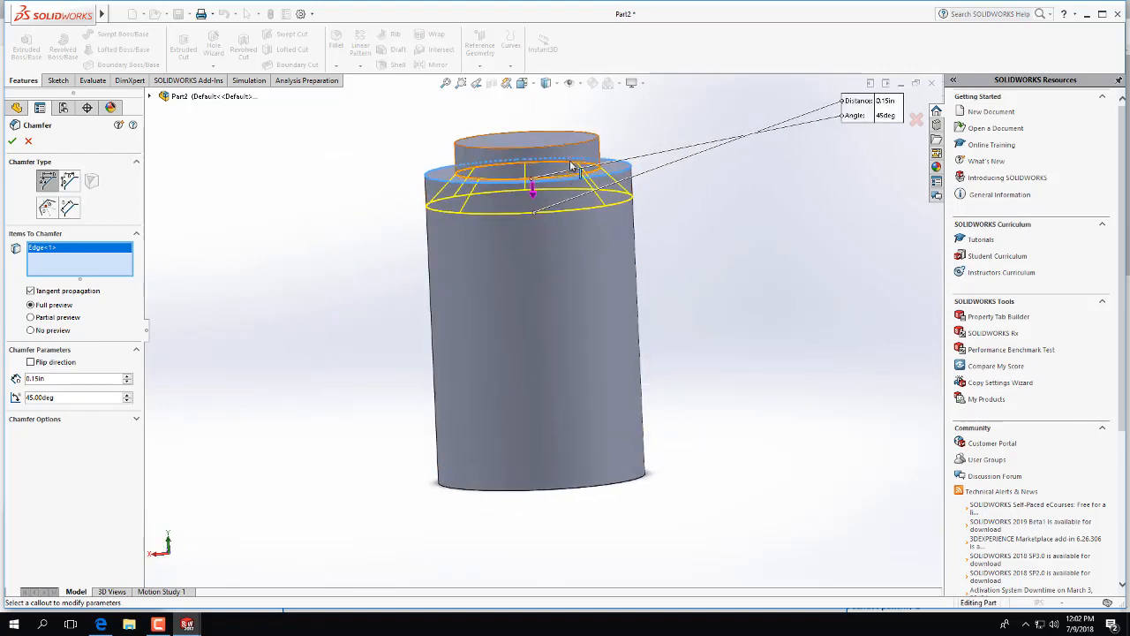
click(13, 141)
middle_drag(301, 248, 365, 245)
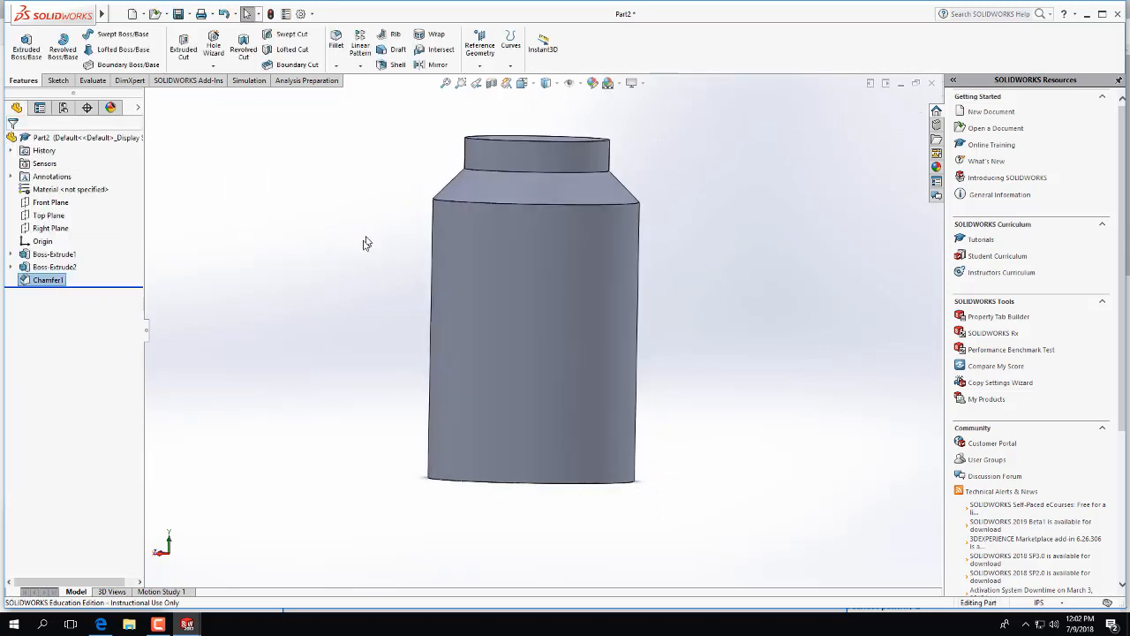
scroll(370, 250, up, 3)
middle_drag(661, 285, 462, 239)
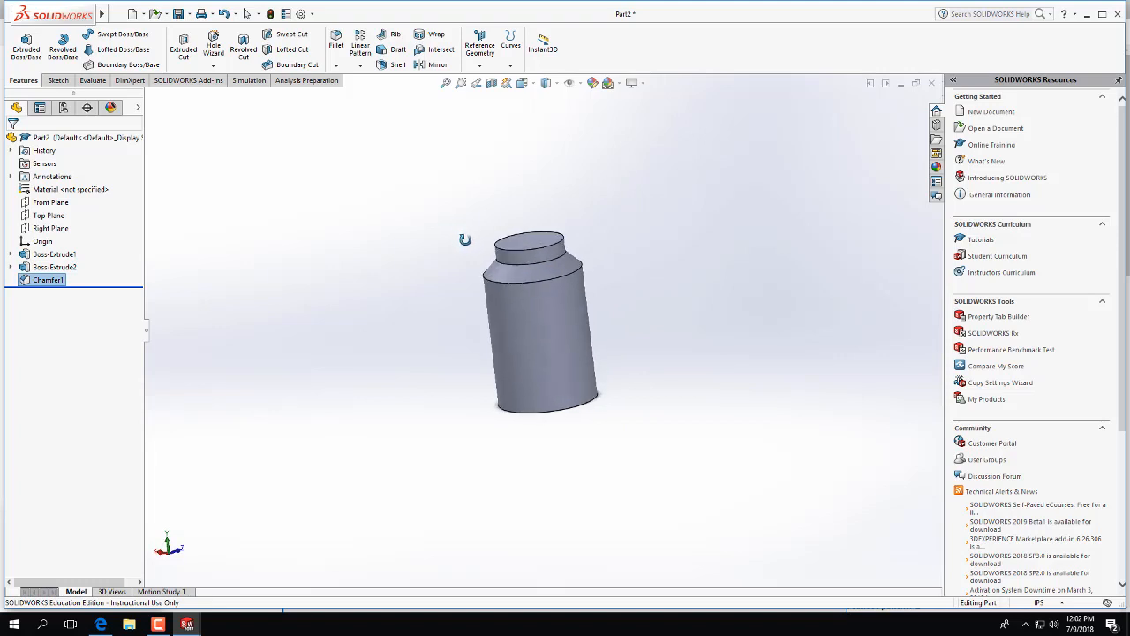
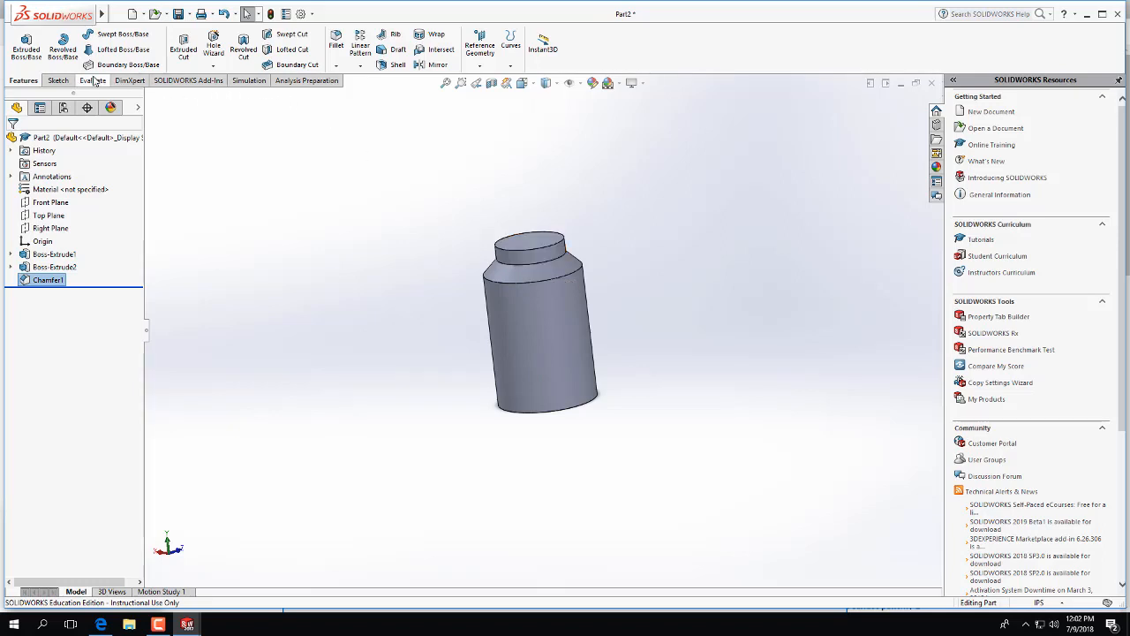
Start a new sketch on the Front Plane, viewed straight on and focused on the part's neck
click(55, 80)
click(22, 46)
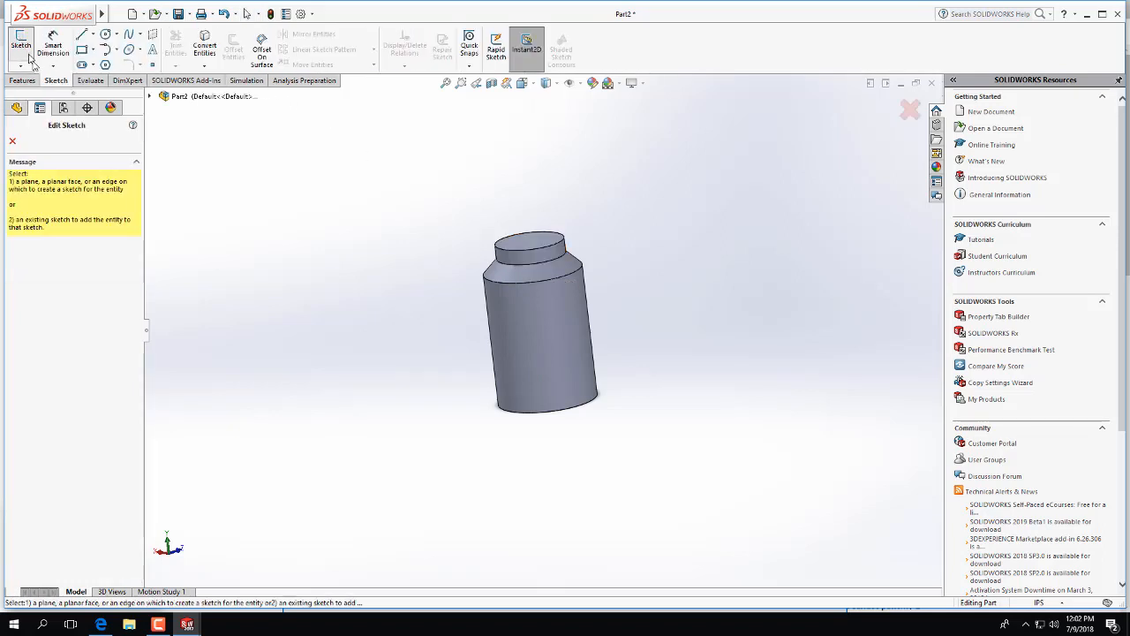
click(149, 95)
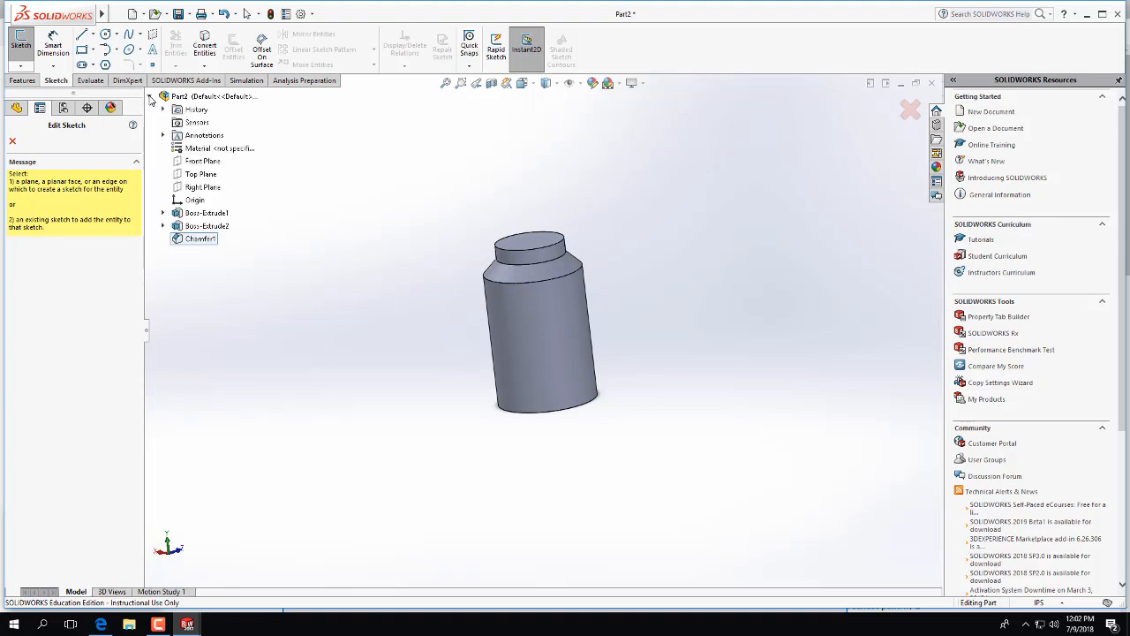
click(205, 163)
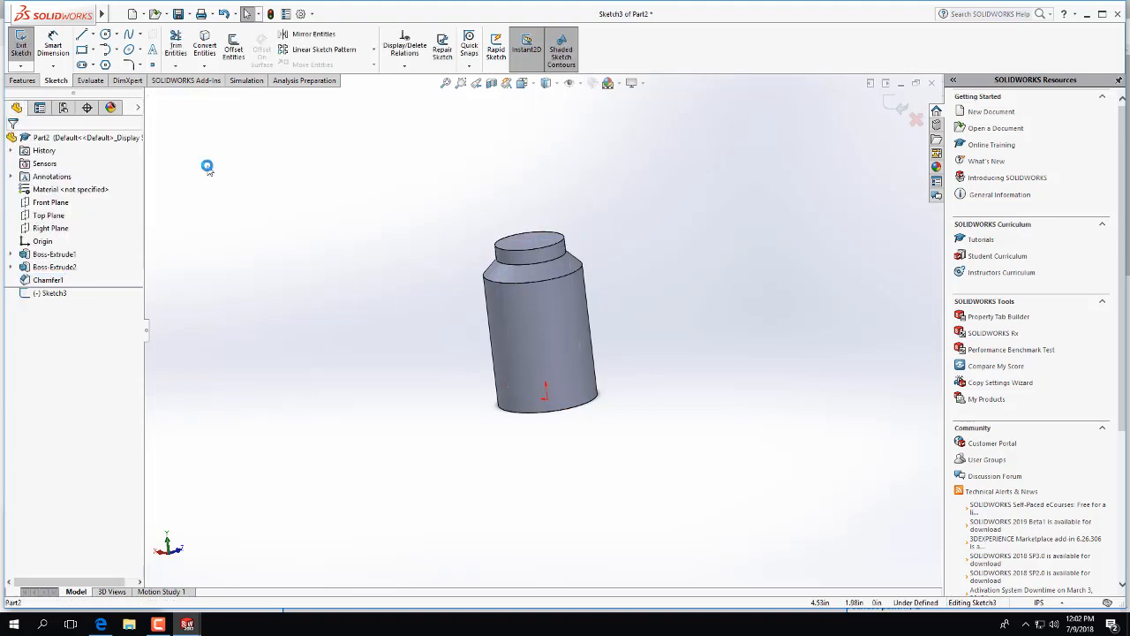
click(50, 292)
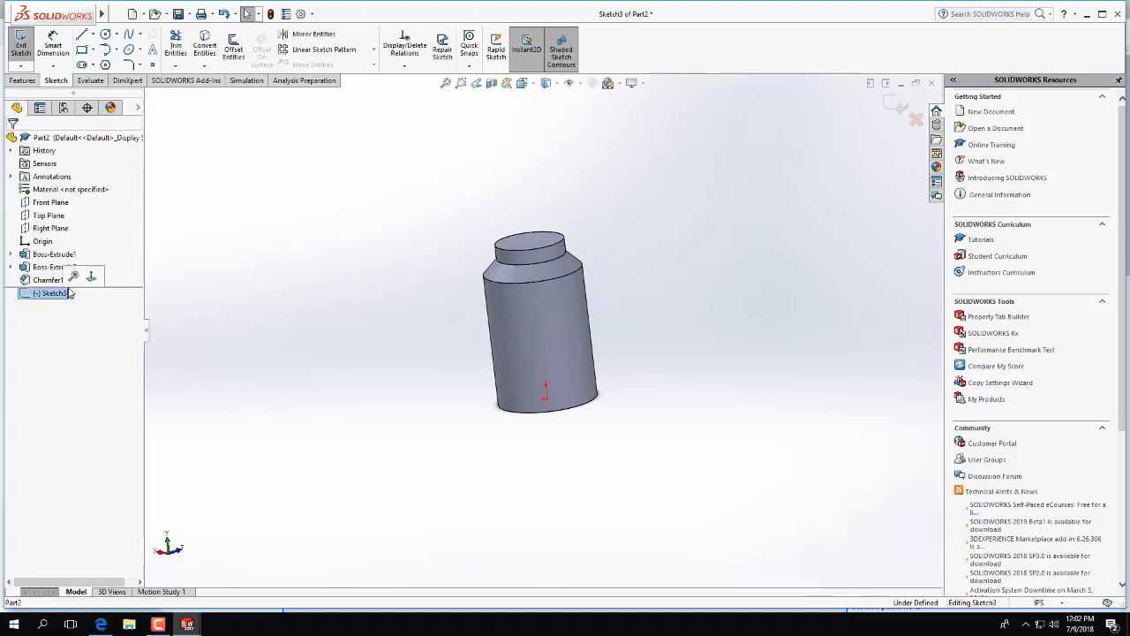
click(97, 280)
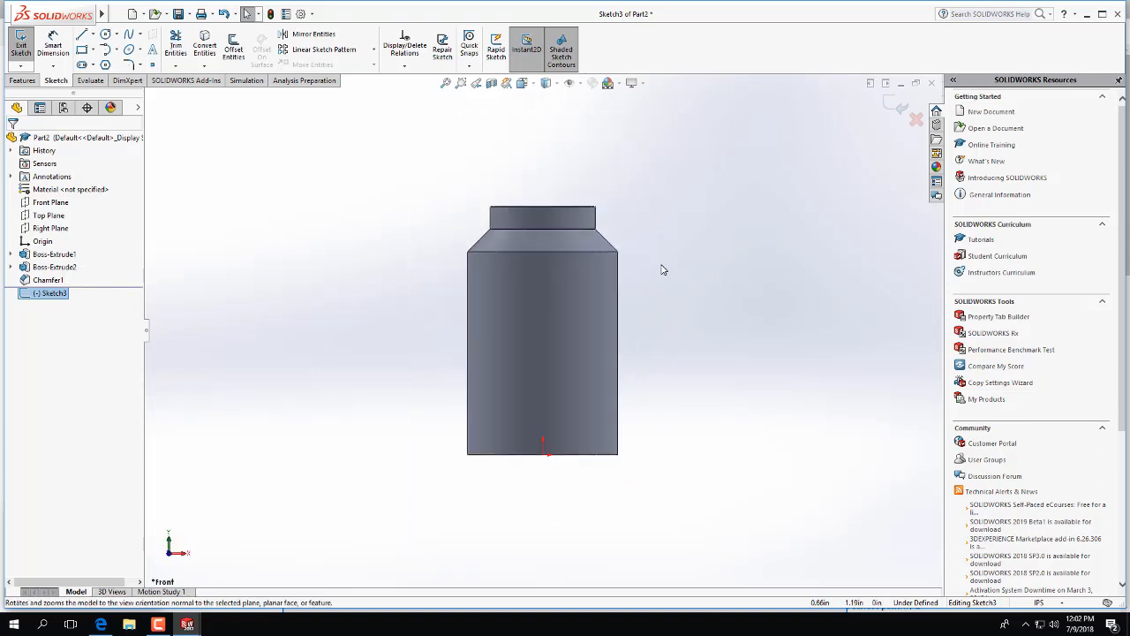
scroll(568, 189, down, 2)
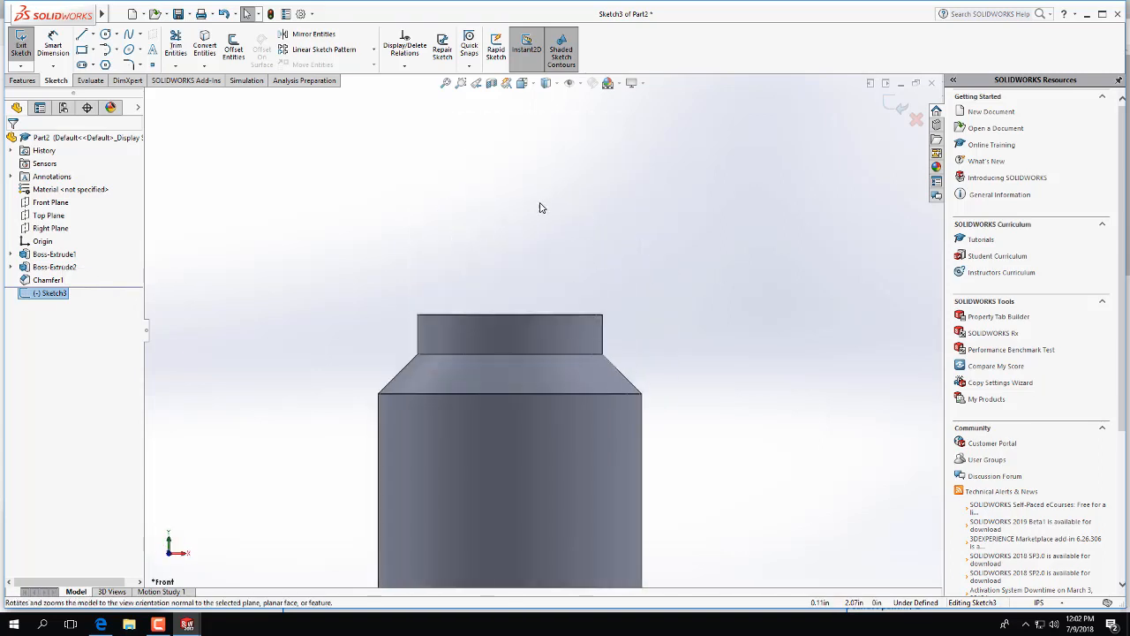
Sketch a corner rectangle about 0.29 in wide and 0.43 in tall, rising from the midpoint of the neck's top edge
click(81, 50)
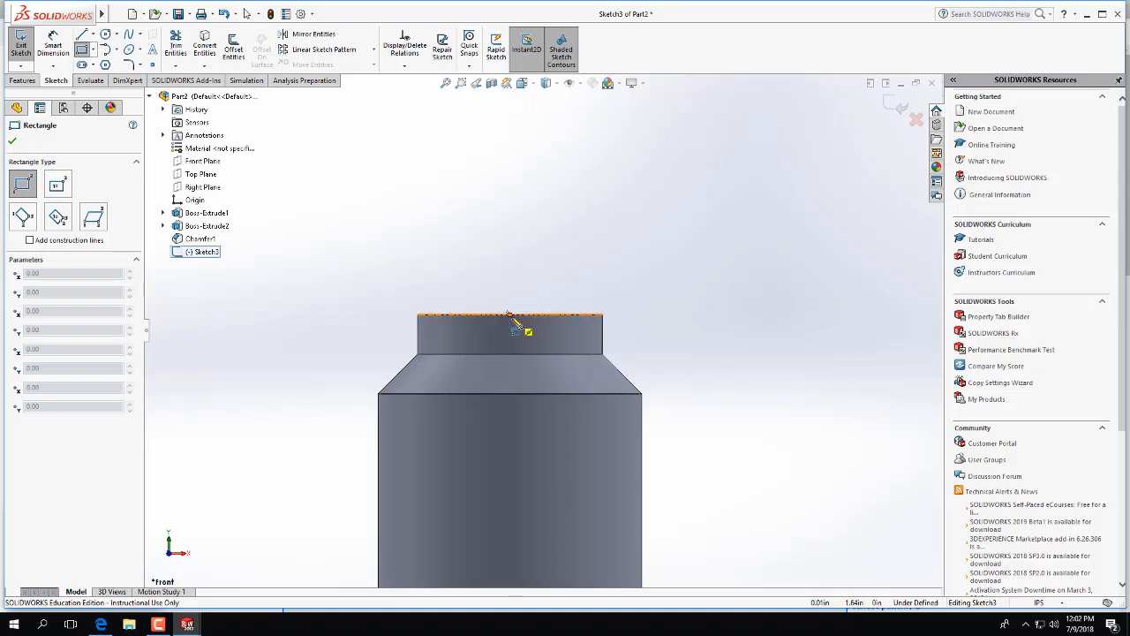
click(509, 314)
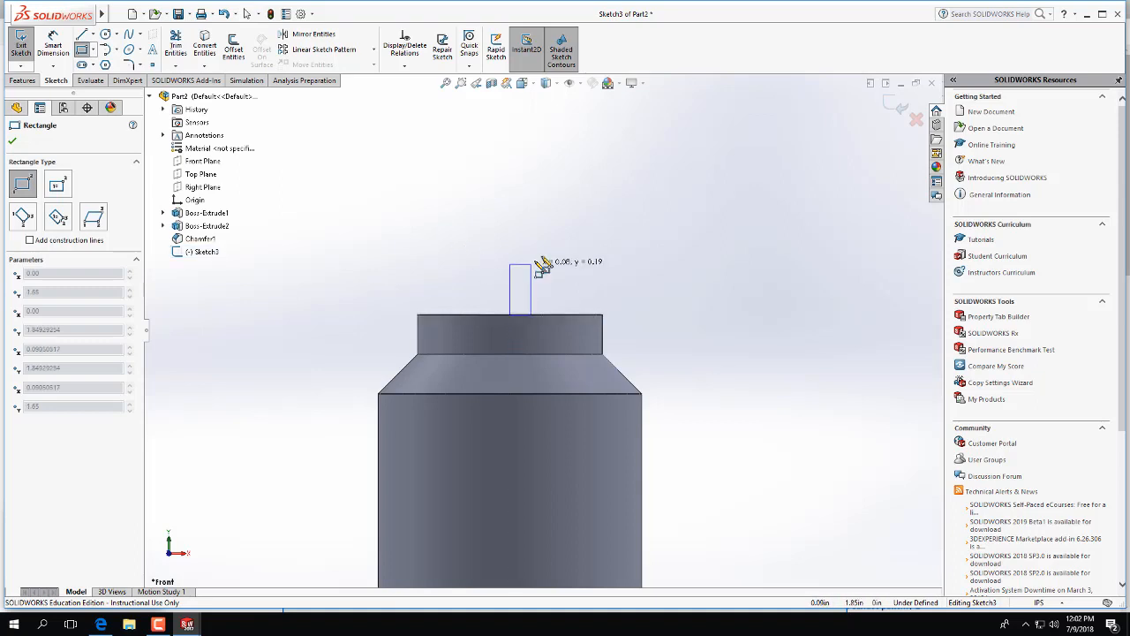
click(587, 200)
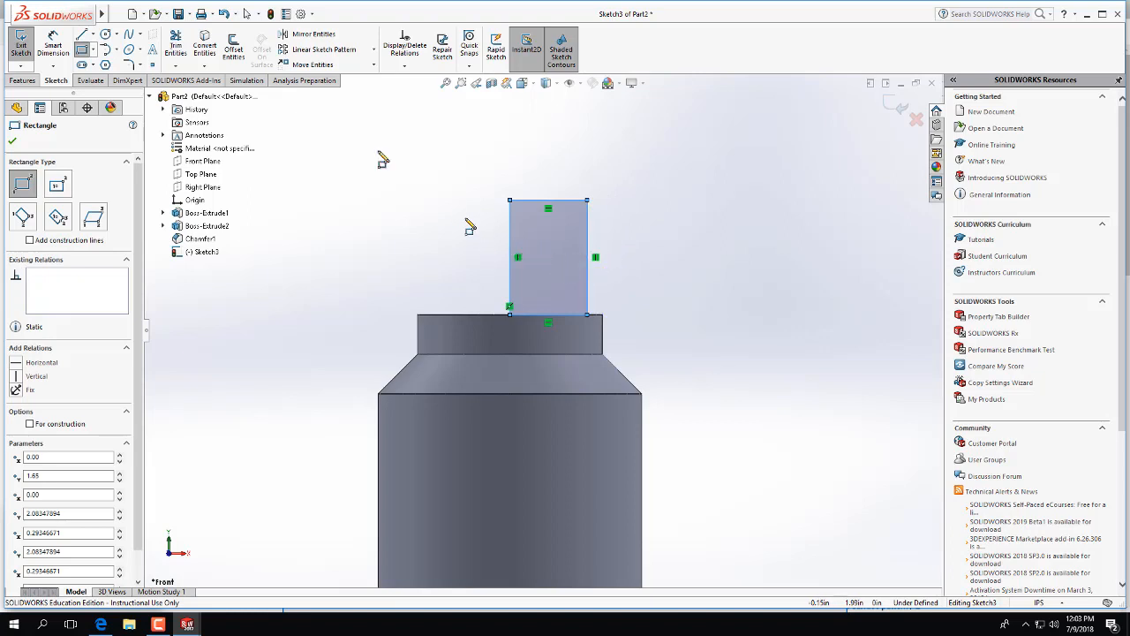
Dimension the rectangle's width as 9/32 in
click(53, 49)
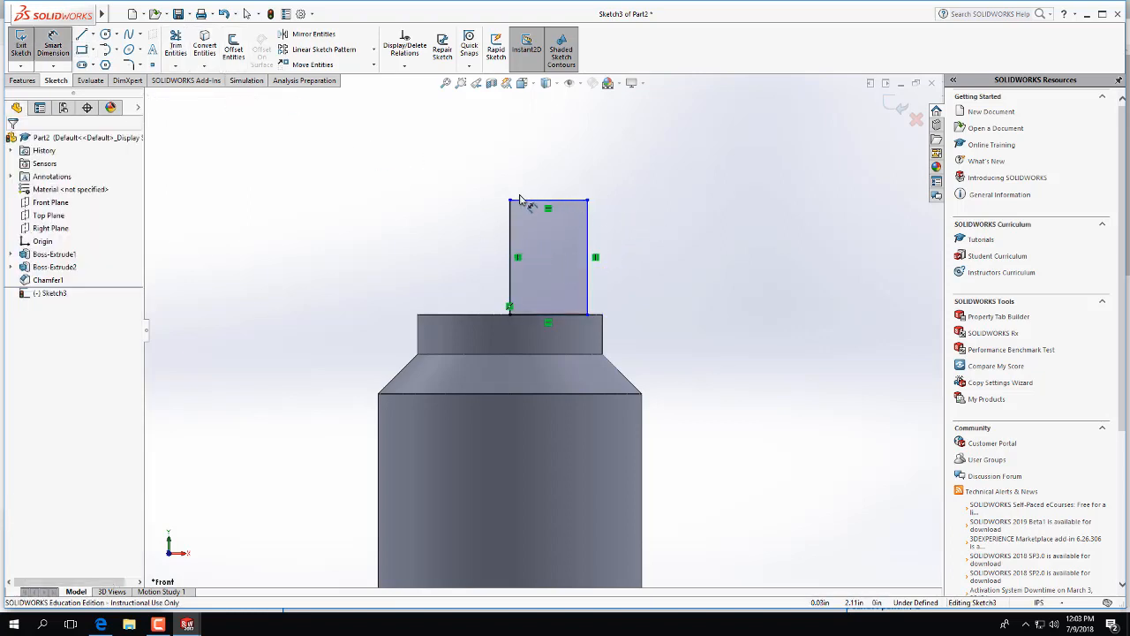
click(521, 200)
click(543, 152)
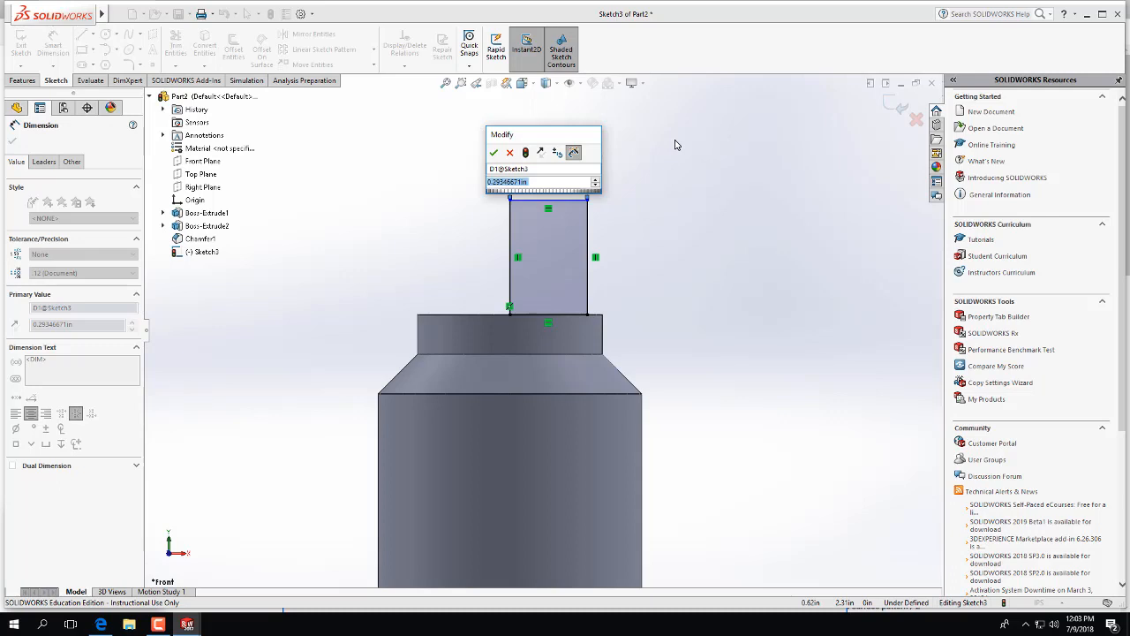
text(9/)
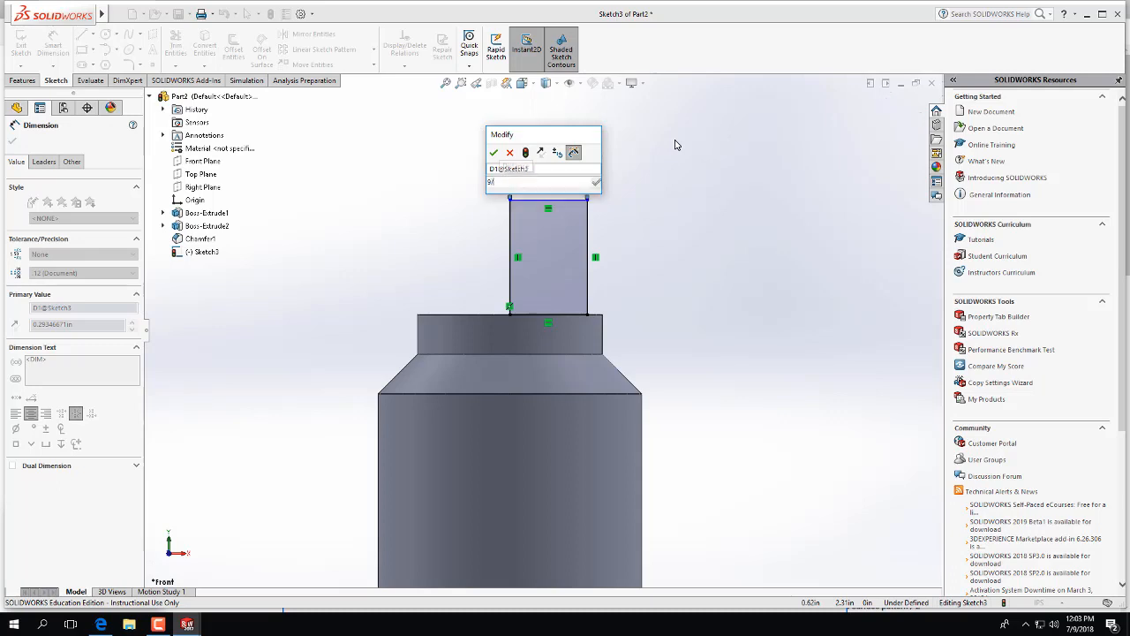
text(32)
key(Return)
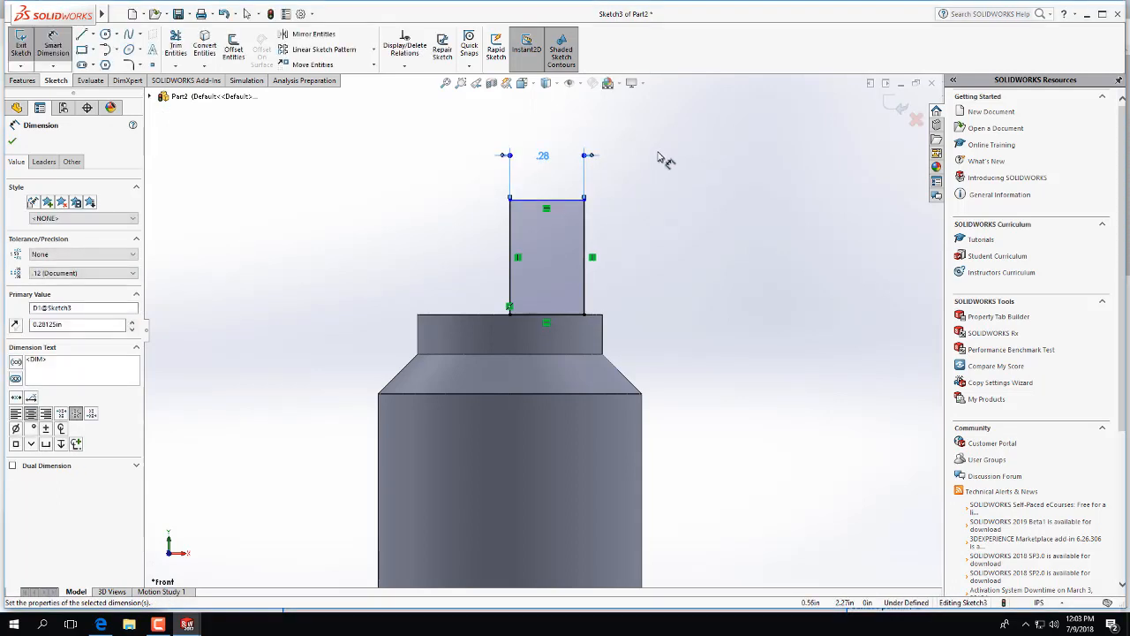
Dimension the rectangle's height as 0.35 in and close the sketch
click(586, 223)
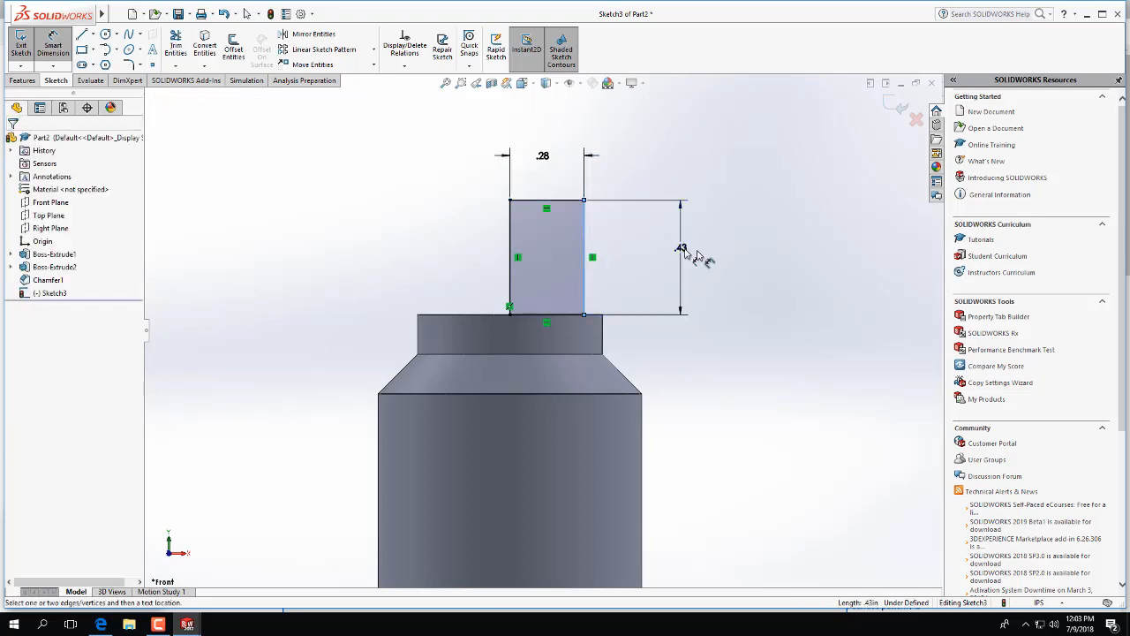
click(698, 256)
text(0.35)
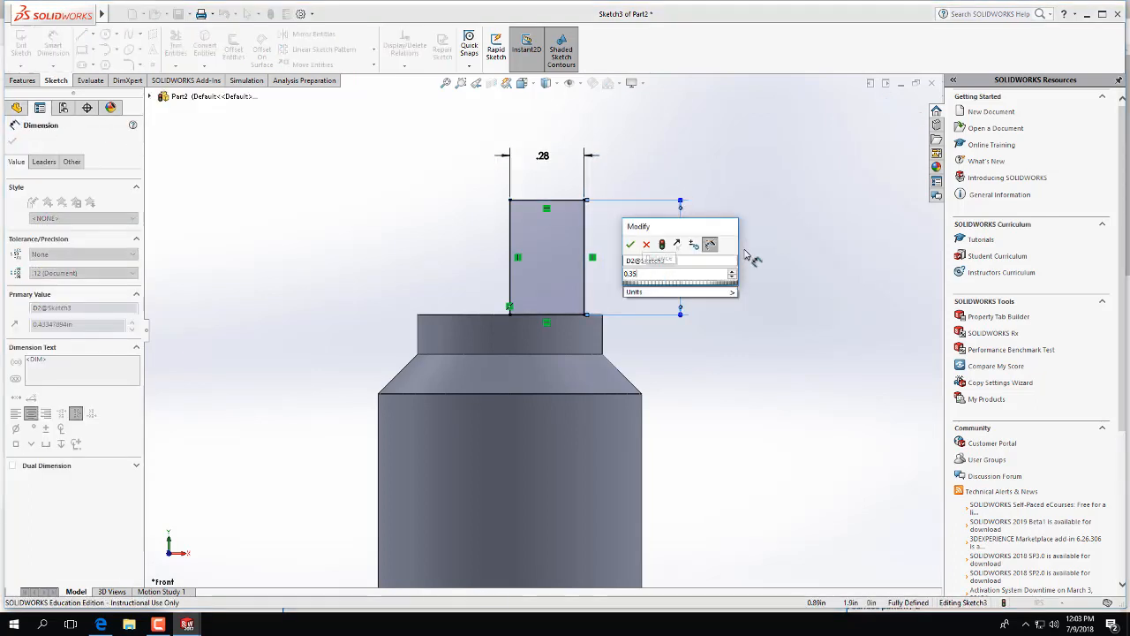
key(Return)
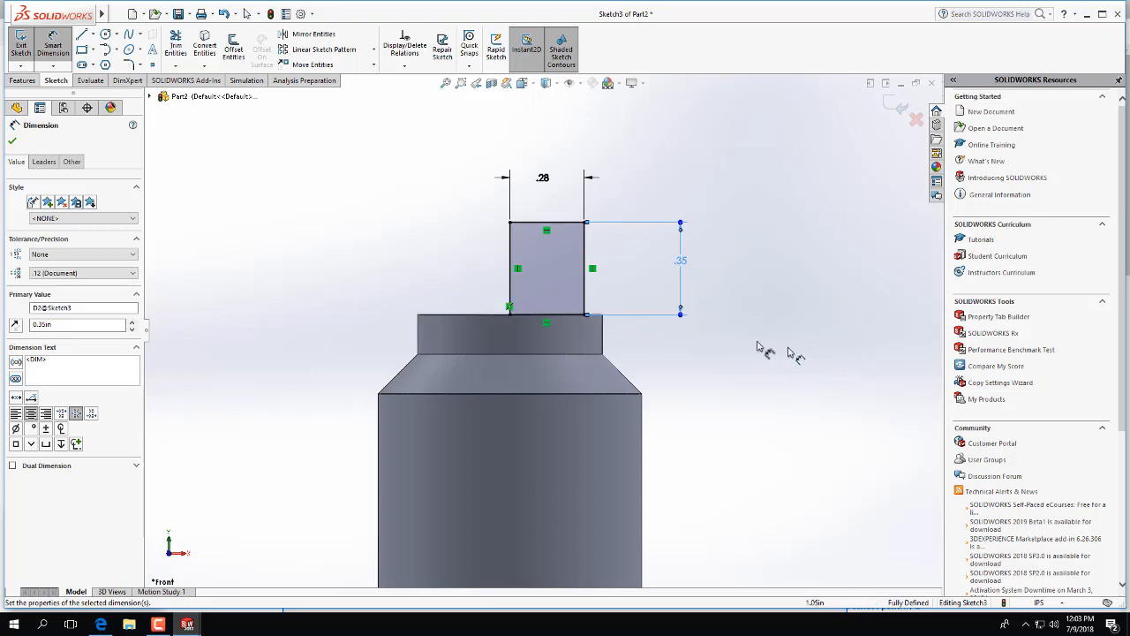
click(53, 51)
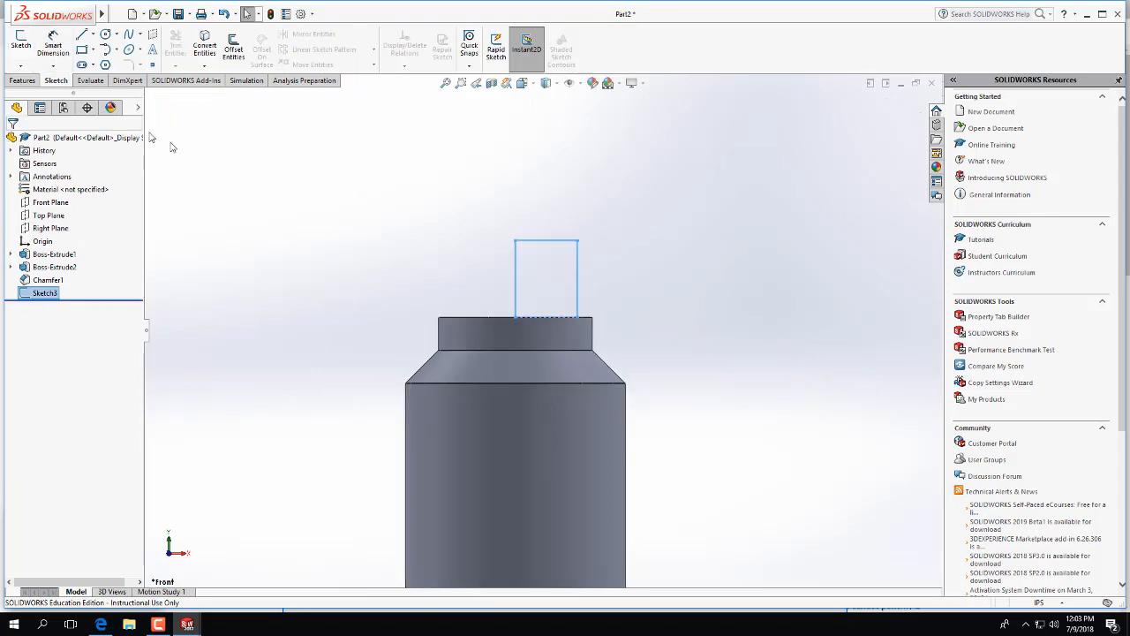
Revolve the rectangle 360 degrees about its vertical side on the part's centre, merging the result with the body
click(19, 81)
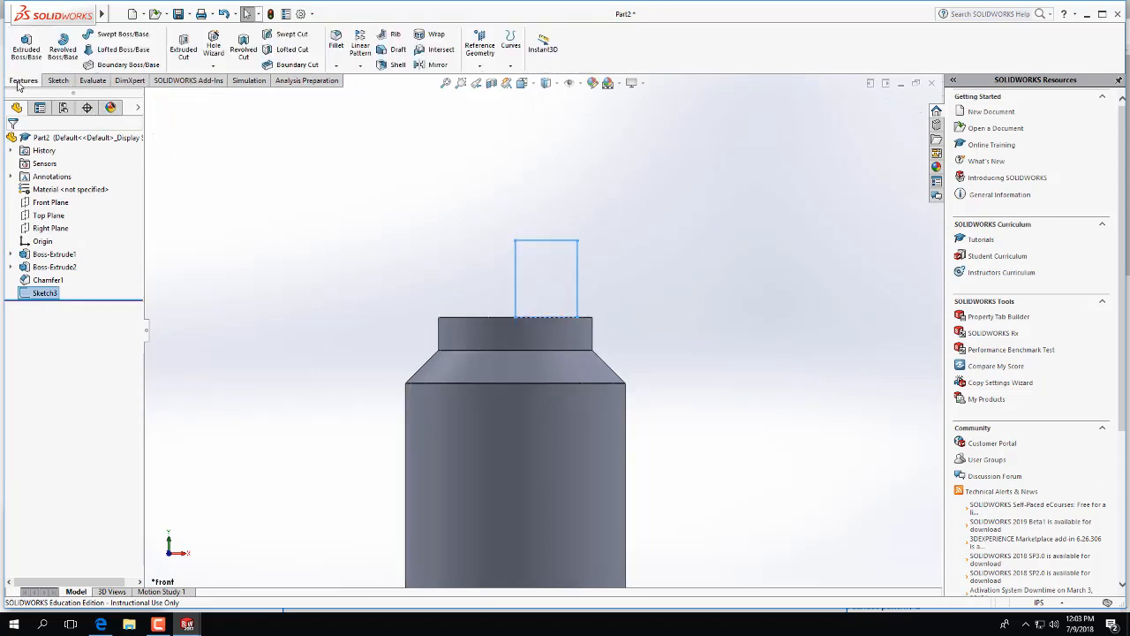
click(63, 44)
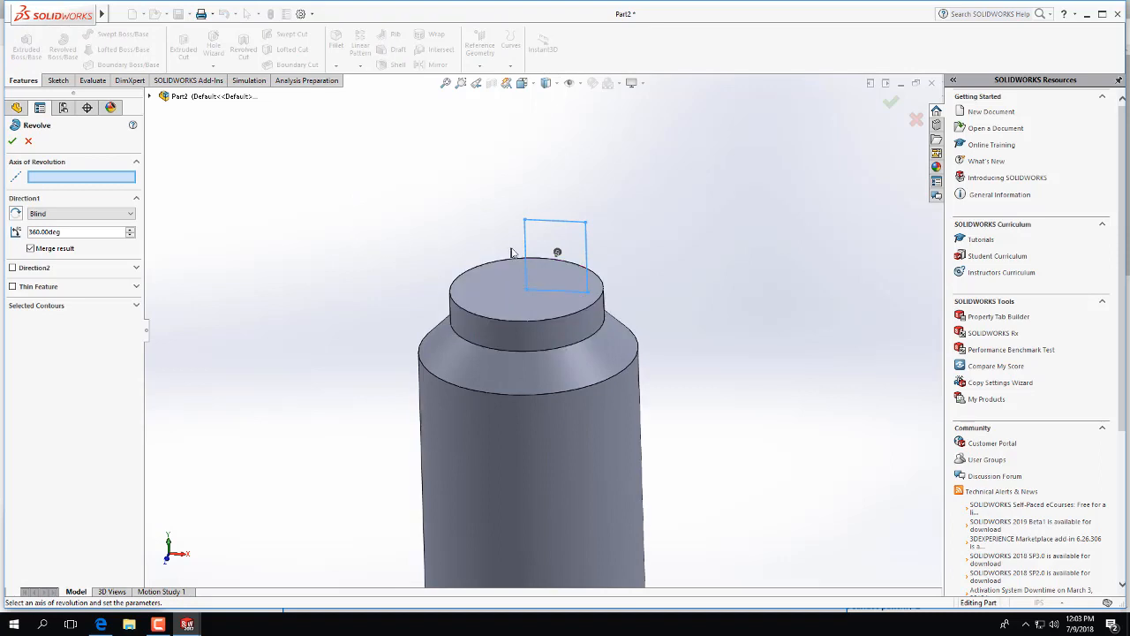
click(526, 250)
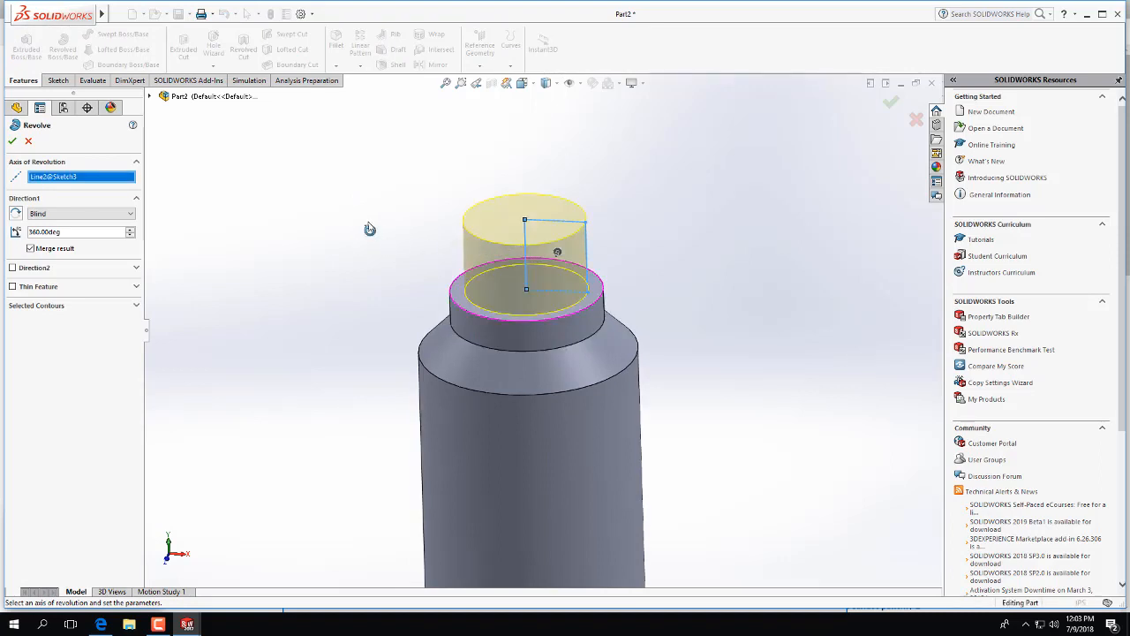
middle_drag(371, 229, 373, 373)
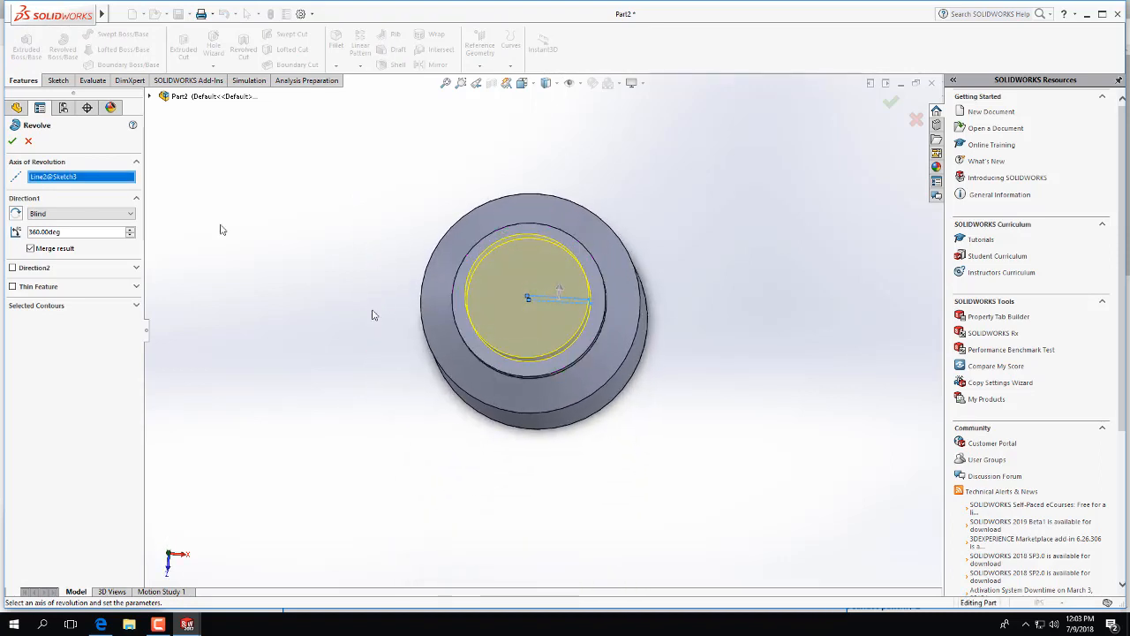
click(10, 142)
middle_drag(265, 336, 610, 247)
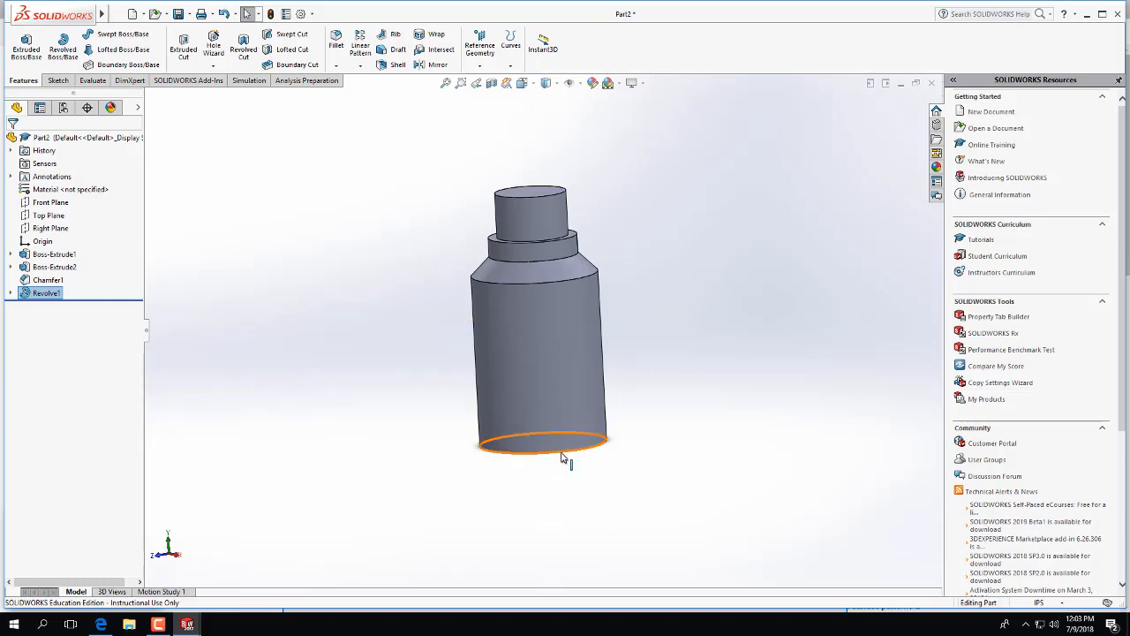
Fillet the main cylinder's bottom edge with a symmetric radius of 0.05 in
click(335, 41)
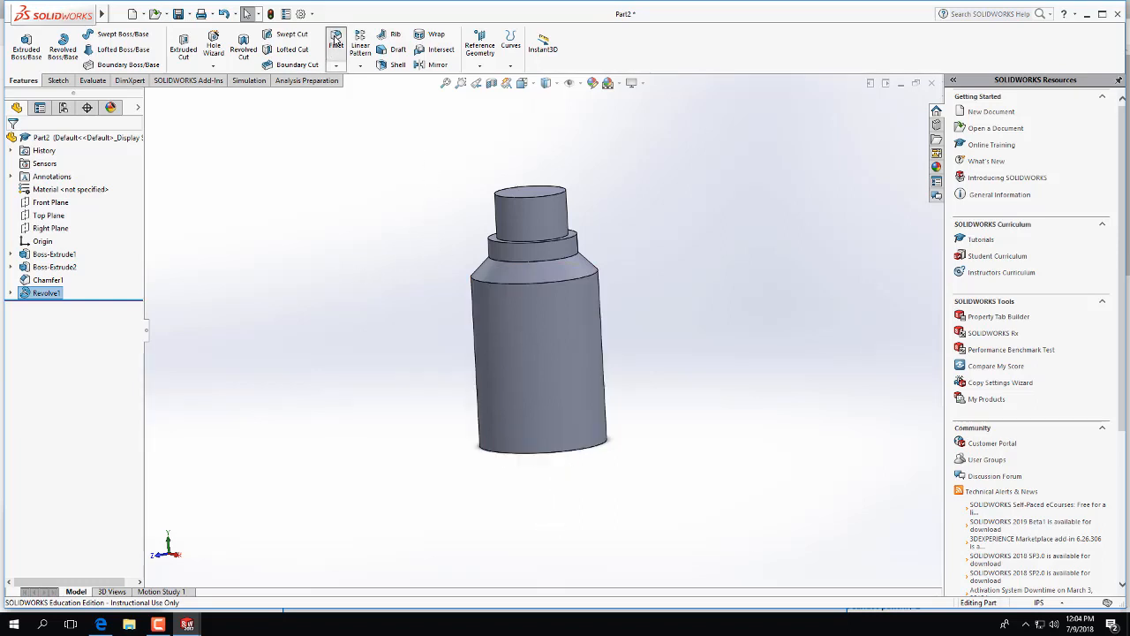
click(545, 446)
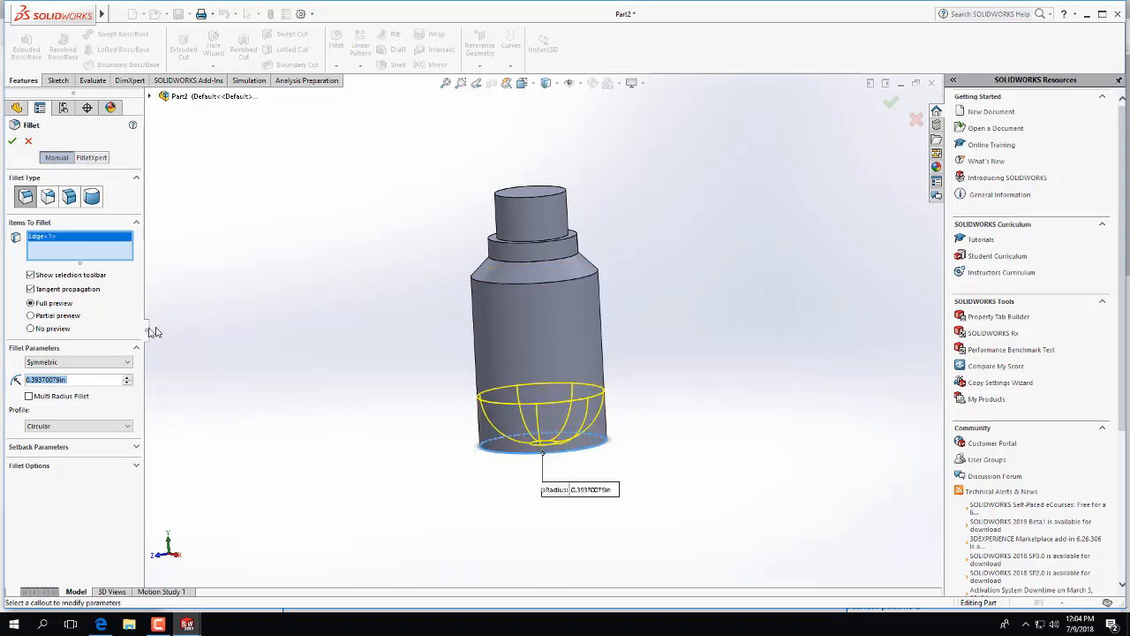
text(0.05)
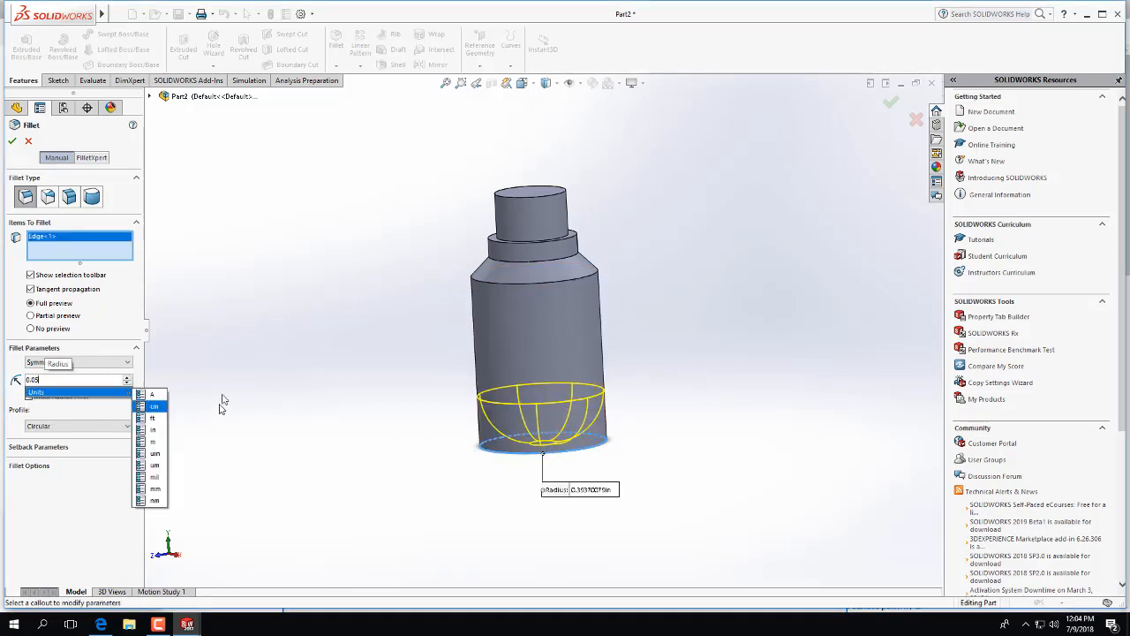
key(Return)
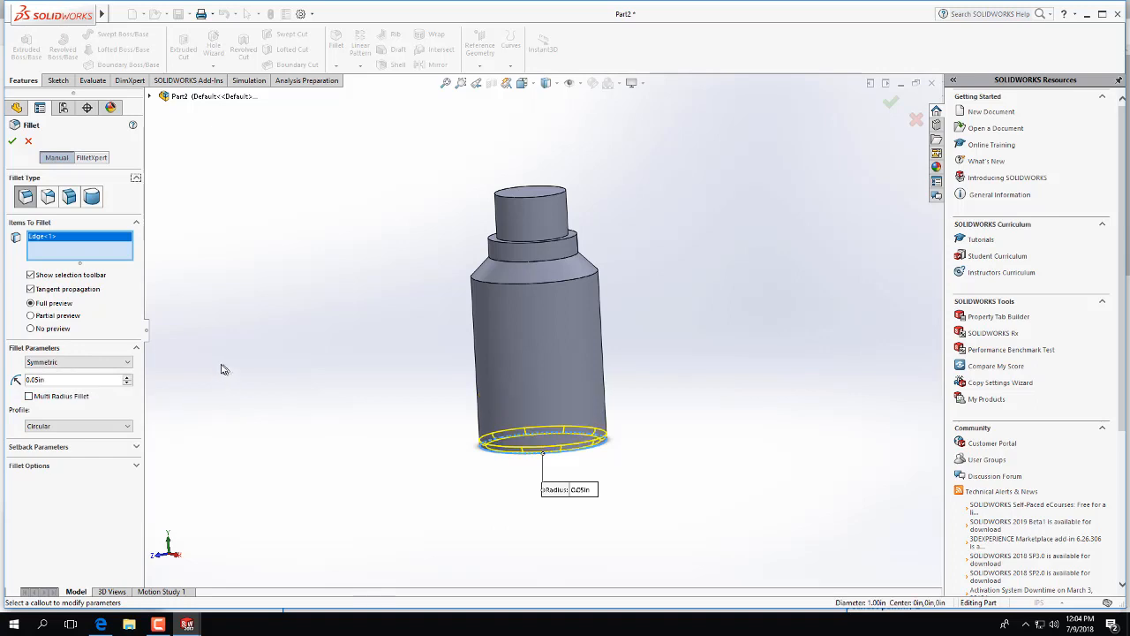
click(12, 143)
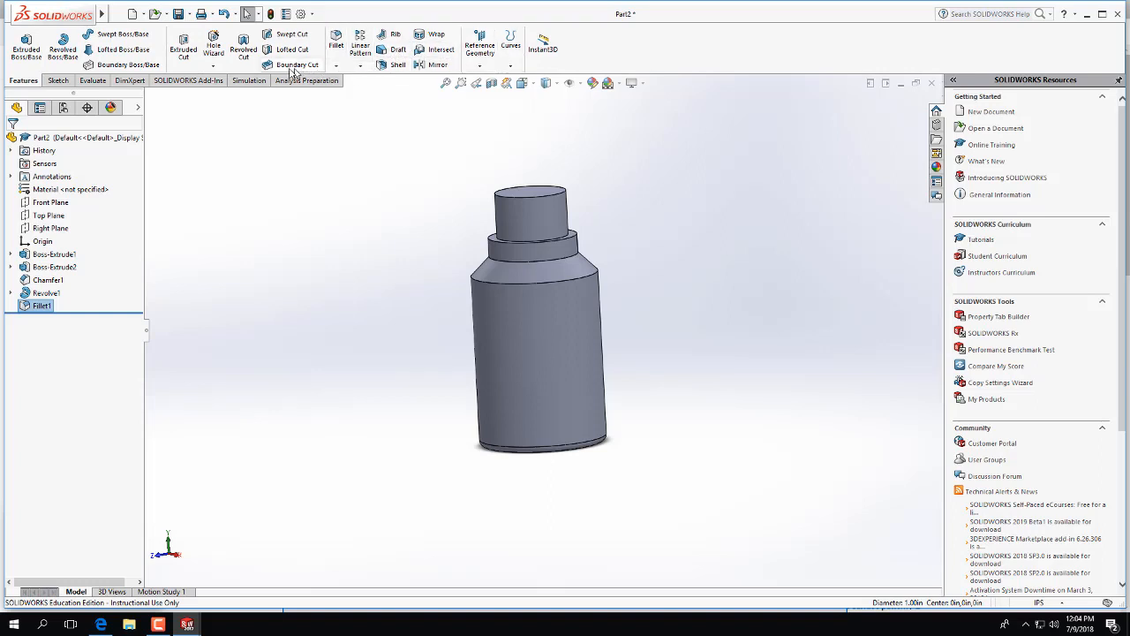
Start a Thread feature on the top circular edge of the revolved boss with a blind depth of 0.35 in
click(214, 67)
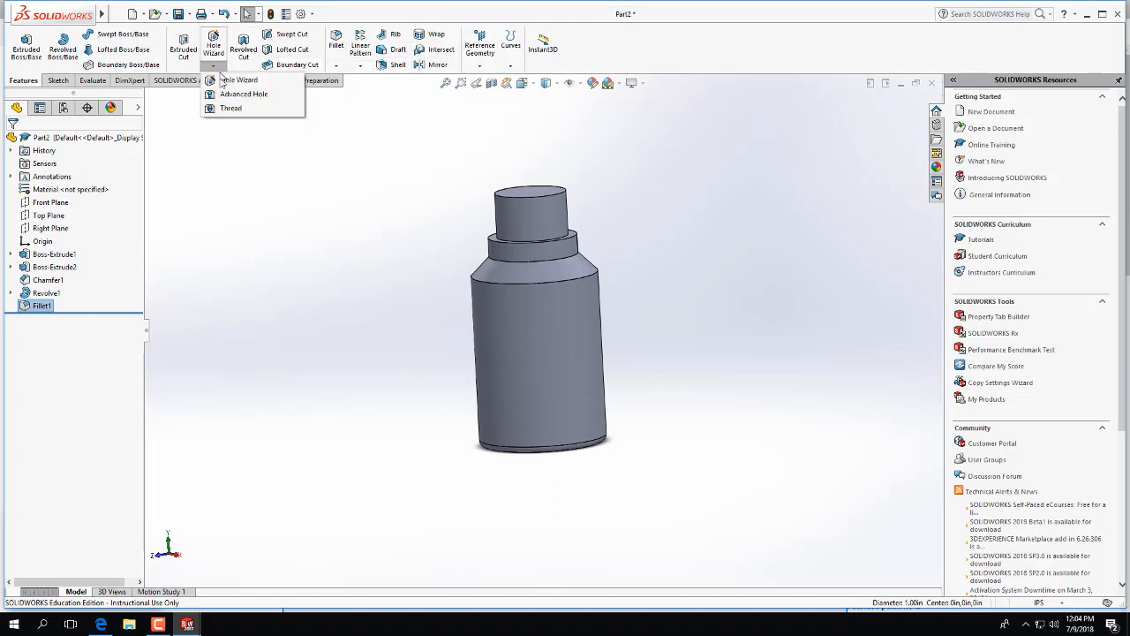
click(230, 108)
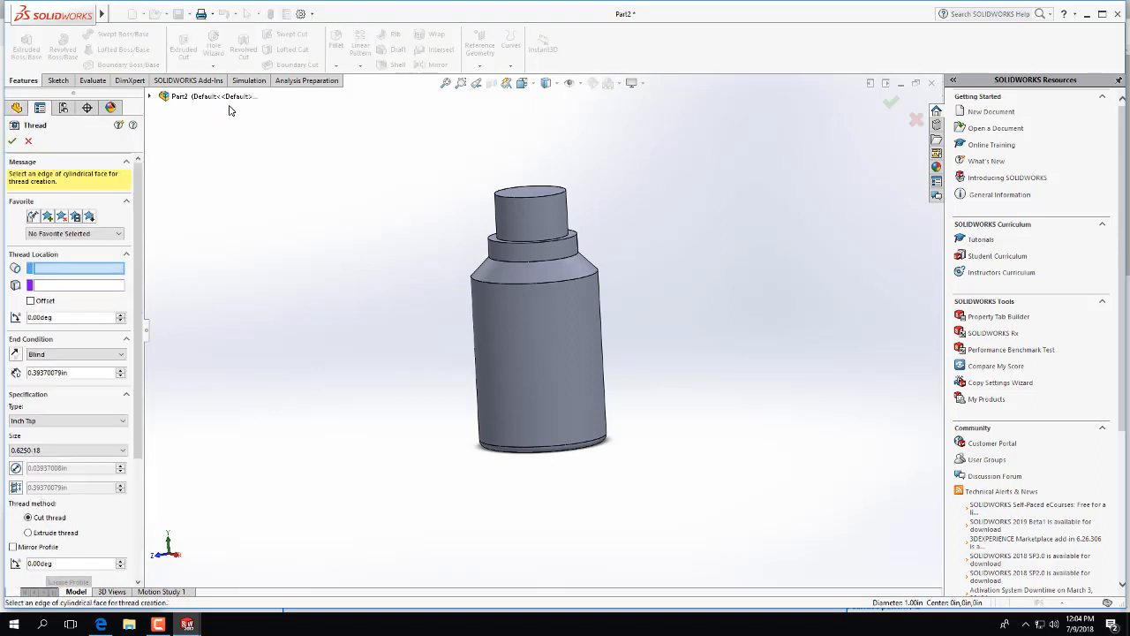
click(499, 195)
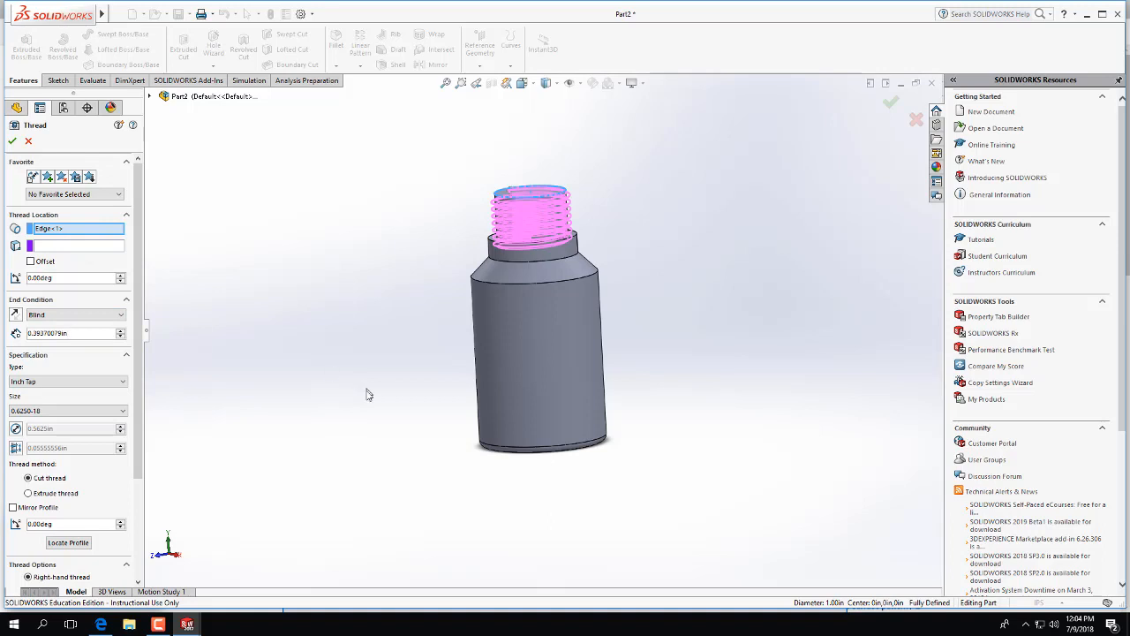
middle_drag(368, 395, 373, 369)
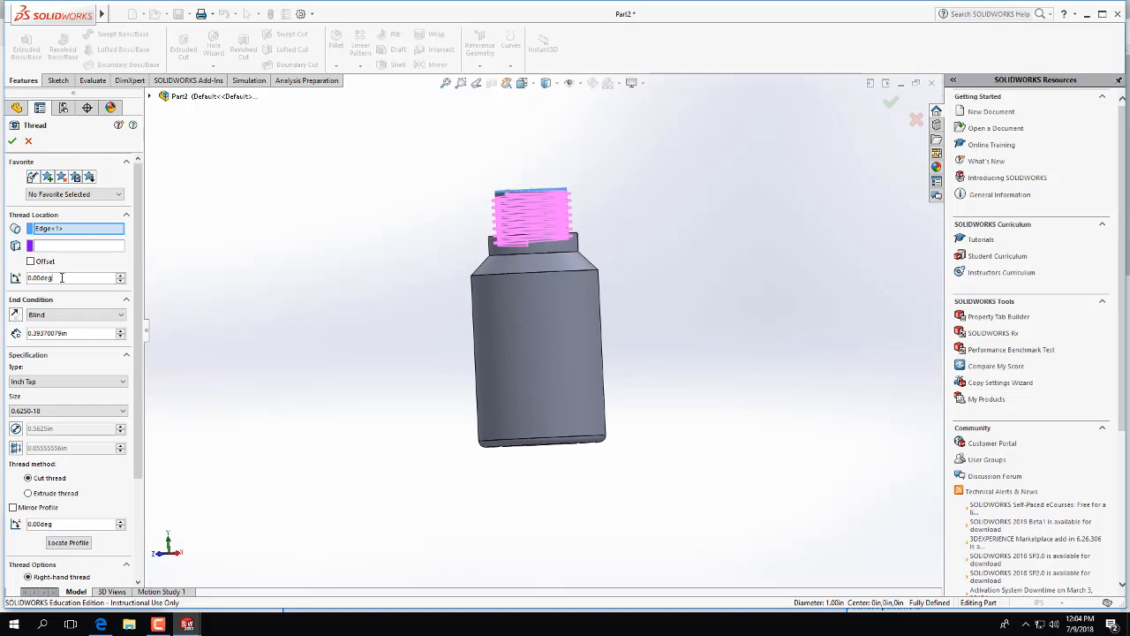
click(59, 332)
text(0.35)
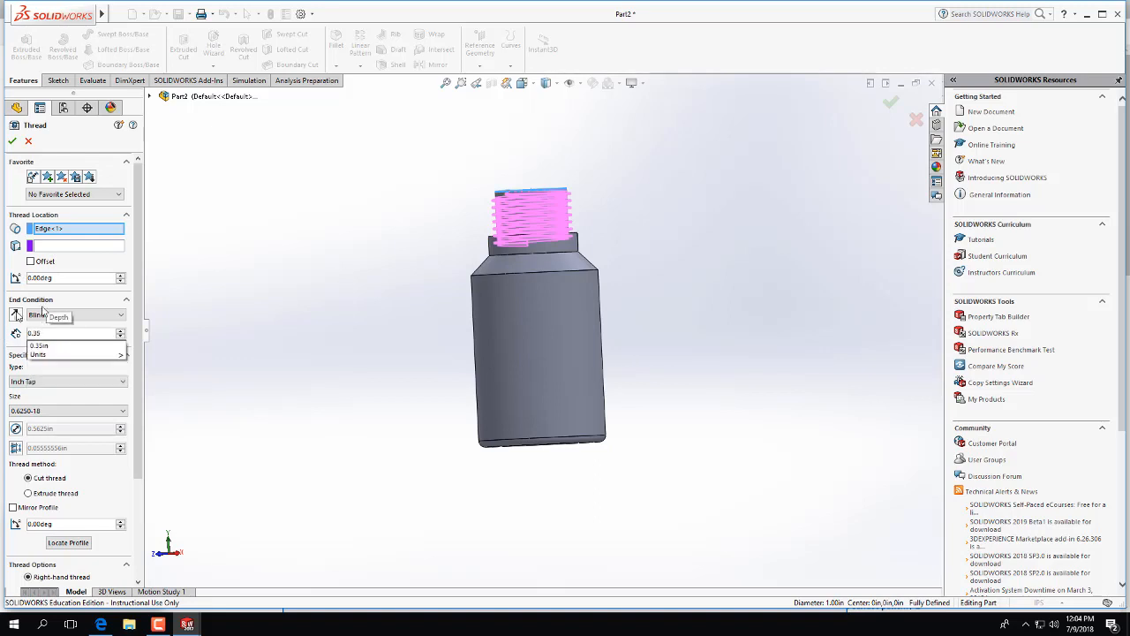
key(Return)
middle_drag(323, 257, 513, 352)
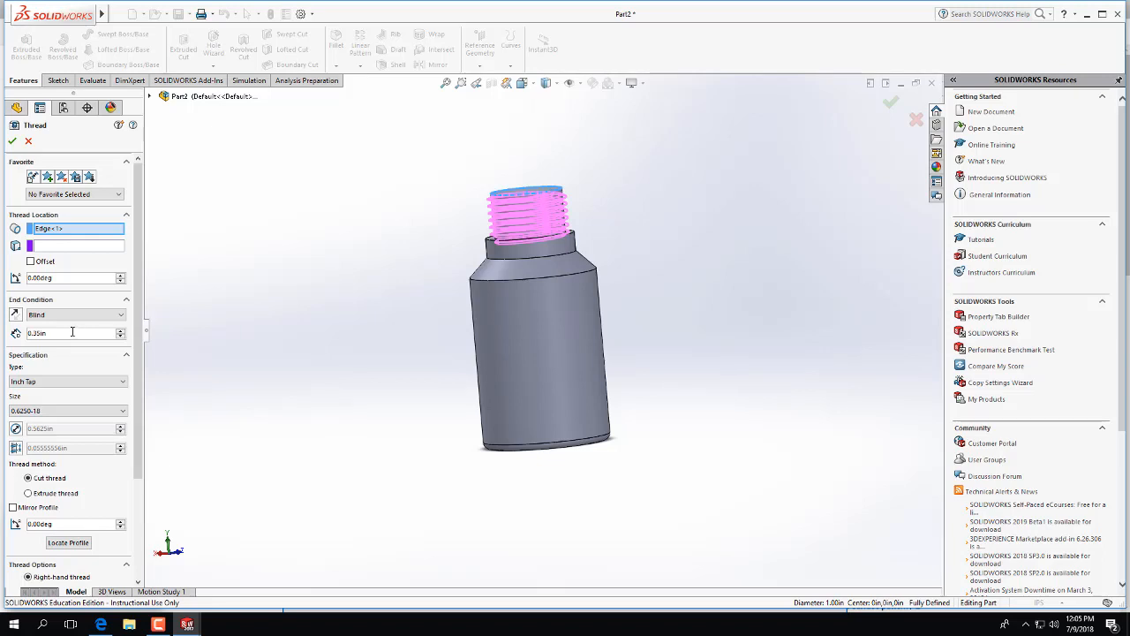
Set the thread's blind depth to 0.32 in and check how it meets the neck
click(72, 332)
key(BackSpace)
key(BackSpace)
key(BackSpace)
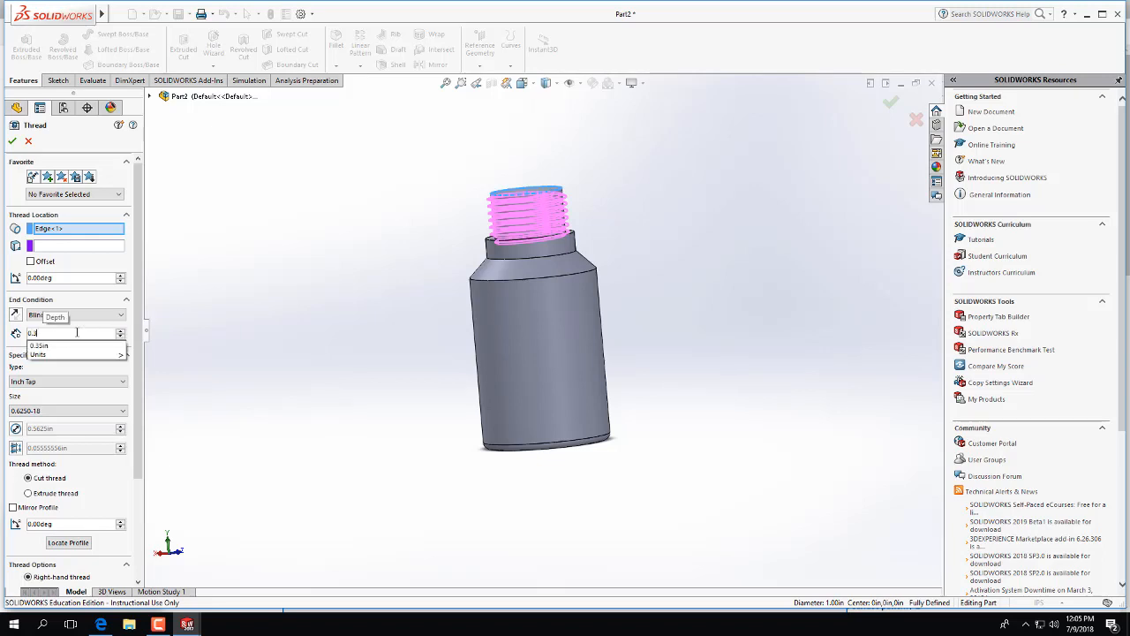
text(2)
key(Return)
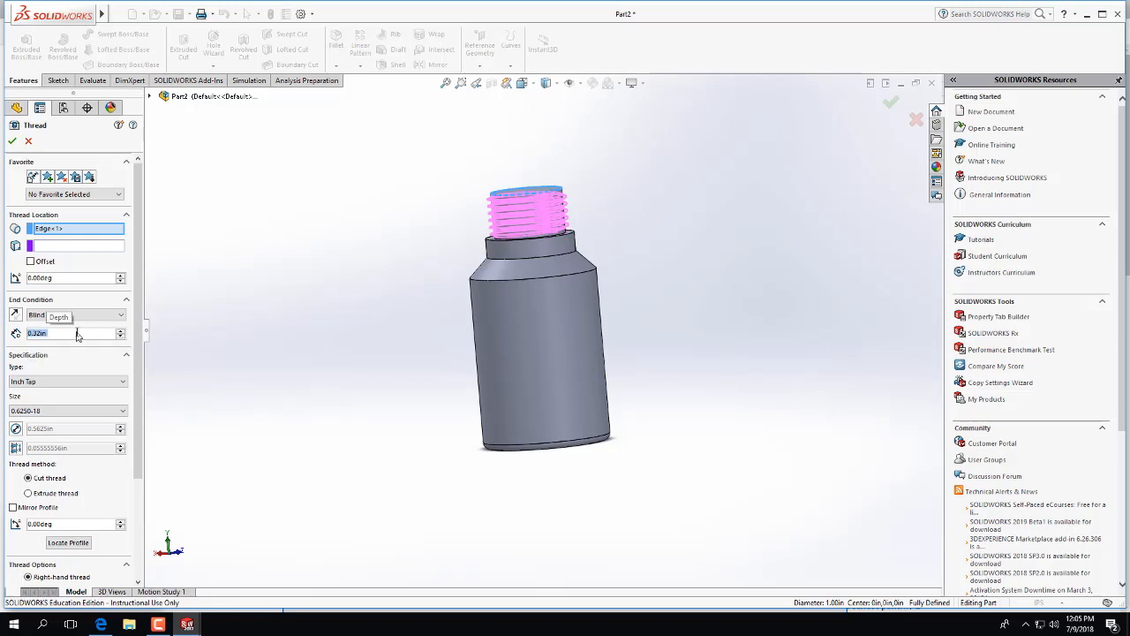
middle_drag(278, 324, 569, 294)
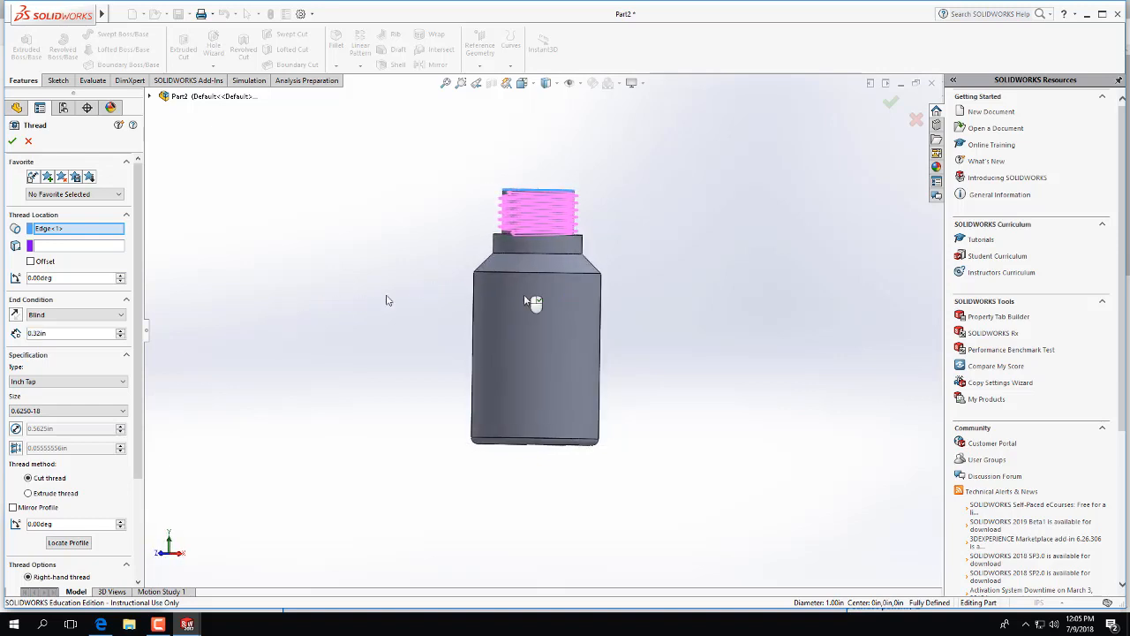
Shorten the thread's blind depth to 0.31 in and inspect the preview
click(58, 334)
key(BackSpace)
key(BackSpace)
key(BackSpace)
text(1)
key(Return)
middle_drag(678, 291, 669, 290)
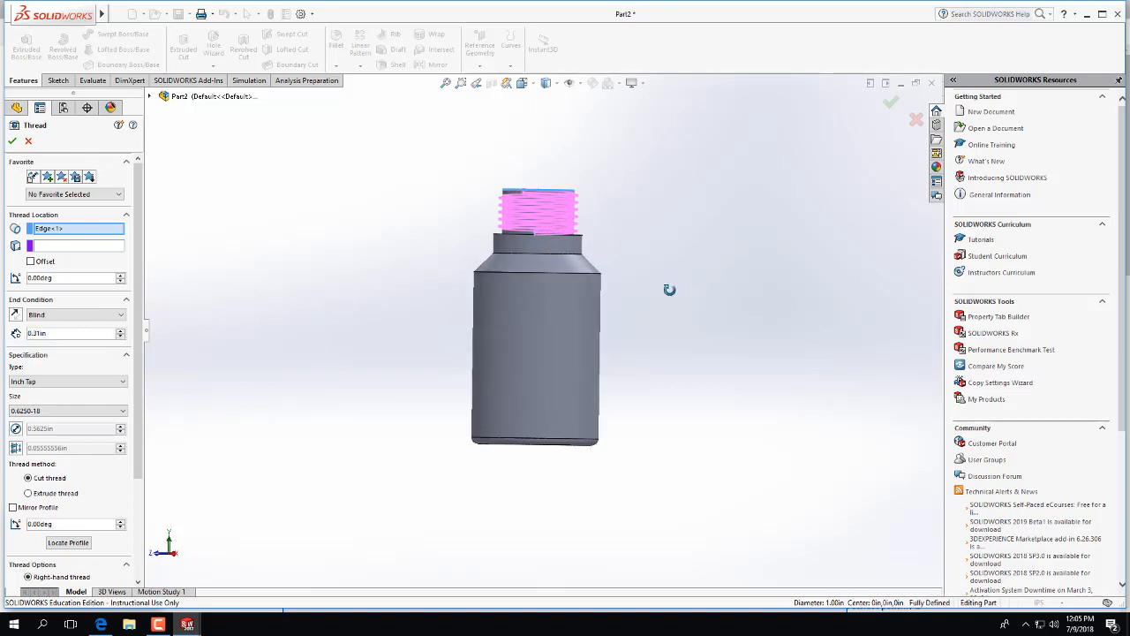
Set the thread's blind depth to 0.30 in and its specification type to Inch Die
click(49, 332)
key(BackSpace)
key(BackSpace)
key(BackSpace)
text(0)
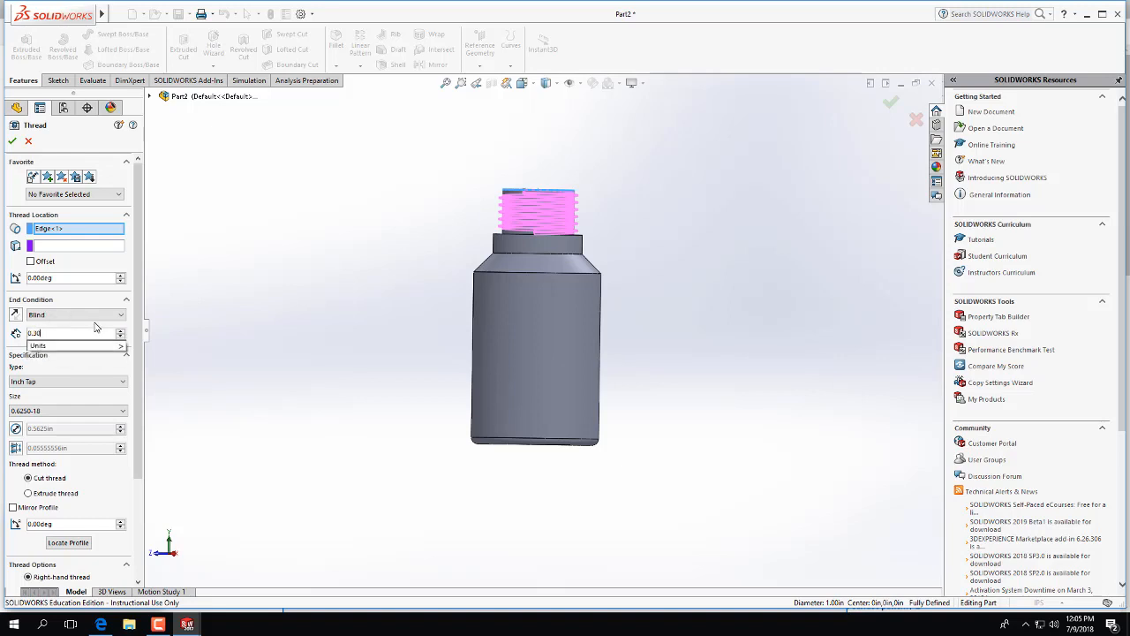
key(Return)
middle_drag(759, 269, 661, 242)
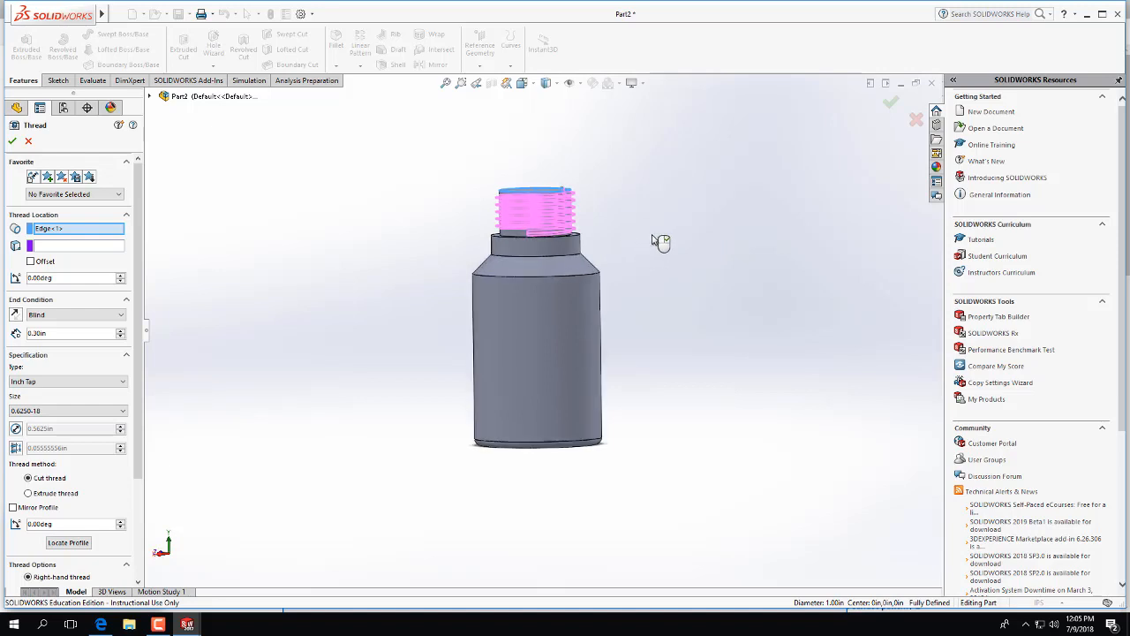
click(86, 381)
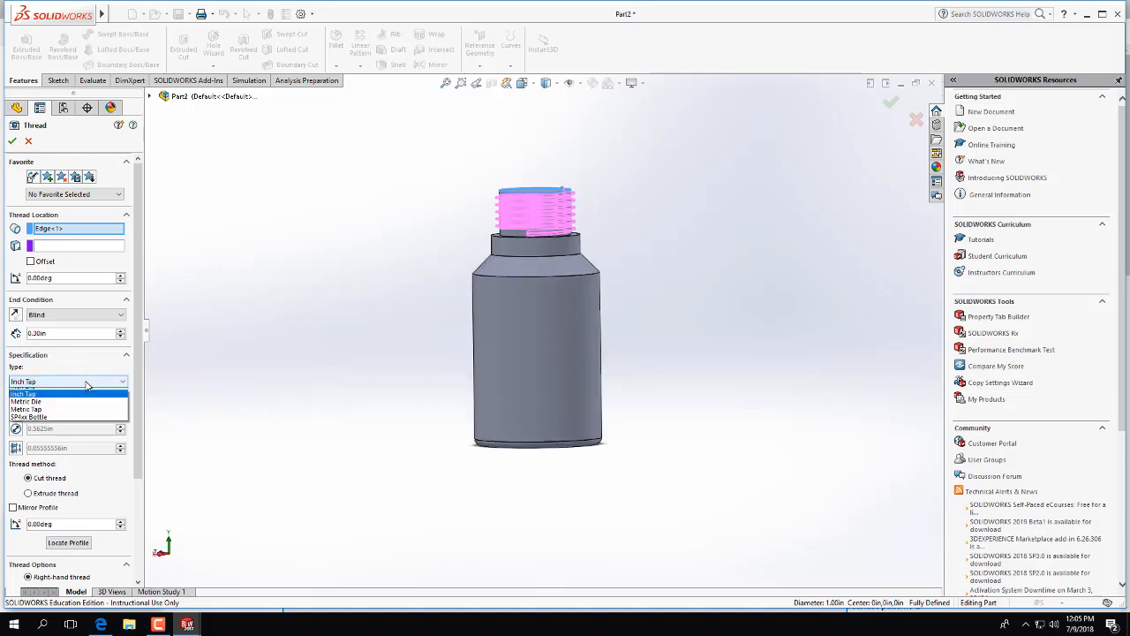
click(53, 391)
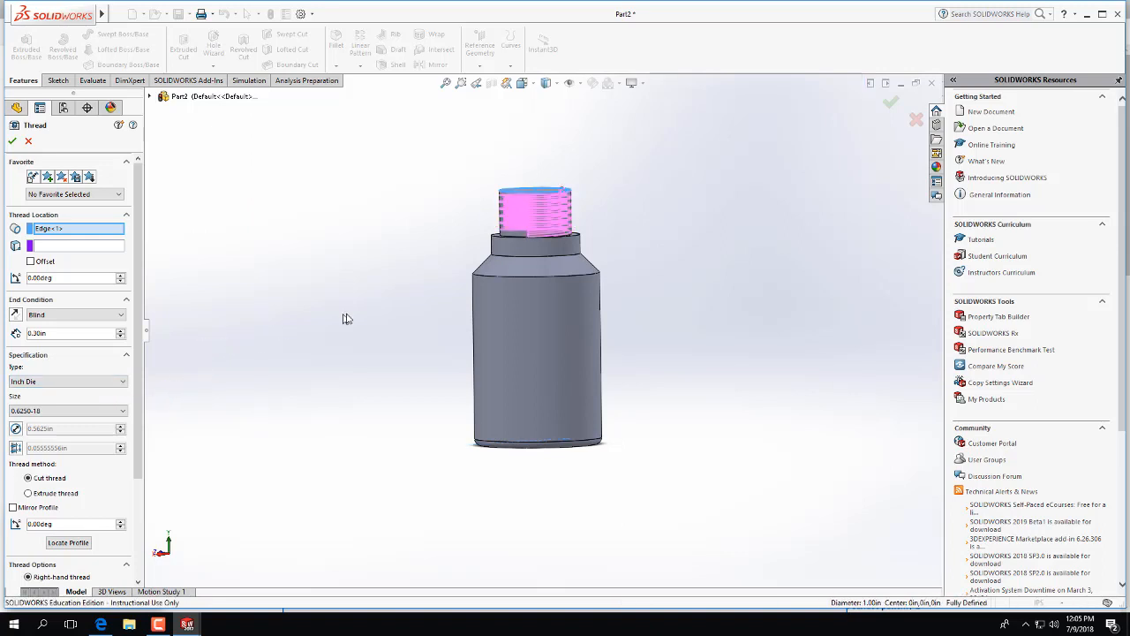
Review the thread options, create the right-hand 0.6250-18 cut thread and inspect it on the boss from several sides
middle_drag(341, 312, 311, 312)
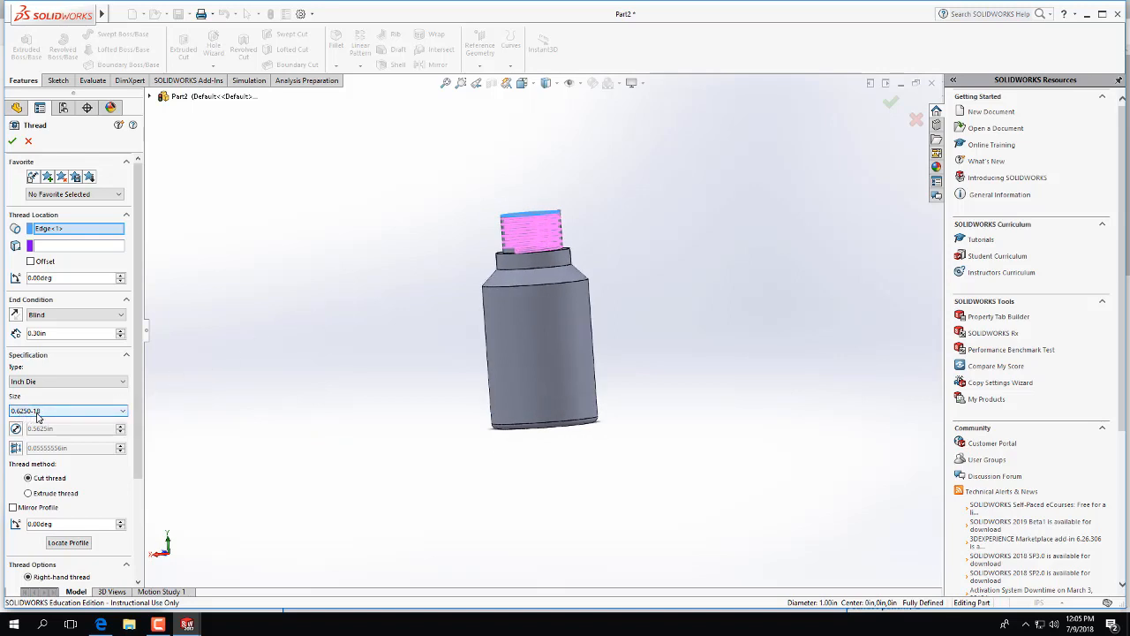
scroll(126, 424, down, 3)
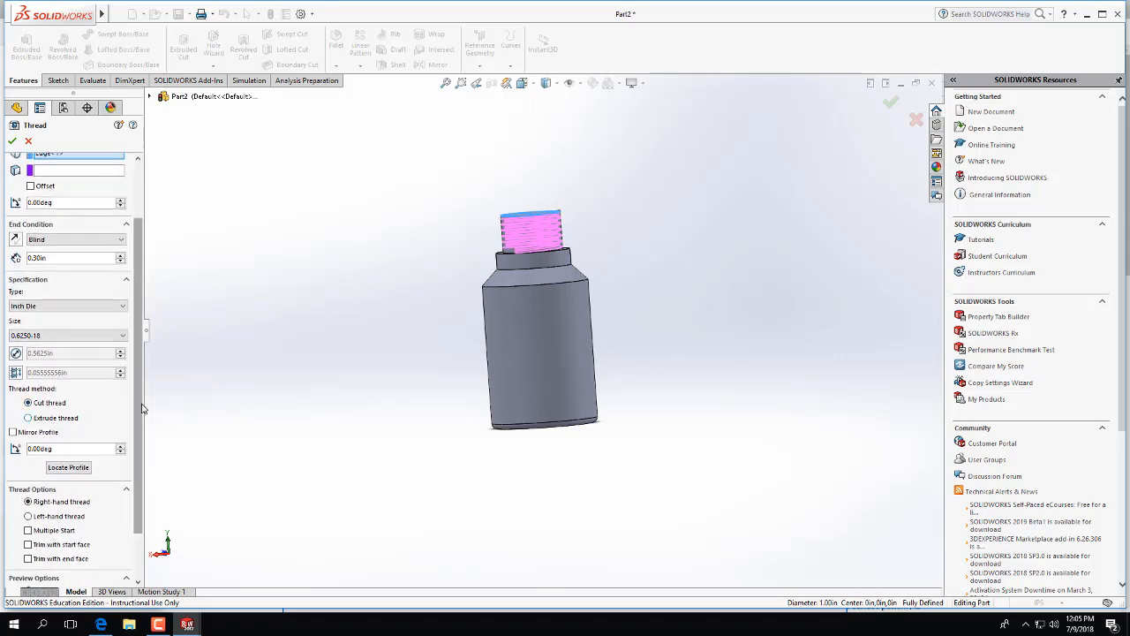
scroll(130, 481, down, 2)
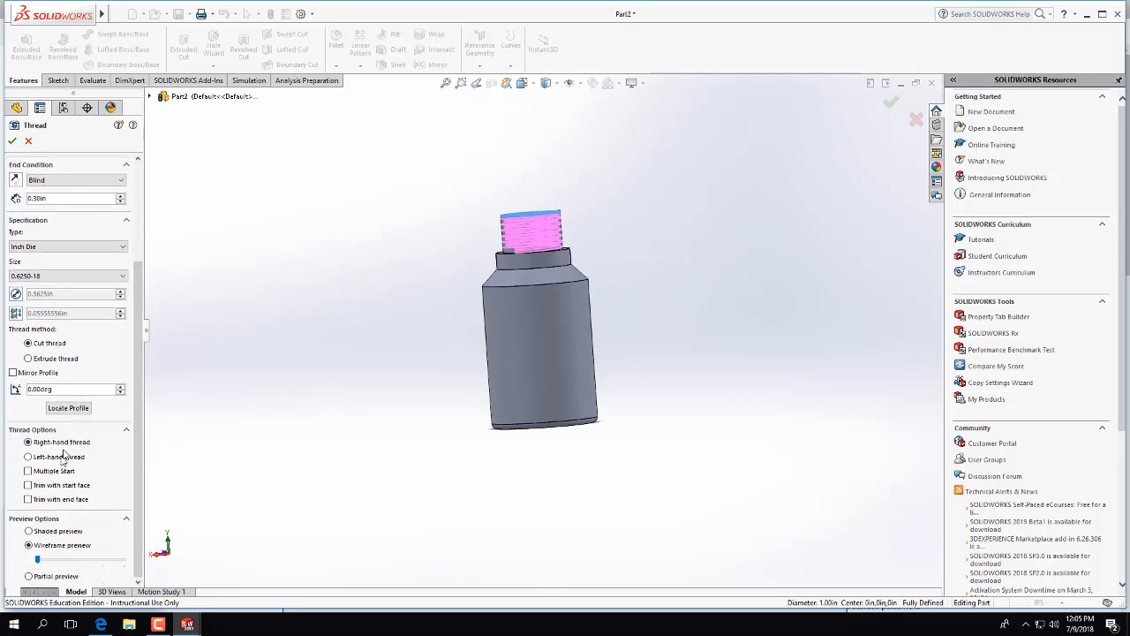
click(12, 143)
middle_drag(427, 340, 191, 356)
middle_drag(659, 303, 668, 270)
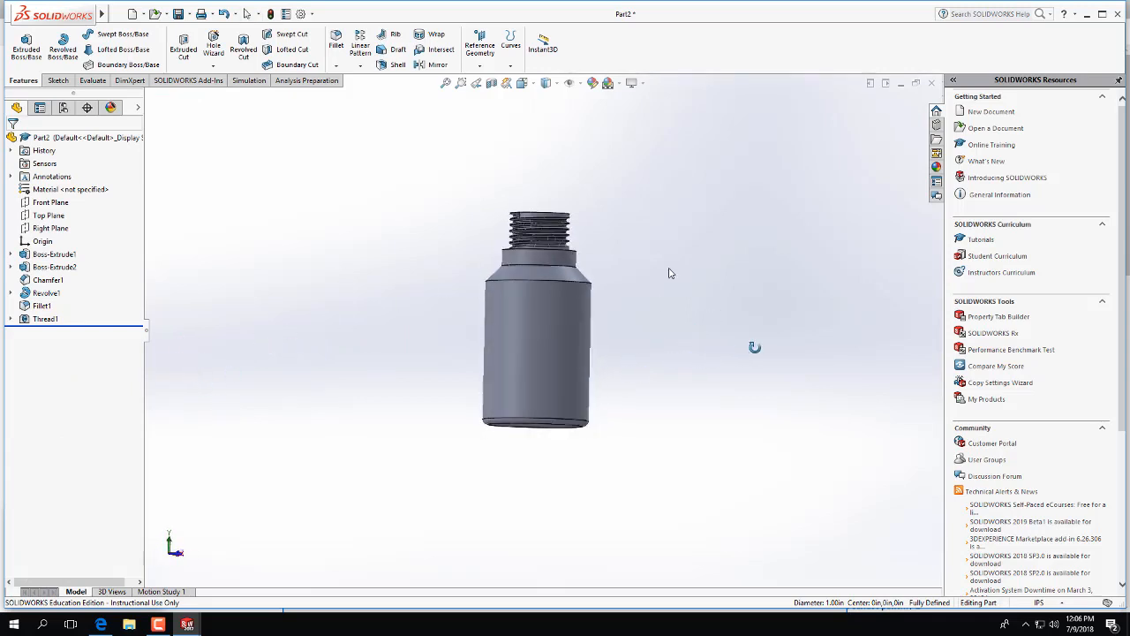
Reopen the thread feature for editing and enable an offset for its start location
click(46, 319)
click(57, 282)
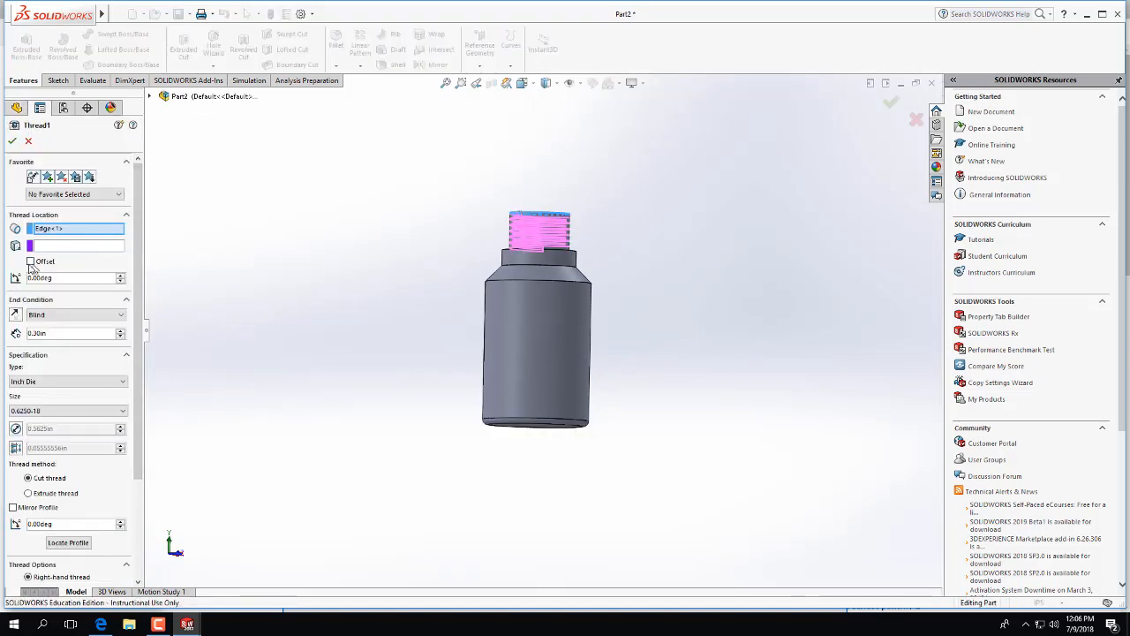
click(30, 261)
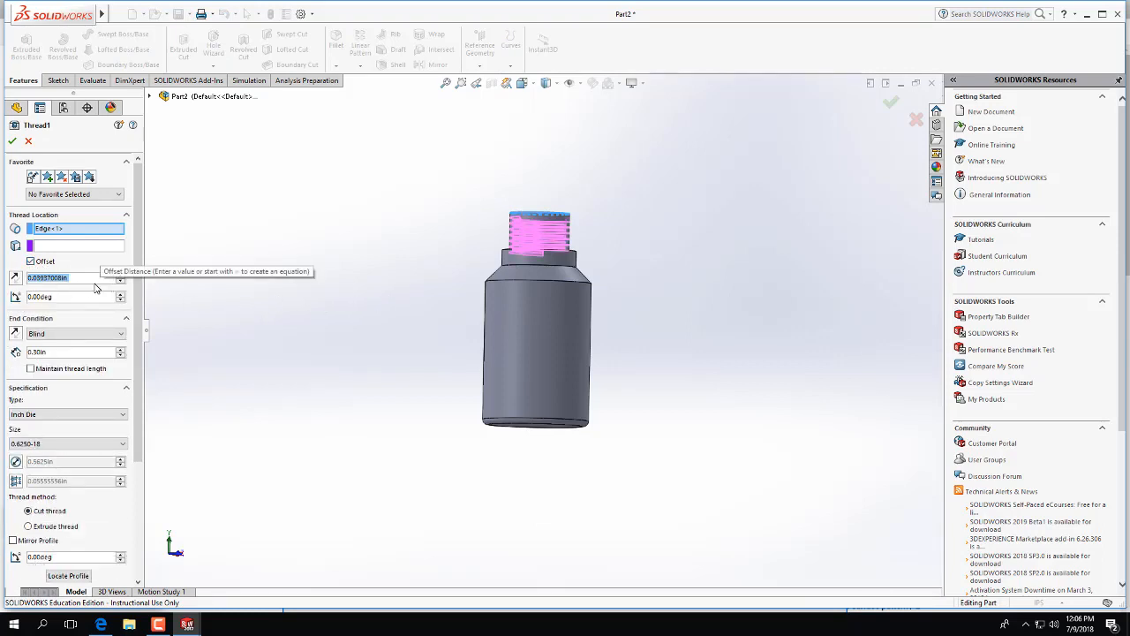
Try thread start offset distances of -0.25 in and 0.10 in
text(=)
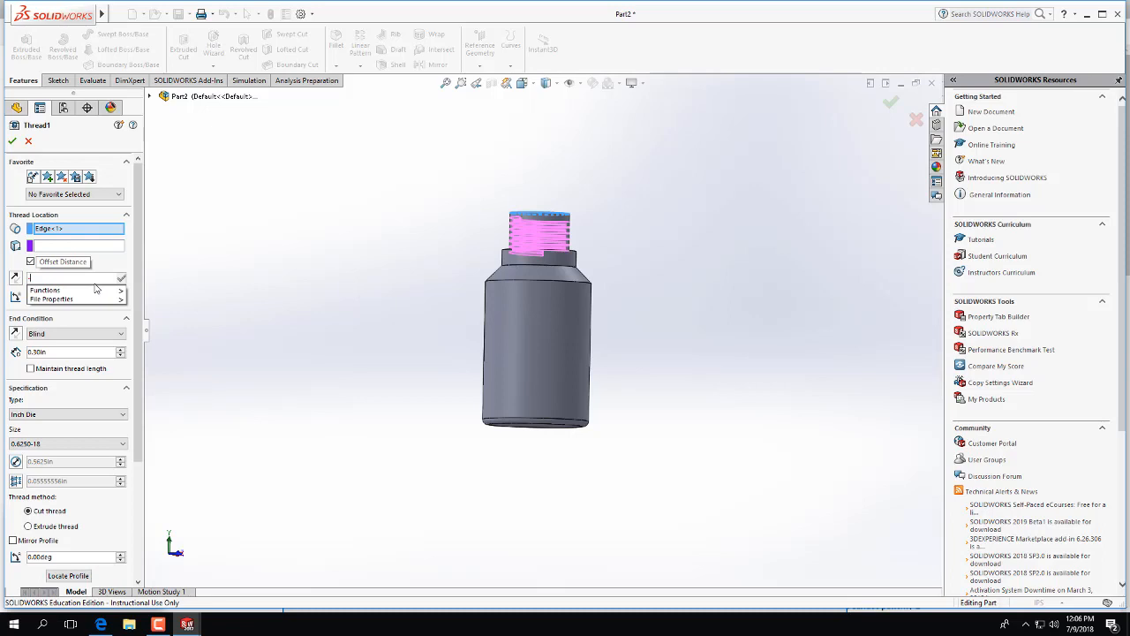
text(0.)
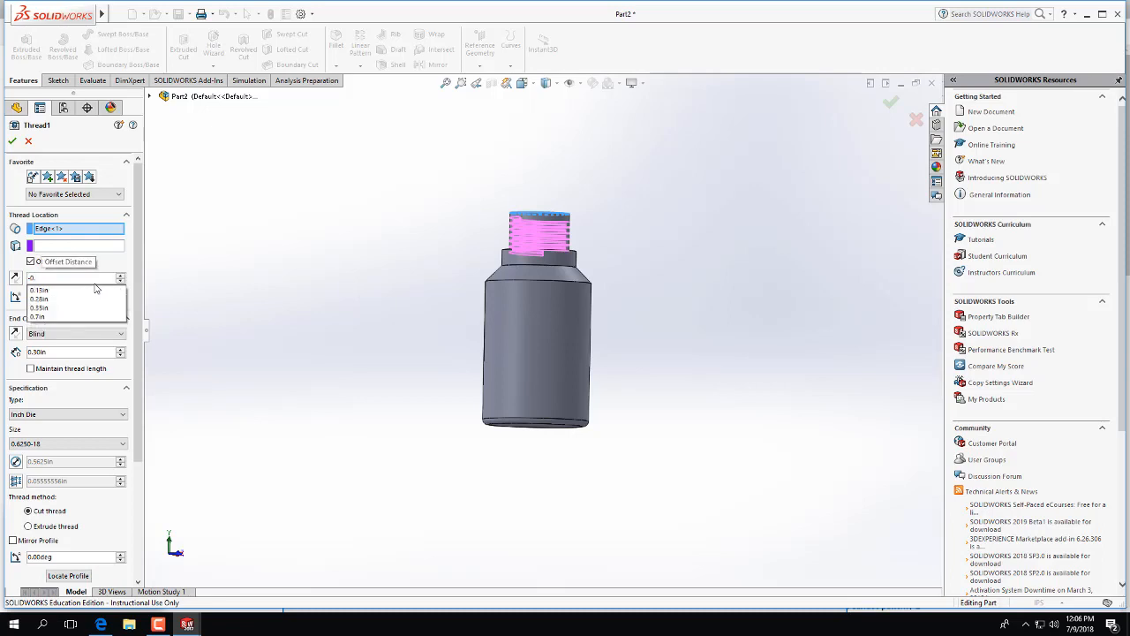
text(25)
key(Return)
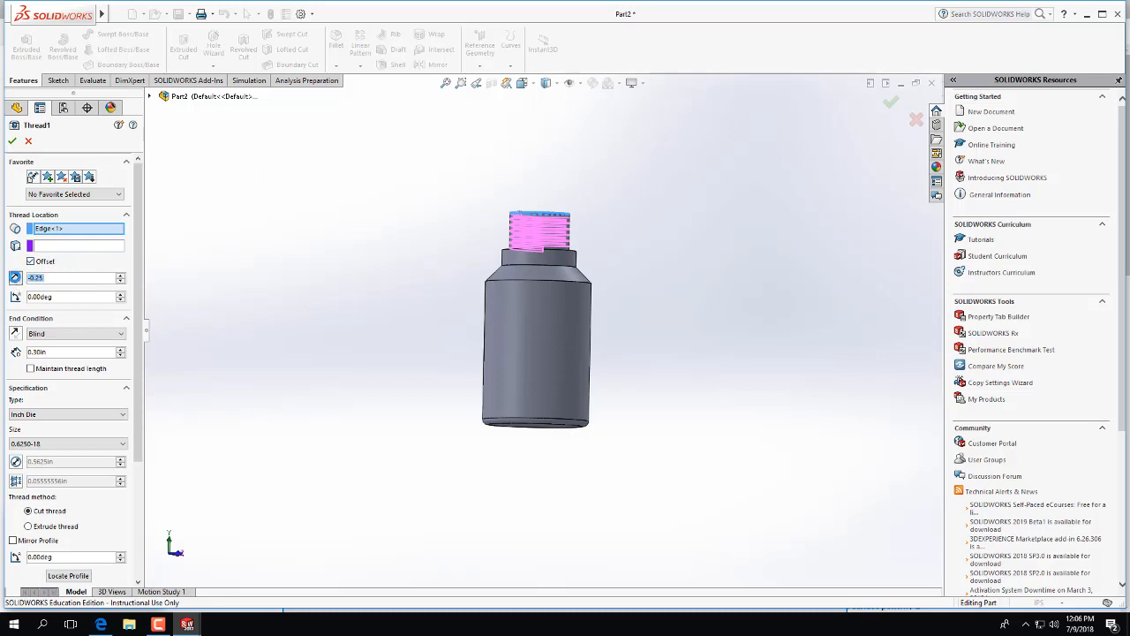
click(61, 277)
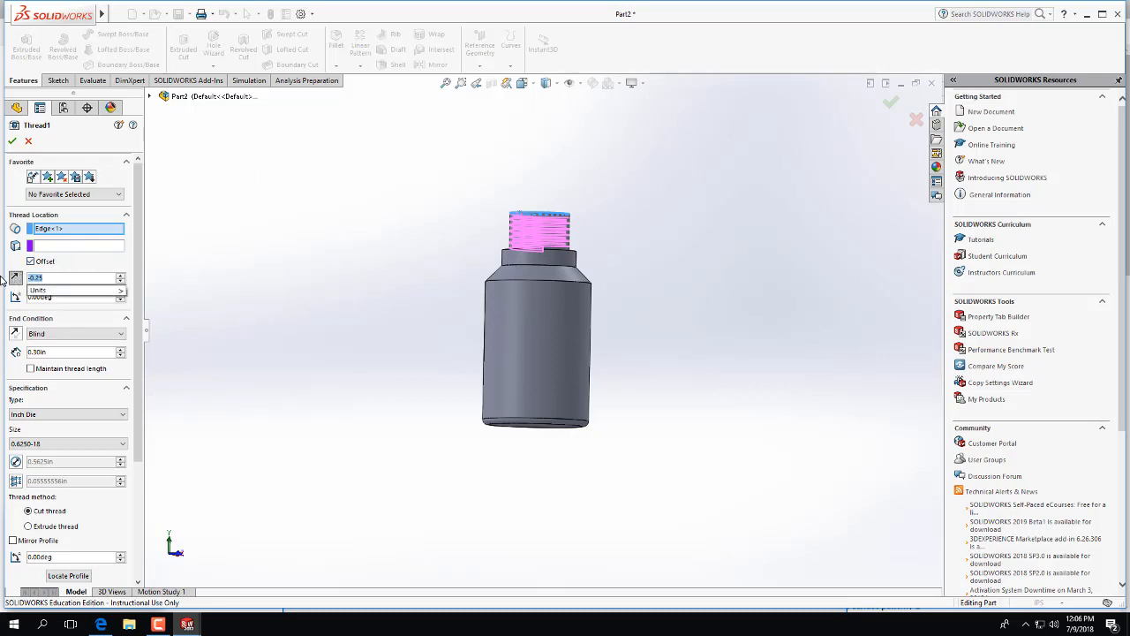
text(0.1)
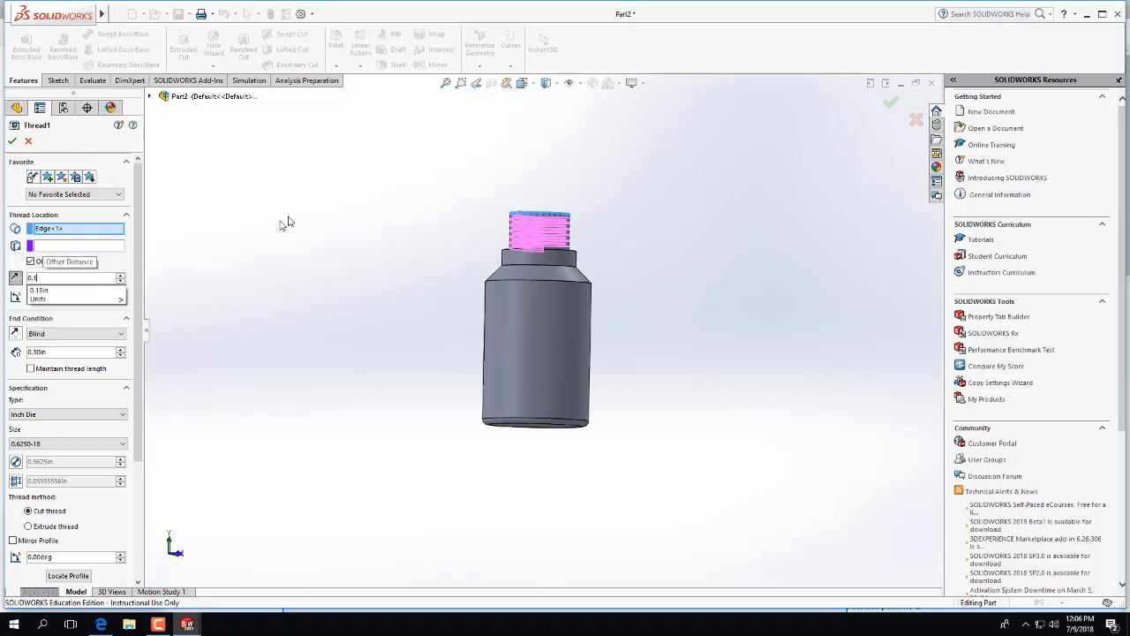
key(Return)
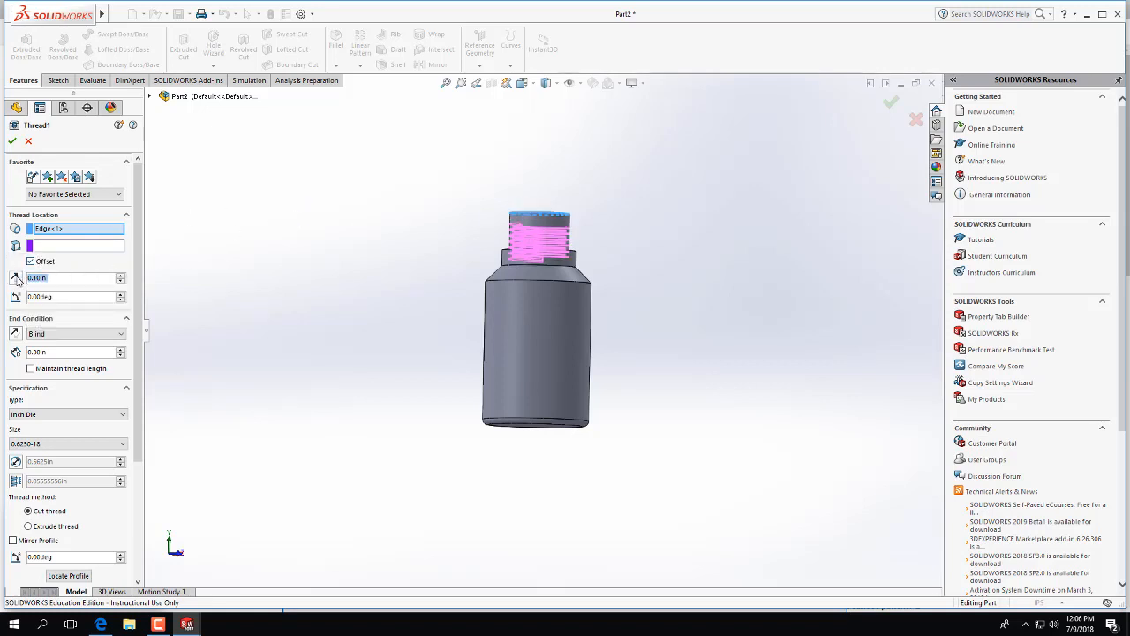
Reverse the thread's offset direction so it starts above the boss's top edge, and set the offset distance to 0.05 in
mouse_move(328, 311)
middle_down()
mouse_move(366, 308)
mouse_move(315, 315)
middle_up()
click(38, 277)
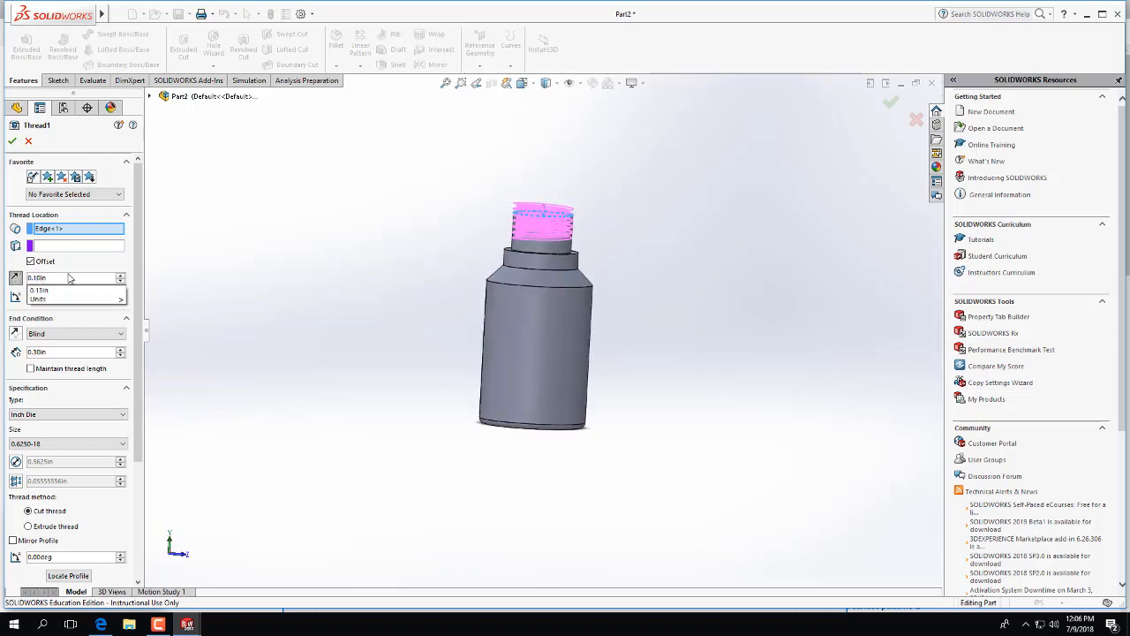
text(0.05)
key(Return)
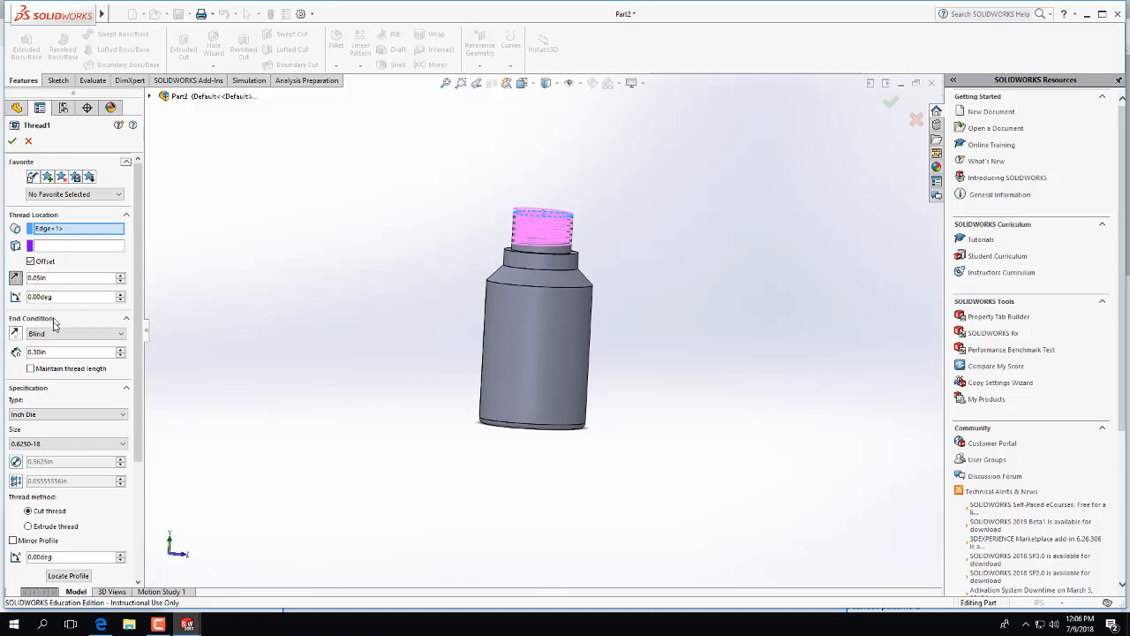
Set the neck thread's blind depth to 0.35 in and finish the thread cut
double_click(39, 351)
text(0.35)
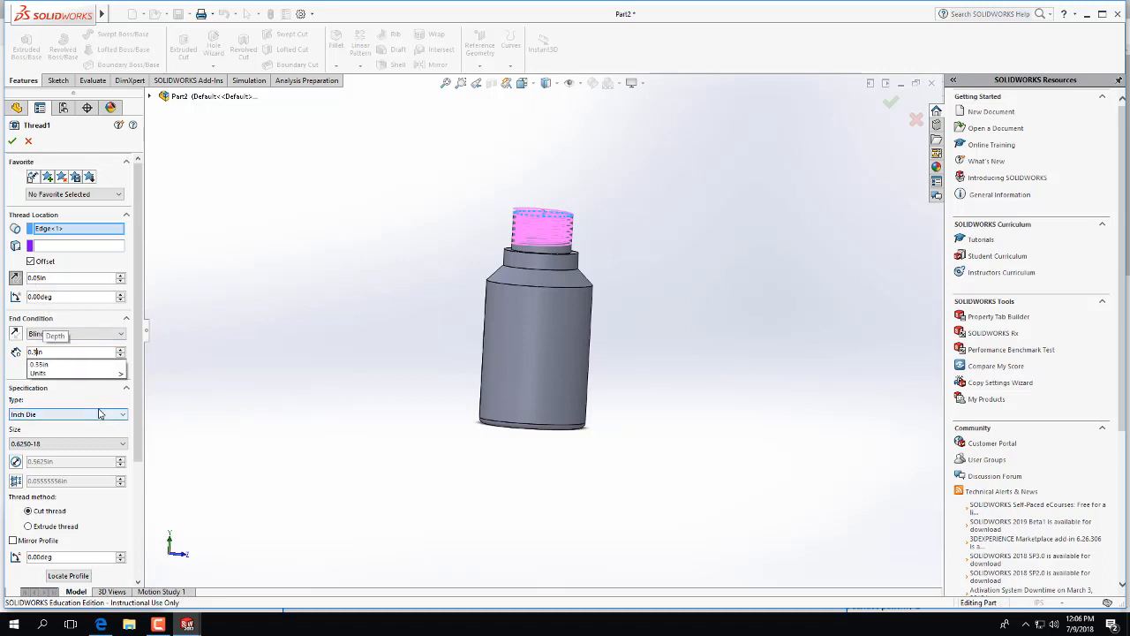
click(207, 320)
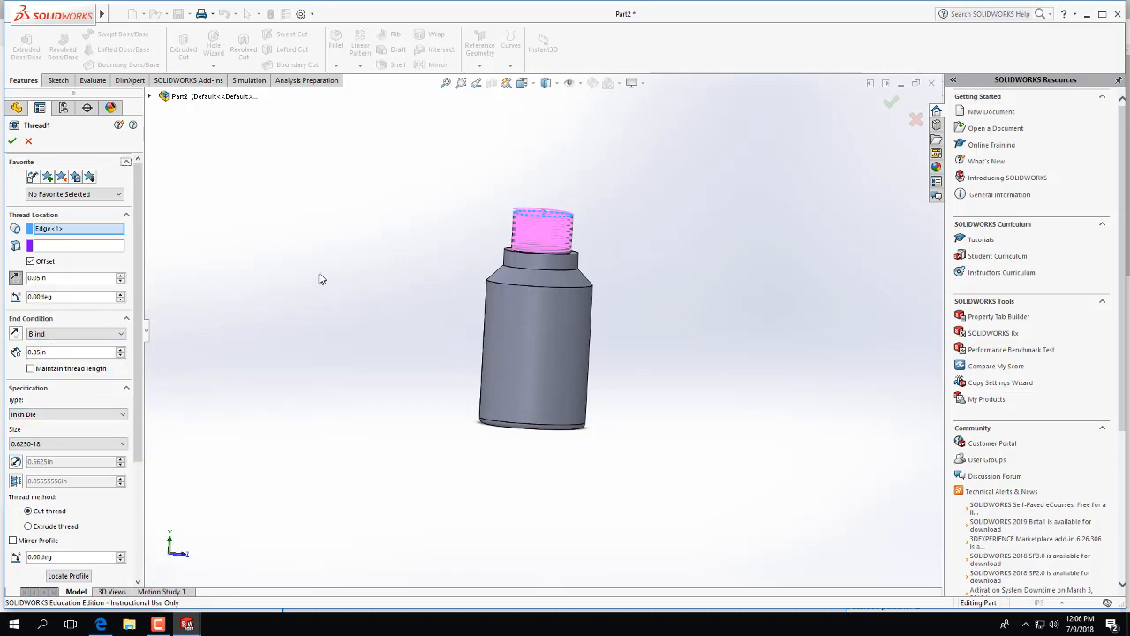
mouse_move(320, 279)
middle_down()
mouse_move(386, 253)
mouse_move(399, 275)
mouse_move(285, 257)
mouse_move(676, 270)
mouse_move(597, 247)
mouse_move(434, 270)
mouse_move(353, 259)
mouse_move(318, 277)
mouse_move(415, 269)
mouse_move(508, 281)
middle_up()
click(12, 141)
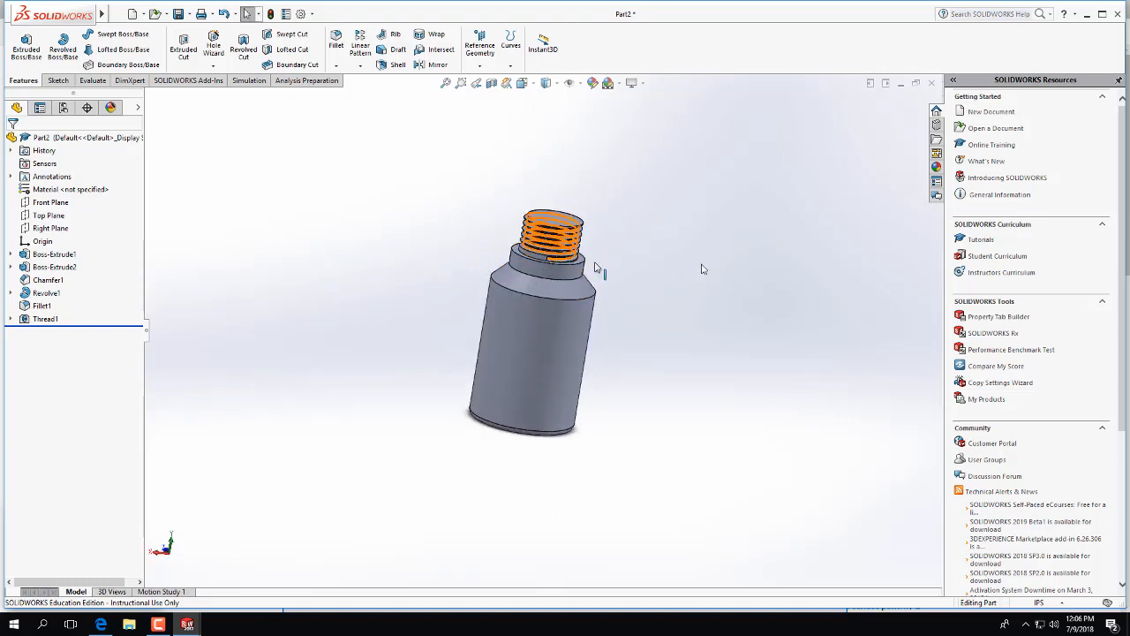
middle_drag(598, 267, 409, 348)
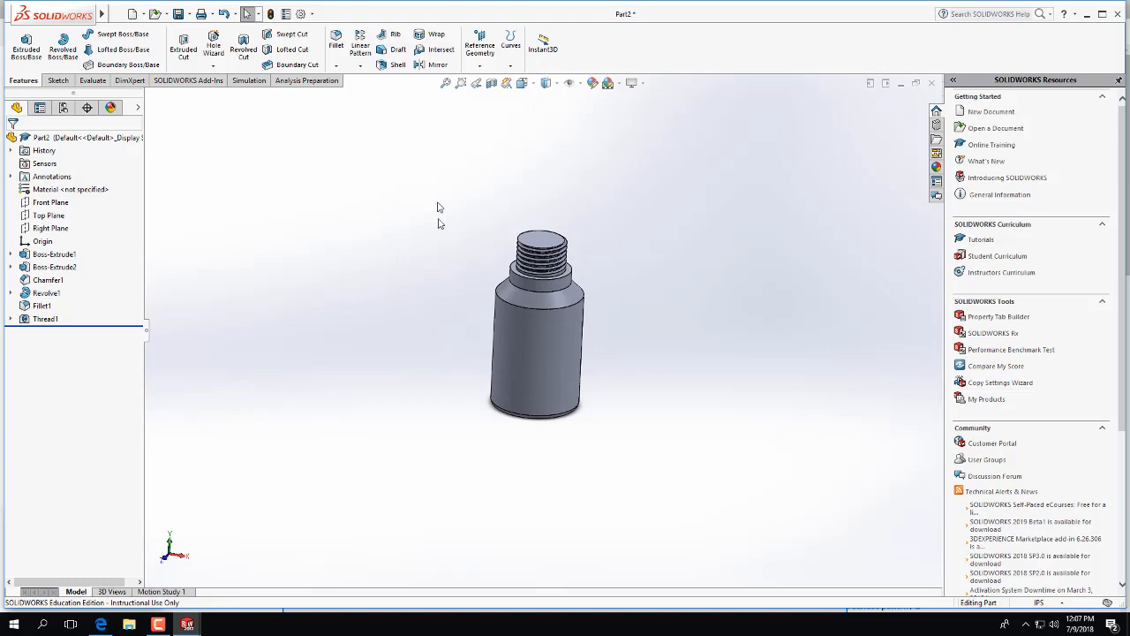
Reopen the thread feature to review its available sizes, keep 0.6250-18, and inspect the threaded neck from several sides
click(45, 318)
click(51, 281)
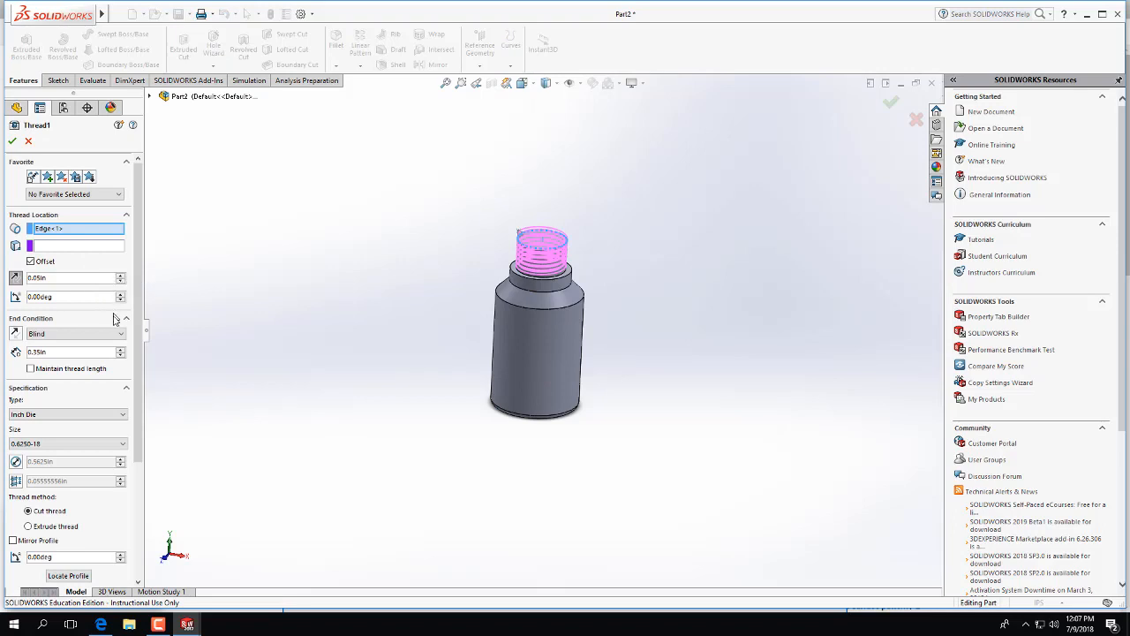
click(32, 444)
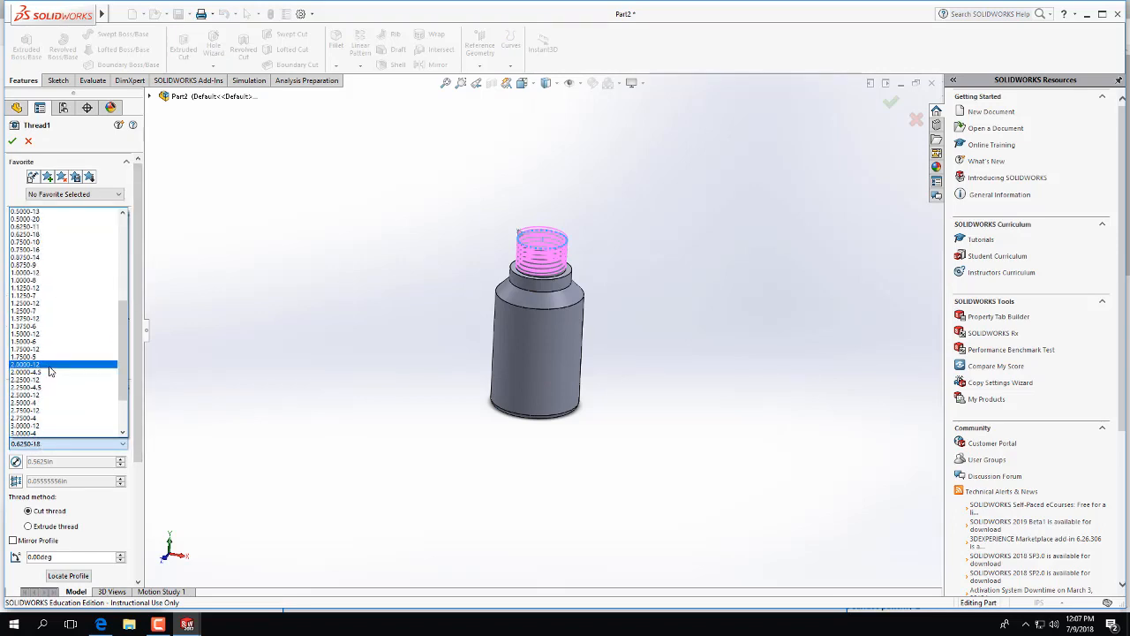
scroll(50, 371, up, 2)
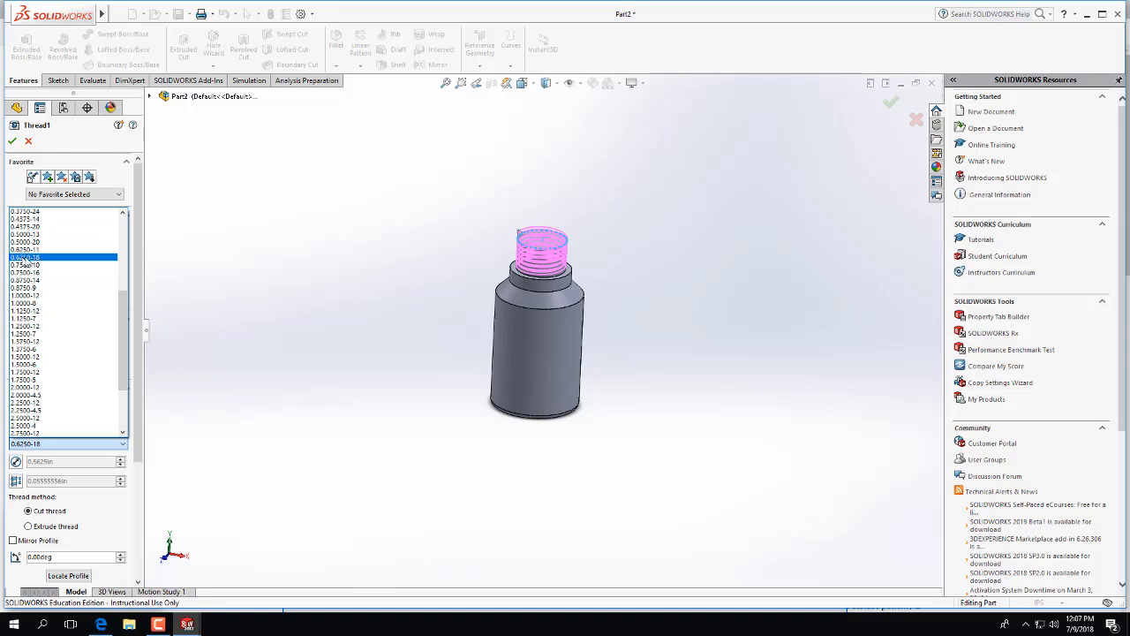
click(41, 256)
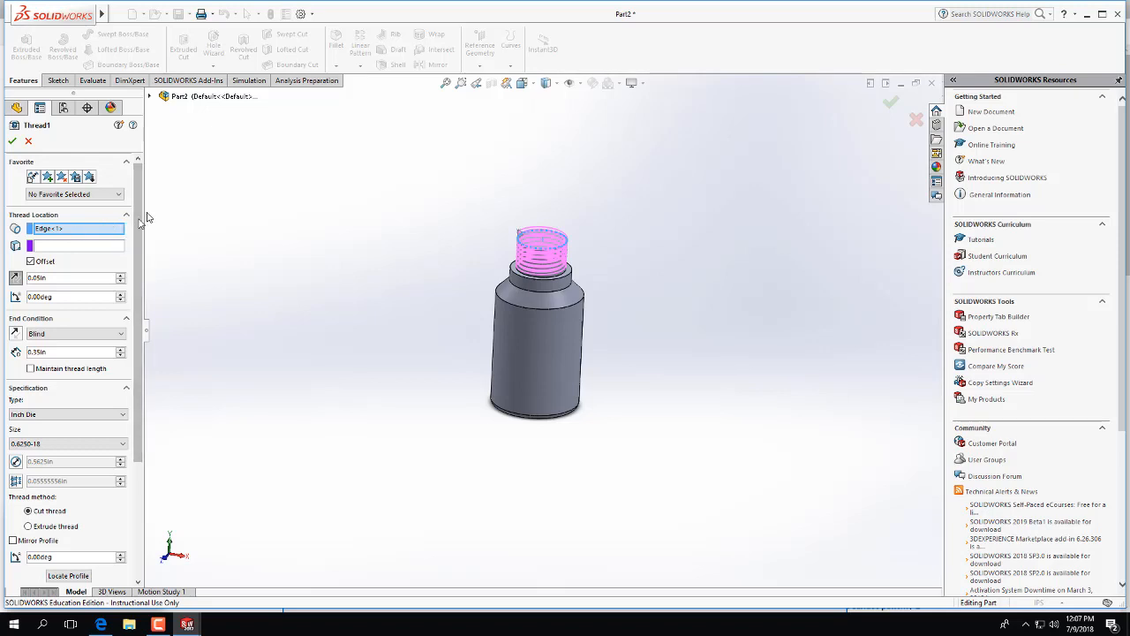
click(14, 141)
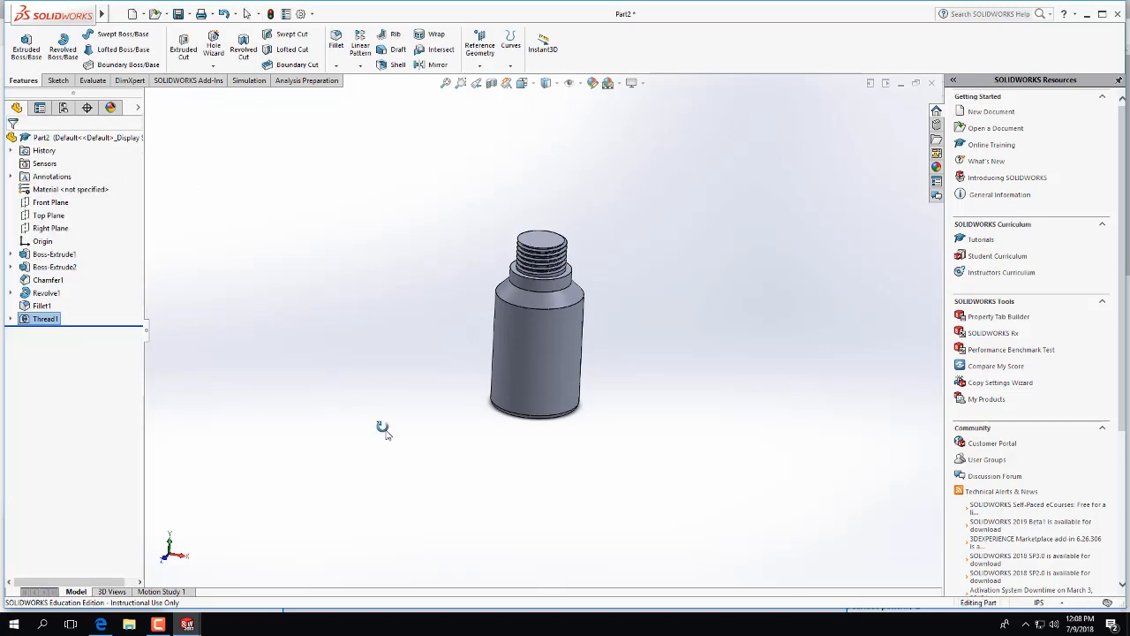
middle_drag(383, 423, 372, 361)
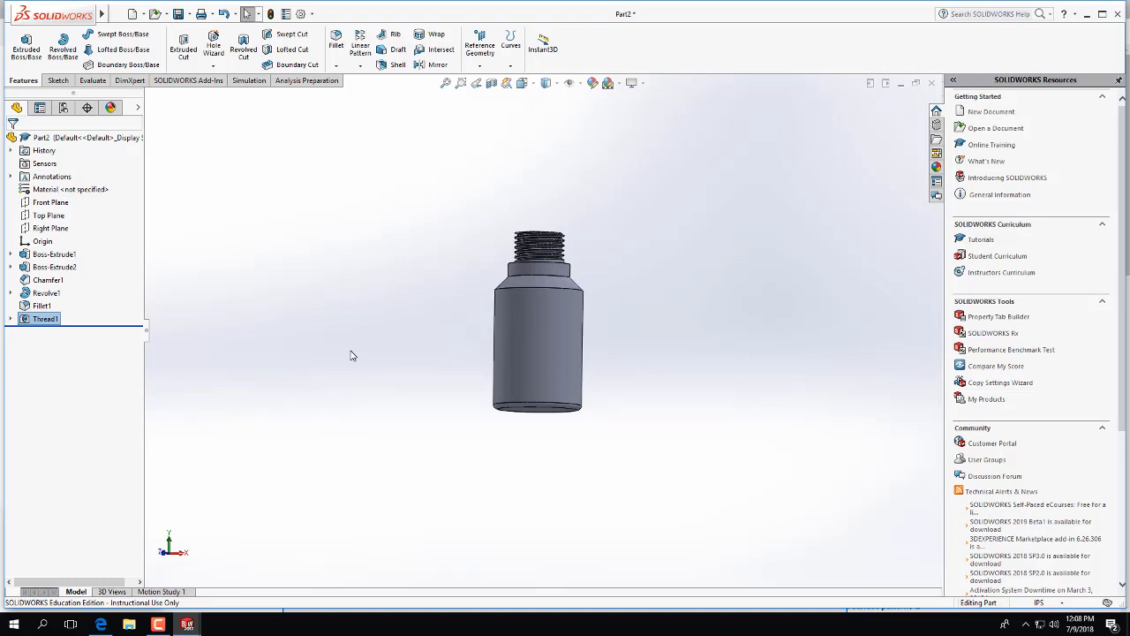
middle_drag(463, 330, 270, 337)
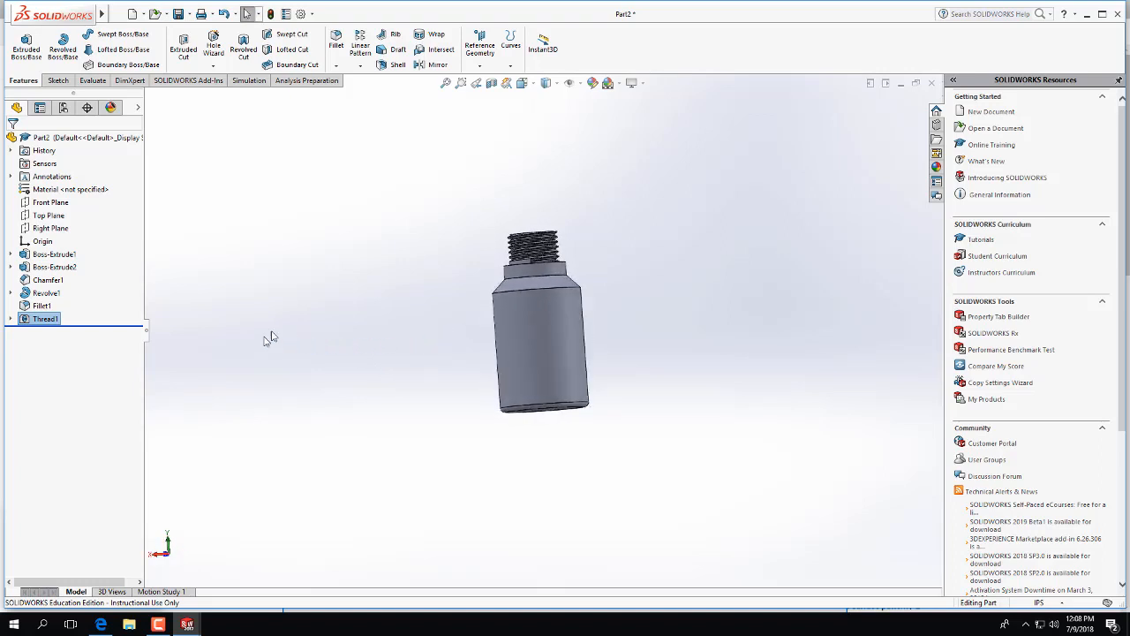
middle_drag(412, 338, 350, 414)
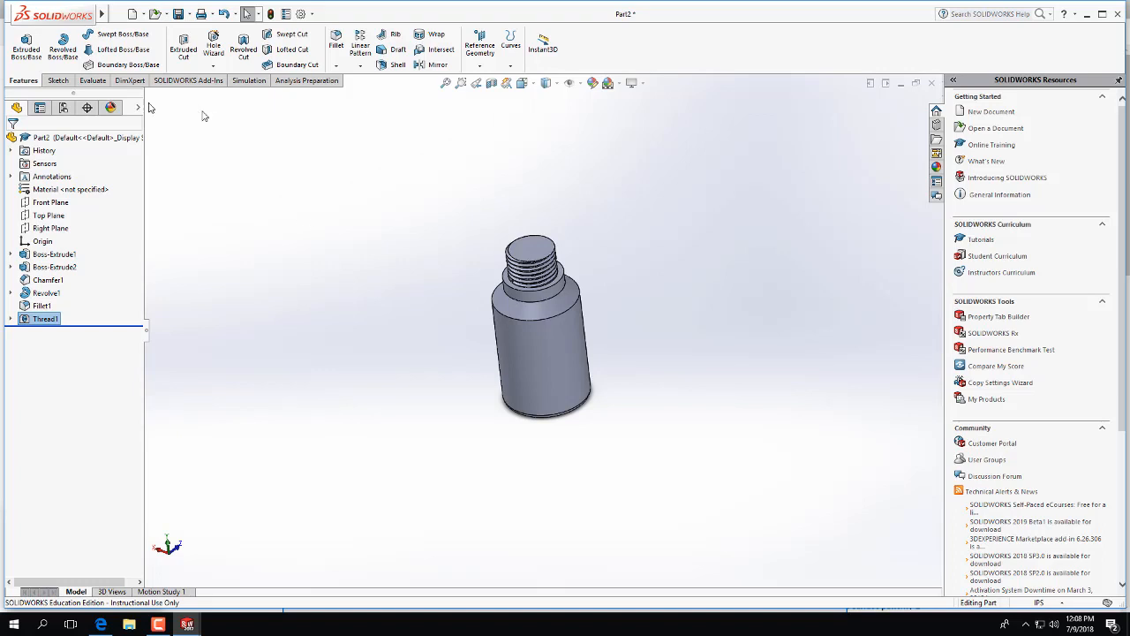
Start a sketch on the neck's top face and draw a circle about 0.15 in in radius centred on the origin
click(57, 81)
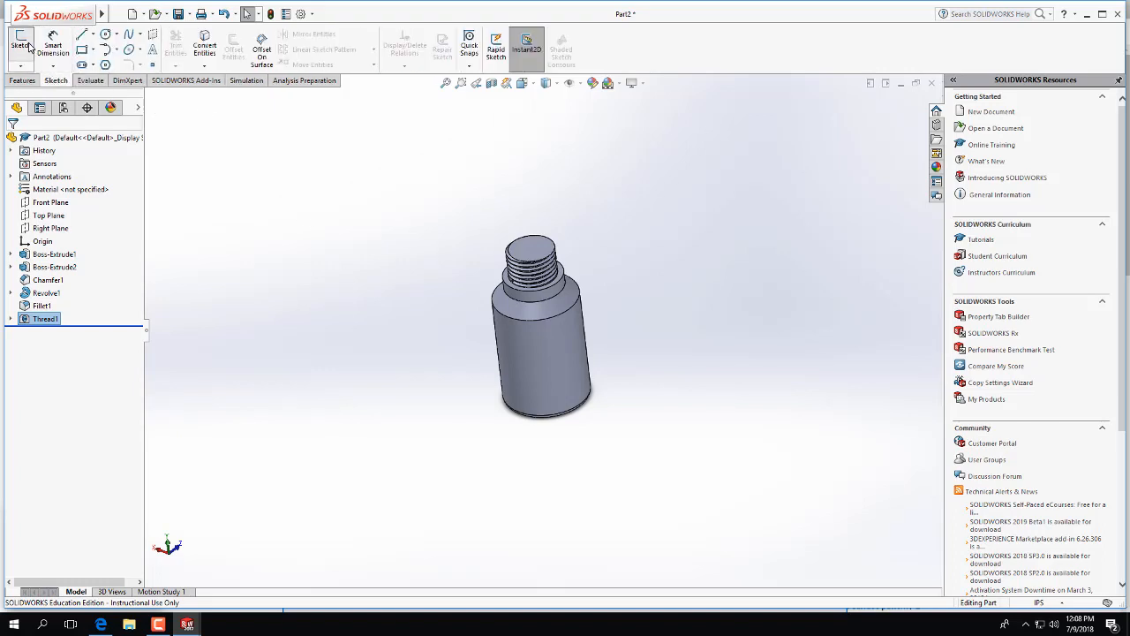
click(21, 44)
click(530, 251)
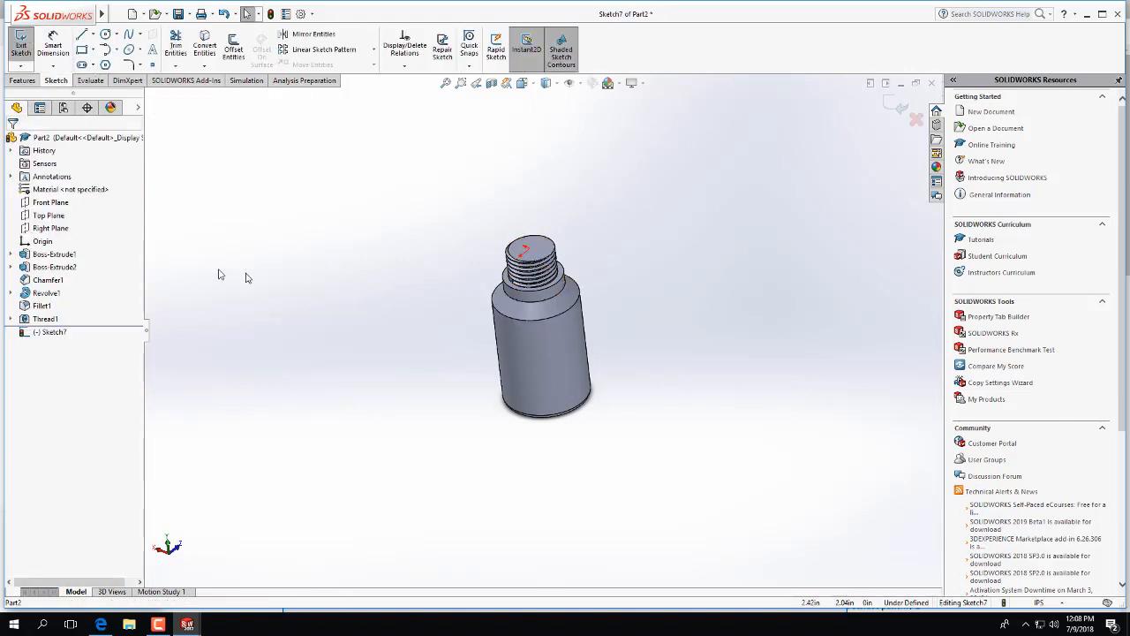
click(23, 81)
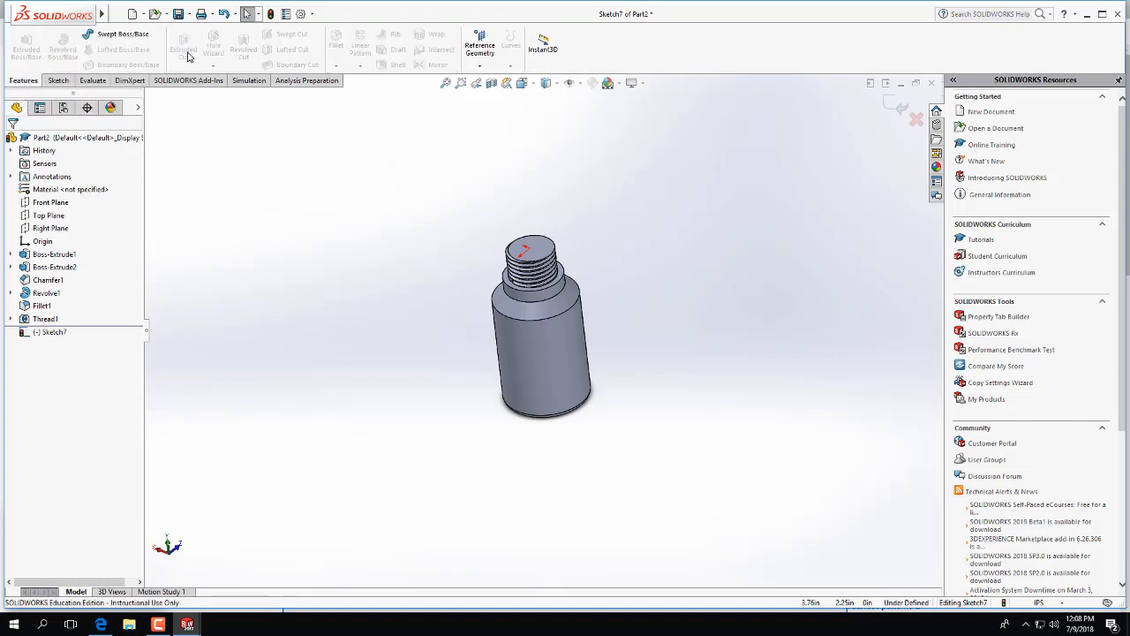
click(55, 80)
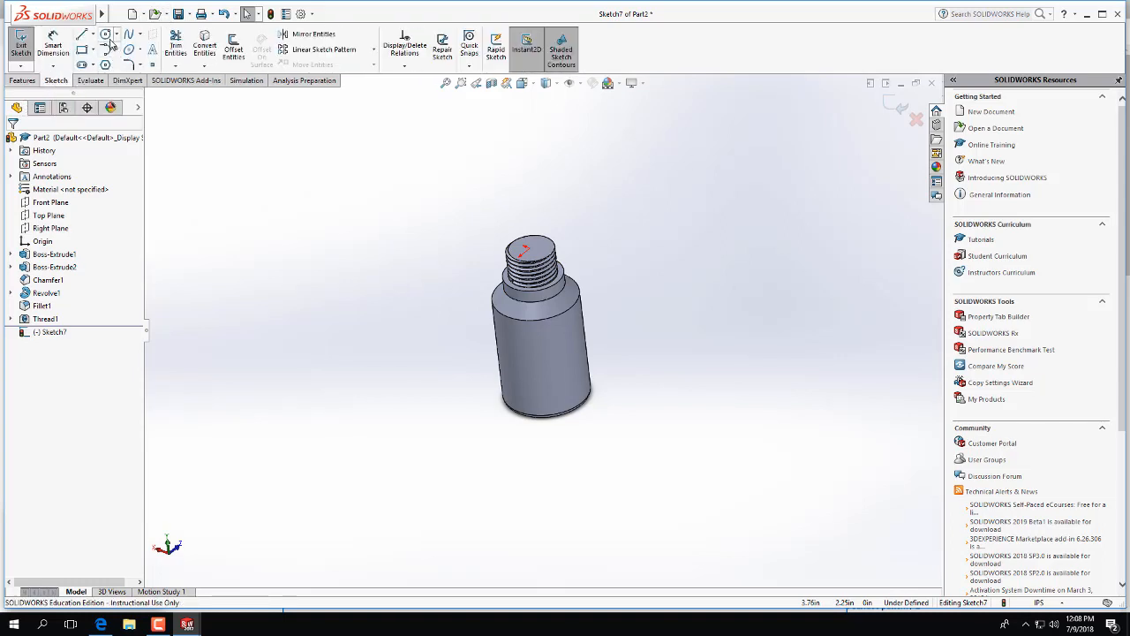
click(105, 33)
scroll(515, 250, down, 5)
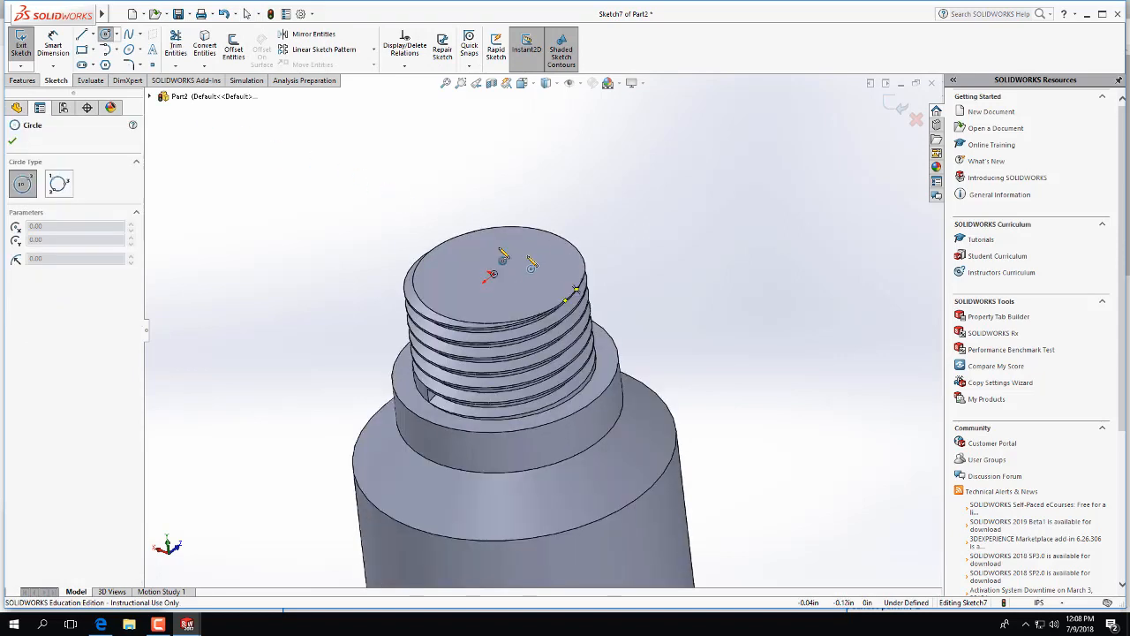
click(493, 277)
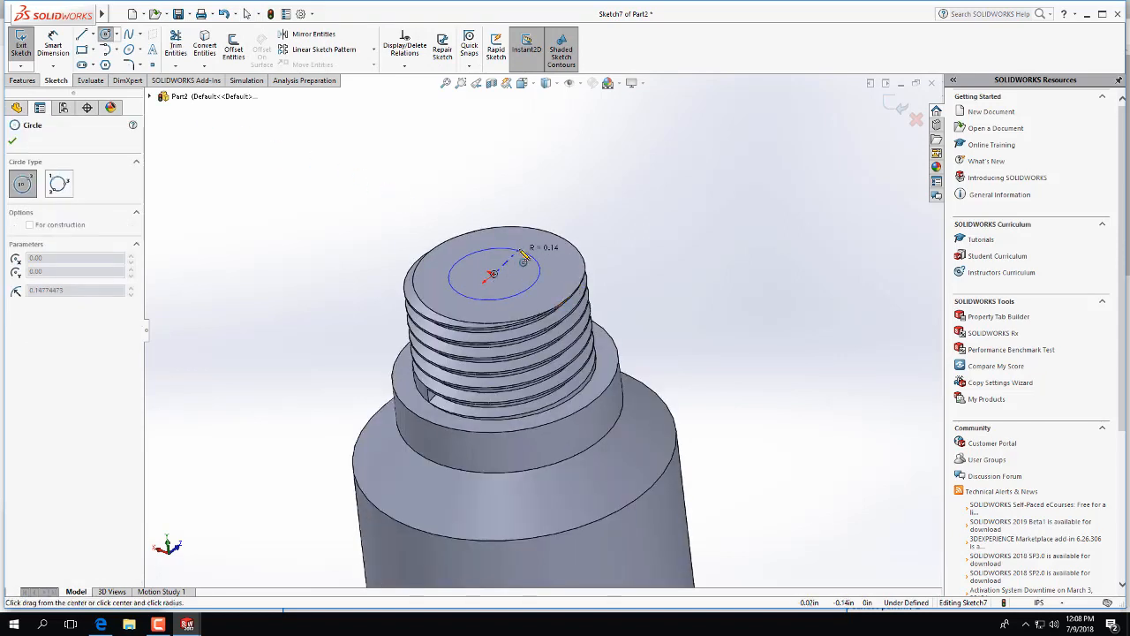
click(538, 269)
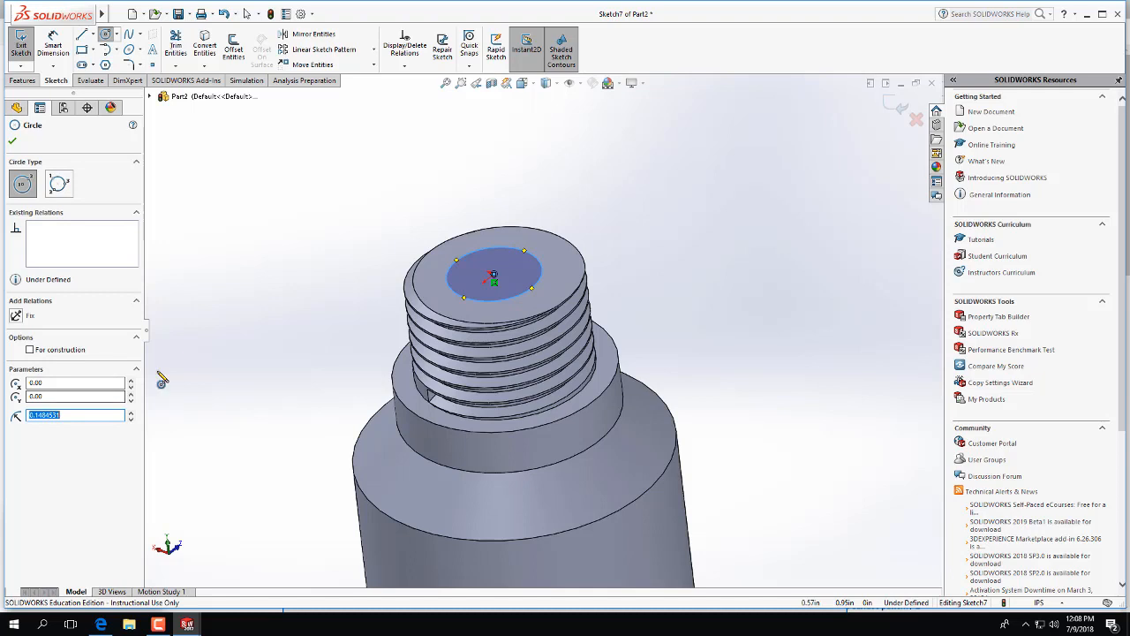
Set the circle's radius to 0.41/2 in, dimension its diameter as 0.41 in, and close the sketch
text(0.417)
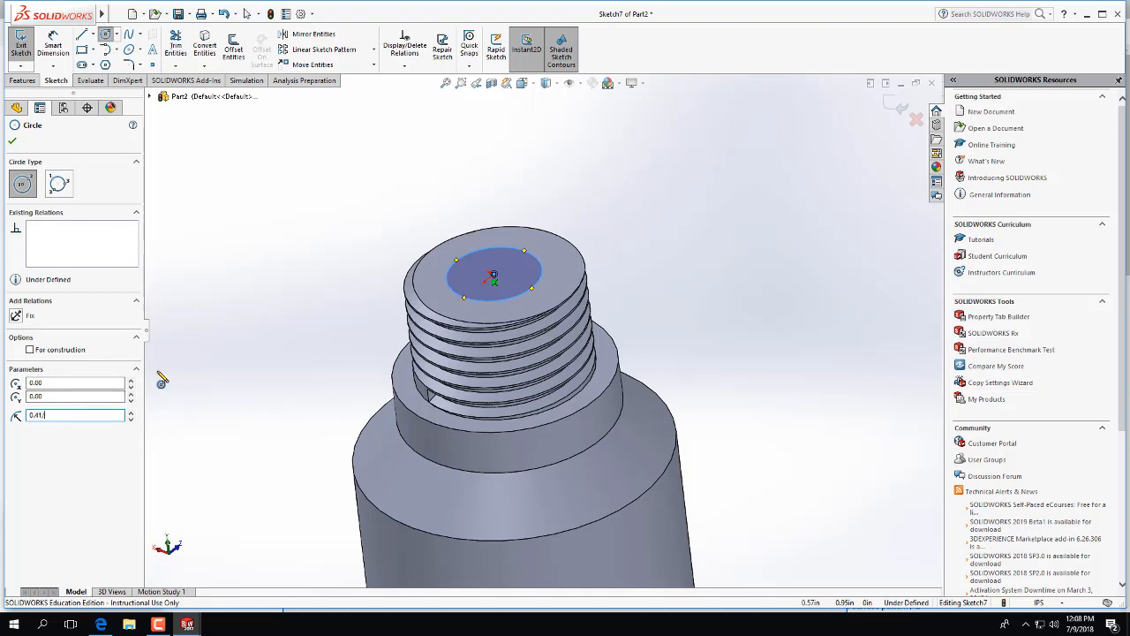
text(41/2)
key(Return)
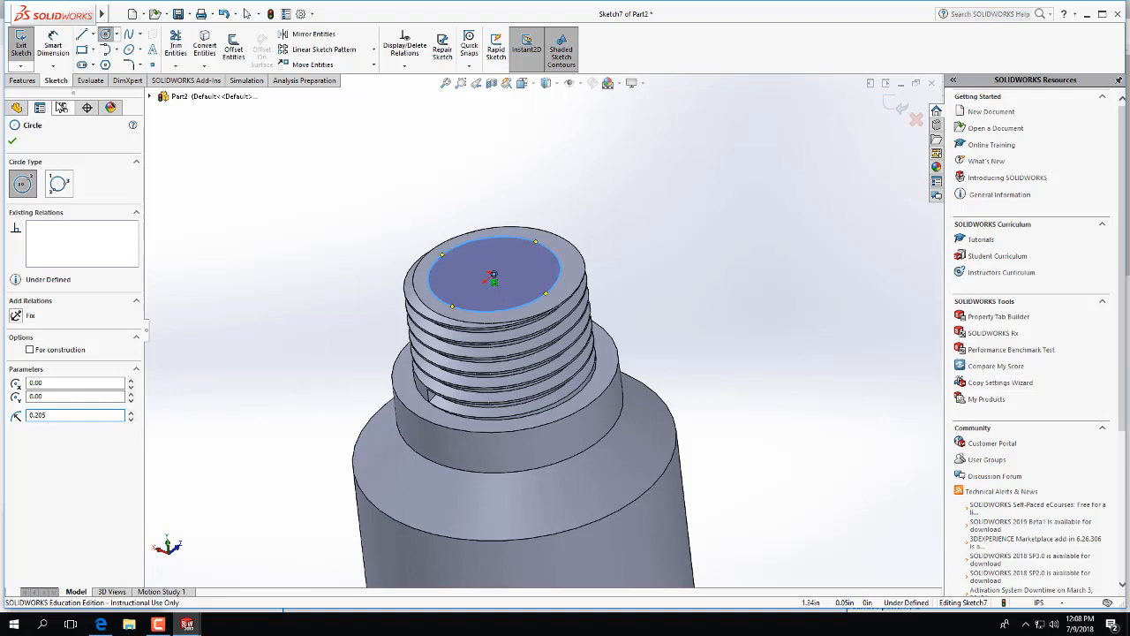
click(53, 49)
click(496, 231)
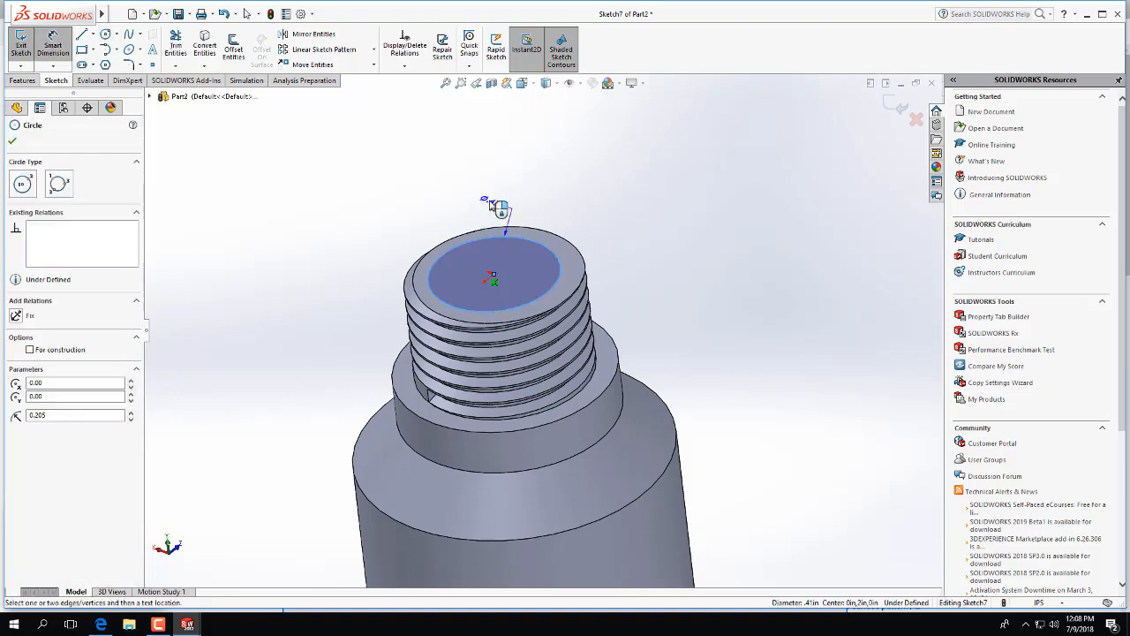
click(476, 185)
key(Return)
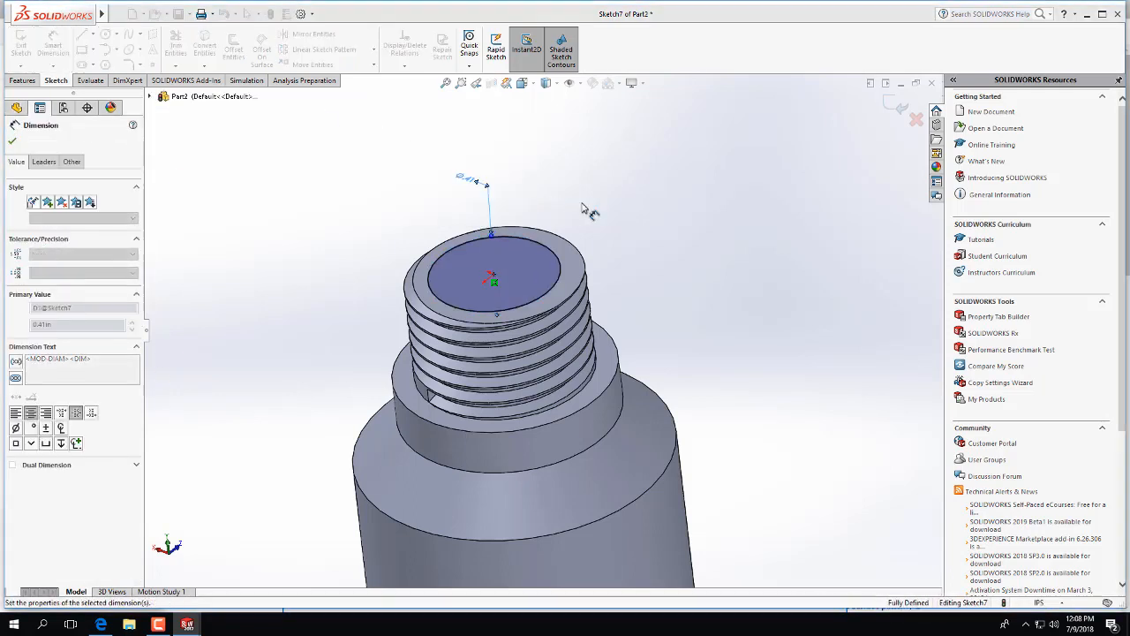
click(20, 46)
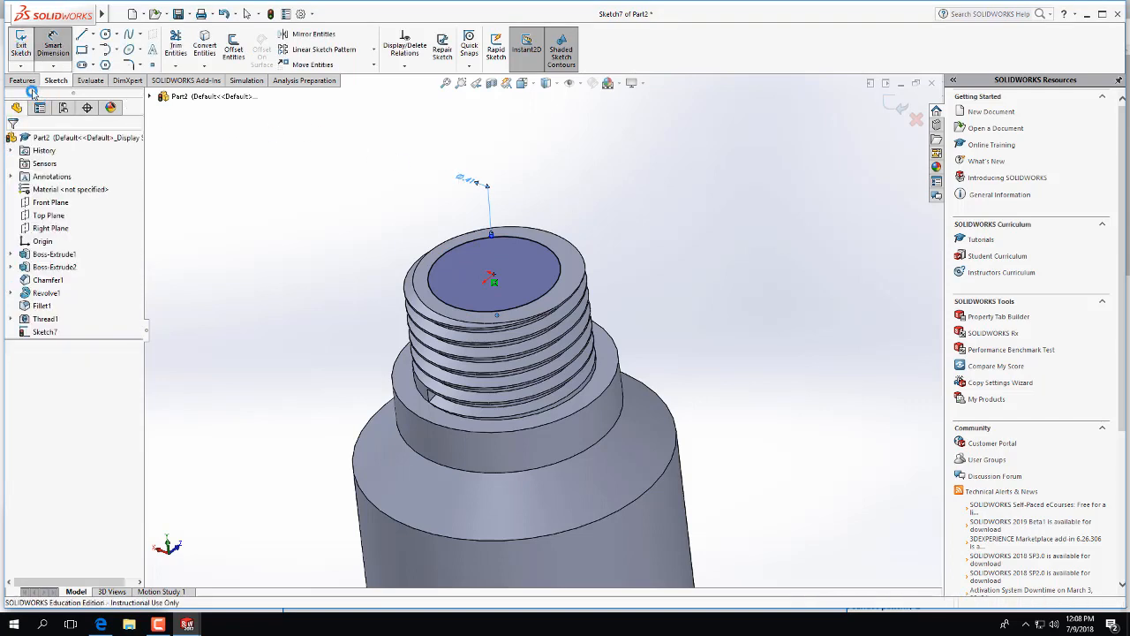
Cut-extrude the circle down into the bottle from the sketch plane with a Blind depth of 1.625 in
click(23, 80)
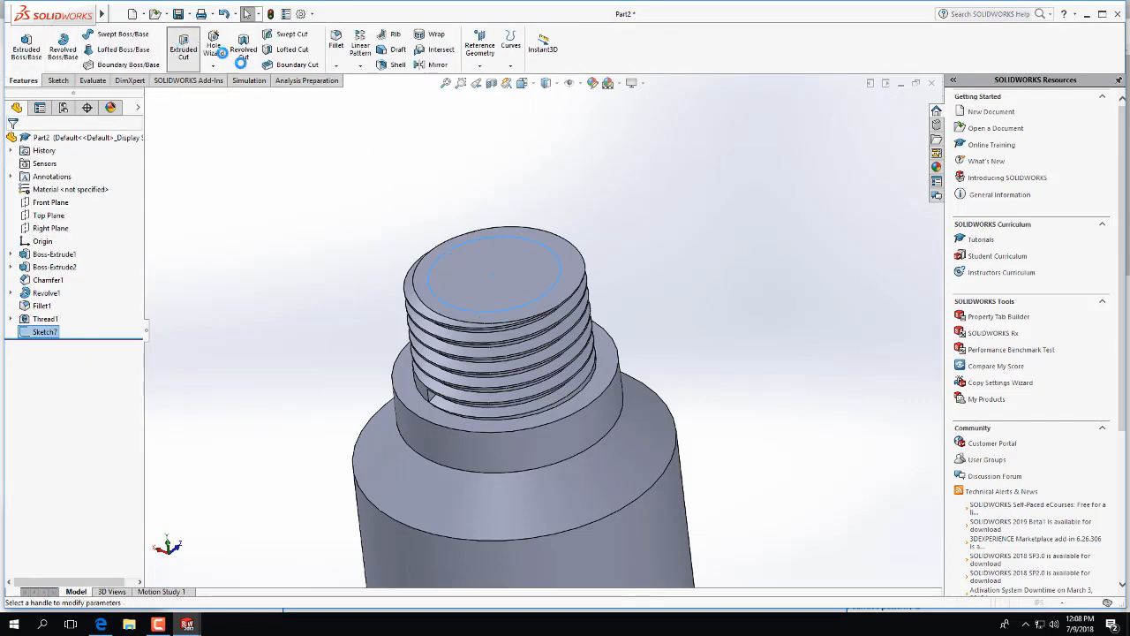
click(184, 45)
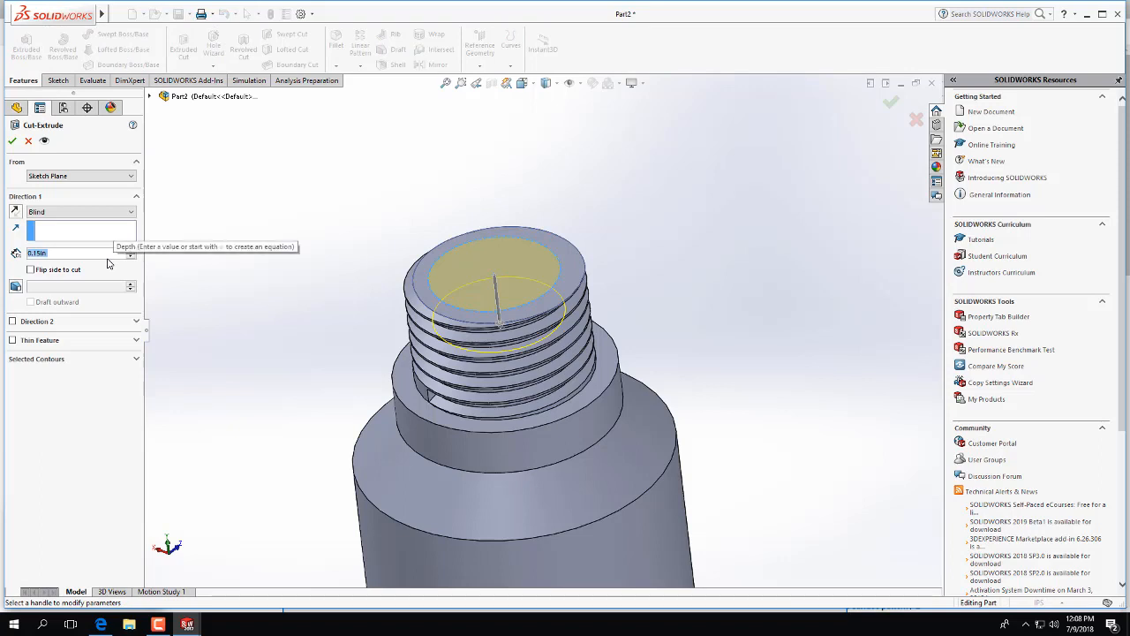
text(1)
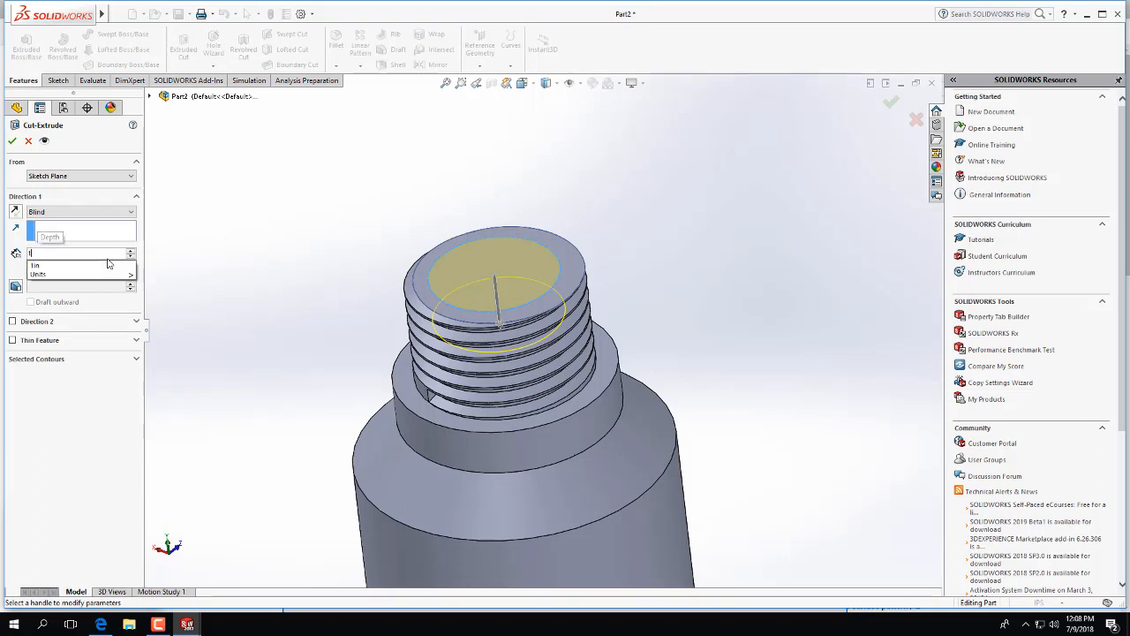
text(.625)
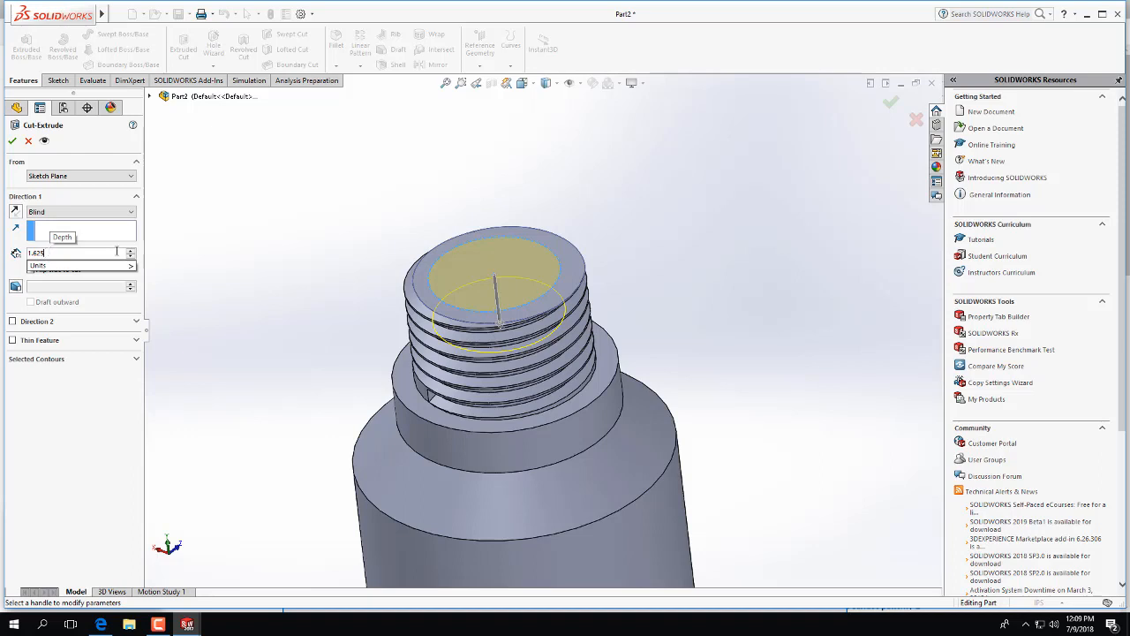
key(Return)
scroll(318, 320, up, 5)
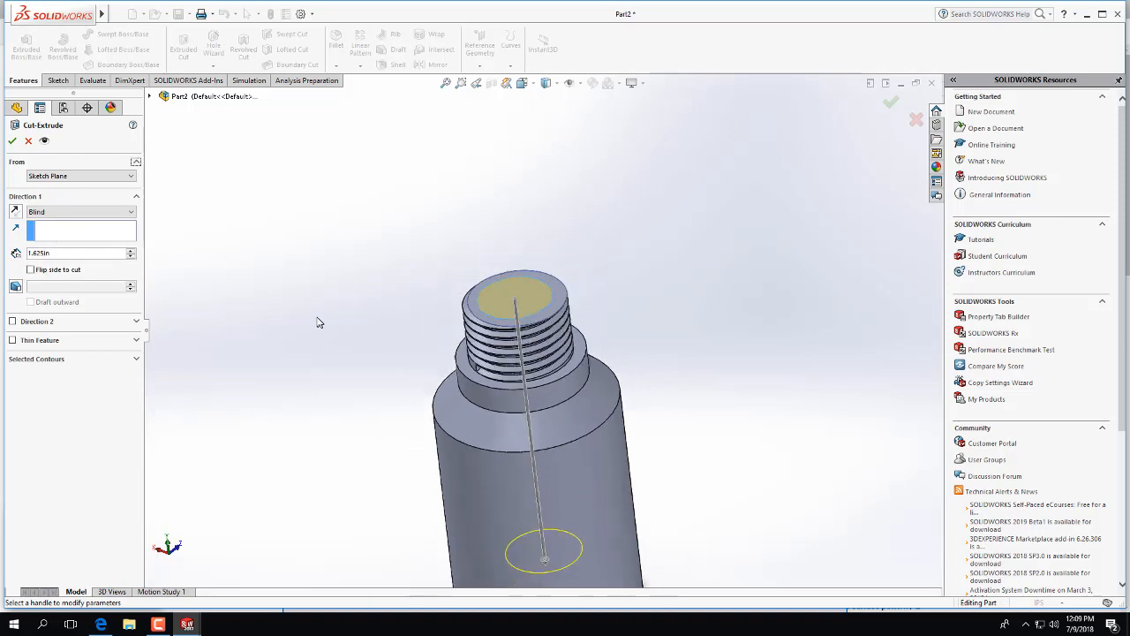
middle_drag(329, 392, 416, 424)
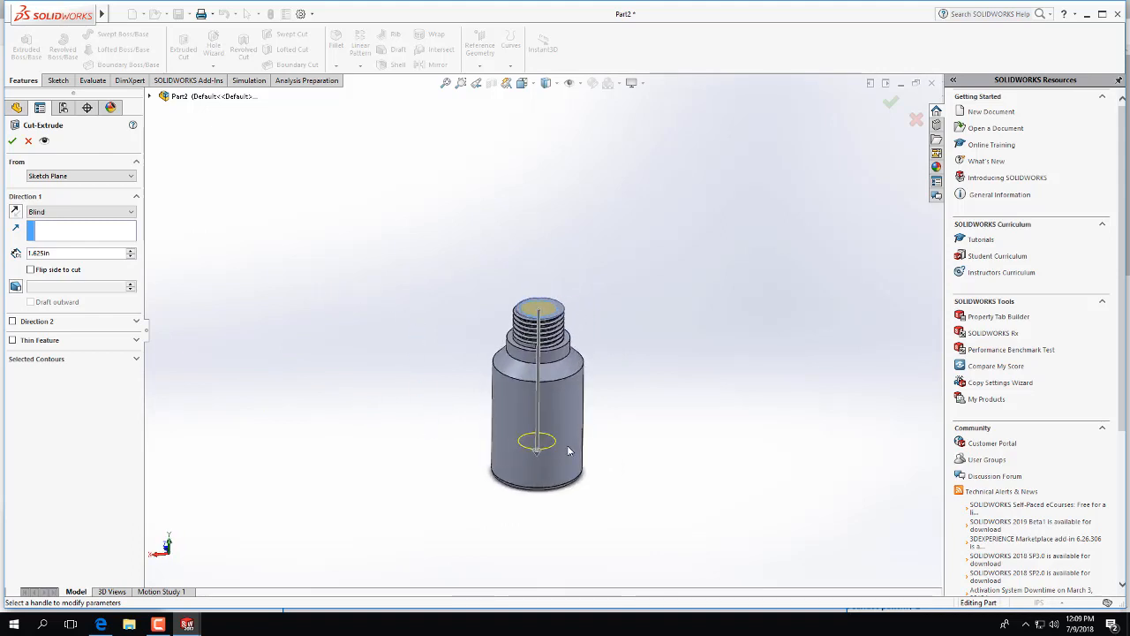
scroll(503, 404, down, 4)
scroll(506, 388, up, 2)
scroll(558, 233, down, 2)
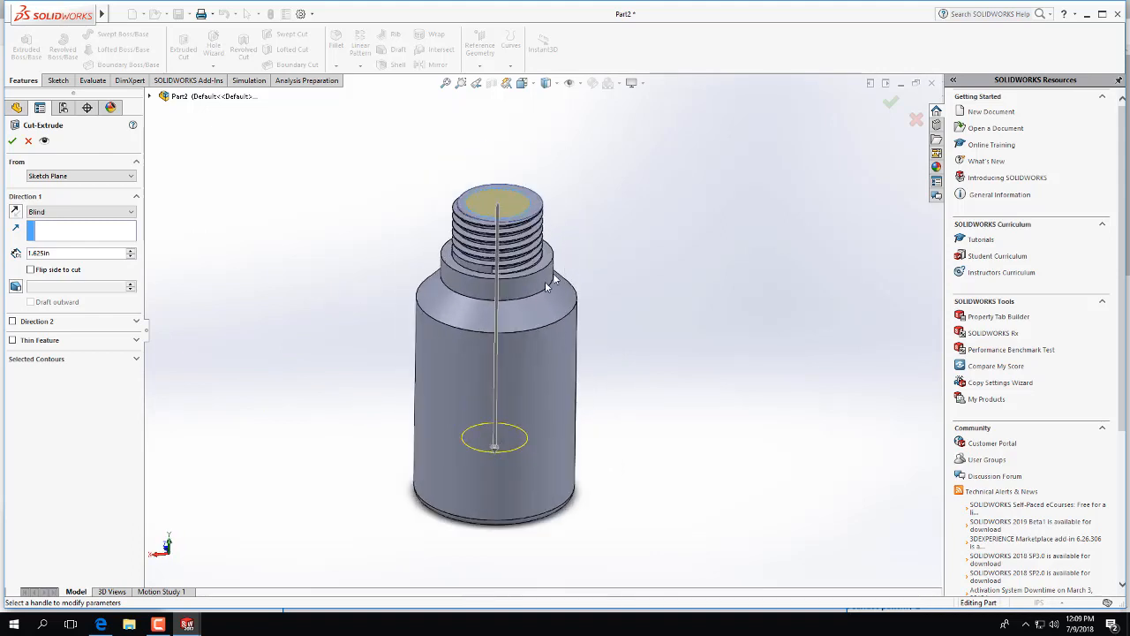
scroll(548, 289, down, 2)
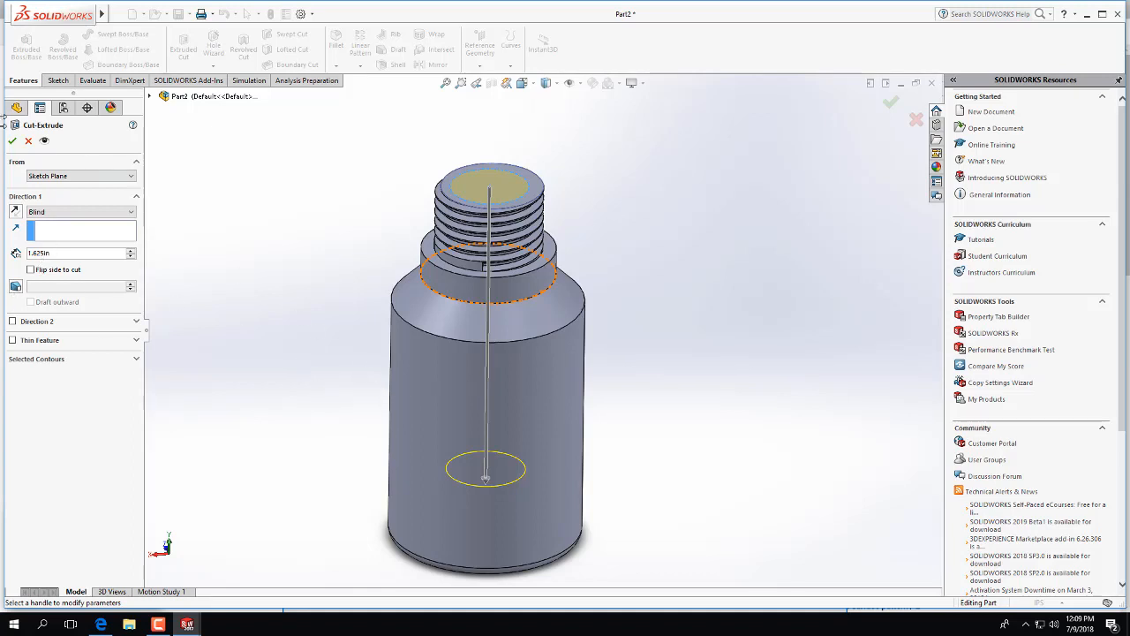
click(42, 212)
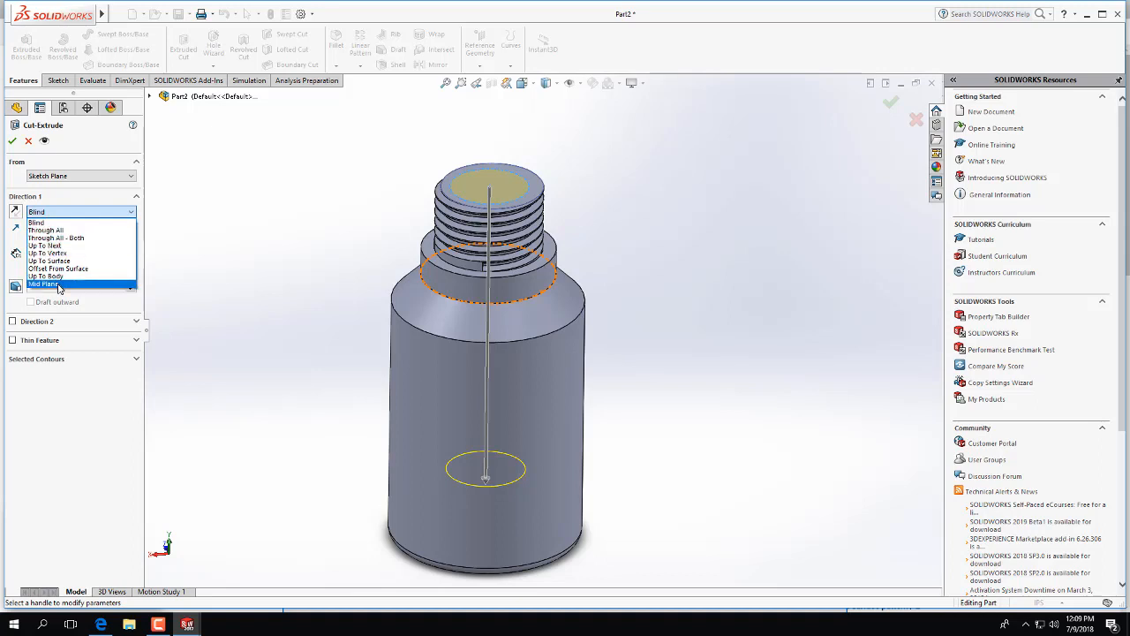
click(13, 143)
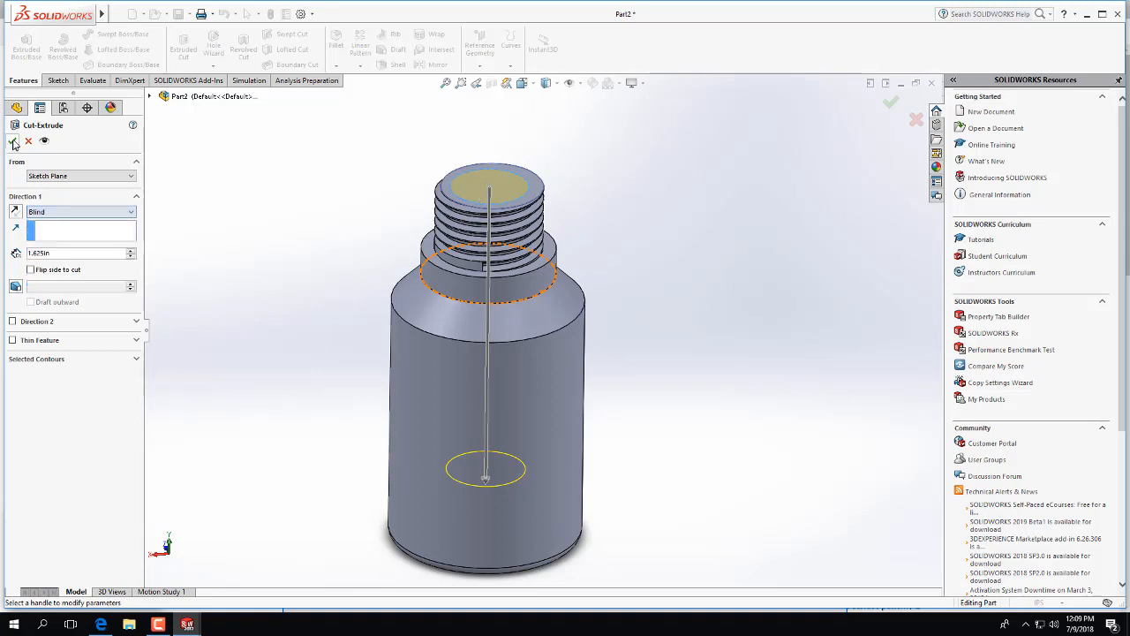
click(13, 144)
middle_drag(339, 180, 442, 181)
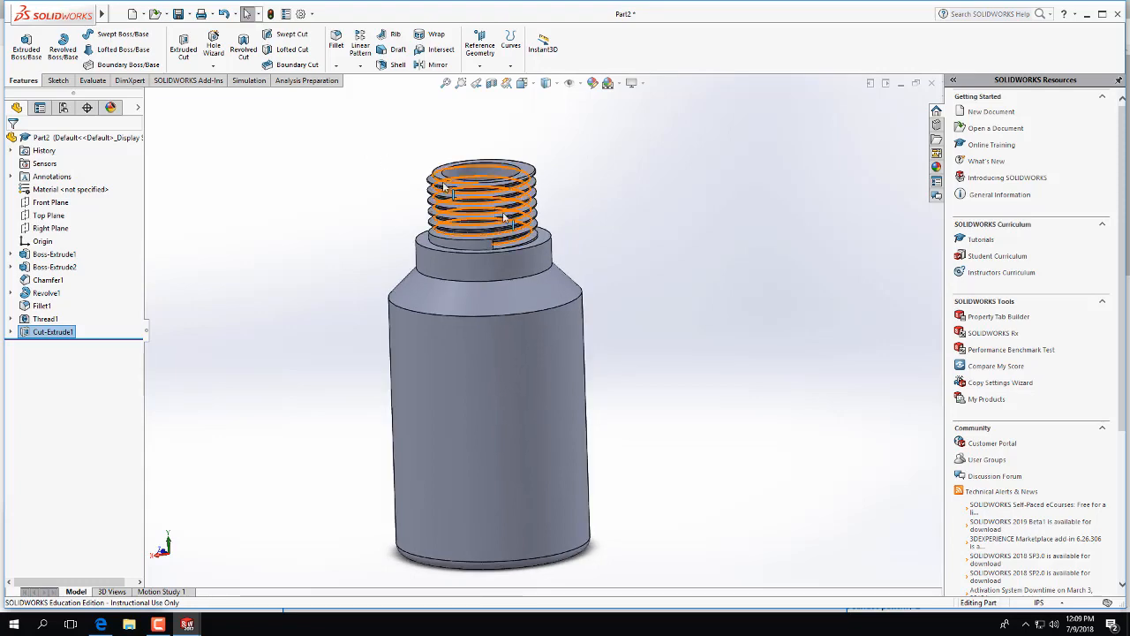
Save the part to the Desktop under the file name FlashlightBase
click(177, 14)
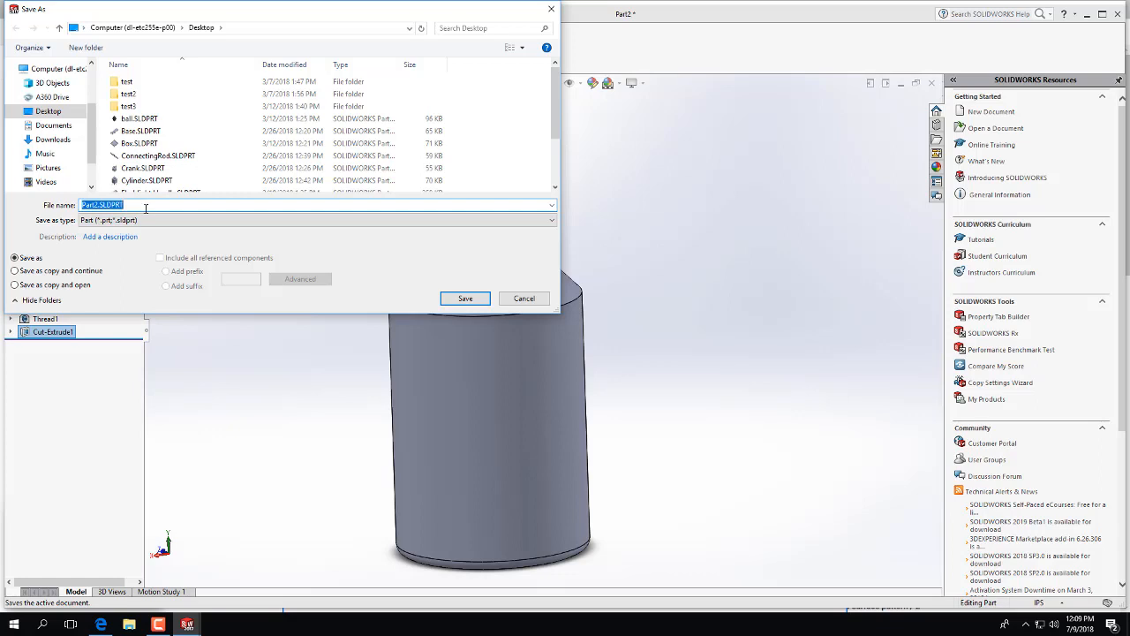
text(Flashlig)
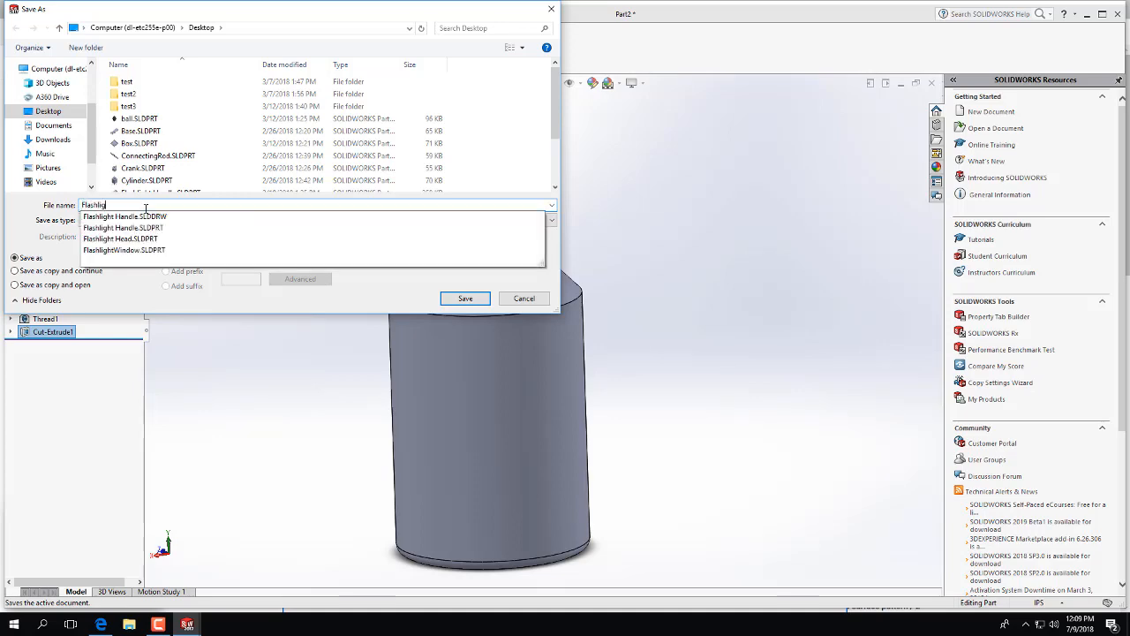
text(htBase)
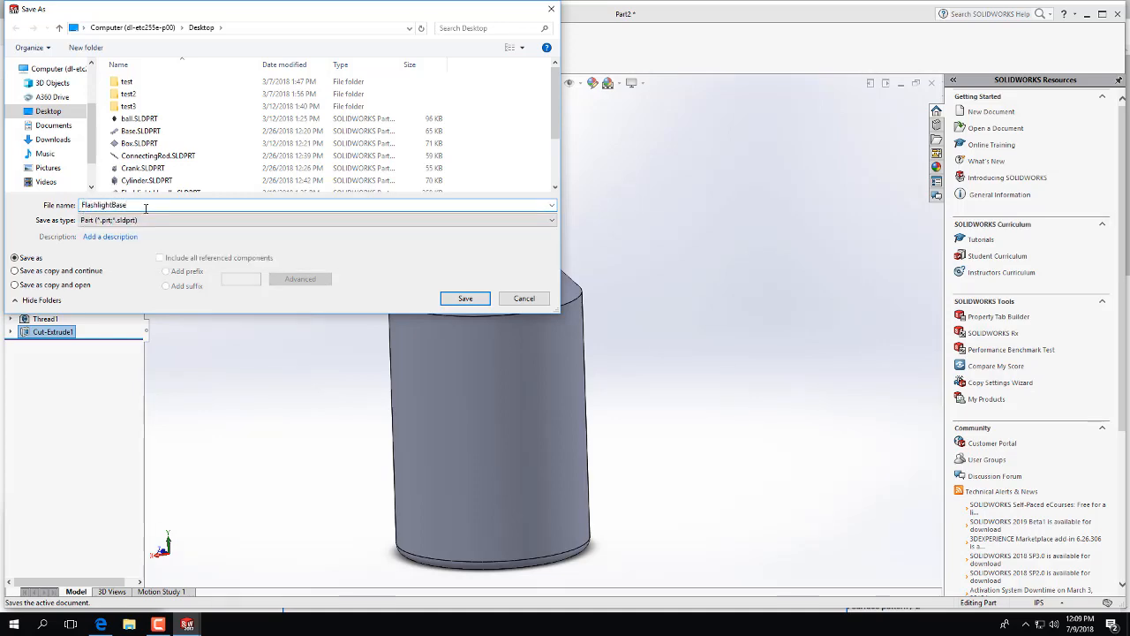
key(Return)
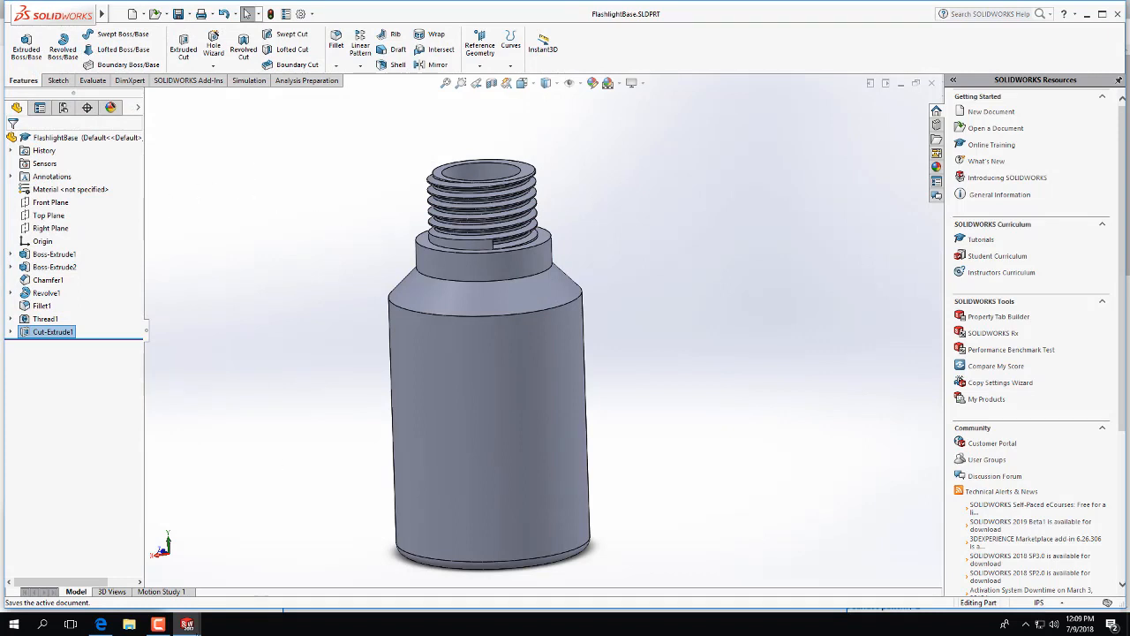
click(161, 624)
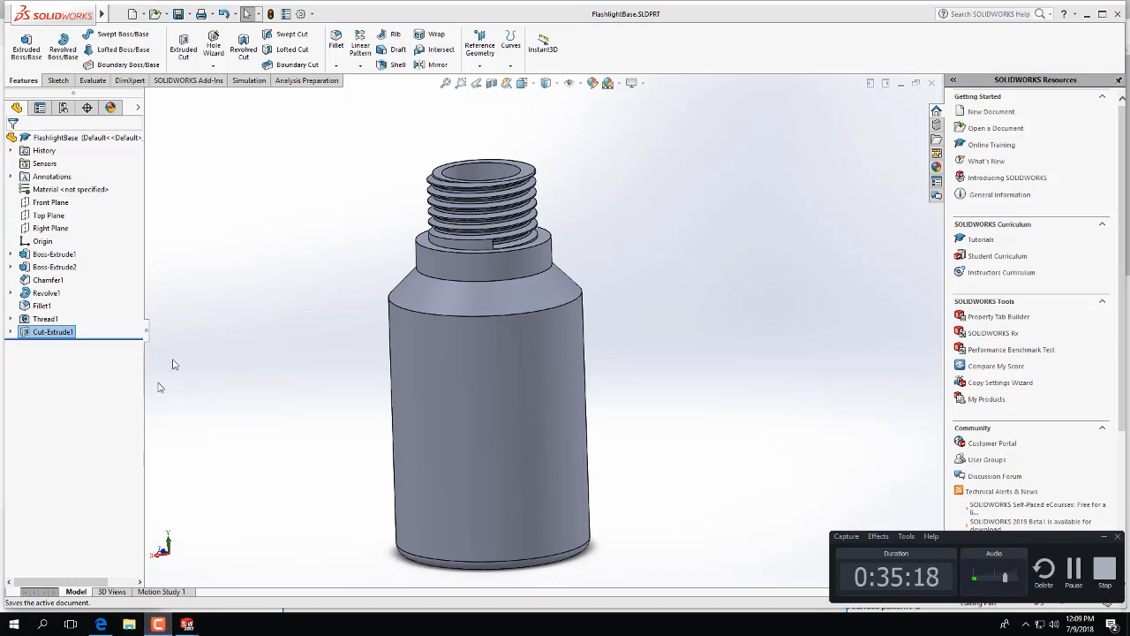
mouse_move(184, 616)
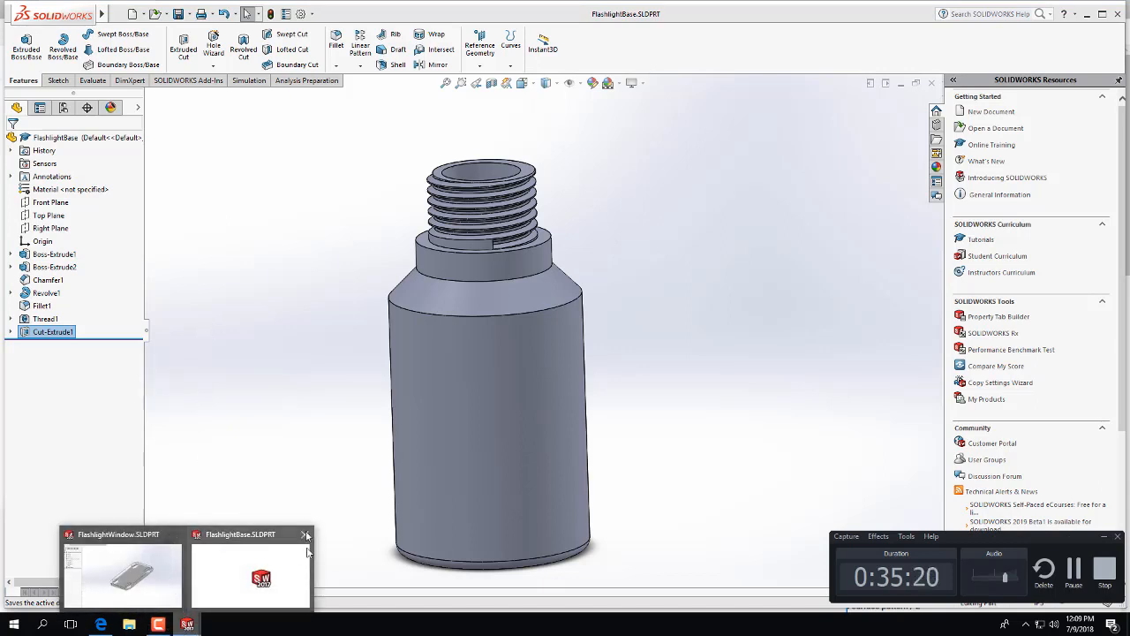
click(246, 374)
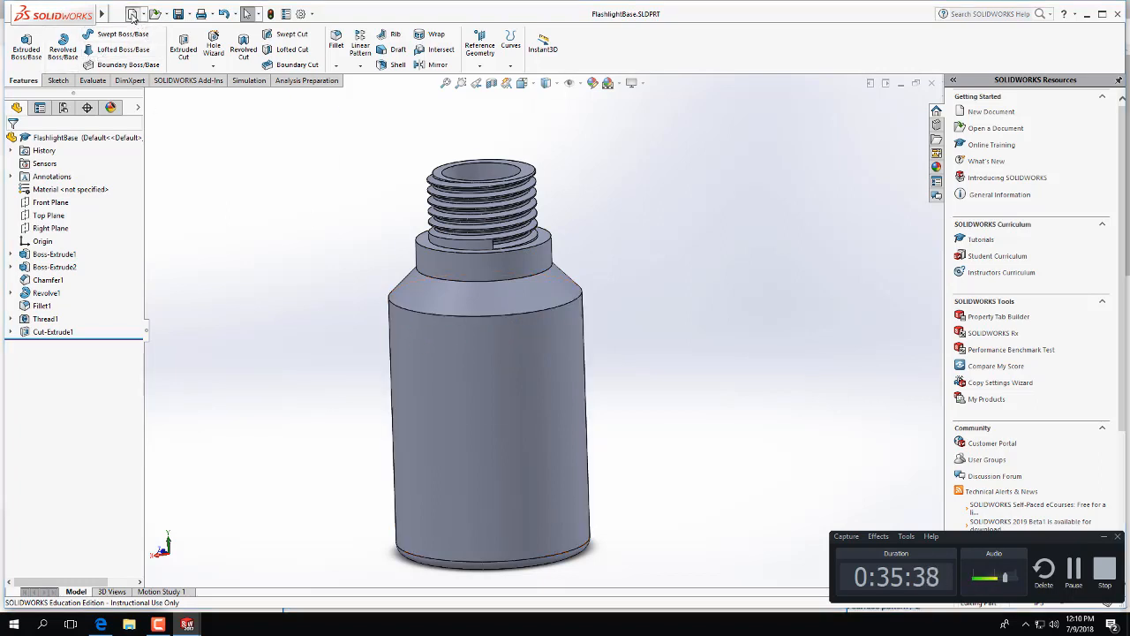
Create a new part document and start a sketch on the Top Plane
click(131, 16)
click(609, 389)
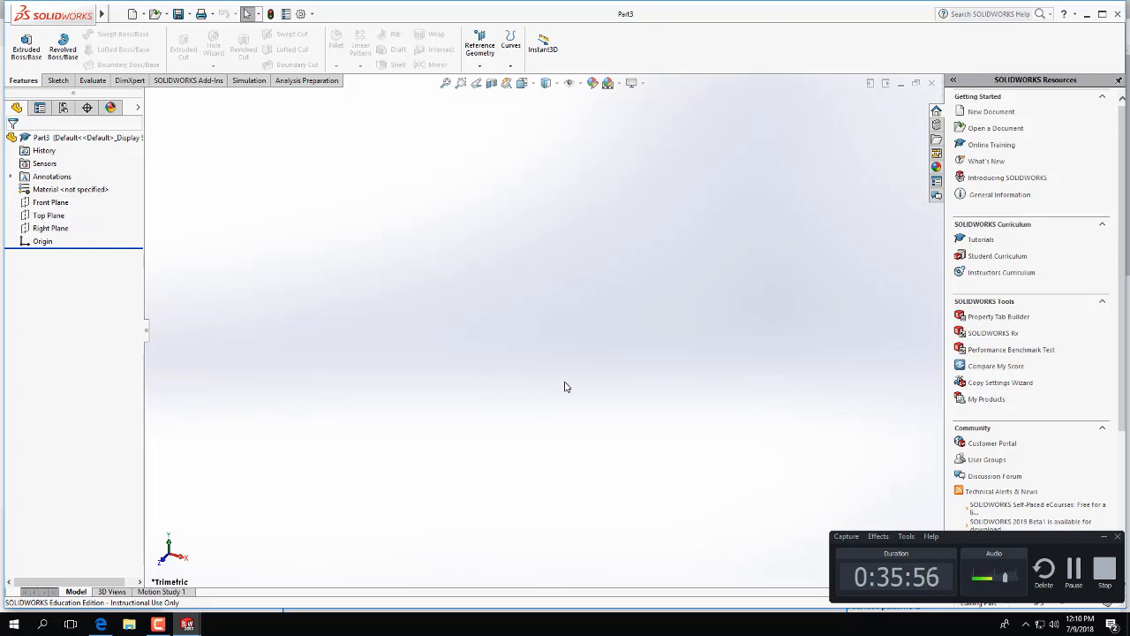
click(58, 80)
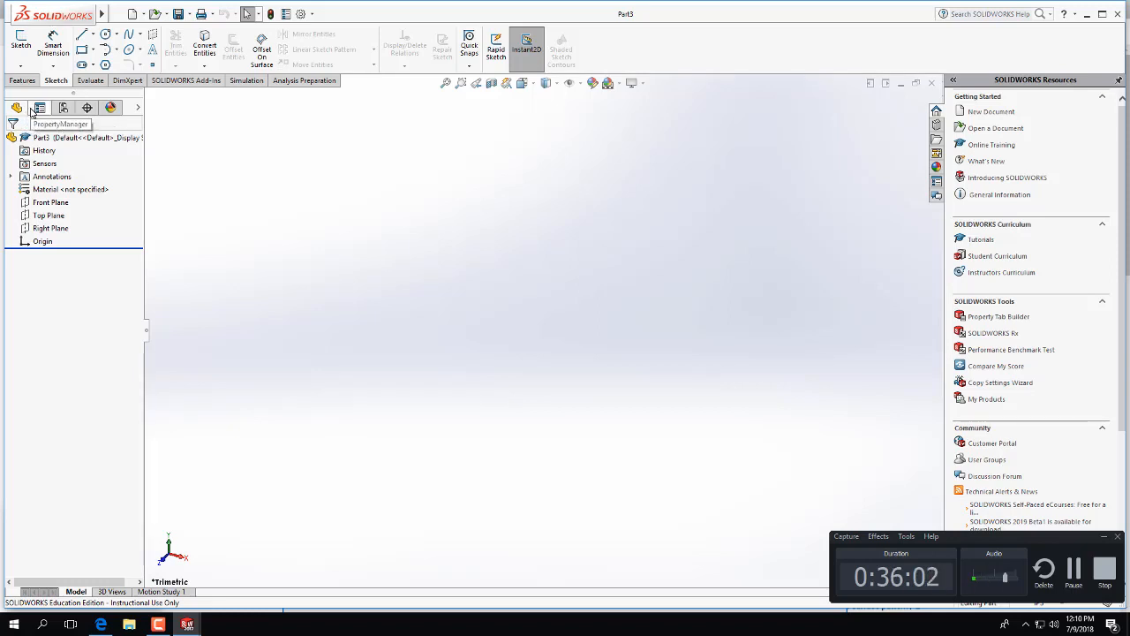
click(20, 43)
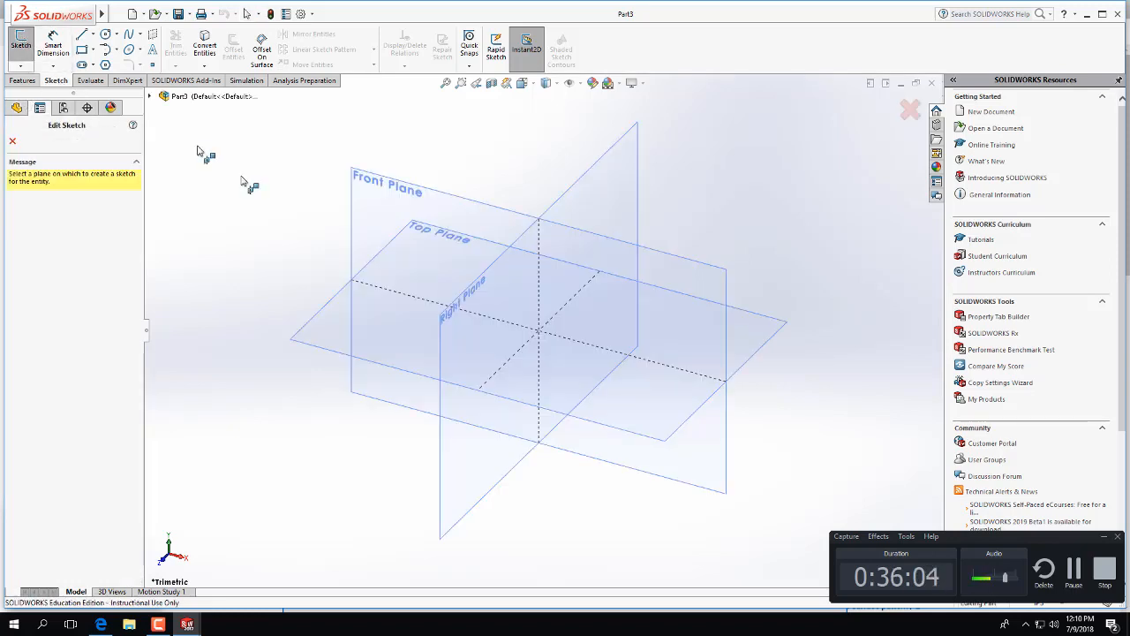
click(320, 324)
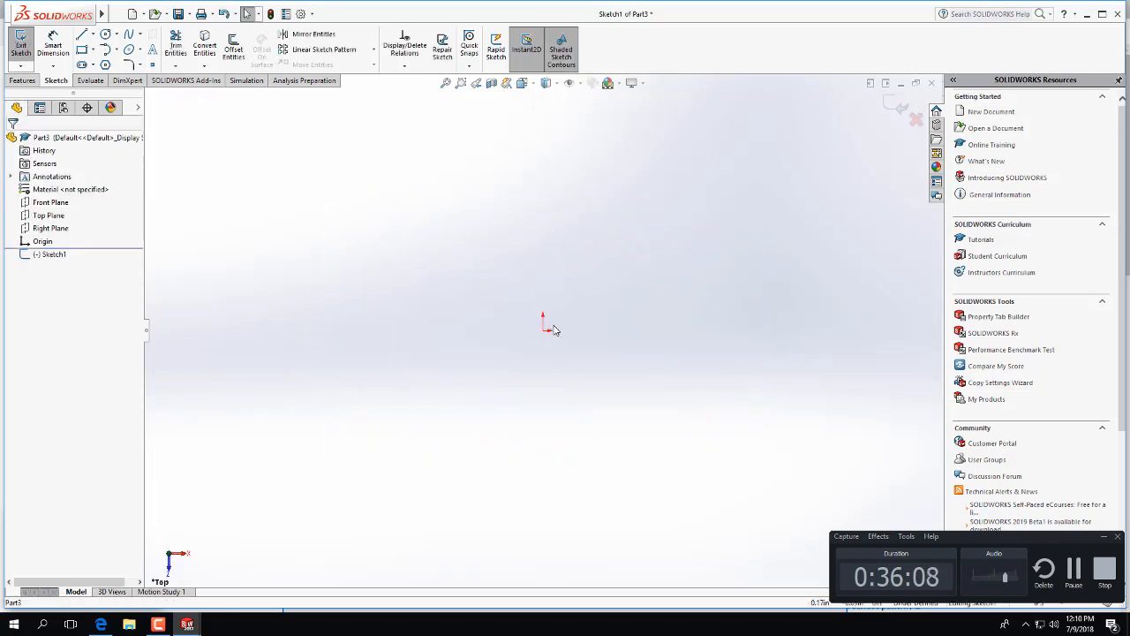
Draw a corner rectangle about 1.98 in wide and 1.36 in high, starting at the origin
click(81, 49)
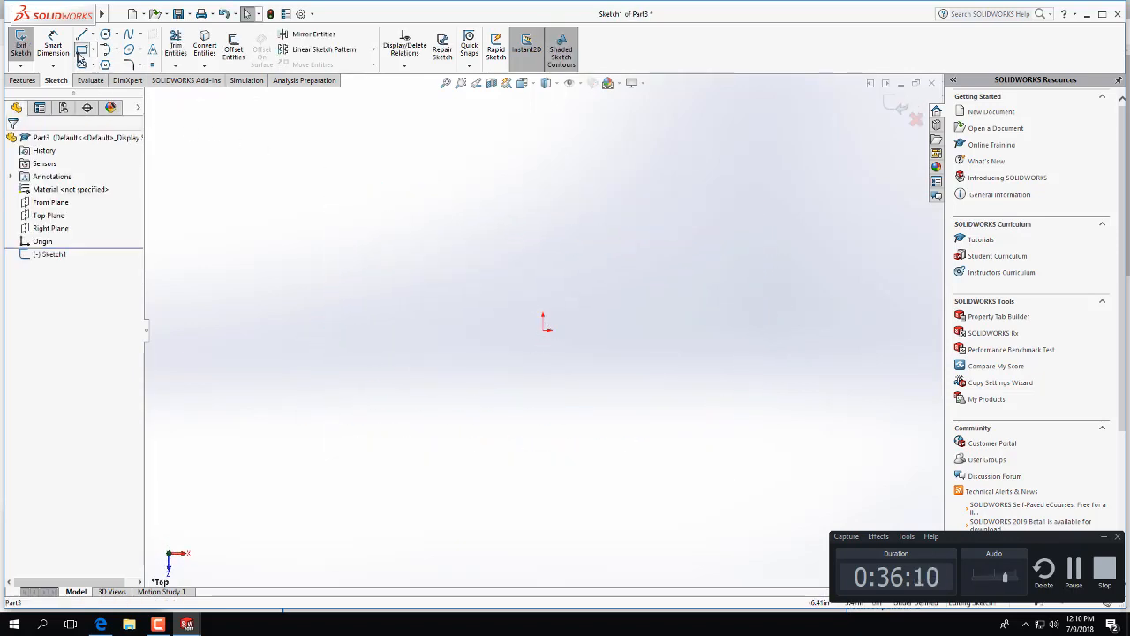
click(543, 331)
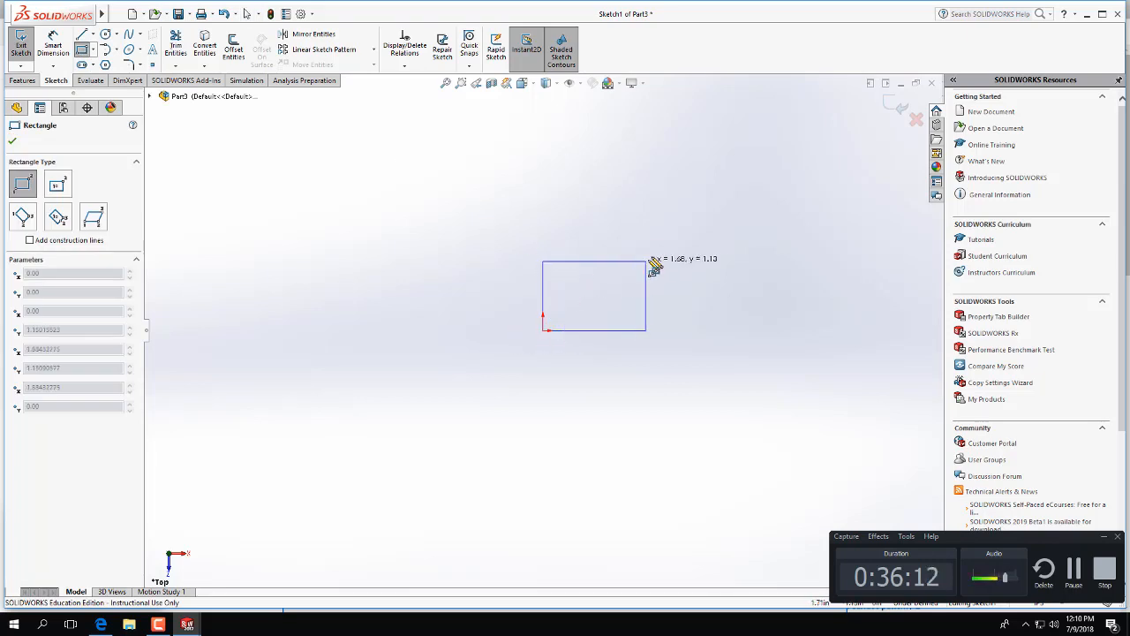
click(664, 247)
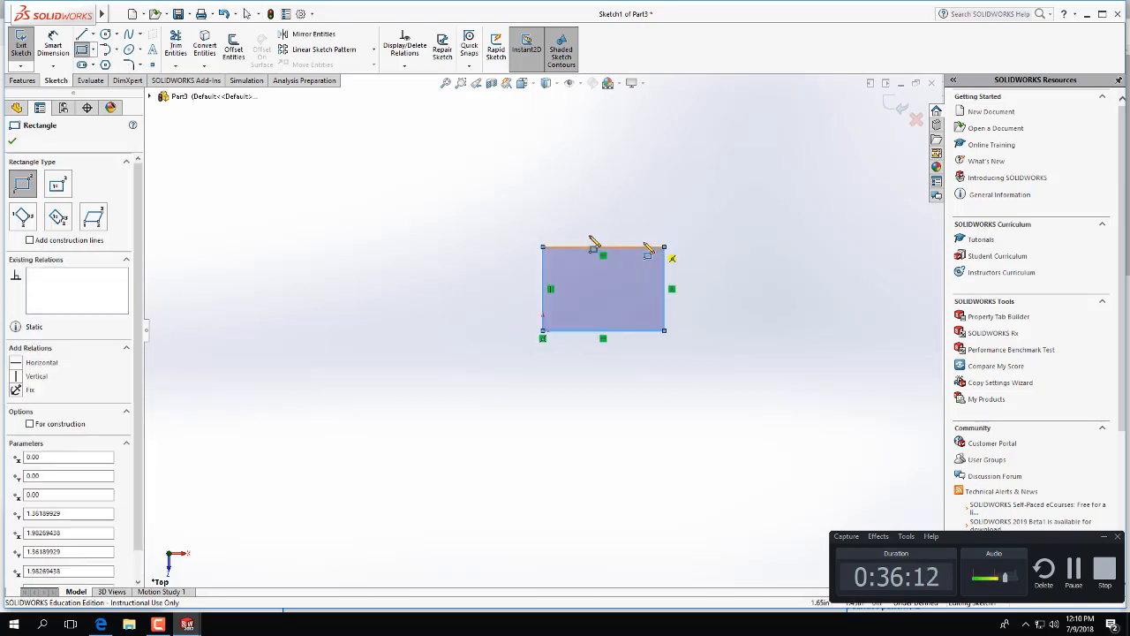
Dimension the rectangle's width and height as 1 in each and close the sketch
click(53, 46)
click(574, 248)
click(576, 225)
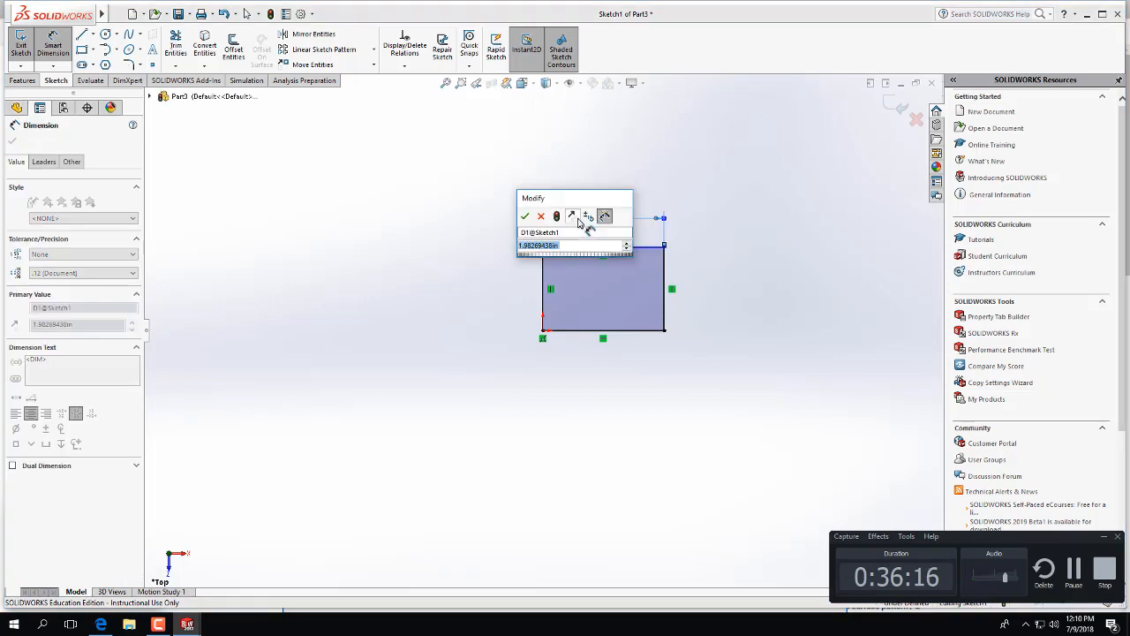
key(Return)
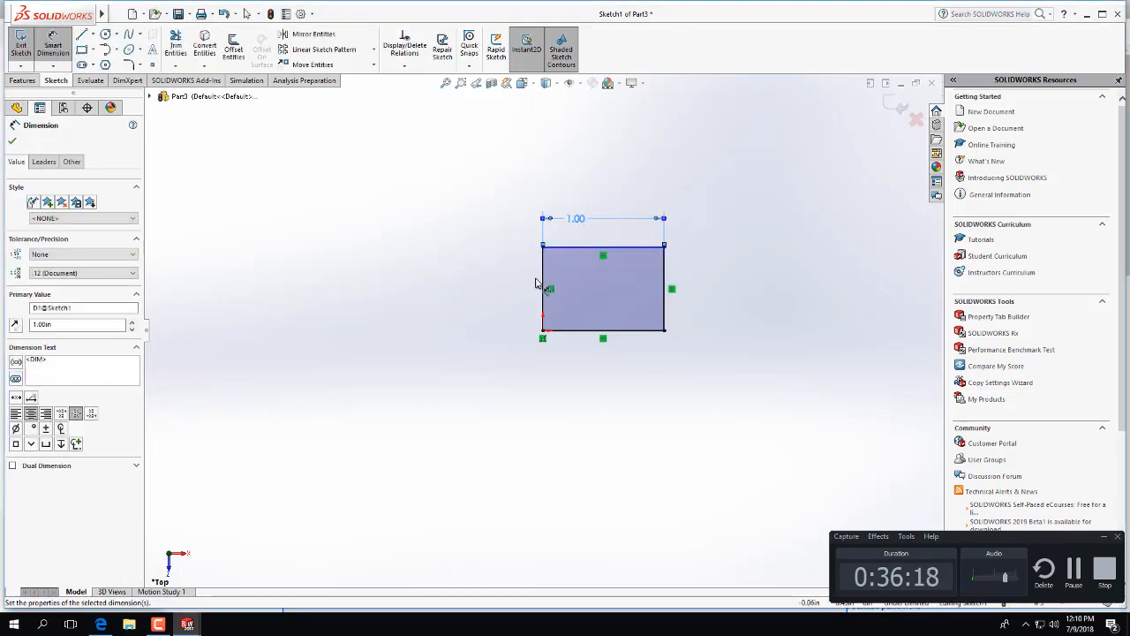
click(535, 282)
click(524, 282)
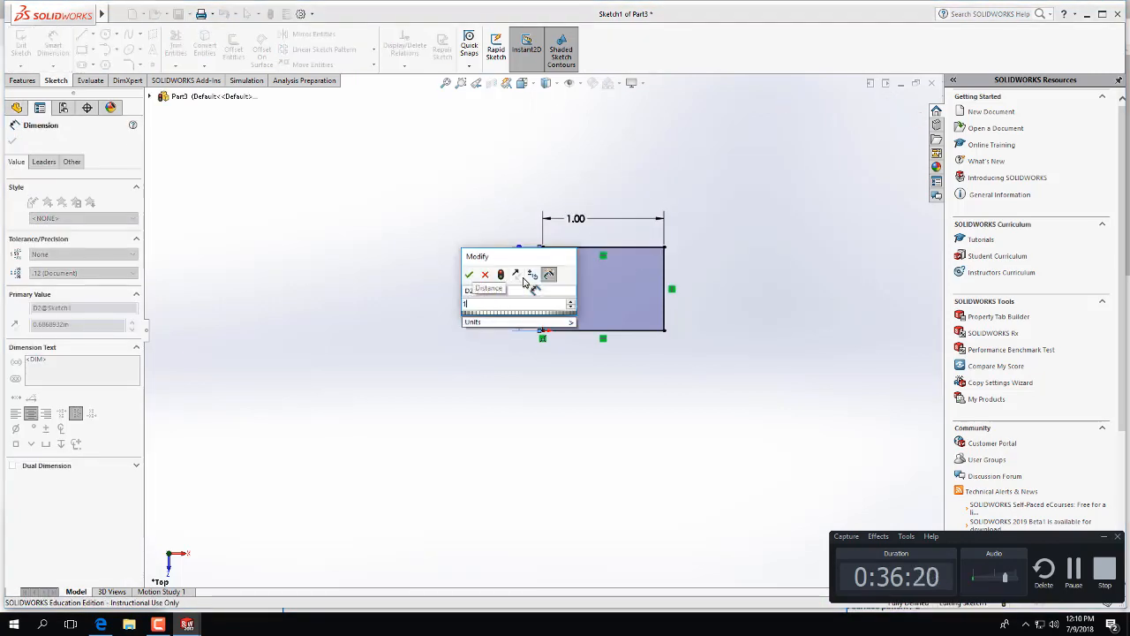
text(1)
key(Return)
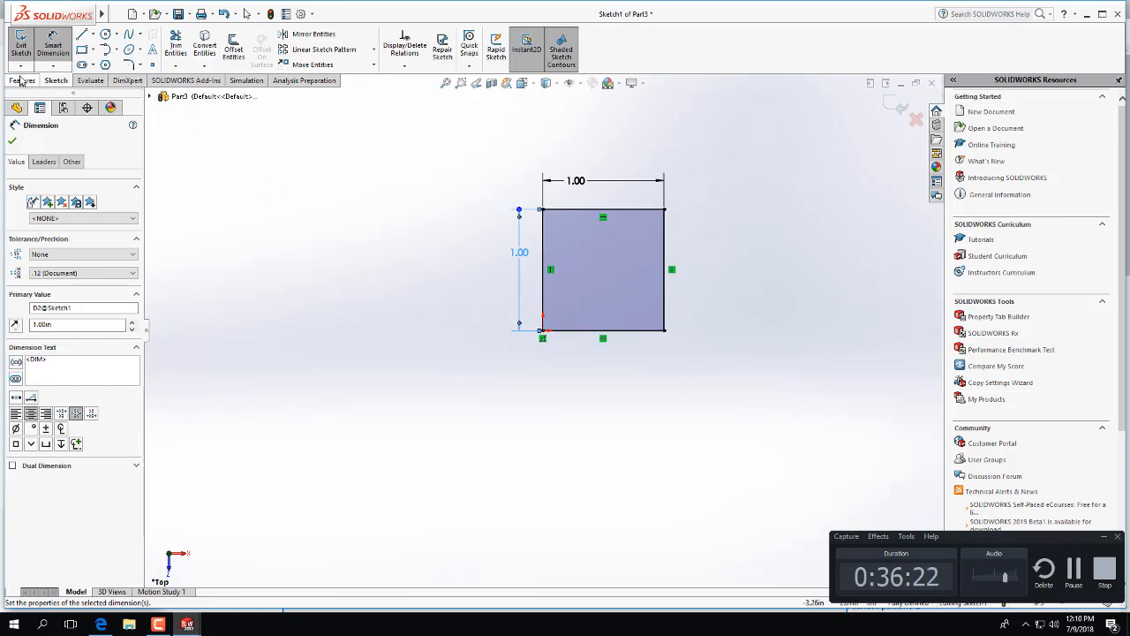
click(21, 44)
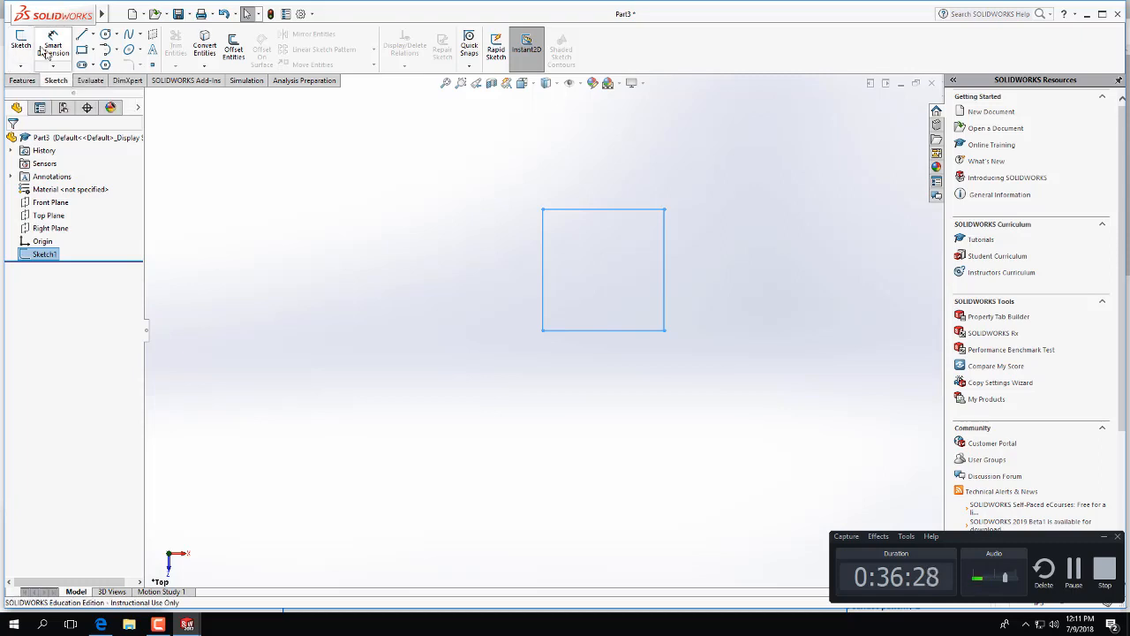
Extrude the square from the sketch plane as a boss with a Blind depth of 1.5 in
click(22, 81)
click(26, 44)
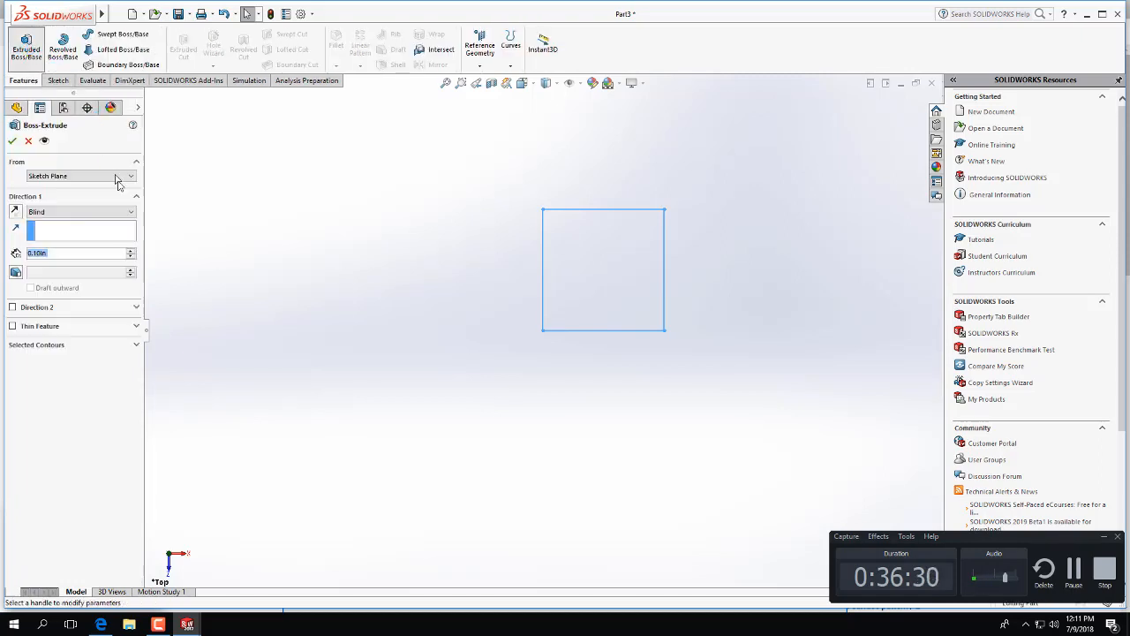
text(1.5)
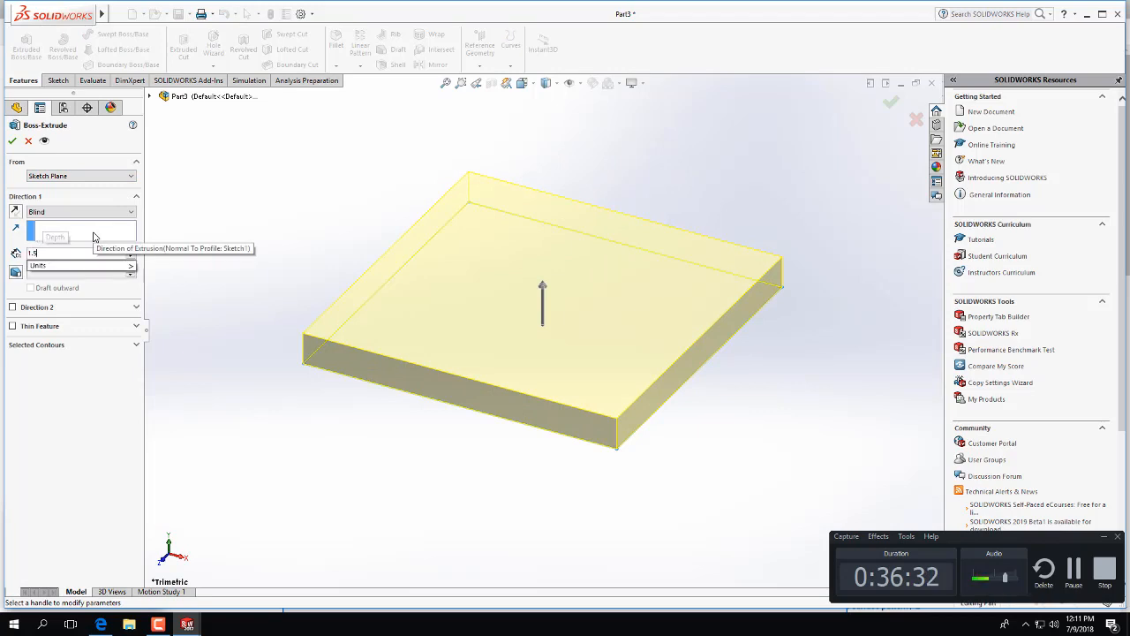
key(Return)
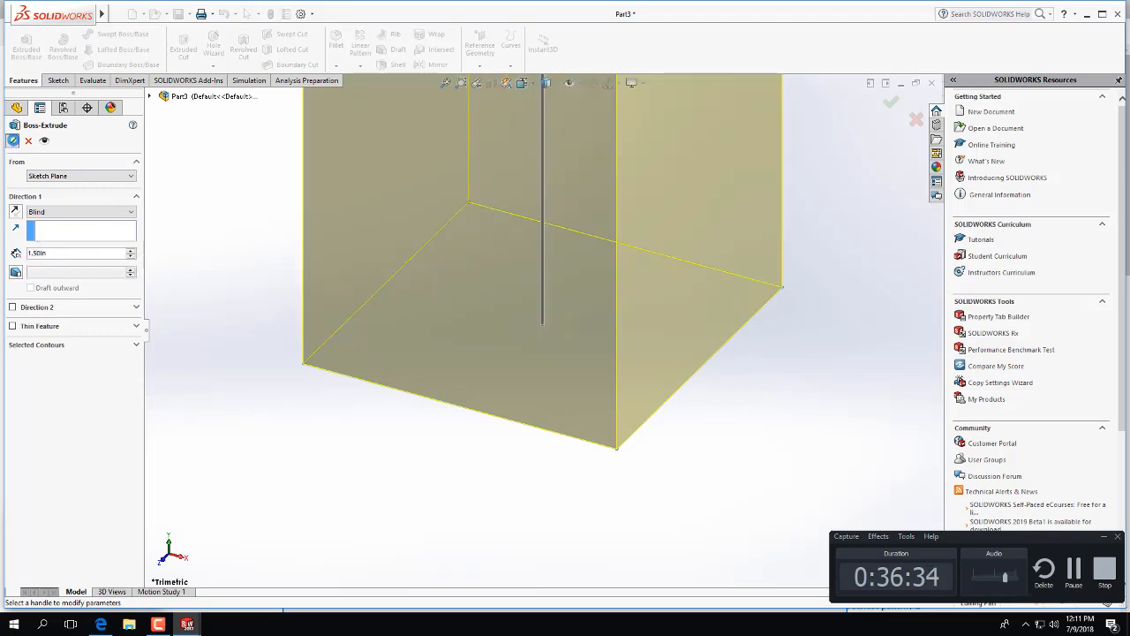
click(12, 140)
key(f)
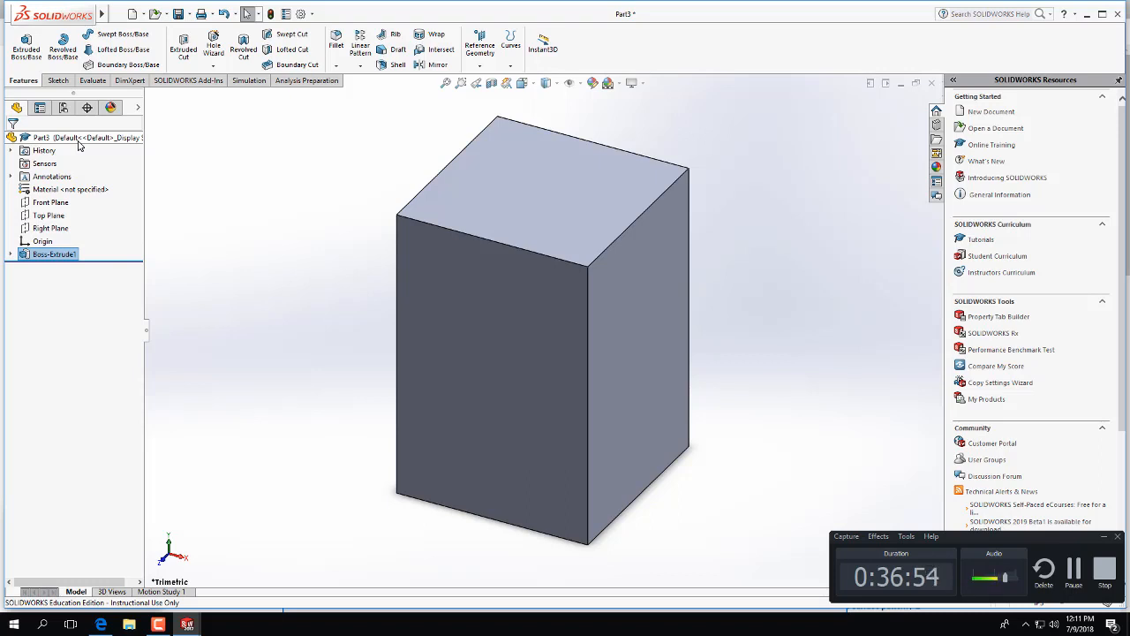
Start a sketch on the block's bottom face and draw a circle about 0.35 in in radius near the middle of the face
middle_drag(373, 495, 393, 313)
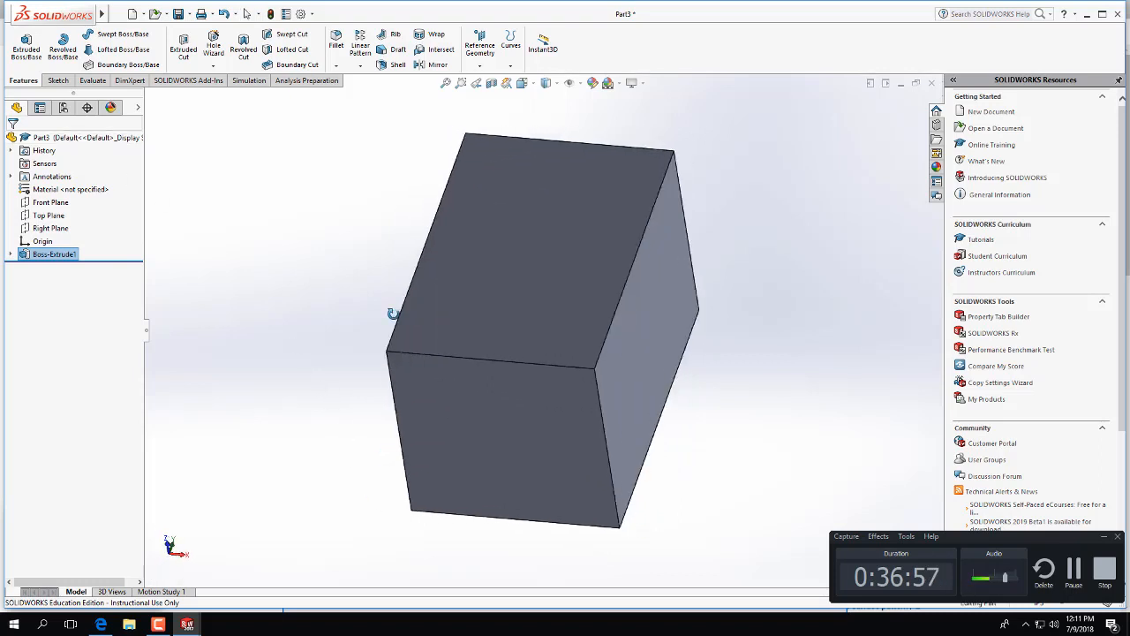
click(58, 81)
click(21, 44)
click(485, 419)
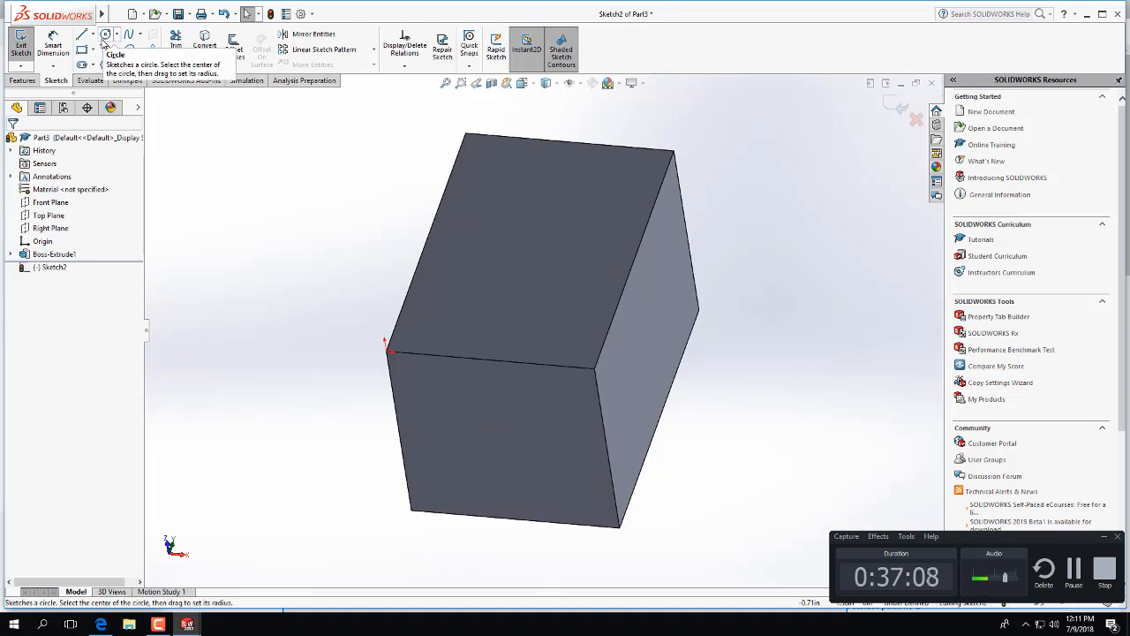
click(105, 35)
click(500, 446)
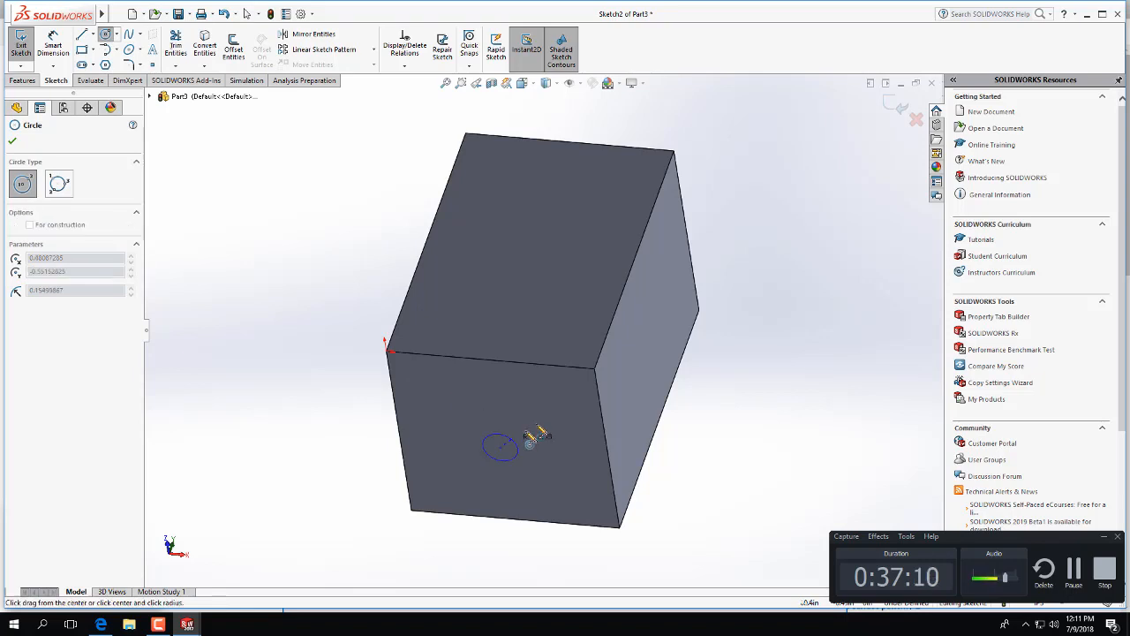
click(569, 413)
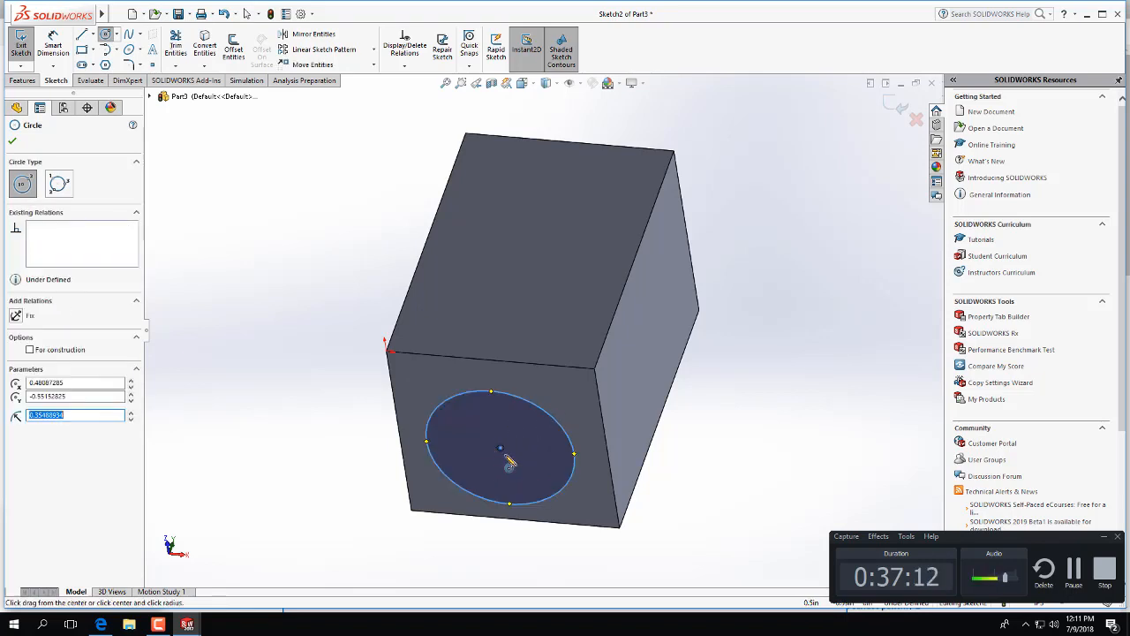
Dimension the circle's centre 0.5 in from each of two adjacent edges of the block's bottom face
click(54, 39)
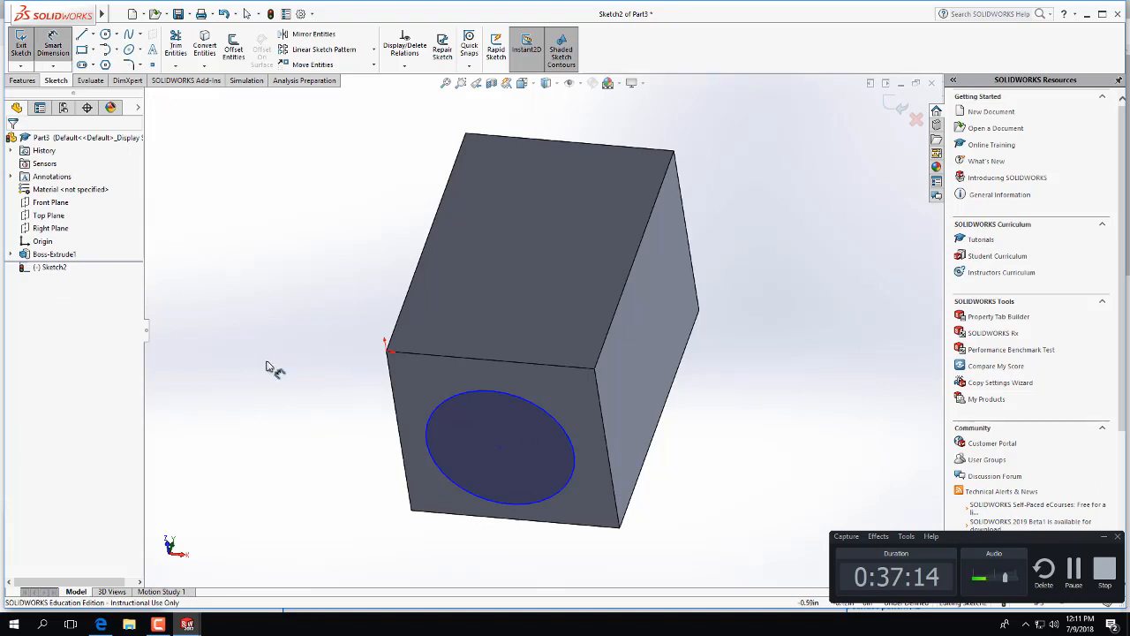
click(408, 430)
click(501, 448)
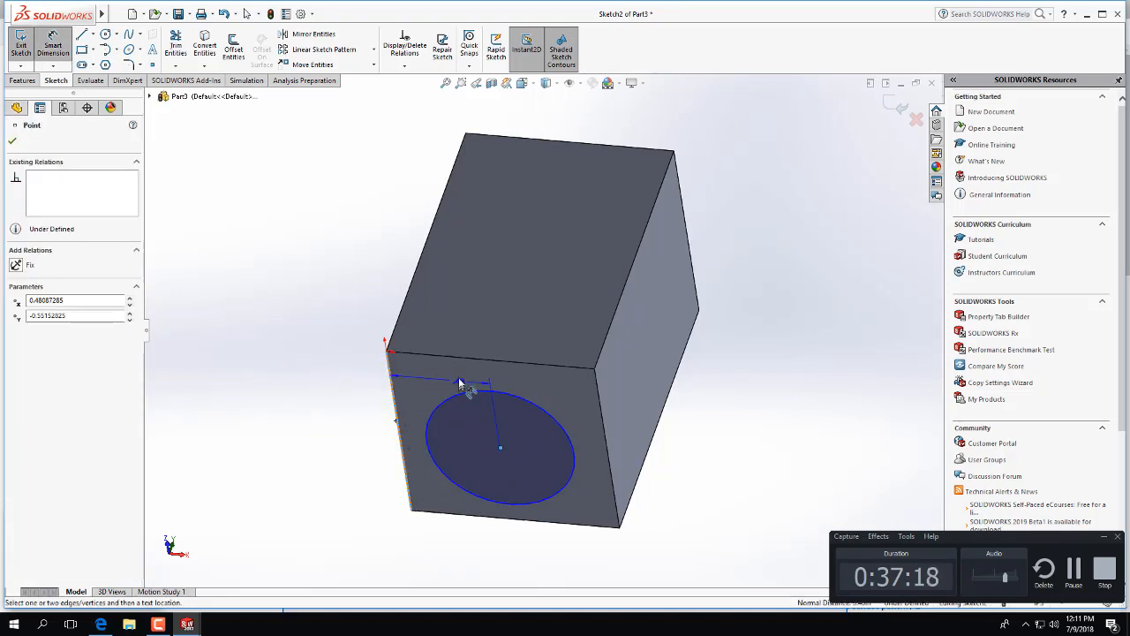
click(459, 382)
text(0.5)
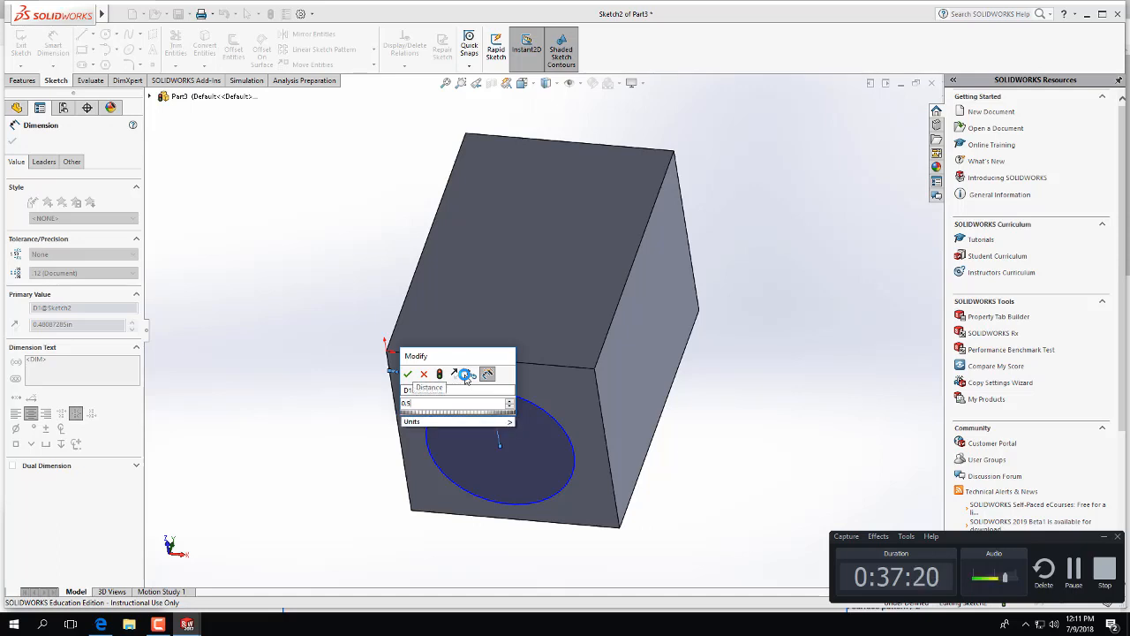
key(Return)
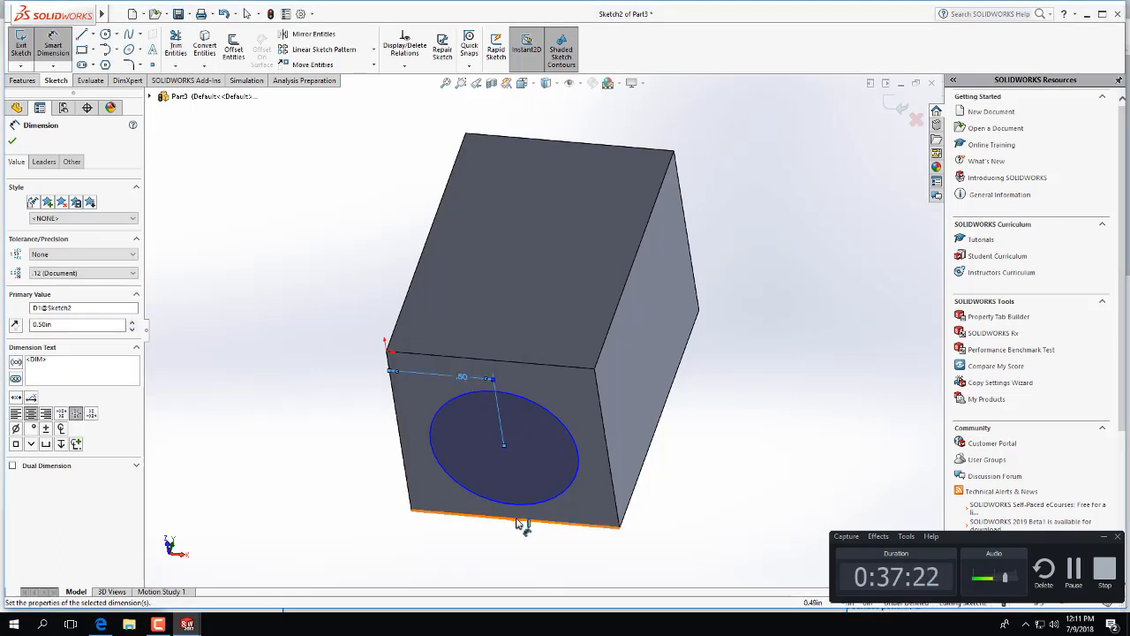
click(520, 523)
click(502, 450)
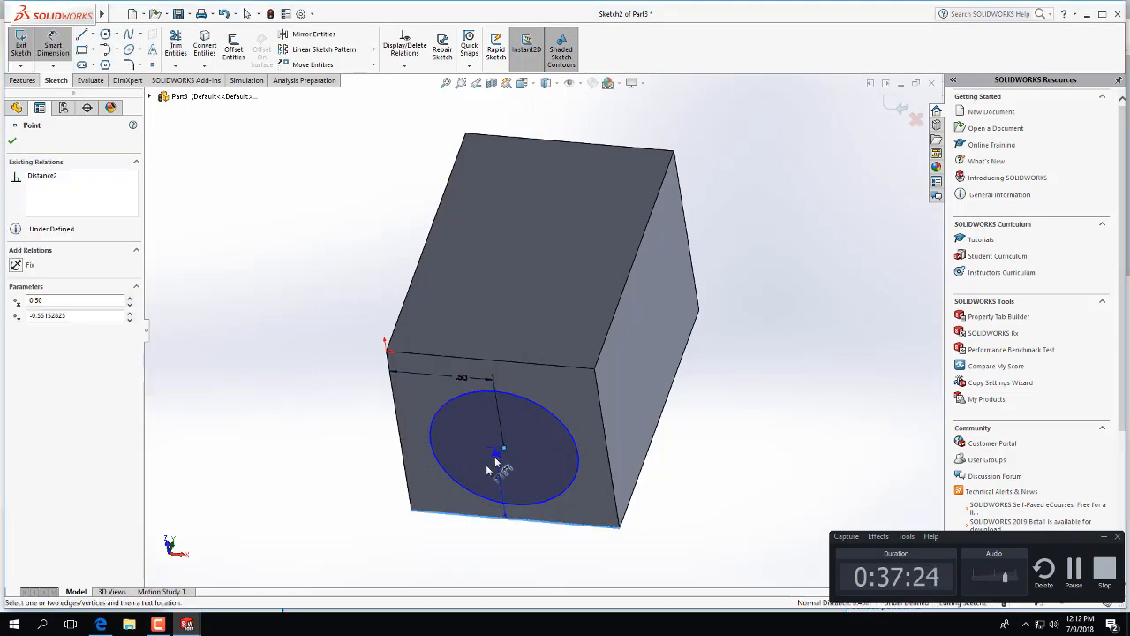
click(416, 479)
text(0.5)
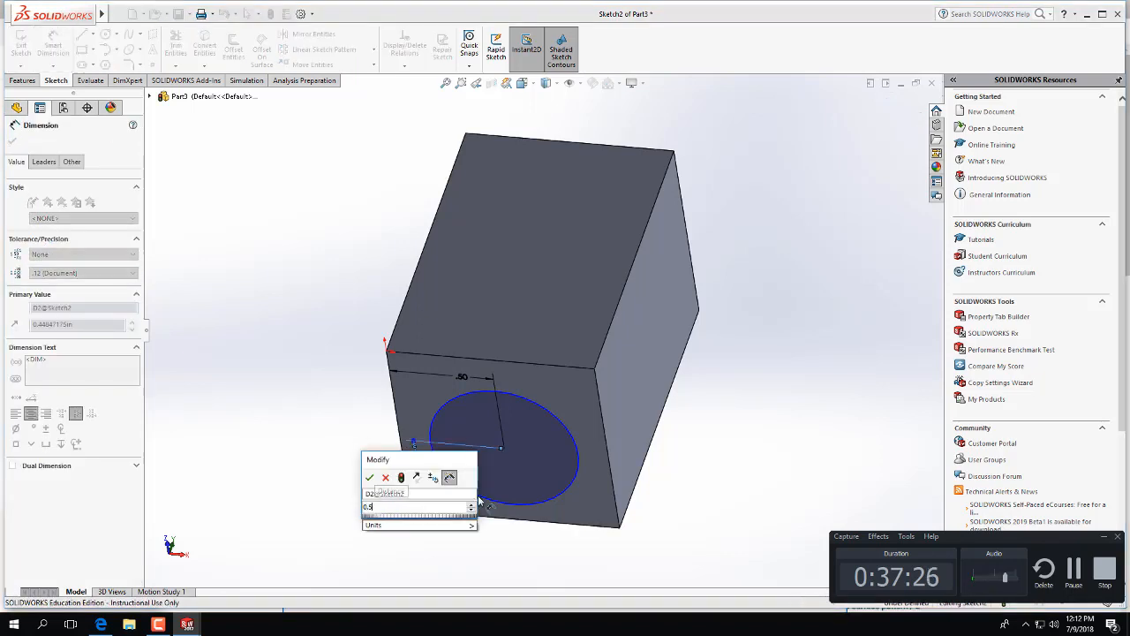
key(Return)
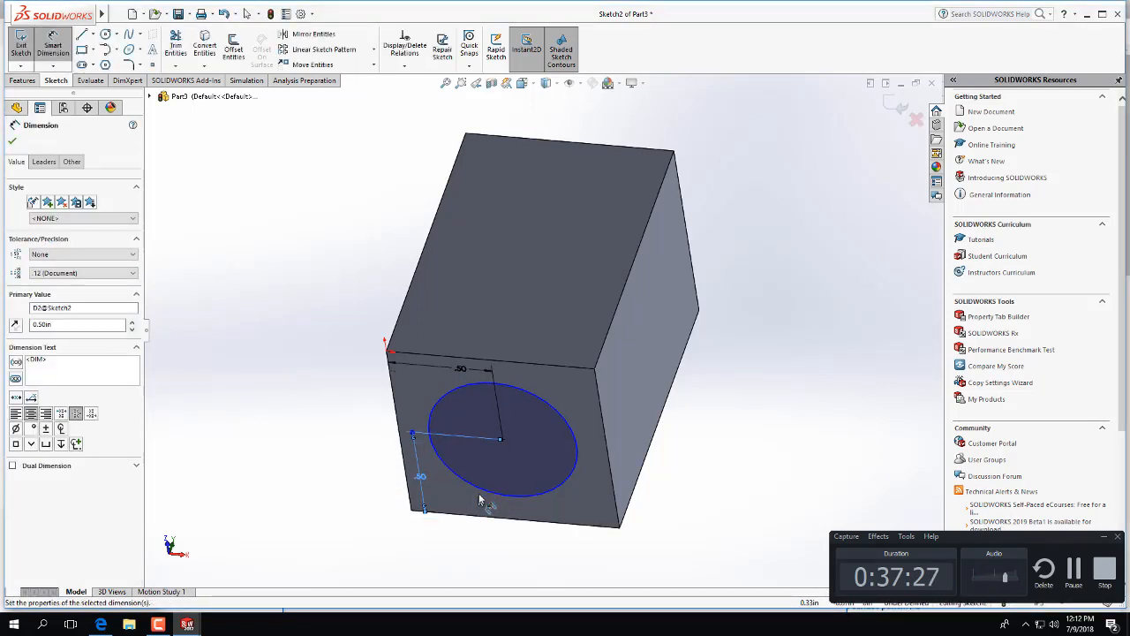
Dimension the circle's diameter on the block's end face as 0.75 in and close the sketch
click(533, 399)
click(782, 395)
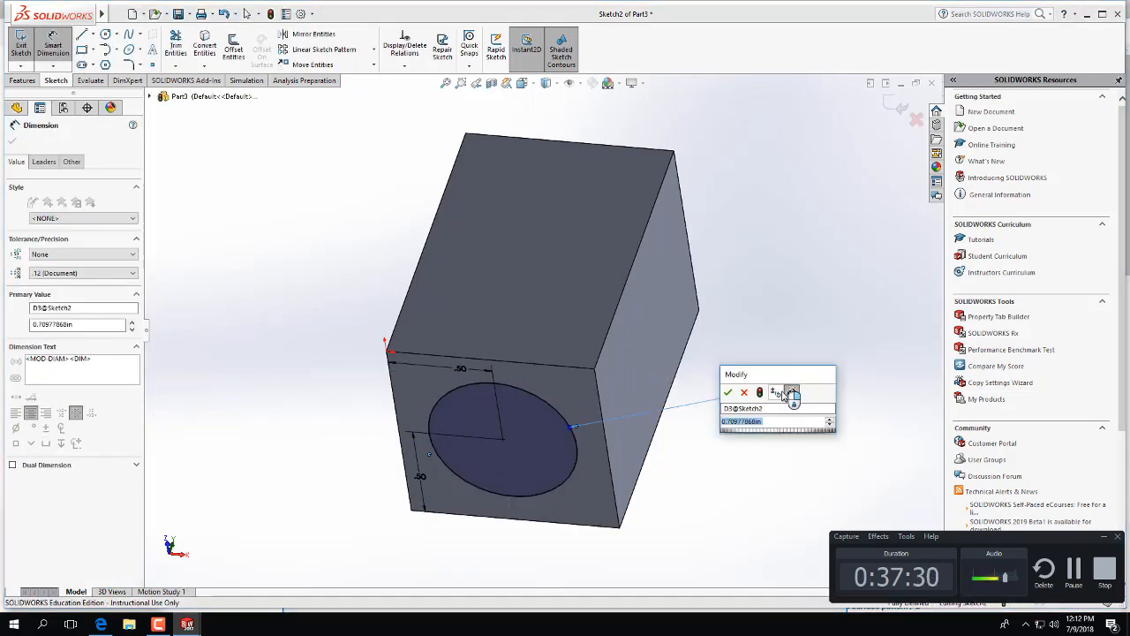
text(0.75)
key(Return)
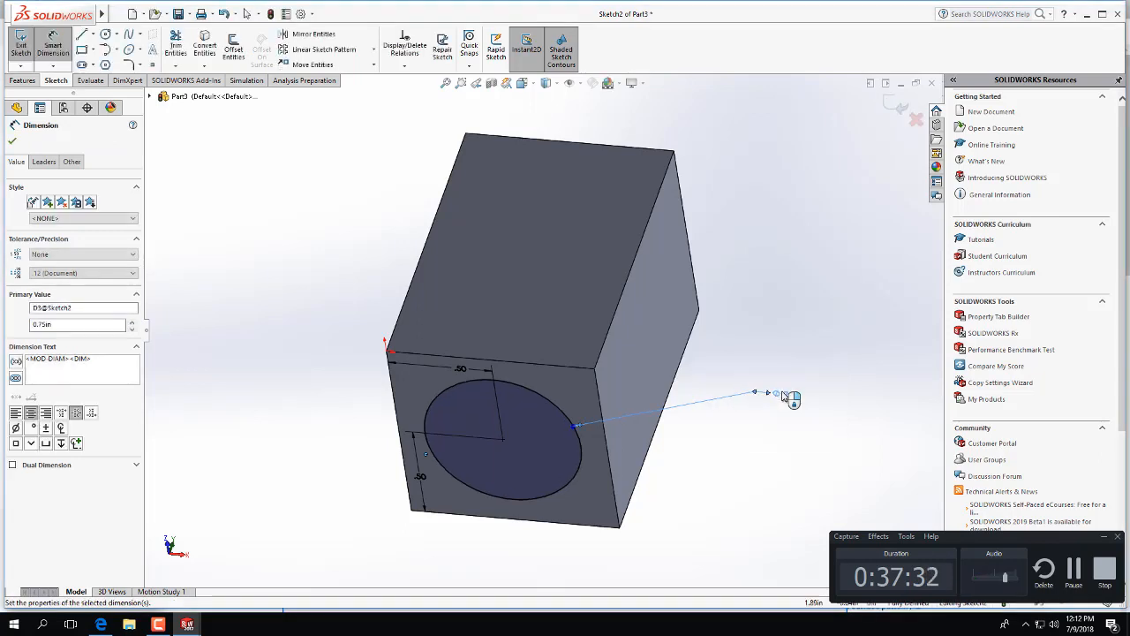
click(21, 48)
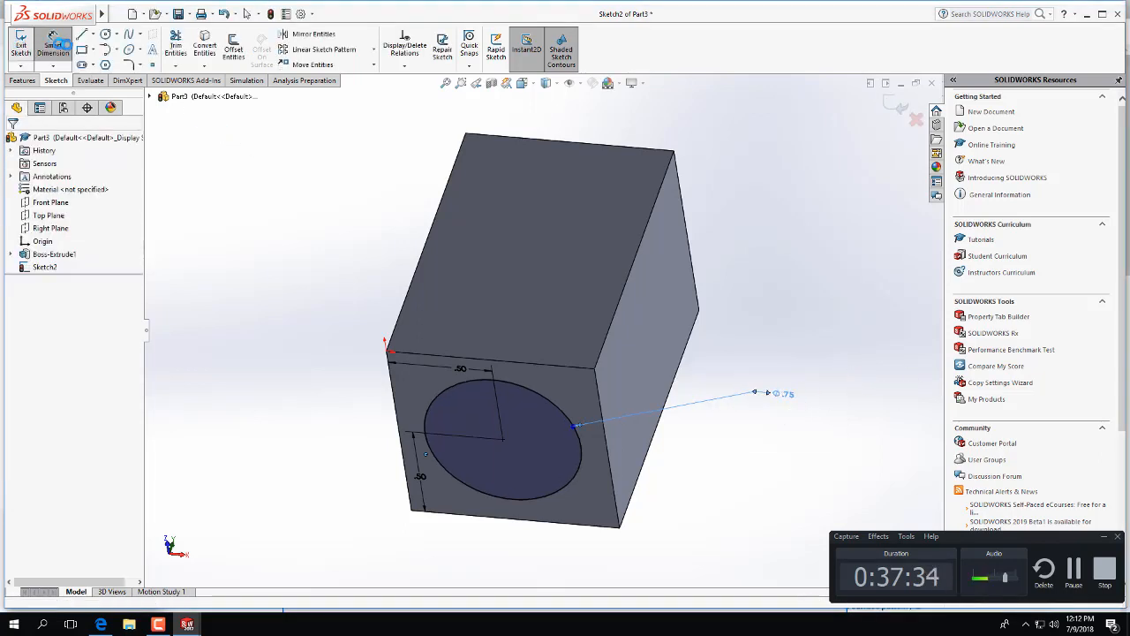
Cut-extrude the circle into the block from the sketch plane with a Blind depth of 0.16 in
click(22, 81)
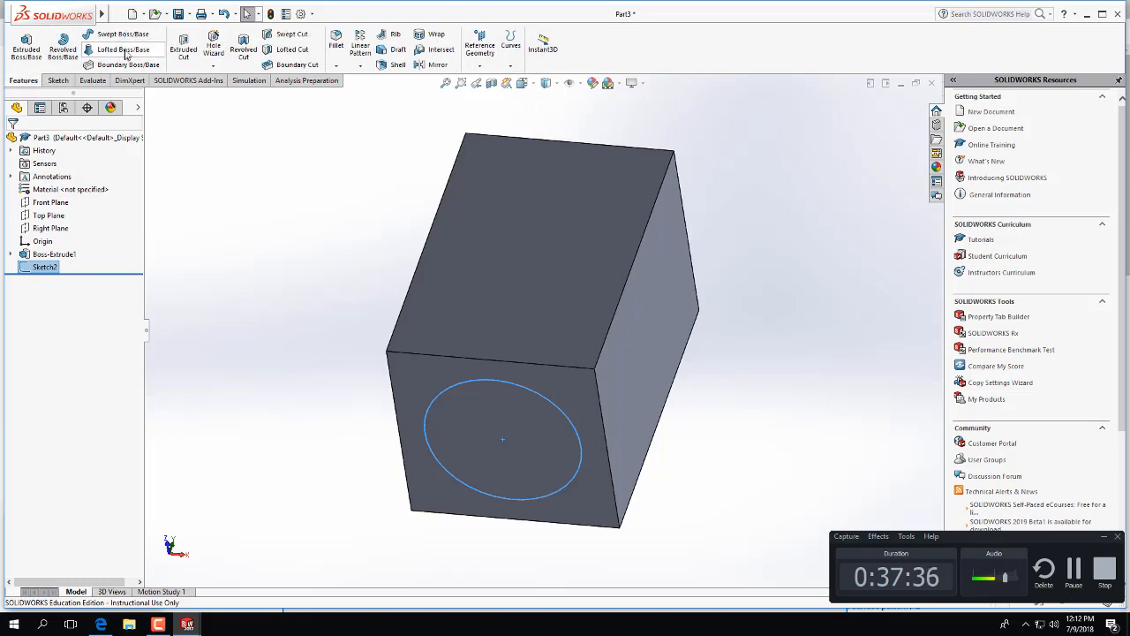
click(183, 42)
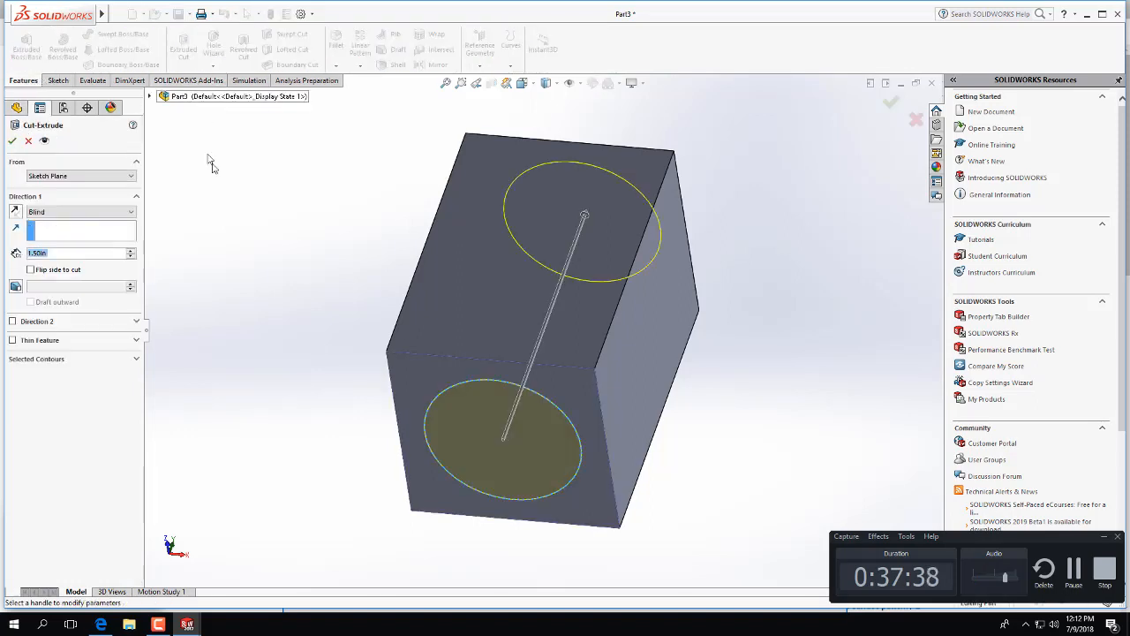
text(0.)
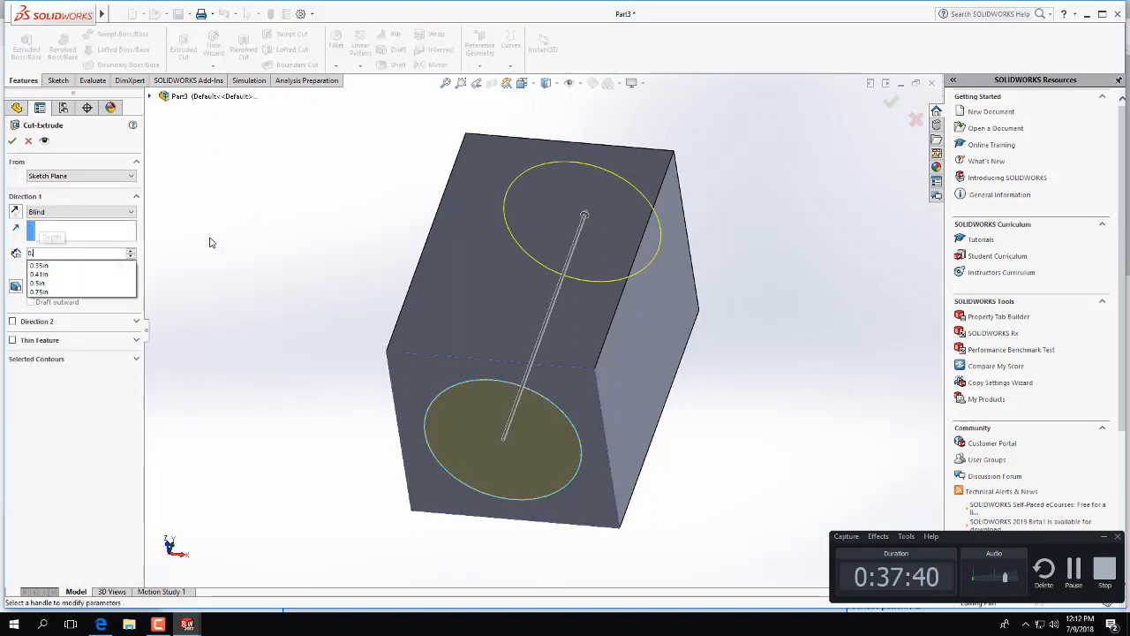
text(16in)
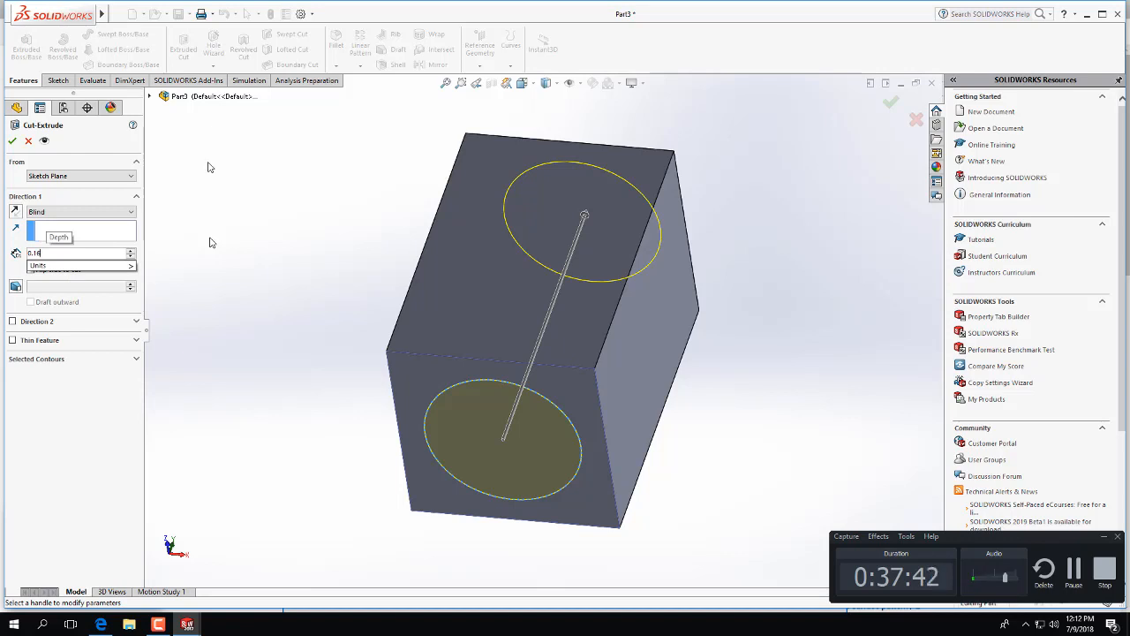
click(13, 143)
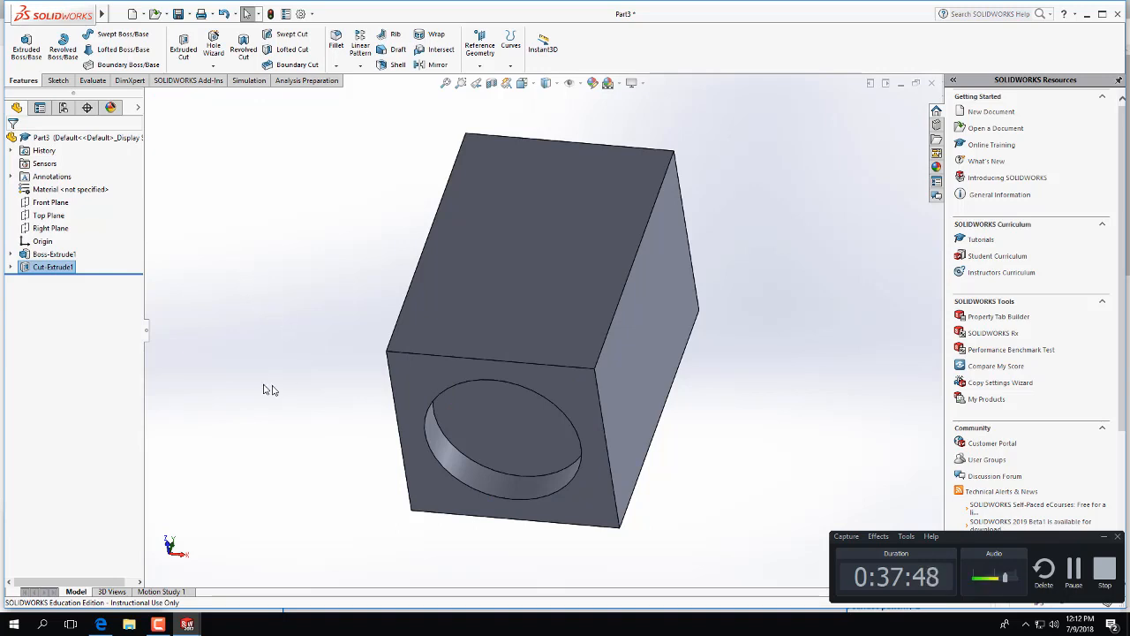
Start a chamfer on the circular recess's outer edge with a distance of 0.02 in
click(335, 64)
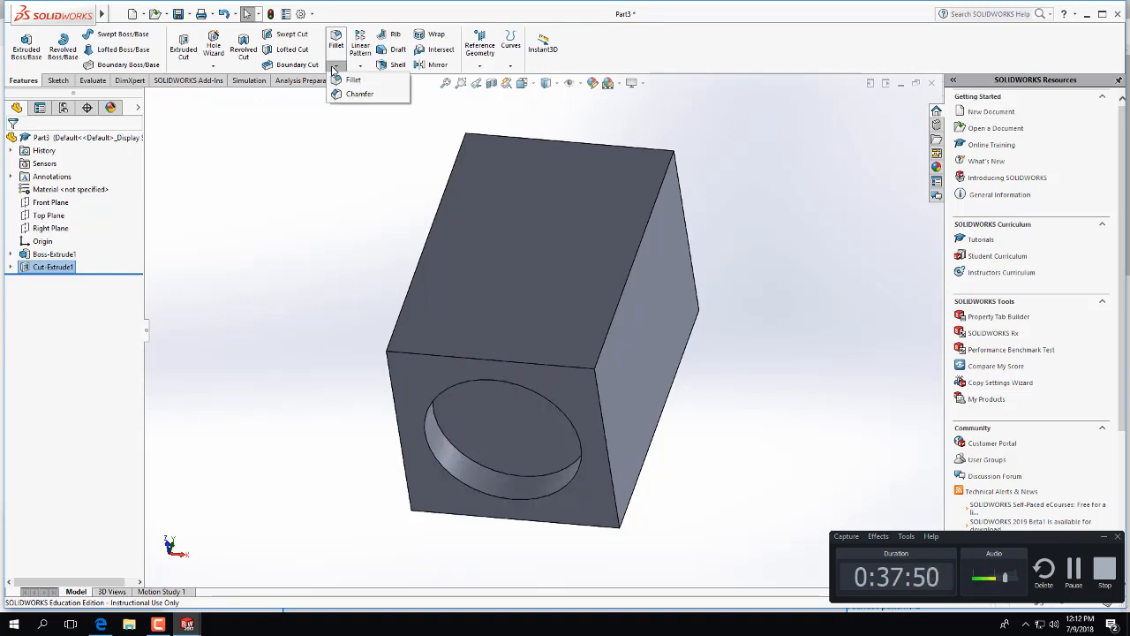
click(358, 95)
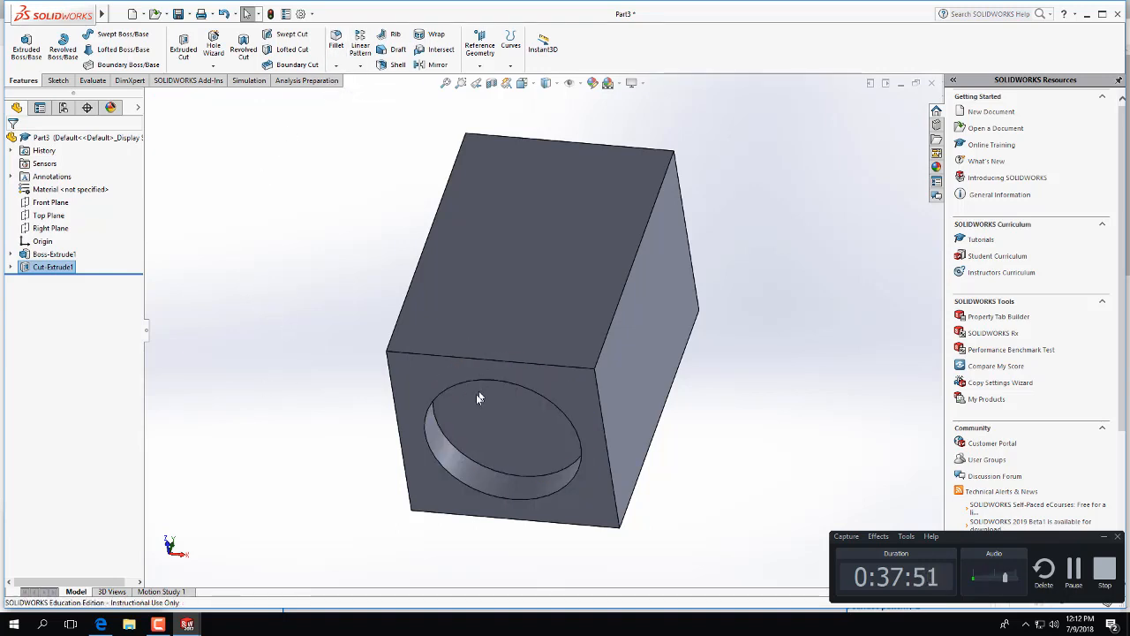
click(428, 436)
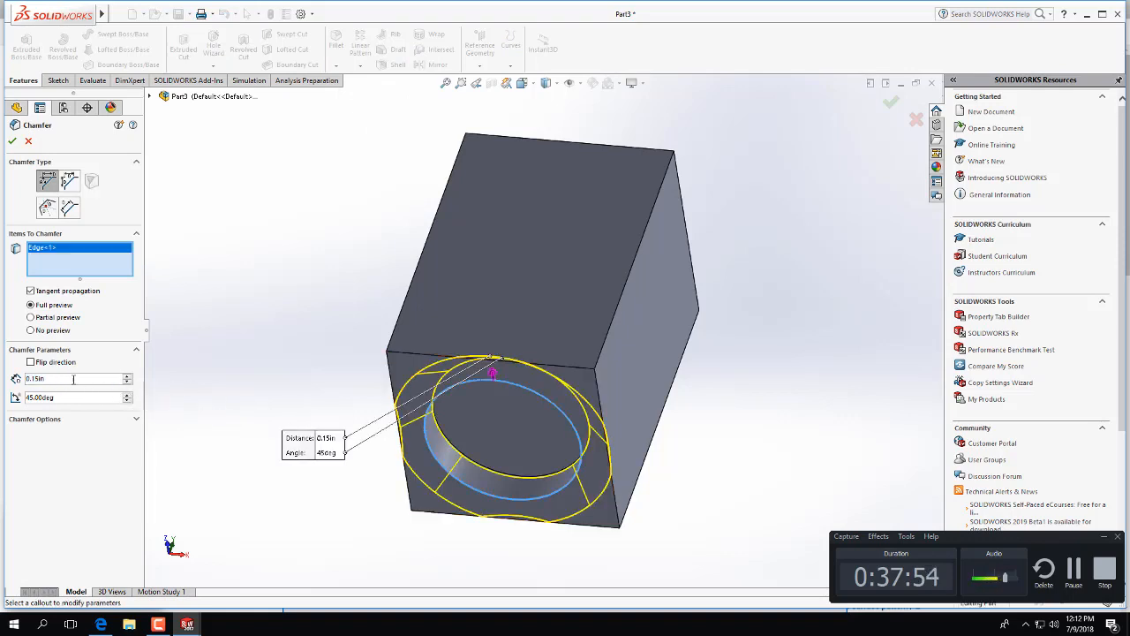
drag(73, 379, 3, 374)
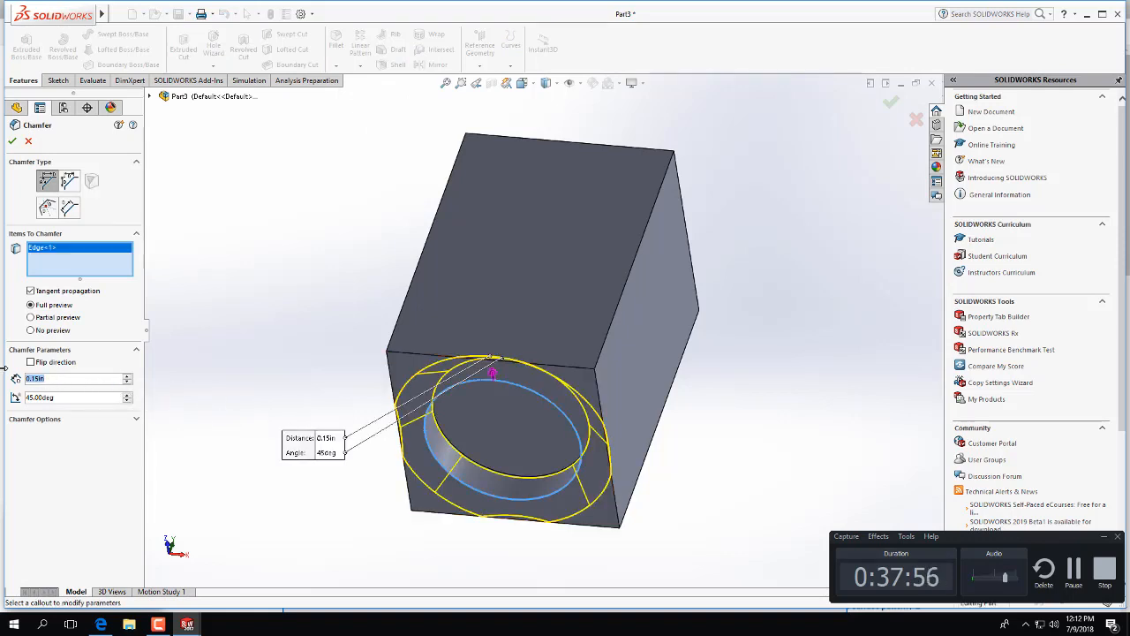
text(0.0)
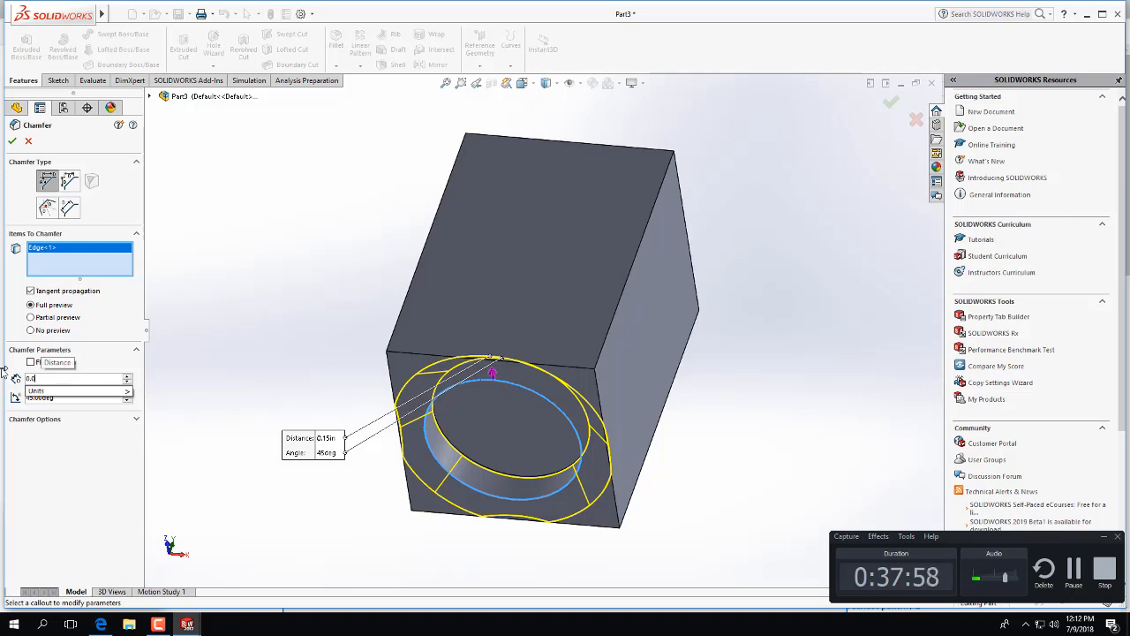
text(2)
key(Return)
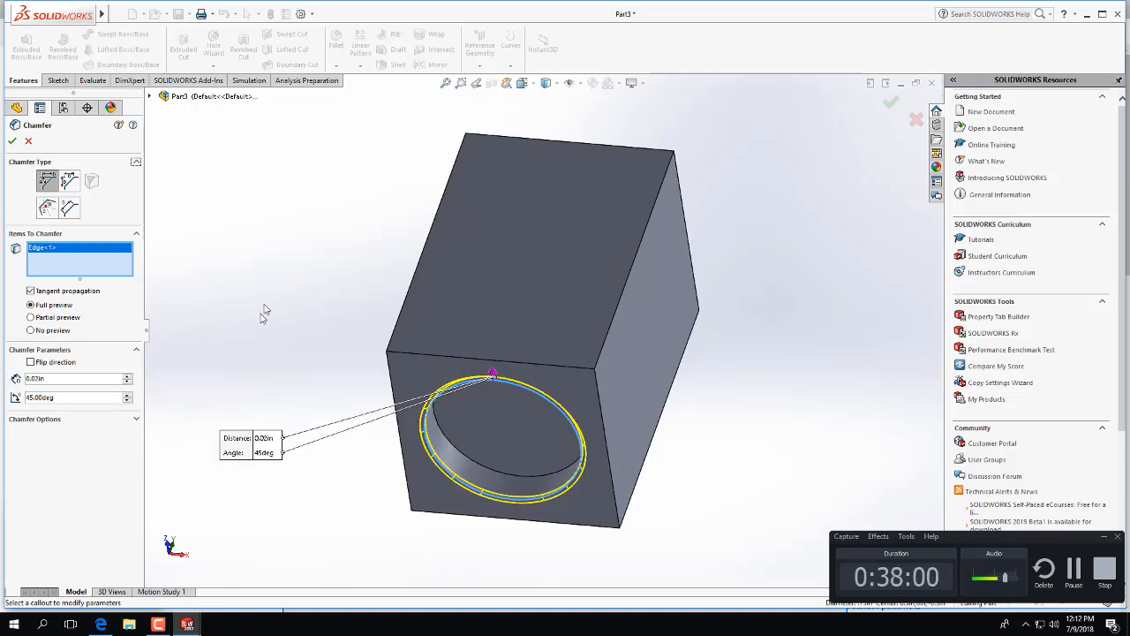
Try a chamfer distance of 0.04 in on the recess's edge
click(37, 377)
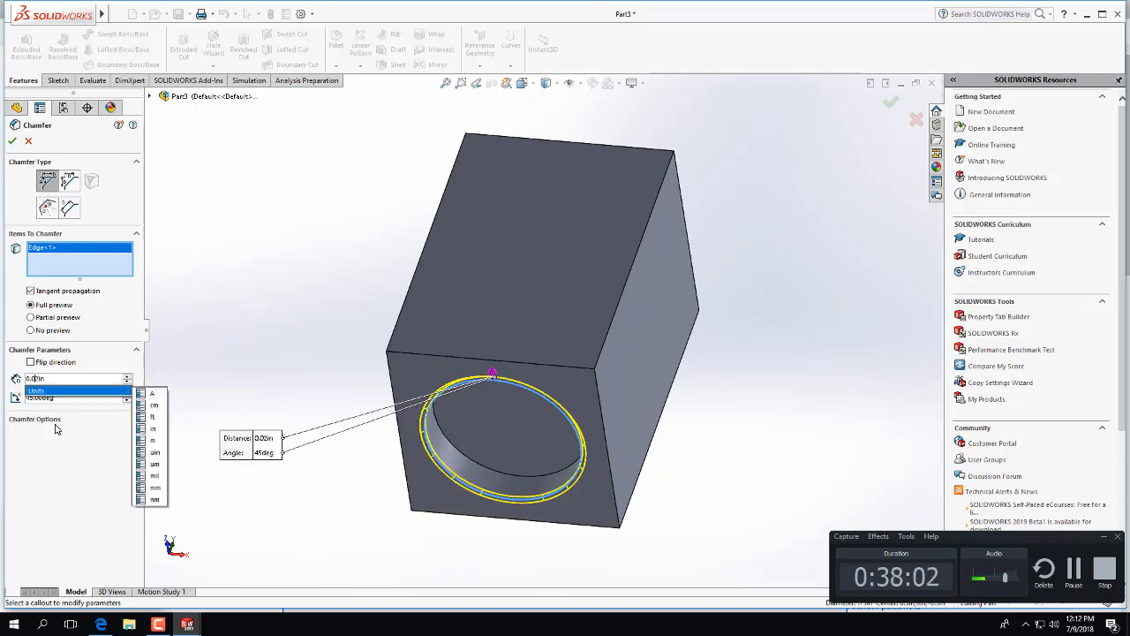
key(BackSpace)
text(4)
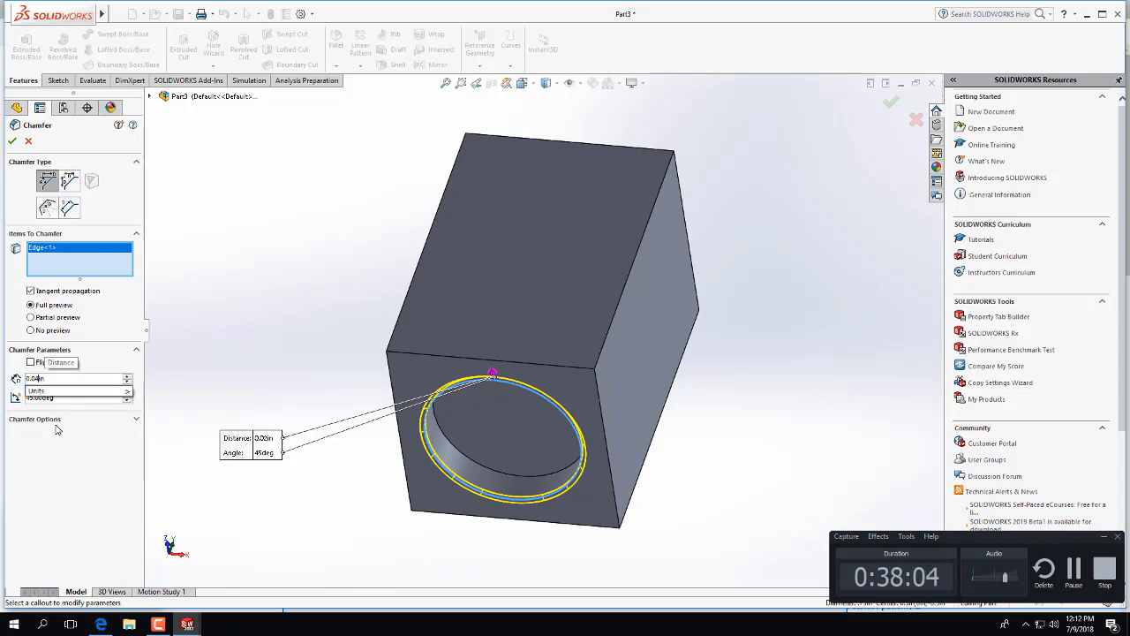
key(Return)
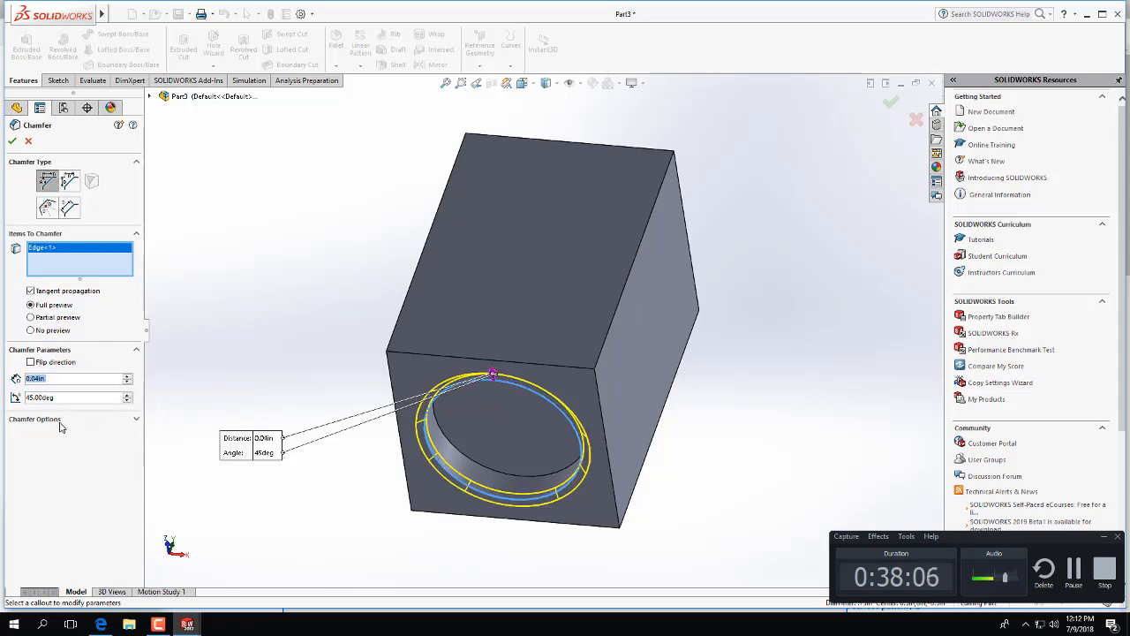
Set the chamfer distance to 0.03 in and apply the chamfer to the recess's edge
click(38, 378)
key(BackSpace)
text(3)
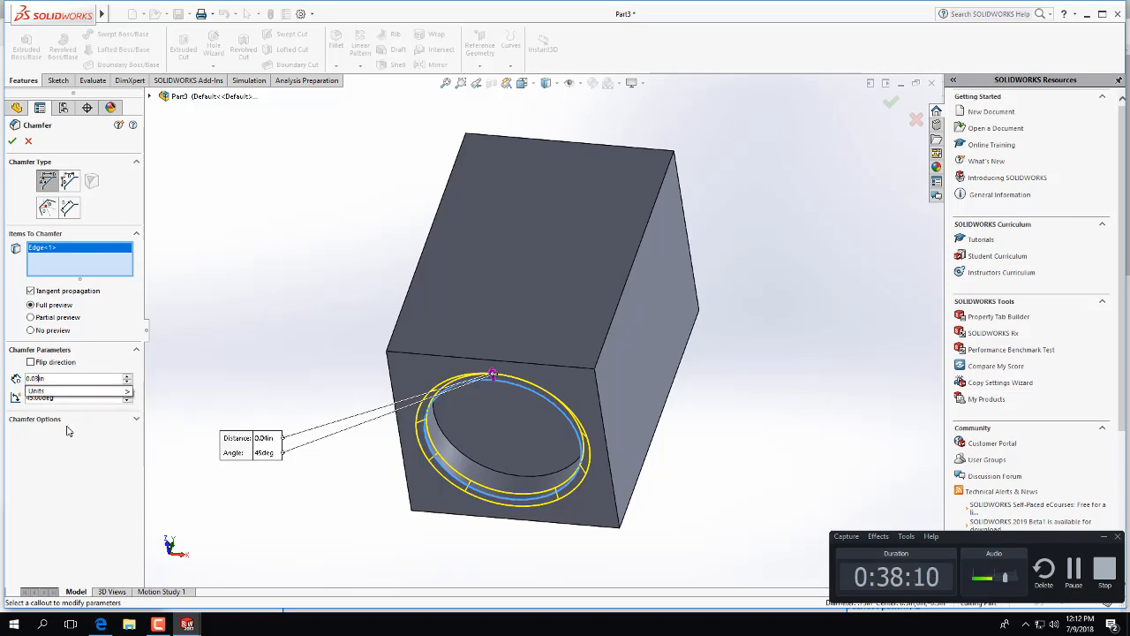
key(Return)
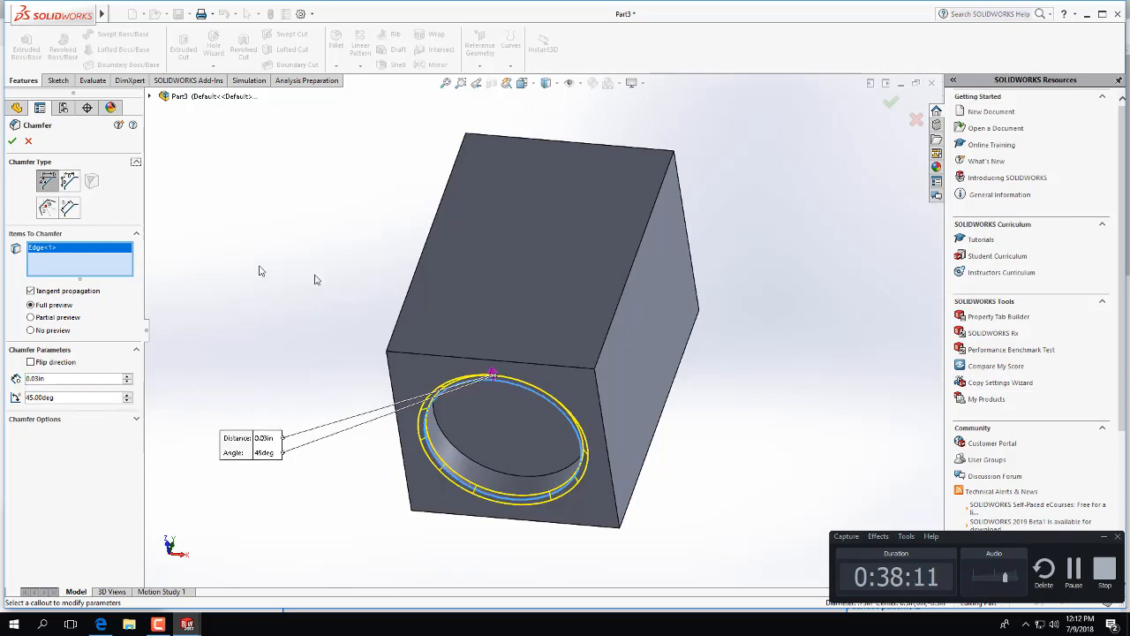
click(12, 143)
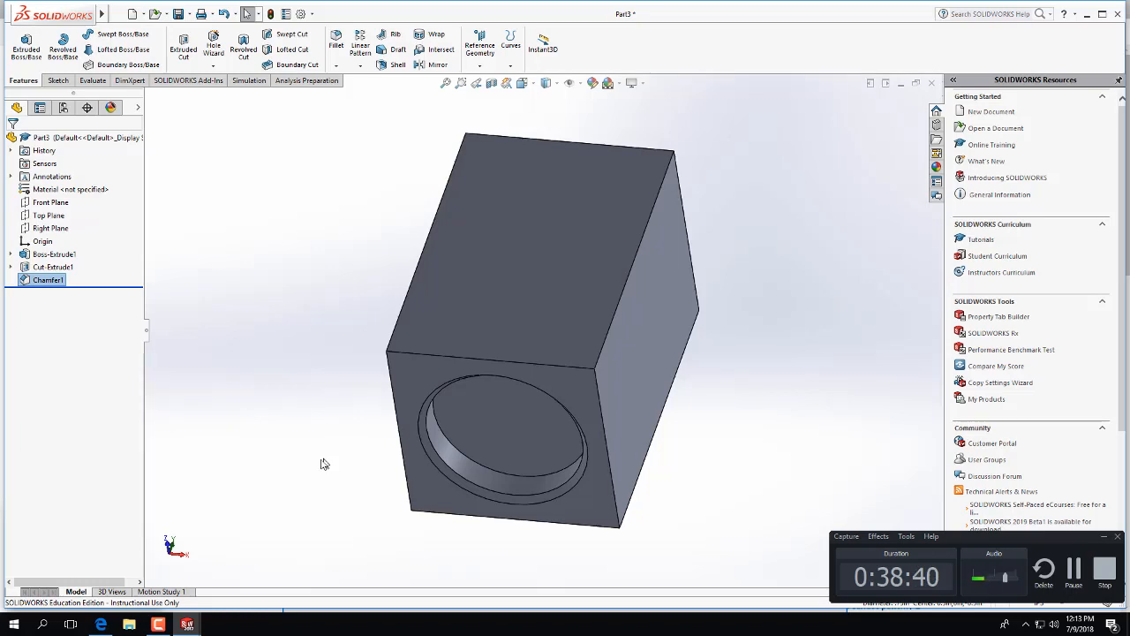
Start a sketch on the recess's floor and draw a circle about 0.12 in in radius near its middle
click(58, 81)
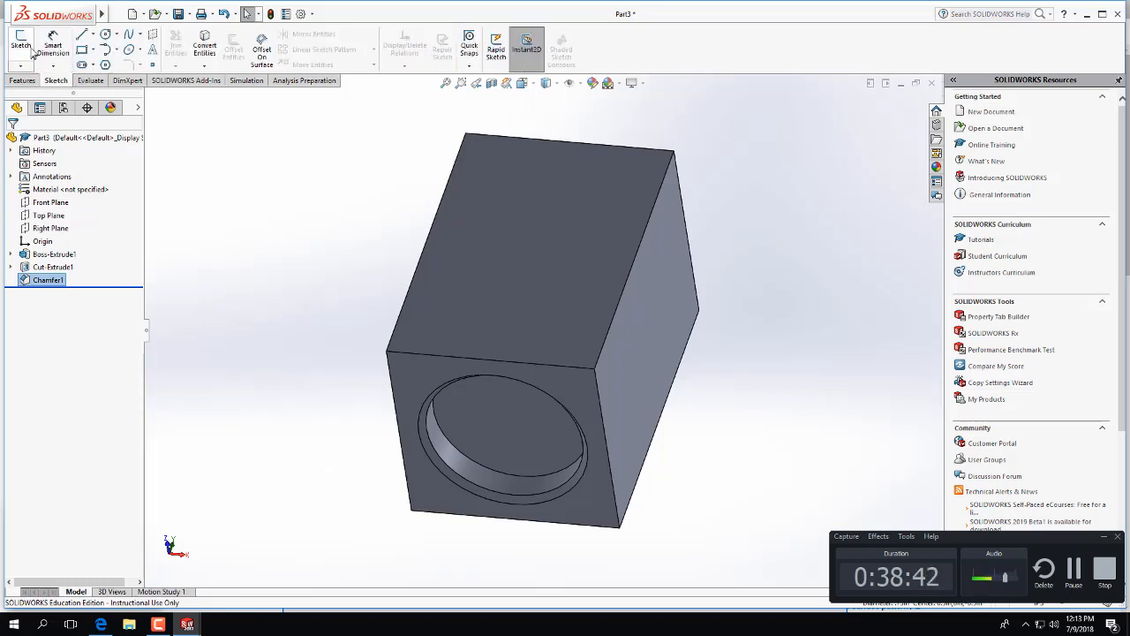
click(30, 49)
click(480, 428)
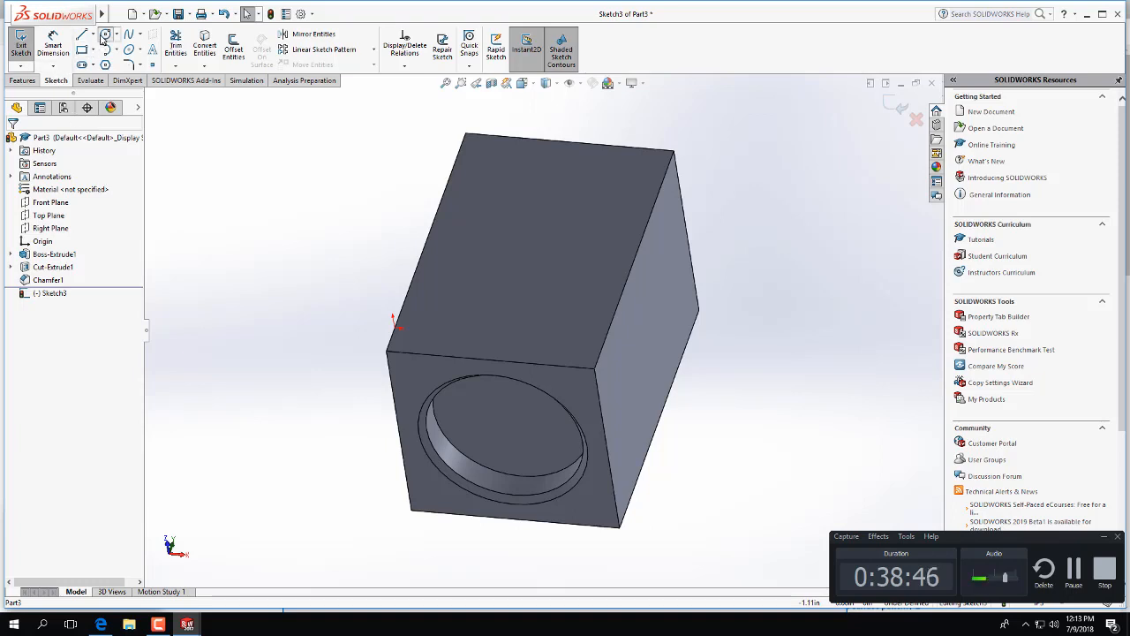
click(105, 33)
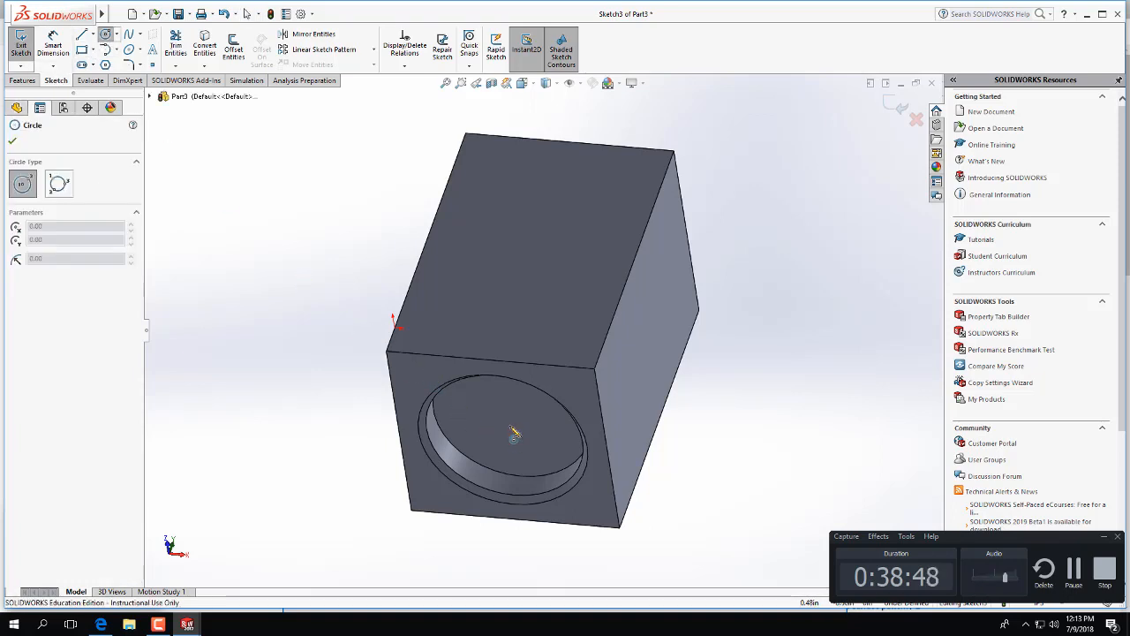
key(ctrl+8)
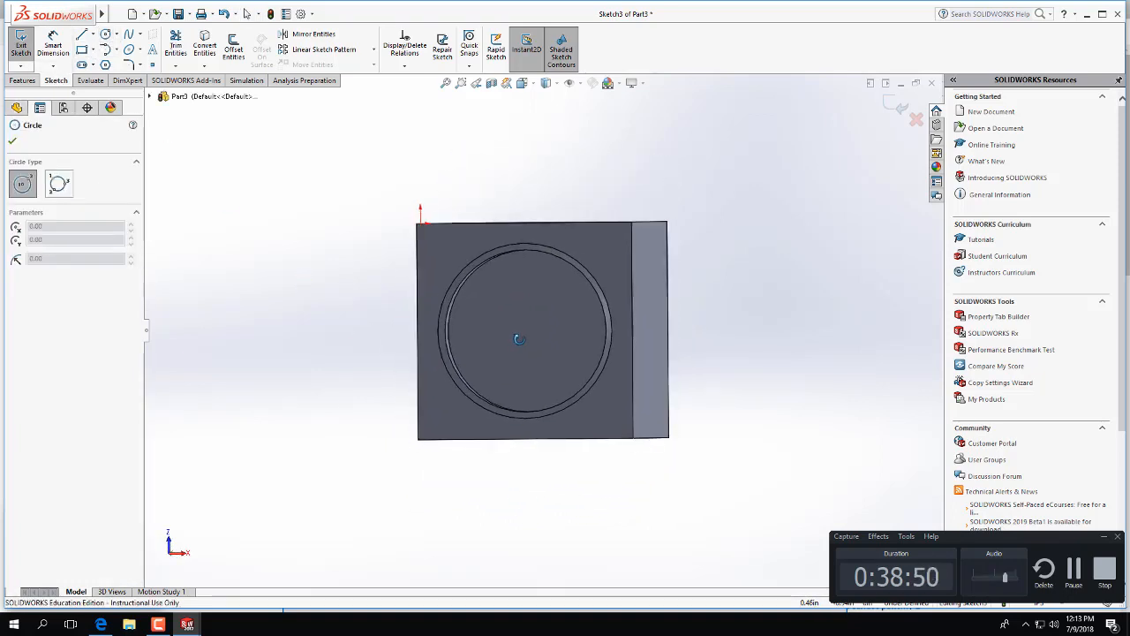
click(551, 334)
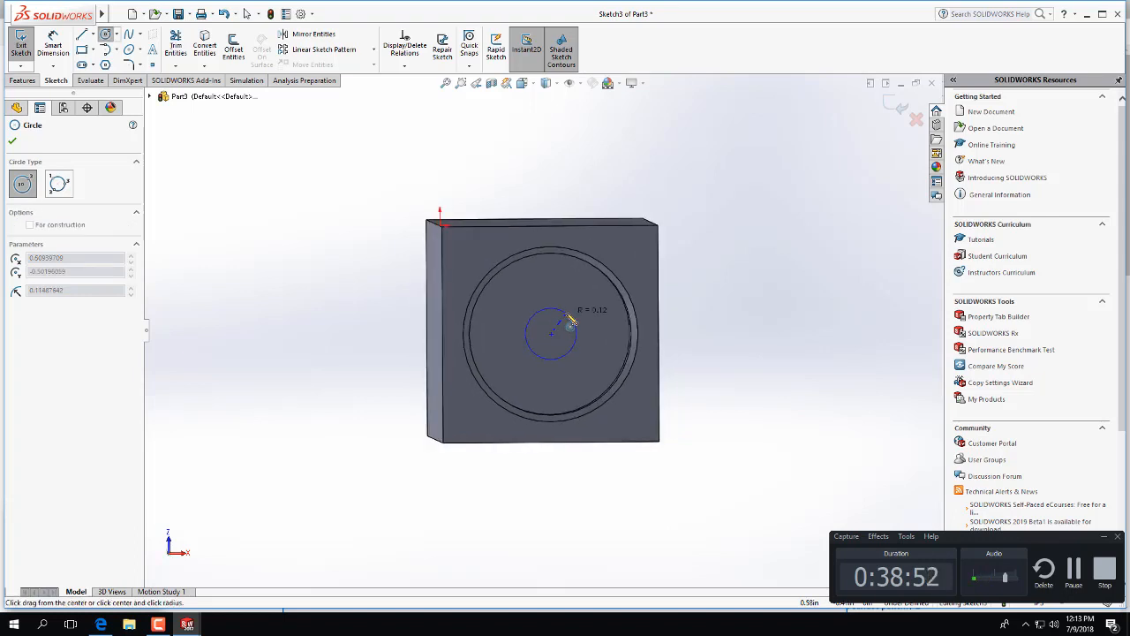
click(578, 330)
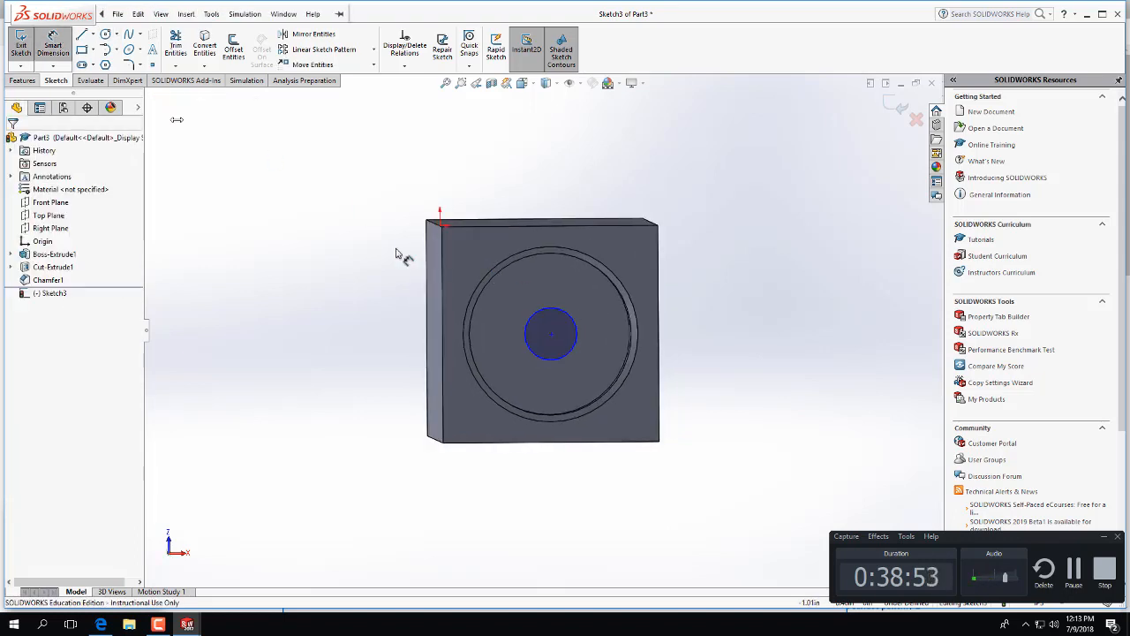
Dimension the small circle's centre 0.5 in from each of two adjacent edges of the block
click(550, 334)
click(547, 444)
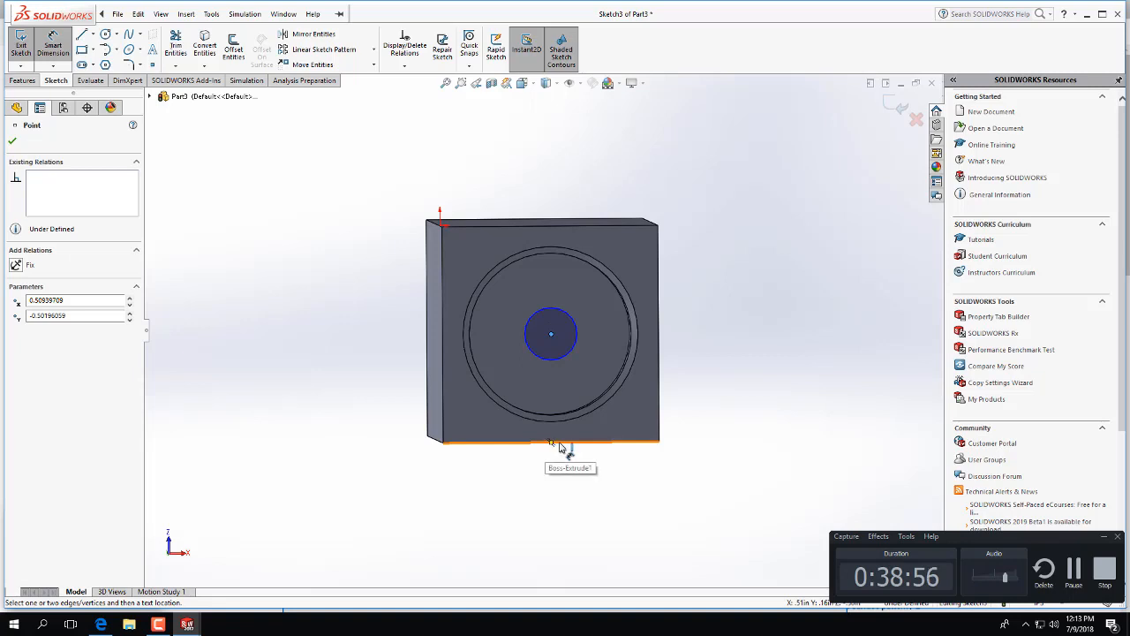
click(605, 423)
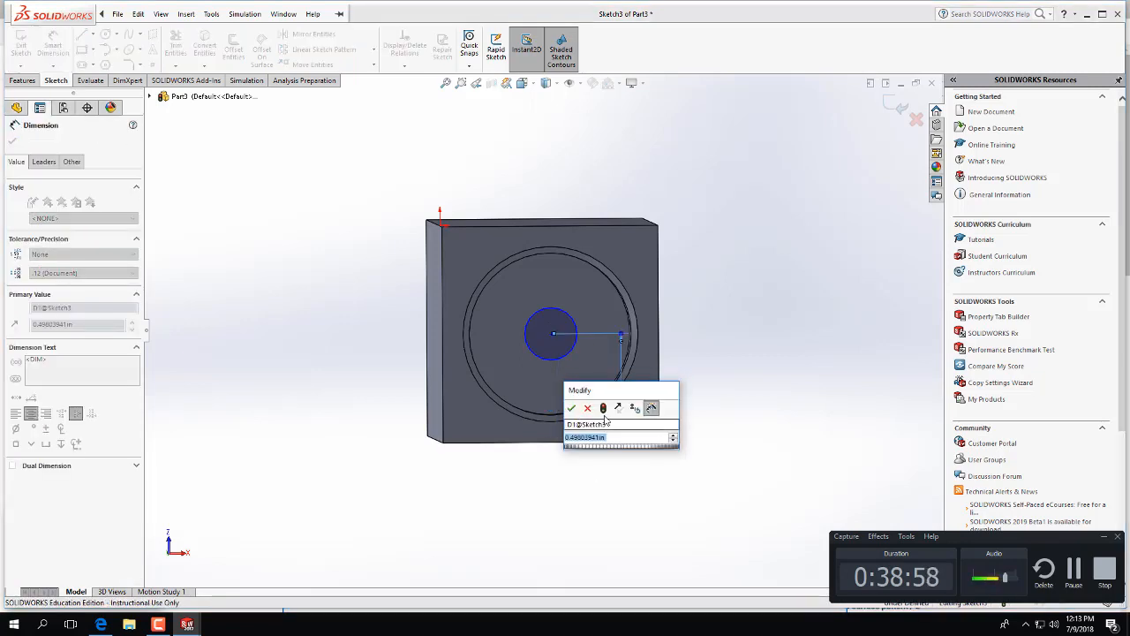
text(.5)
key(Return)
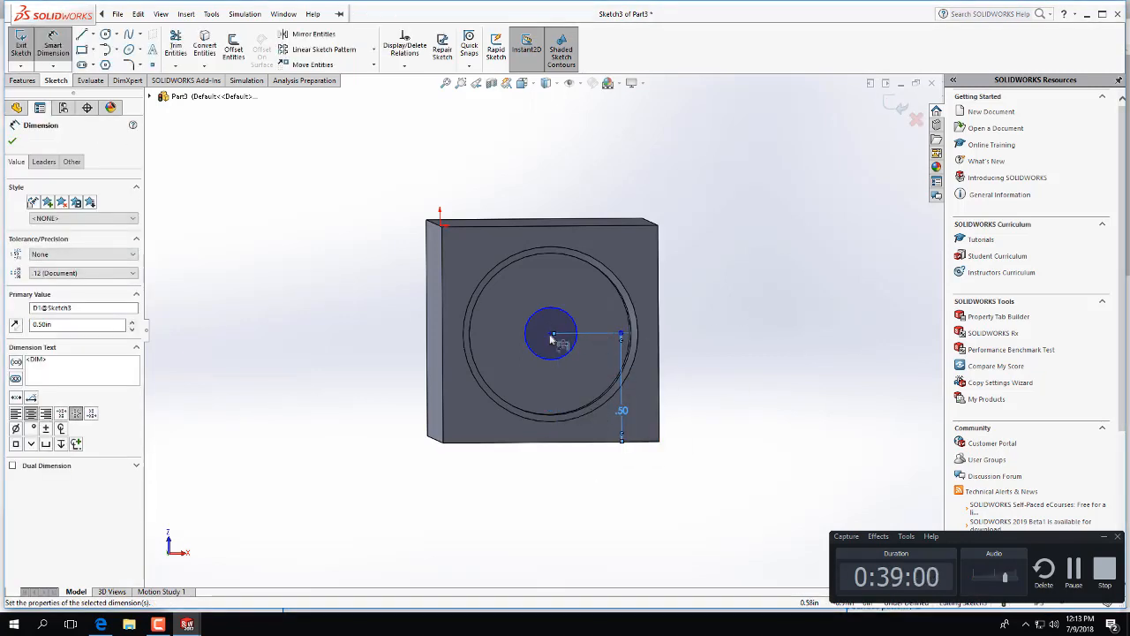
click(549, 336)
click(443, 339)
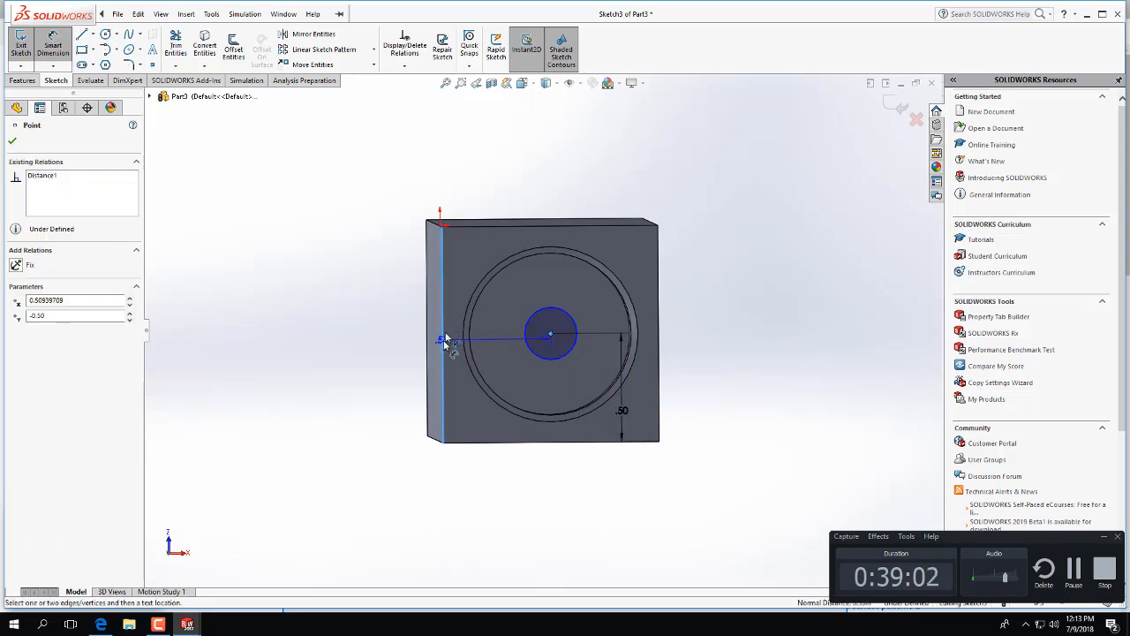
click(465, 277)
text(.5)
key(Return)
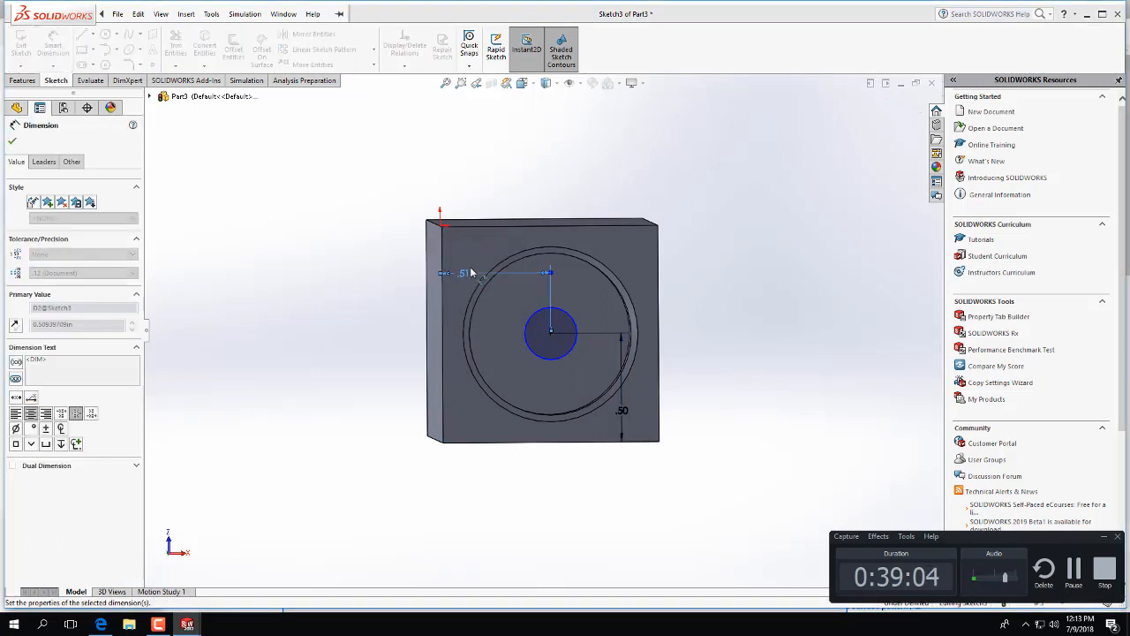
Dimension the small circle's diameter as 0.375 in and close the sketch
click(572, 307)
click(788, 270)
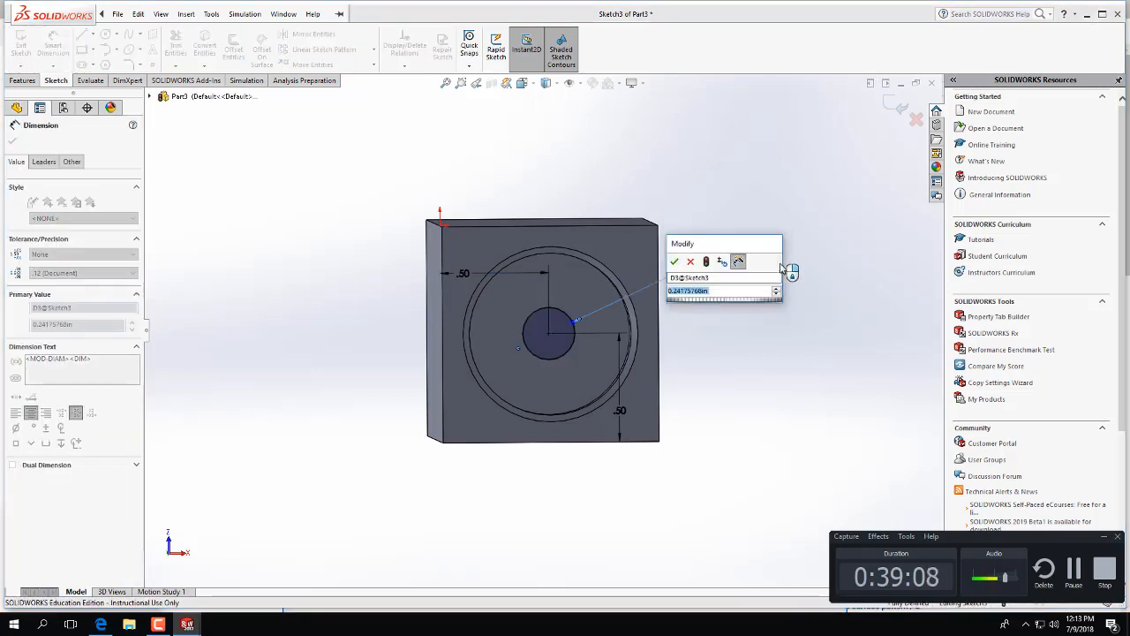
text(0.3)
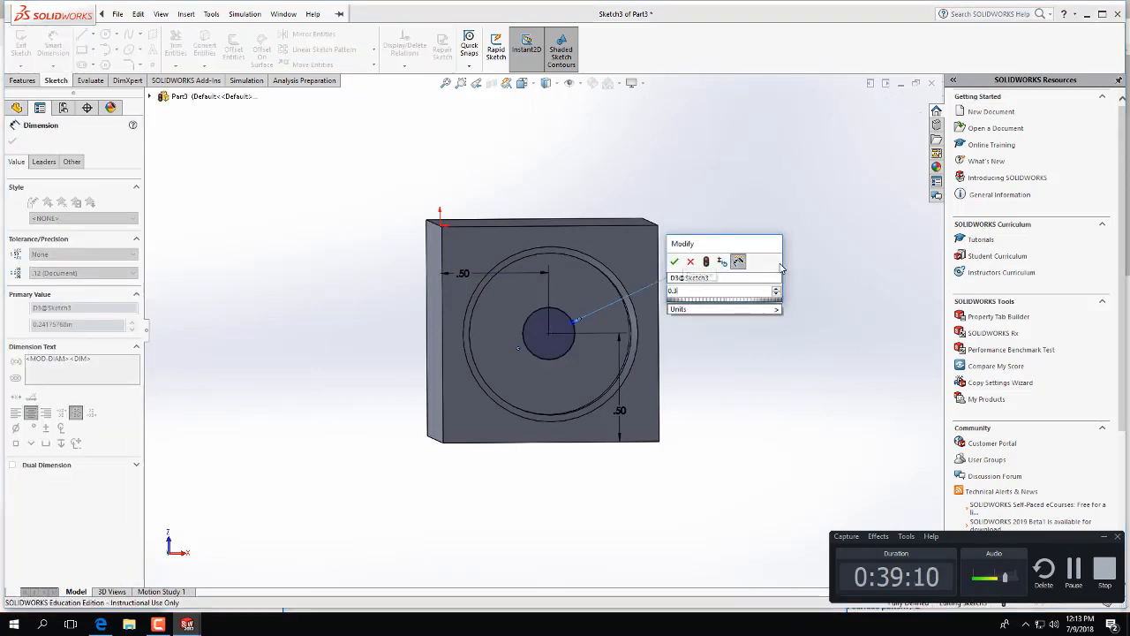
text(75)
key(Return)
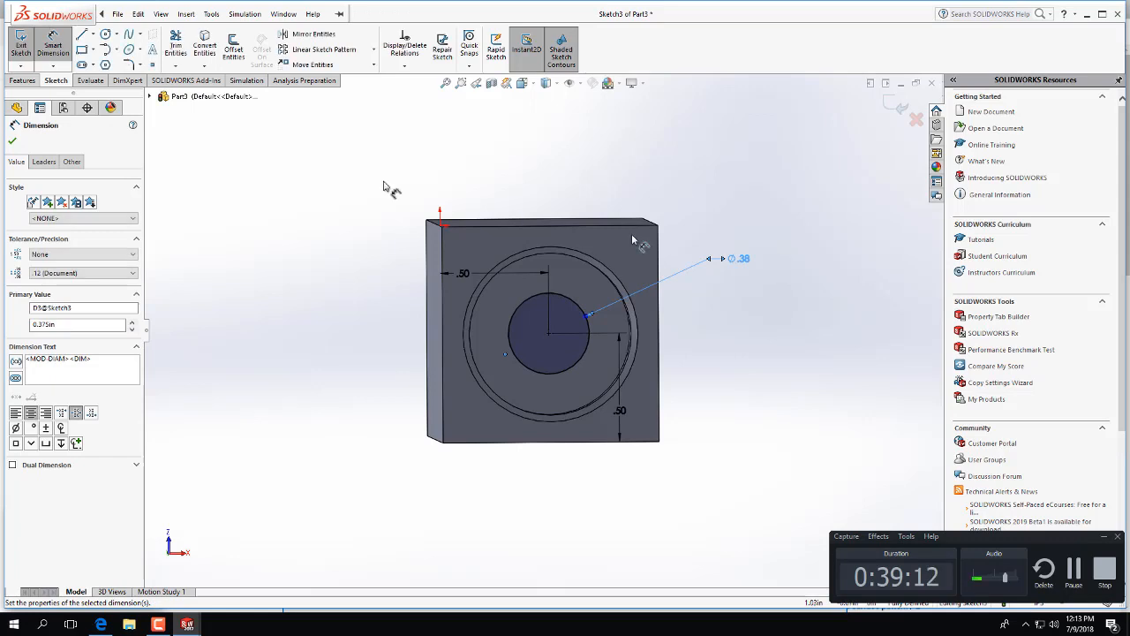
click(26, 51)
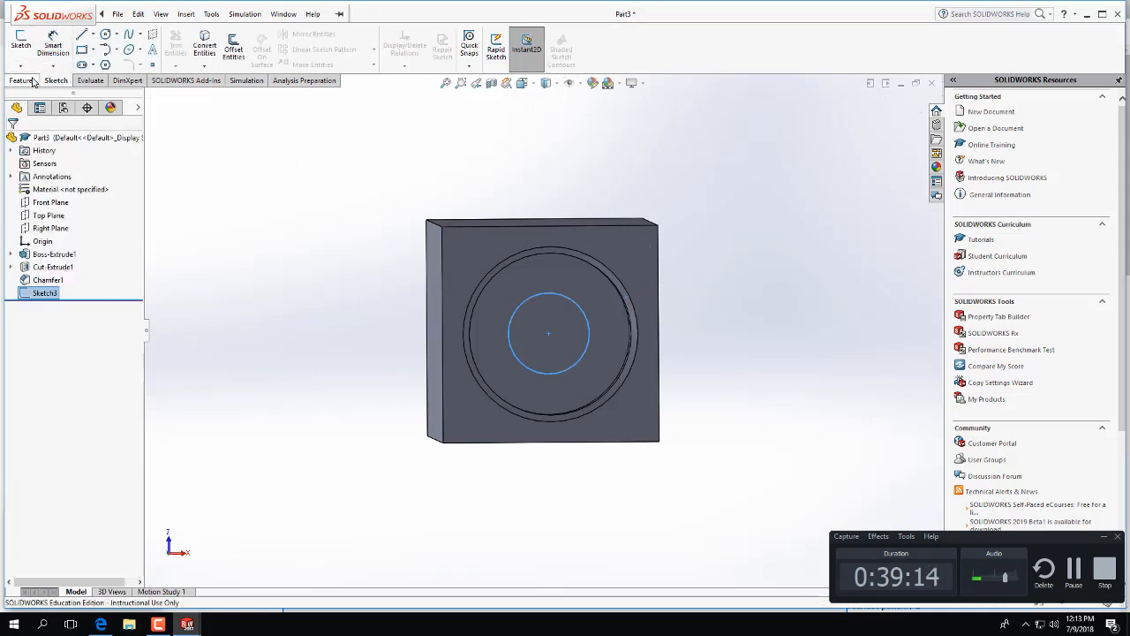
Cut the small circle on the recess's floor through the whole block with a Through All Extruded Cut
click(184, 44)
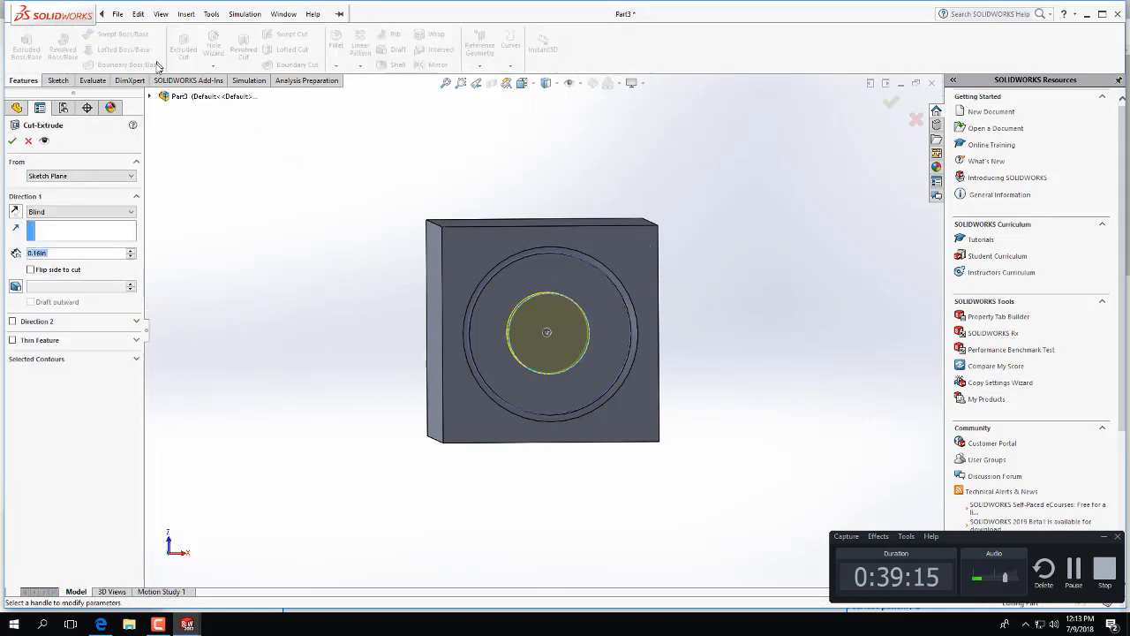
click(78, 212)
click(76, 222)
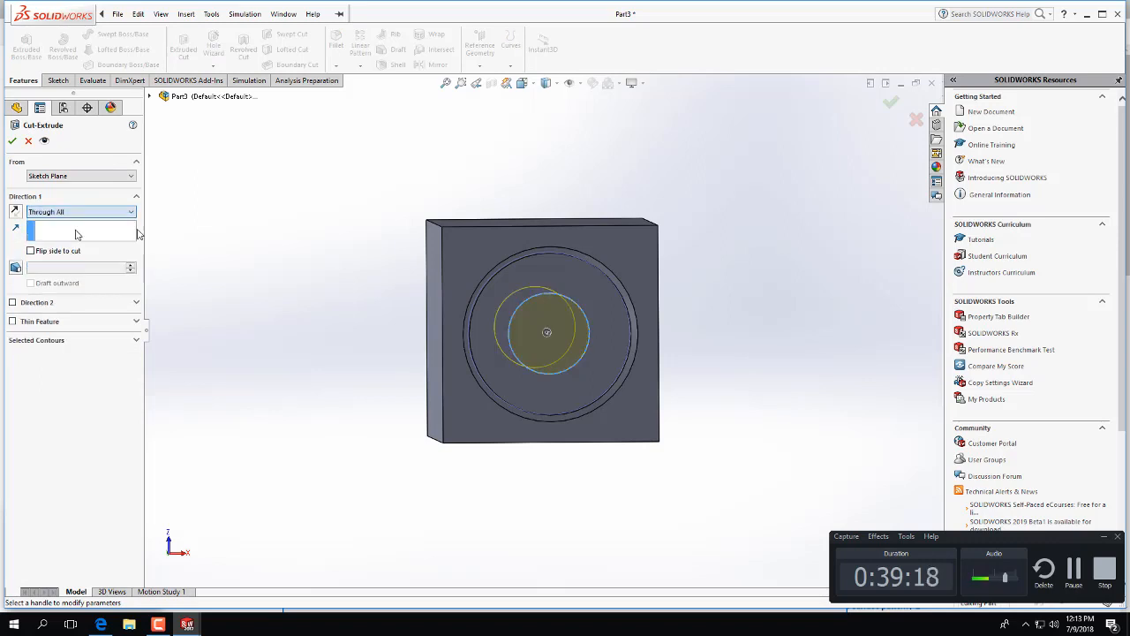
middle_drag(276, 232, 280, 349)
middle_drag(236, 388, 246, 465)
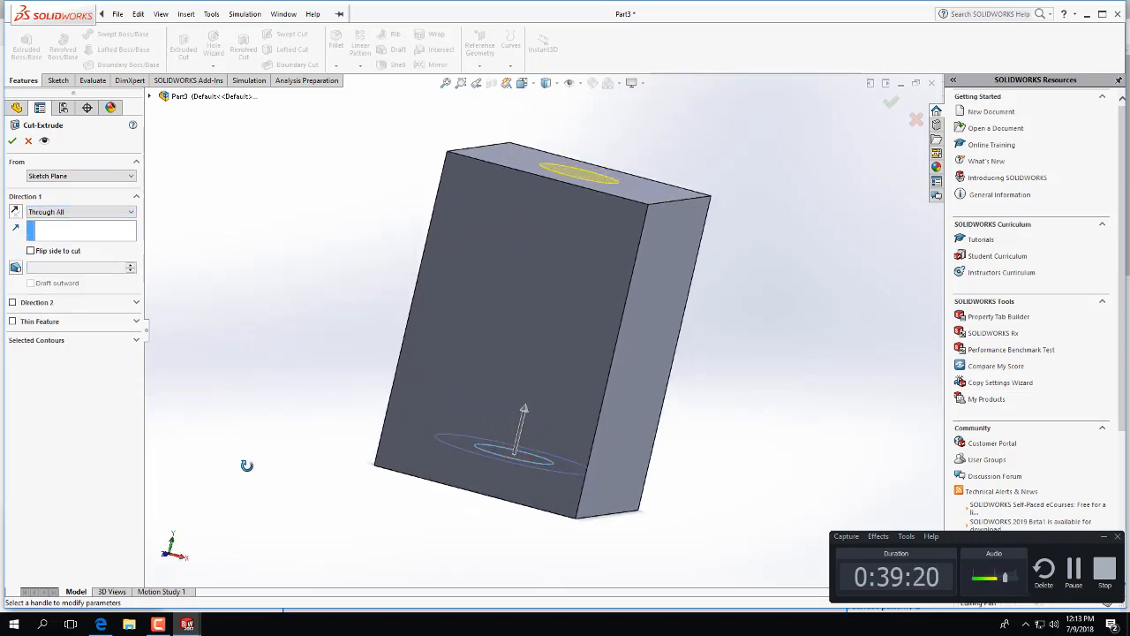
click(13, 141)
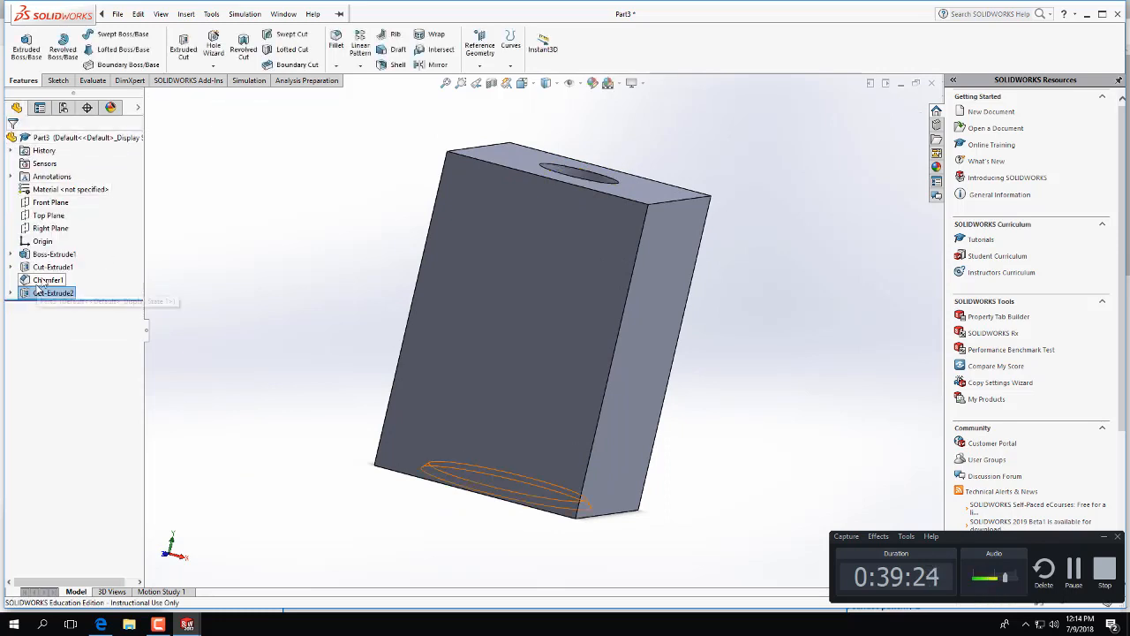
middle_drag(318, 456, 310, 339)
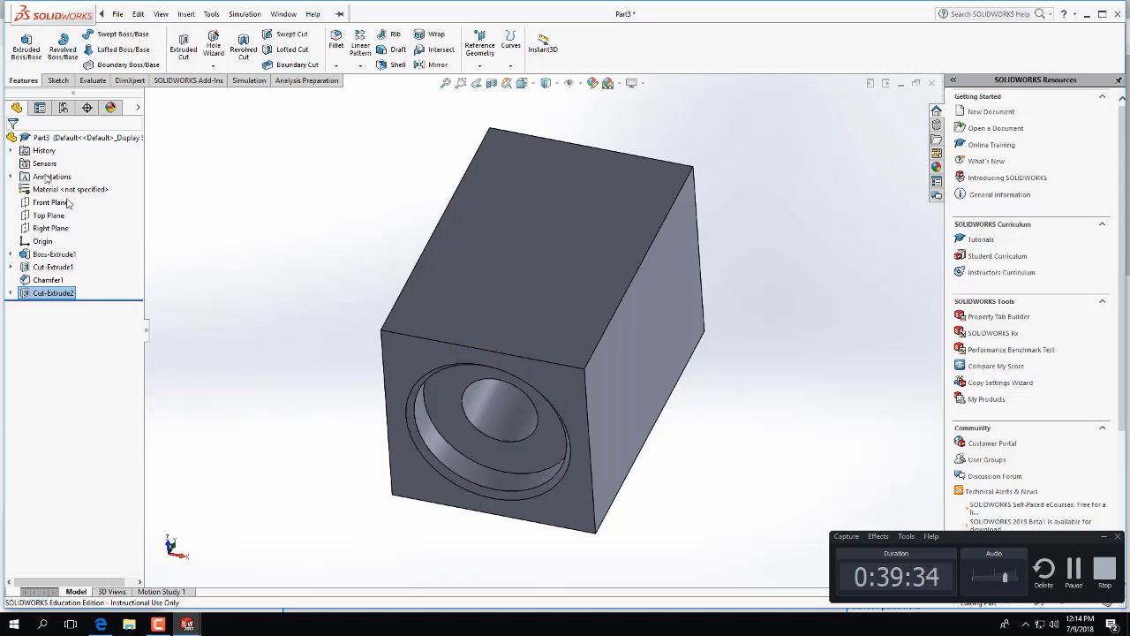
click(59, 81)
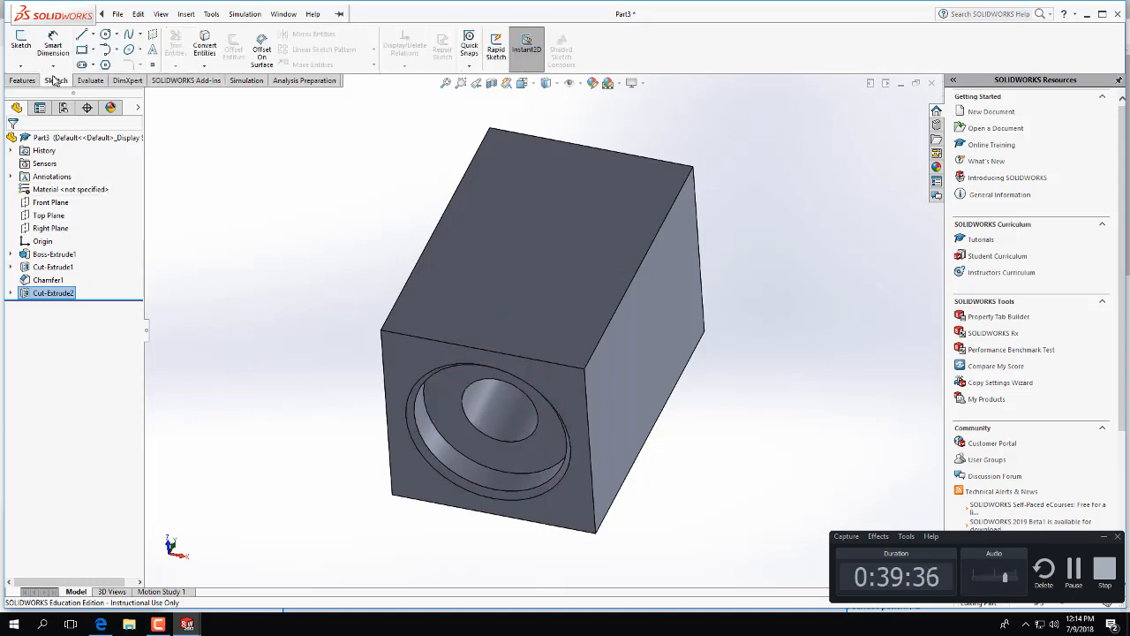
click(20, 44)
click(454, 411)
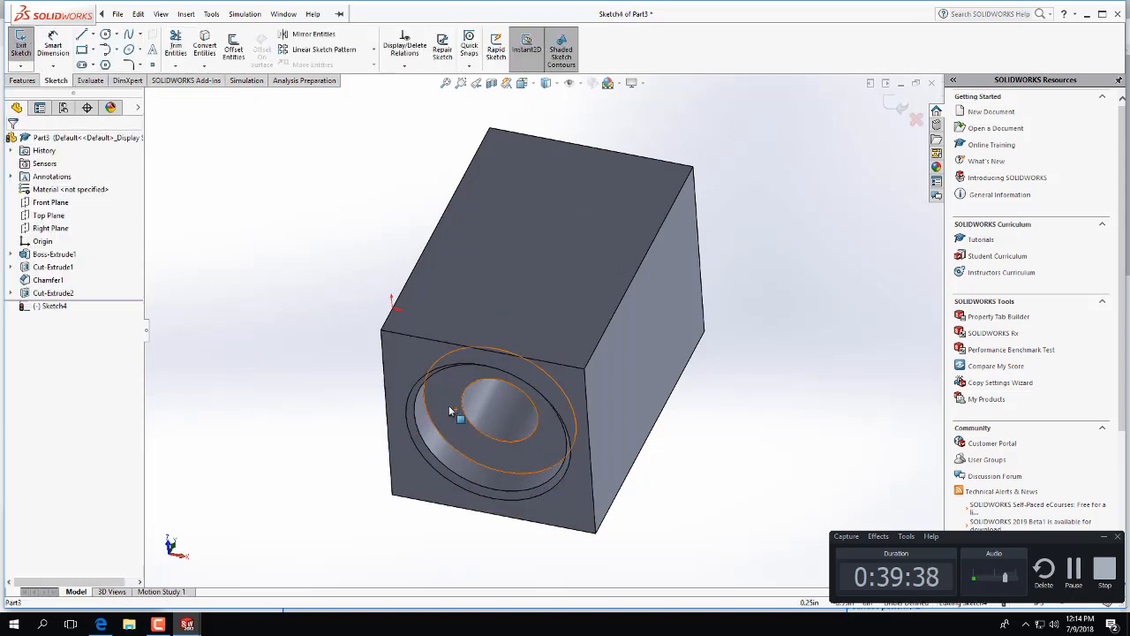
click(106, 34)
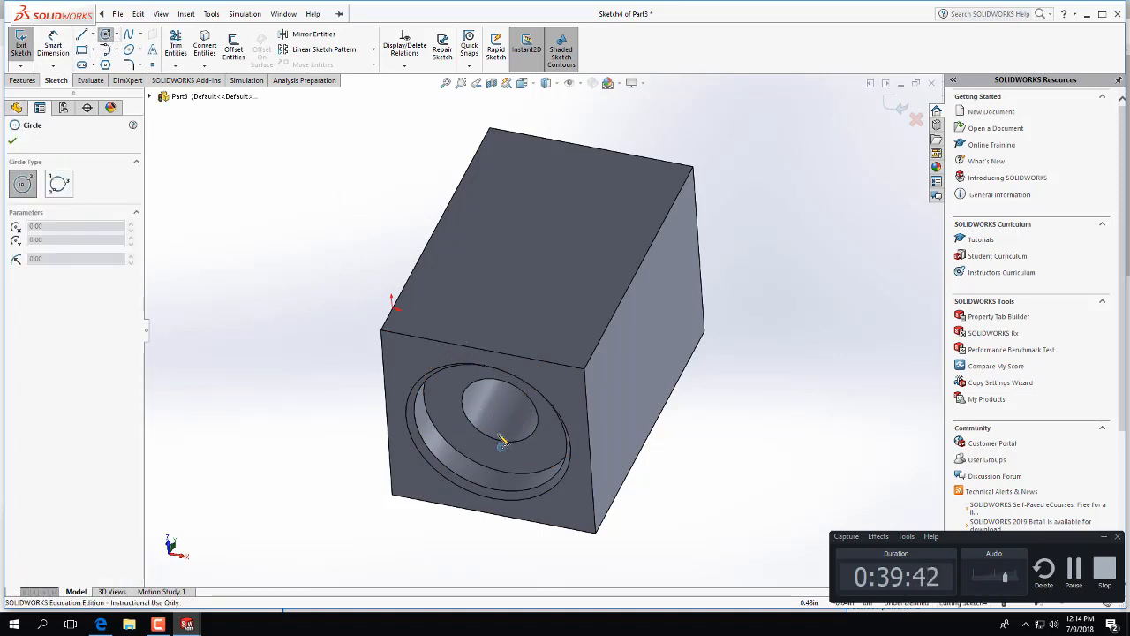
middle_drag(640, 528, 667, 406)
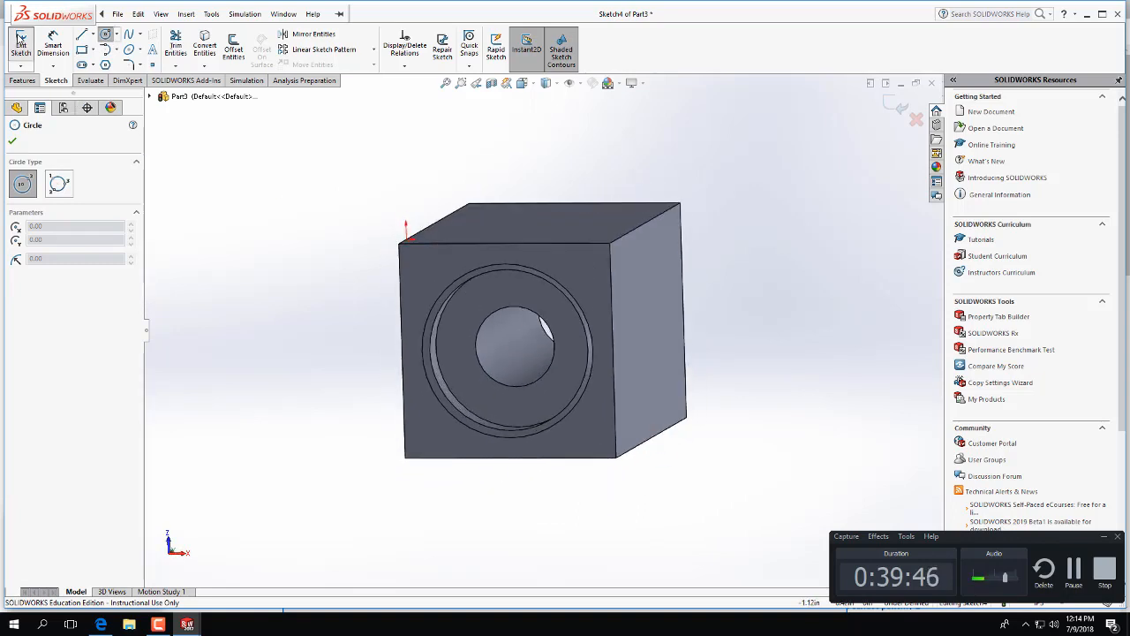
click(20, 44)
Start a Hole Wizard hole in the ANSI Inch standard as a bottoming tapped hole of size 9/16-18
middle_drag(317, 190, 288, 262)
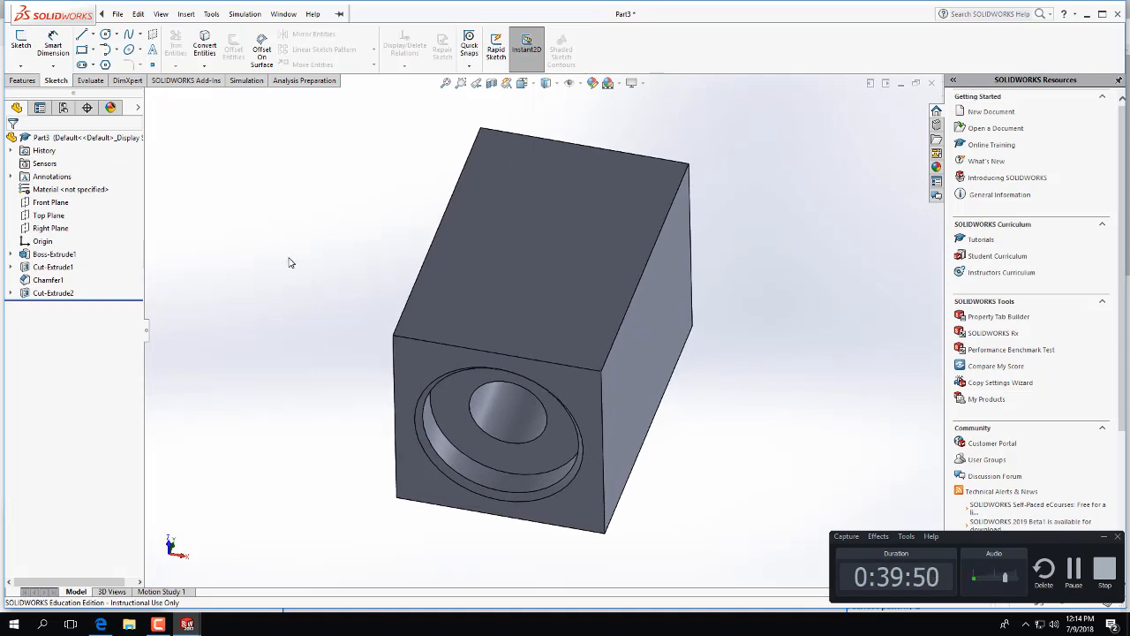
click(24, 80)
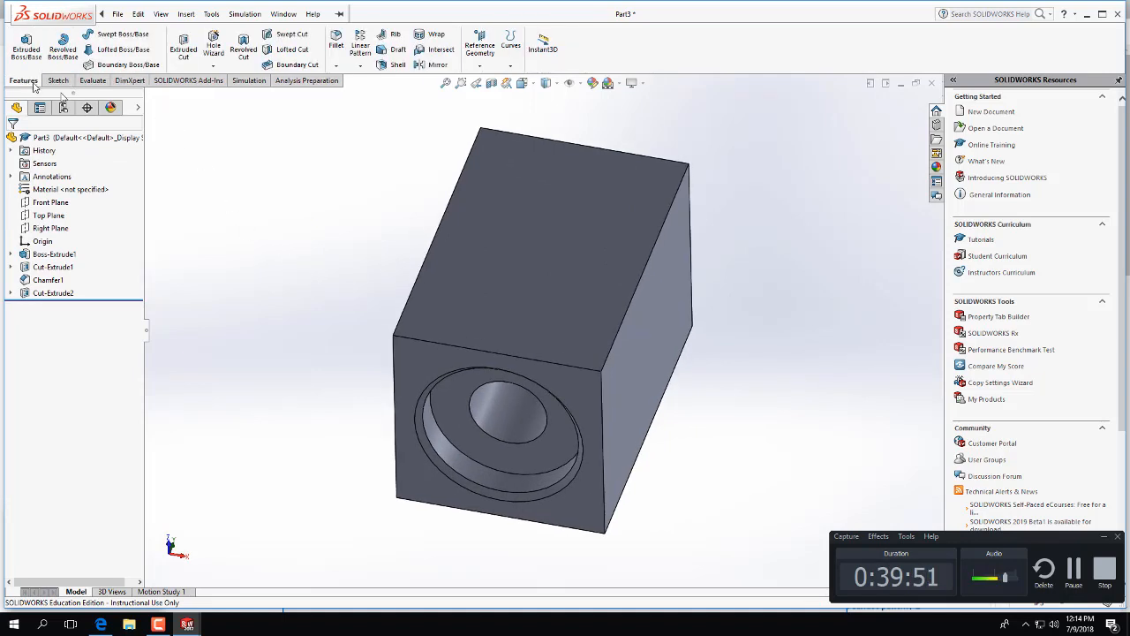
click(218, 68)
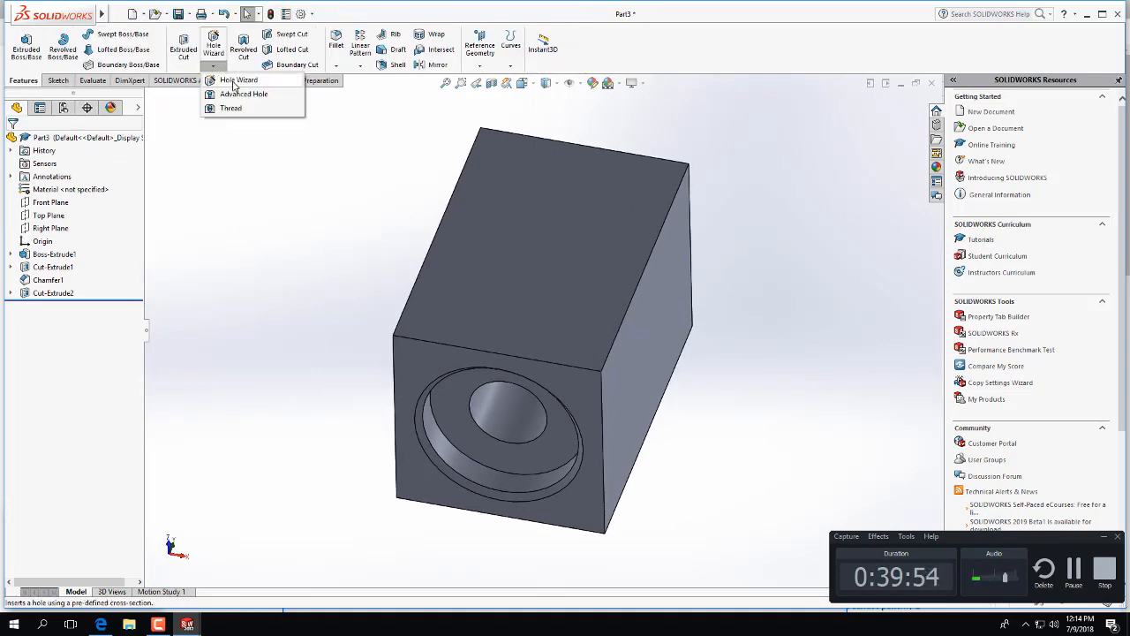
click(233, 80)
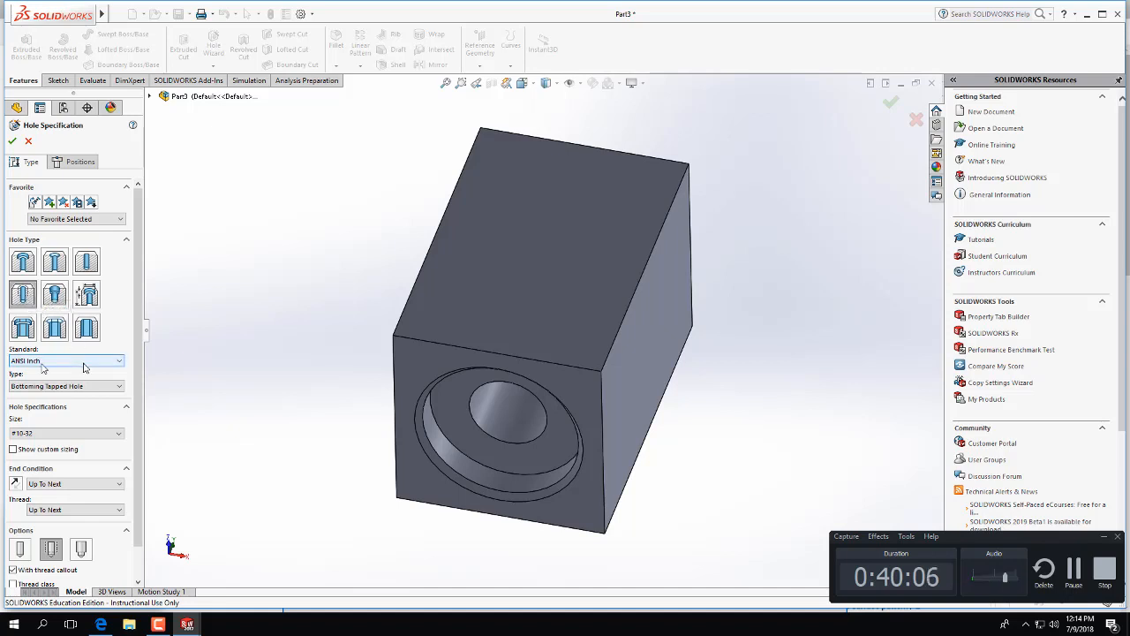
scroll(53, 366, down, 1)
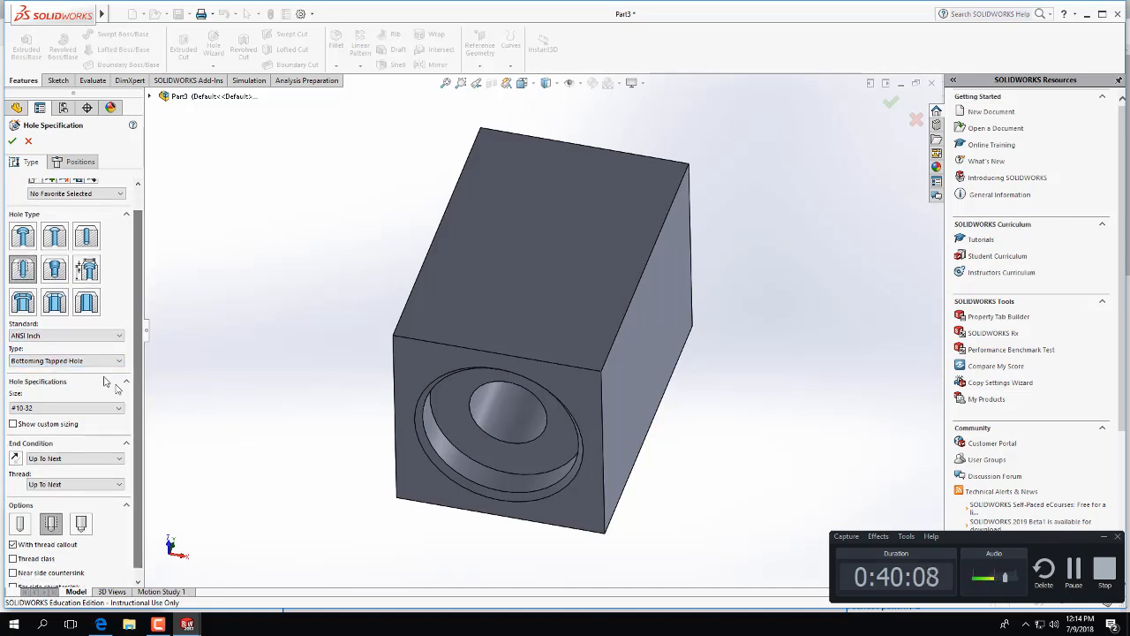
click(82, 361)
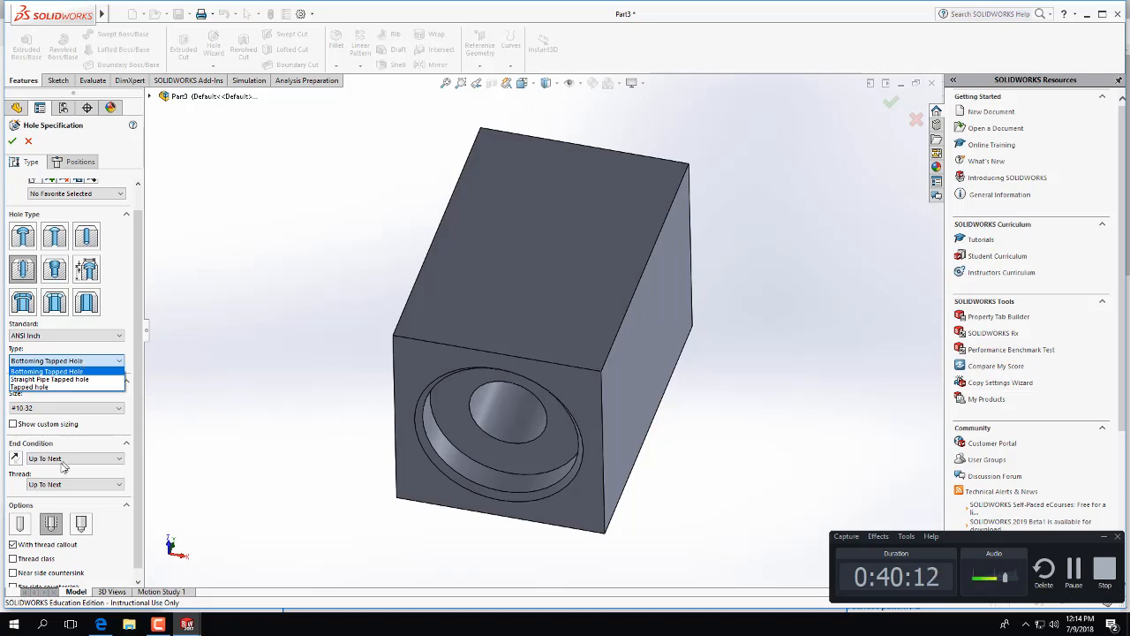
click(194, 391)
click(81, 361)
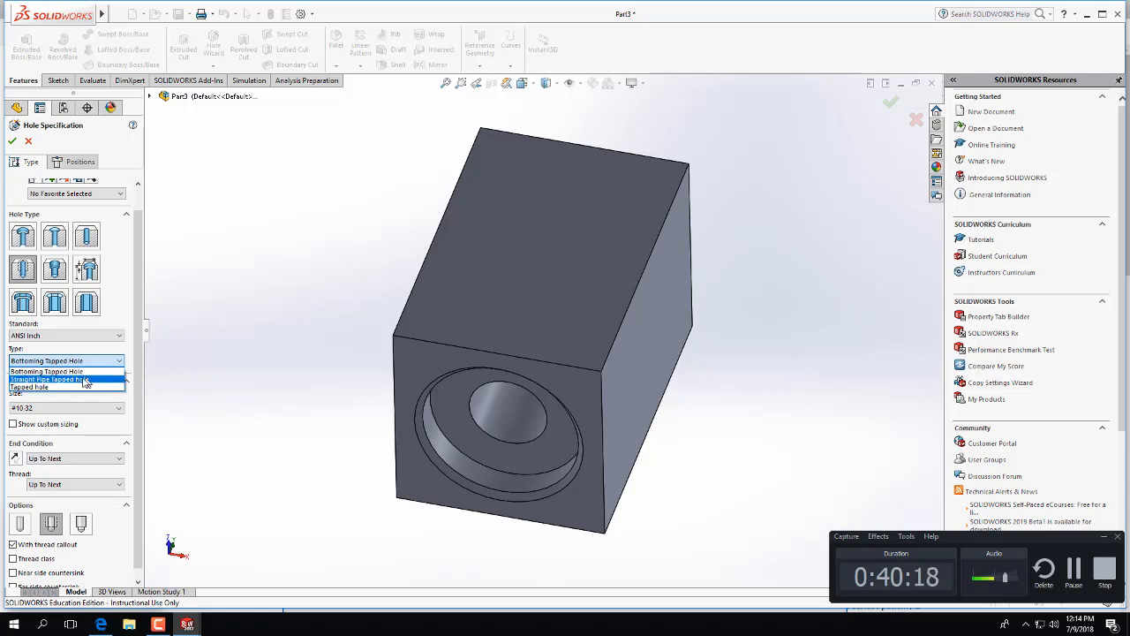
click(89, 370)
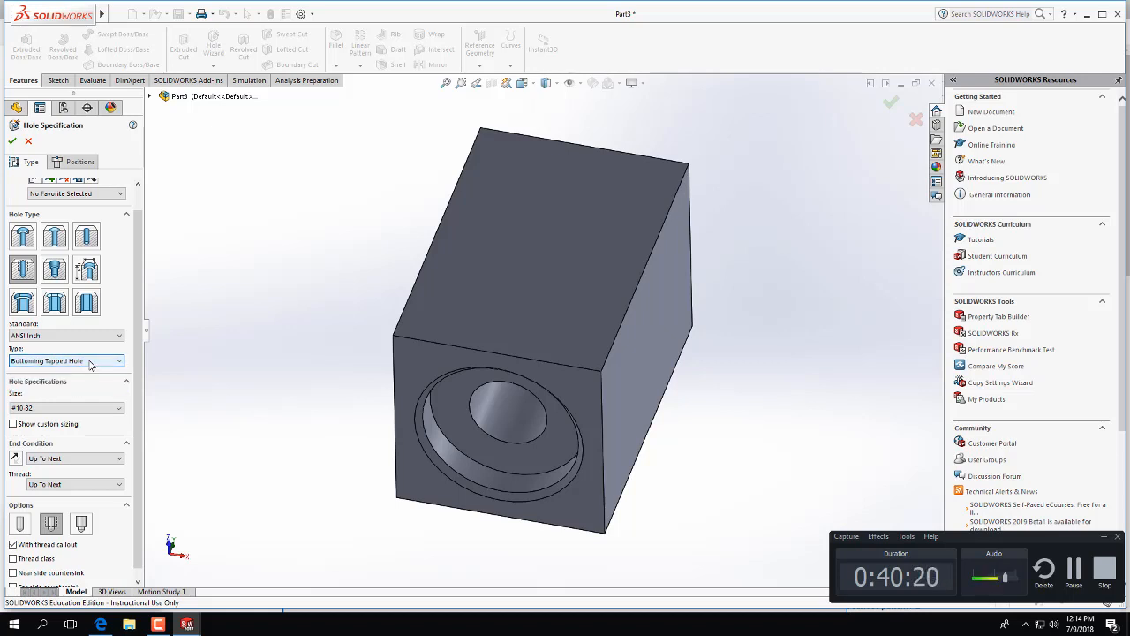
click(109, 406)
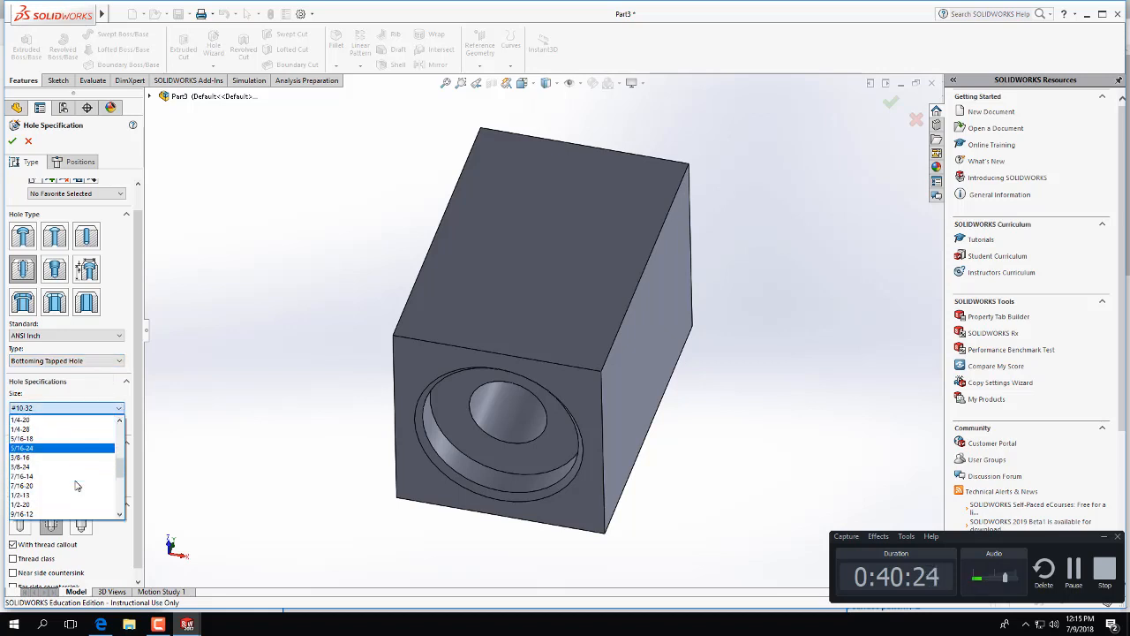
scroll(76, 484, down, 1)
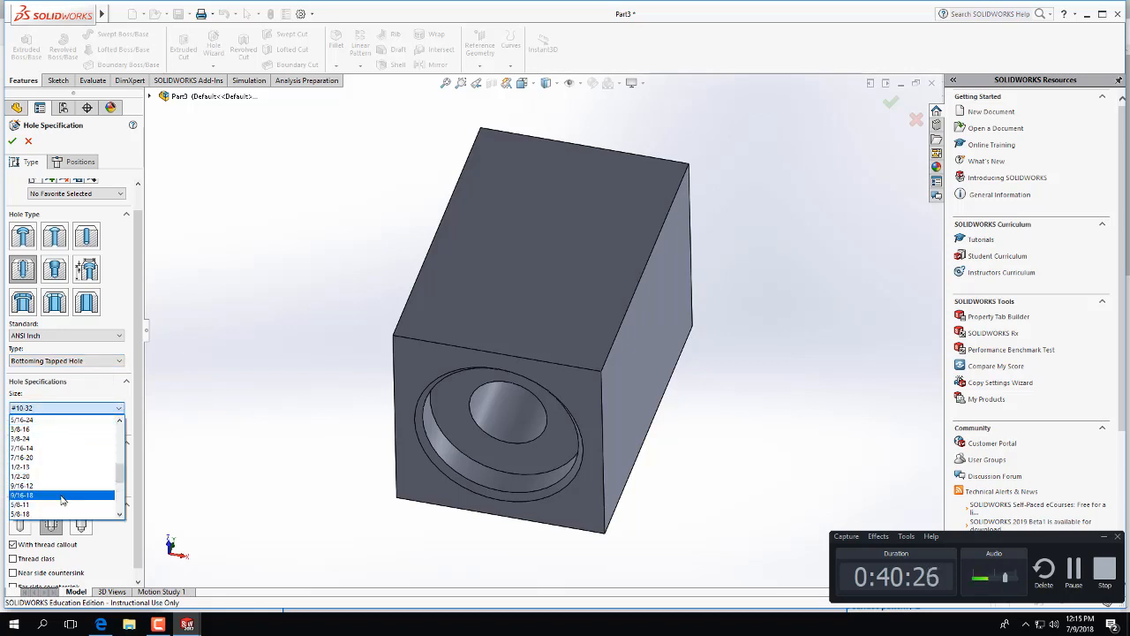
click(61, 495)
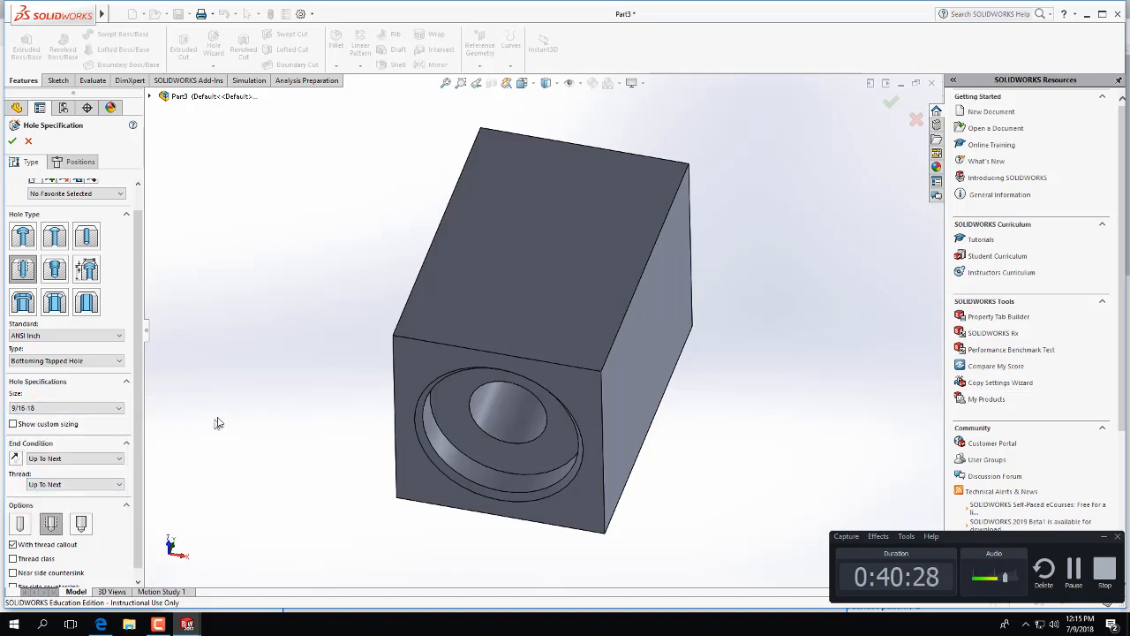
Set the tapped hole to Blind with 0.70 in hole and thread depths, using the cosmetic thread option
scroll(146, 429, down, 1)
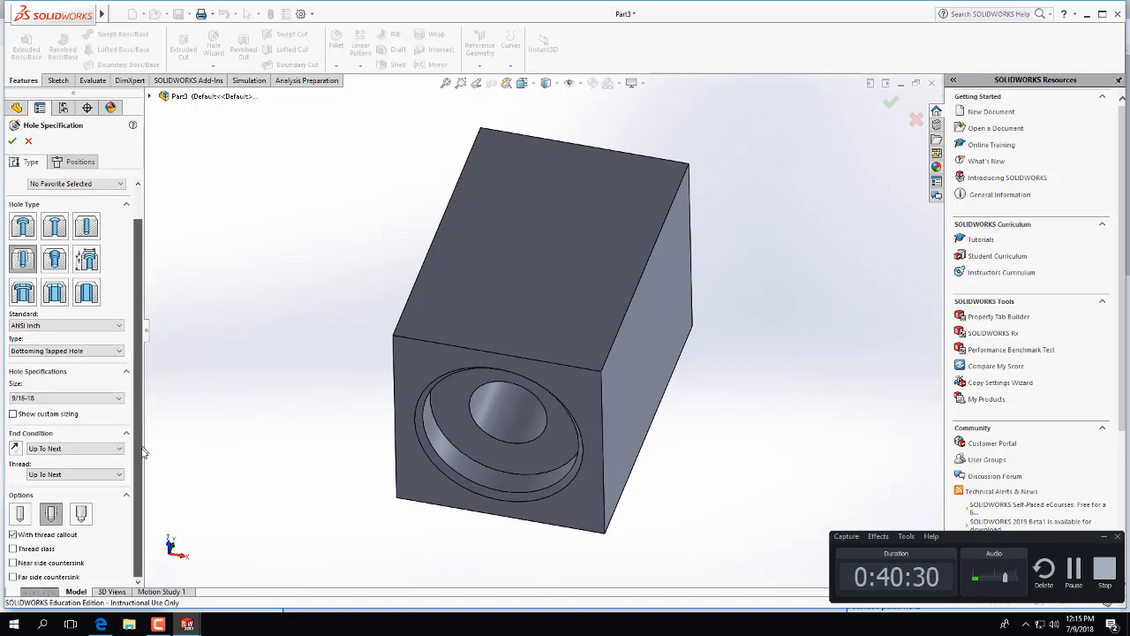
click(78, 450)
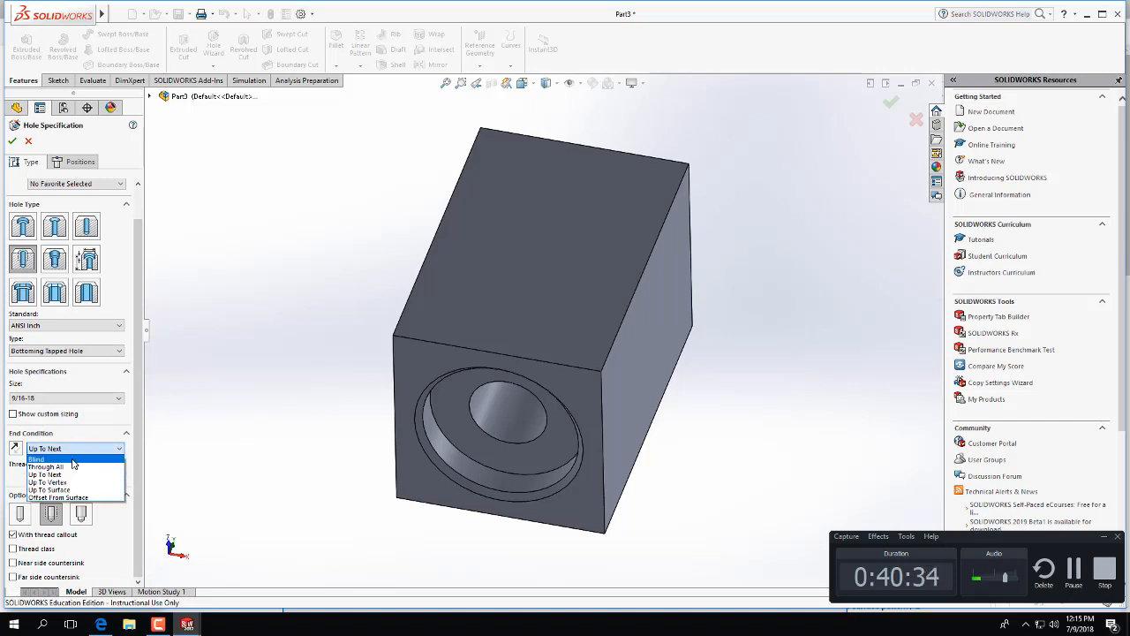
click(75, 459)
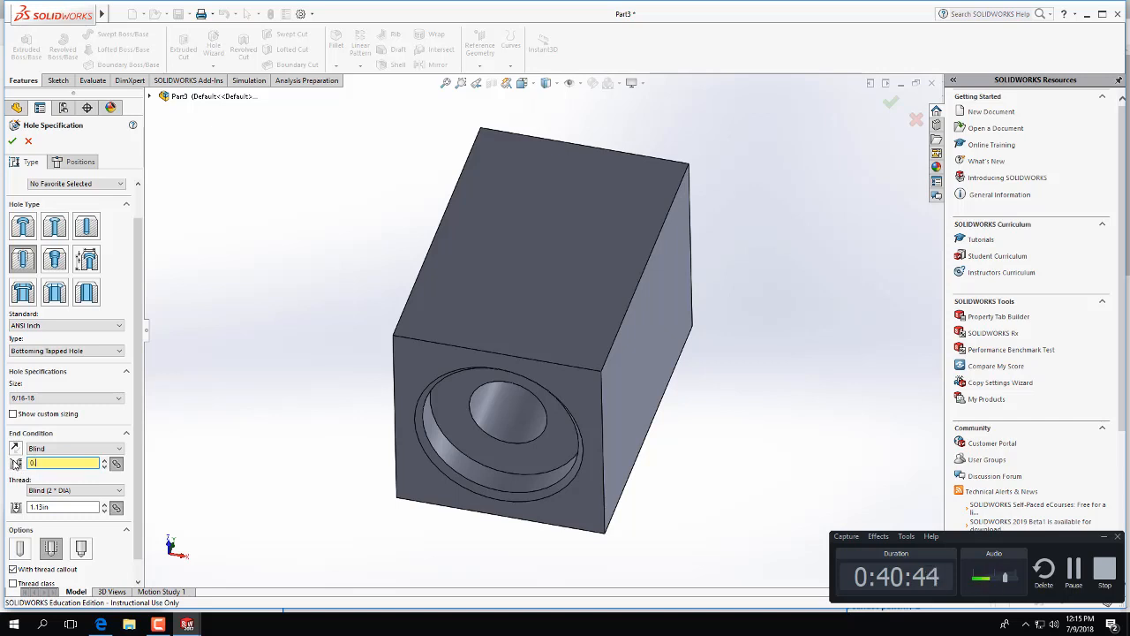
click(56, 506)
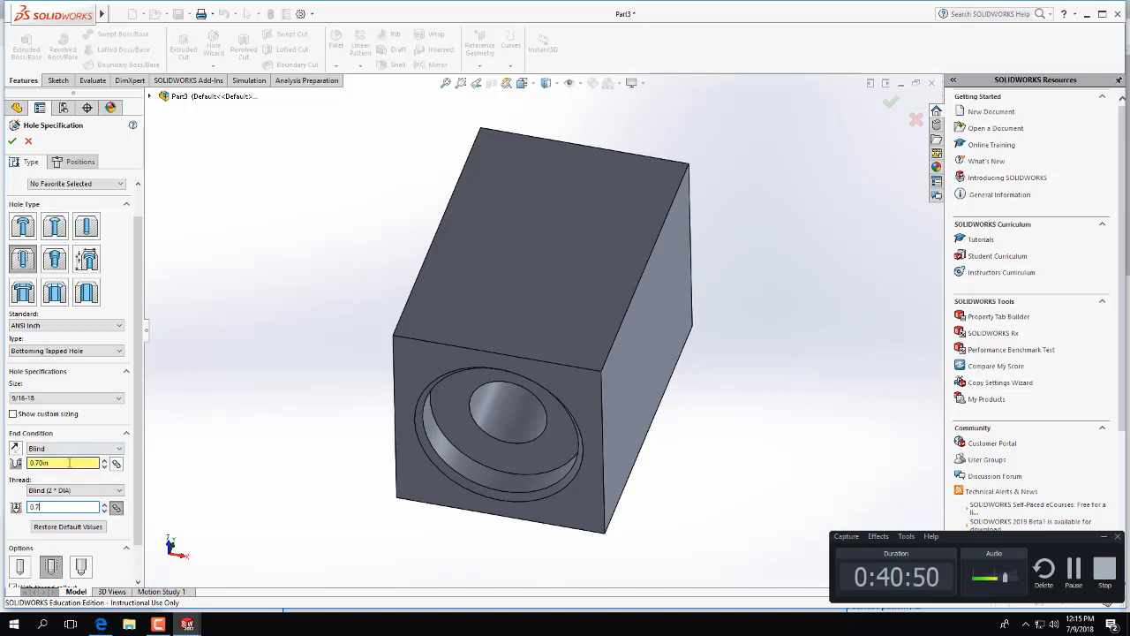
key(Return)
scroll(137, 503, down, 2)
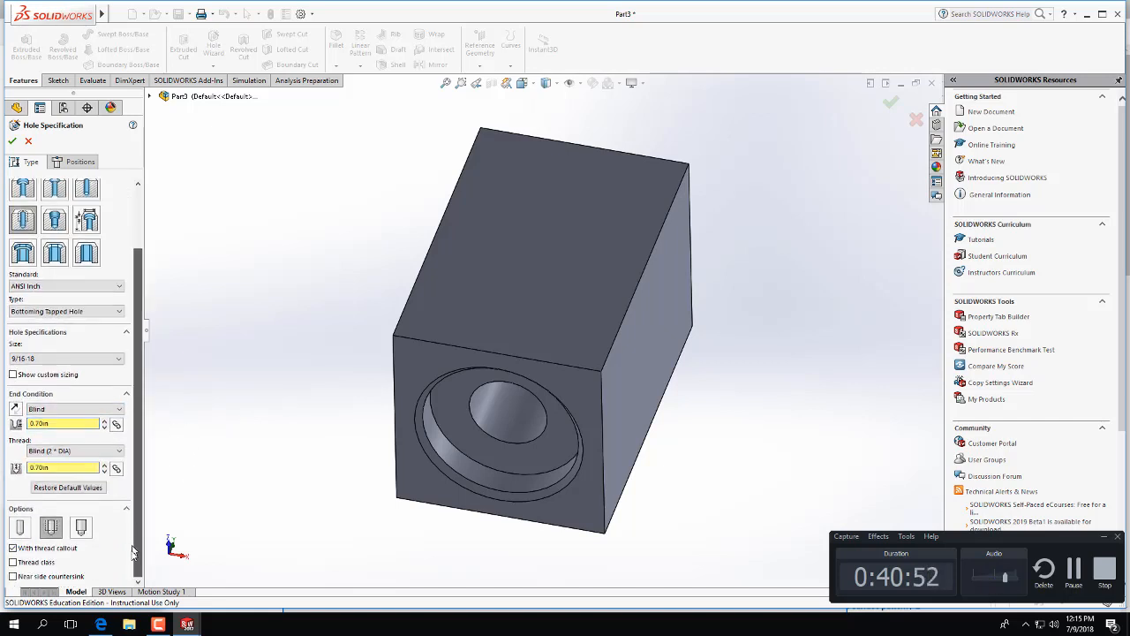
click(53, 527)
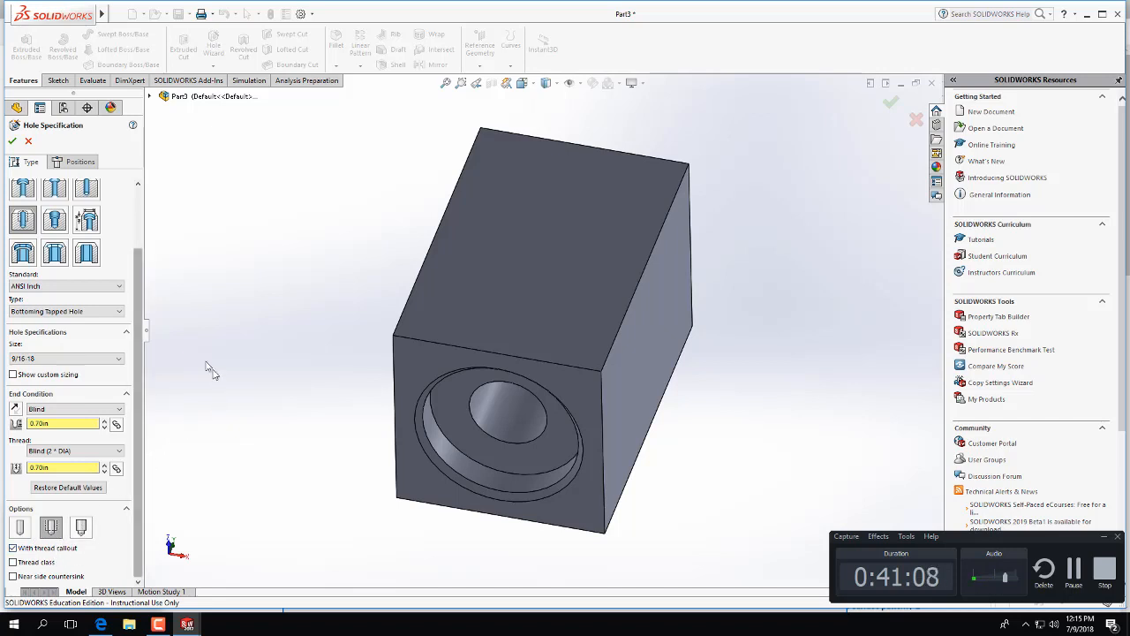
Place the tapped hole's position point near the recess's middle, using the block's outer recessed end face
click(80, 163)
click(447, 370)
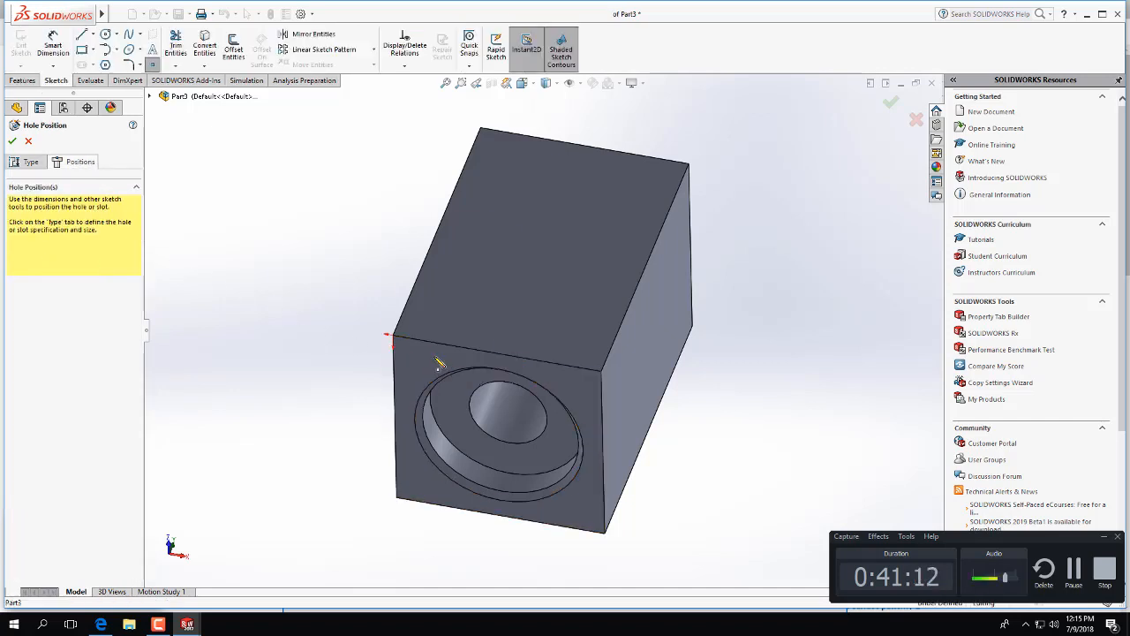
click(503, 430)
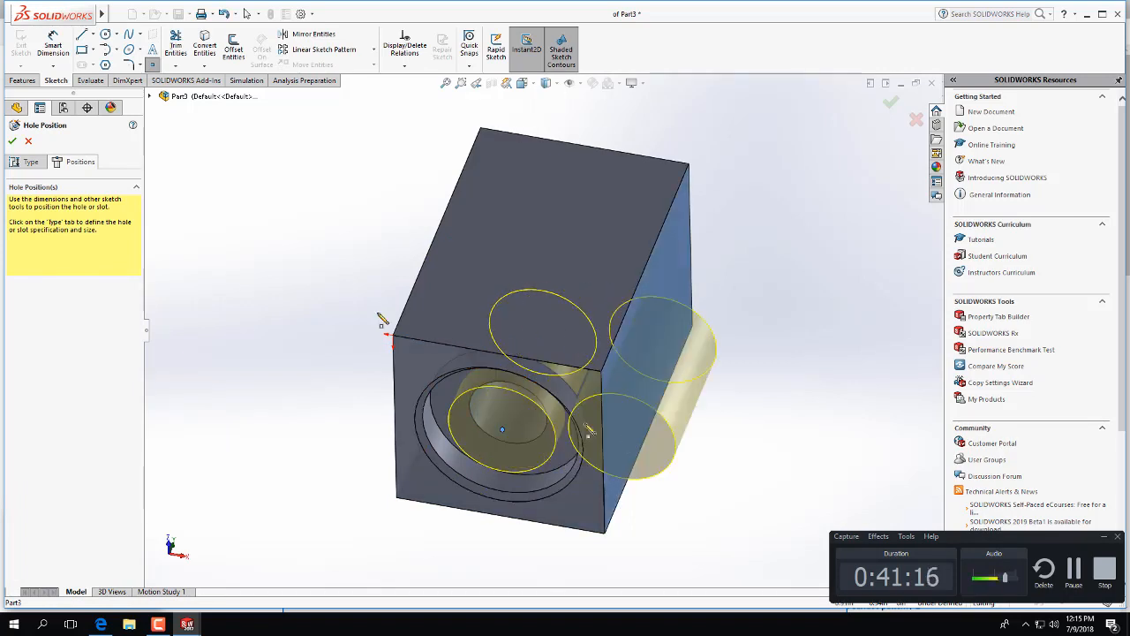
Dimension the tapped hole's centre point 0.5 in from the upper edge and 0.5 in from the adjacent side edge of the end face
click(53, 46)
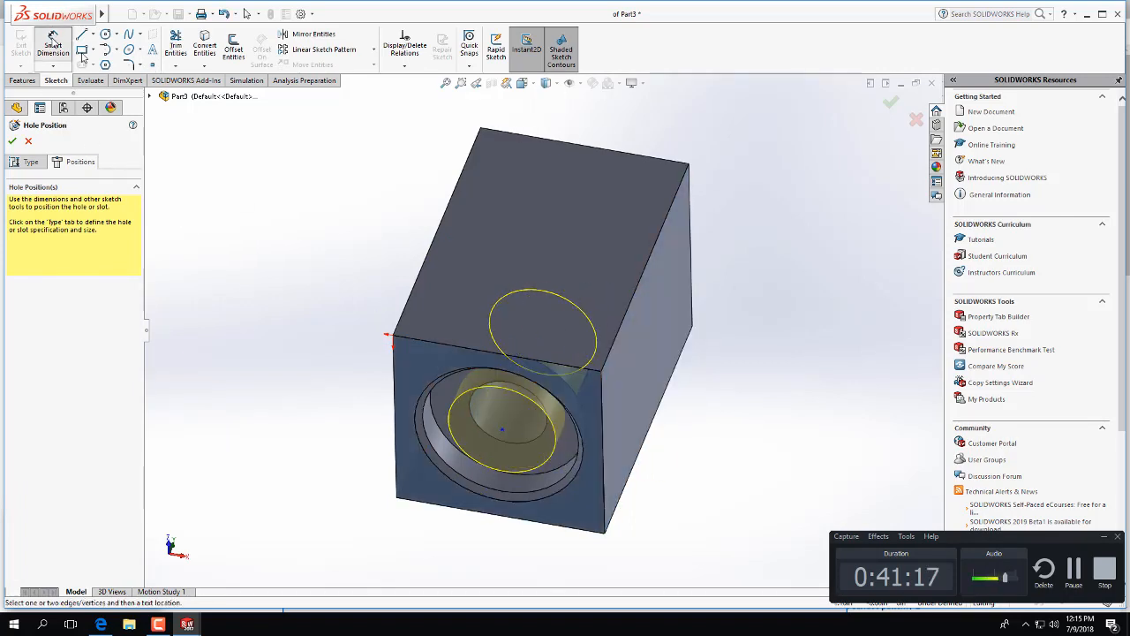
click(502, 431)
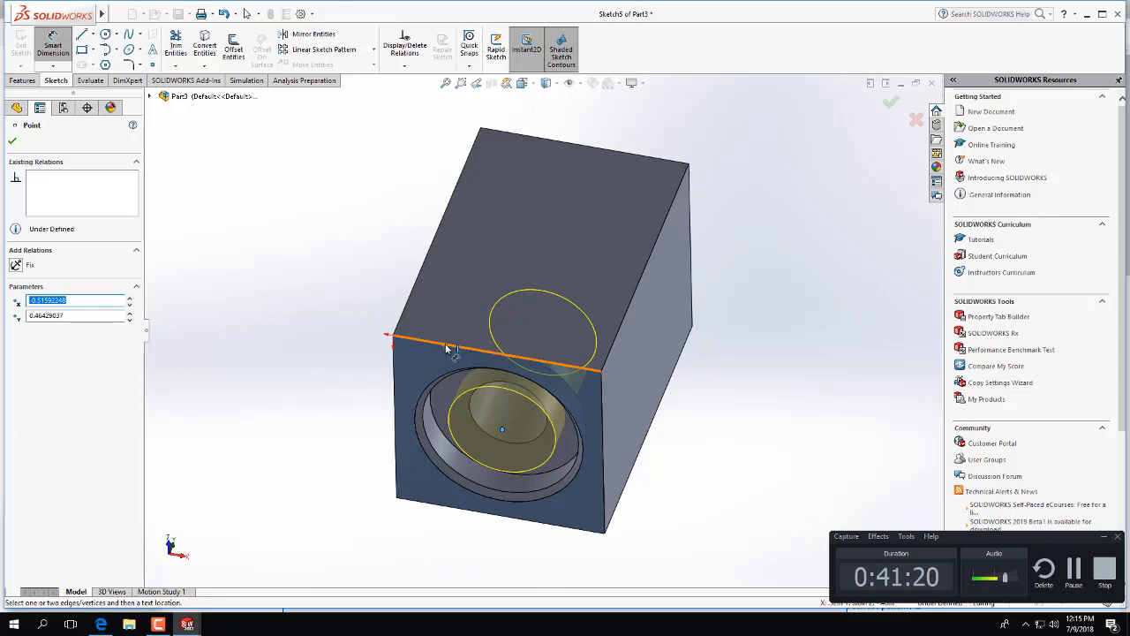
click(441, 344)
click(340, 382)
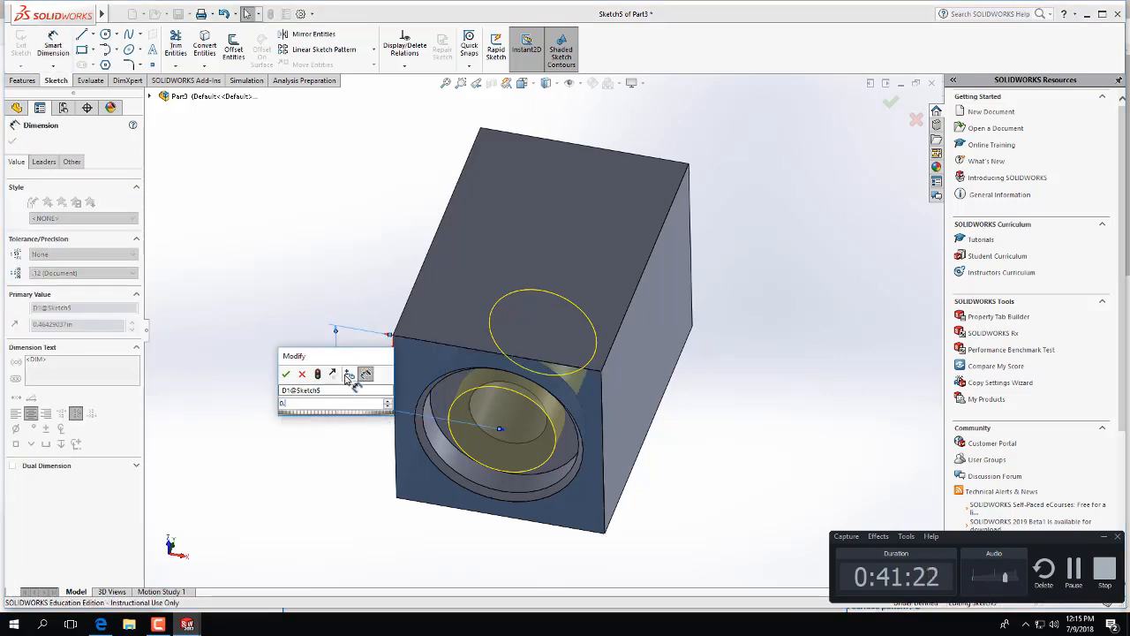
text(0.5)
key(Return)
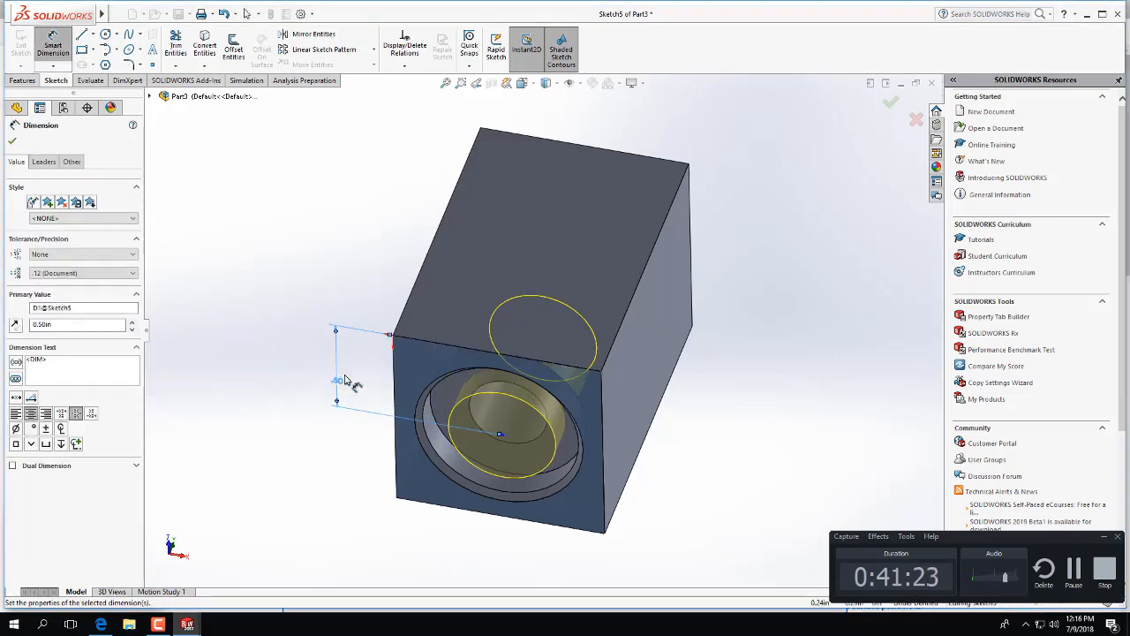
click(502, 435)
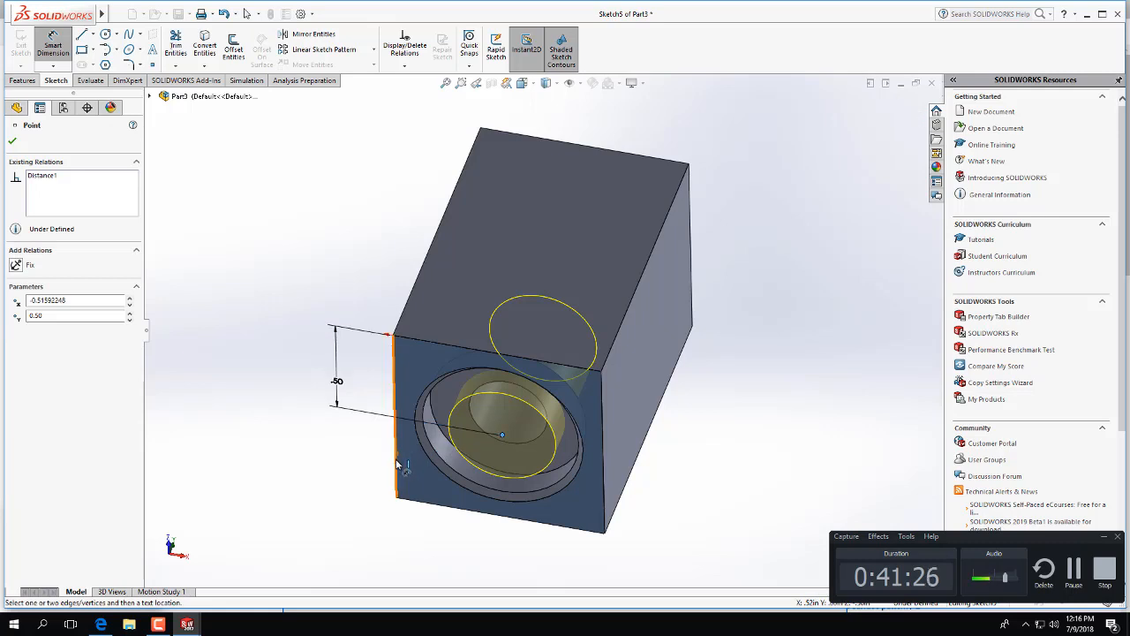
click(398, 461)
click(422, 472)
text(0.5)
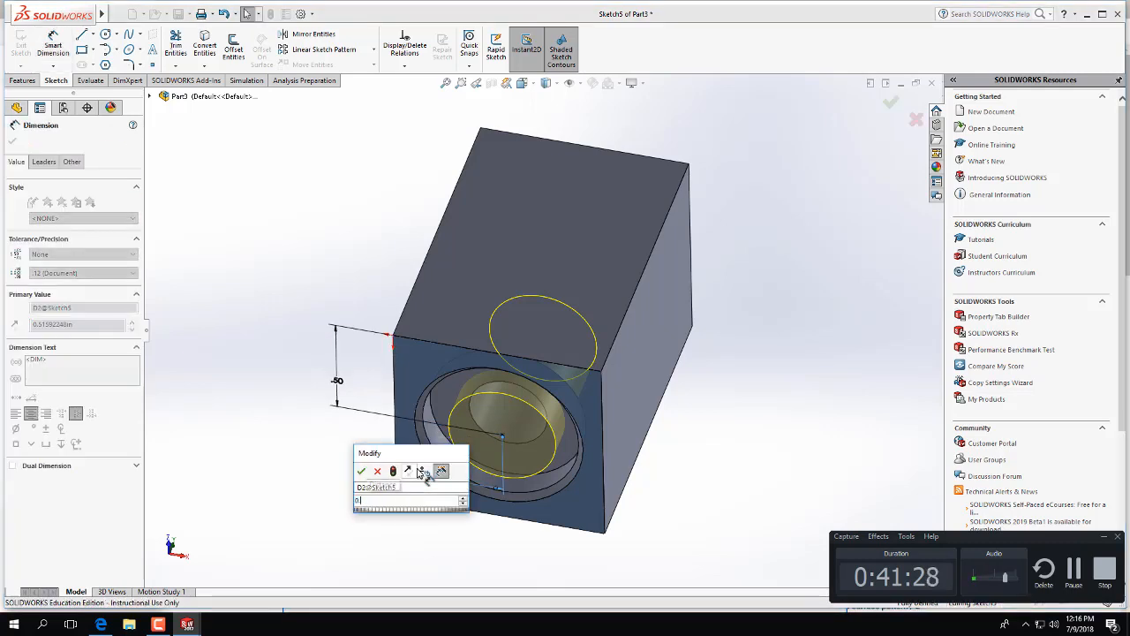
key(Return)
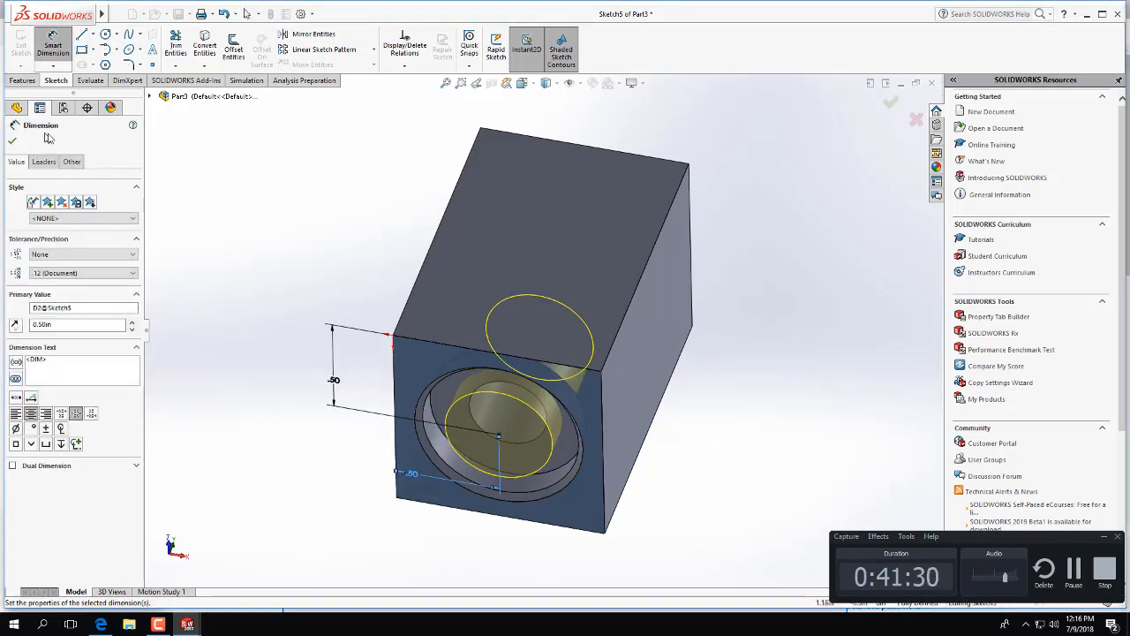
Finish the dimensioned 9/16-18 tapped hole as a feature in the recessed end of the block
click(13, 143)
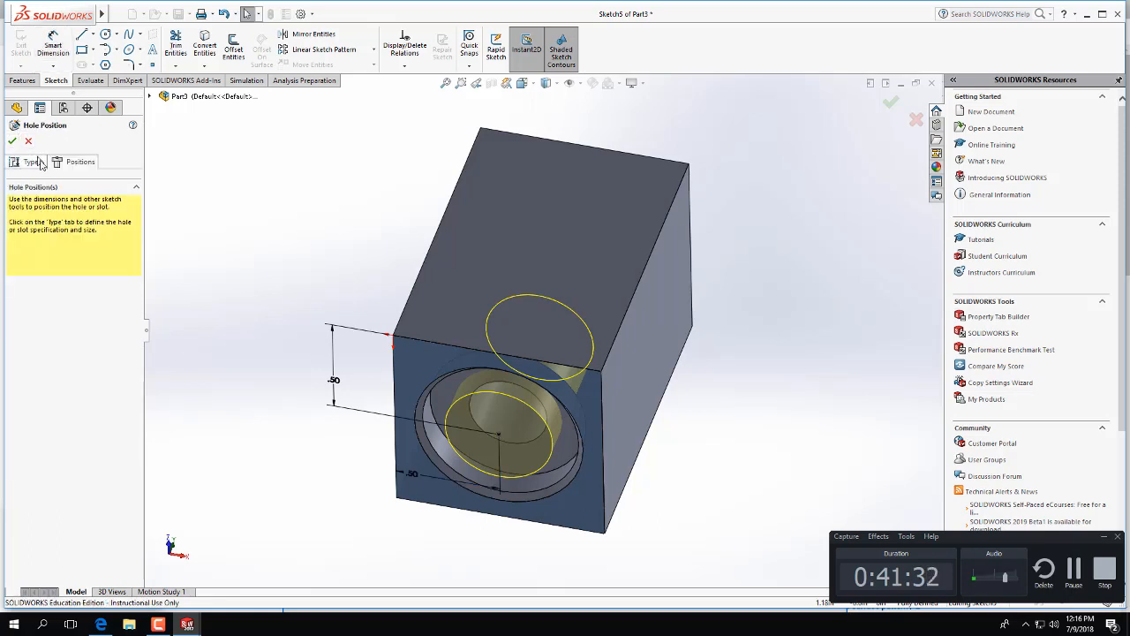
click(12, 141)
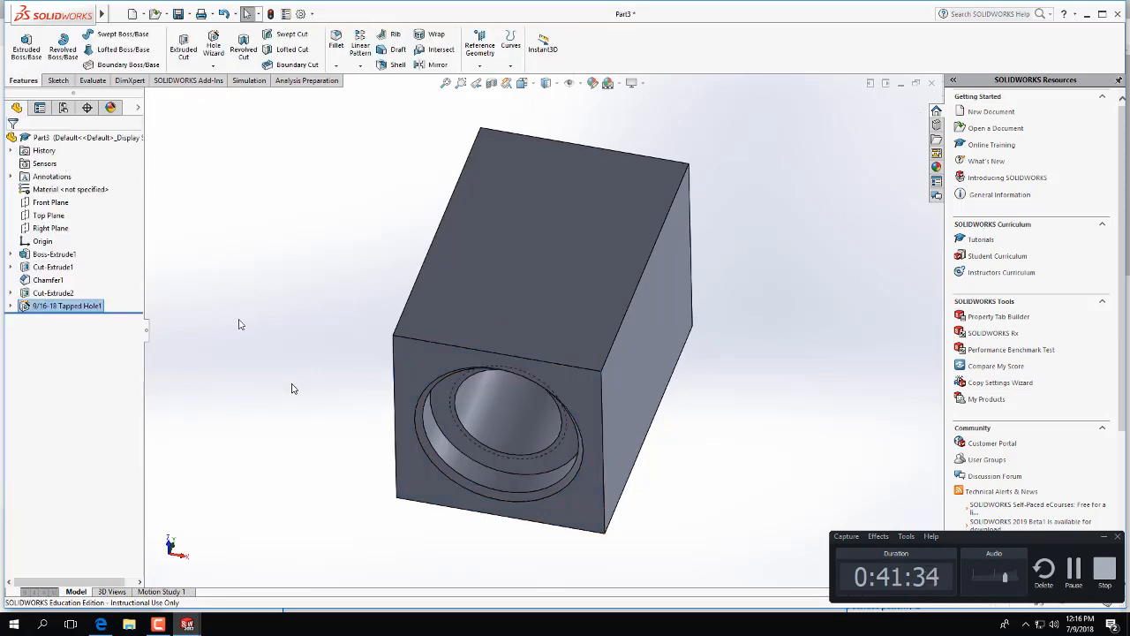
middle_drag(190, 336, 233, 266)
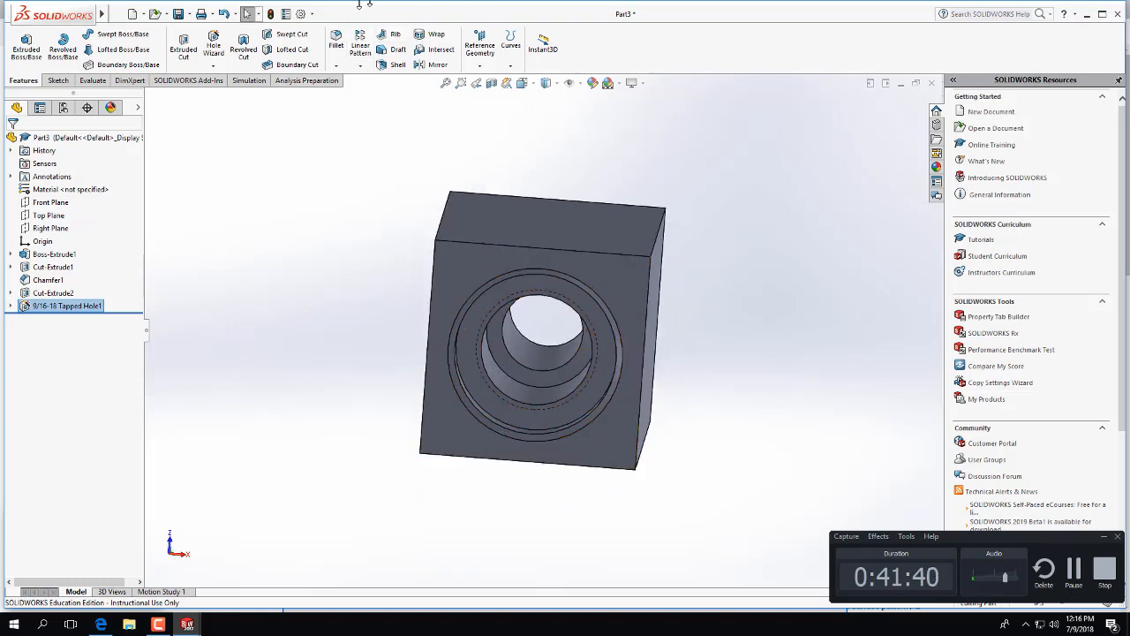
Turn on shaded cosmetic threads in the part's detailing document properties
click(313, 15)
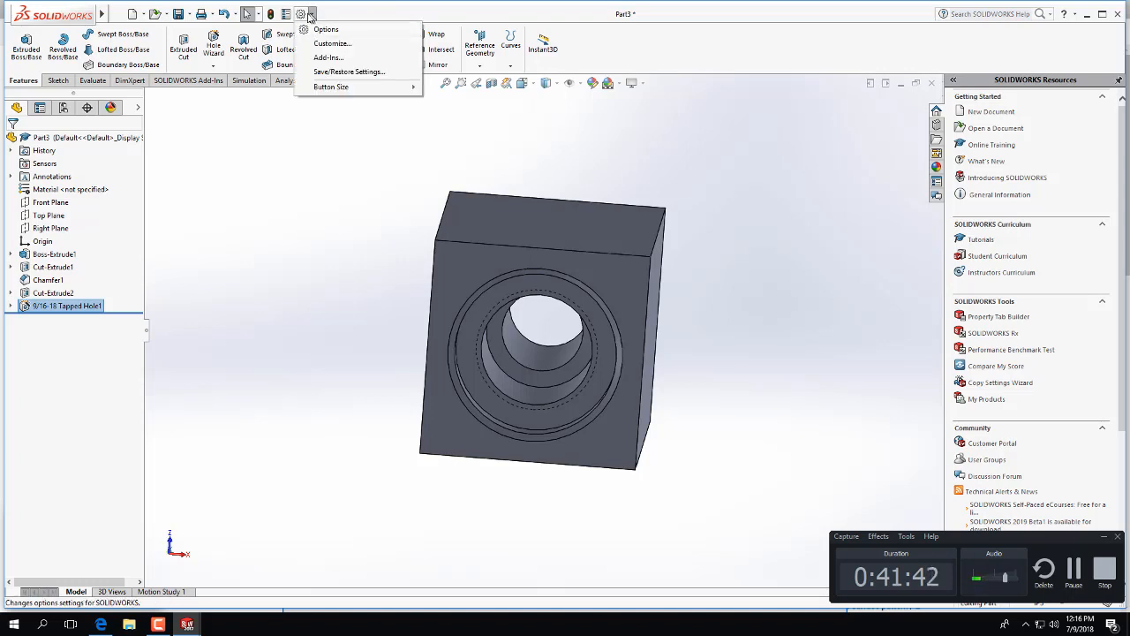
click(315, 30)
click(311, 14)
click(329, 28)
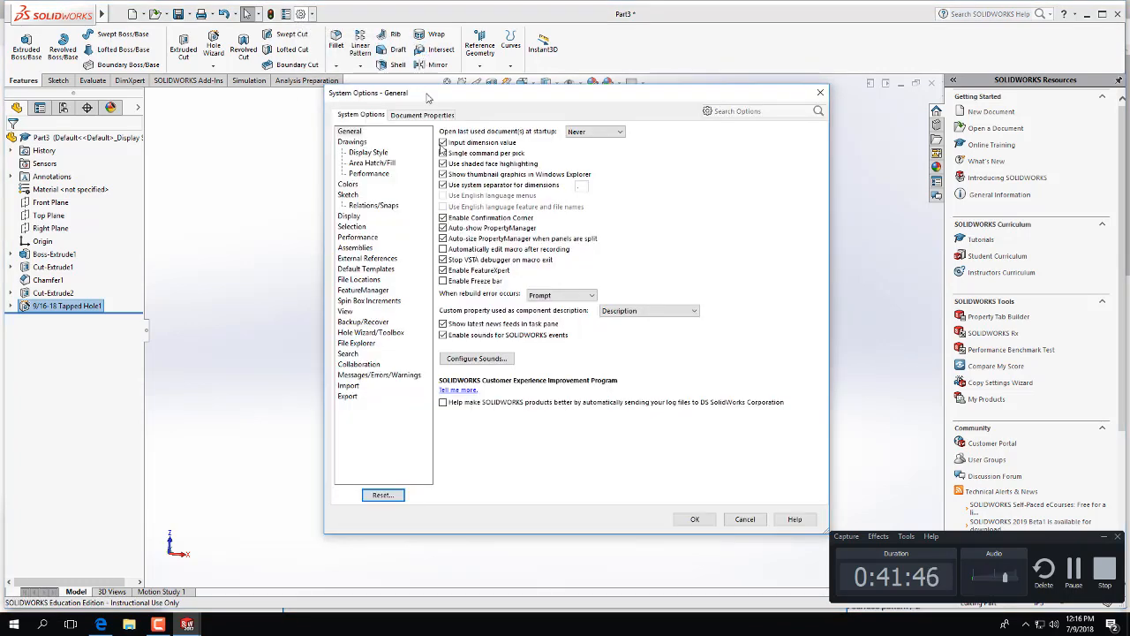
click(348, 217)
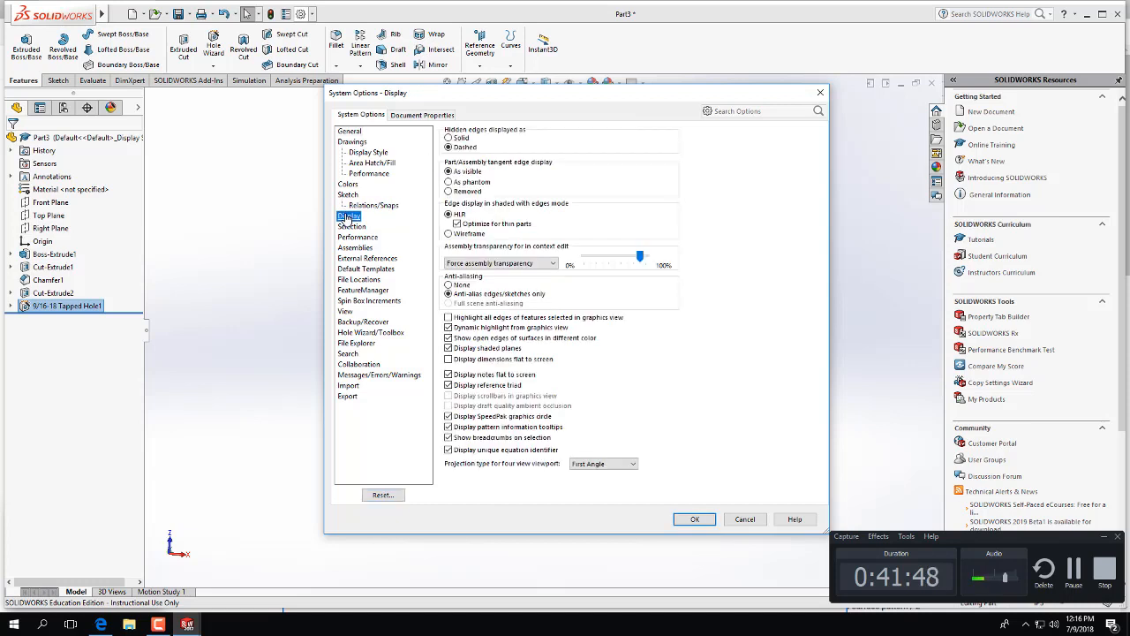
click(421, 115)
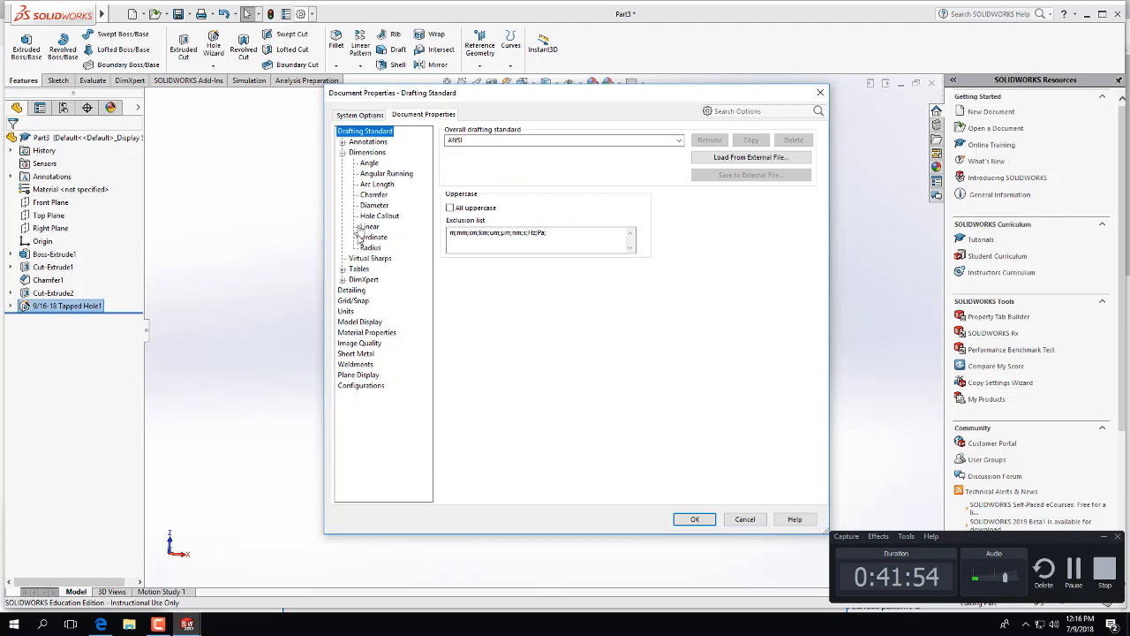
click(351, 290)
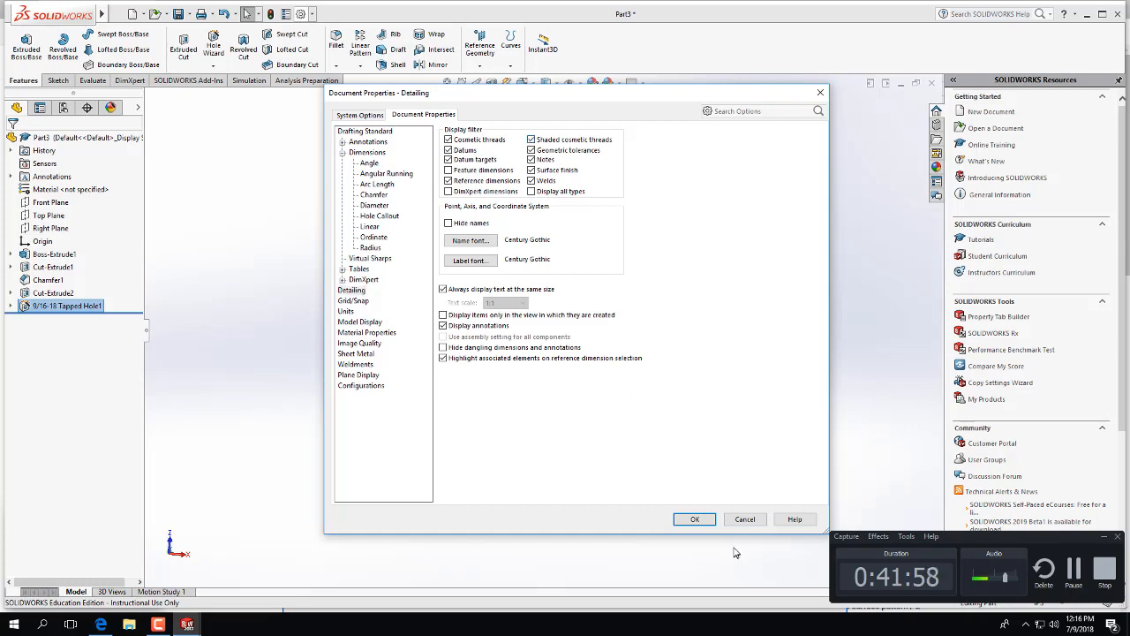
click(698, 520)
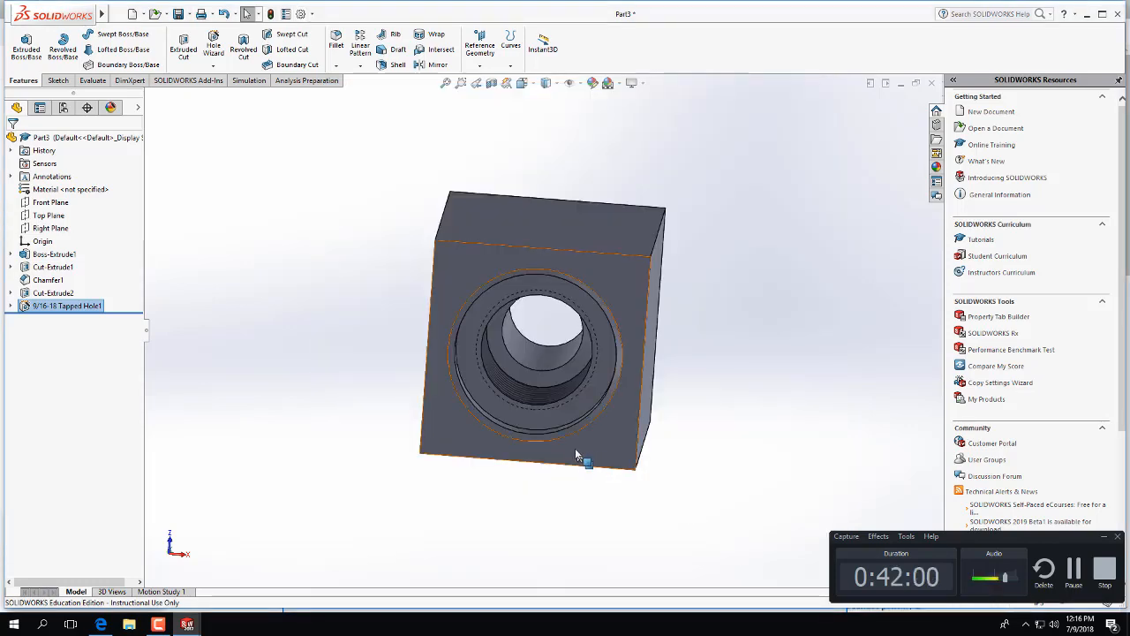
Start another Hole Wizard hole as an ANSI Inch bottoming tapped hole of size #6-32
middle_drag(579, 457, 547, 547)
middle_drag(565, 283, 534, 488)
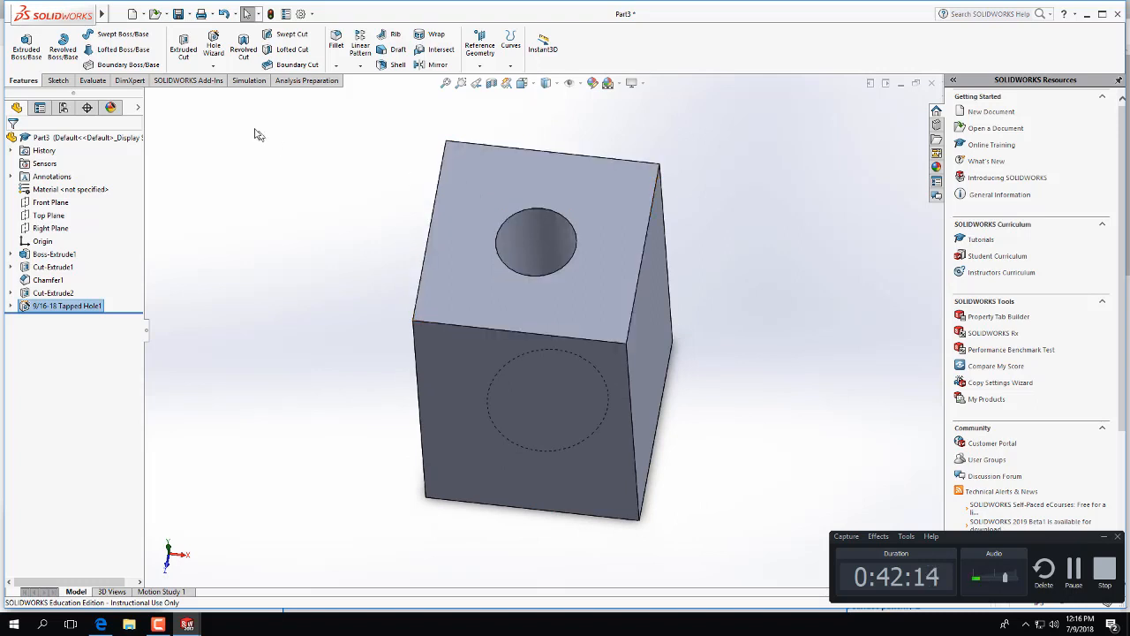
click(304, 220)
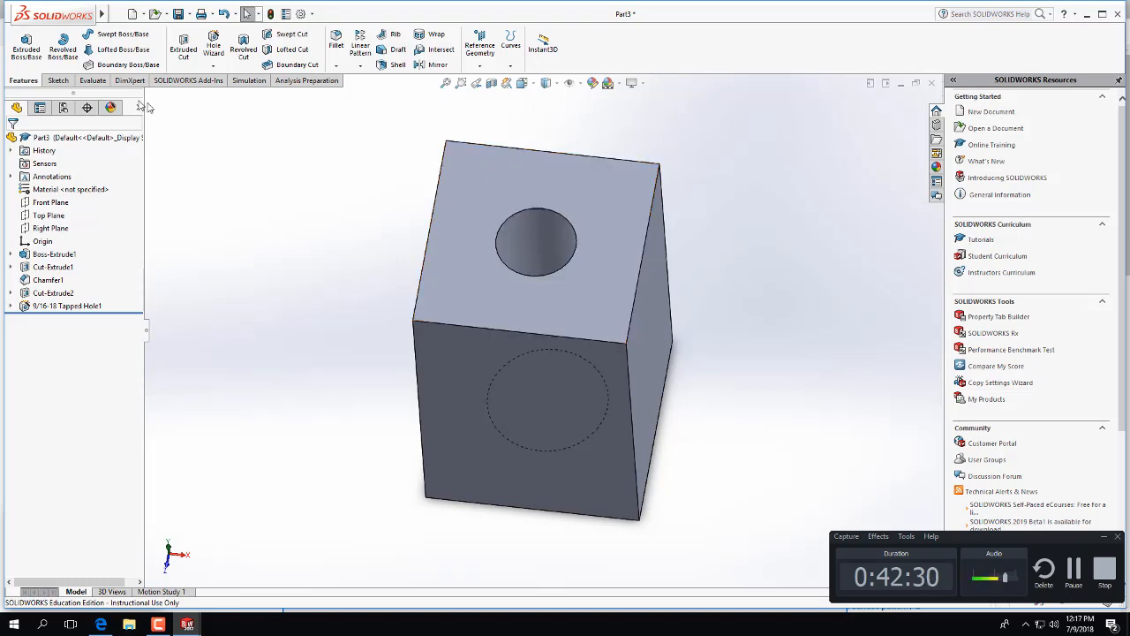
click(207, 68)
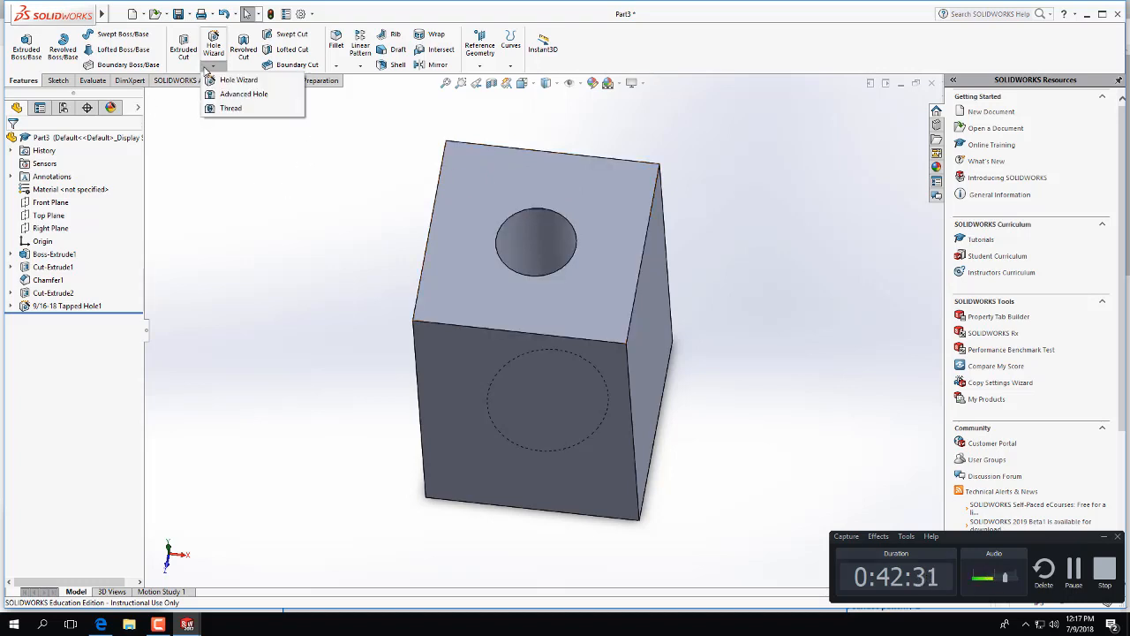
click(234, 79)
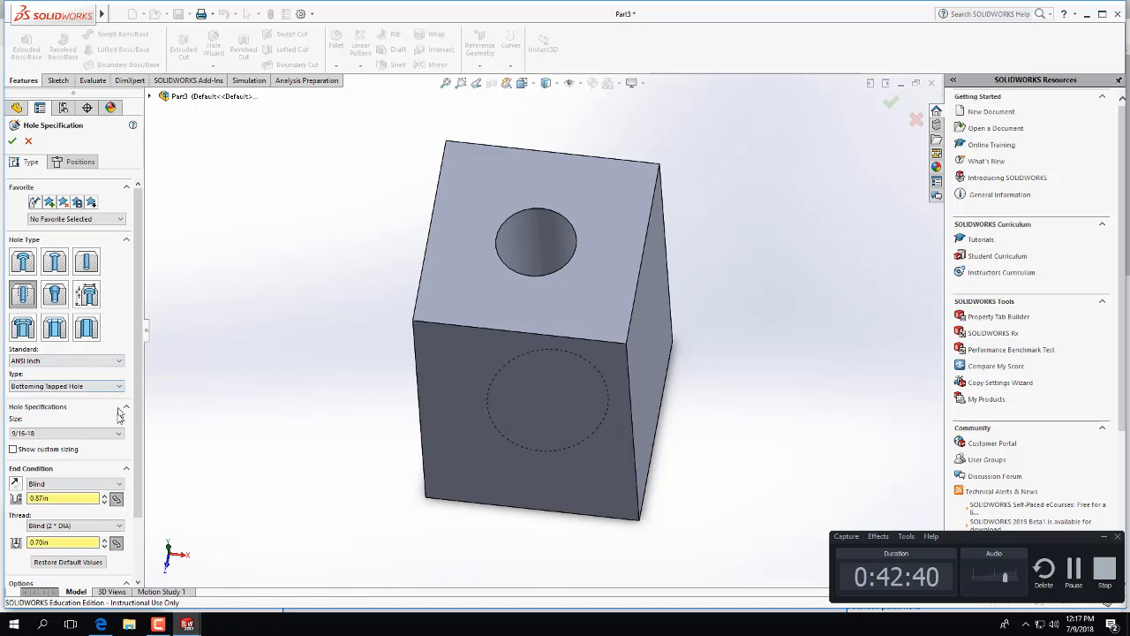
click(70, 433)
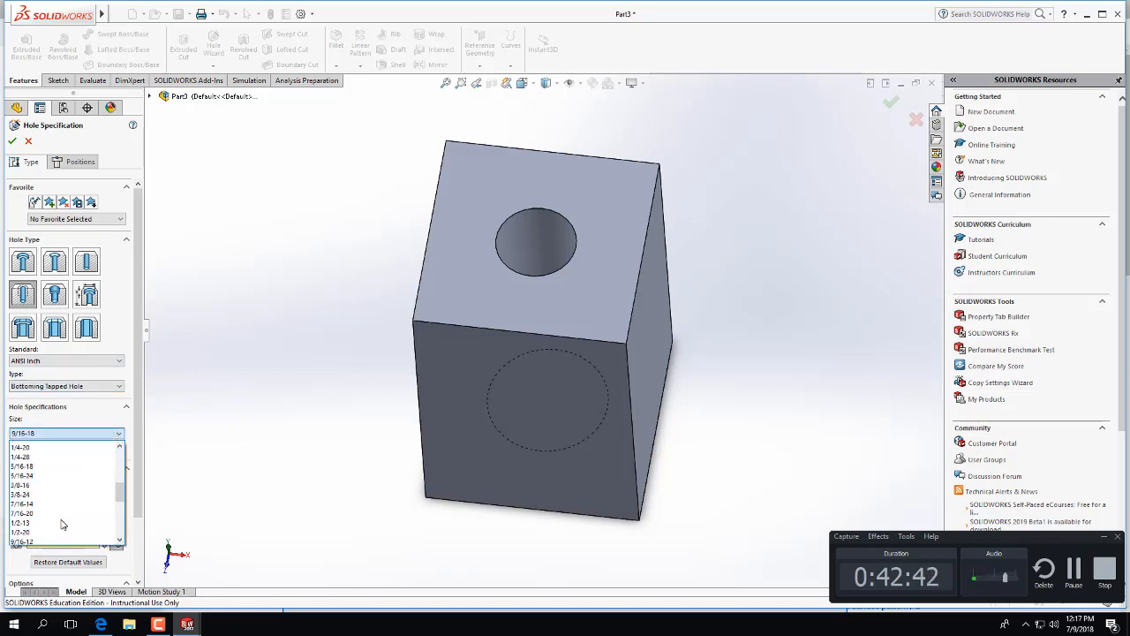
scroll(31, 494, up, 3)
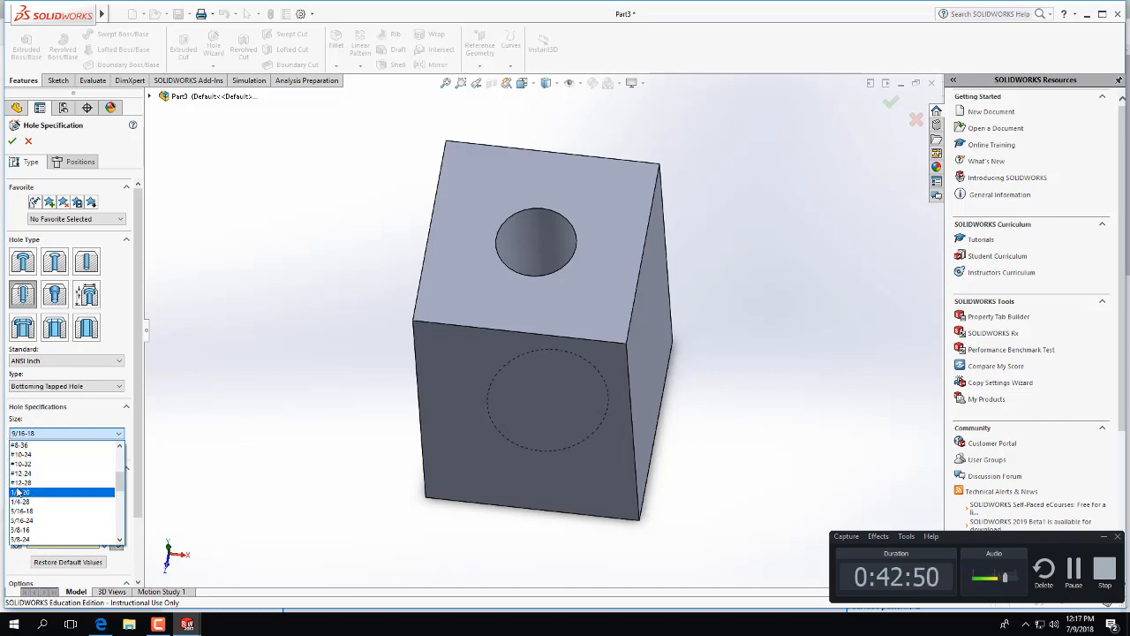
scroll(19, 499, up, 1)
scroll(20, 499, up, 1)
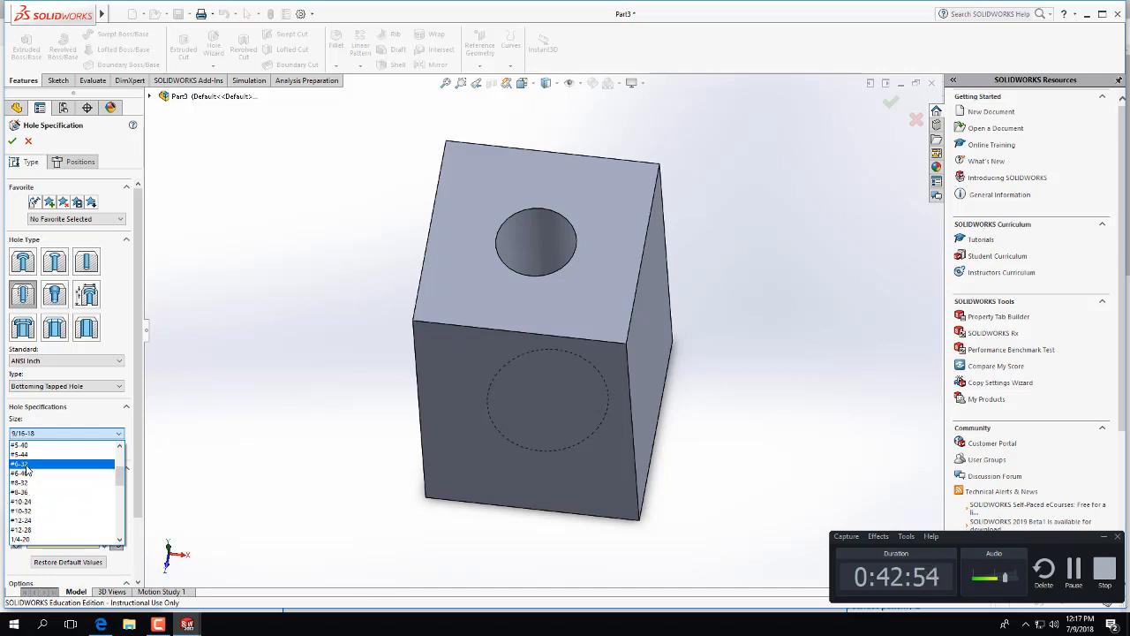
click(24, 465)
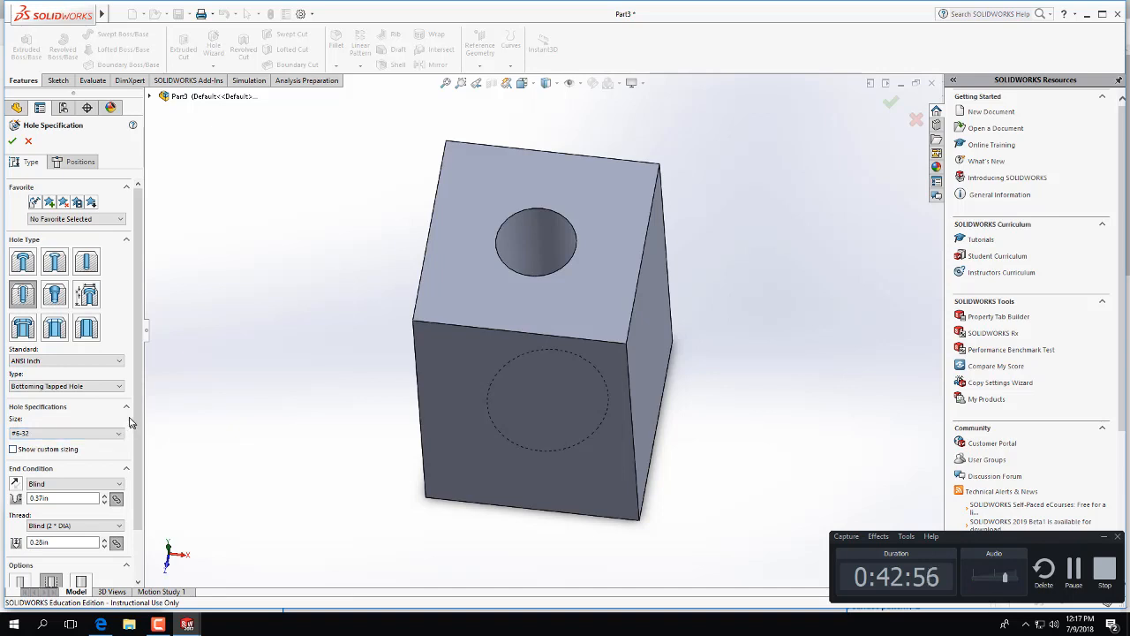
Set the blind #6-32 hole's depth and thread depth both to 0.50 in, using the cosmetic thread option
drag(80, 498, 2, 499)
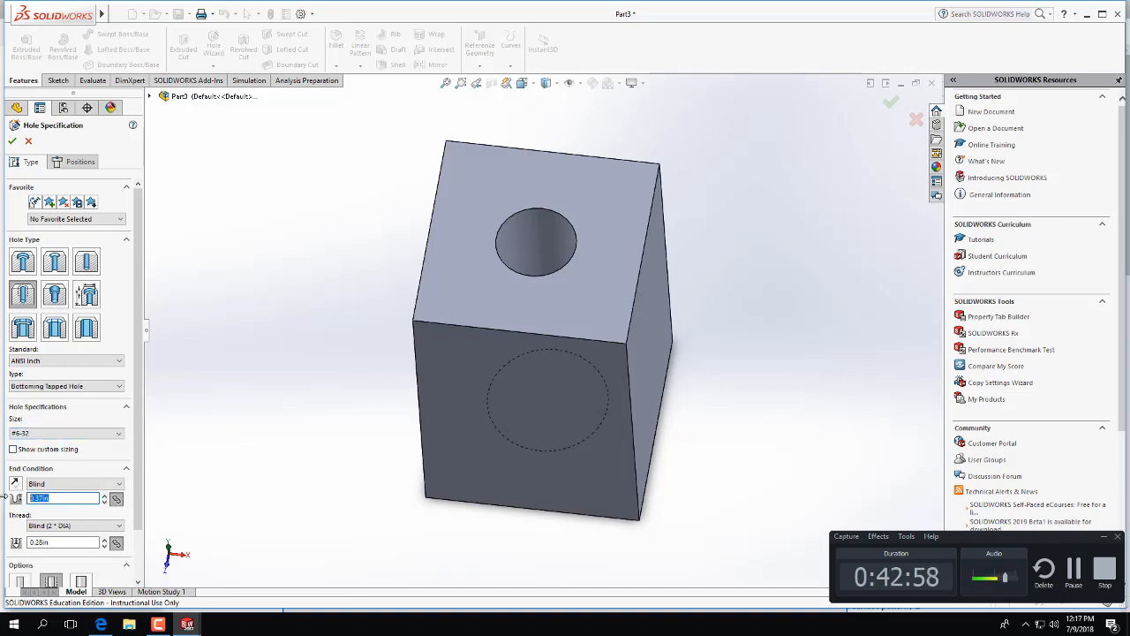
click(61, 542)
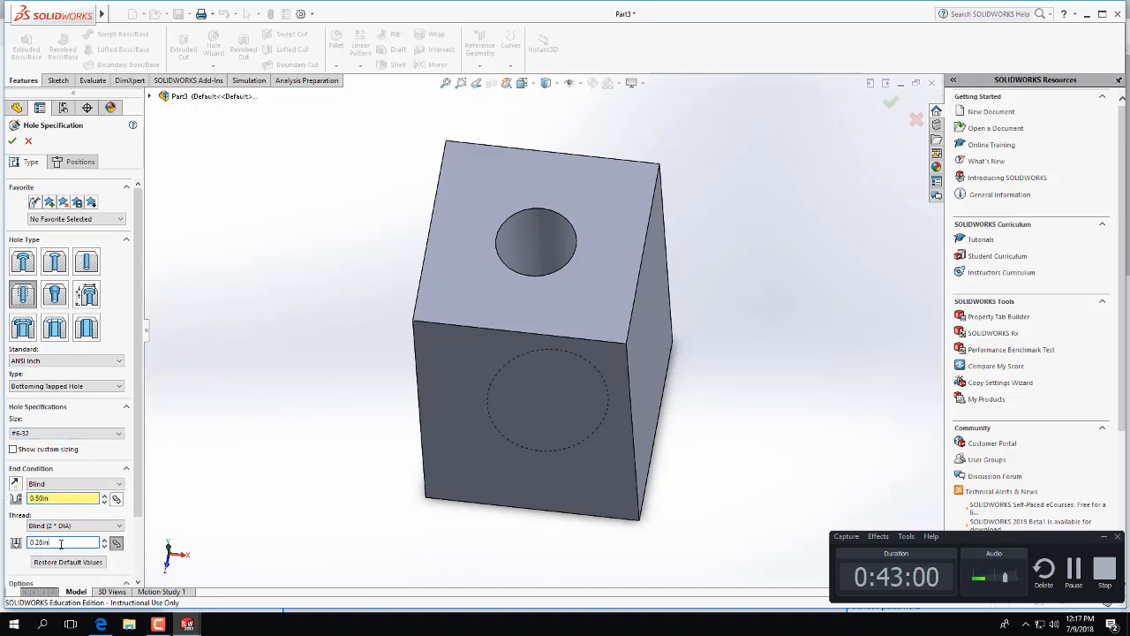
text(0.5)
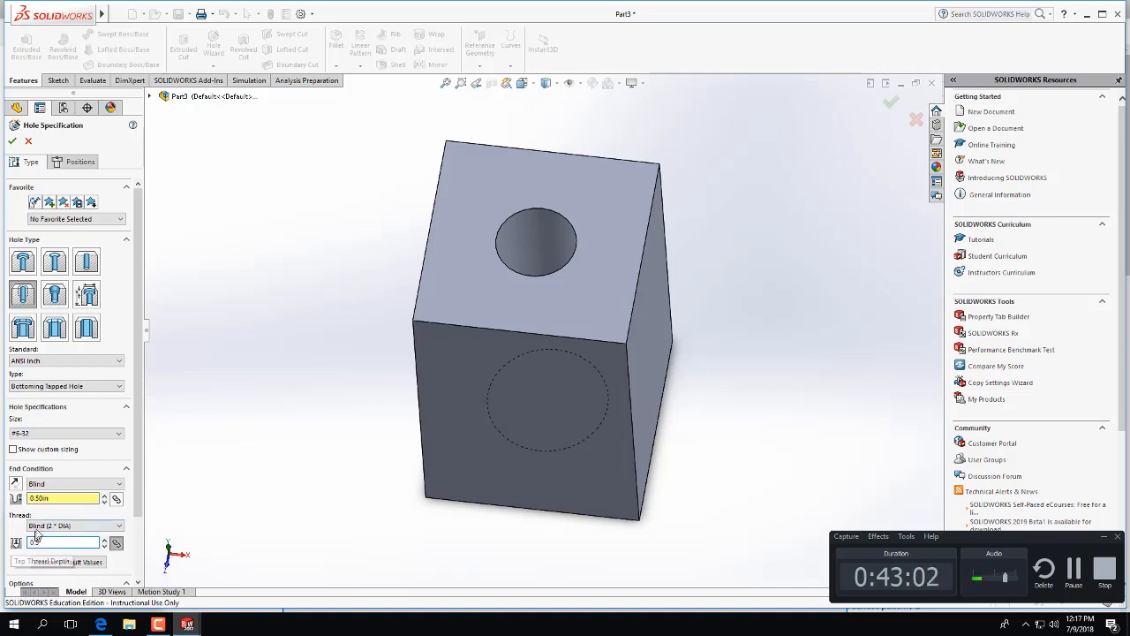
click(66, 498)
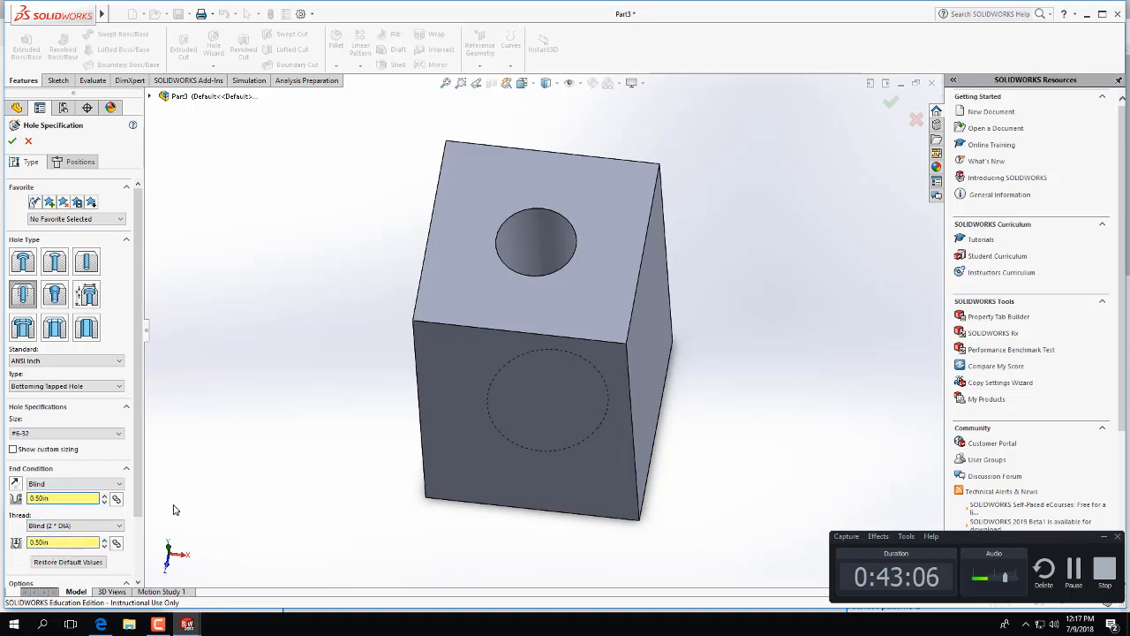
scroll(260, 500, down, 1)
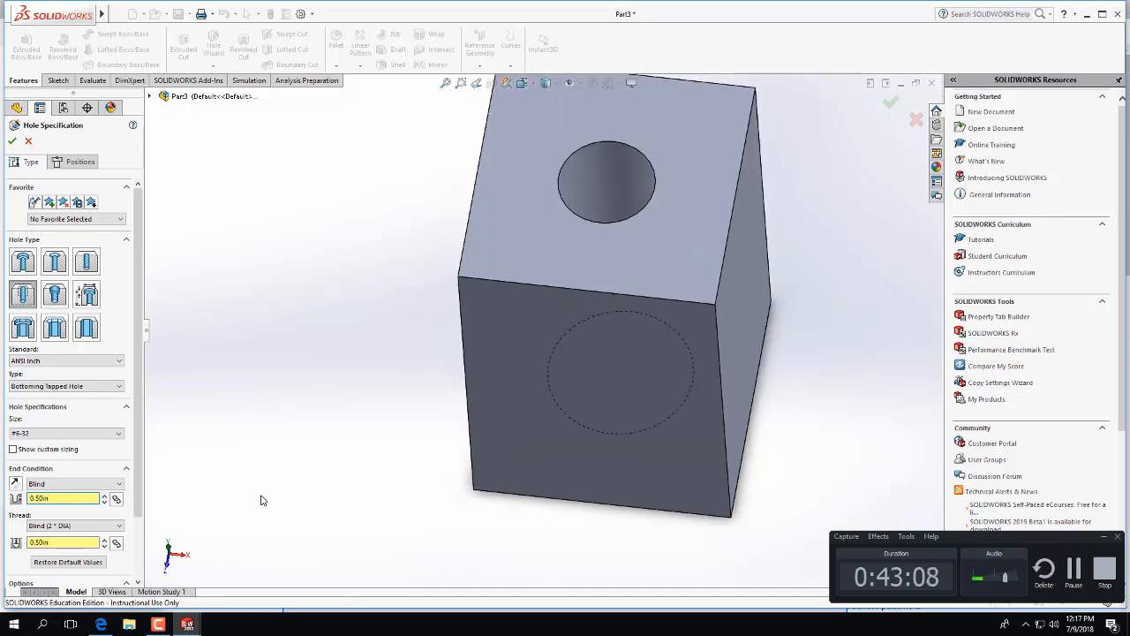
scroll(102, 463, down, 3)
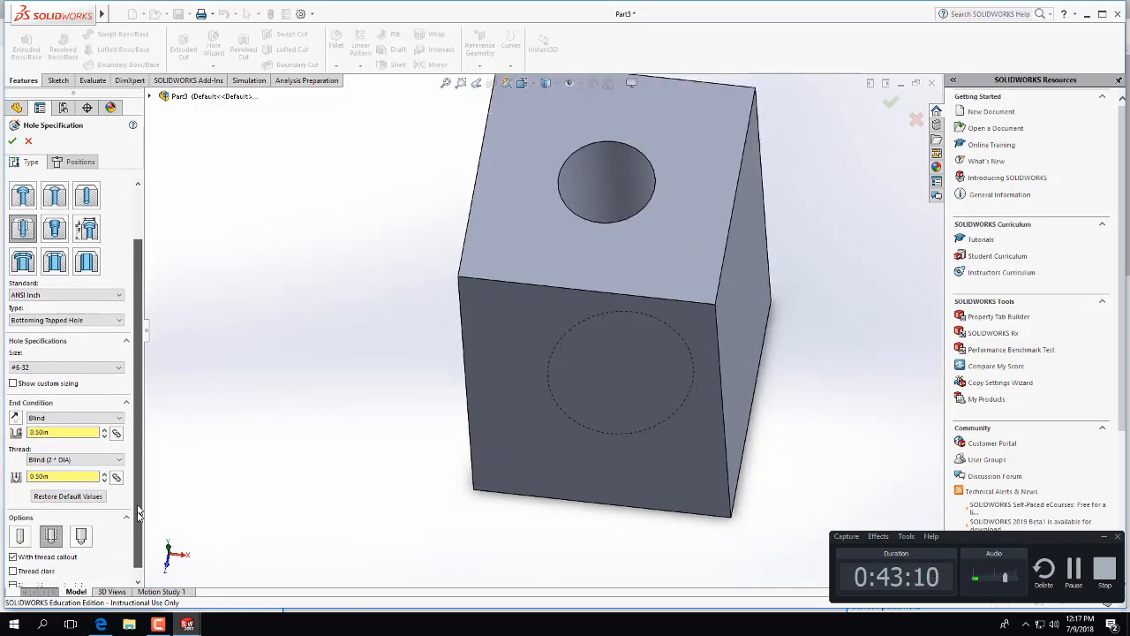
click(51, 527)
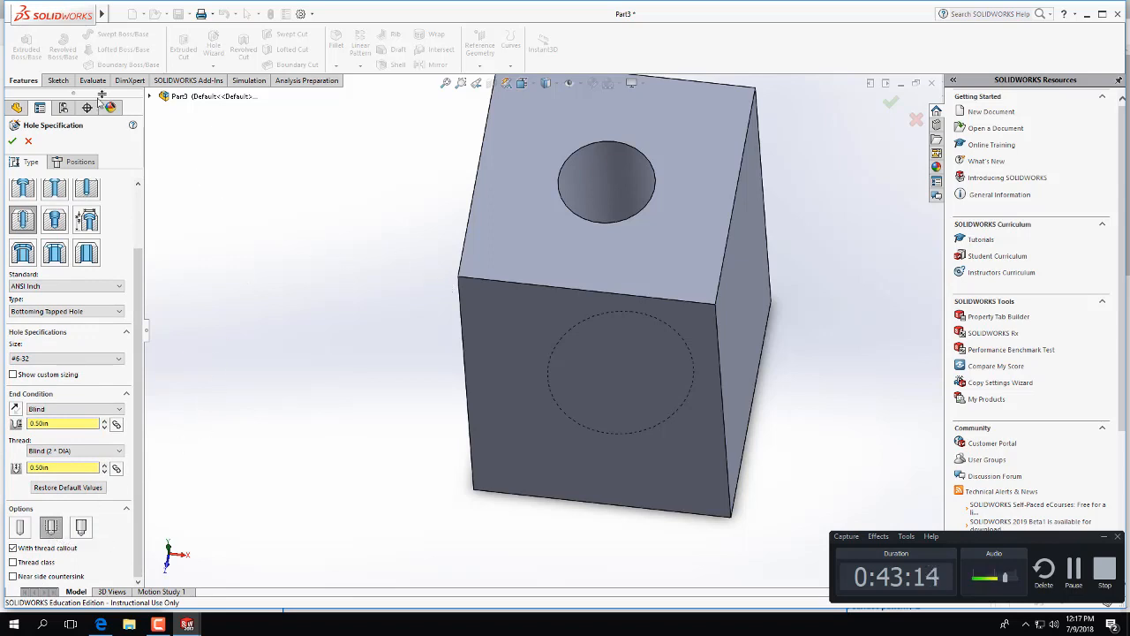
Place the #6-32 hole's position point near a corner of the end face opposite the recess
click(77, 162)
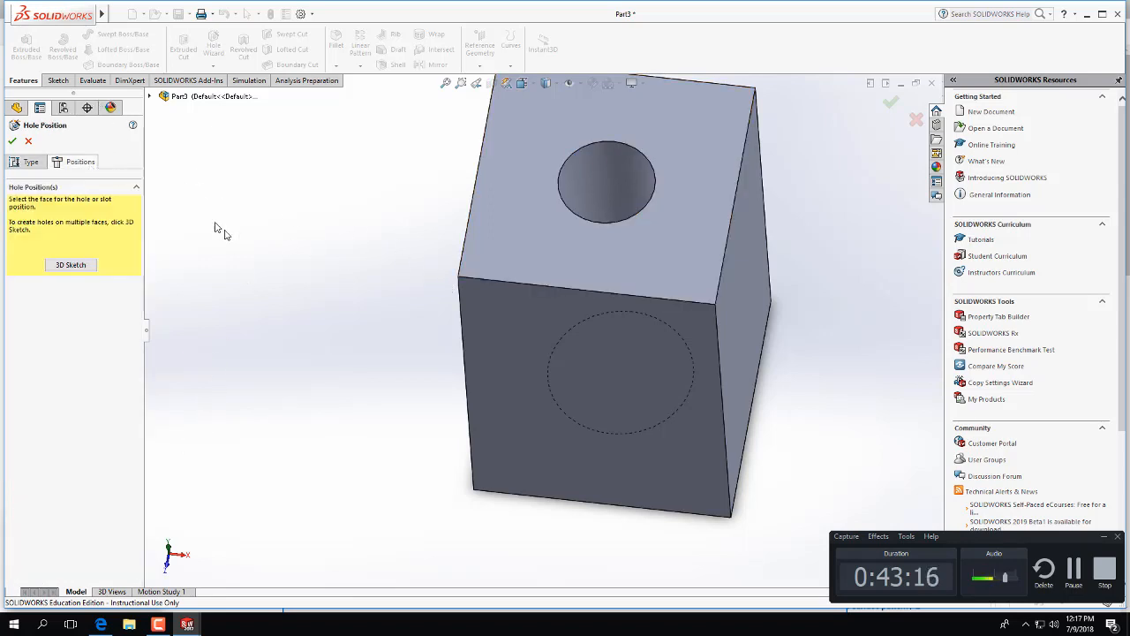
click(537, 245)
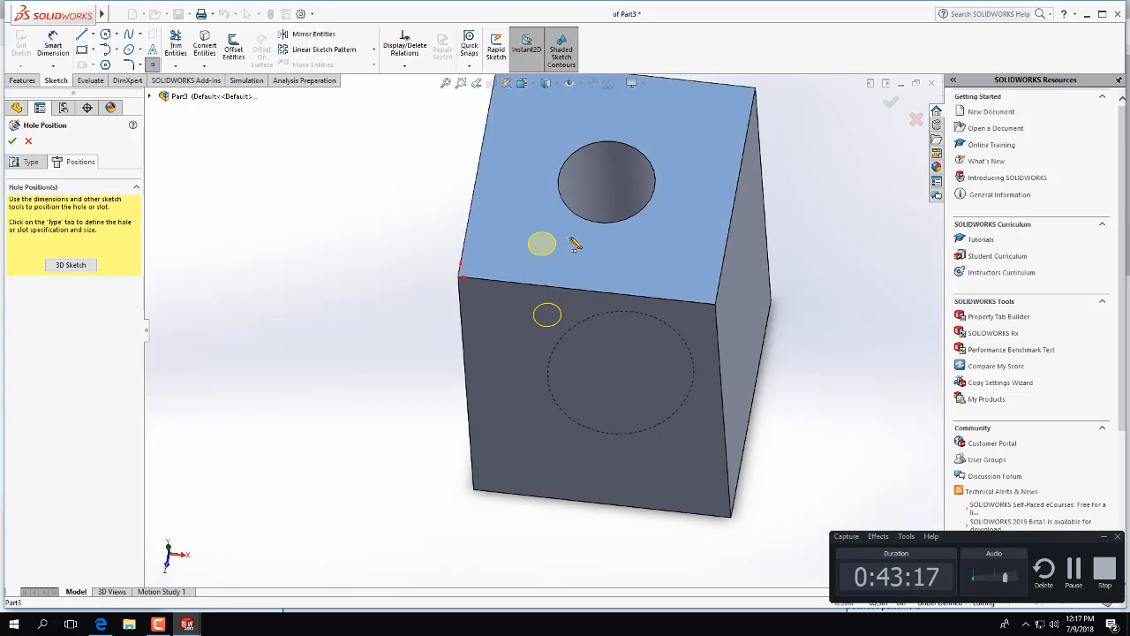
click(507, 245)
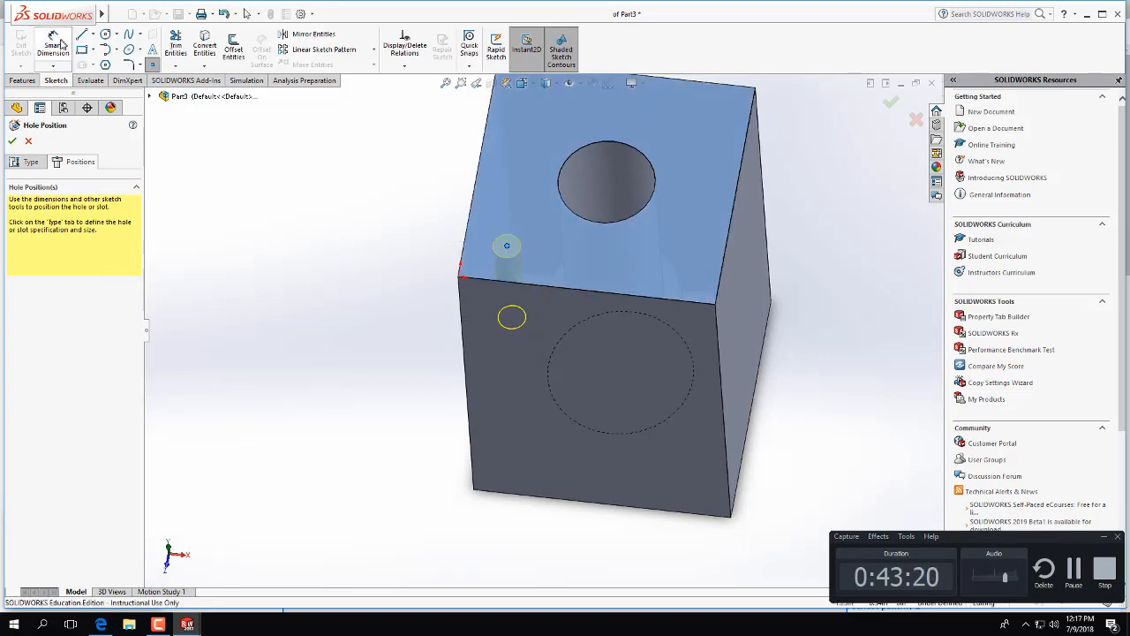
Dimension the #6-32 hole's centre point 0.175 in from the end face's front edge
click(53, 46)
click(507, 246)
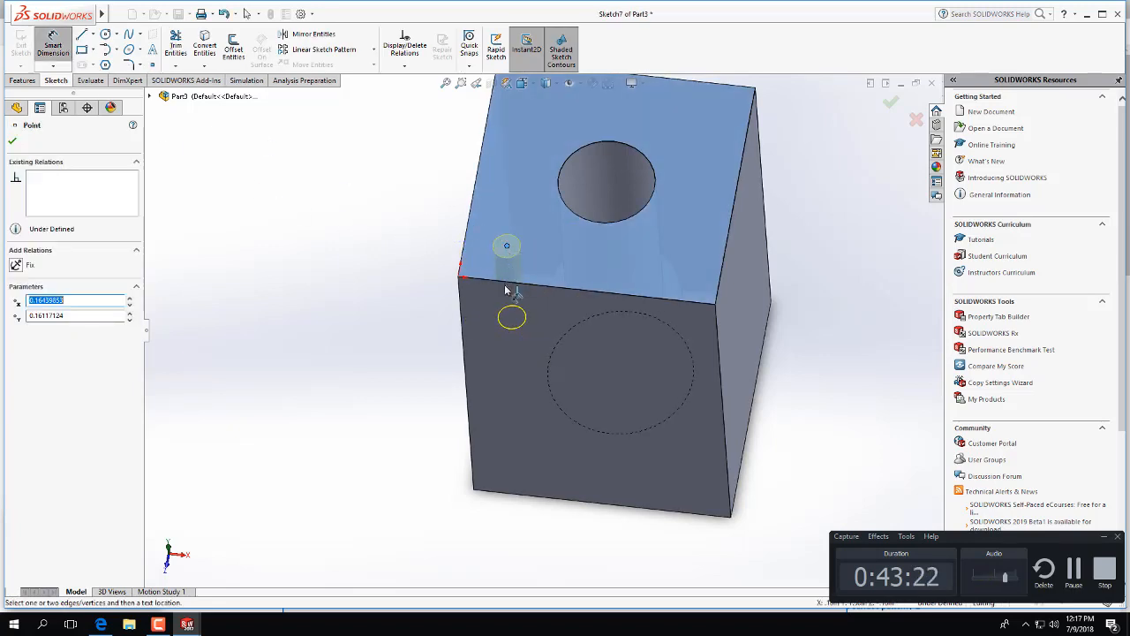
click(503, 281)
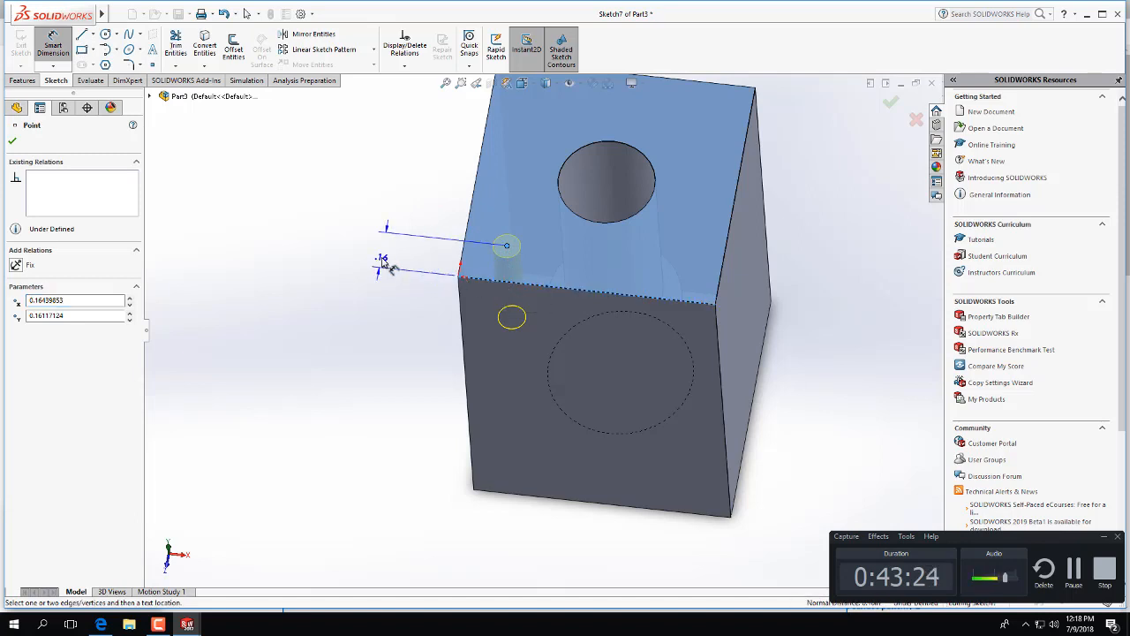
click(388, 263)
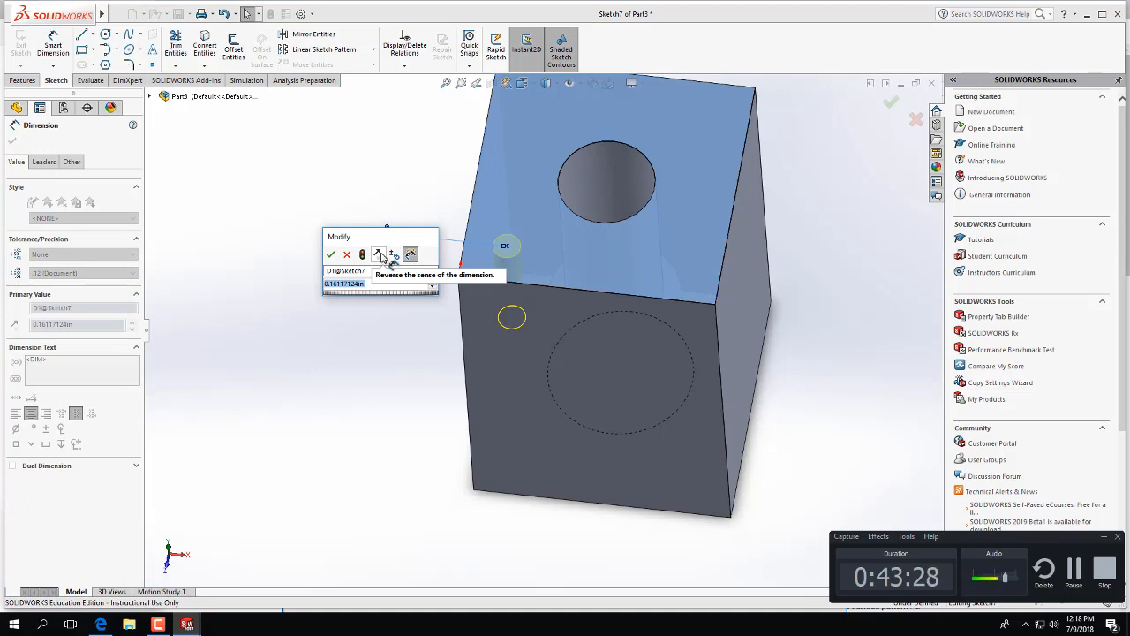
text(0.175)
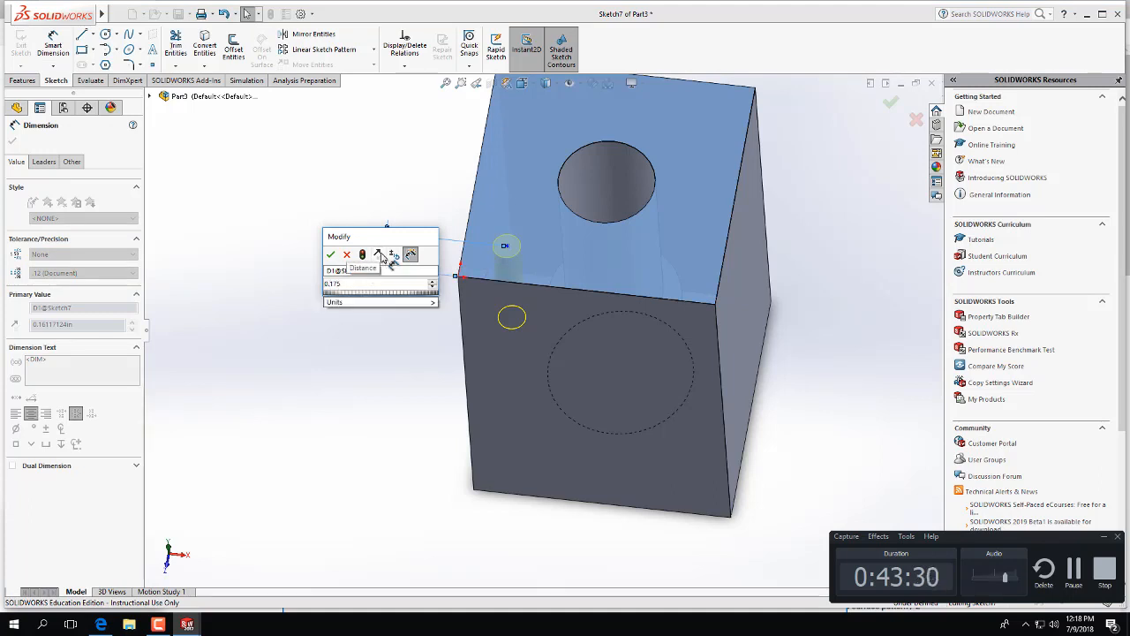
key(Return)
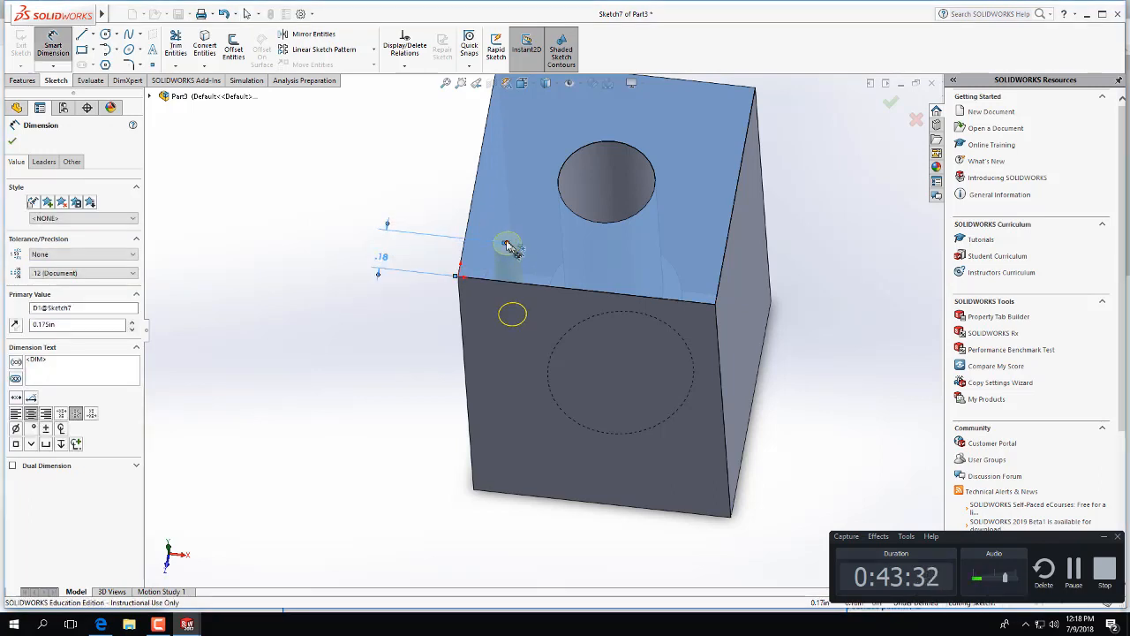
Dimension the same #6-32 centre point 0.175 in from the end face's adjacent side edge
click(507, 243)
click(468, 223)
click(429, 250)
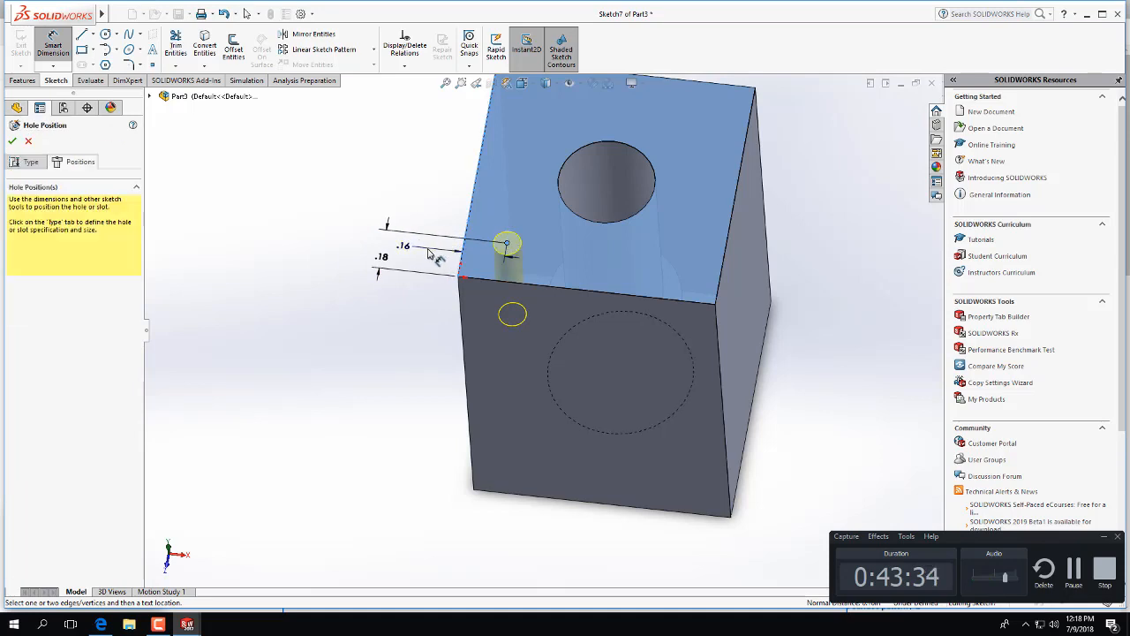
text(0.)
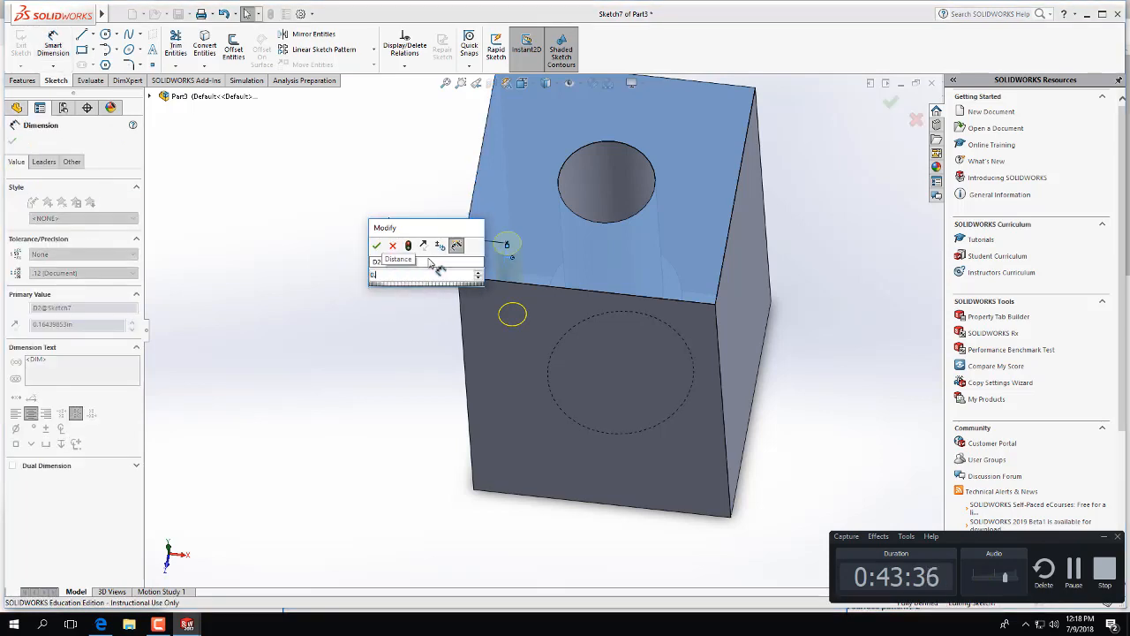
text(175)
key(Return)
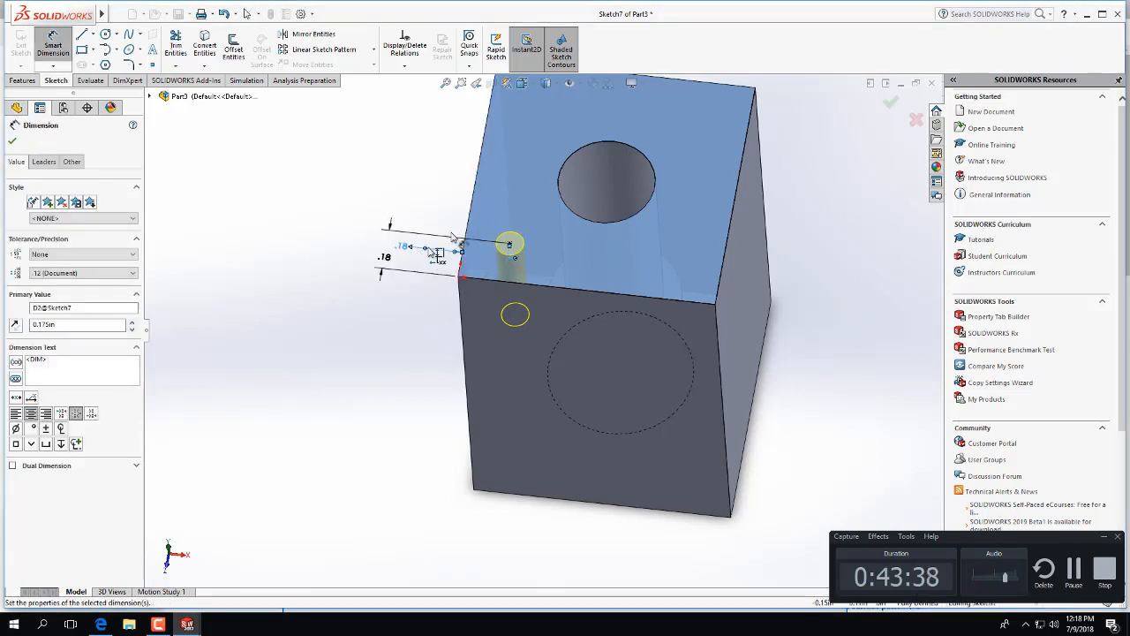
Finish positioning and create the #6-32 tapped hole in the corner of the end face
middle_drag(452, 237, 418, 254)
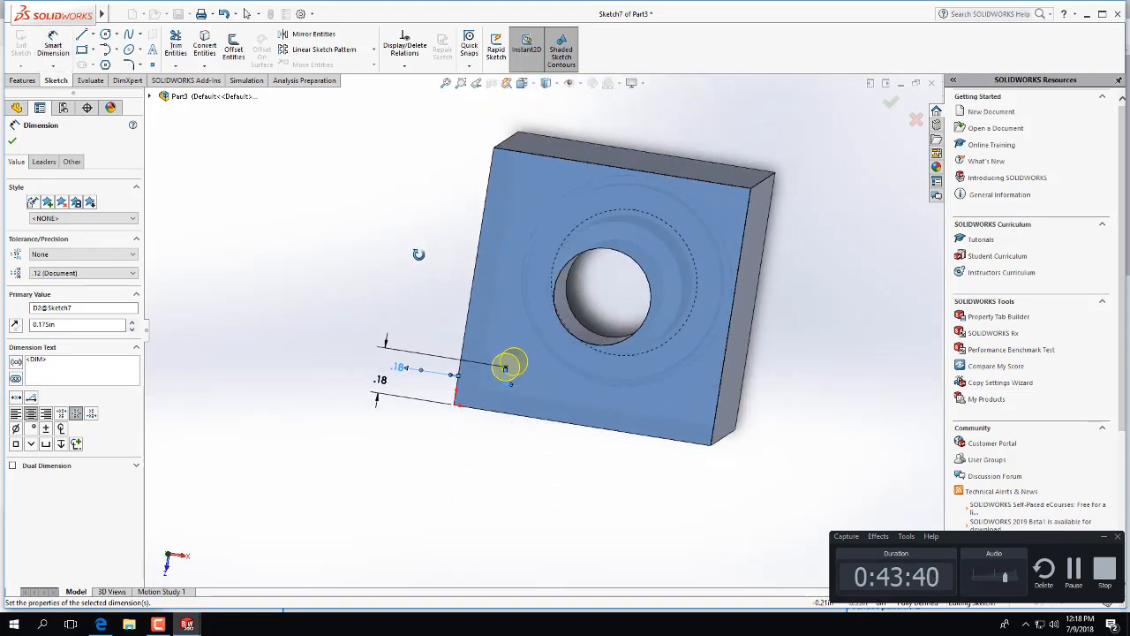
click(14, 141)
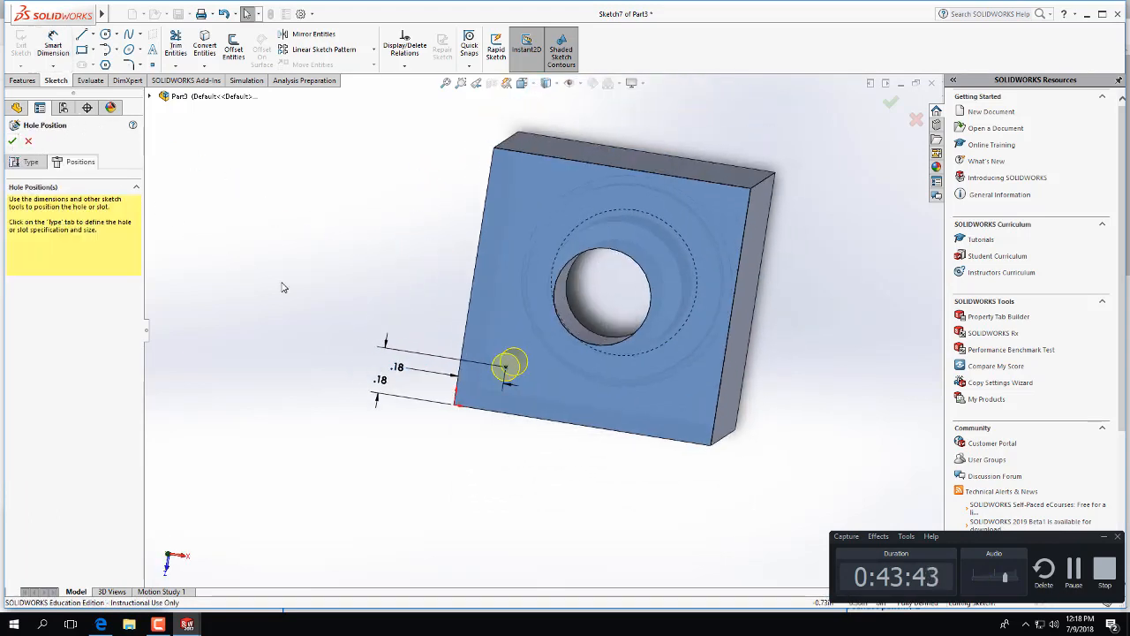
click(12, 140)
mouse_move(376, 402)
middle_down()
mouse_move(371, 347)
mouse_move(376, 361)
mouse_move(351, 396)
mouse_move(374, 371)
mouse_move(380, 389)
middle_up()
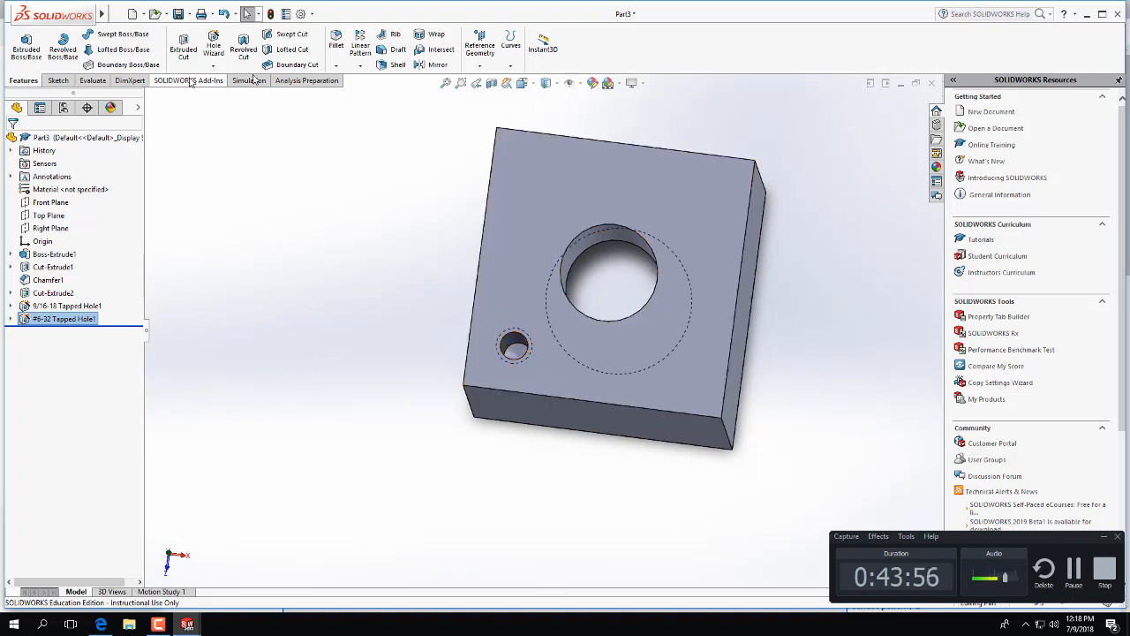
Begin a linear pattern of the #6-32 tapped hole, using the end face's side and front edges as Directions 1 and 2
click(360, 48)
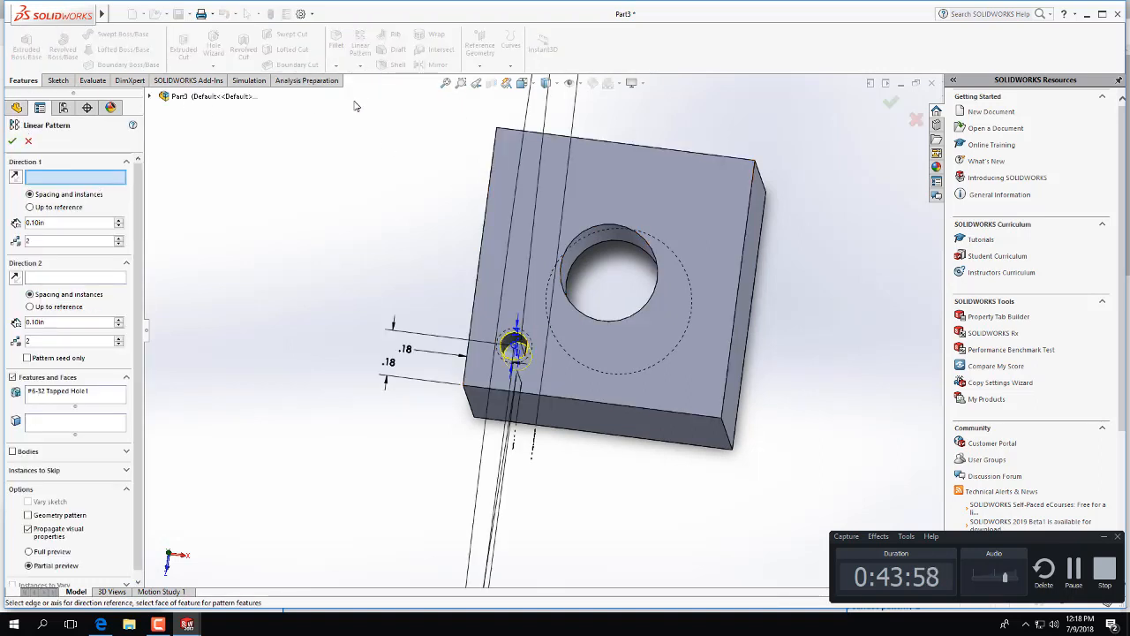
click(28, 140)
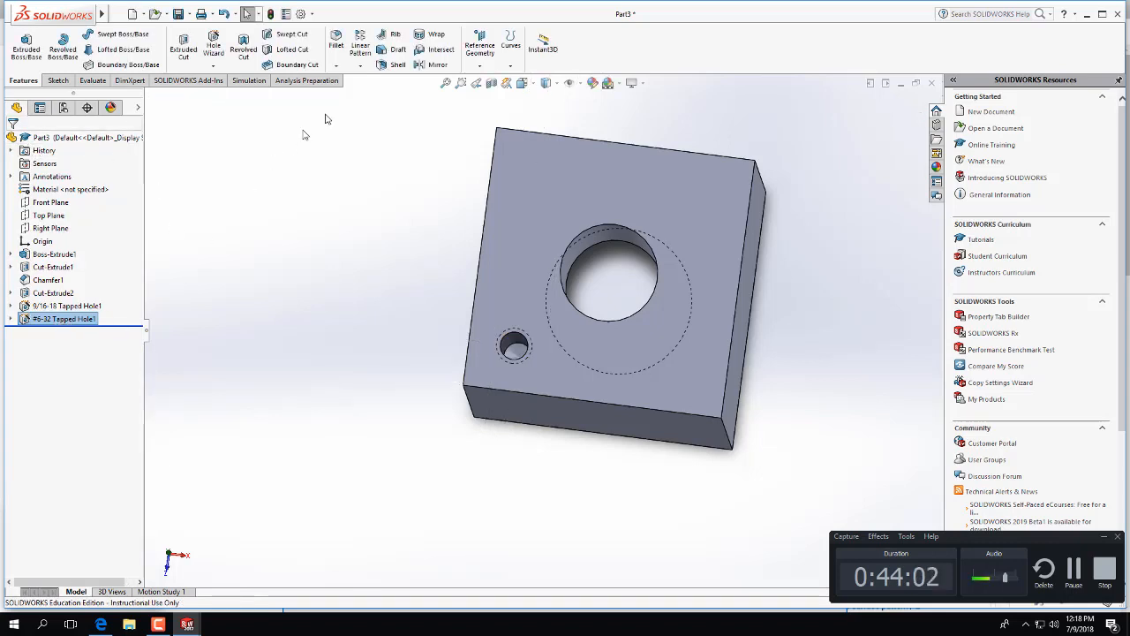
click(360, 48)
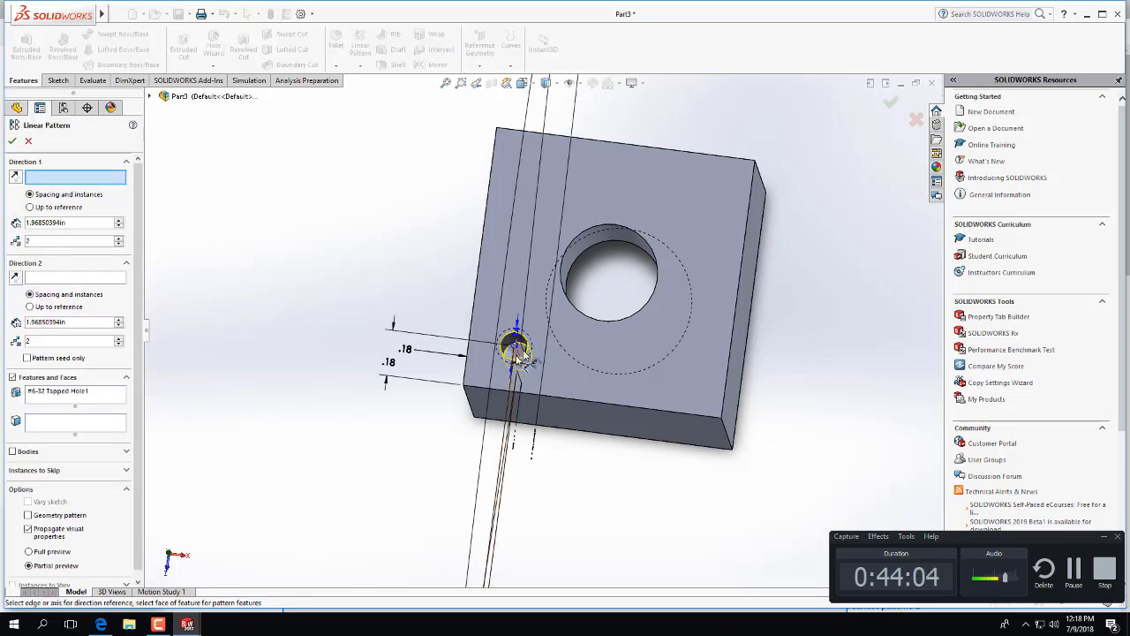
middle_drag(309, 455, 315, 419)
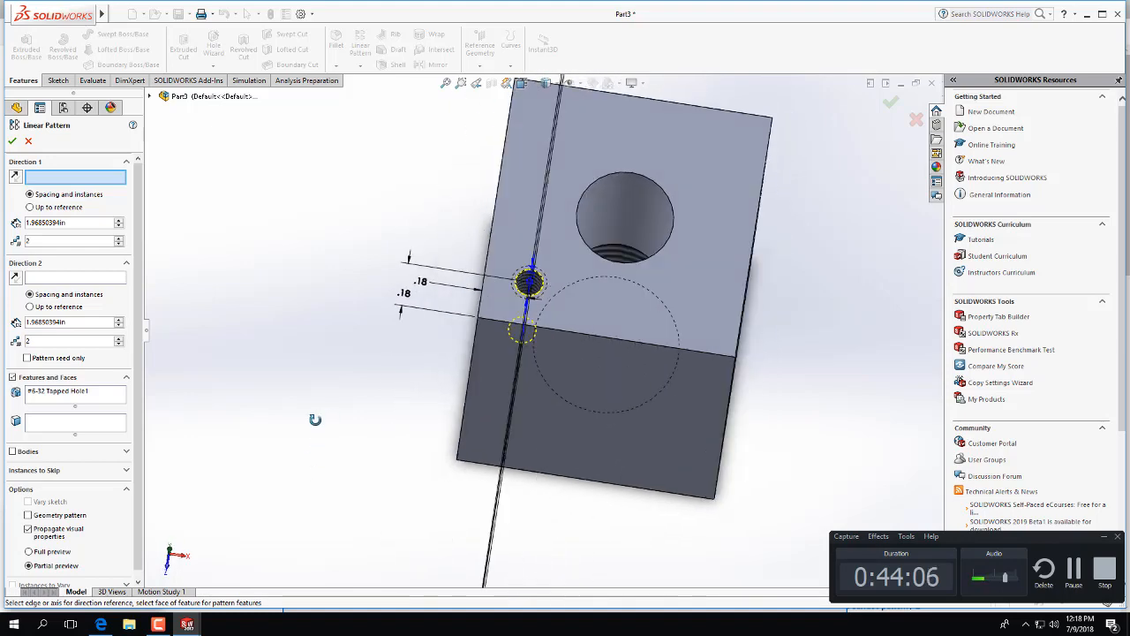
click(499, 180)
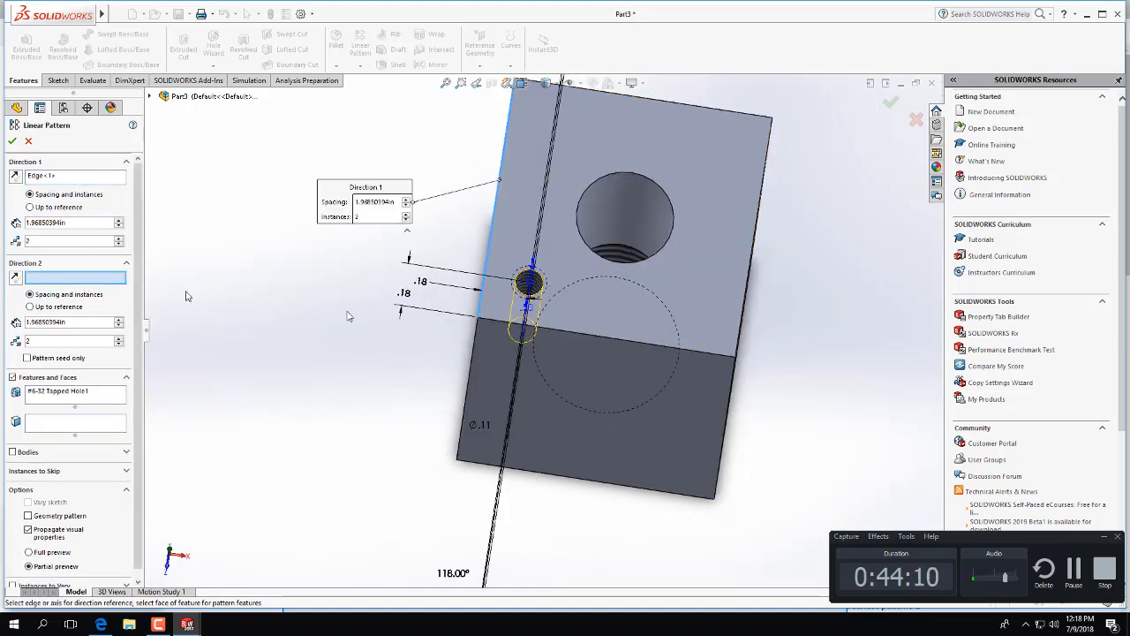
click(583, 337)
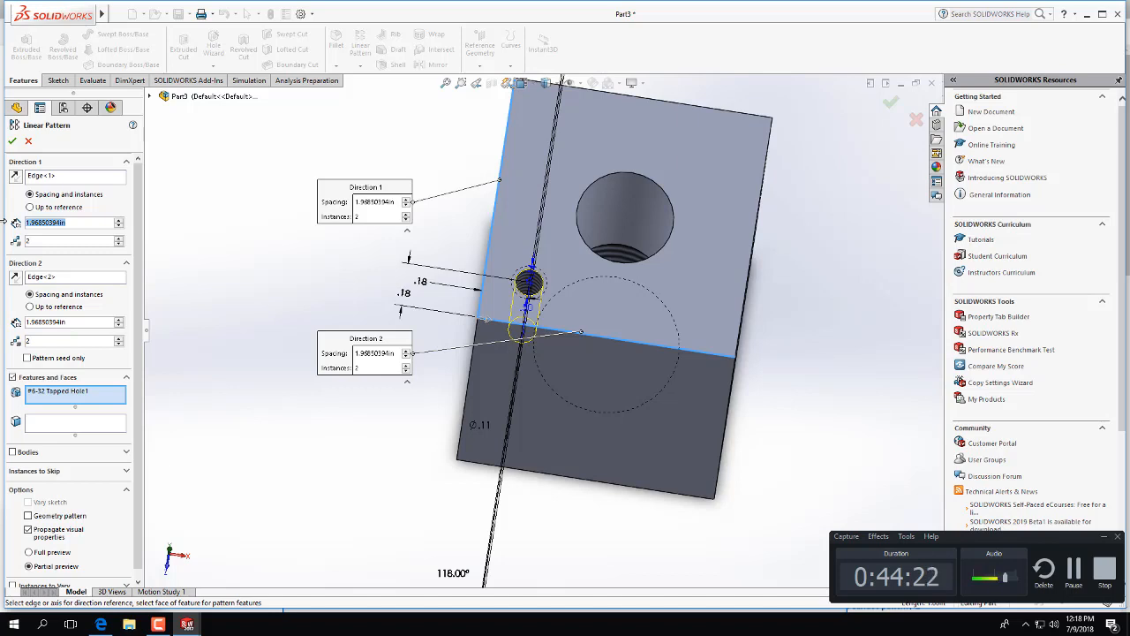
Set the pattern spacing to 0.65 in for both directions
text(0.65)
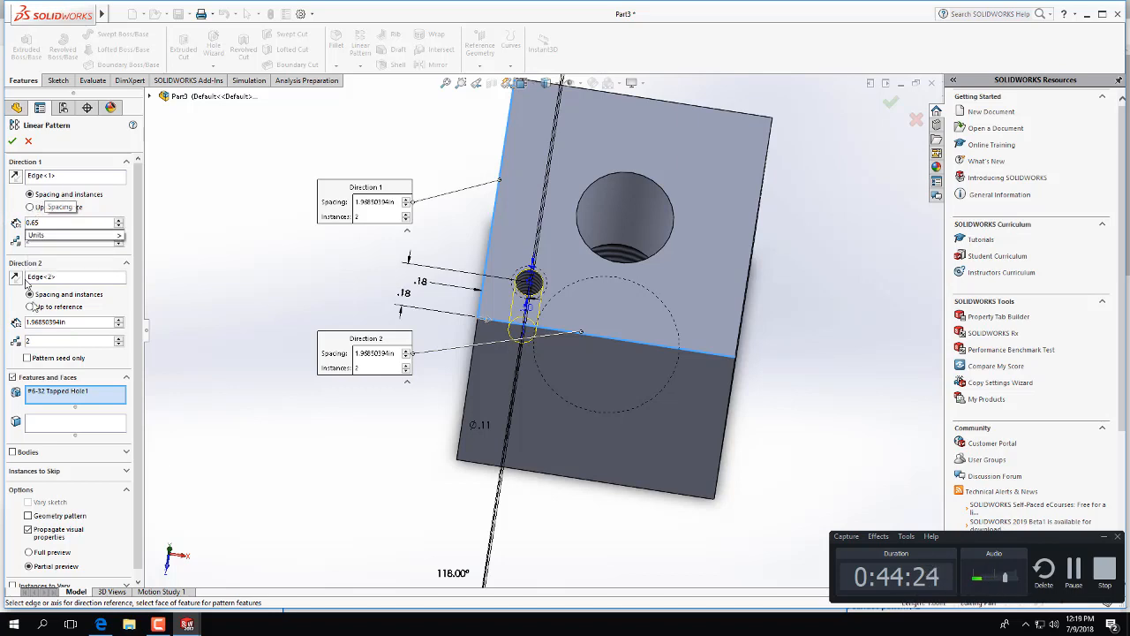
click(73, 323)
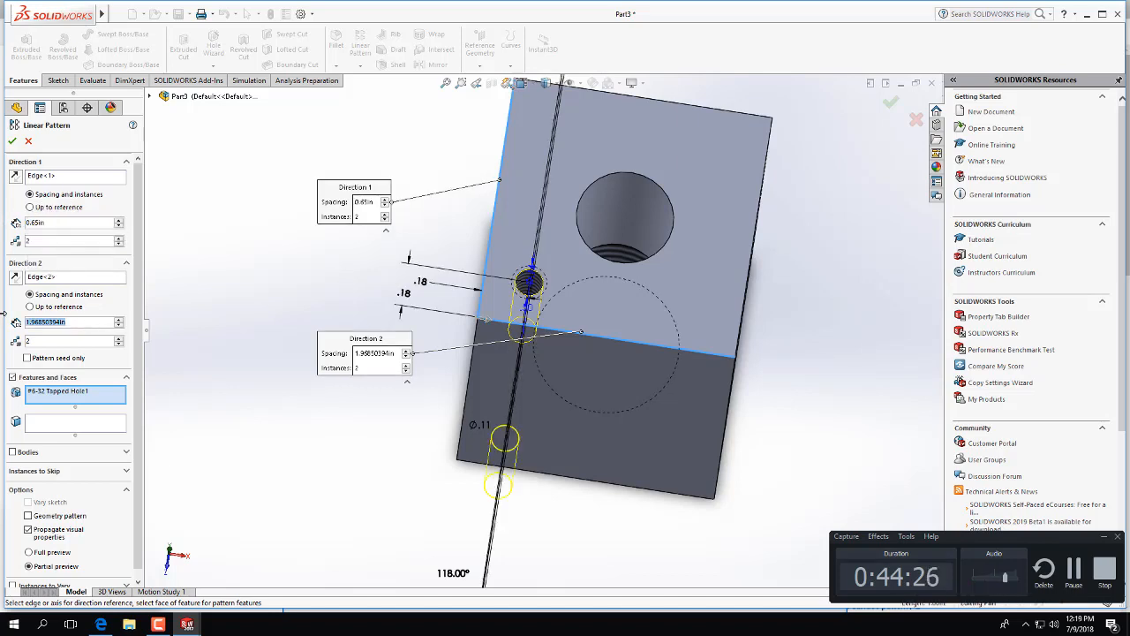
text(0.65)
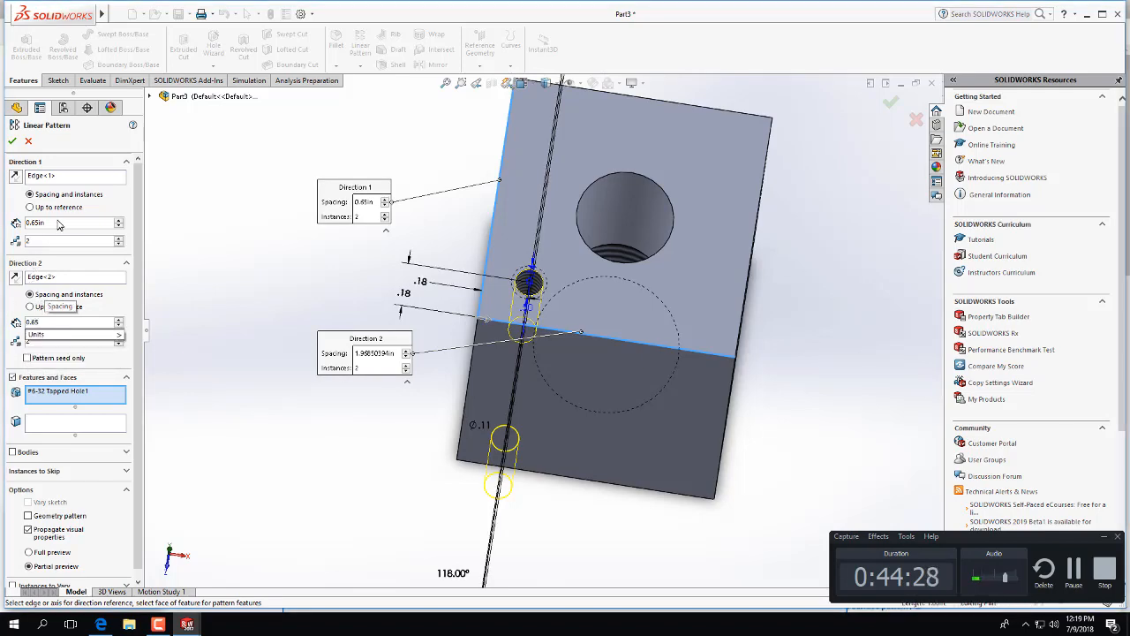
key(Return)
Reverse the pattern's Direction 1 so the copies fall on the end face, and create the linear pattern
mouse_move(397, 157)
middle_down()
mouse_move(386, 175)
mouse_move(399, 179)
middle_up()
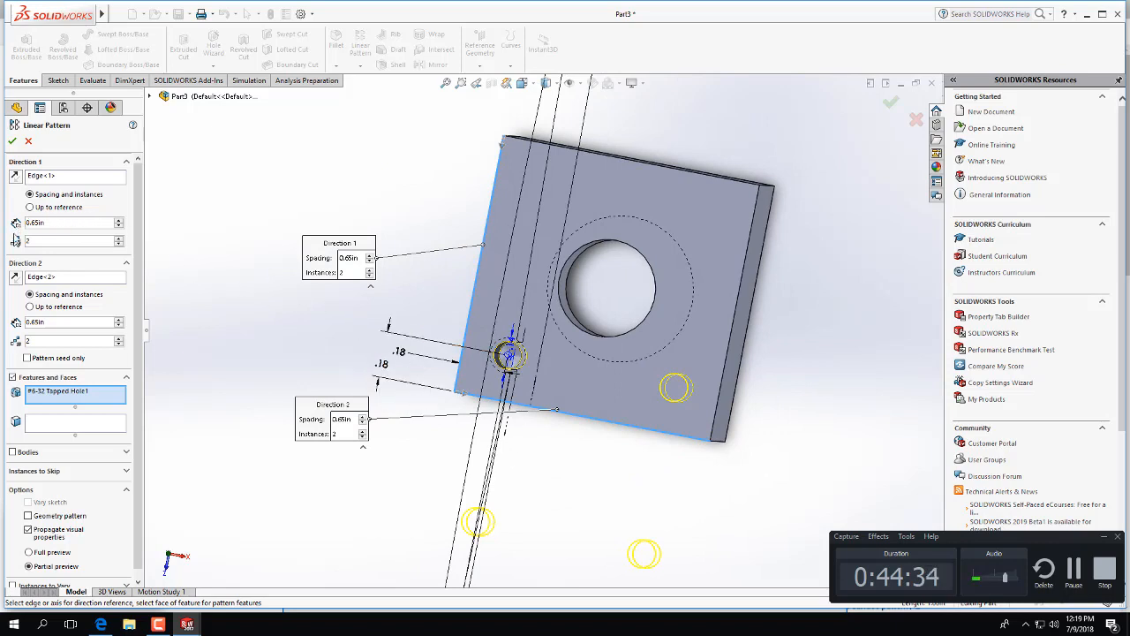
click(16, 177)
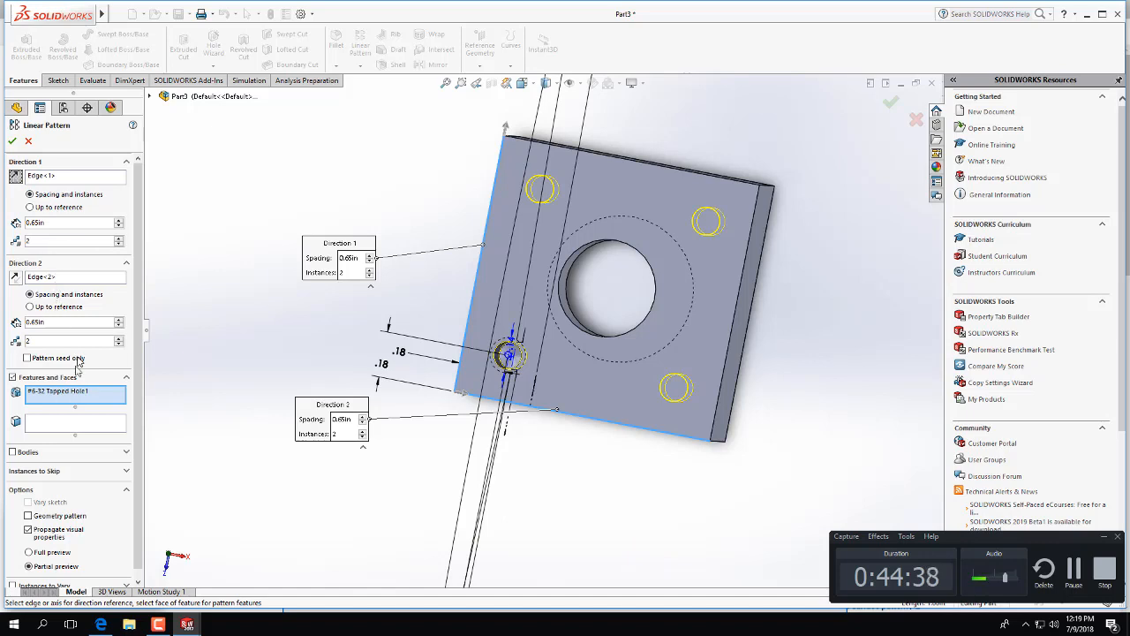
scroll(89, 397, down, 1)
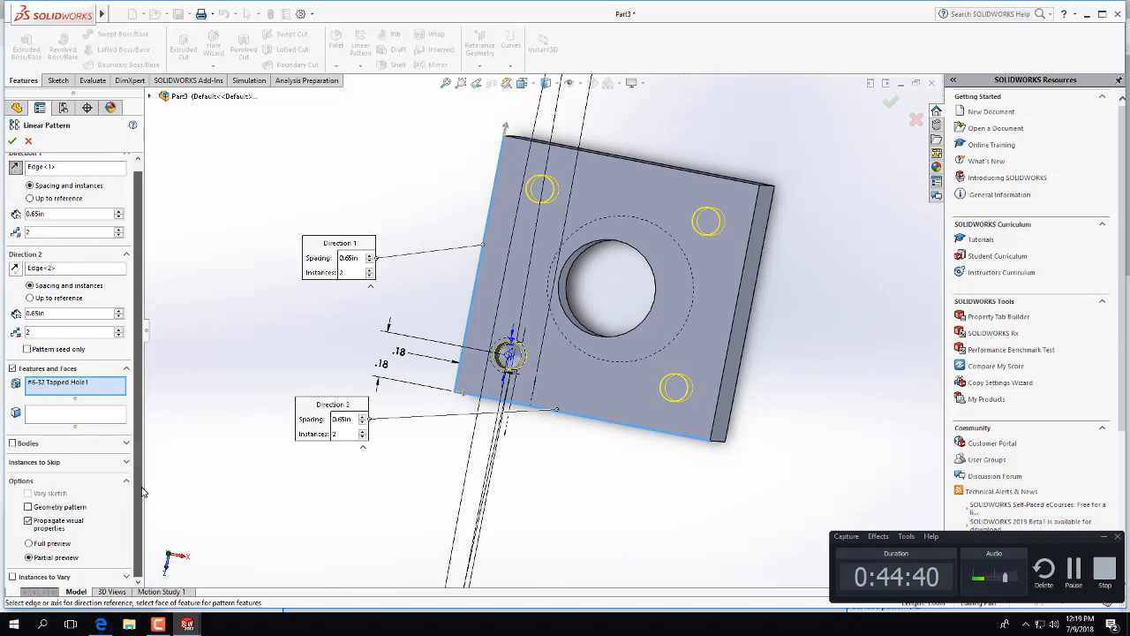
click(12, 140)
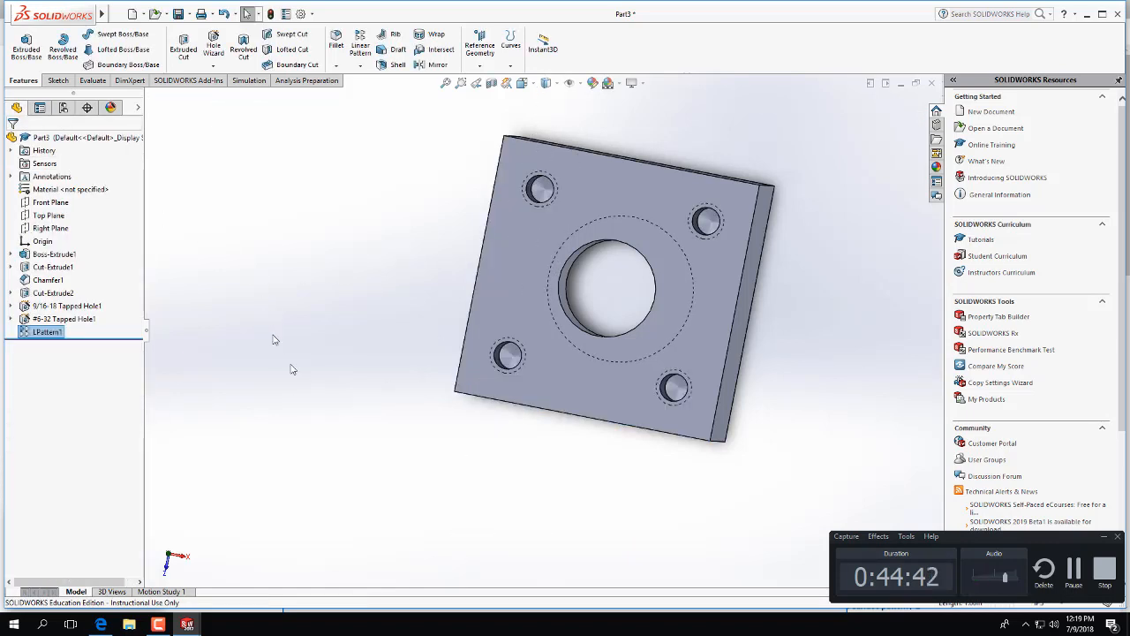
Sketch a corner rectangle about 0.89 by 0.87 in on the end face with the four tapped holes, just inside its edges
middle_drag(294, 370, 334, 347)
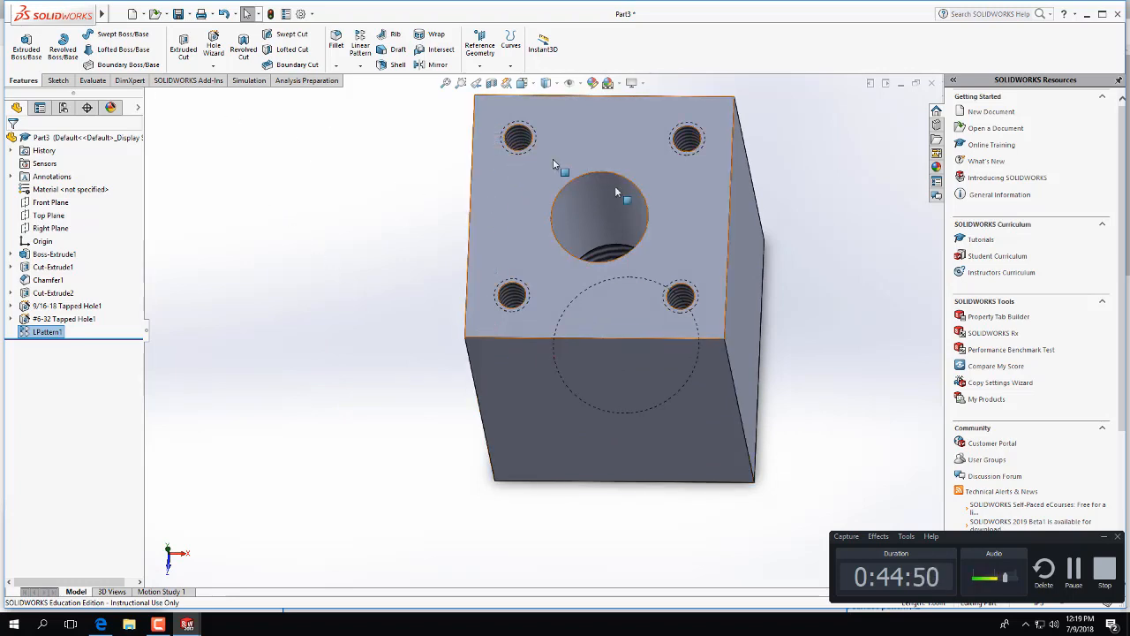
click(74, 83)
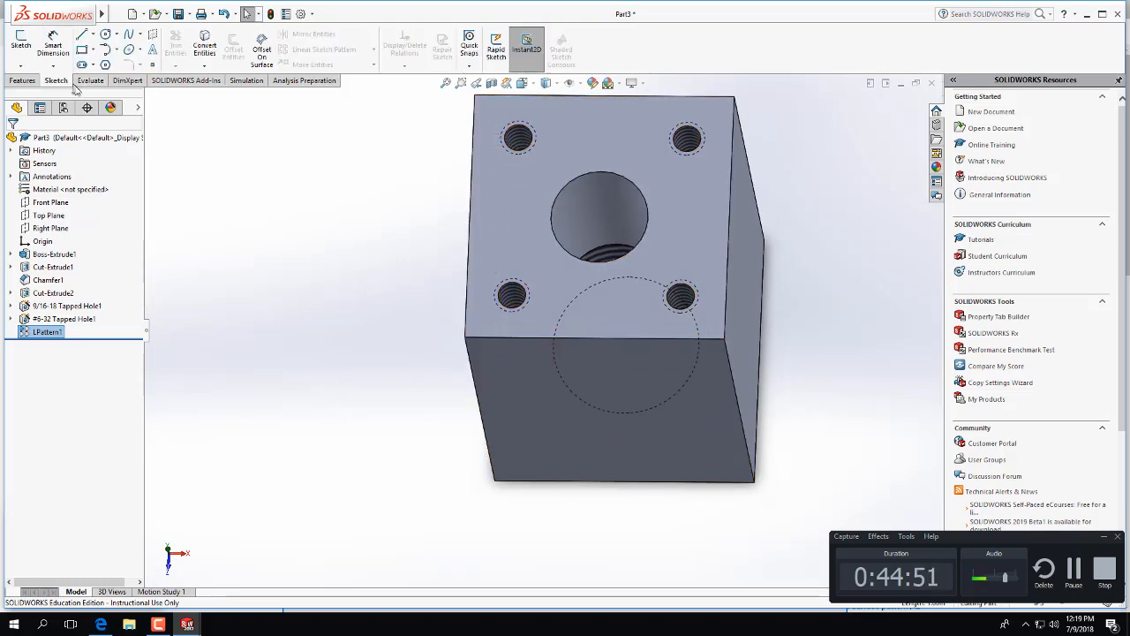
click(20, 43)
click(492, 197)
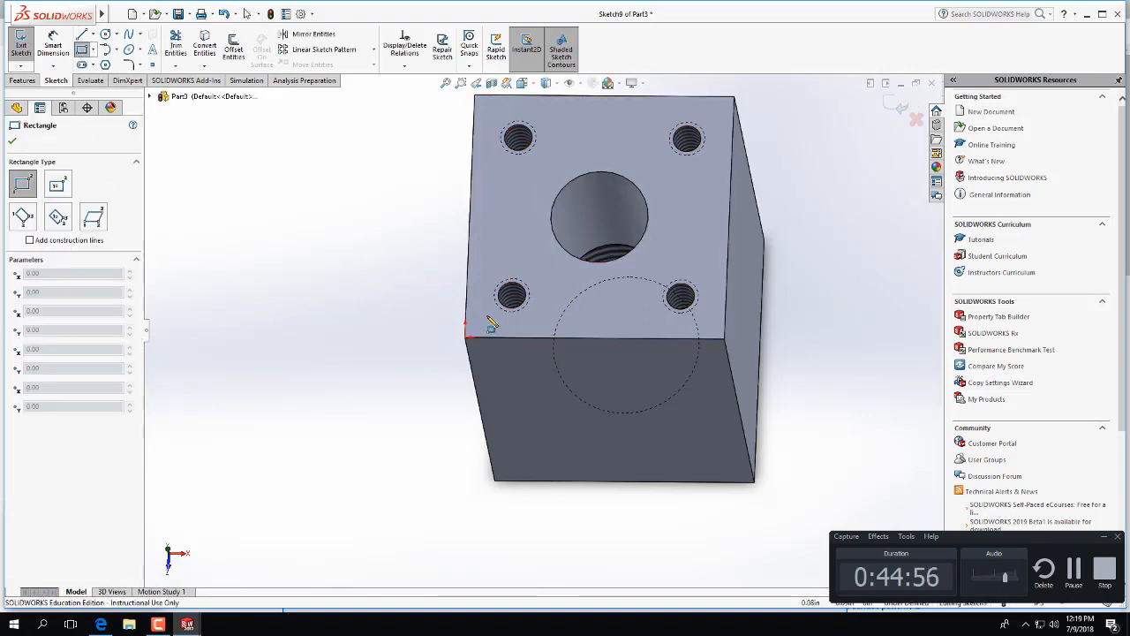
mouse_move(482, 324)
mouse_down()
mouse_move(631, 126)
mouse_move(722, 110)
mouse_up()
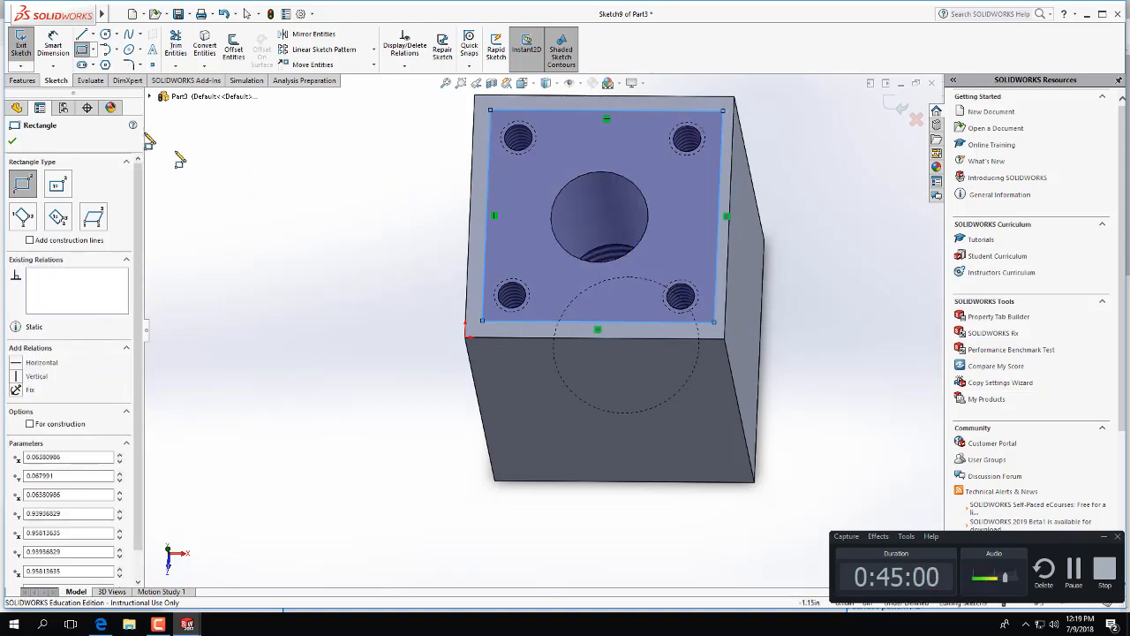
Dimension the rectangle's front line 0.05 in from the end face's front edge
click(53, 49)
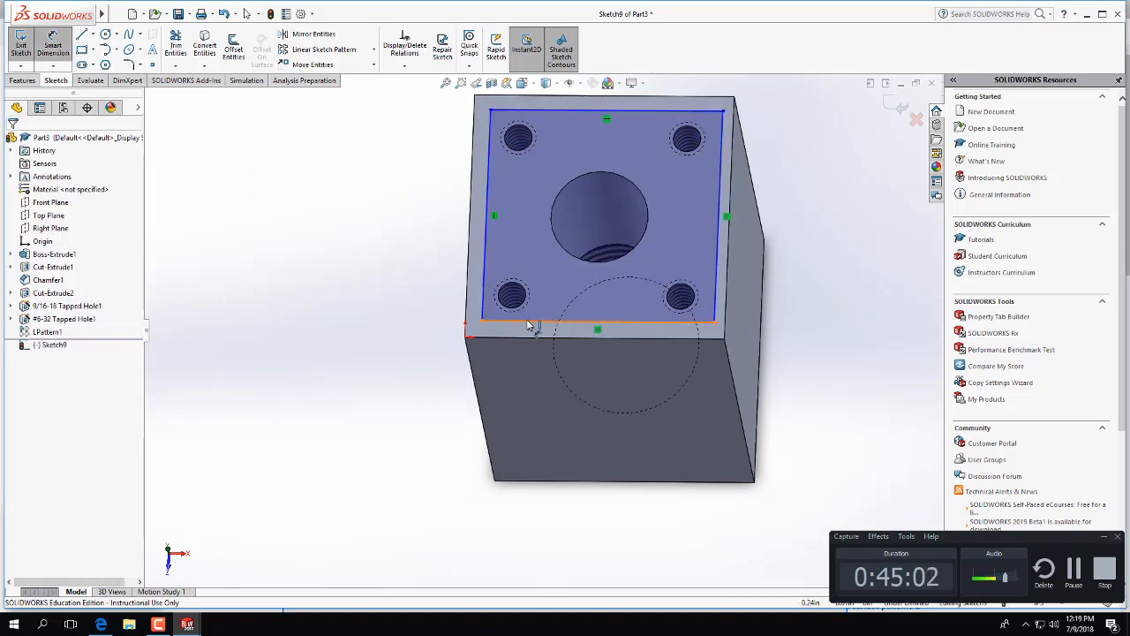
click(497, 325)
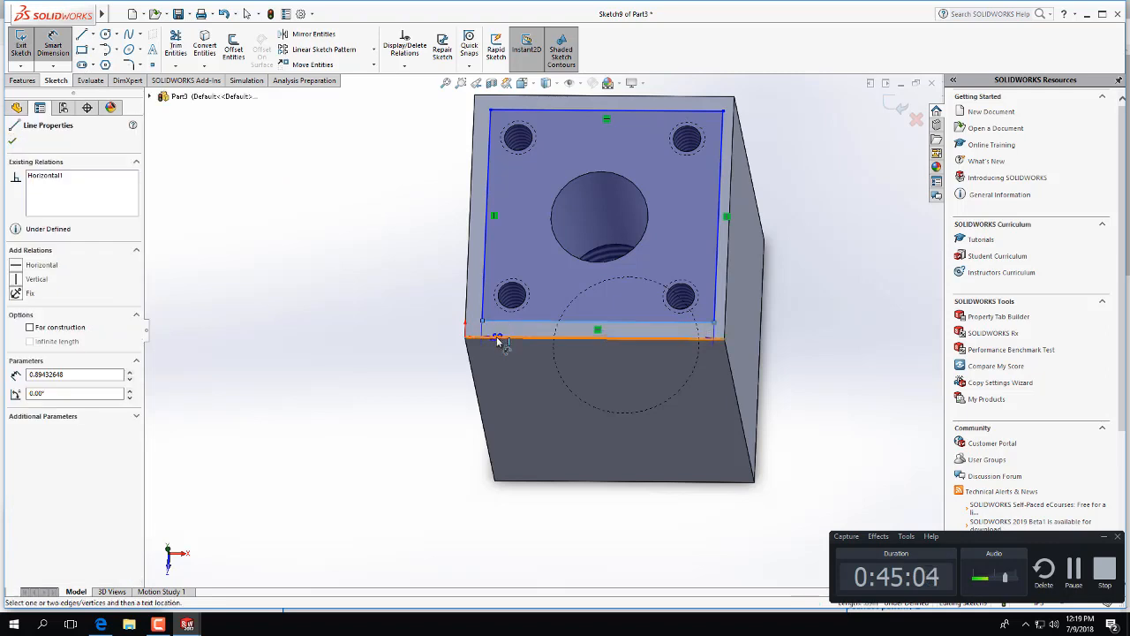
click(497, 342)
click(397, 334)
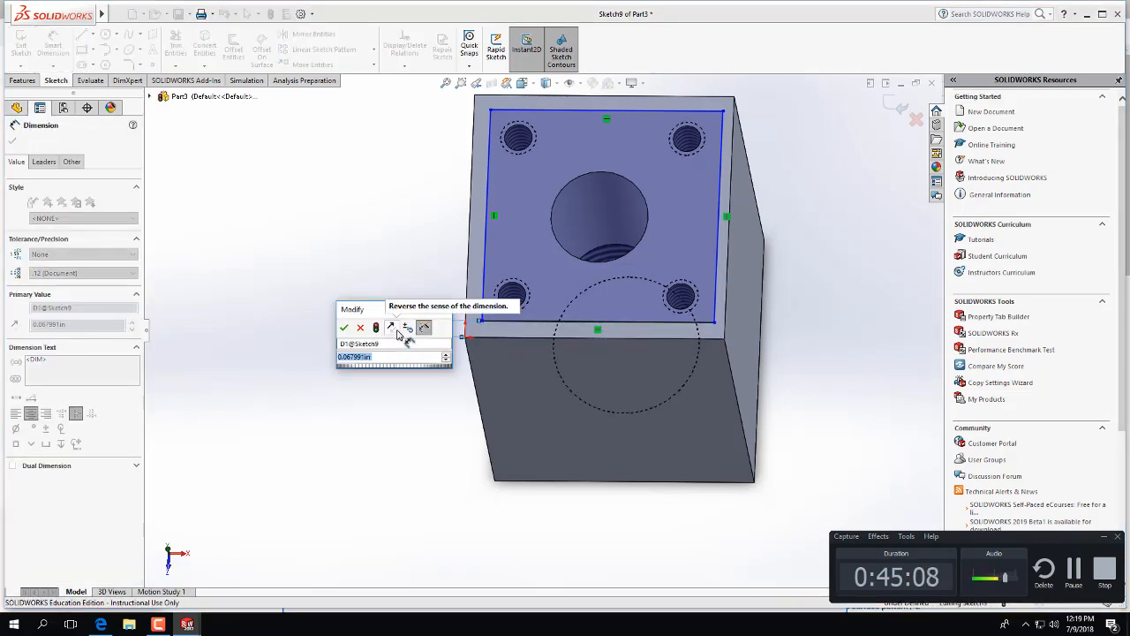
text(.05)
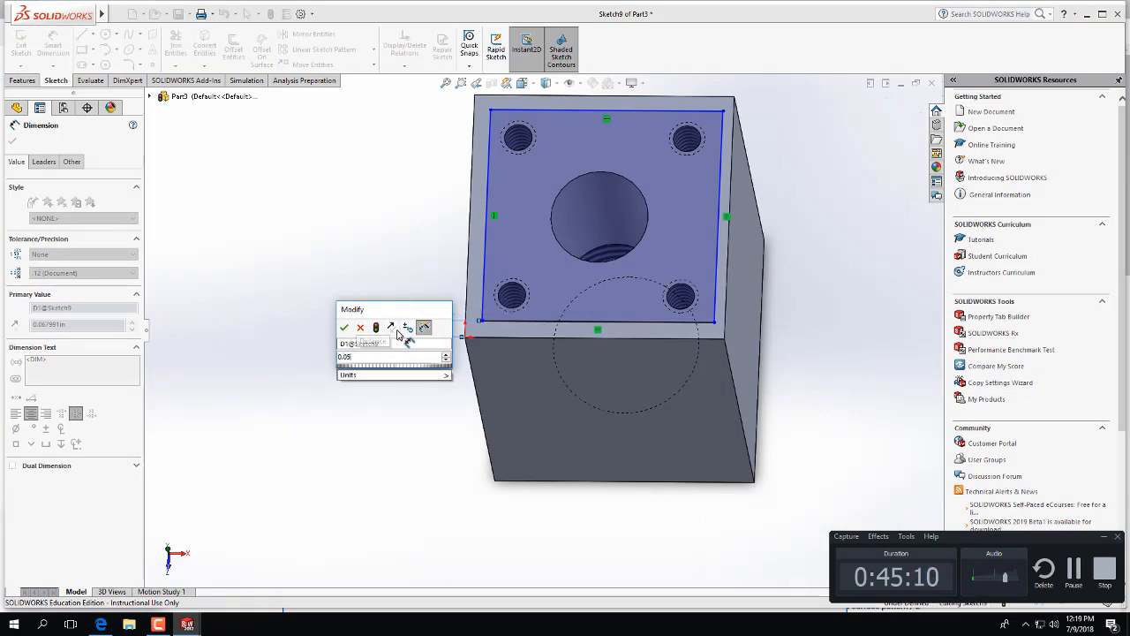
key(Return)
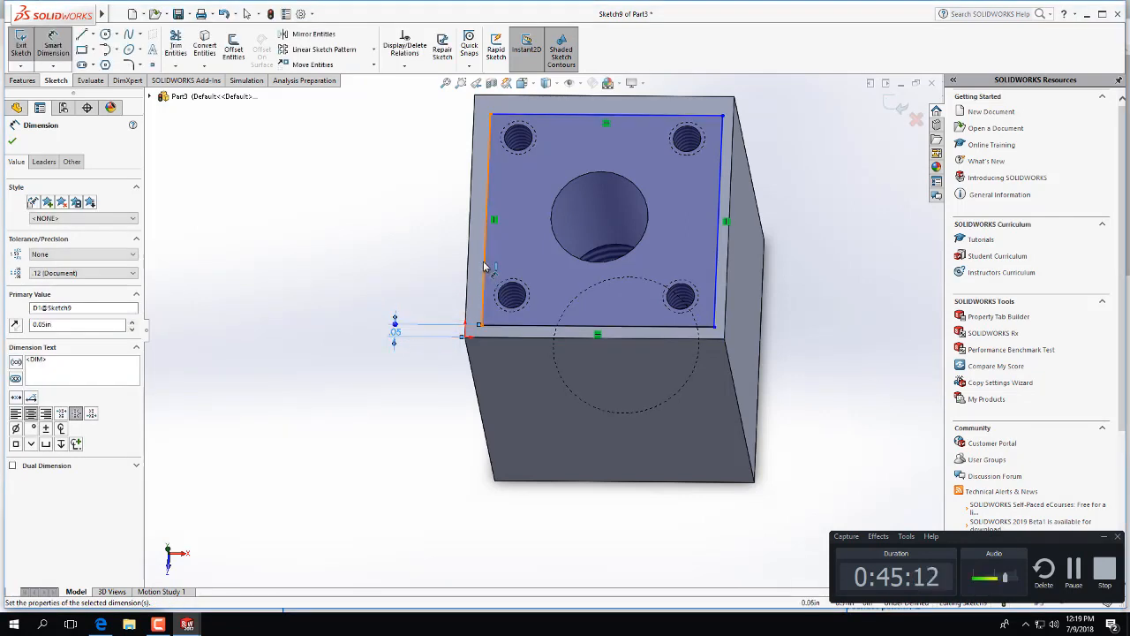
Dimension the rectangle's side line 0.05 in from the end face's adjacent side edge
click(484, 267)
click(466, 265)
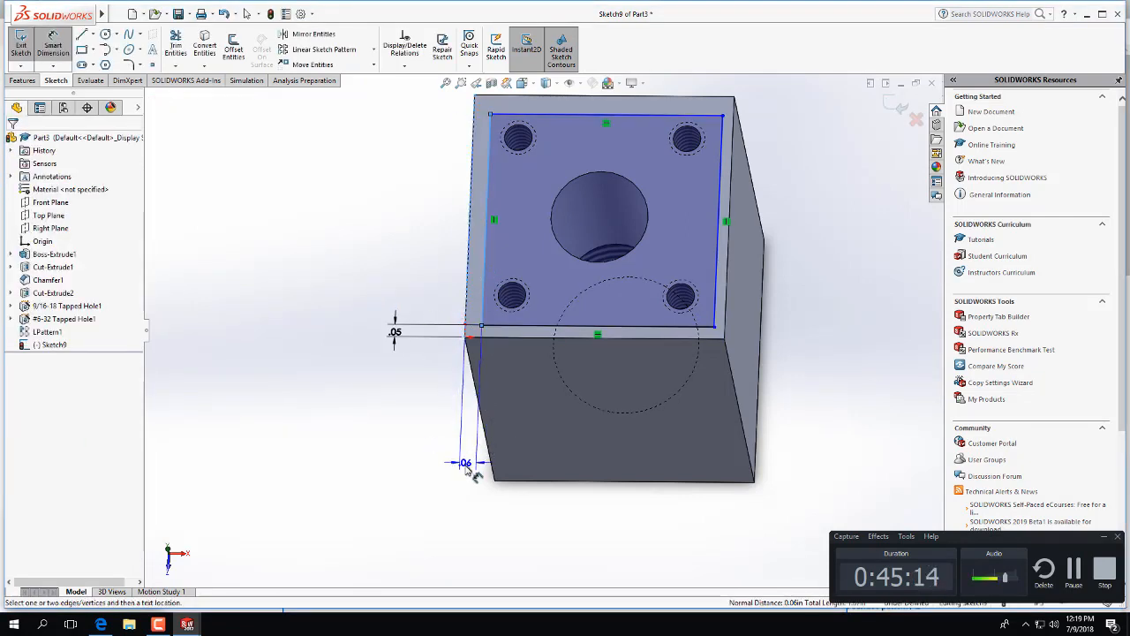
click(468, 470)
text(0)
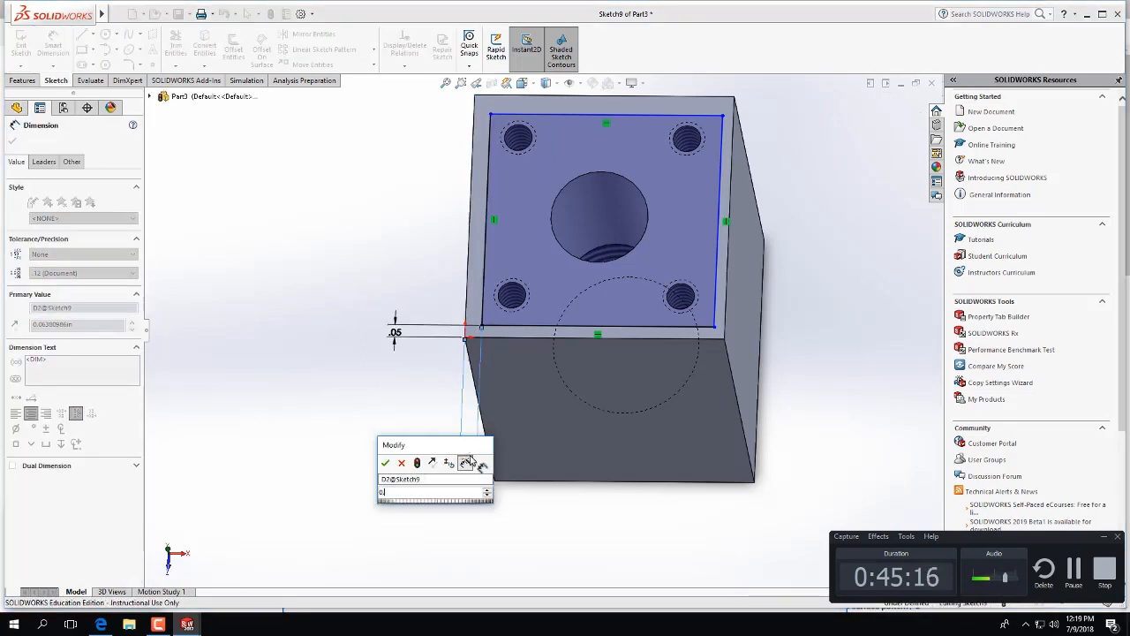
text(.05)
key(Return)
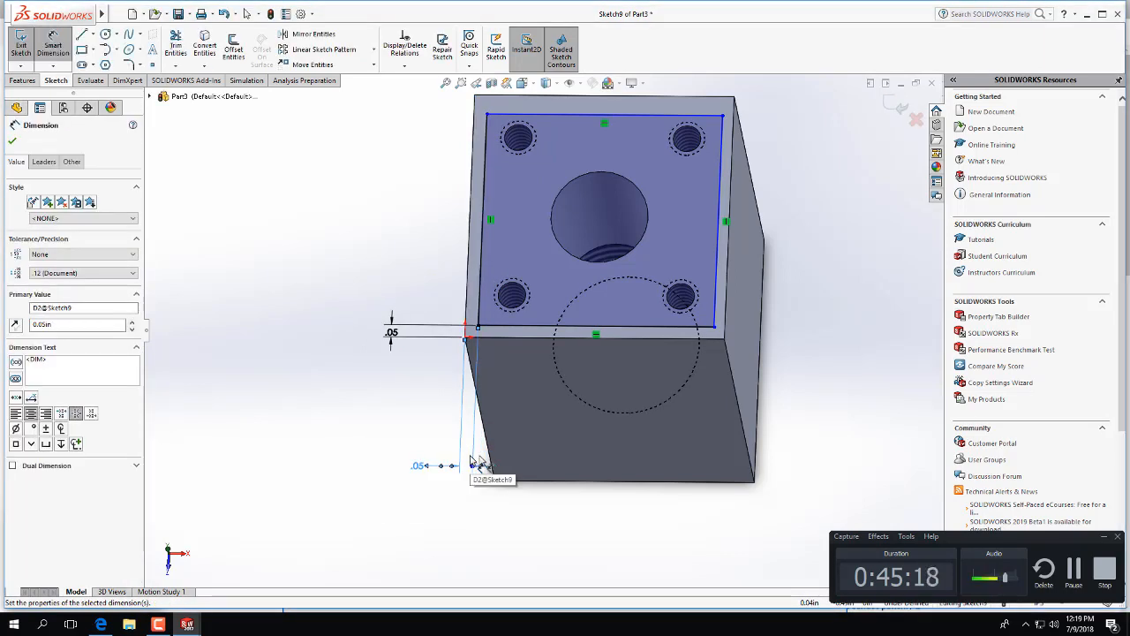
Dimension the rectangle's width and height both to 0.9 in
click(537, 329)
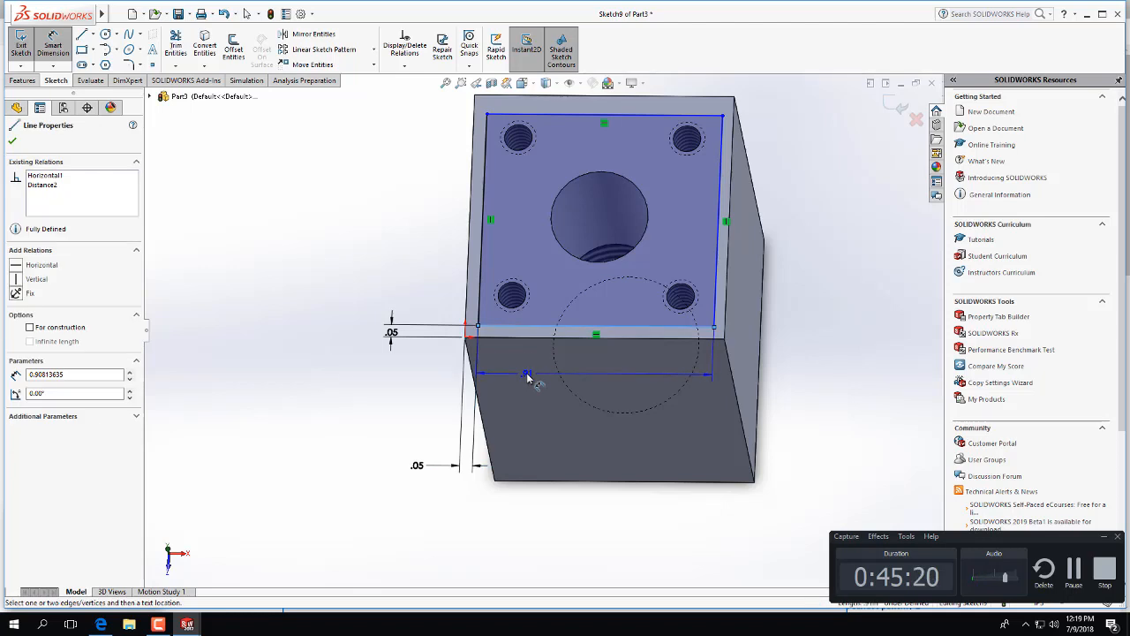
click(527, 377)
text(0.9)
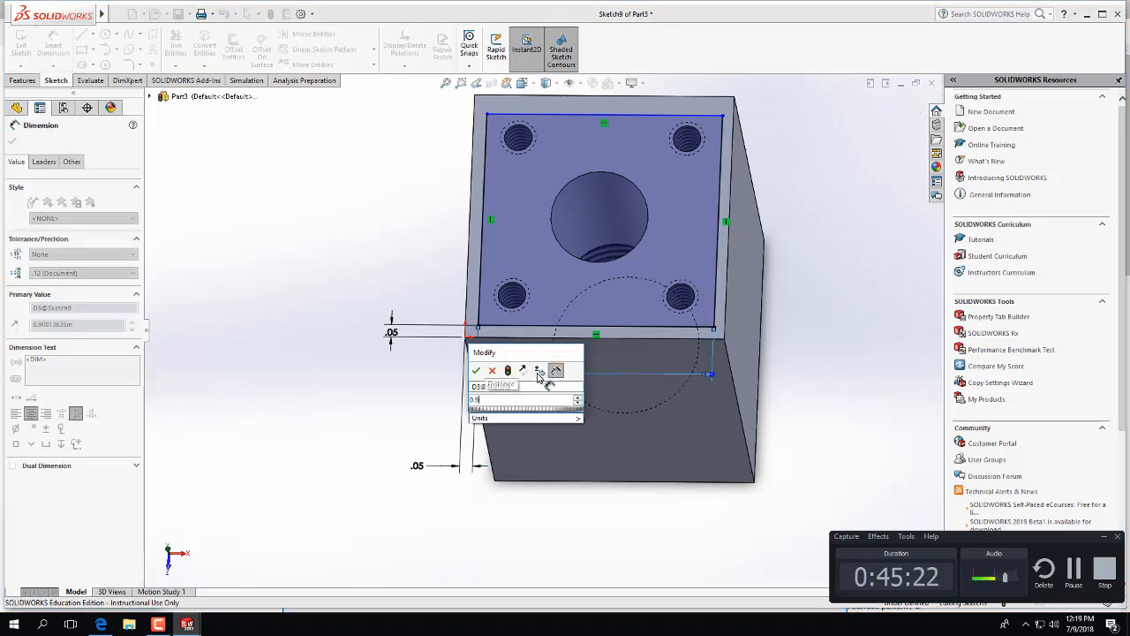
key(Return)
click(716, 258)
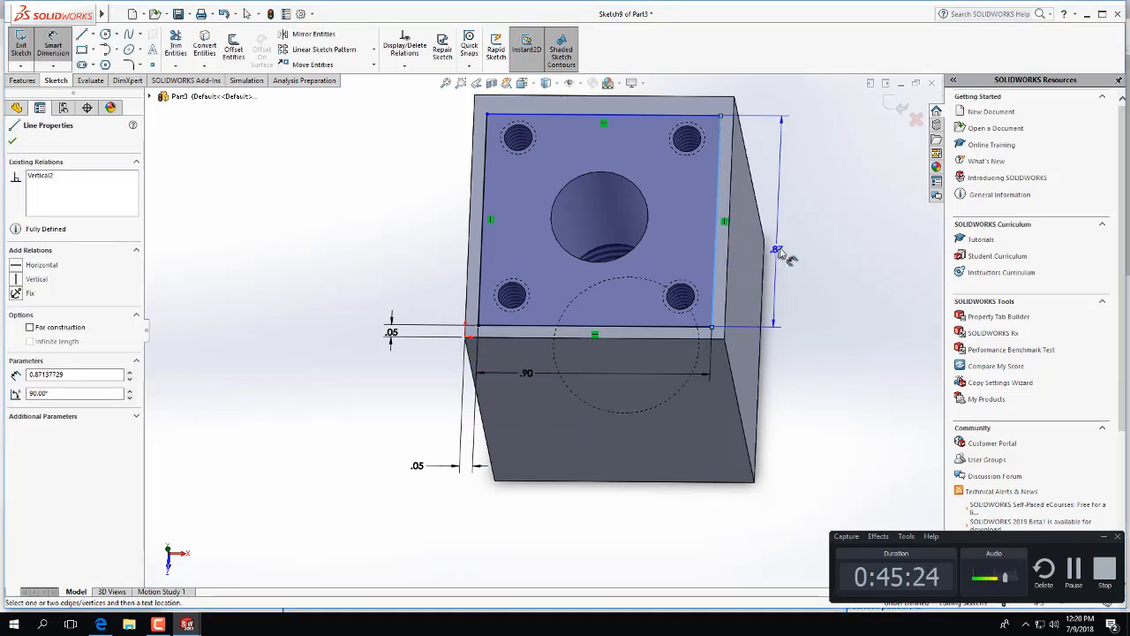
click(782, 253)
text(0)
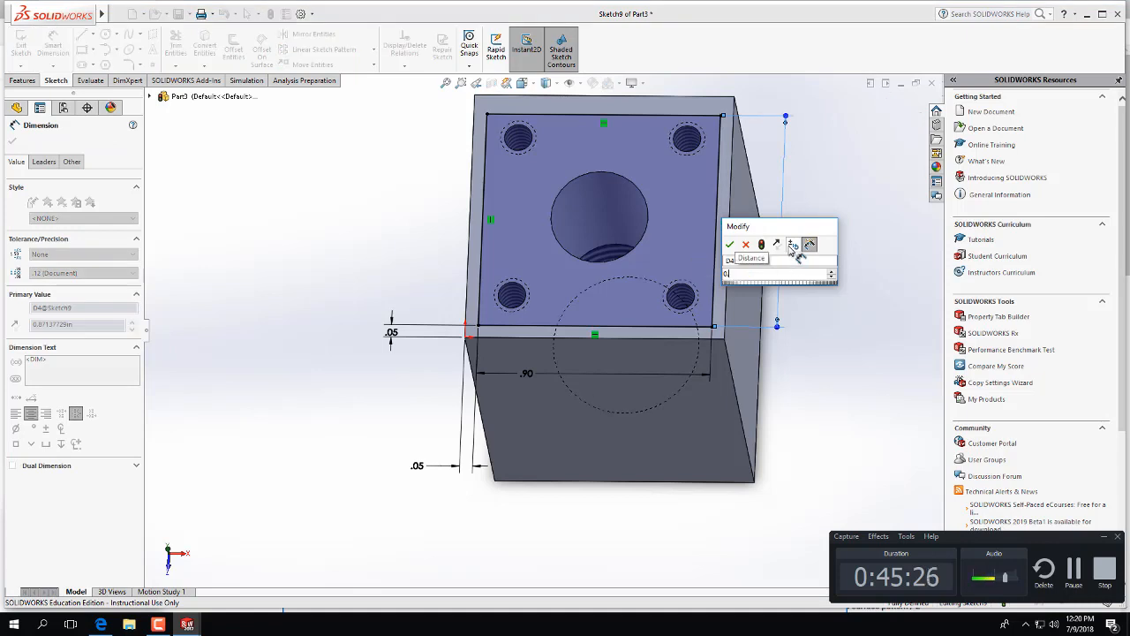
text(.9)
key(Return)
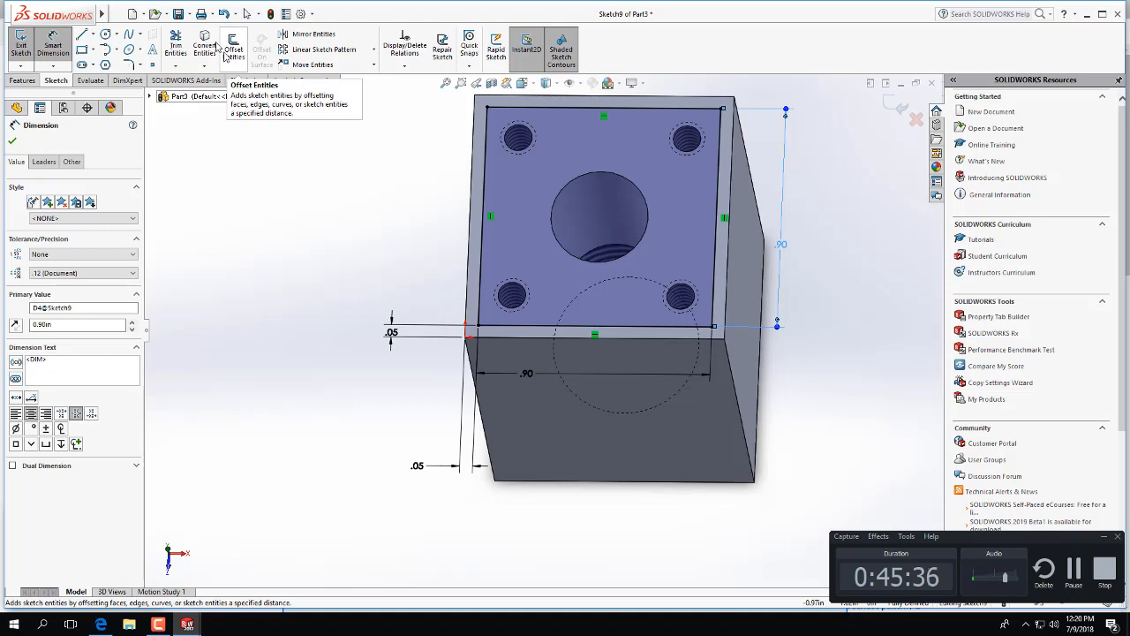
Fillet all four corners of the end-face sketch rectangle with a 0.125 in radius and exit the sketch
click(129, 64)
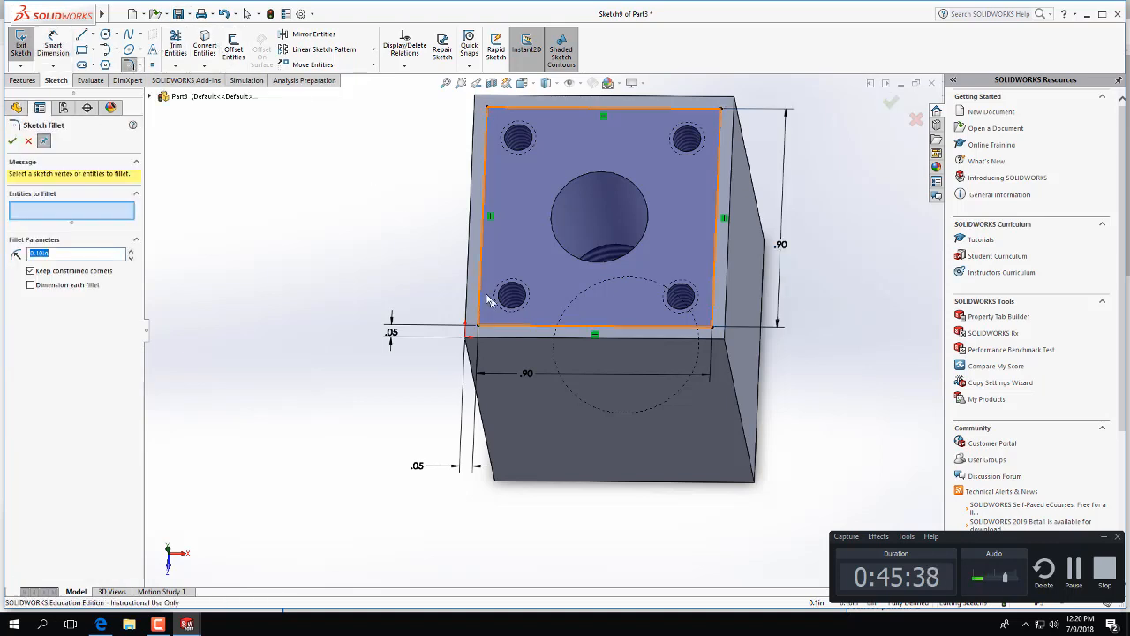
click(482, 302)
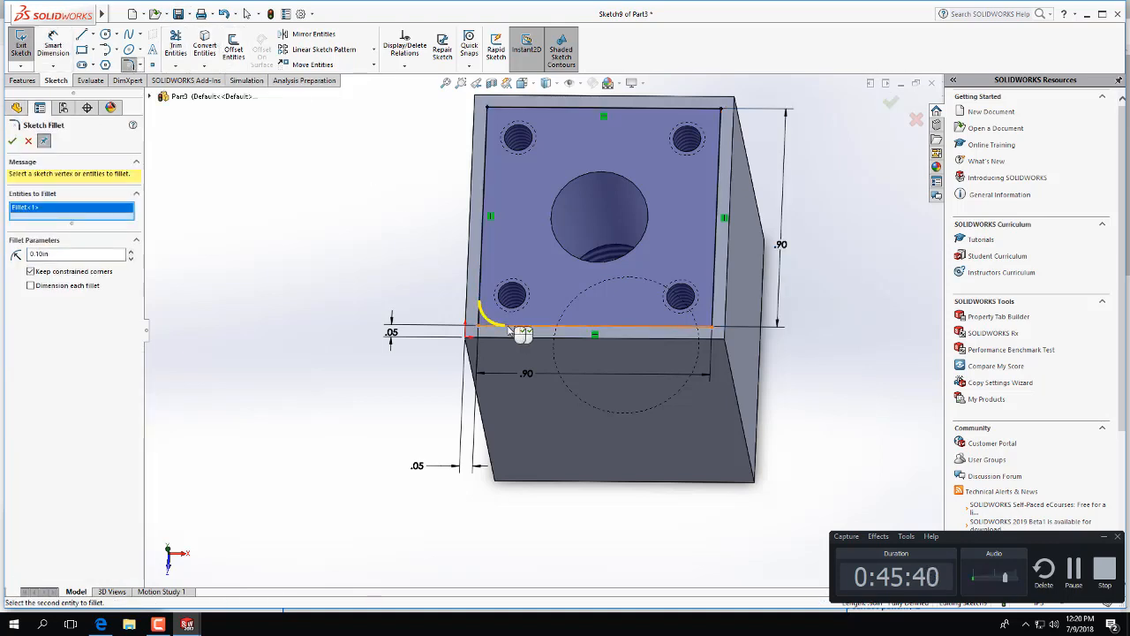
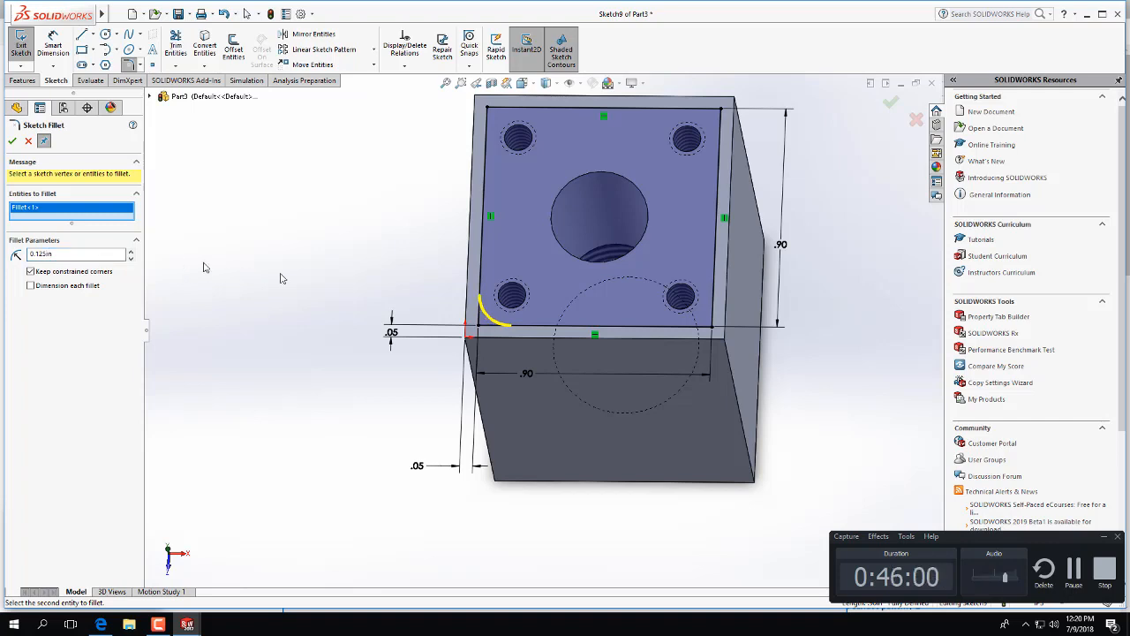
click(665, 331)
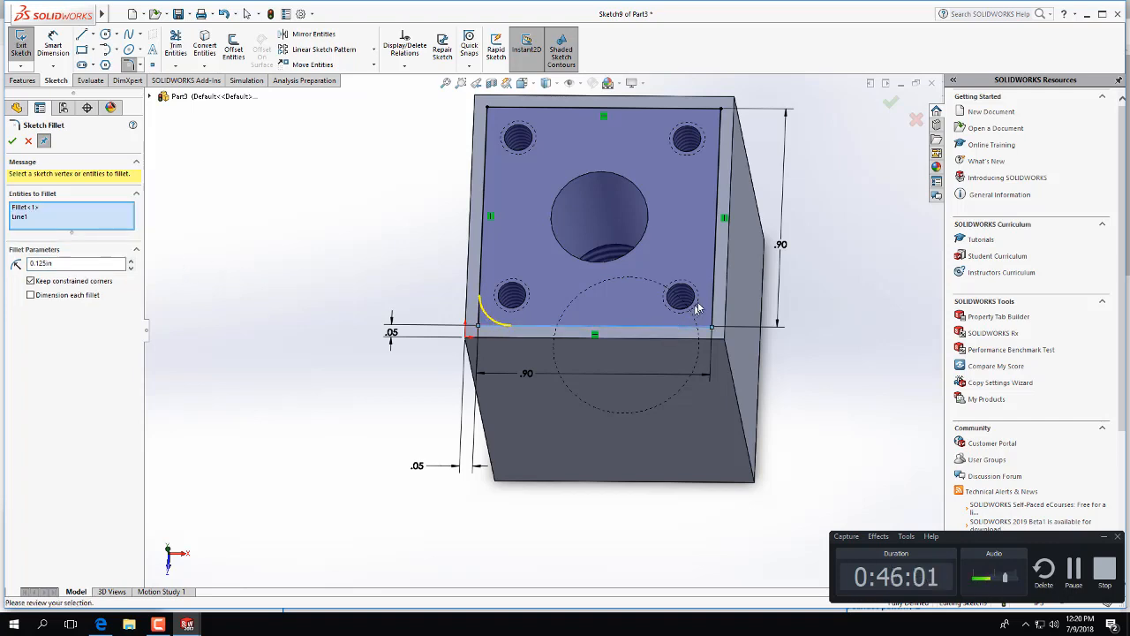
click(719, 175)
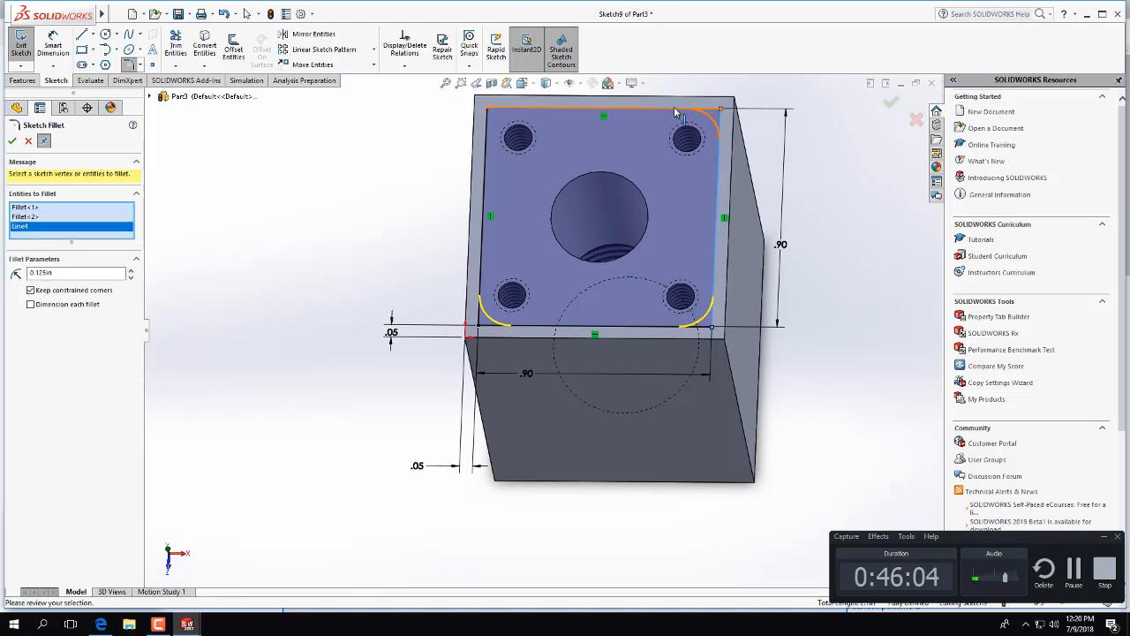
click(676, 109)
click(485, 134)
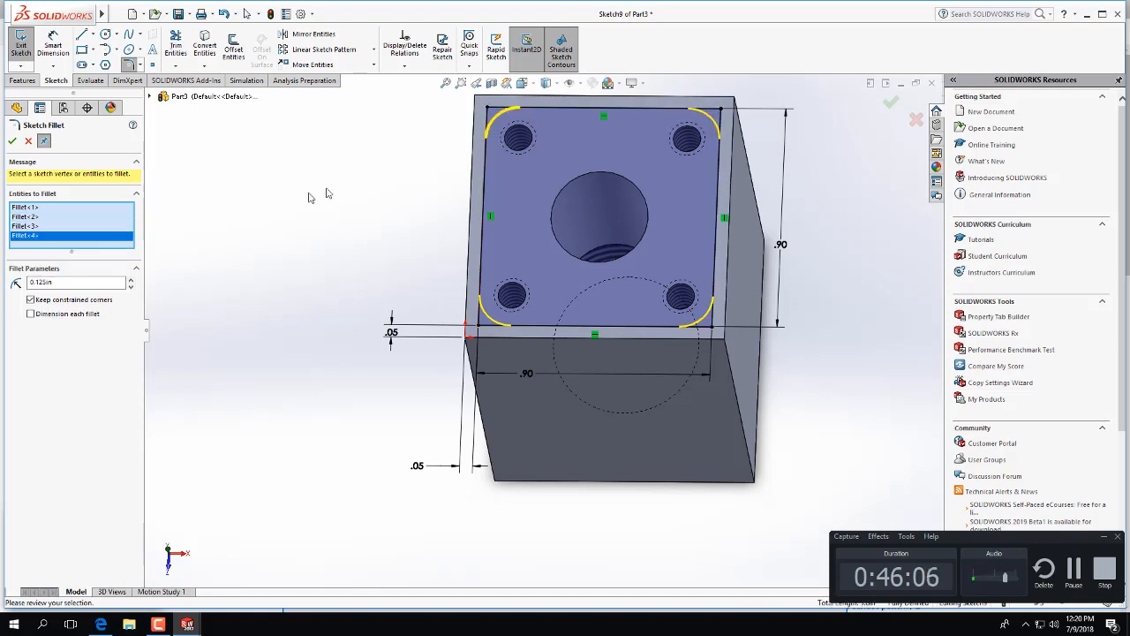
click(13, 143)
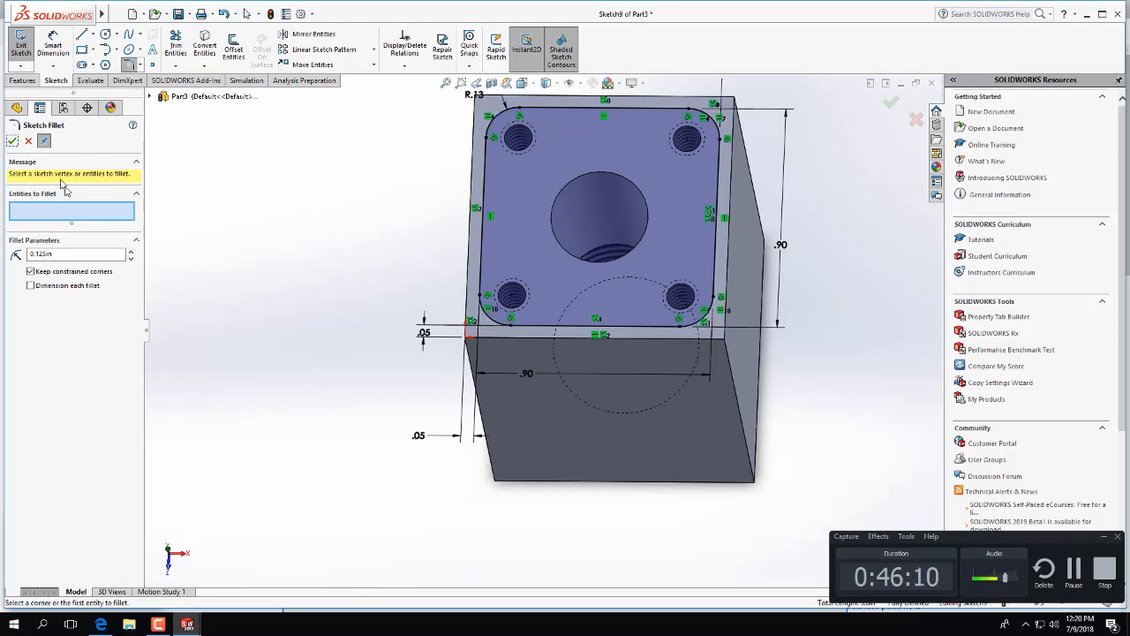
click(20, 43)
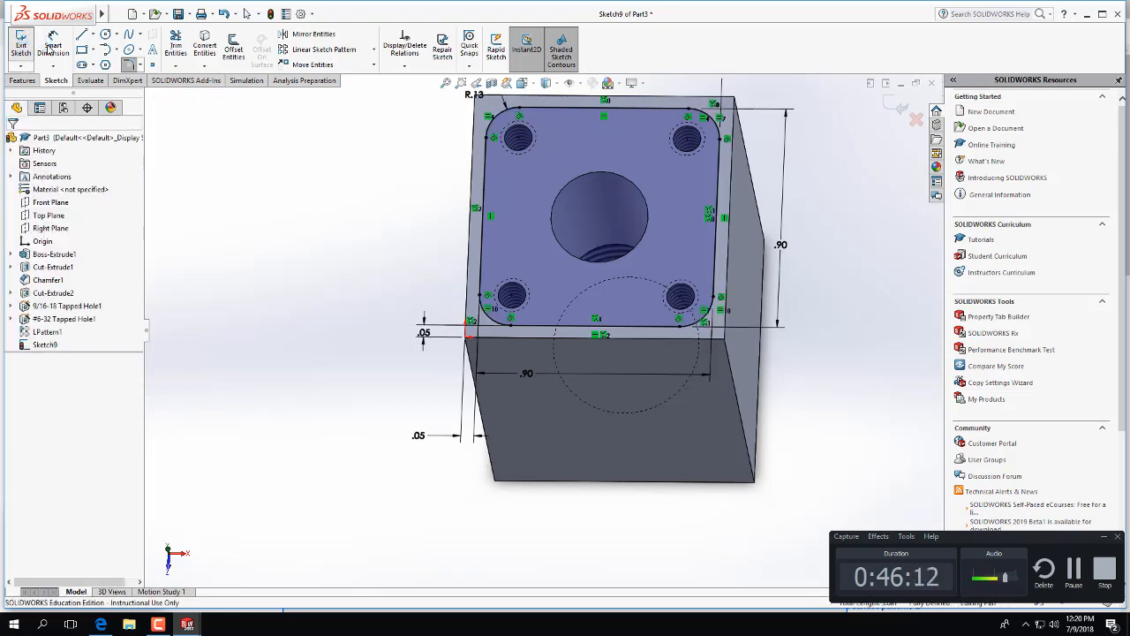
Cut the rounded rectangle 0.05 in deep into the end face with a blind Extruded Cut
click(184, 43)
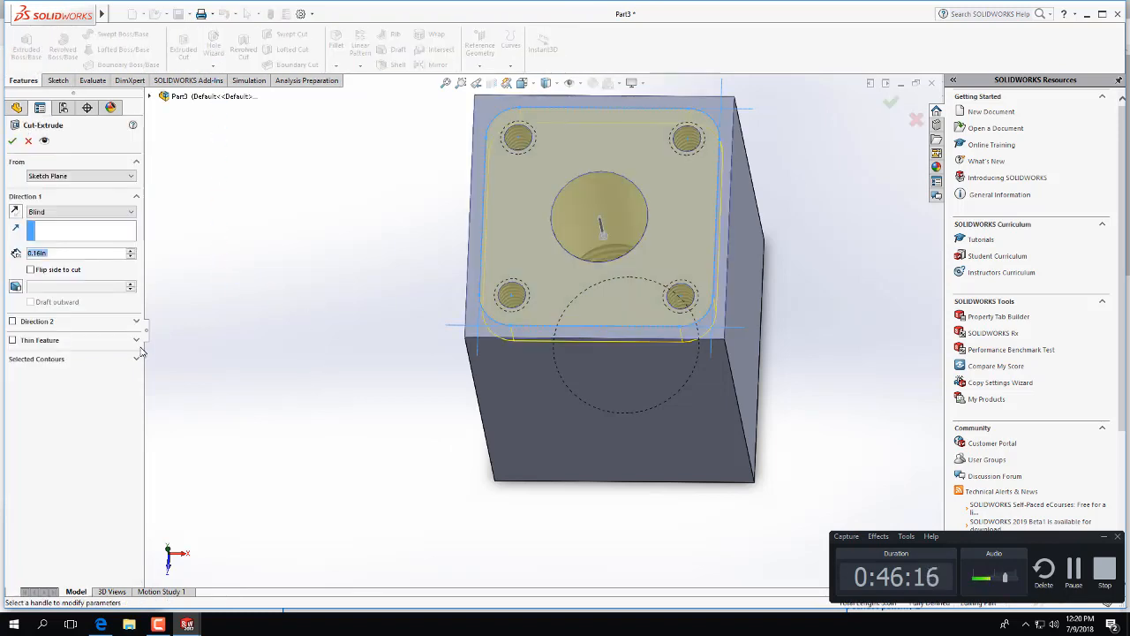
text(0.0)
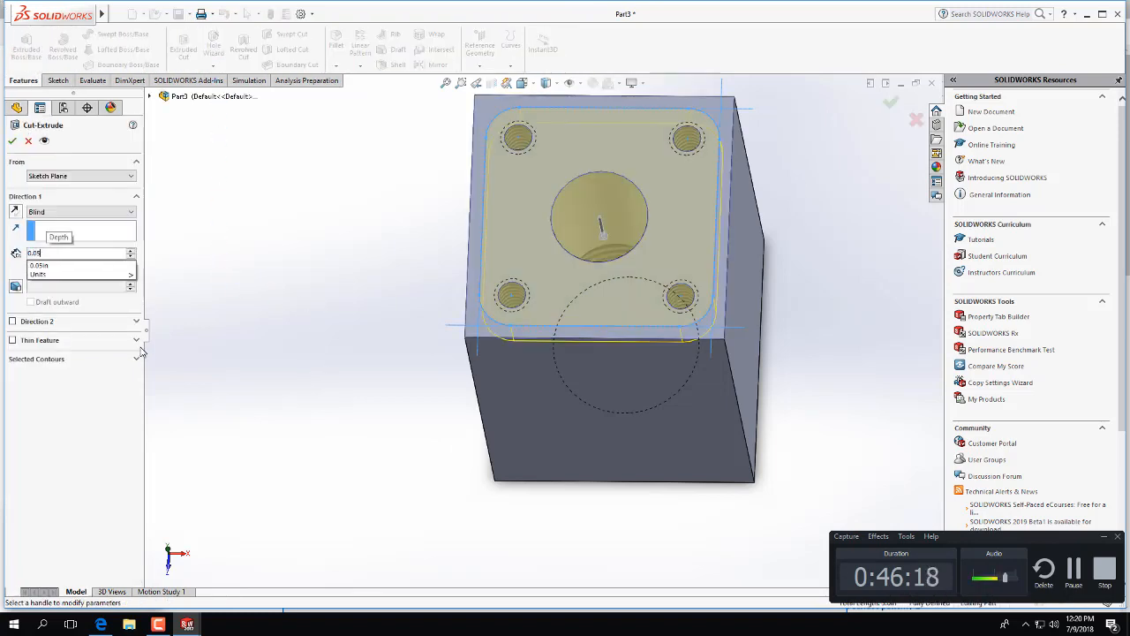
text(5)
key(Return)
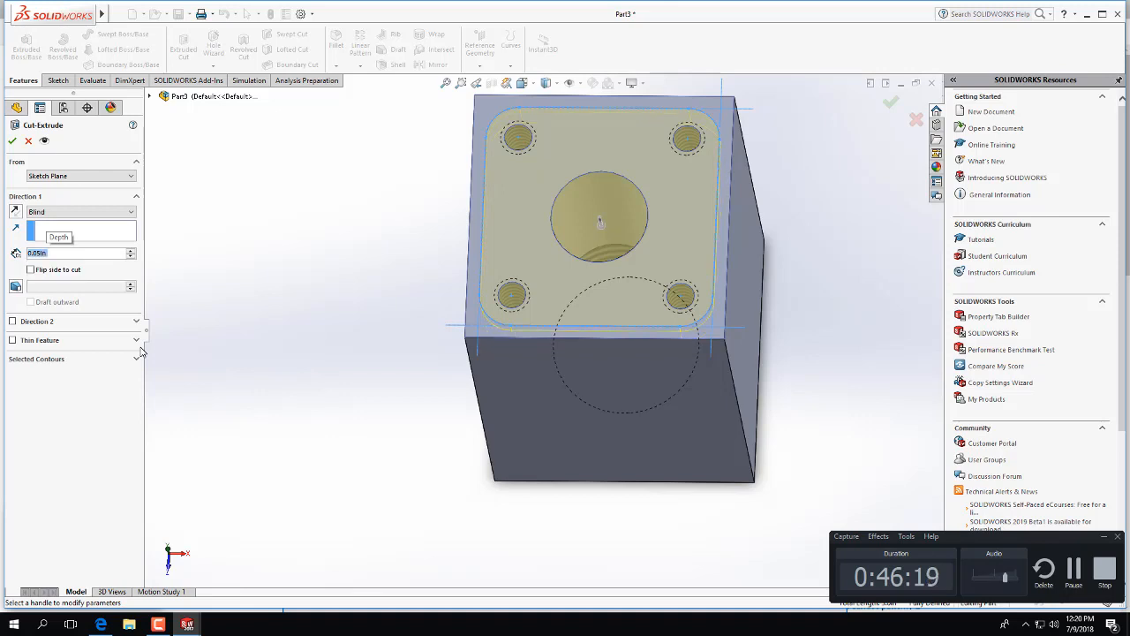
click(12, 140)
Sketch a circle about 0.50 in in diameter on the recessed end face, centred on the central hole
mouse_move(394, 322)
middle_down()
mouse_move(391, 348)
mouse_move(391, 303)
mouse_move(406, 312)
middle_up()
middle_drag(421, 377, 391, 439)
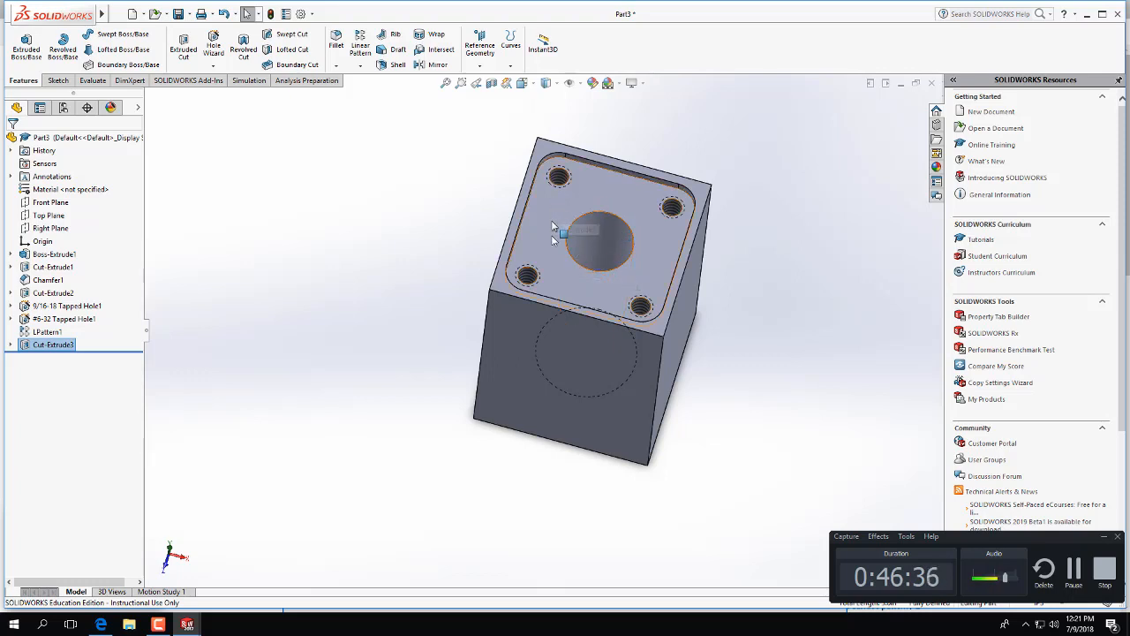
click(58, 81)
click(20, 44)
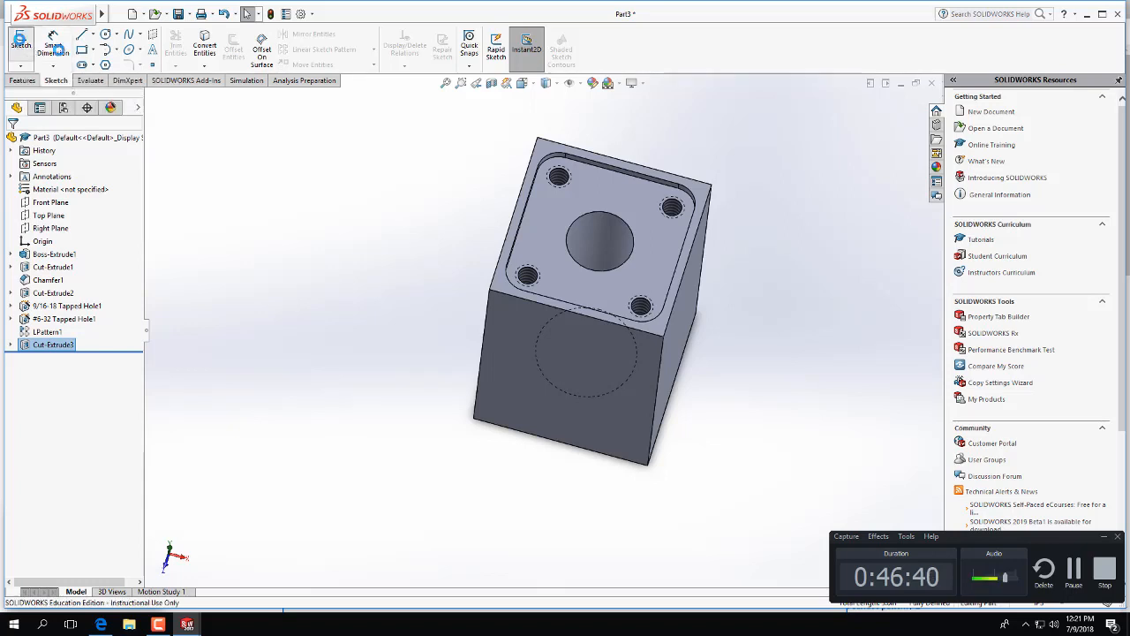
click(516, 252)
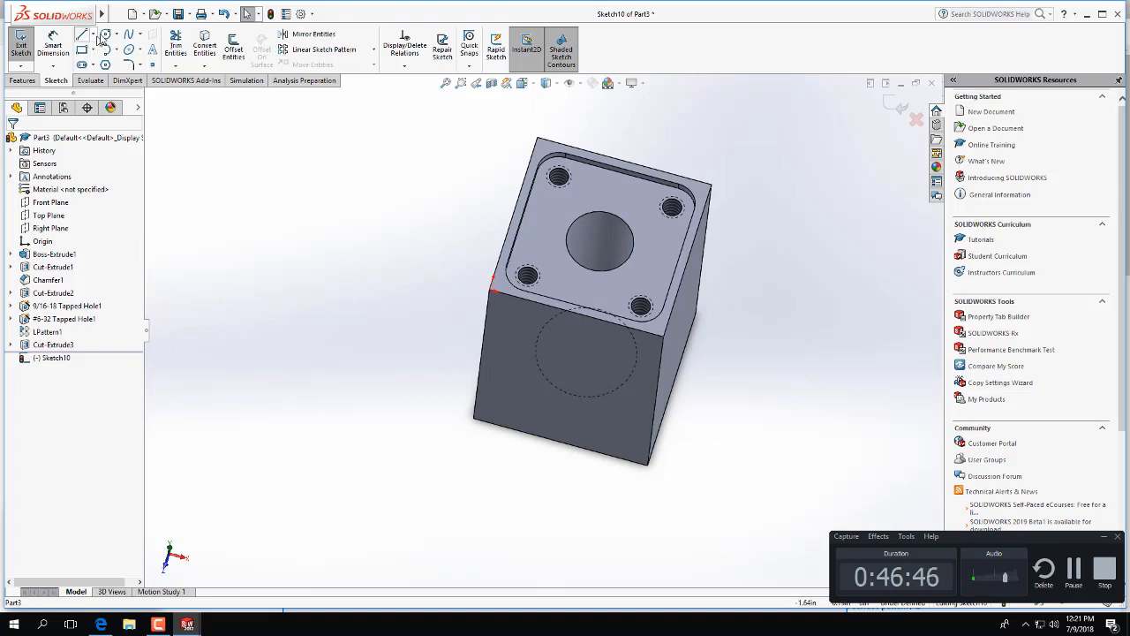
click(104, 35)
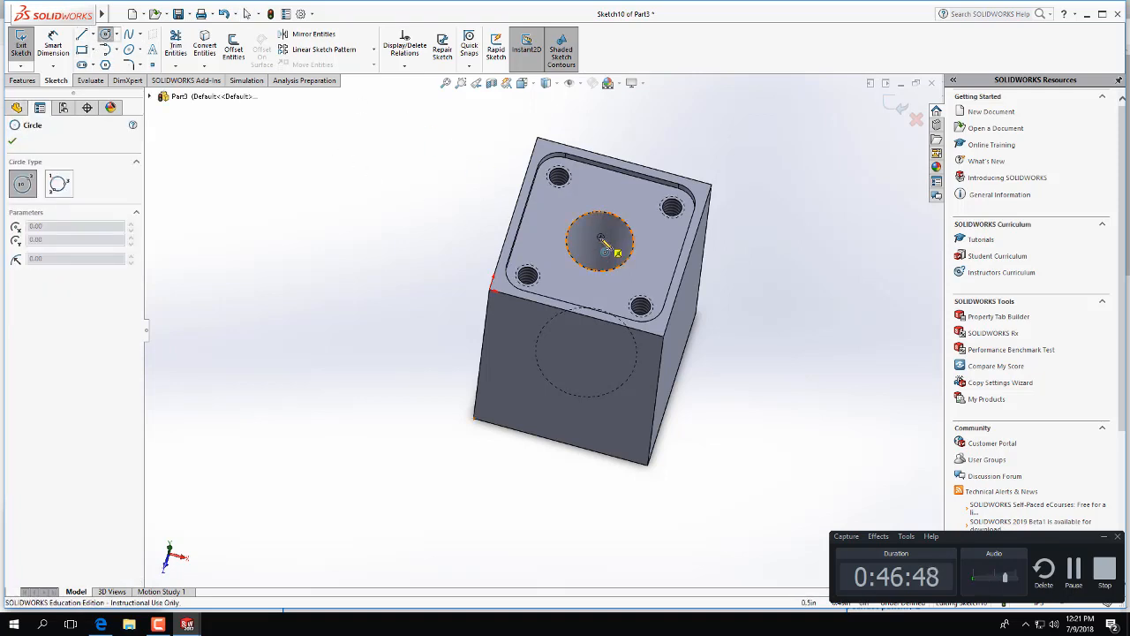
click(600, 238)
click(637, 209)
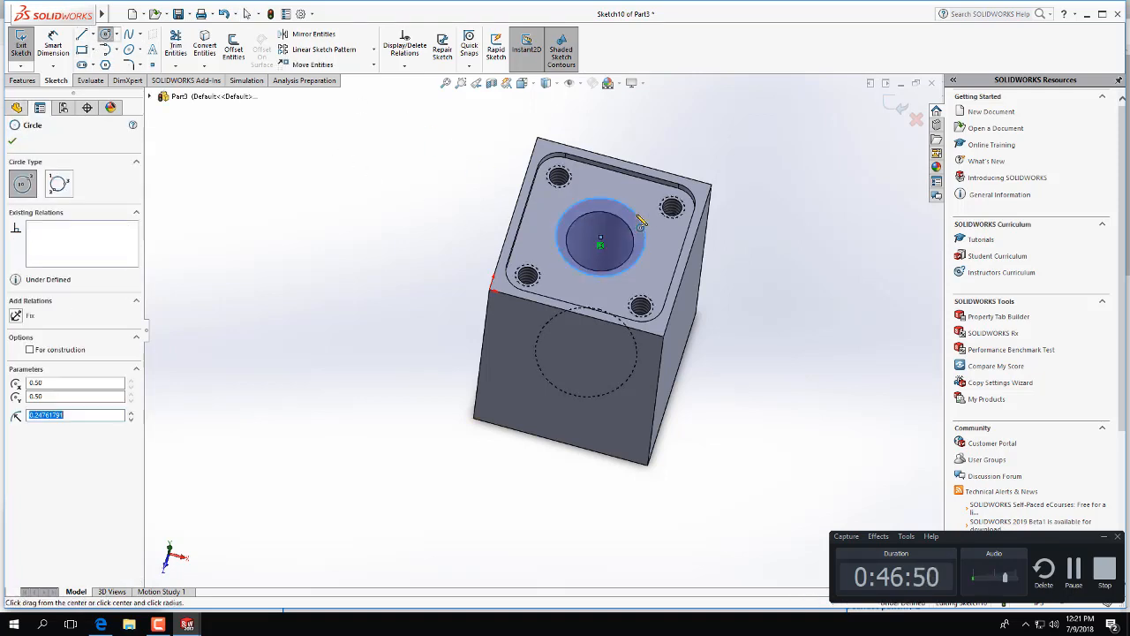
middle_drag(554, 261, 509, 306)
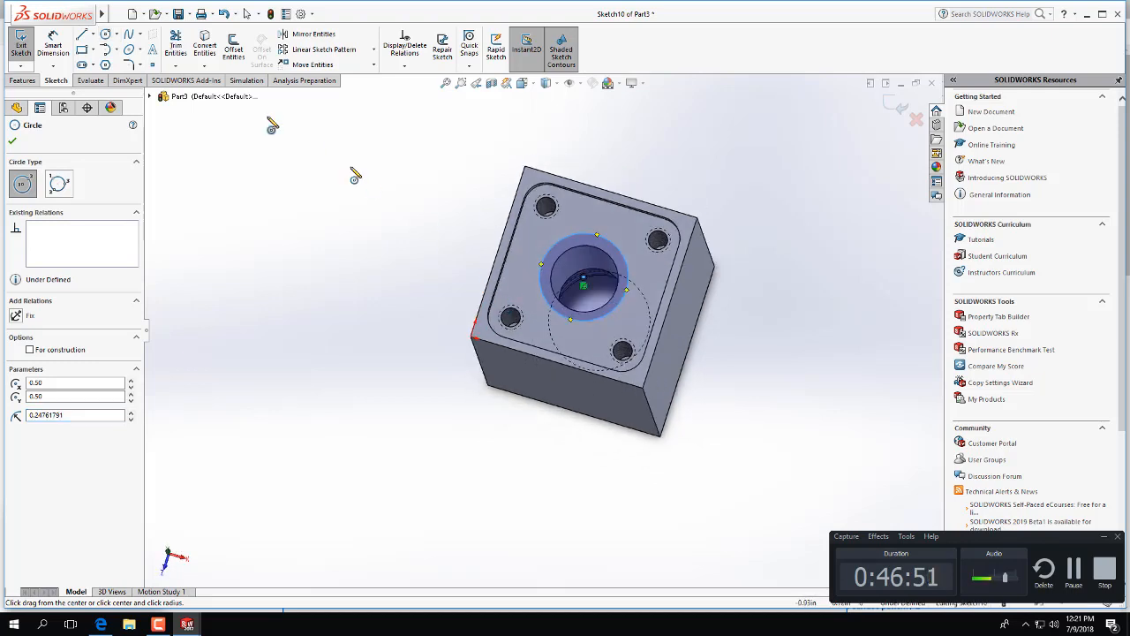
Dimension the circle's diameter to 0.625 in and exit the sketch
click(53, 46)
click(583, 281)
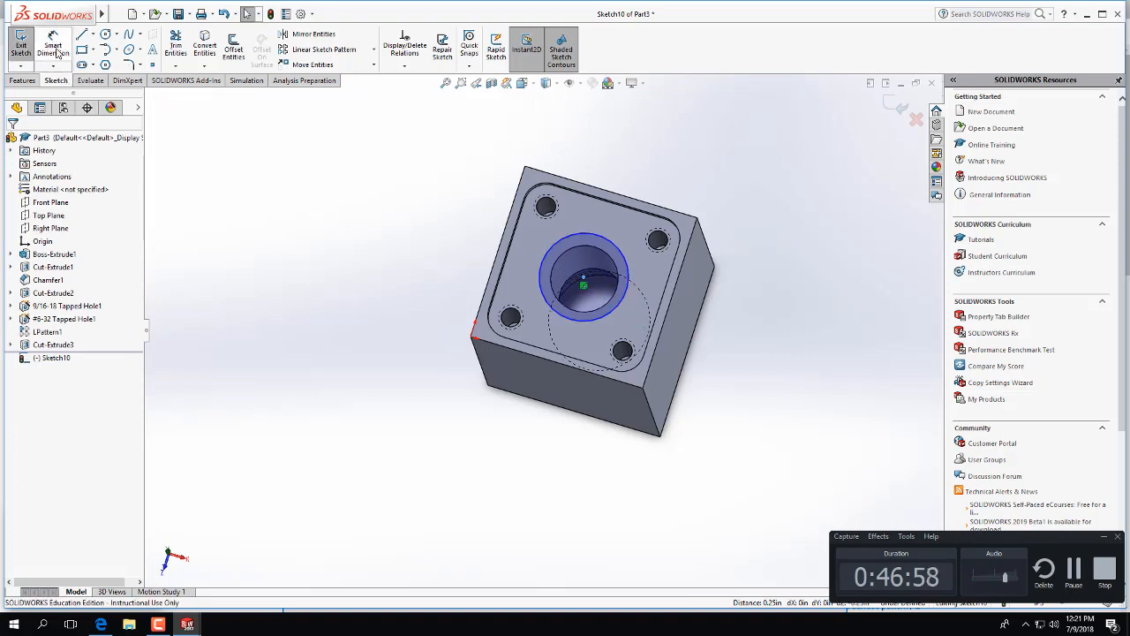
click(628, 263)
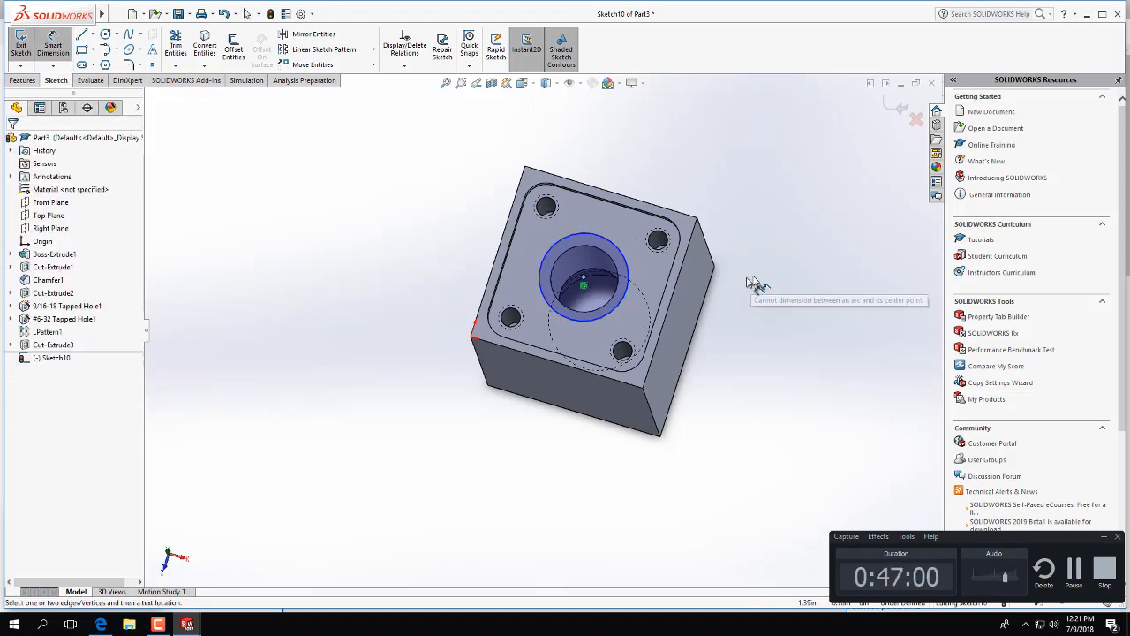
click(624, 255)
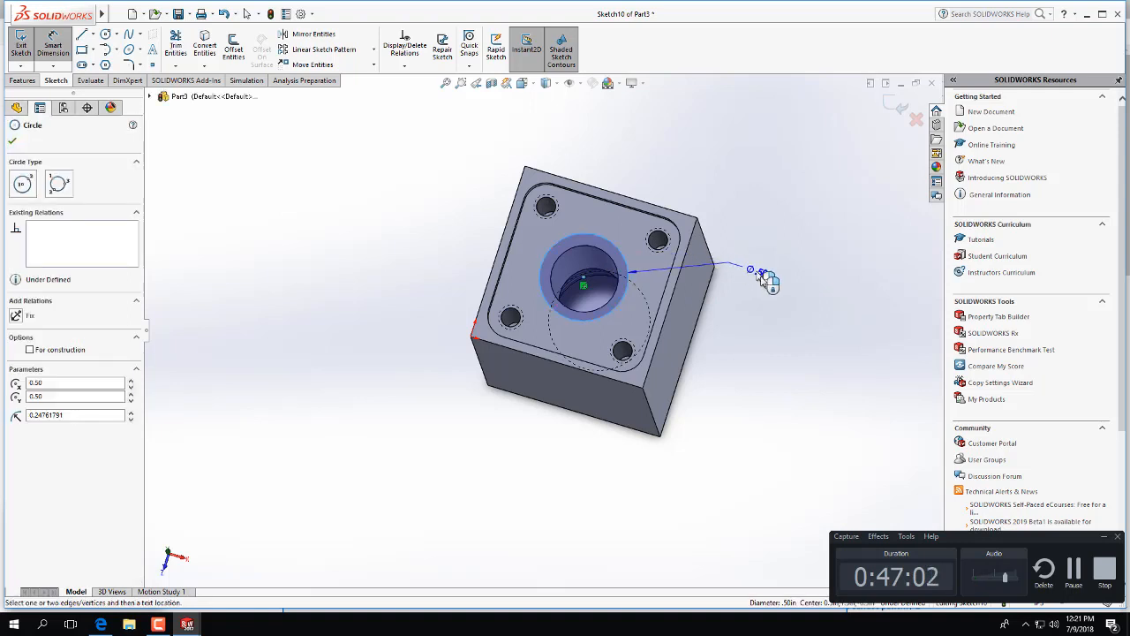
click(777, 320)
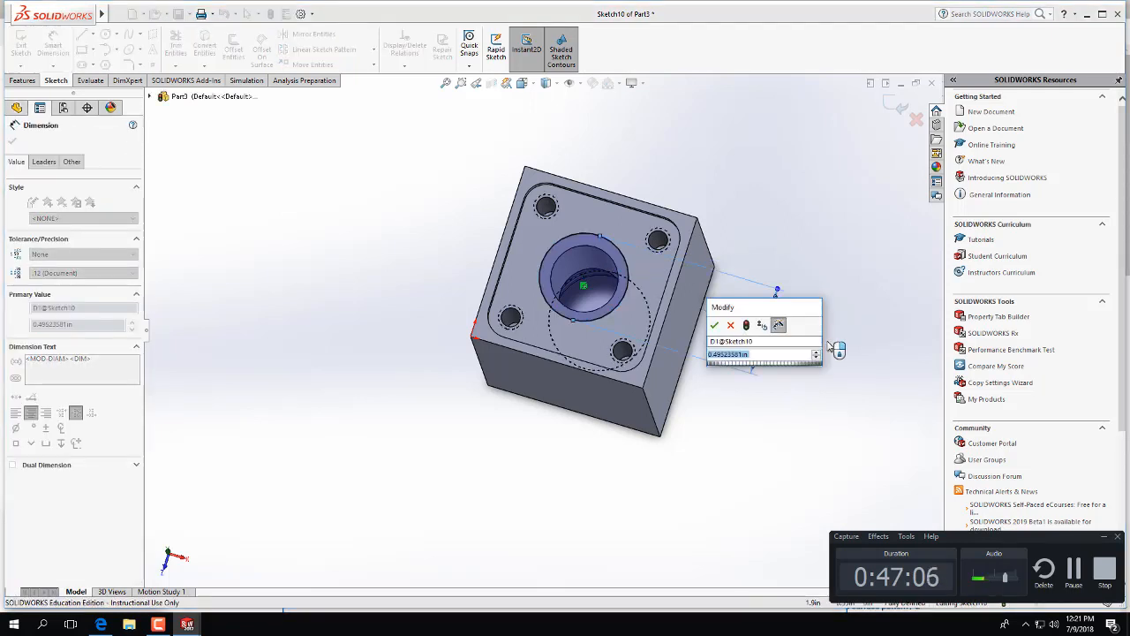
text(0.625)
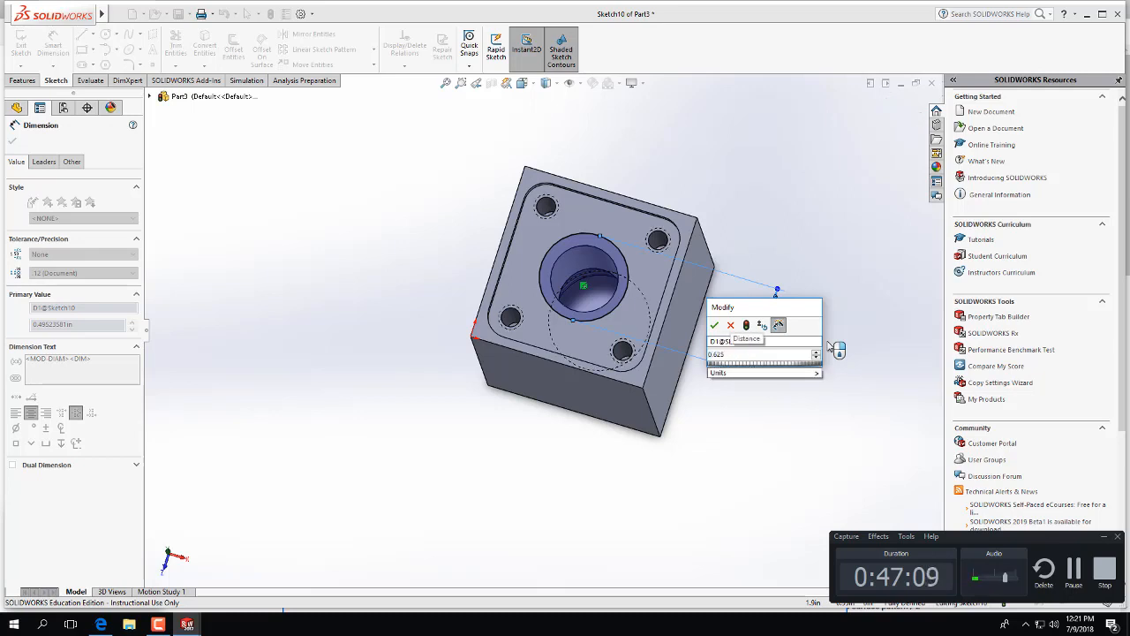
key(Return)
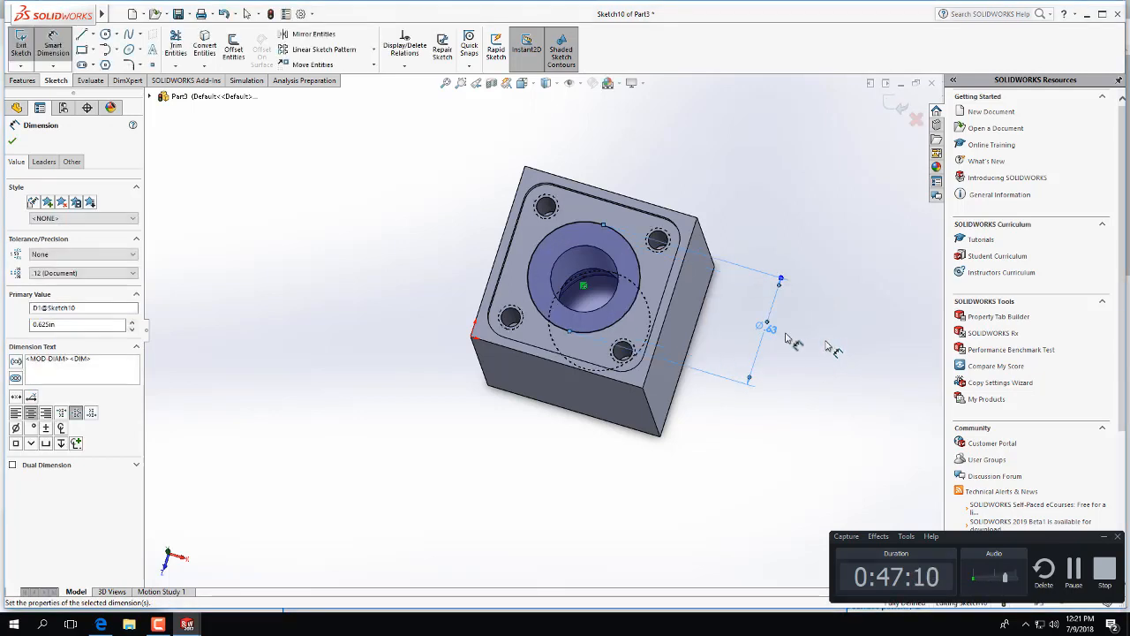
click(22, 45)
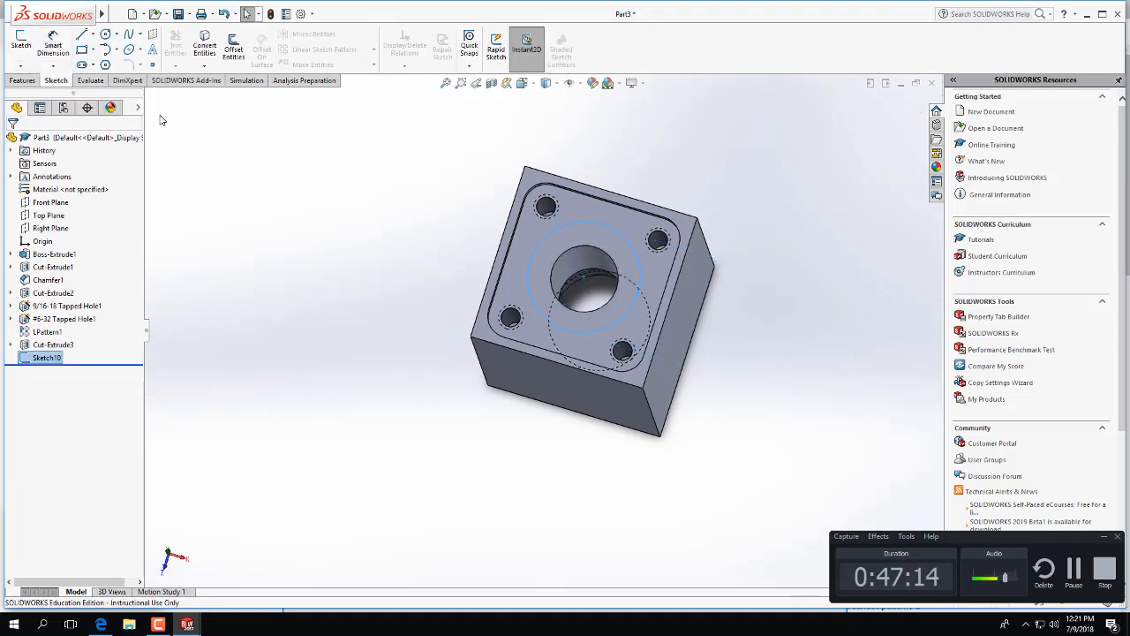
Cut the circle 0.58 in deep into the block with a blind Extruded Cut
click(22, 80)
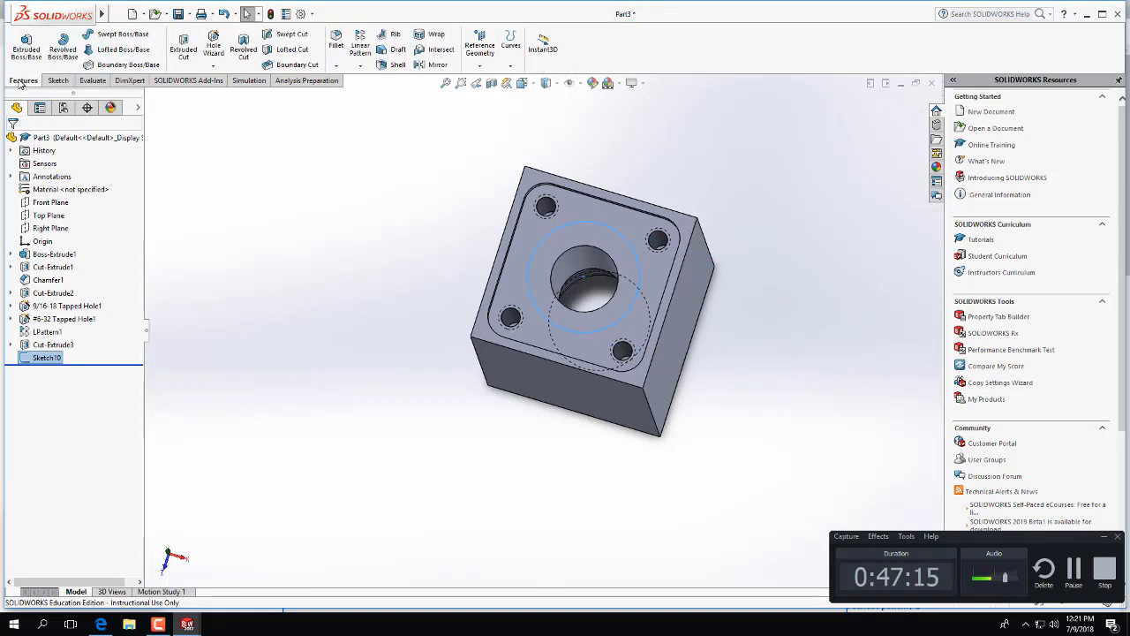
click(183, 46)
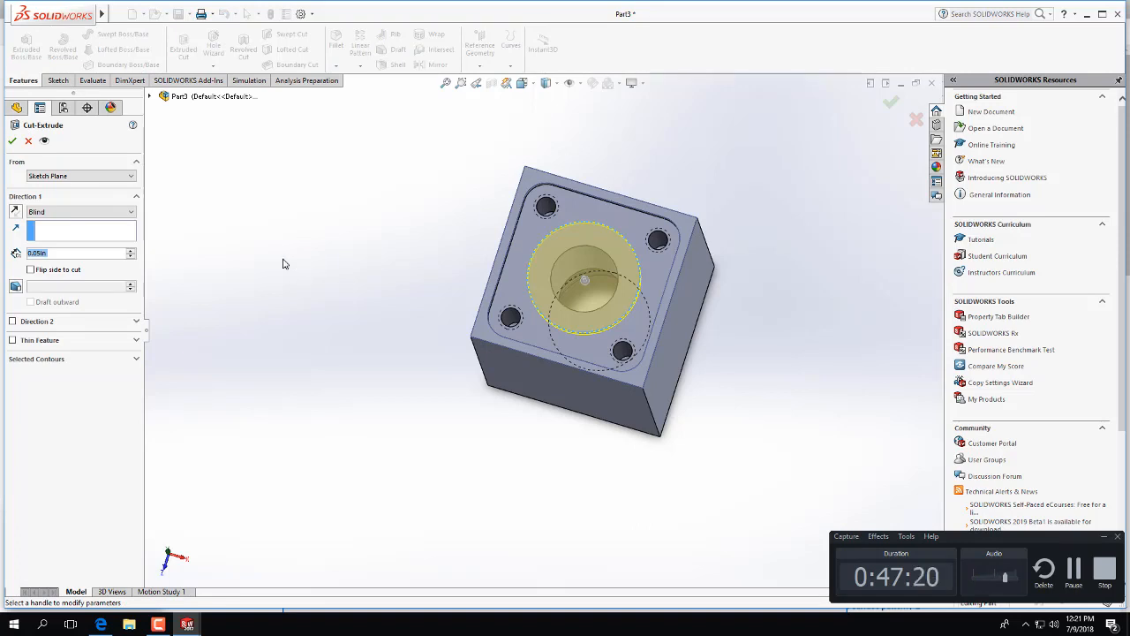
text(0.58)
key(Return)
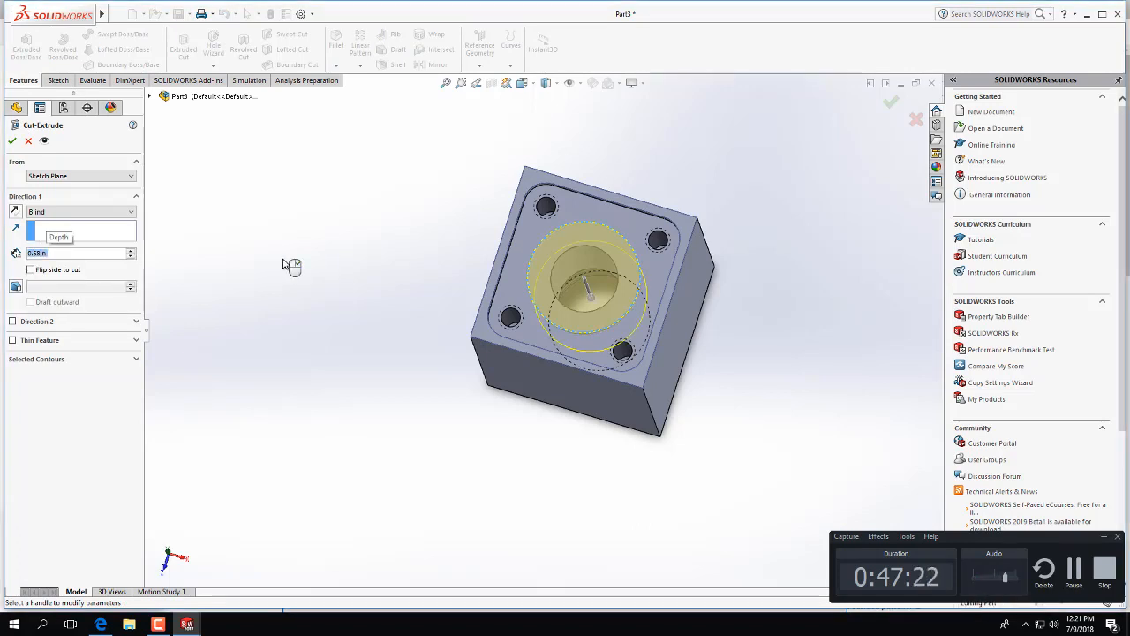
click(13, 142)
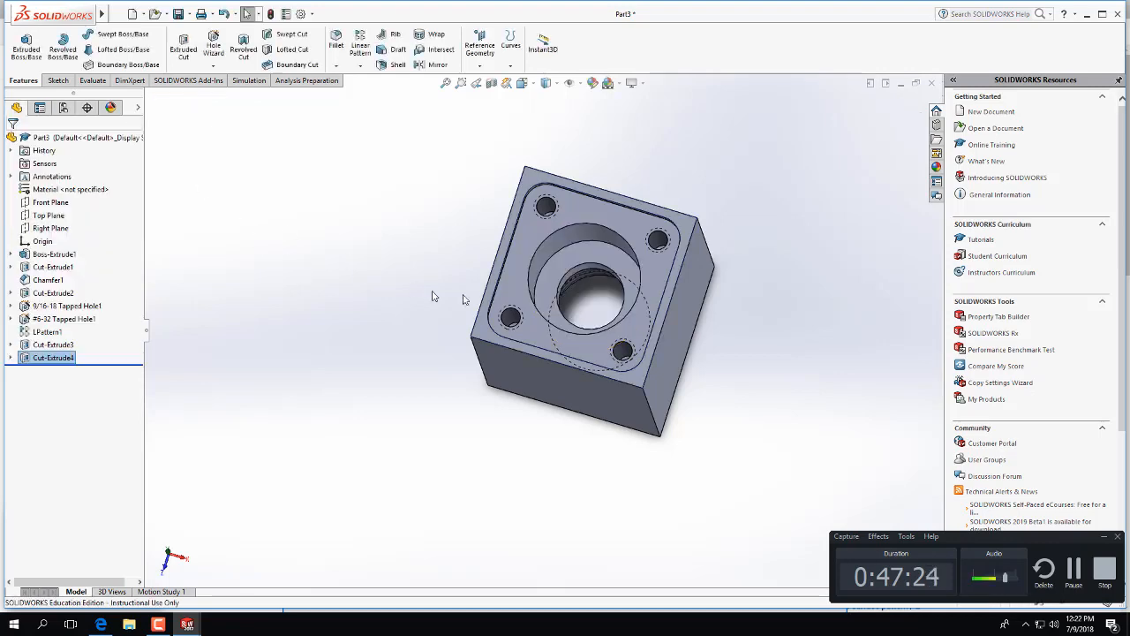
Set up a #10-32 ANSI Inch bottoming tapped hole in the Hole Wizard with the Up To Next end condition
middle_drag(676, 430, 592, 444)
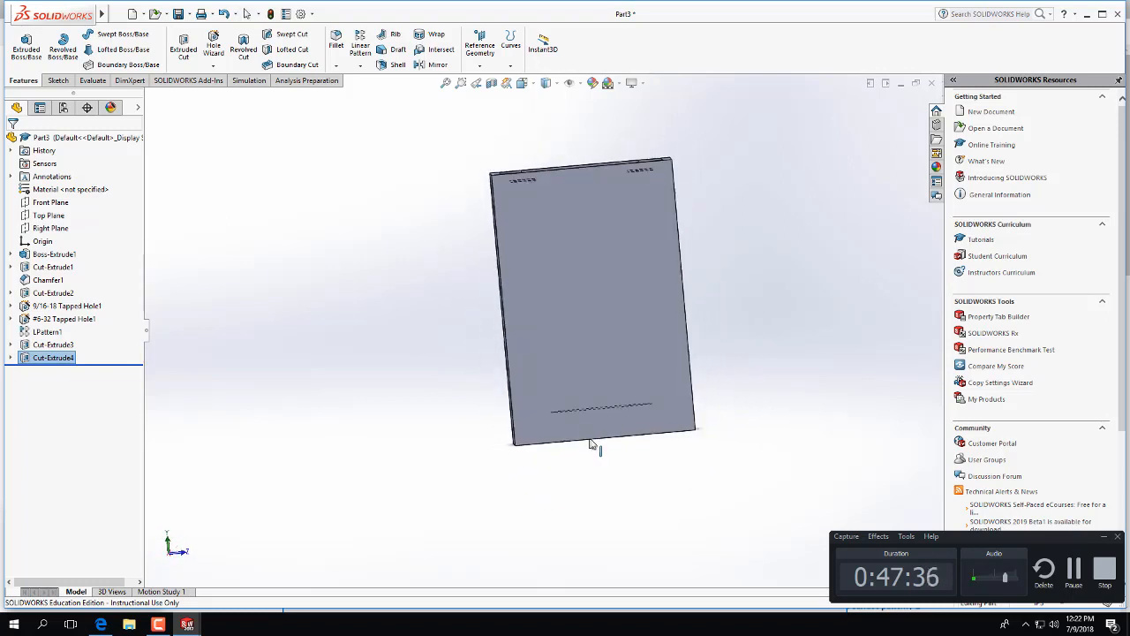
click(58, 80)
click(32, 81)
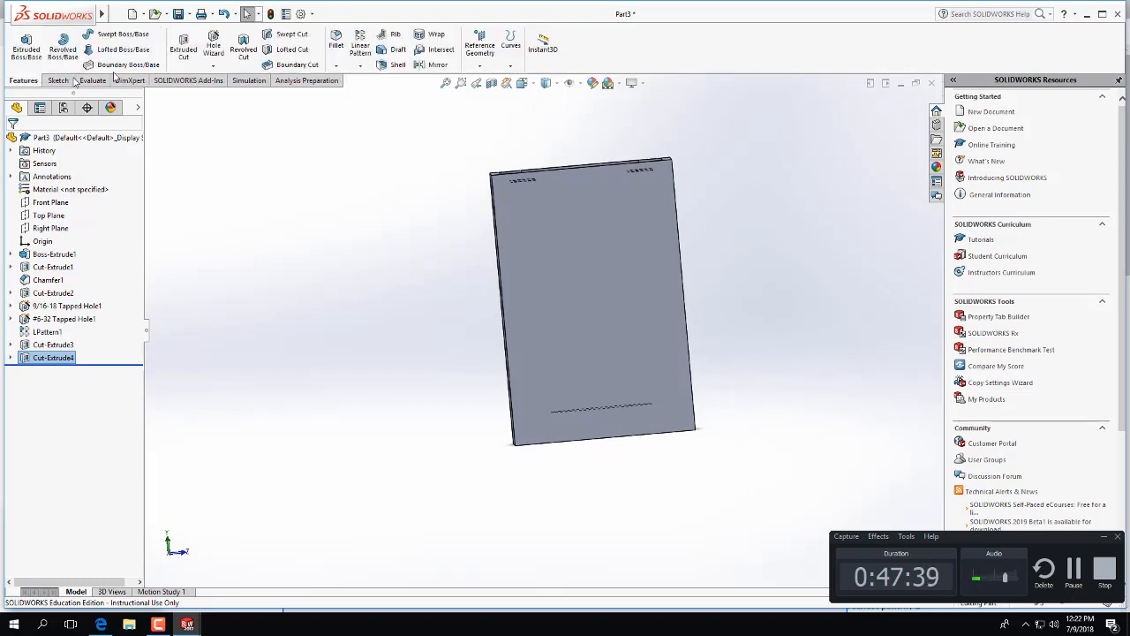
click(215, 67)
click(225, 78)
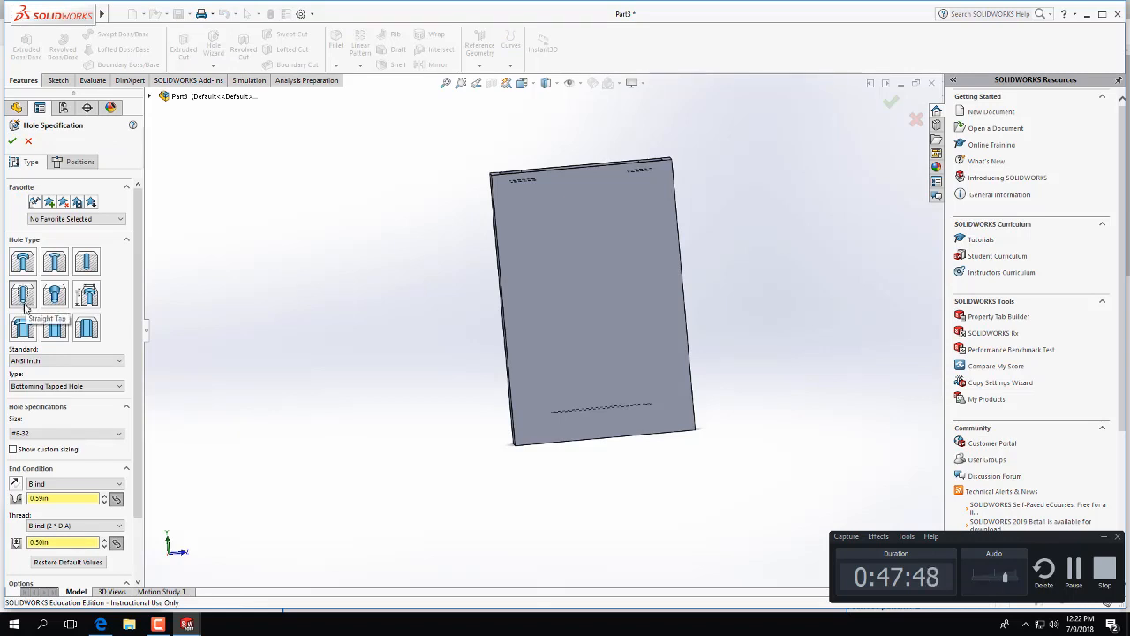
click(121, 429)
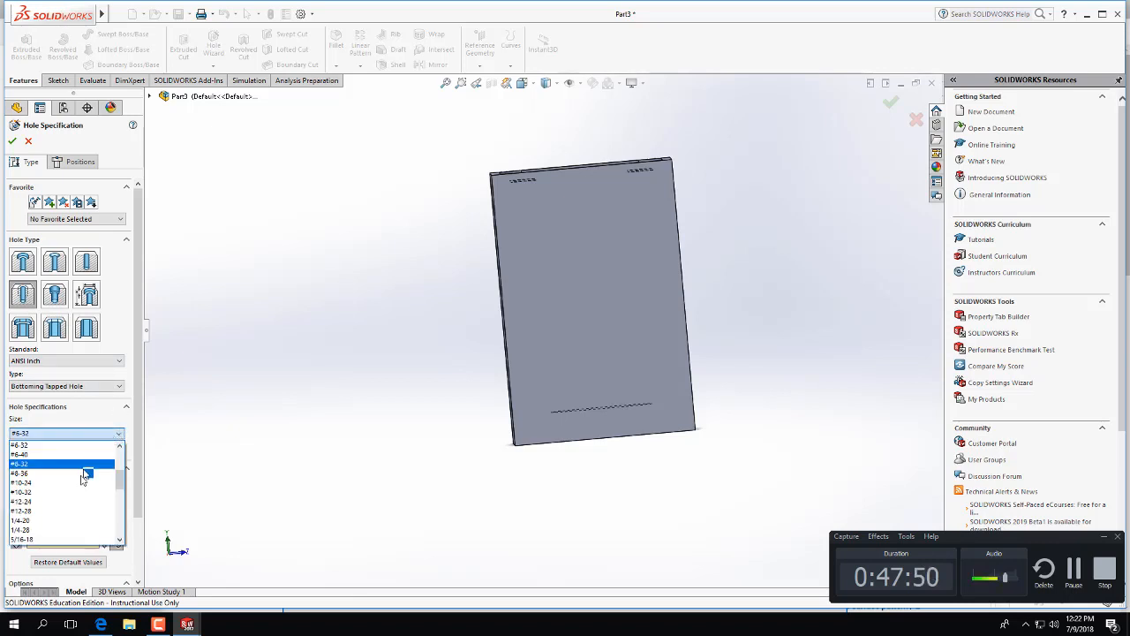
click(116, 488)
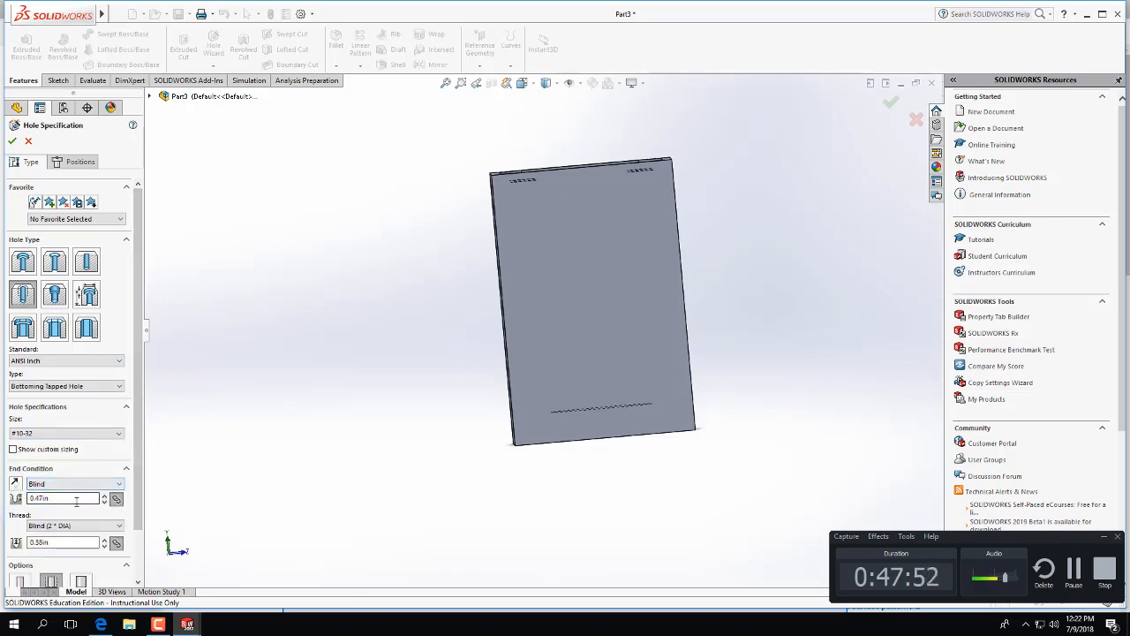
click(94, 483)
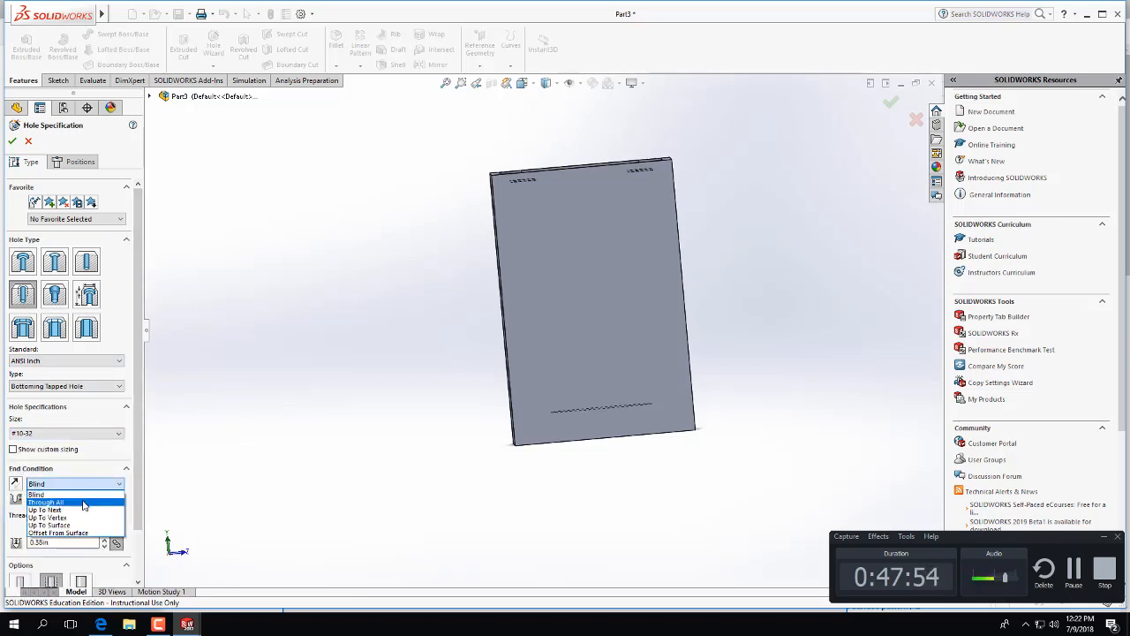
click(89, 509)
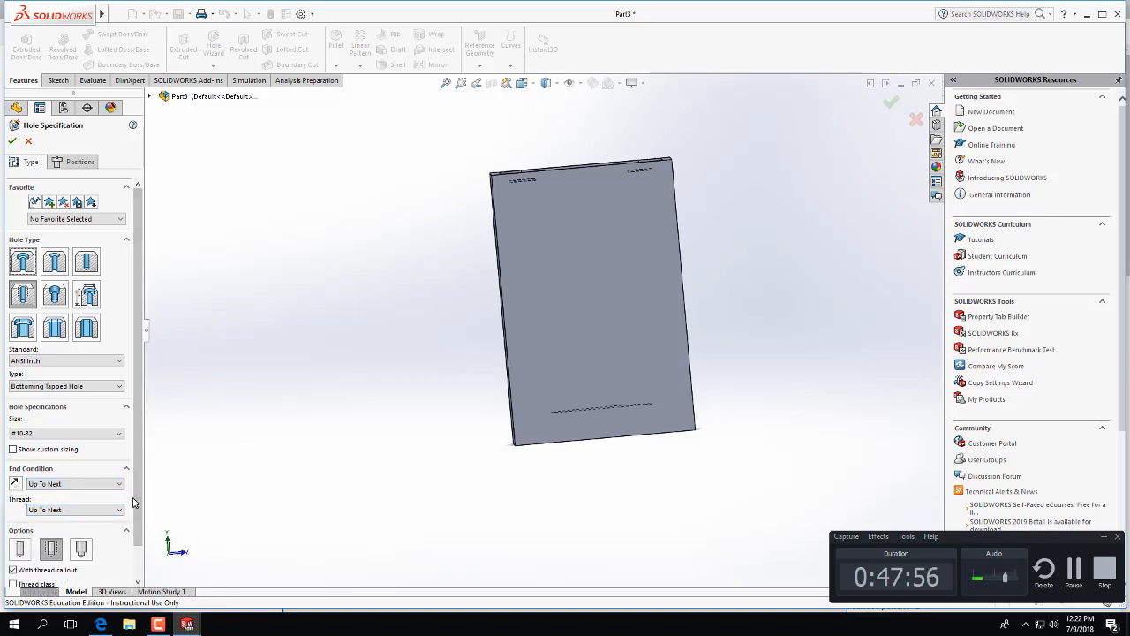
Place the #10-32 tapped hole's position point near the middle of one long side face of the block
scroll(137, 498, down, 2)
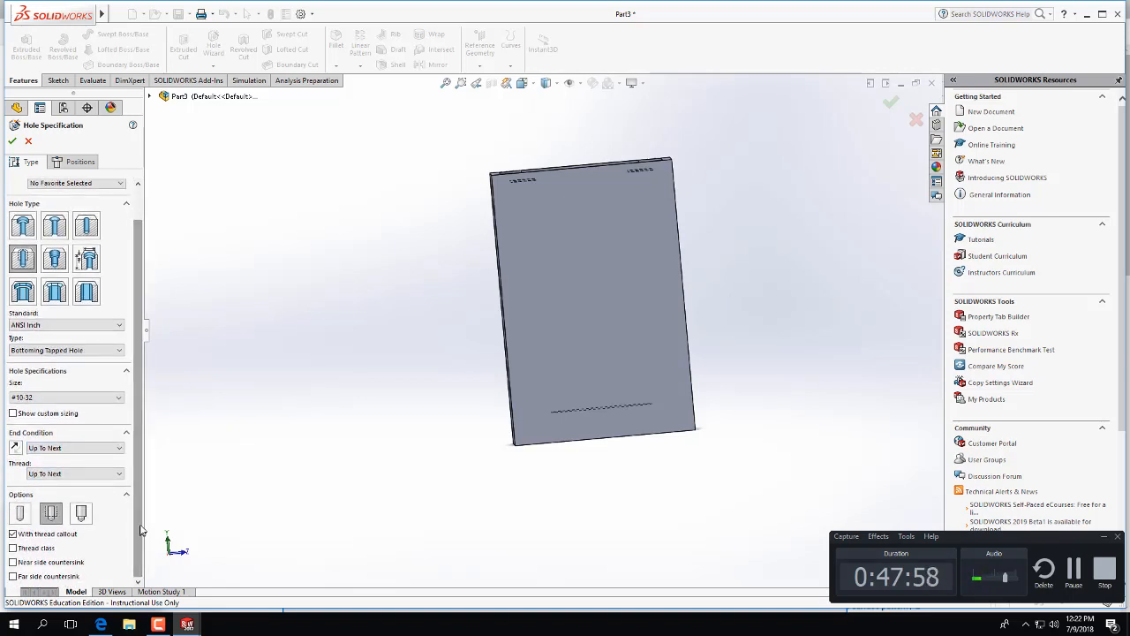
click(76, 164)
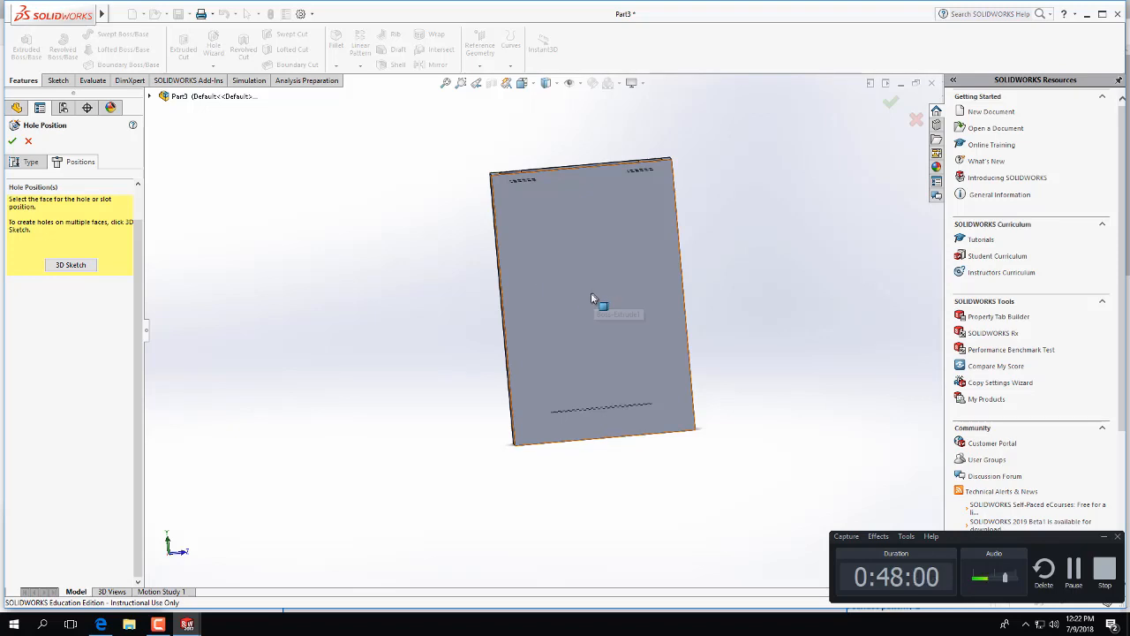
click(580, 309)
click(598, 301)
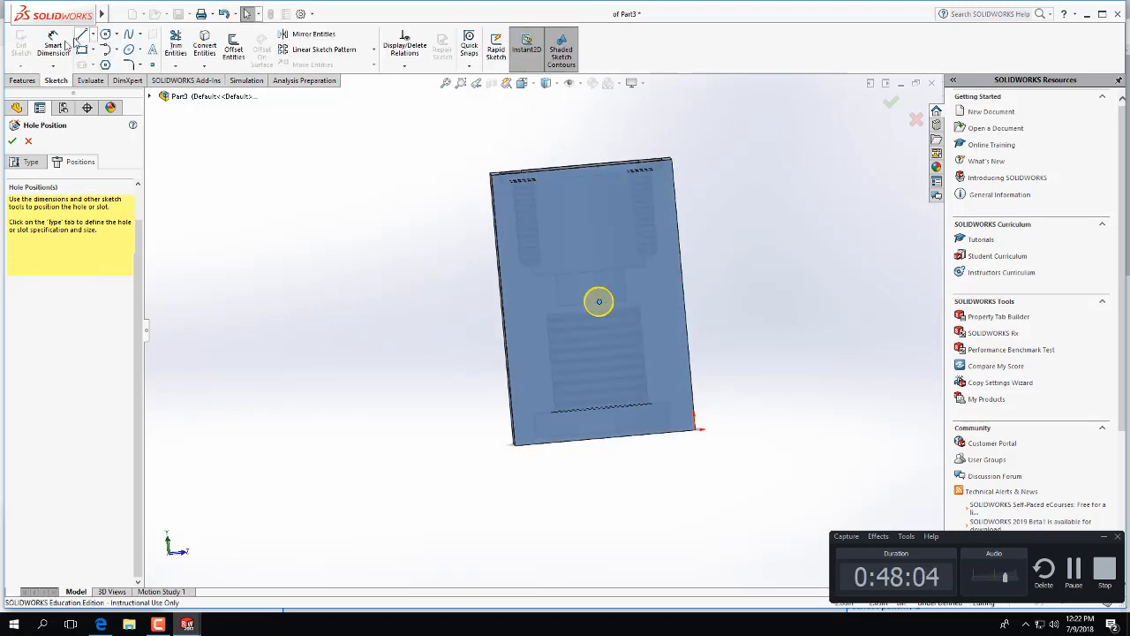
Dimension the hole centre 0.69 in from the side face's short edge at the end with the #6-32 holes
click(61, 45)
click(600, 302)
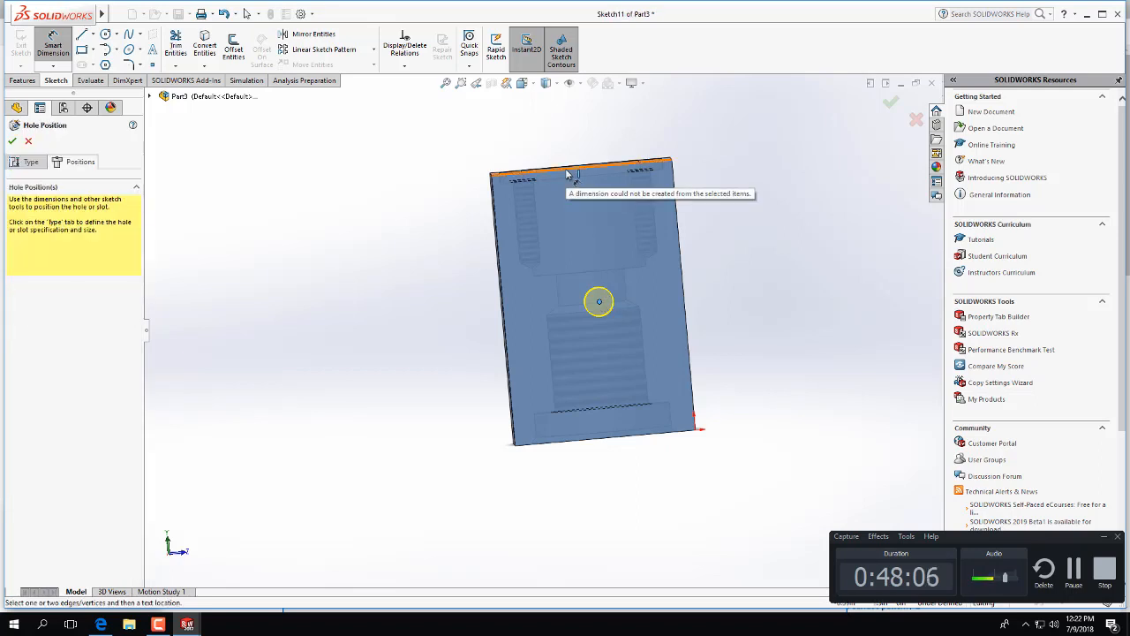
click(565, 170)
click(414, 243)
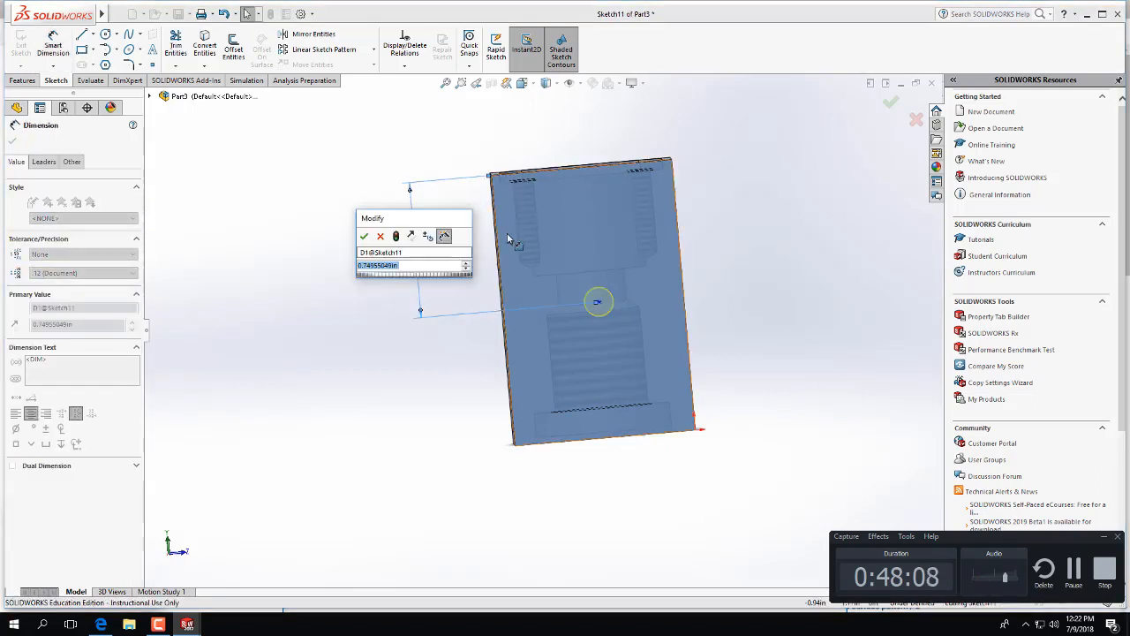
text(0.8)
key(Return)
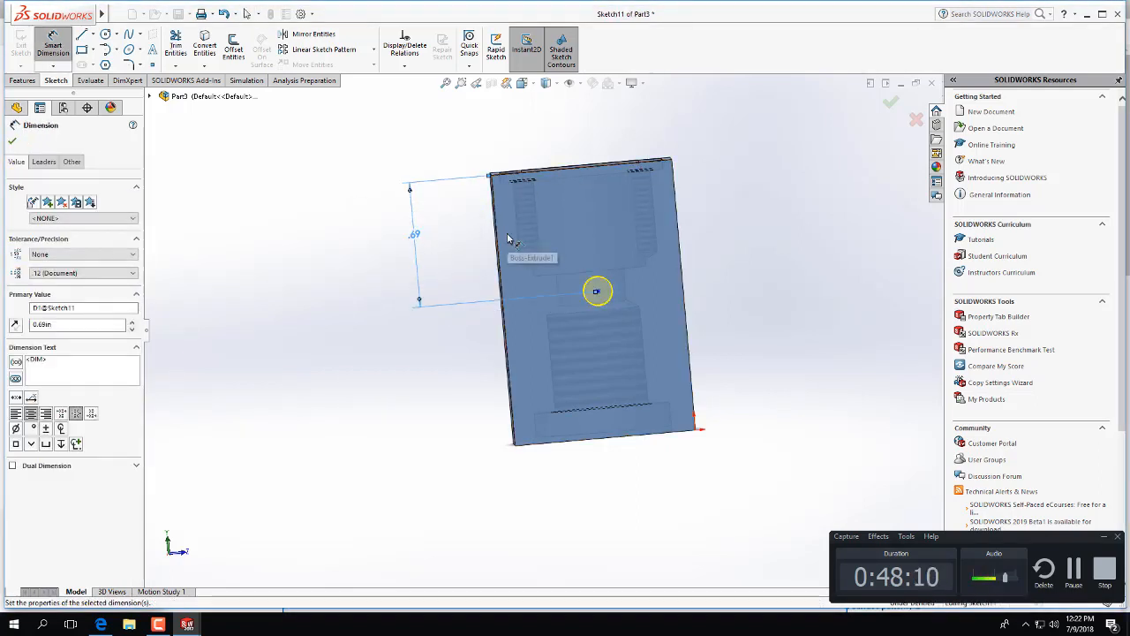
Dimension the hole centre 0.50 in from the side face's long edge and create the tapped hole
mouse_move(782, 310)
middle_down()
mouse_move(749, 288)
mouse_move(765, 279)
mouse_move(768, 302)
middle_up()
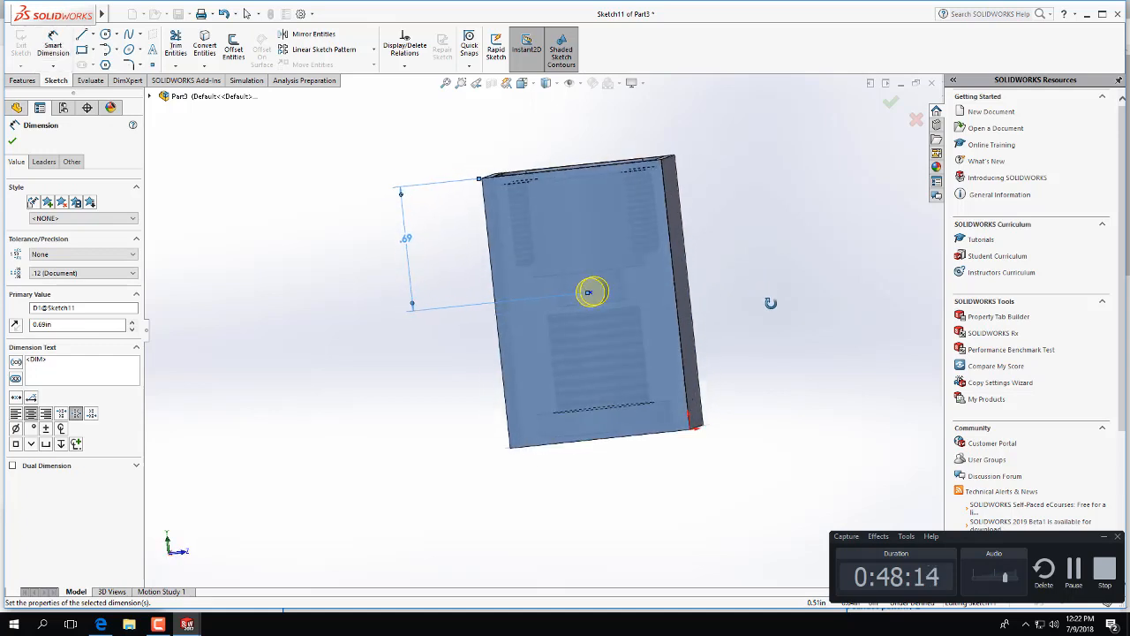
click(589, 292)
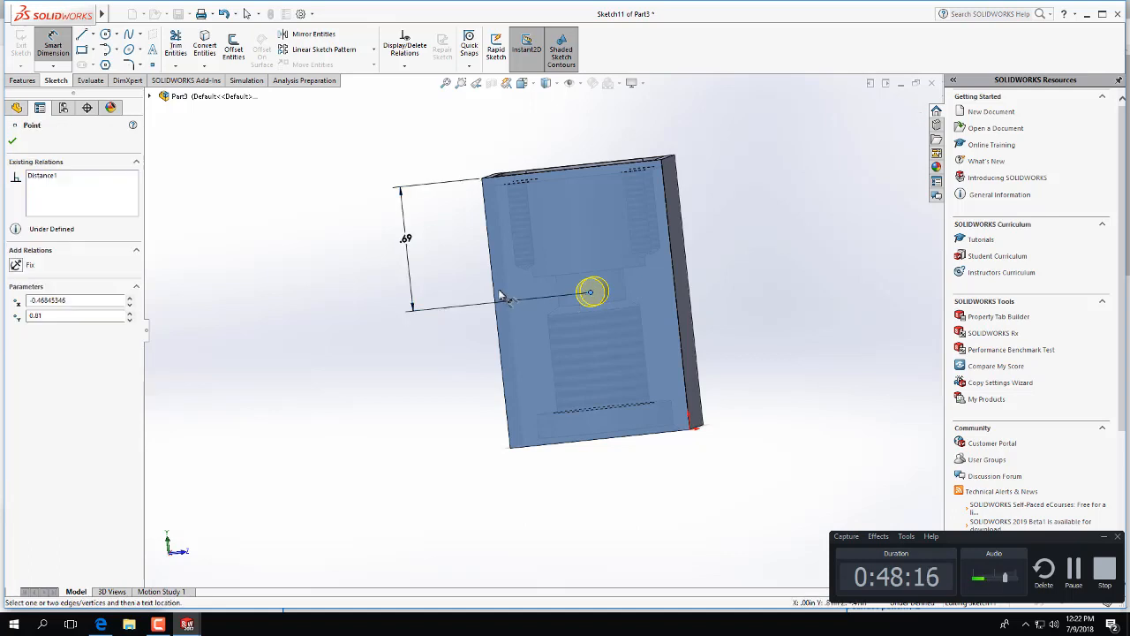
click(502, 297)
click(467, 353)
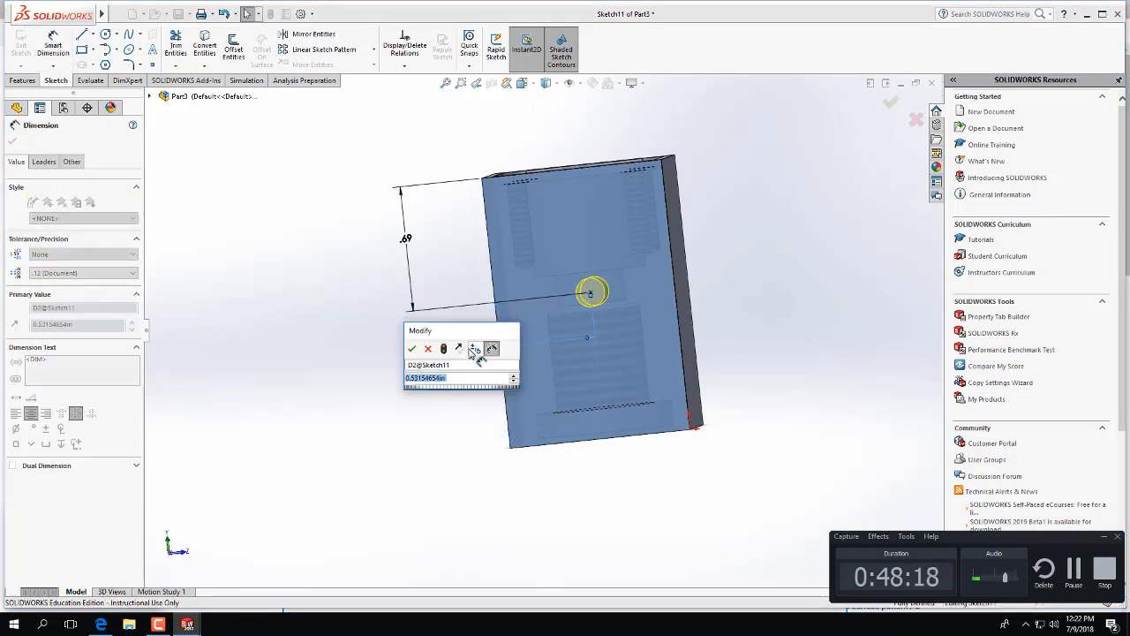
key(Return)
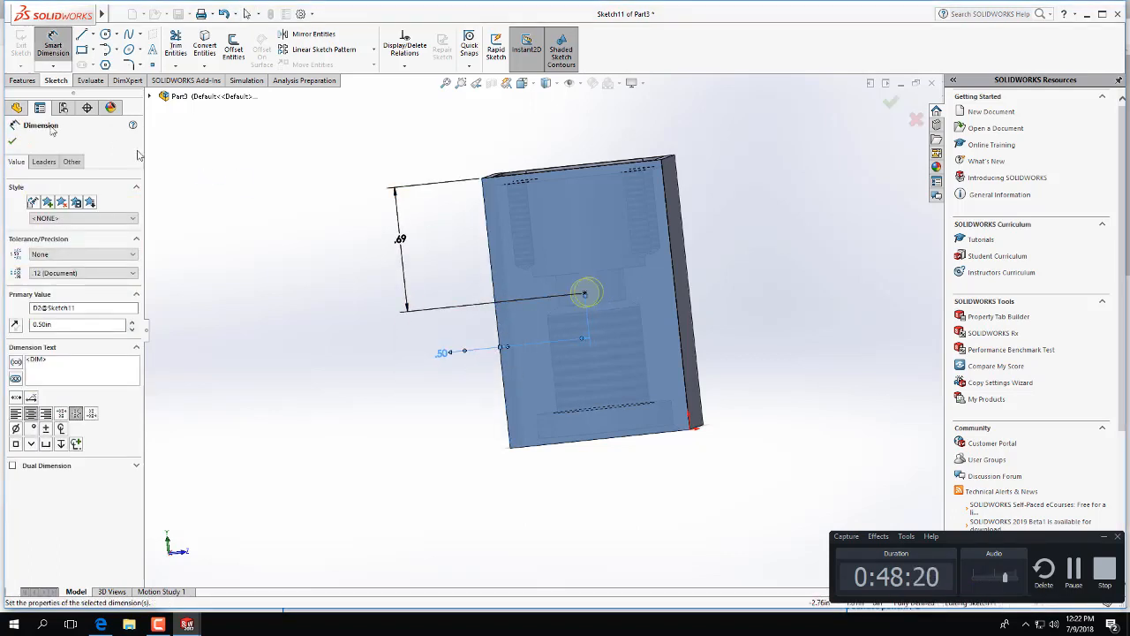
click(13, 142)
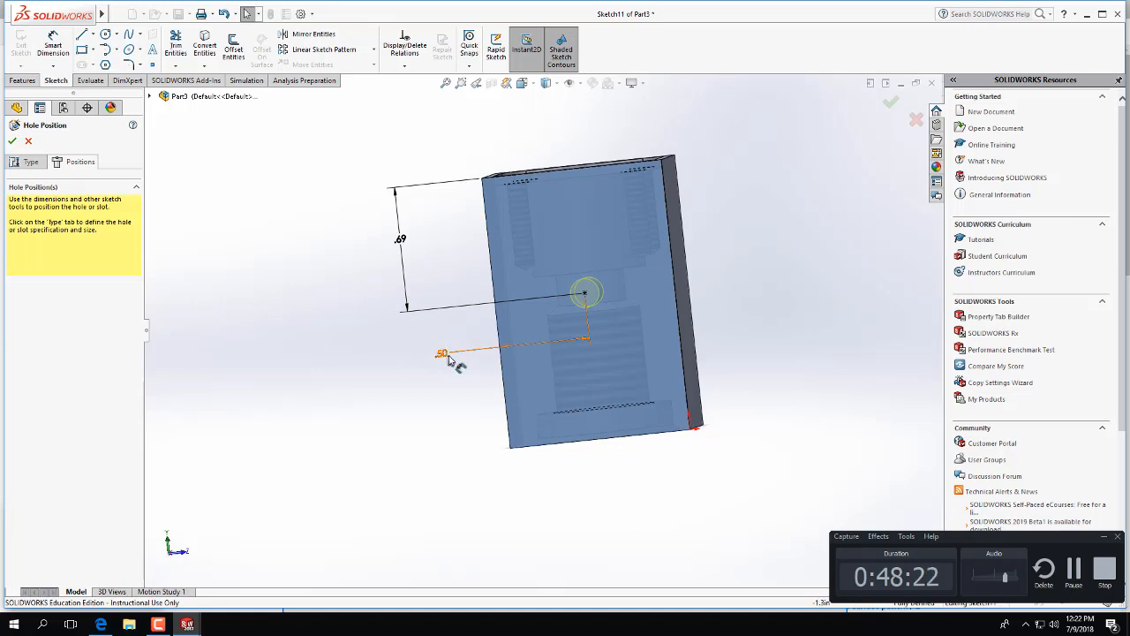
click(15, 140)
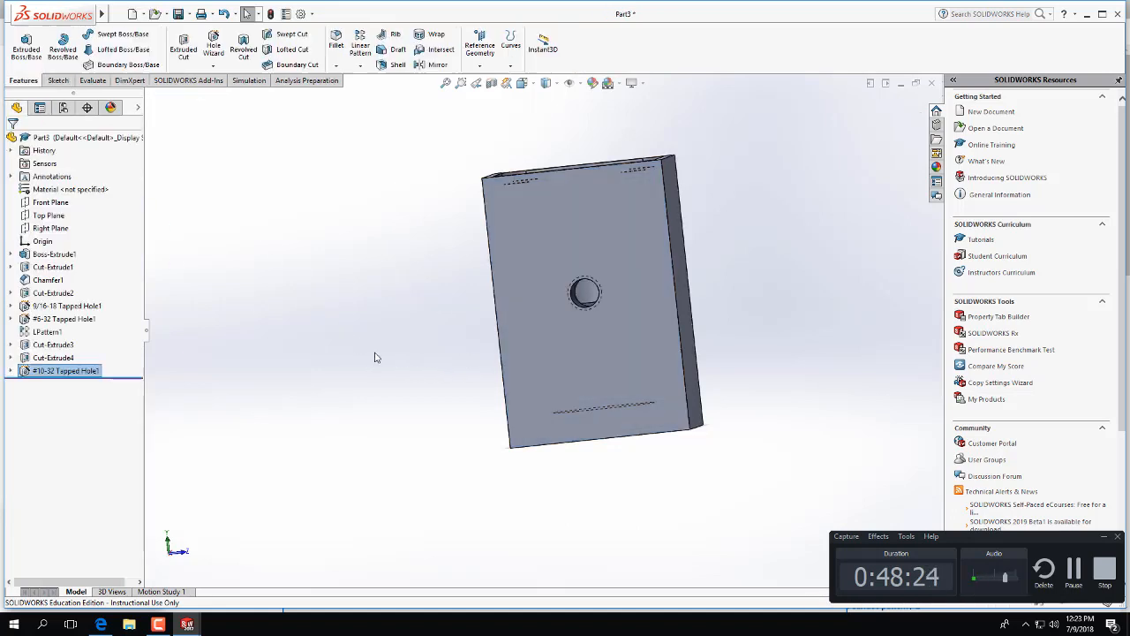
Examine the #10-32 hole from several sides and review the definitions of the hole and the 0.58 in deep circular cut
middle_drag(373, 353, 457, 339)
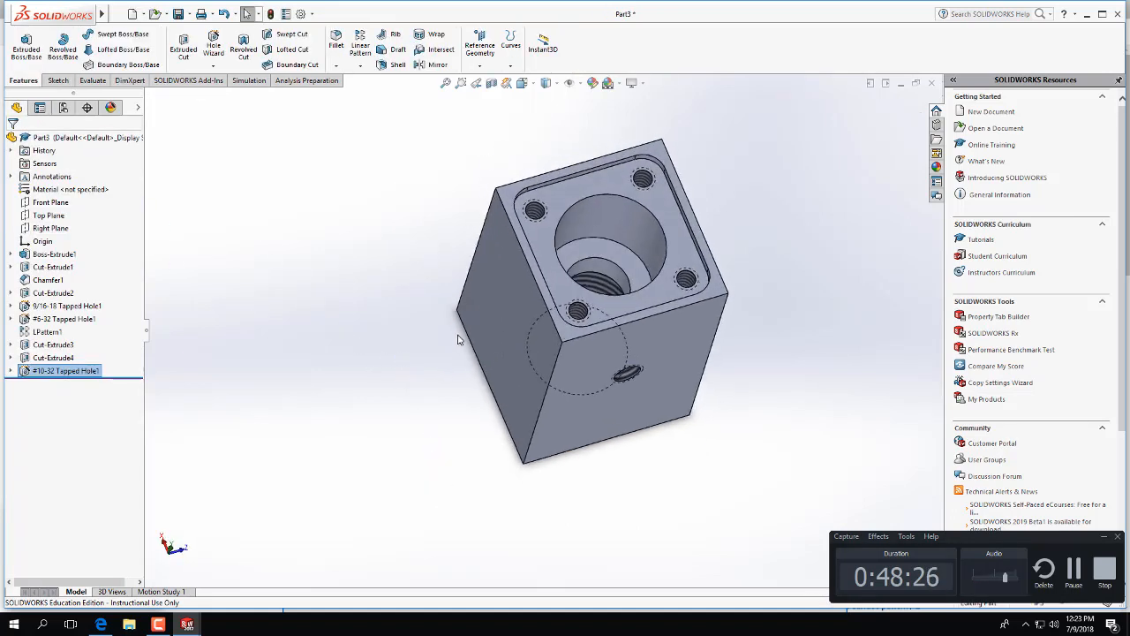
middle_drag(453, 280, 620, 502)
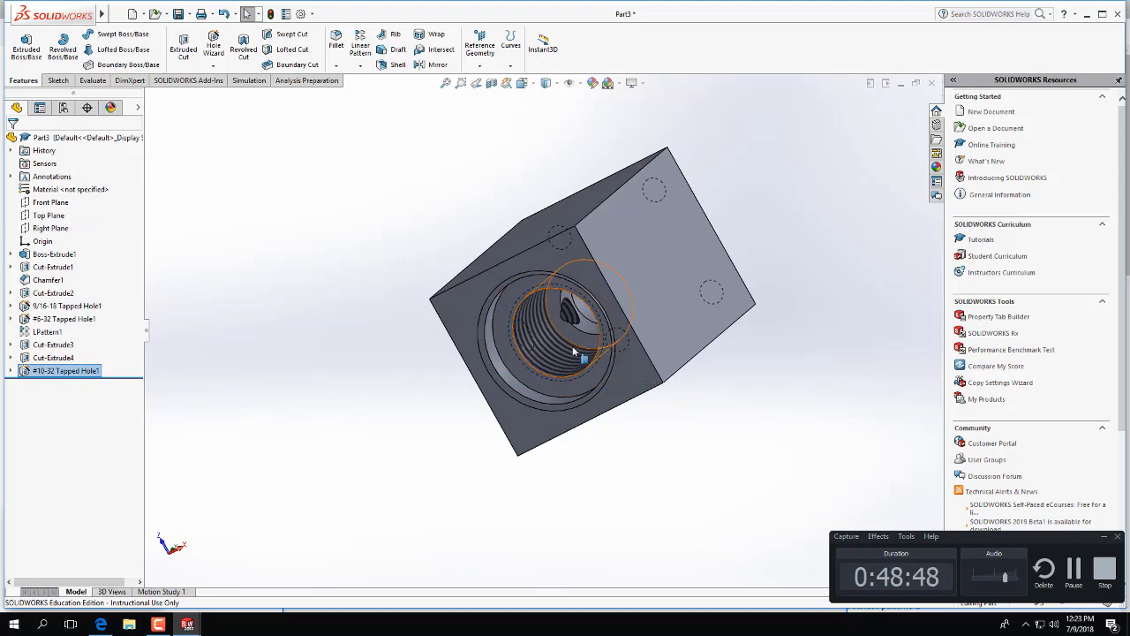
middle_drag(693, 424, 251, 473)
click(10, 370)
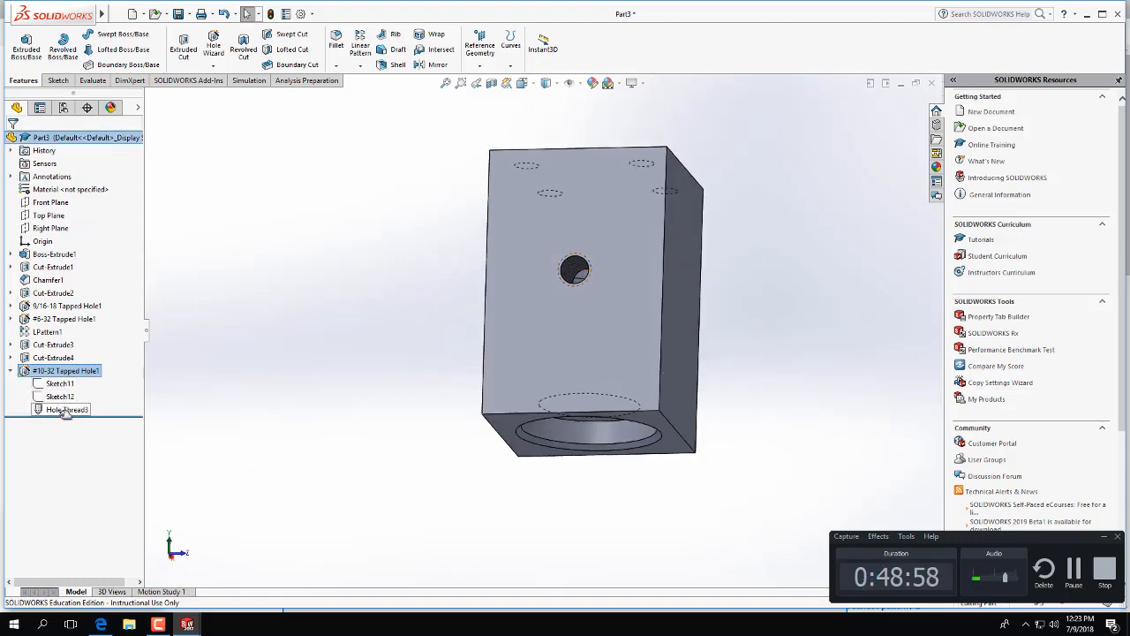
click(66, 371)
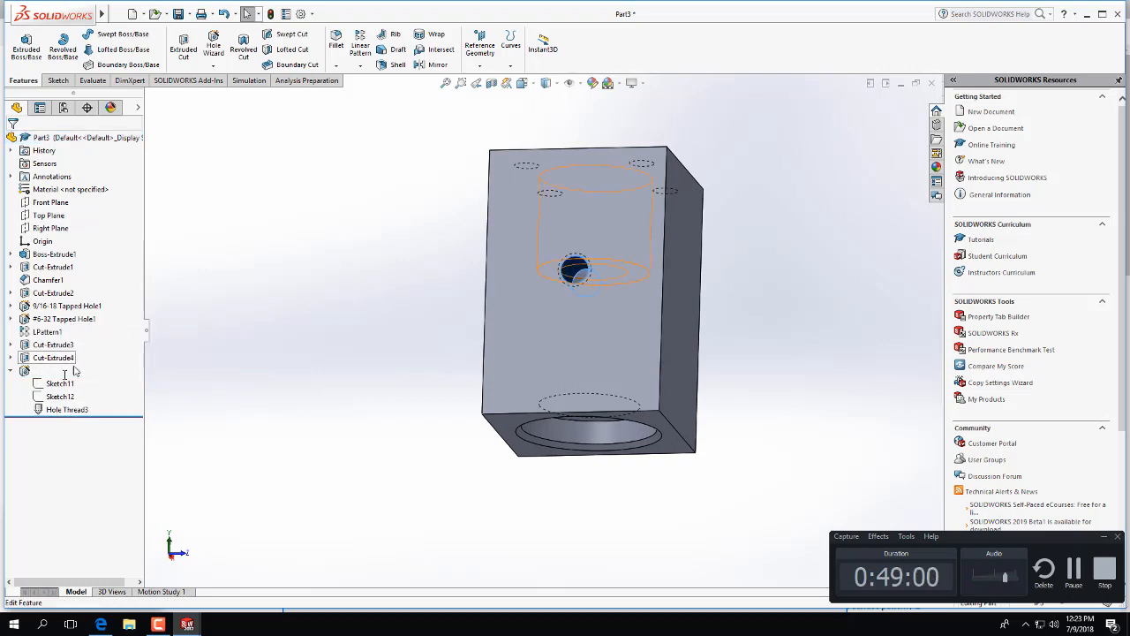
click(16, 371)
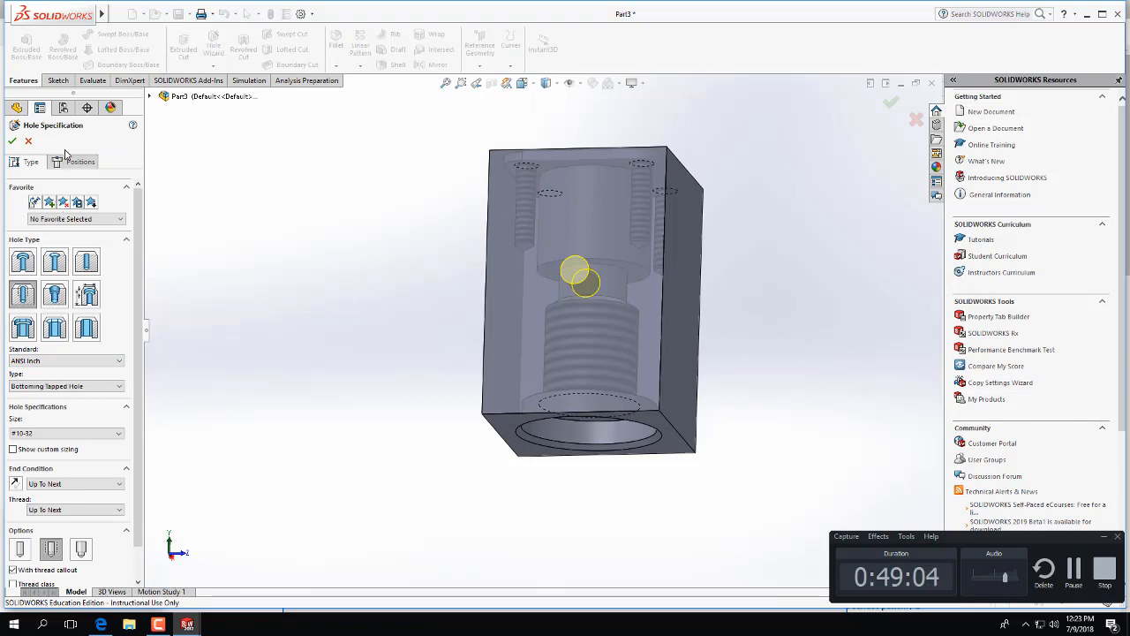
click(76, 161)
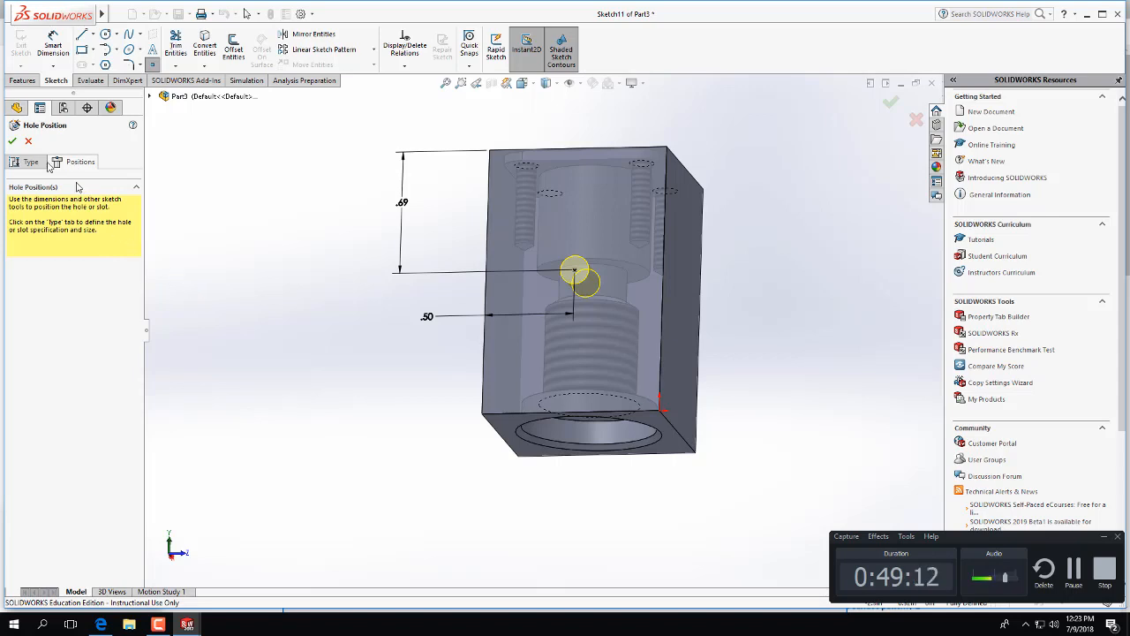
click(12, 141)
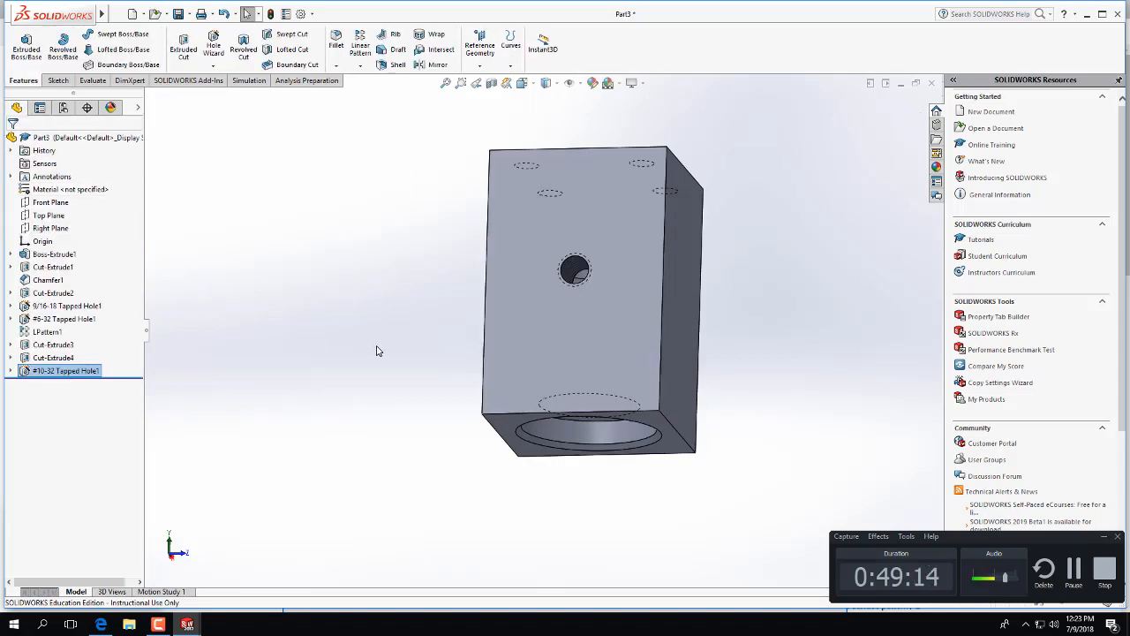
click(54, 357)
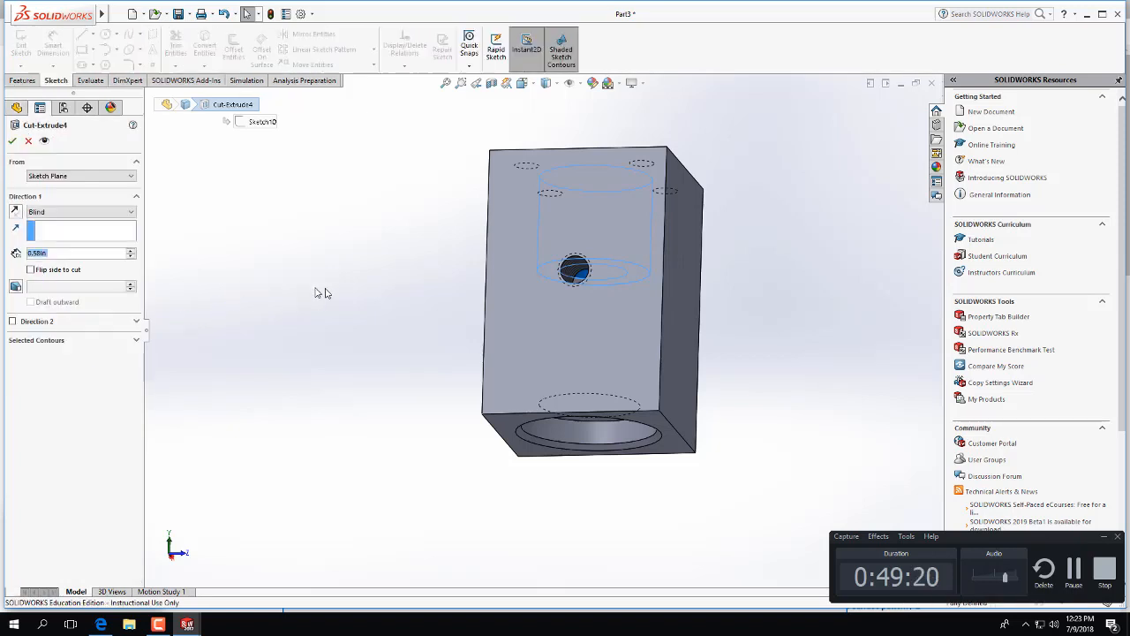
middle_drag(320, 292, 363, 330)
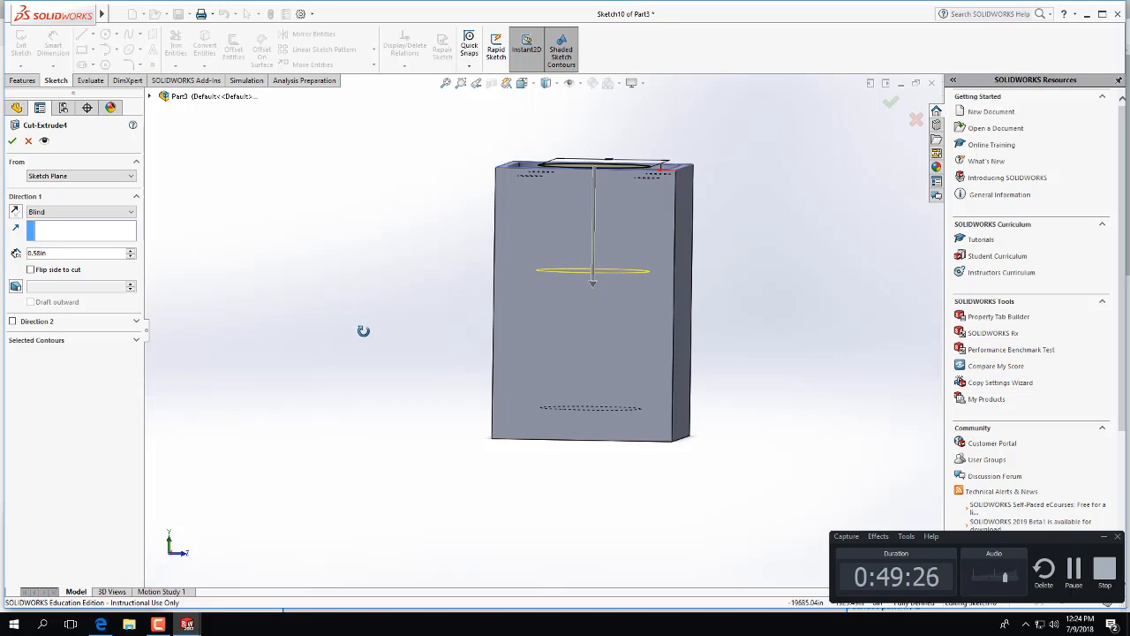
click(12, 140)
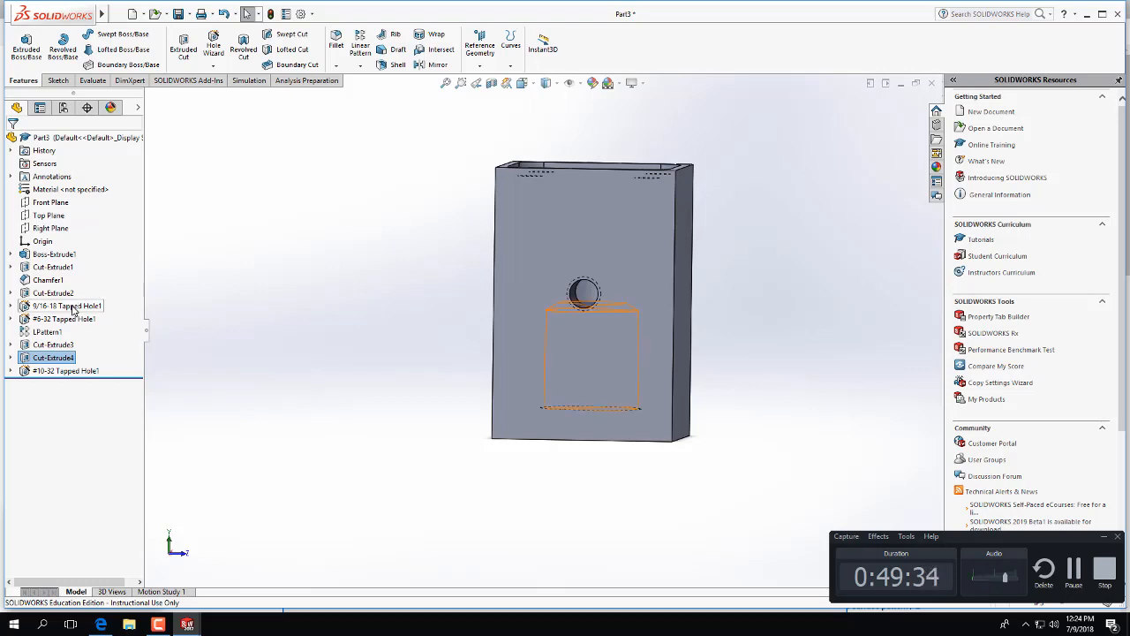
Edit the 9/16-18 tapped hole, setting its blind depth to 0.65 in and adjusting the tap thread depth to suit
mouse_move(368, 405)
middle_down()
mouse_move(360, 361)
mouse_move(371, 387)
middle_up()
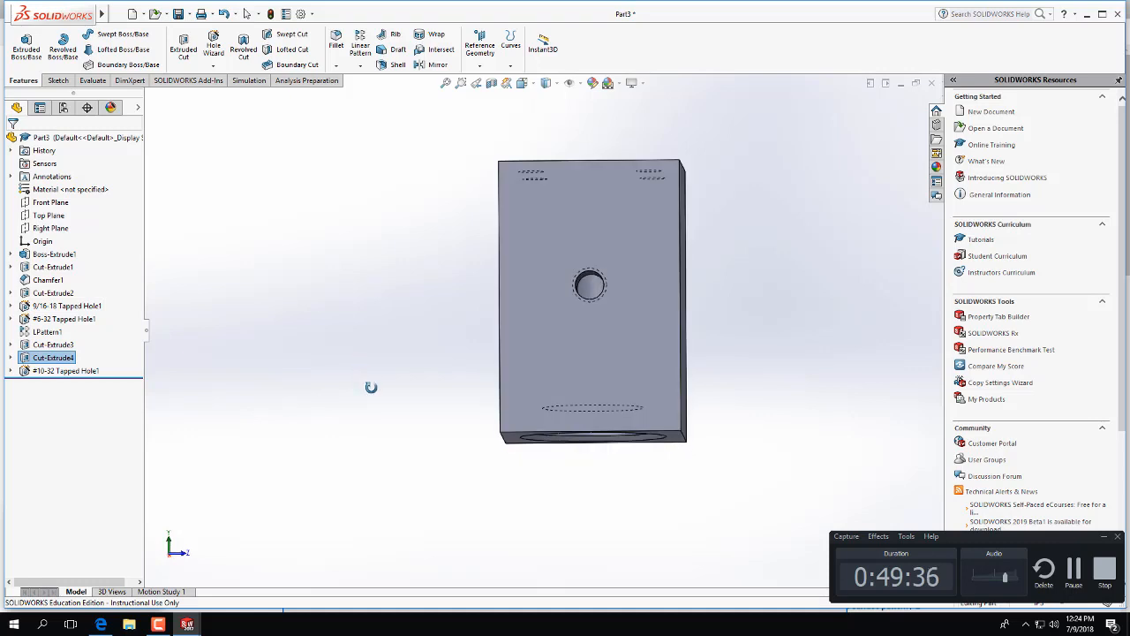
click(80, 305)
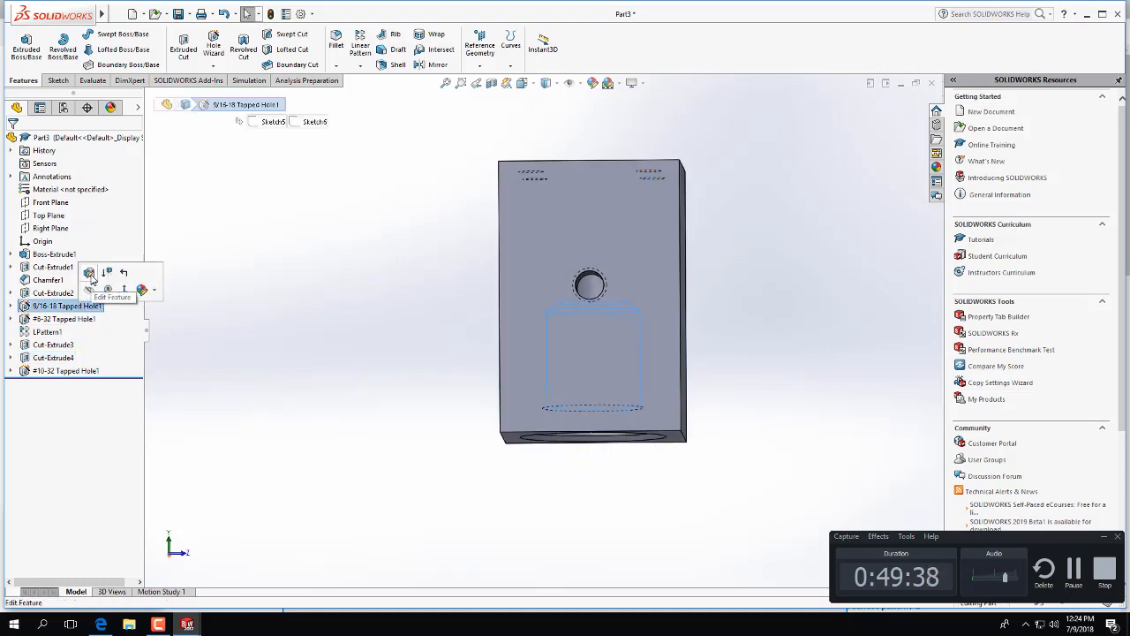
click(89, 274)
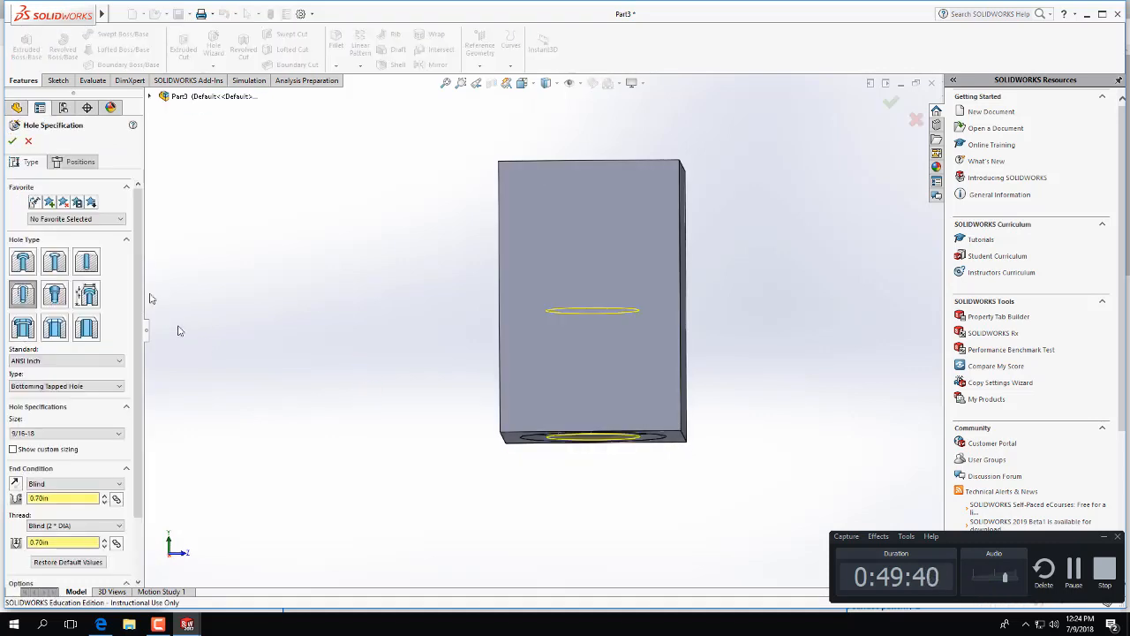
click(70, 167)
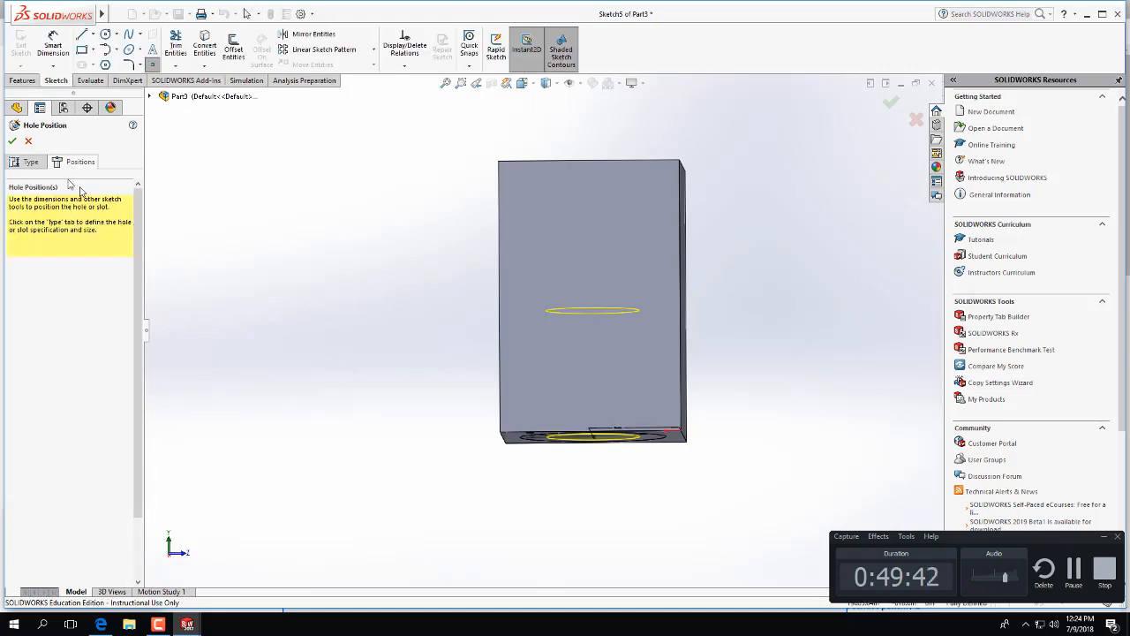
click(33, 164)
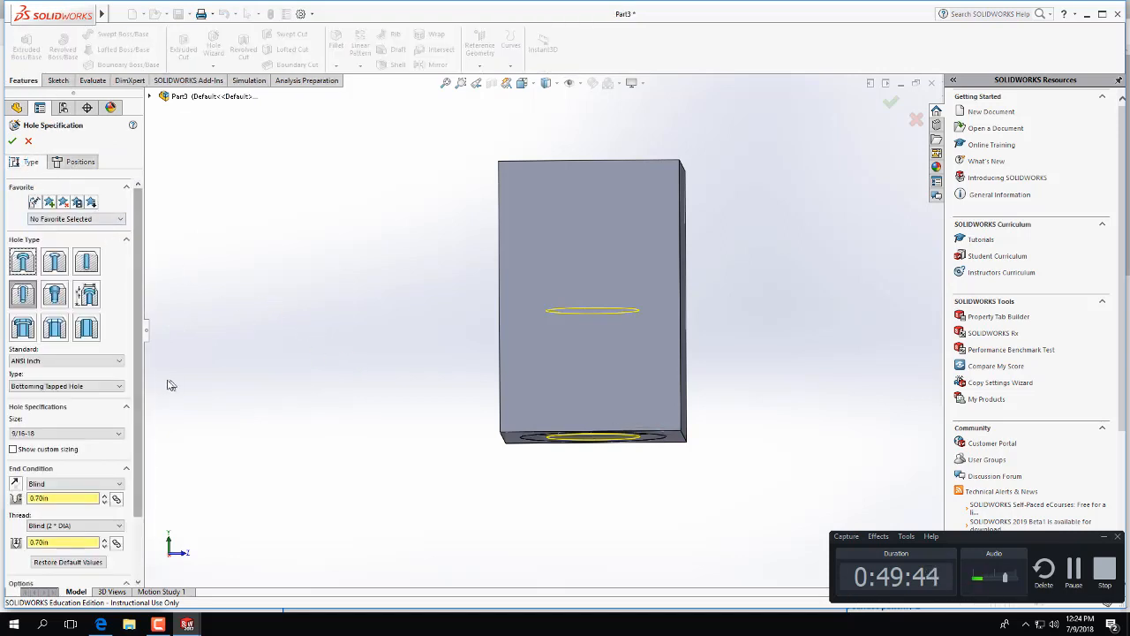
scroll(138, 420, down, 1)
scroll(138, 420, down, 3)
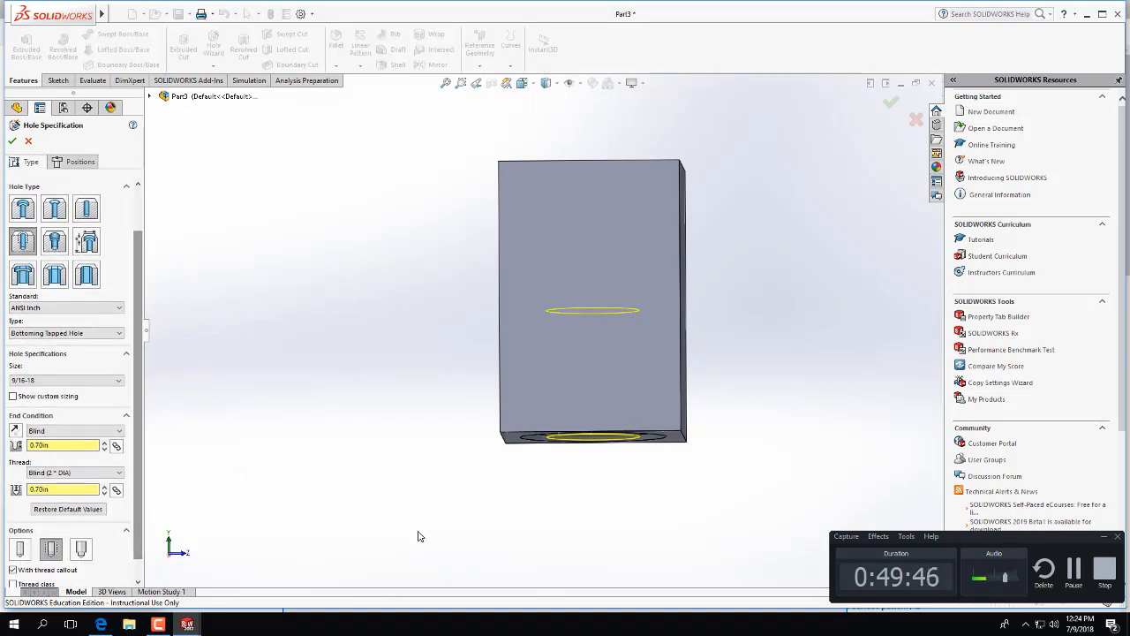
middle_drag(418, 535, 412, 453)
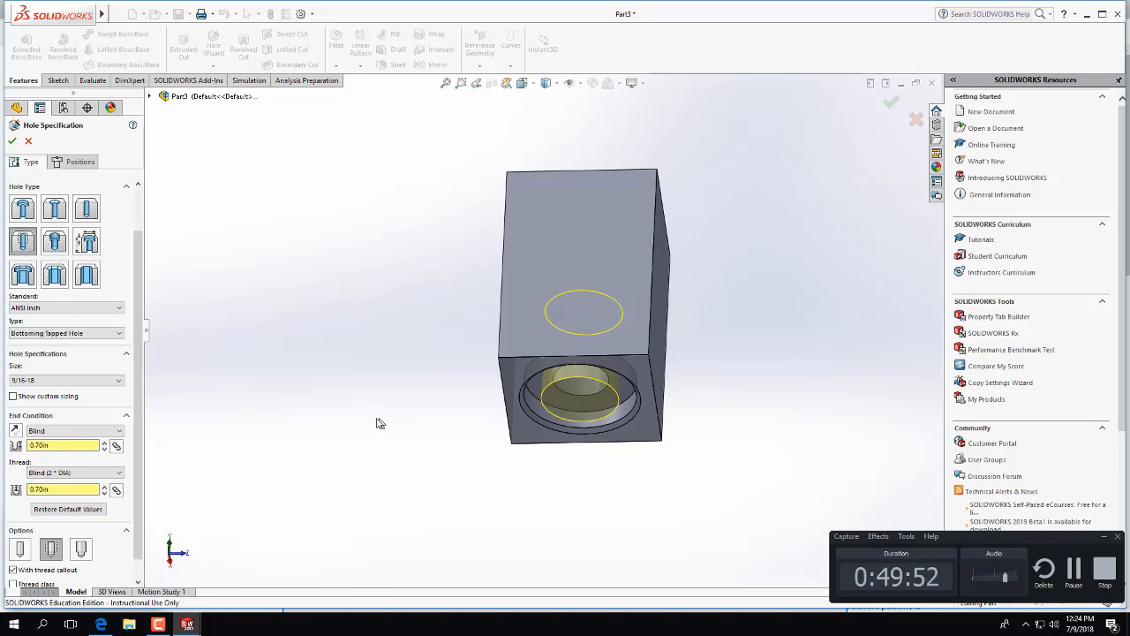
click(43, 445)
key(BackSpace)
key(BackSpace)
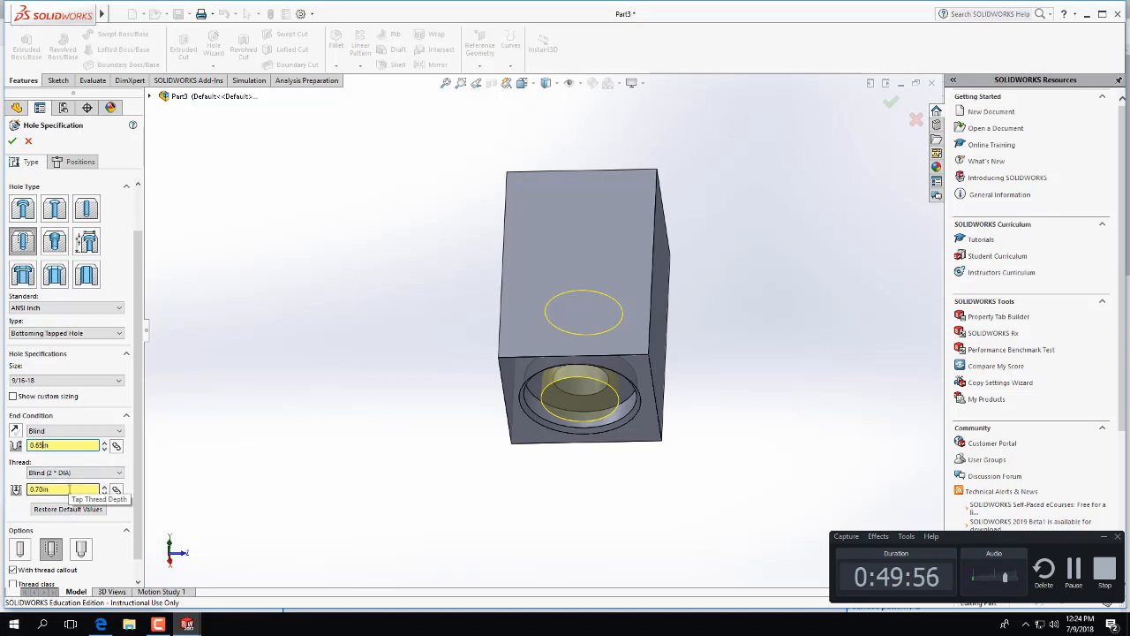
click(41, 489)
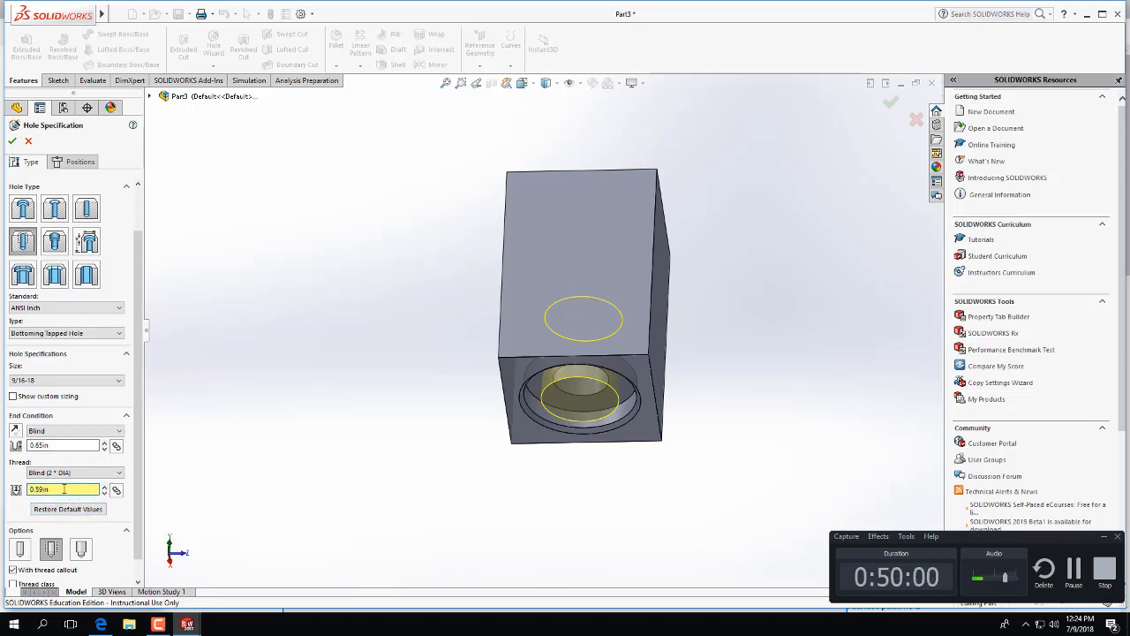
click(43, 489)
click(75, 162)
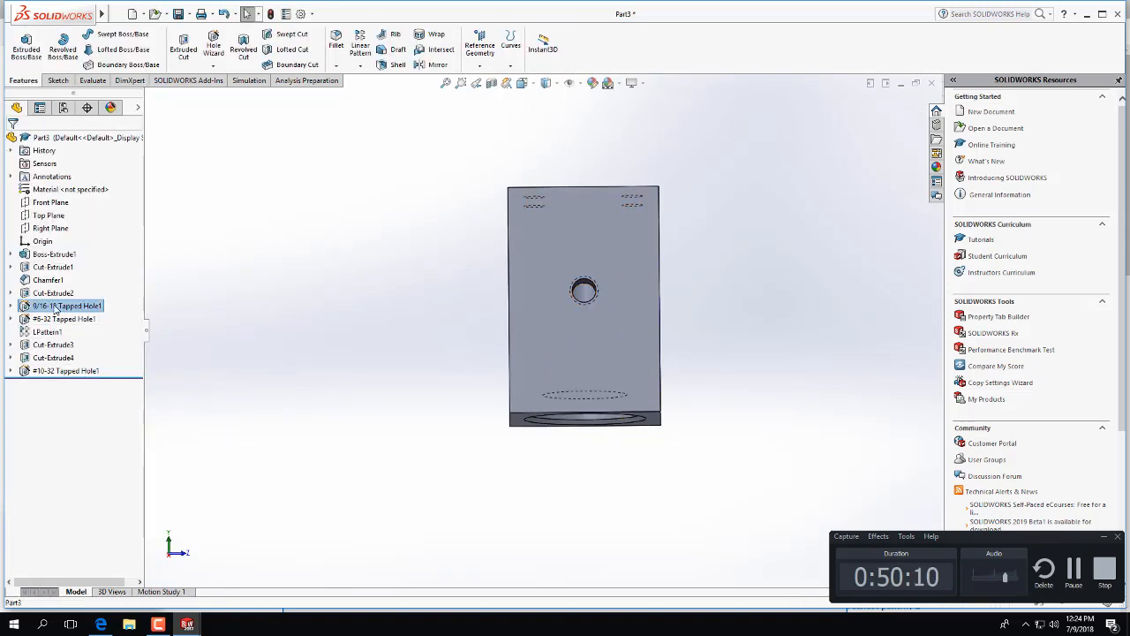
Examine the shortened 9/16-18 tapped hole and its clearance to the #10-32 side hole from several angles
click(57, 308)
middle_drag(359, 367, 357, 375)
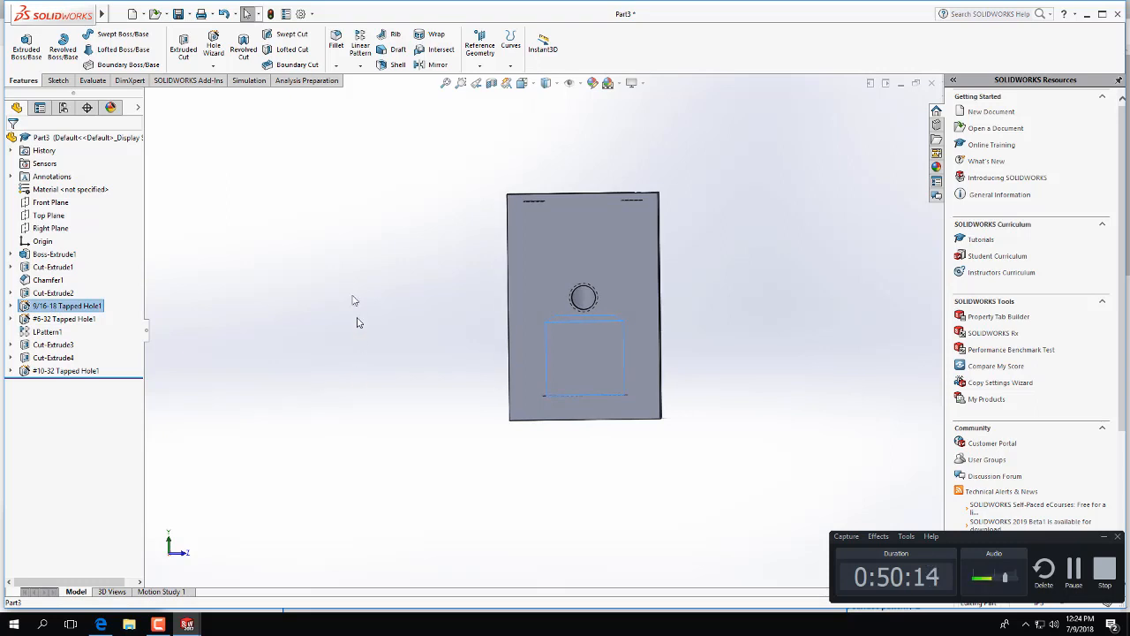
middle_drag(453, 204, 361, 275)
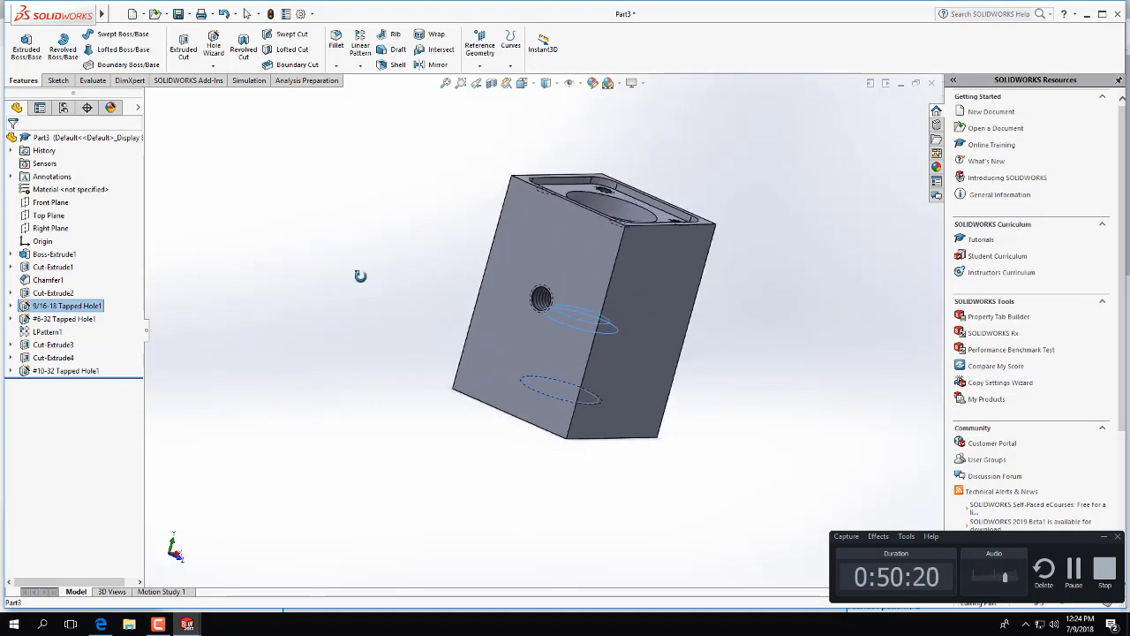
click(362, 280)
middle_drag(736, 441, 783, 197)
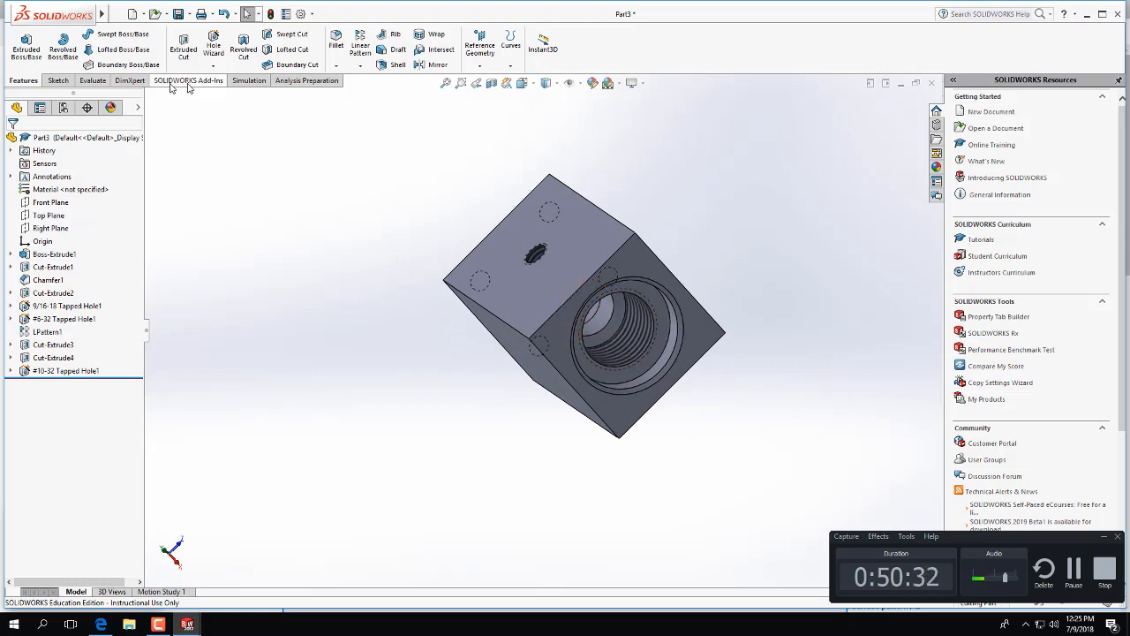
Measure the distance from the circular edge at the threaded bore's inner end to an edge of the block's end face
click(131, 80)
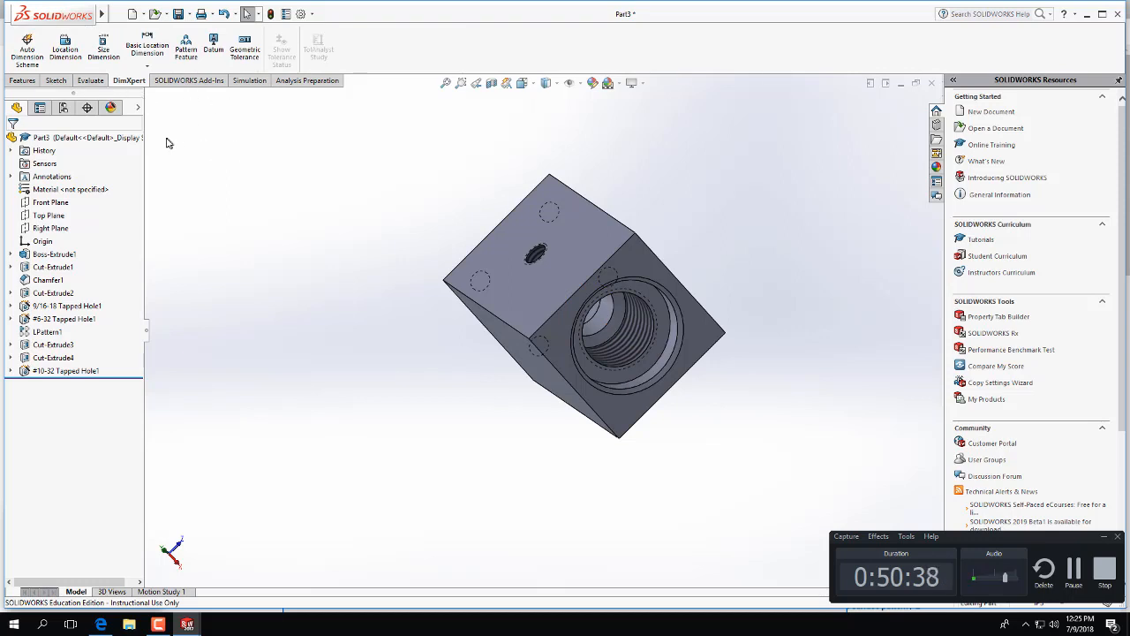
click(90, 80)
click(52, 44)
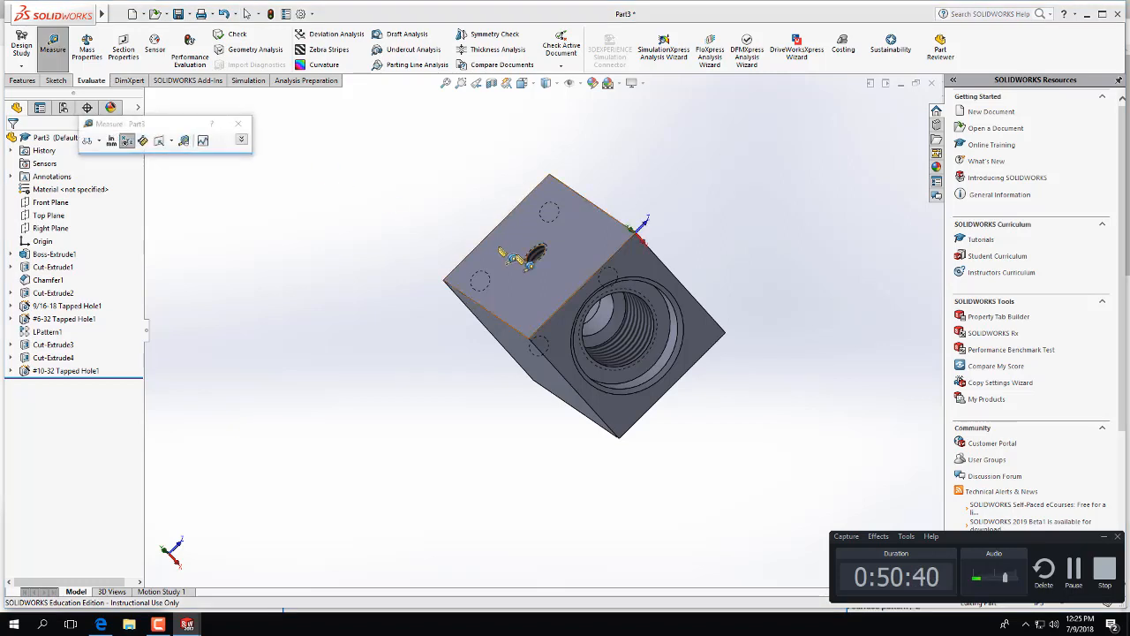
middle_drag(668, 353, 657, 378)
click(608, 333)
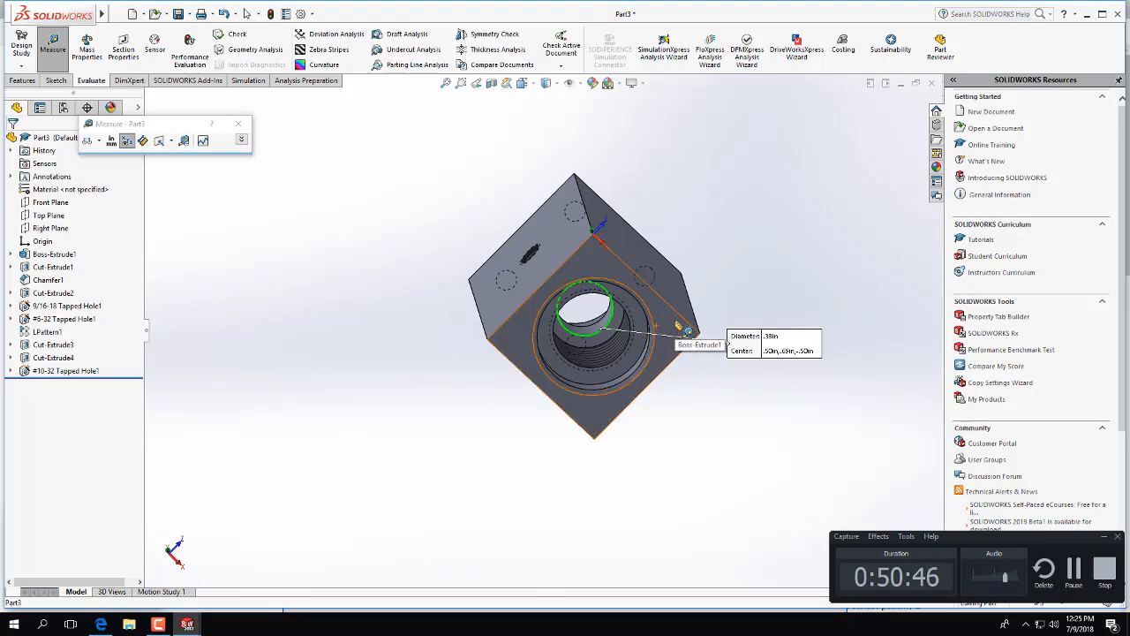
click(685, 328)
middle_drag(714, 381, 605, 469)
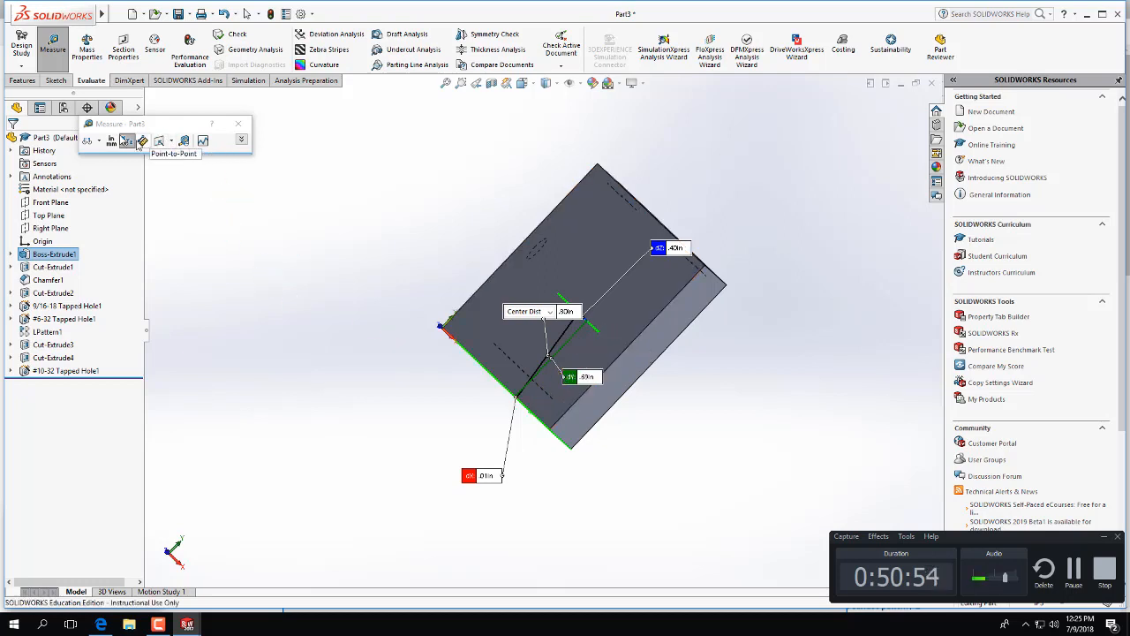
click(239, 123)
Edit the 9/16-18 tapped hole, setting its blind depth to 0.66 in and adjusting the tap thread depth to suit
middle_drag(412, 379, 494, 225)
click(71, 372)
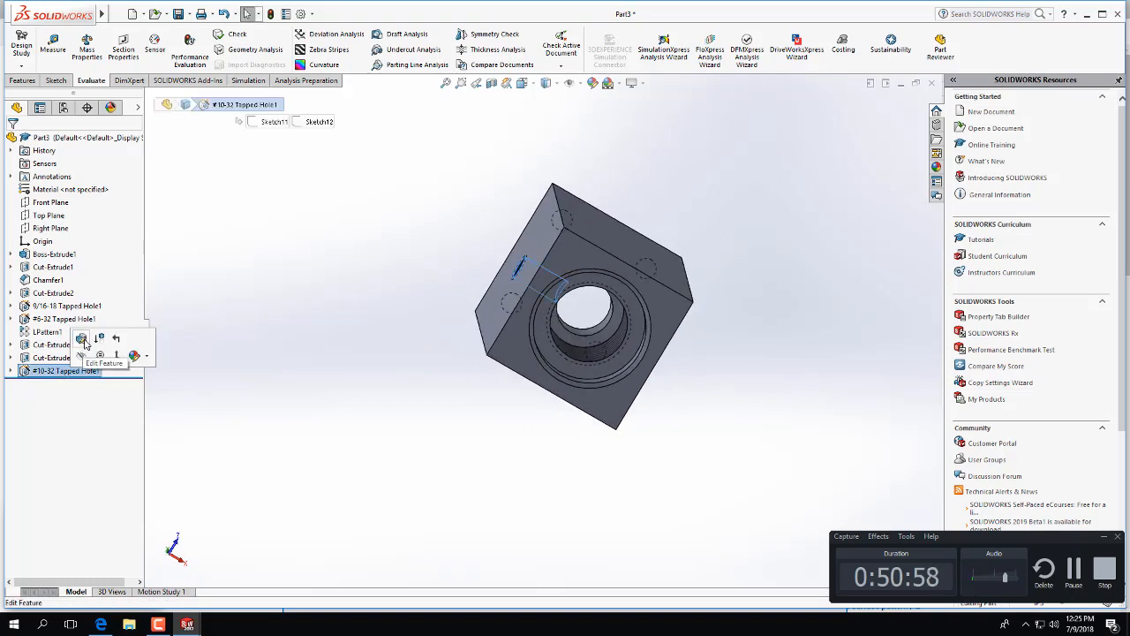
click(50, 309)
click(61, 275)
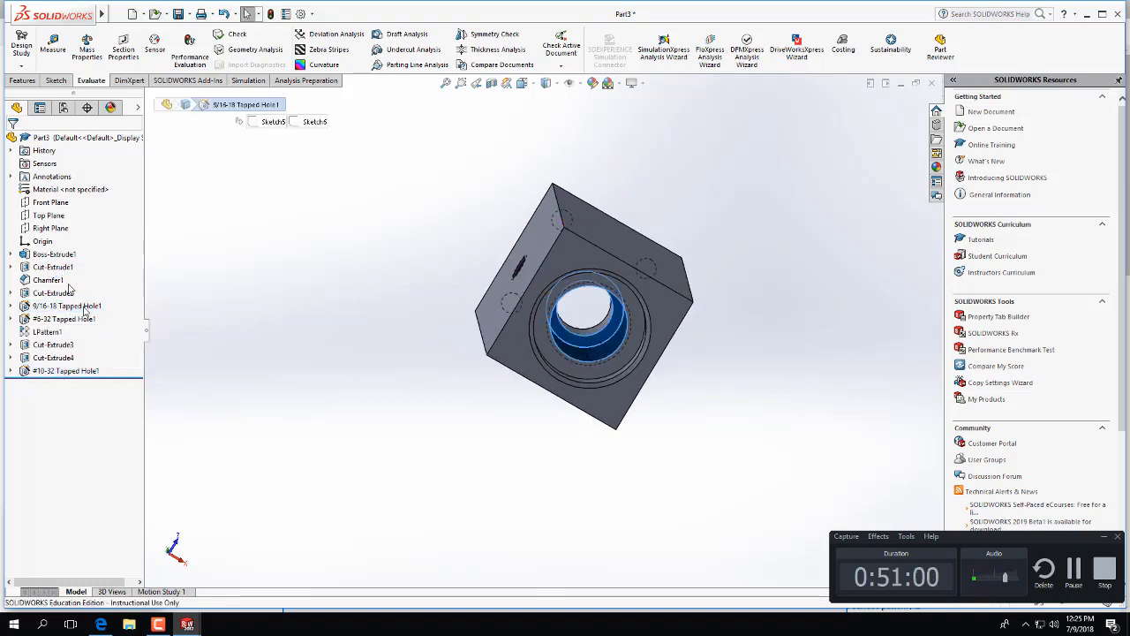
click(40, 498)
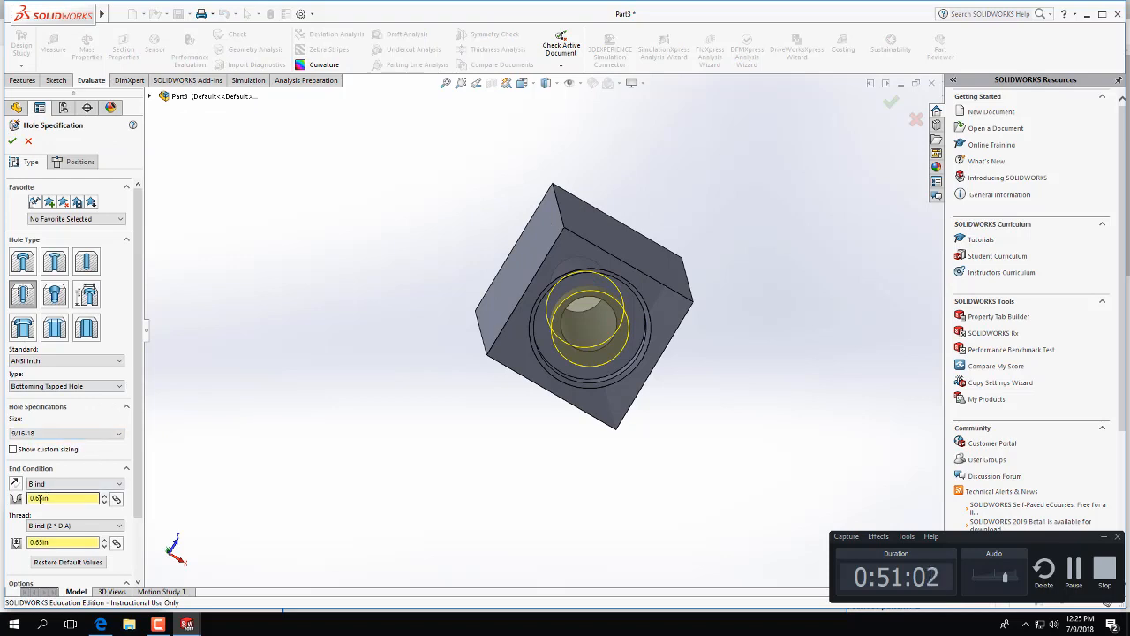
key(BackSpace)
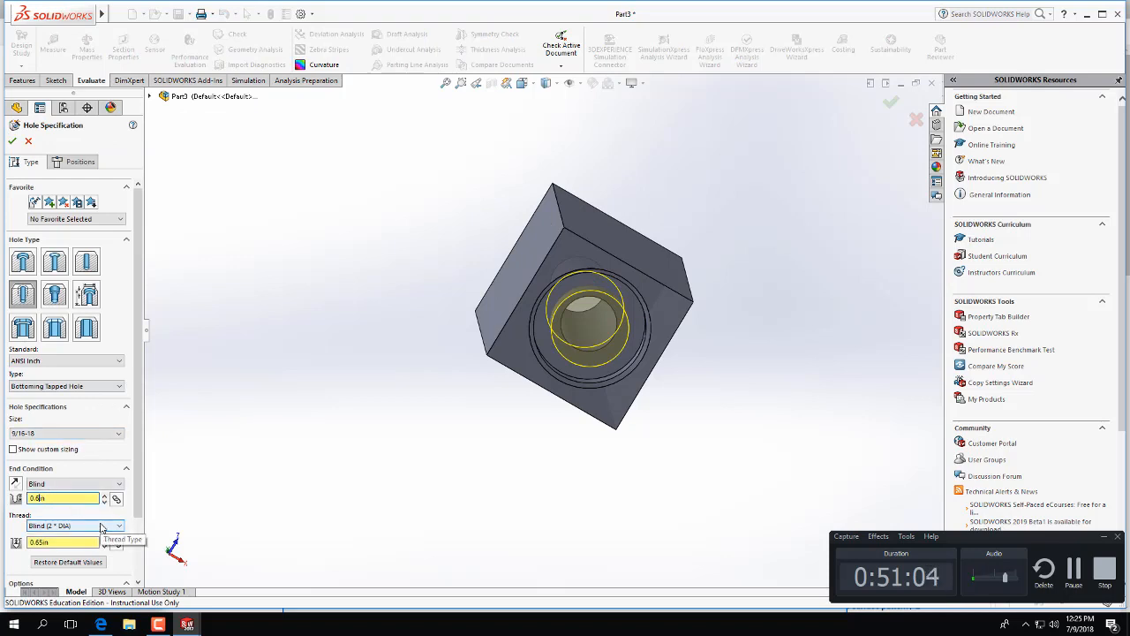
click(39, 541)
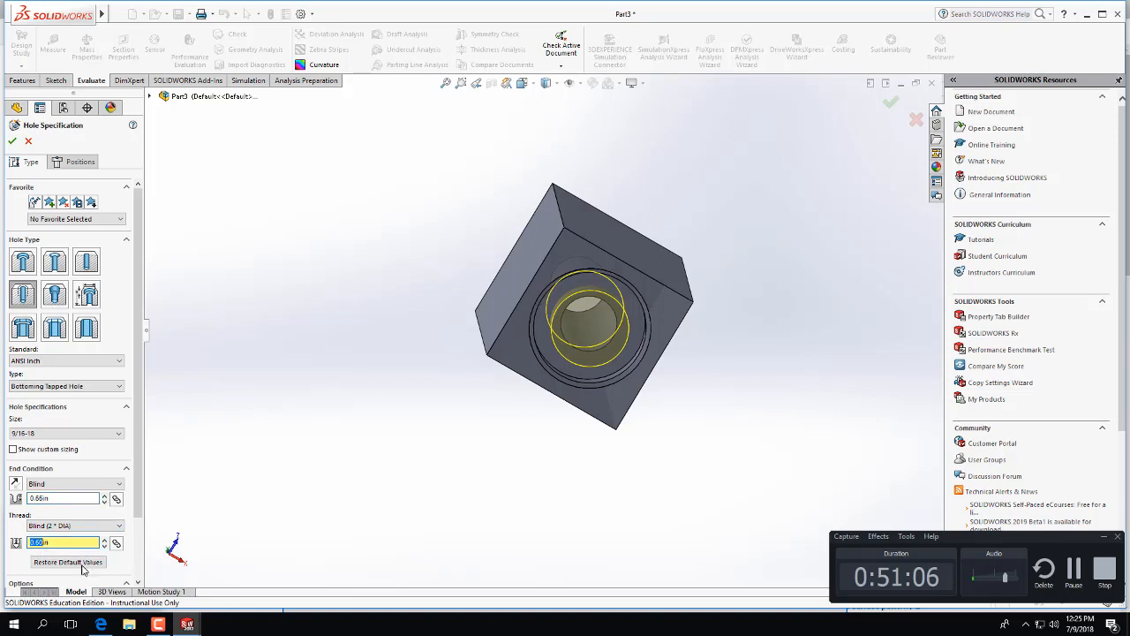
click(40, 542)
click(16, 143)
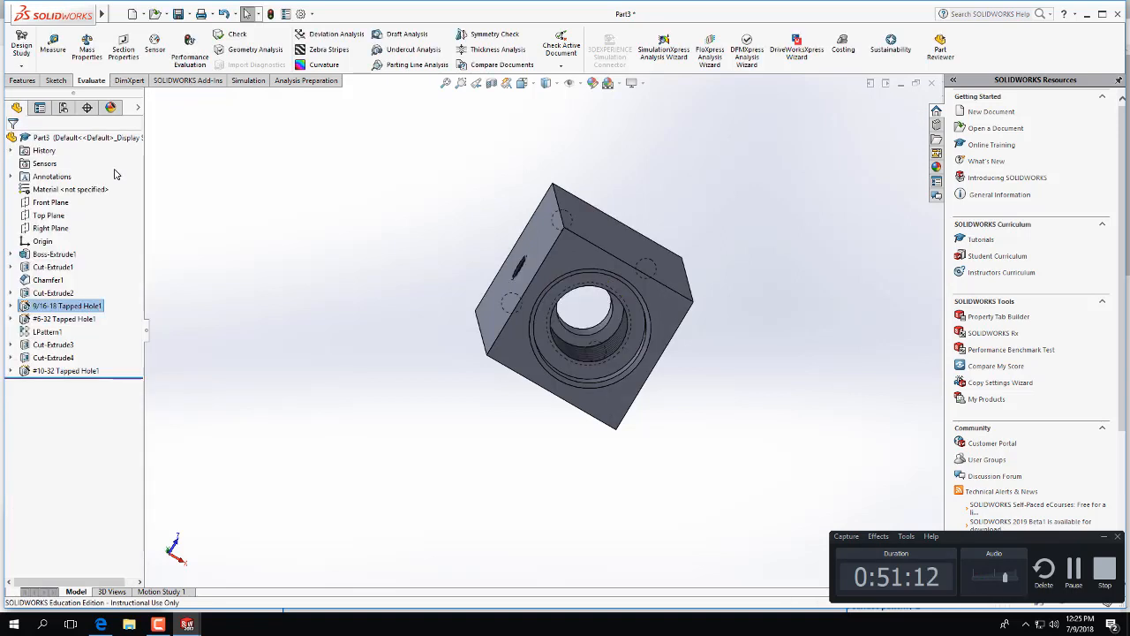
Measure from the threaded bore's inner circular edge to the block's end face again, and examine where the bore meets the #10-32 side hole
middle_drag(344, 259, 326, 284)
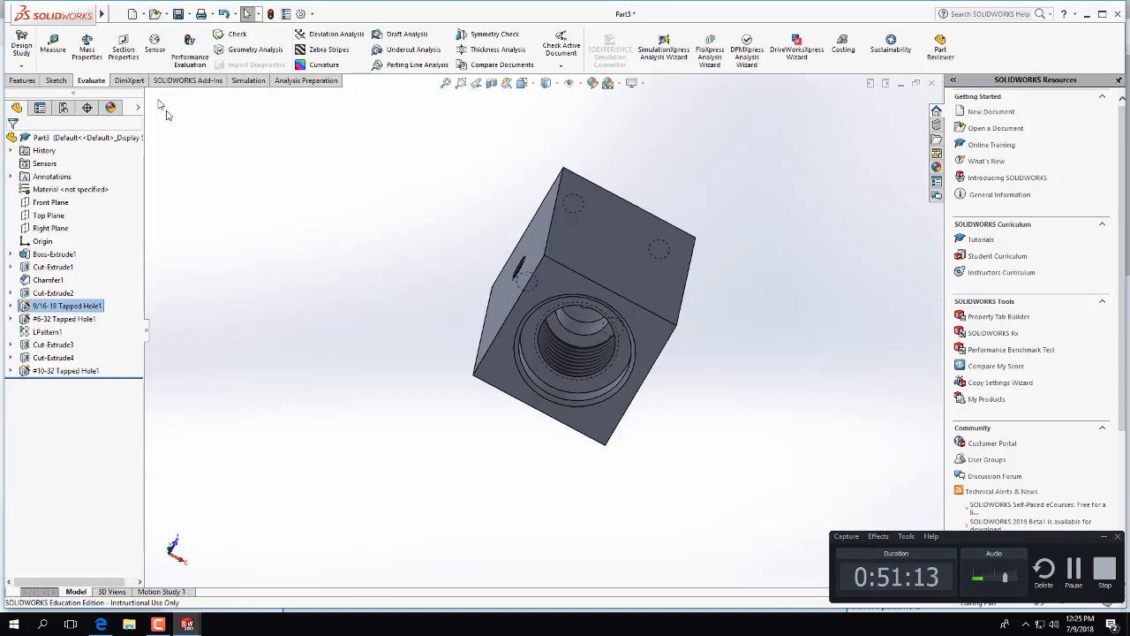
click(53, 46)
click(590, 340)
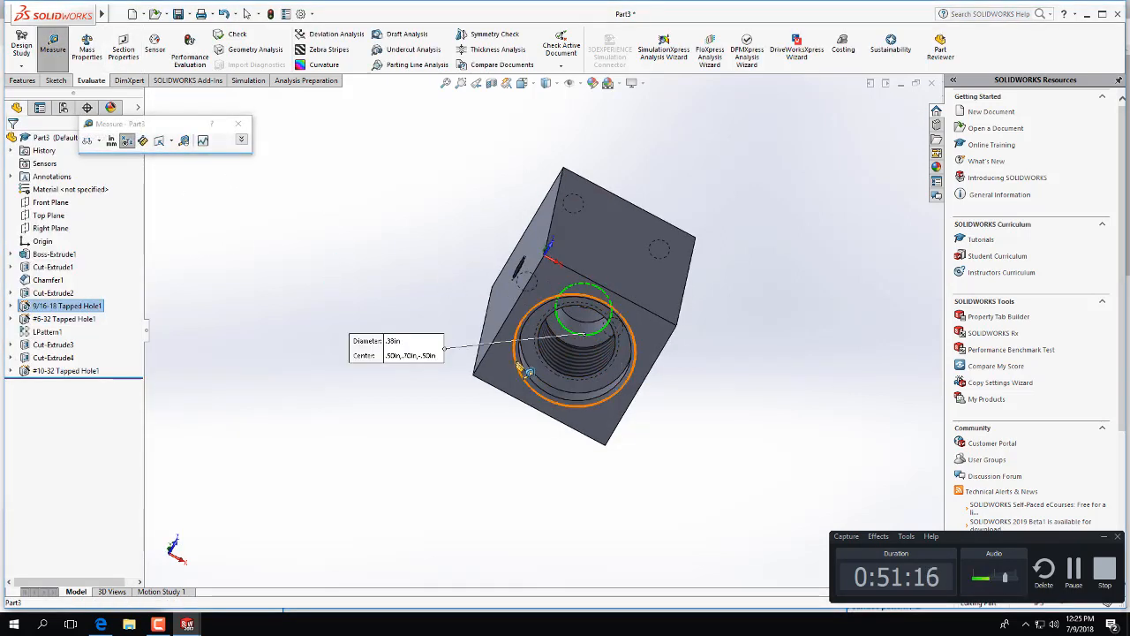
click(498, 375)
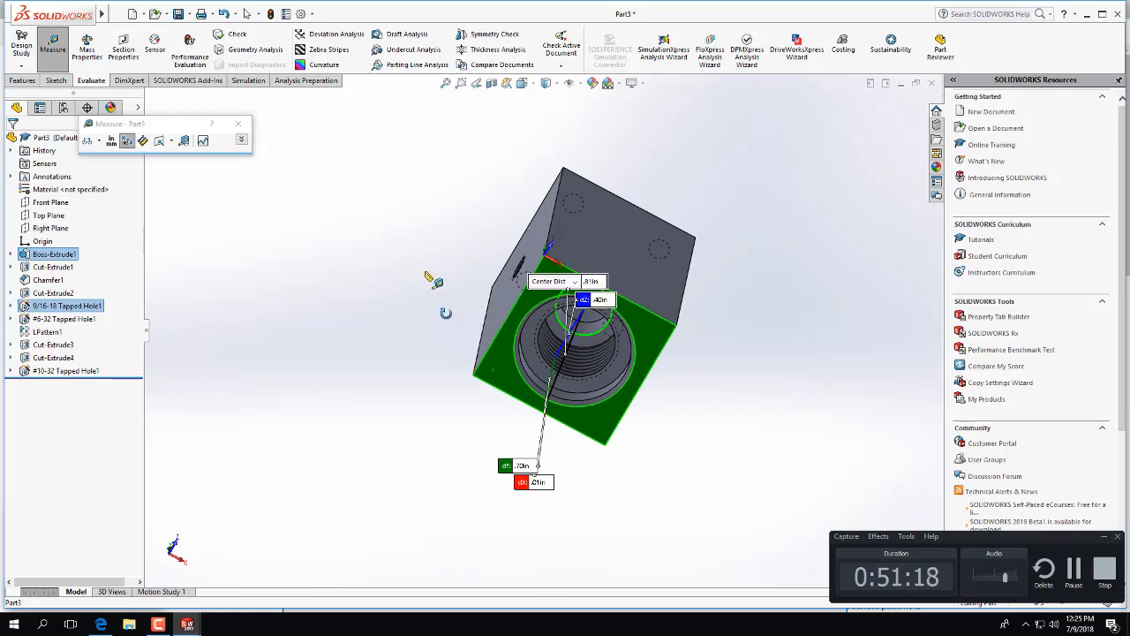
middle_drag(433, 281, 527, 384)
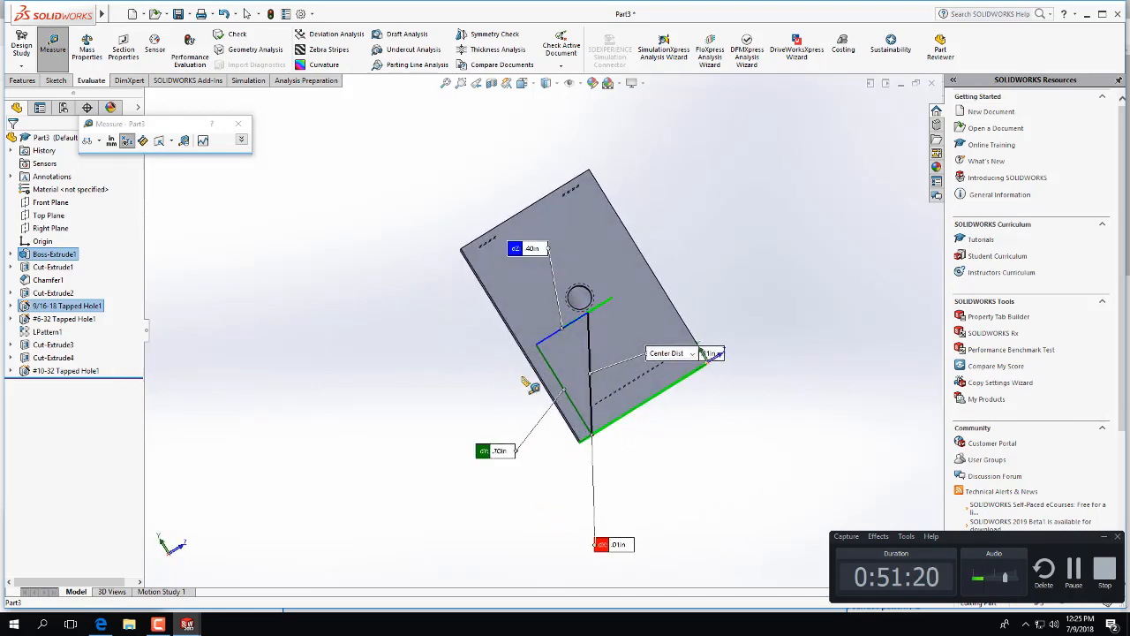
click(53, 46)
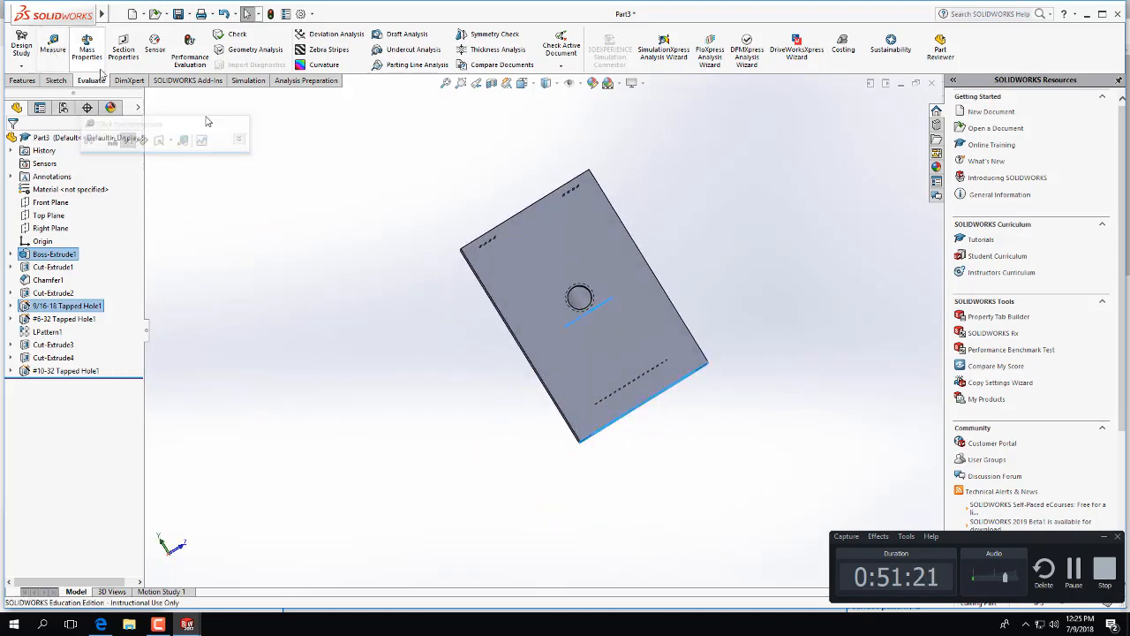
click(325, 268)
middle_drag(419, 232, 519, 467)
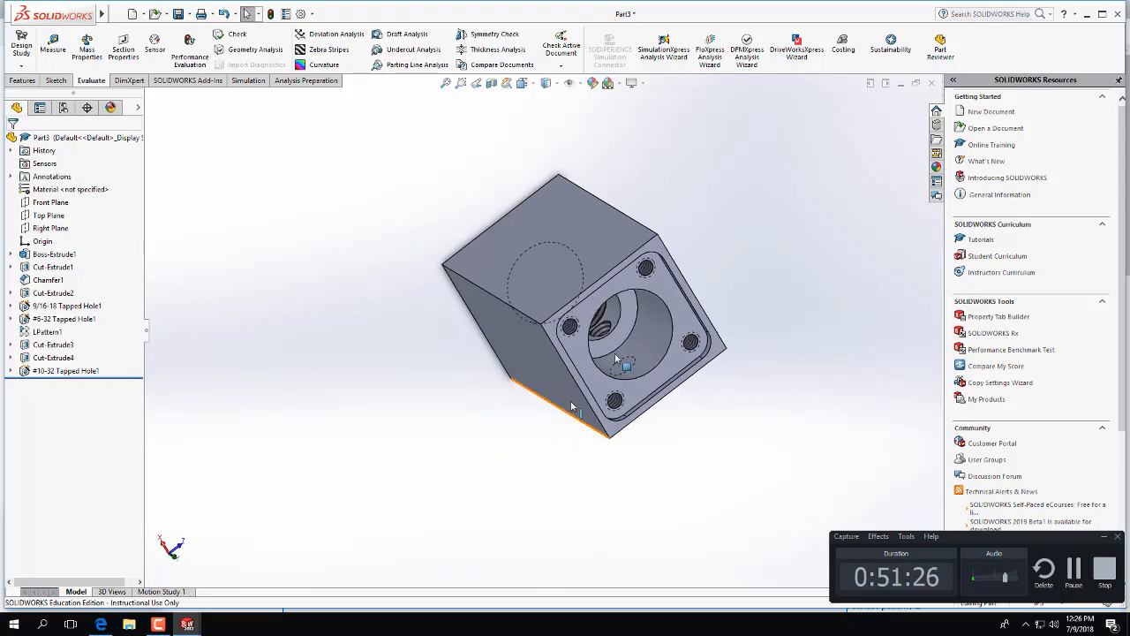
scroll(616, 358, down, 6)
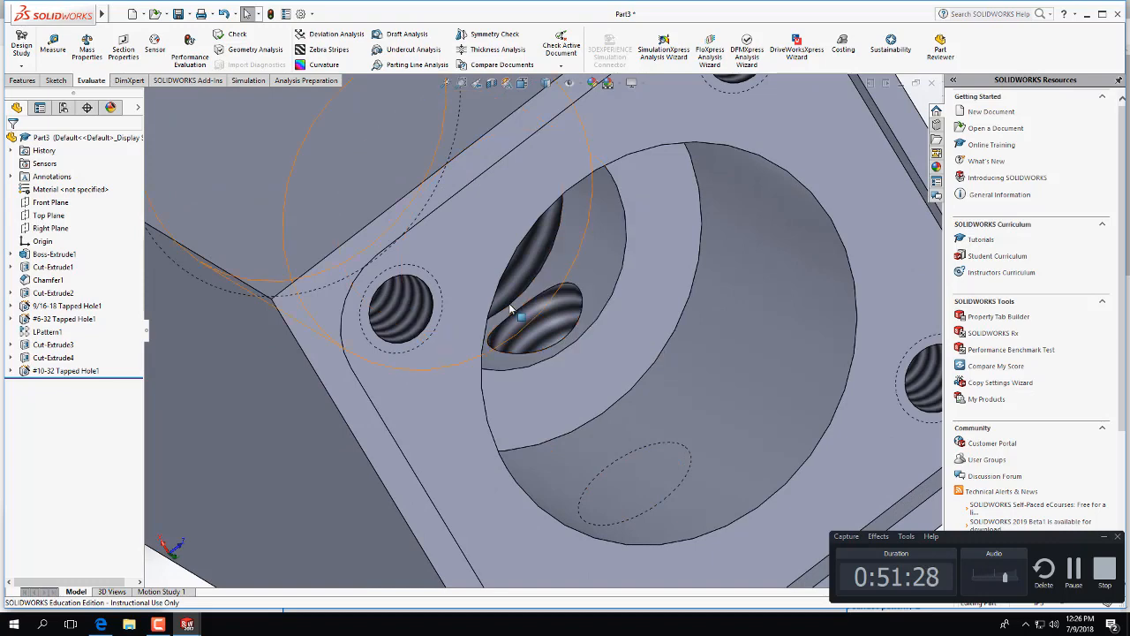
middle_drag(628, 400, 438, 231)
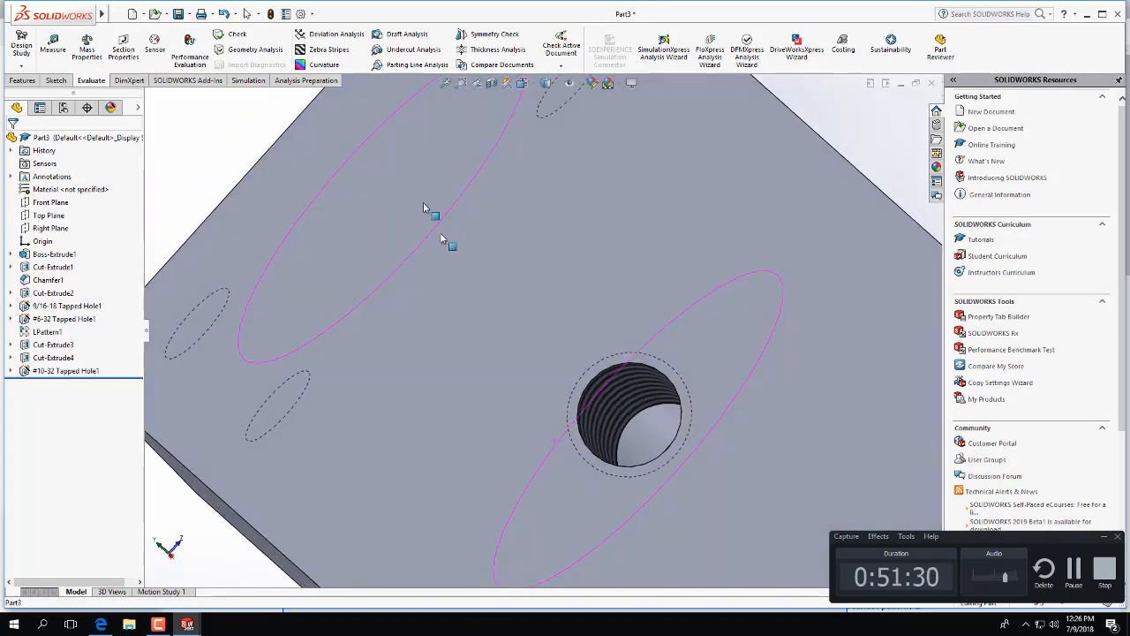
scroll(496, 410, up, 7)
middle_drag(614, 406, 647, 527)
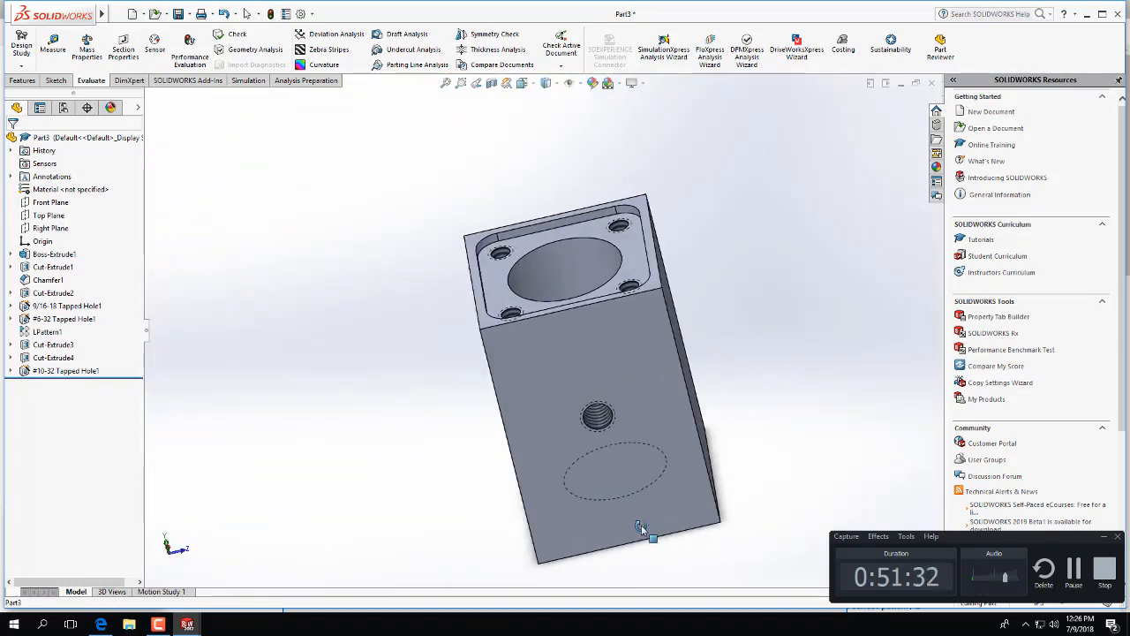
Save the part to the Desktop as FlashlightHead
click(179, 15)
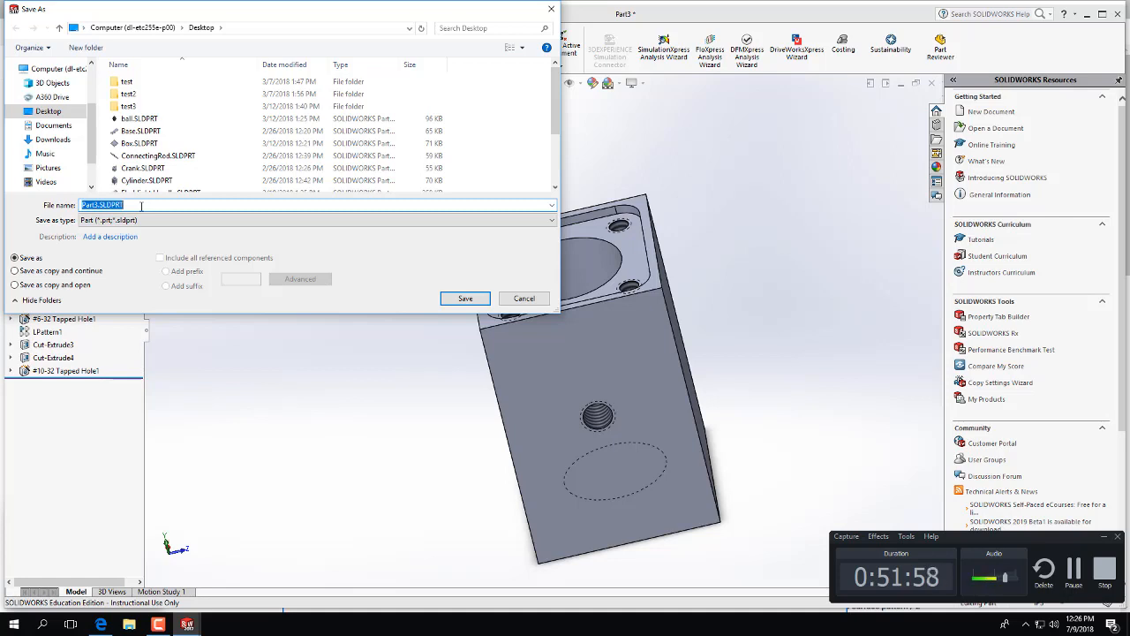
text(Flashl)
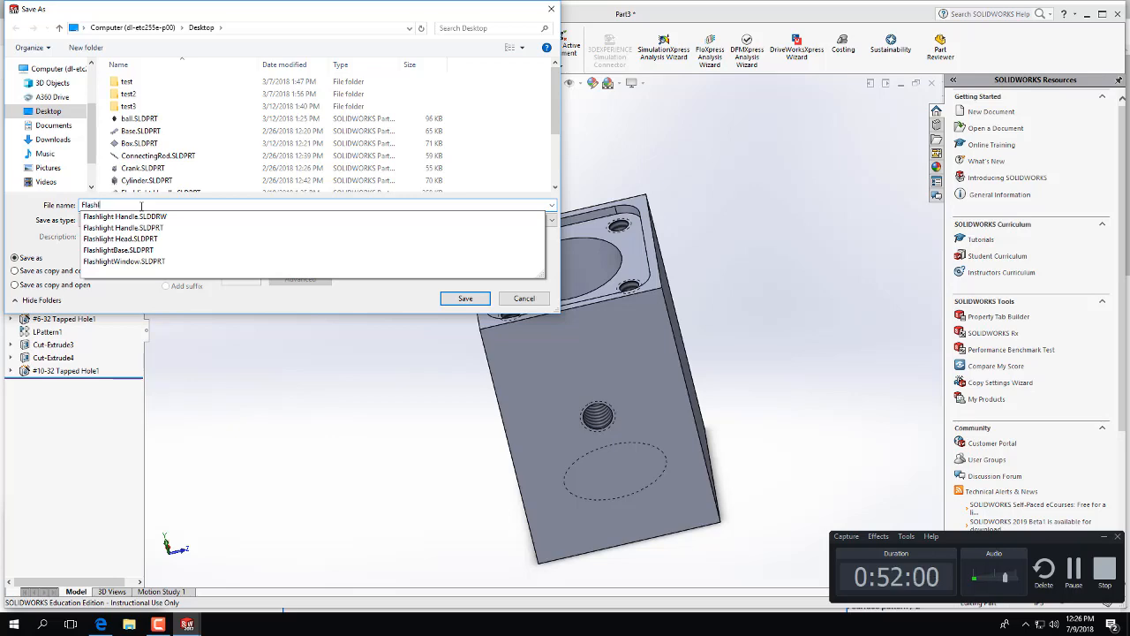
text(ightHead)
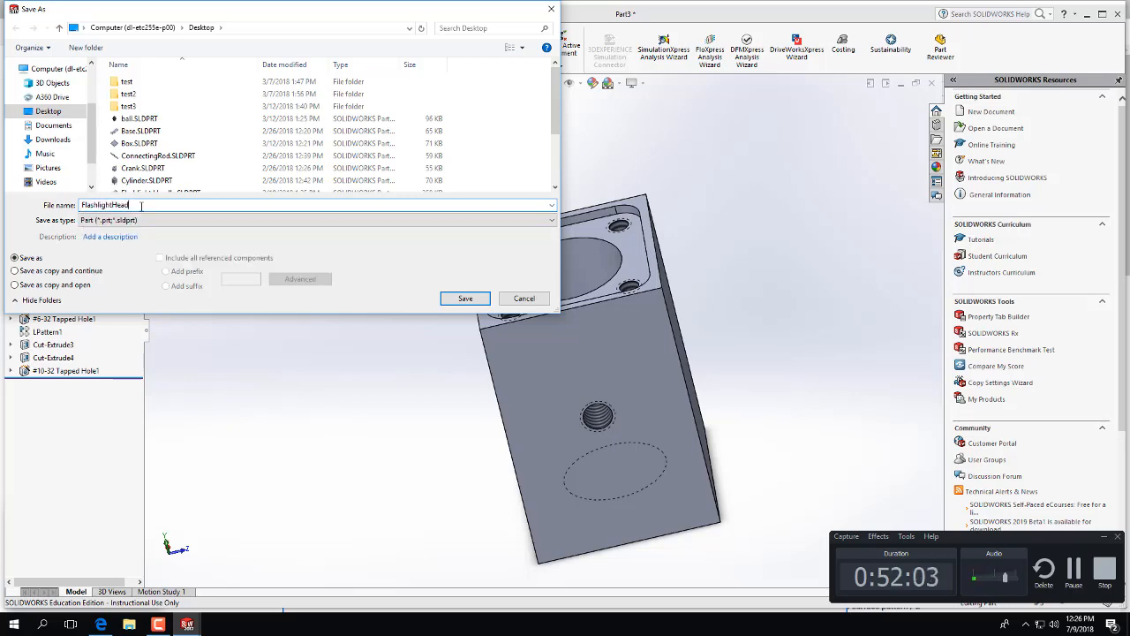
key(Return)
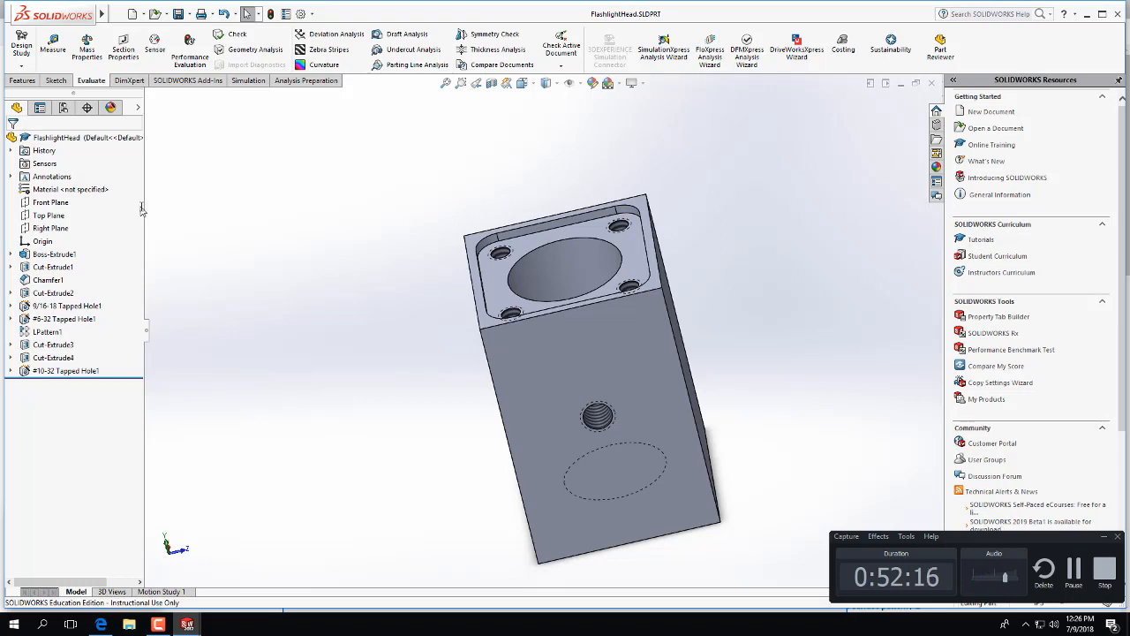
click(55, 80)
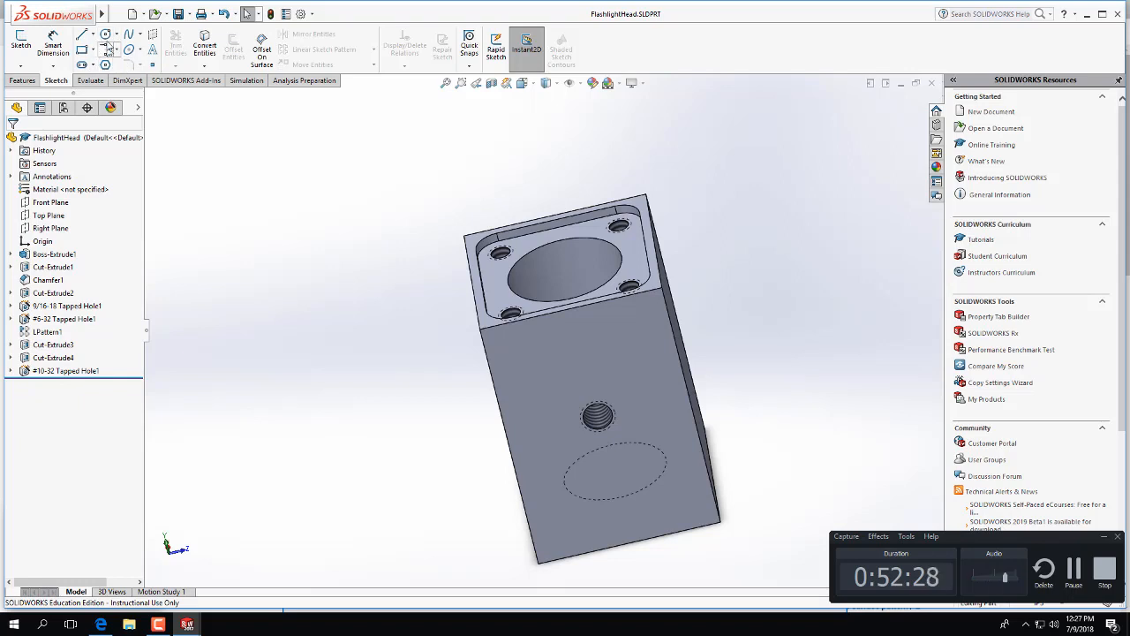
click(28, 83)
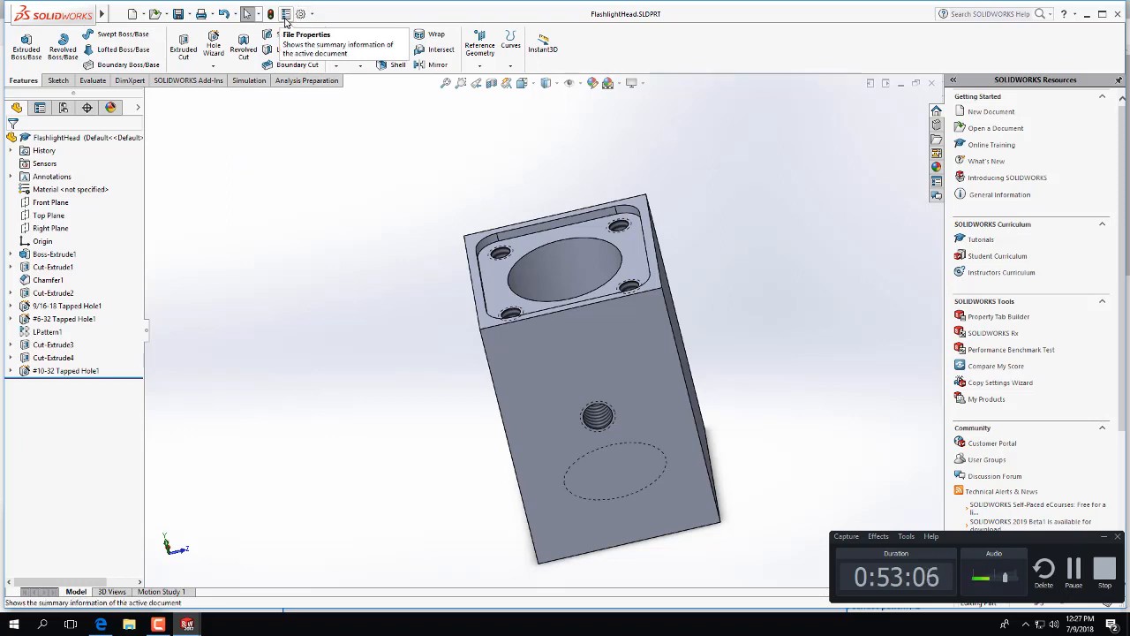
Open the built-in SOLIDWORKS Tutorials, browse the Basic Techniques lessons such as Revolves and Sweeps, Lofts and Weldments, and close them
mouse_move(101, 17)
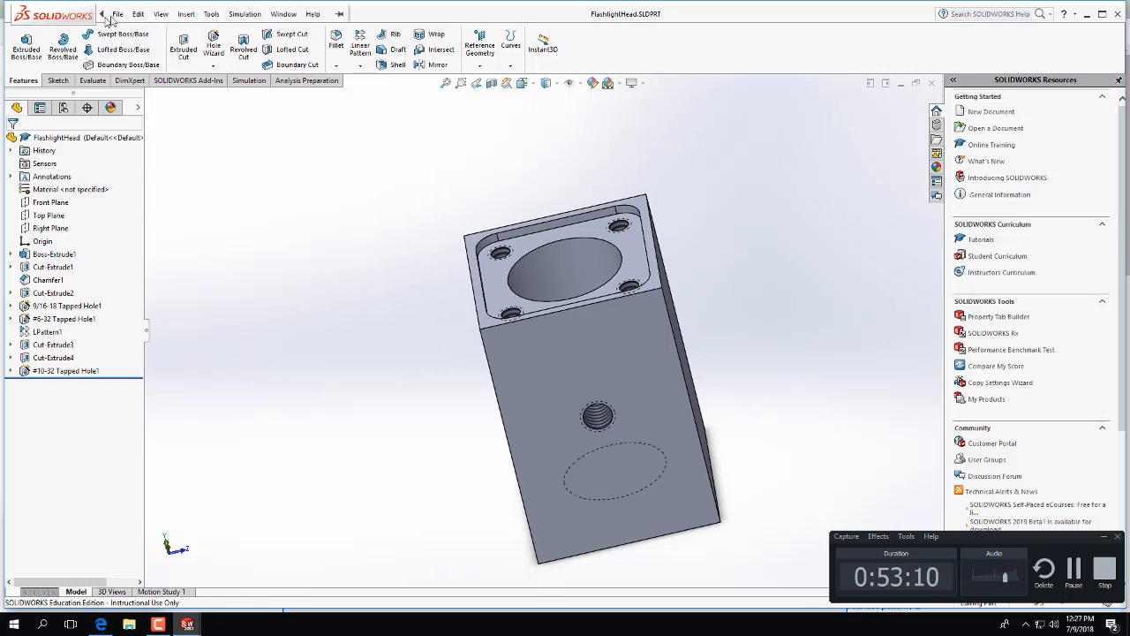
mouse_move(314, 15)
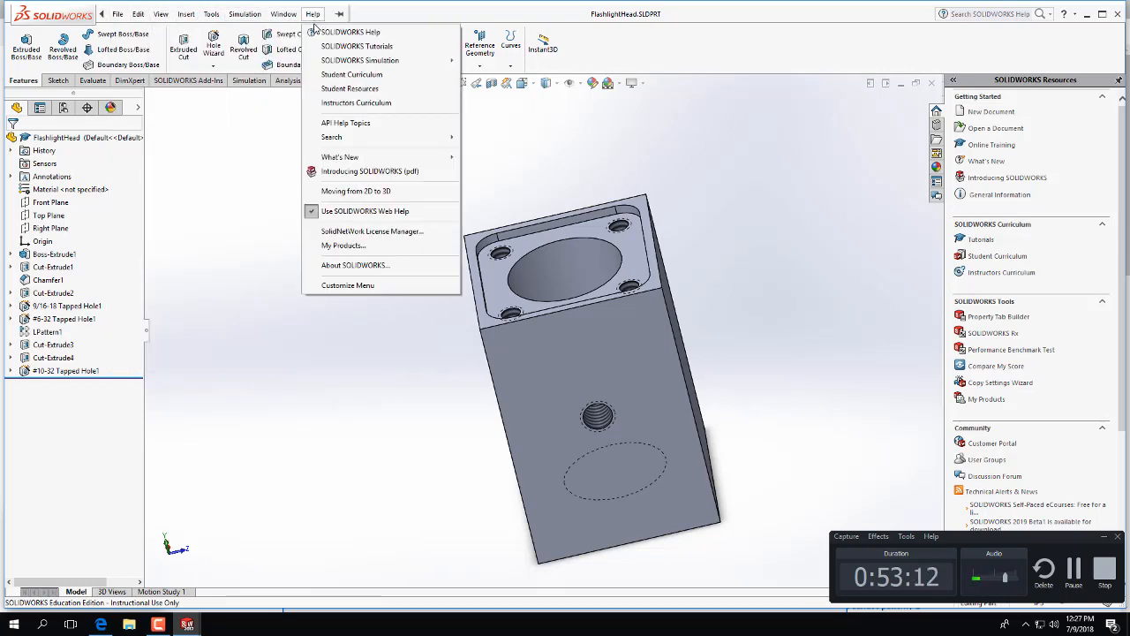
click(362, 55)
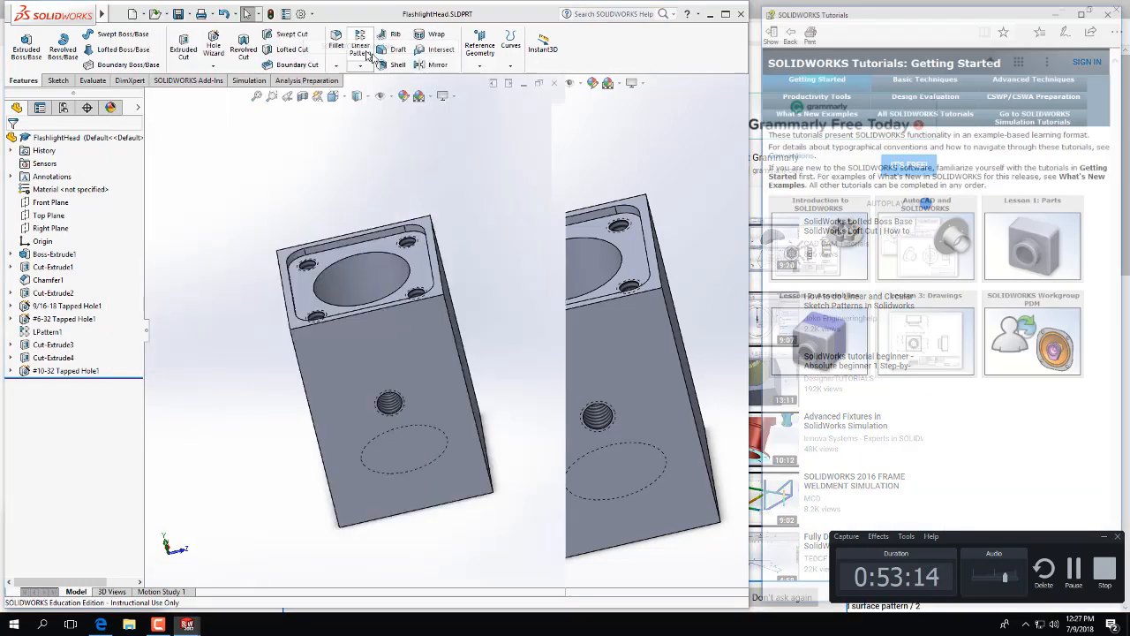
click(913, 81)
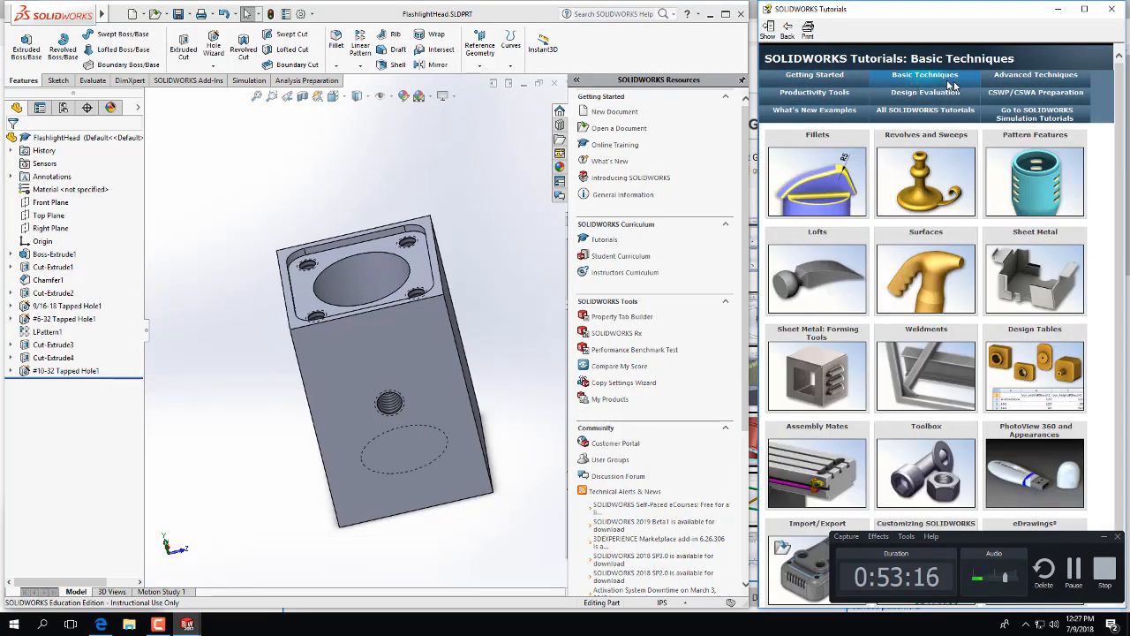
mouse_move(914, 184)
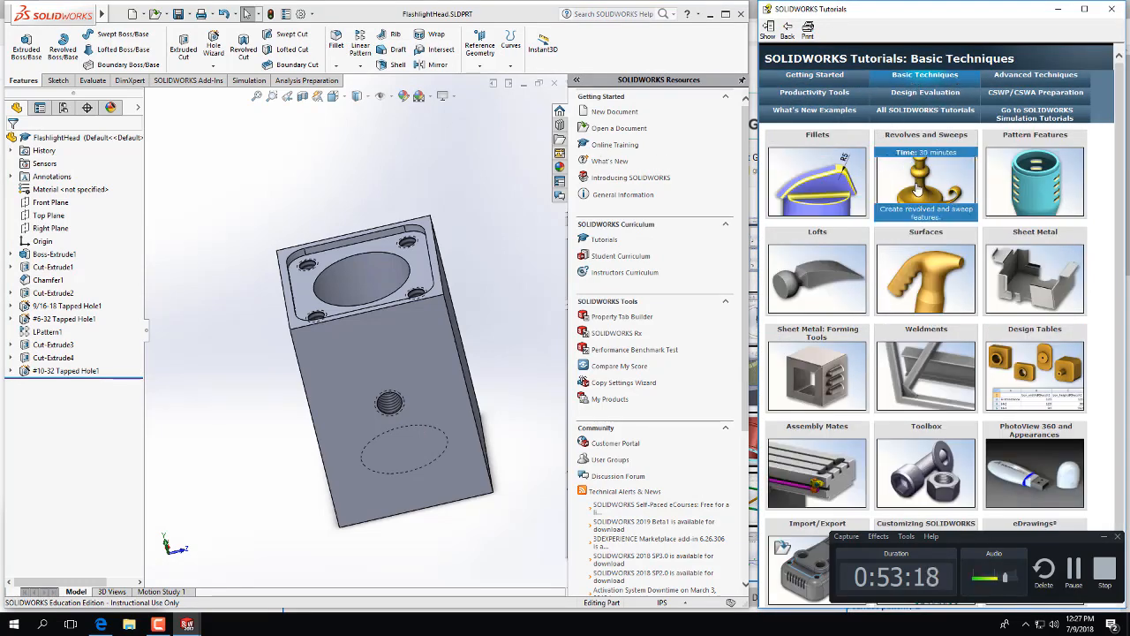
mouse_move(820, 278)
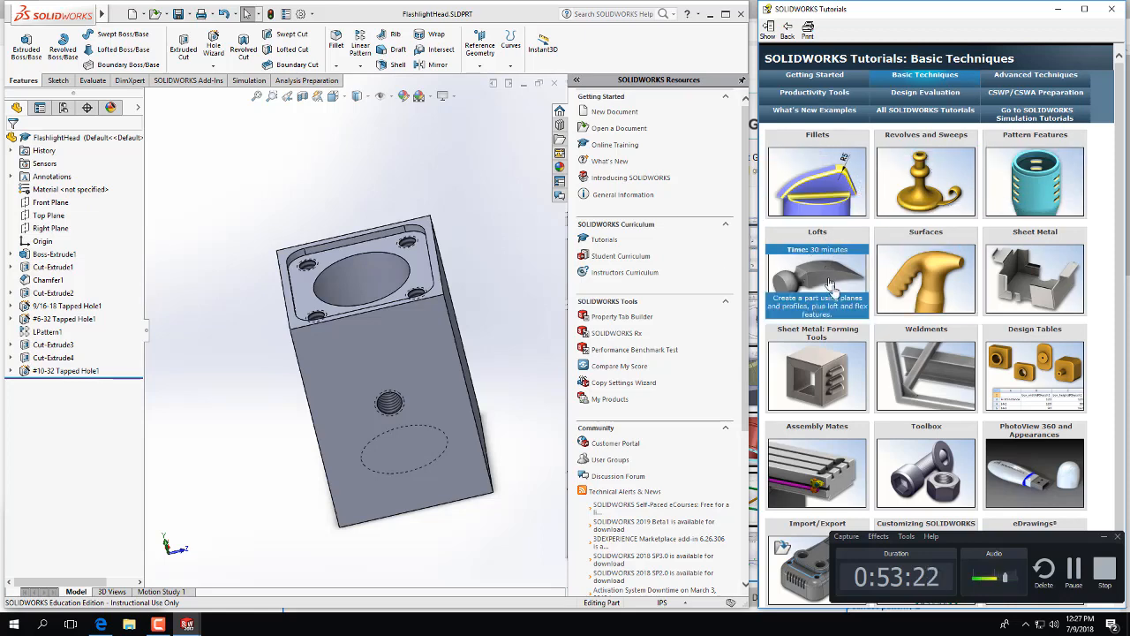
mouse_move(955, 263)
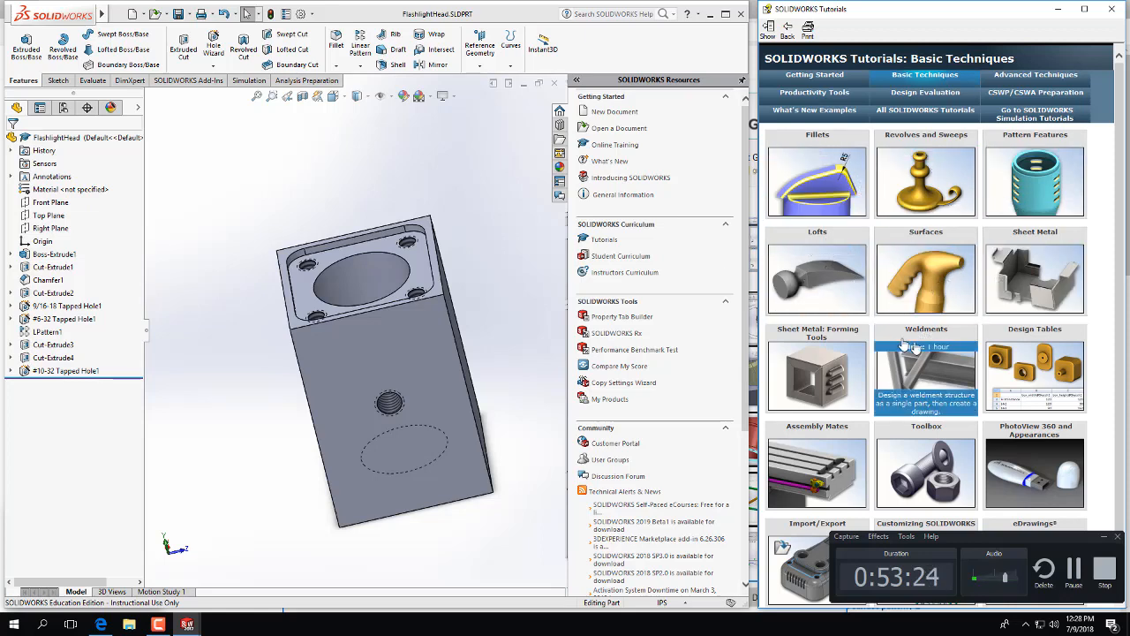
mouse_move(853, 294)
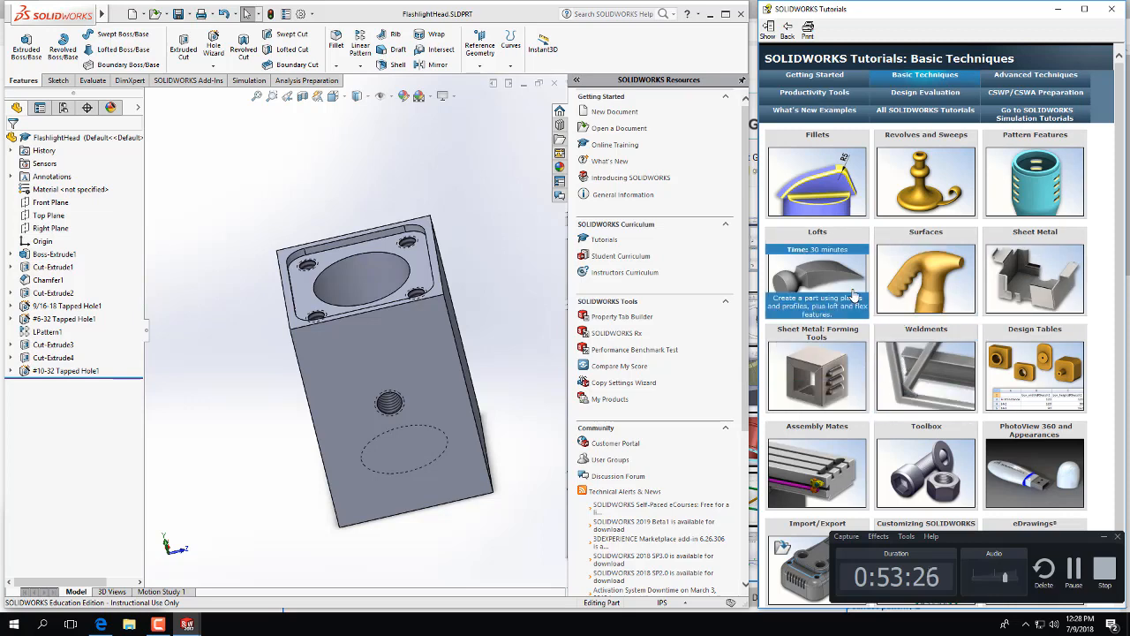
click(1113, 10)
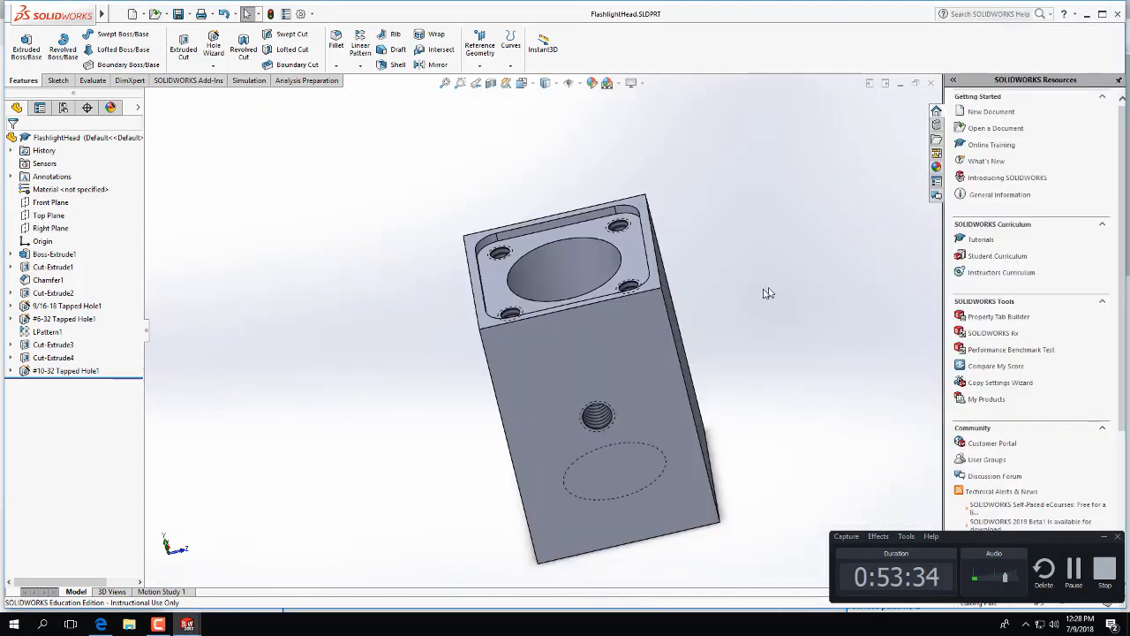
Exit SOLIDWORKS
click(1116, 14)
click(1115, 12)
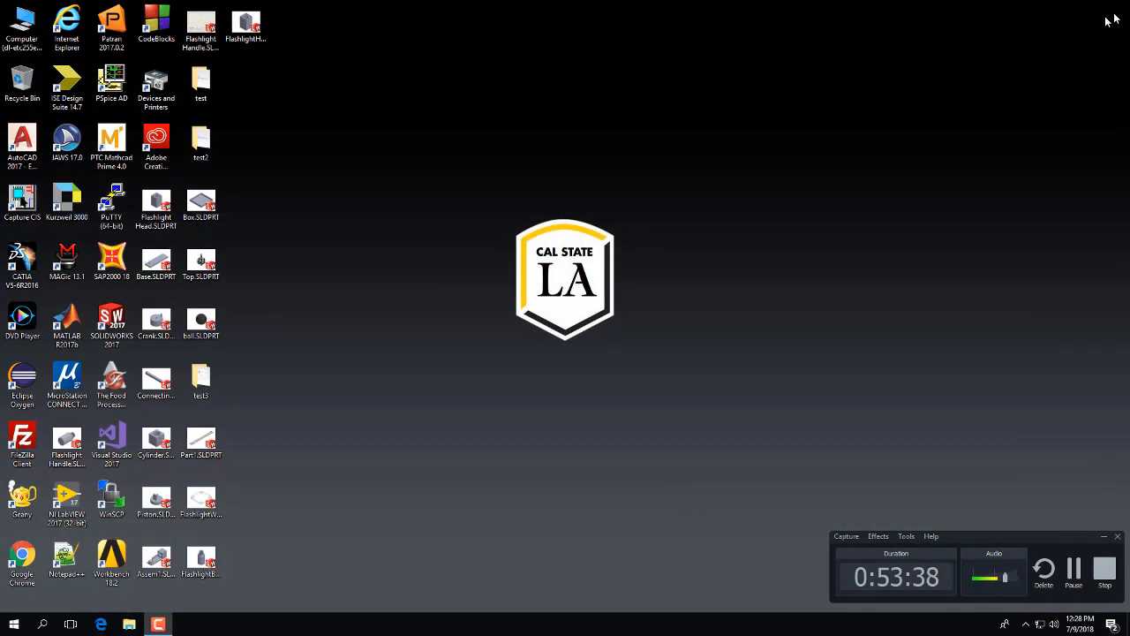